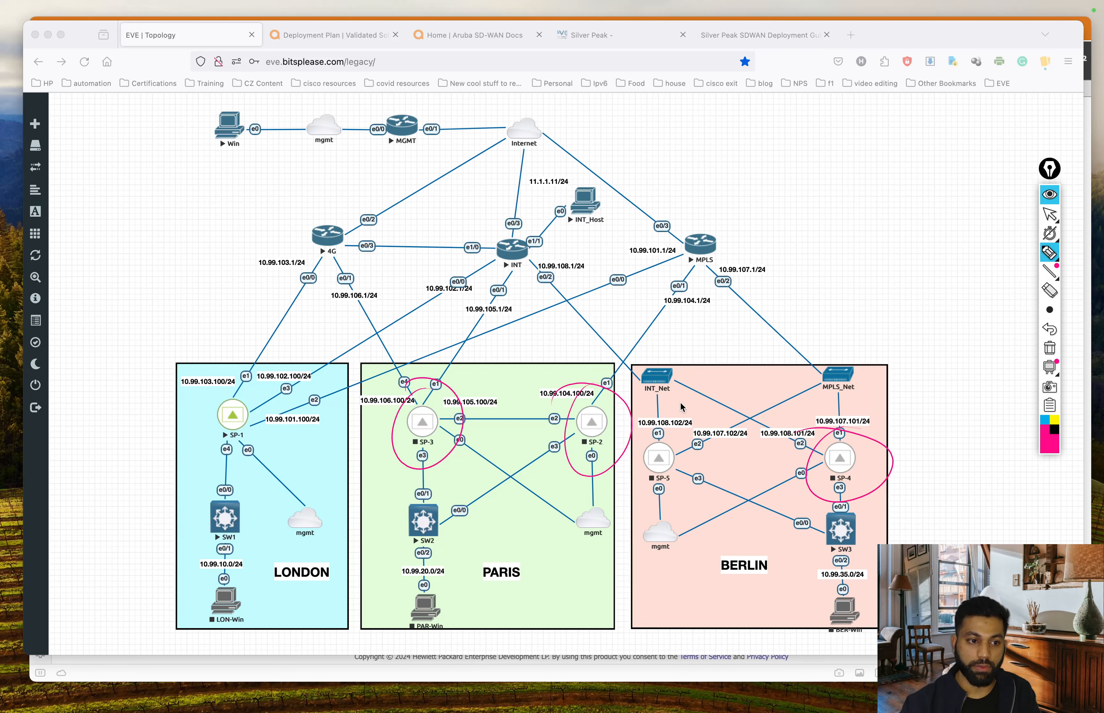
Step: Mark the SP-5 and SP-1 nodes with pen strokes and clear all annotations from the topology, ending on the pointer
left_click_drag(670, 489, 670, 501)
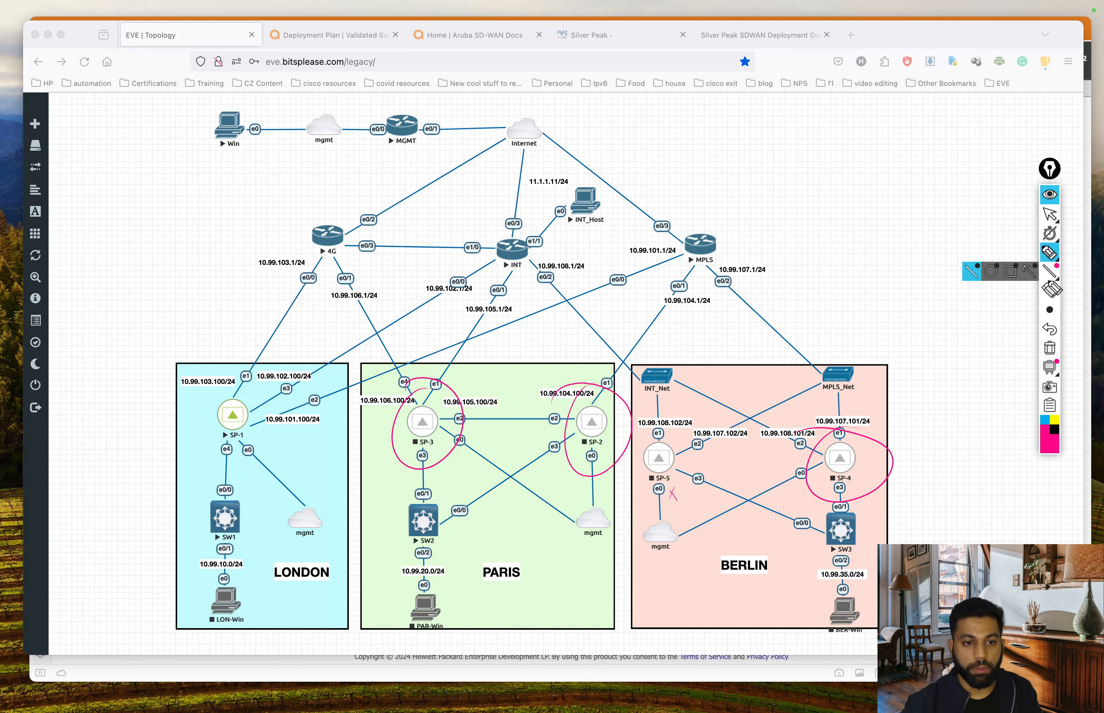
left_click(1049, 348)
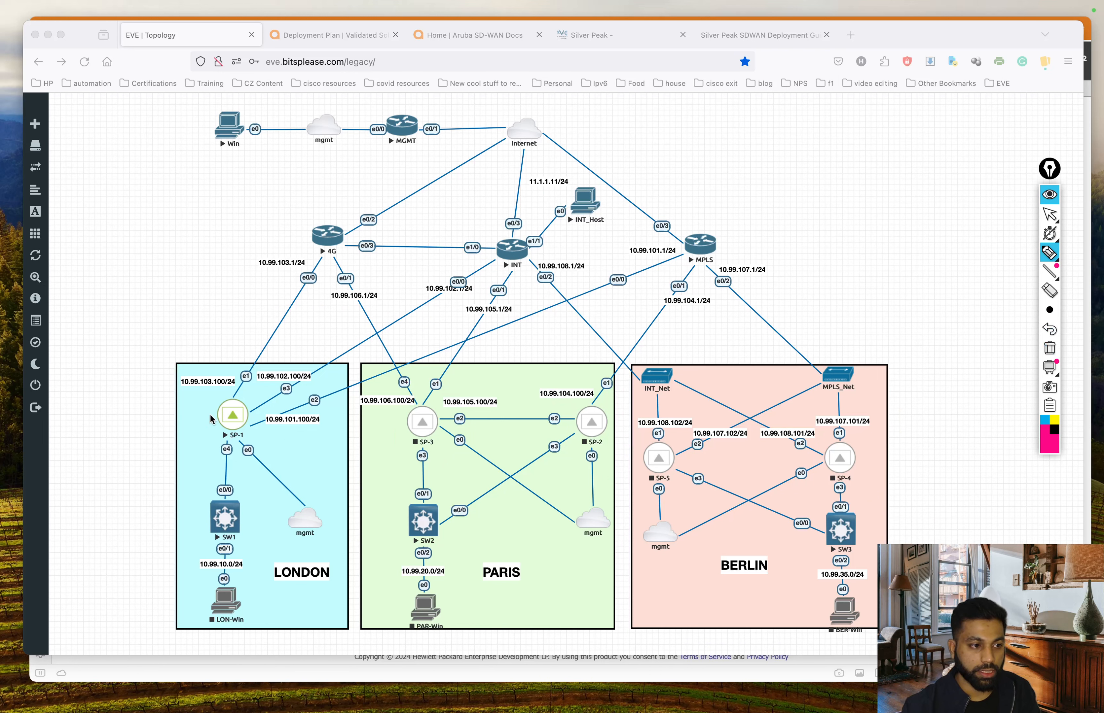
left_click_drag(199, 422, 231, 432)
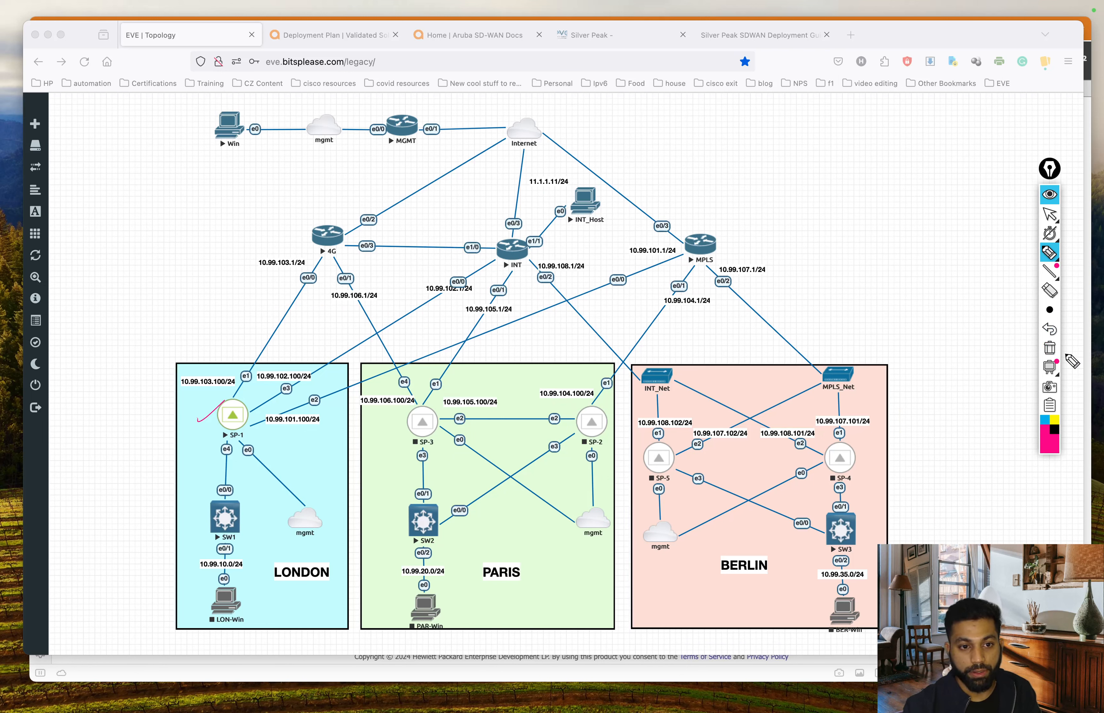
left_click(1049, 347)
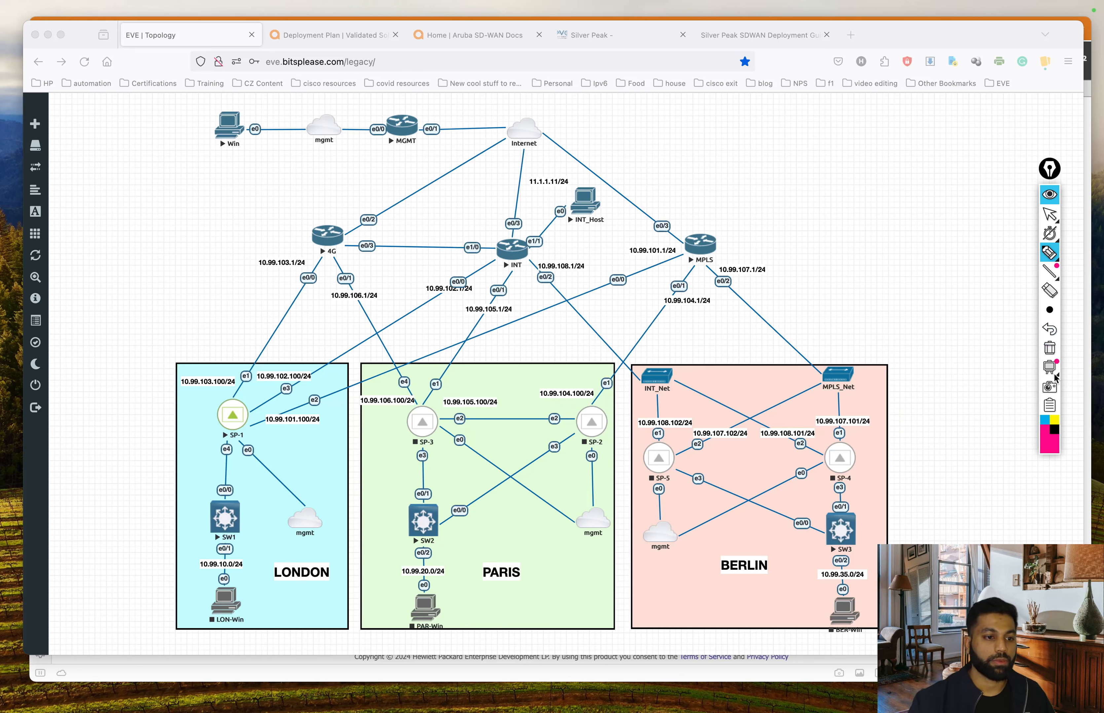
left_click(1050, 215)
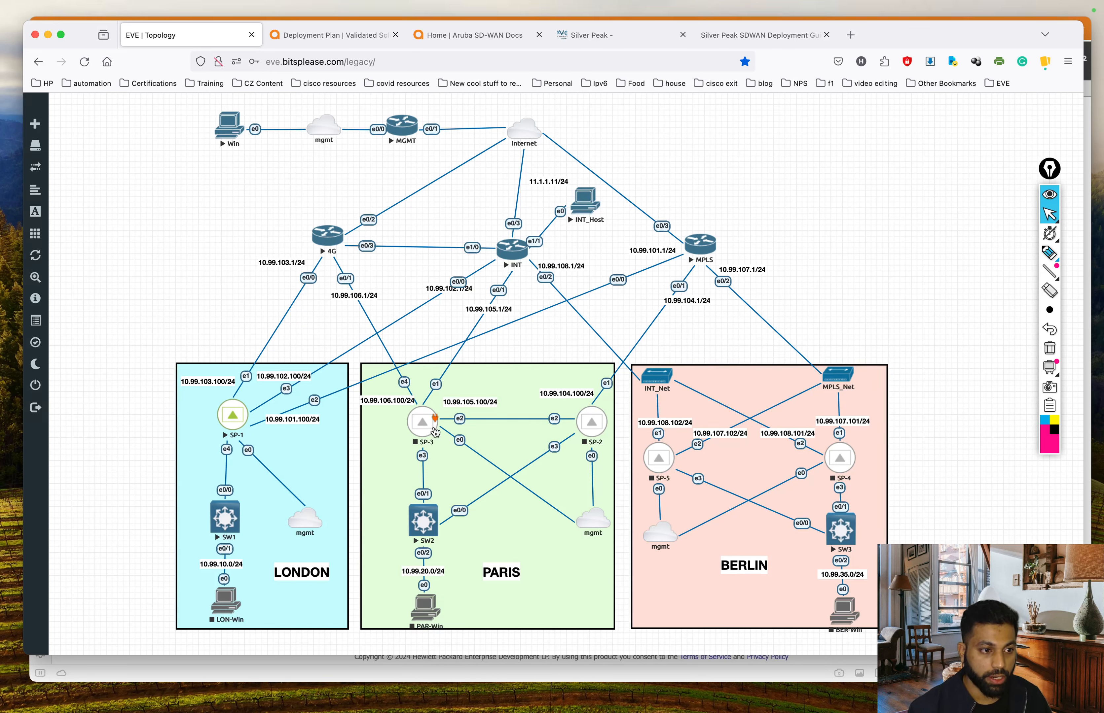
Step: Wipe the SP-3 and SP-2 nodes in the Paris site
left_click(420, 427)
left_click(482, 499)
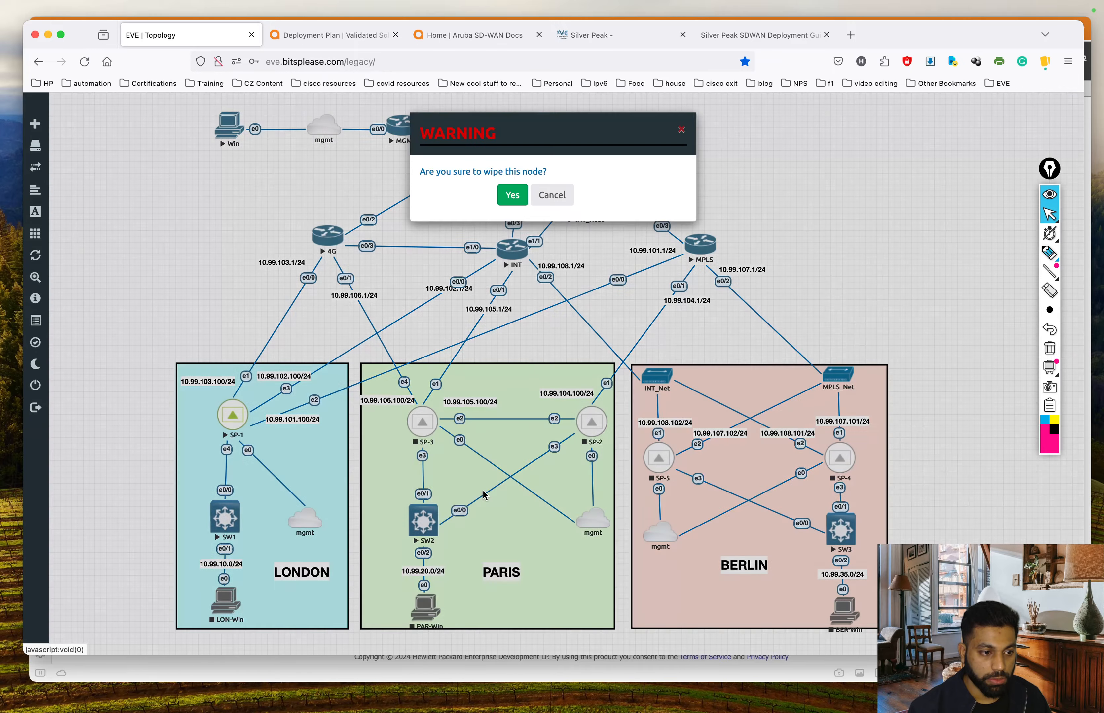
left_click(511, 195)
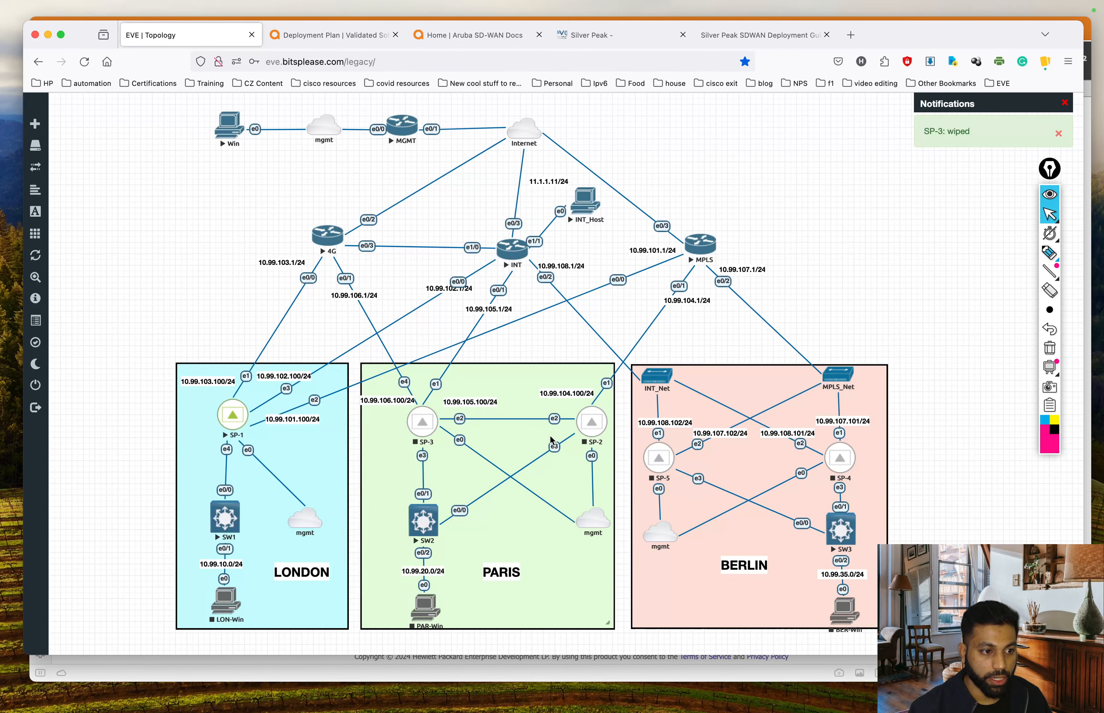
left_click(591, 423)
left_click(631, 492)
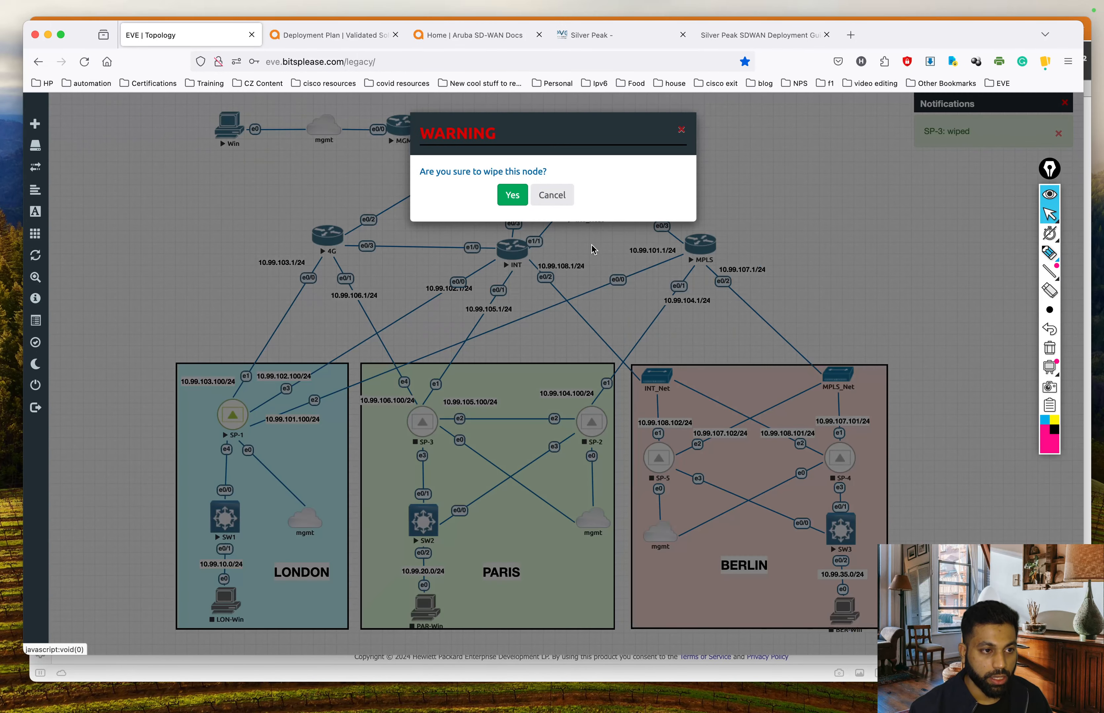
left_click(513, 196)
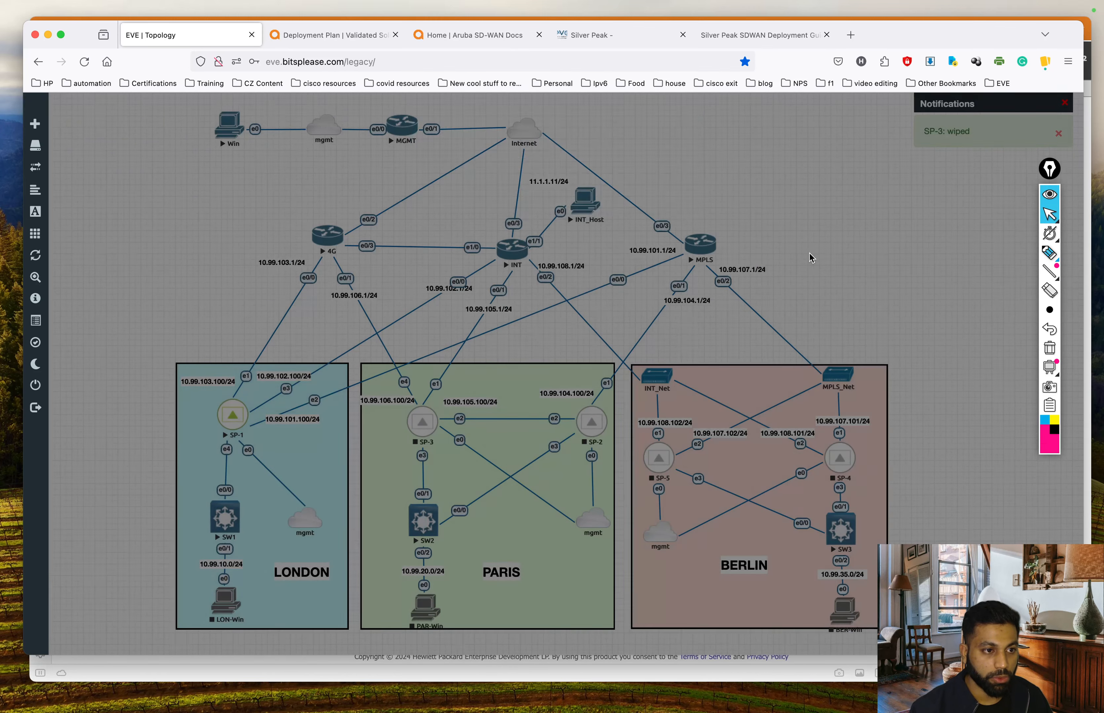
Step: Wipe the SP-4 and SP-5 nodes in the Berlin site
left_click(839, 464)
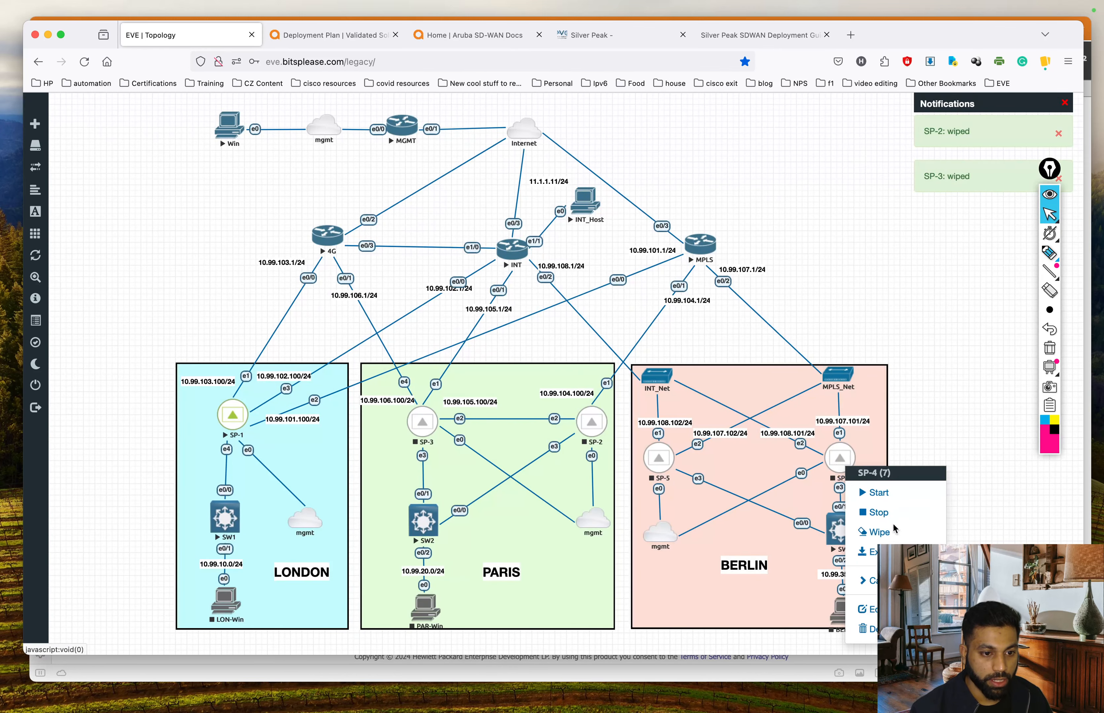
left_click(862, 535)
left_click(513, 195)
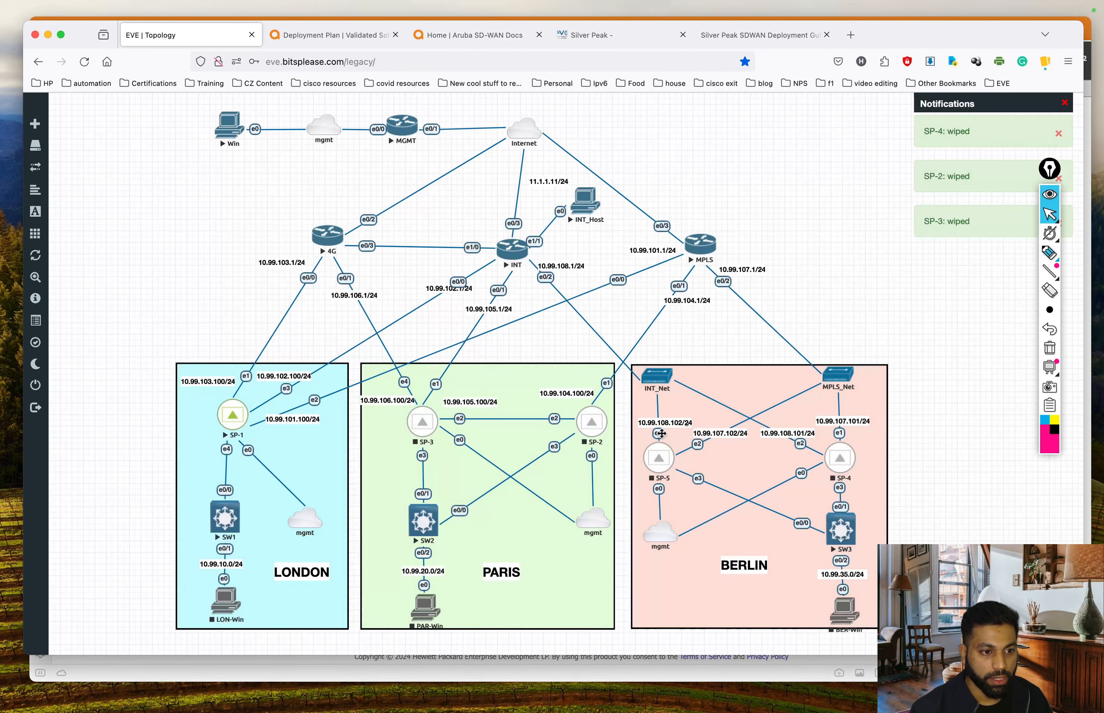
left_click(659, 464)
left_click(711, 530)
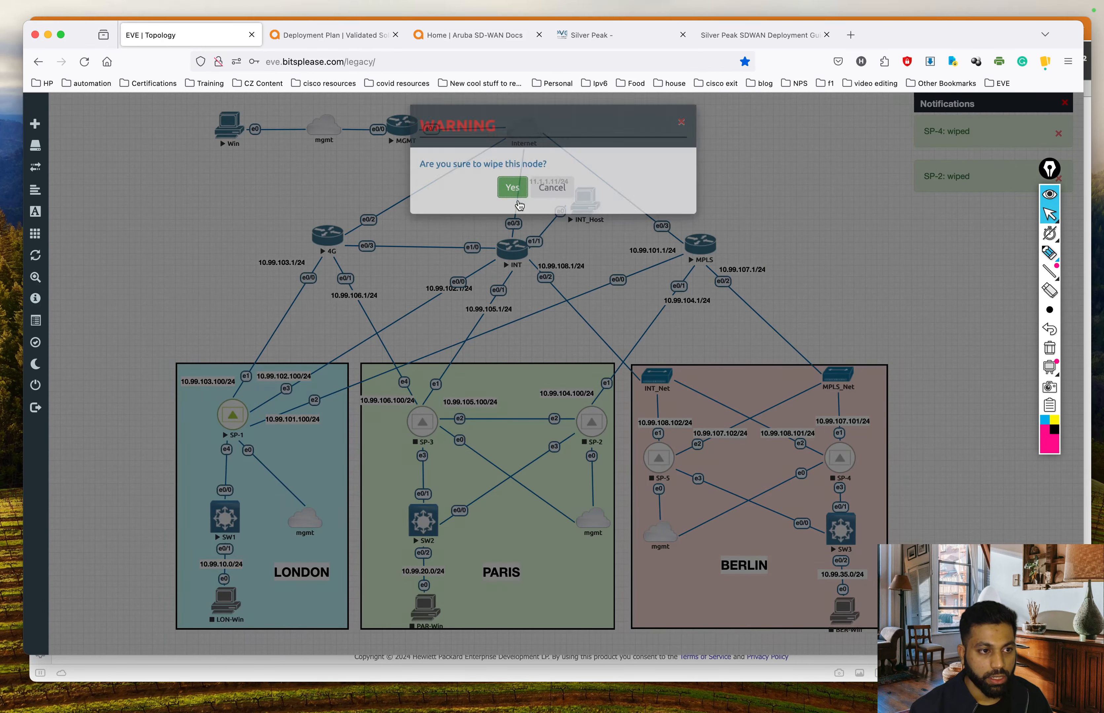
left_click(515, 194)
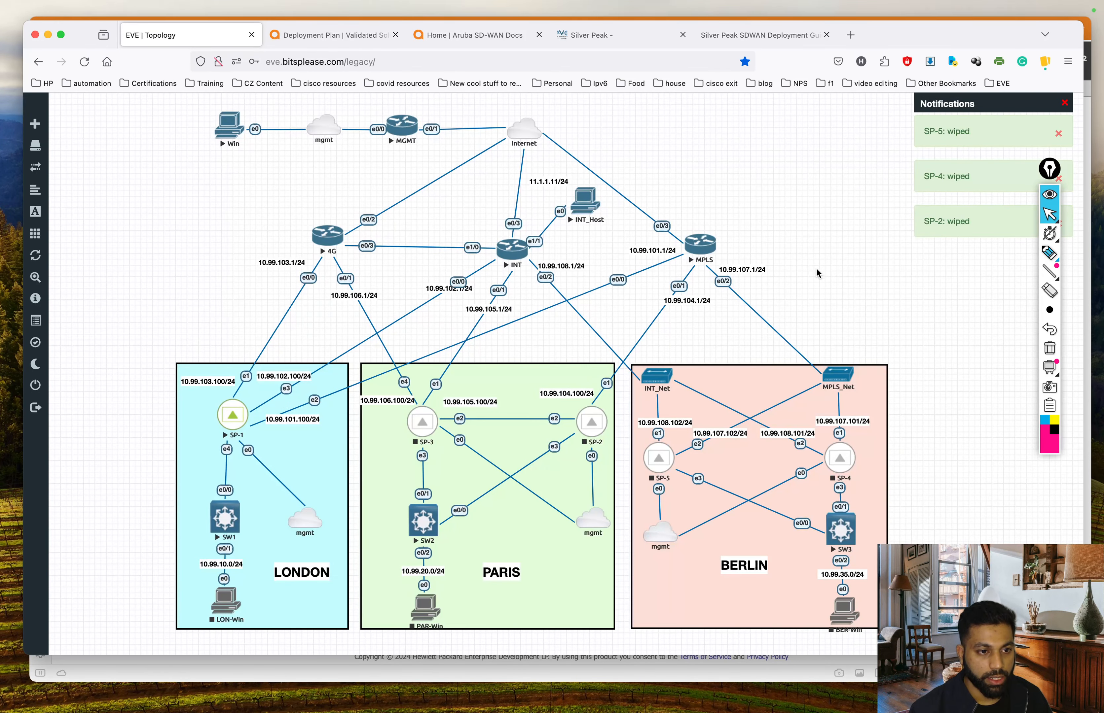
Step: Start the SP-2 and SP-3 nodes in the Paris site
left_click(598, 429)
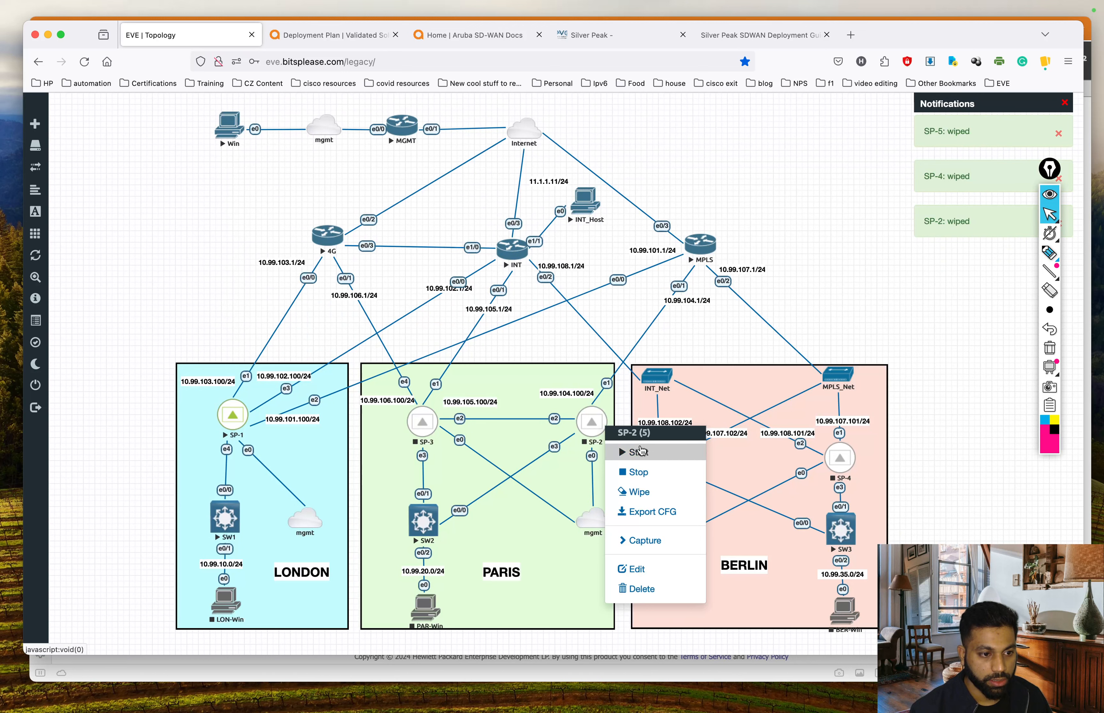
left_click(644, 456)
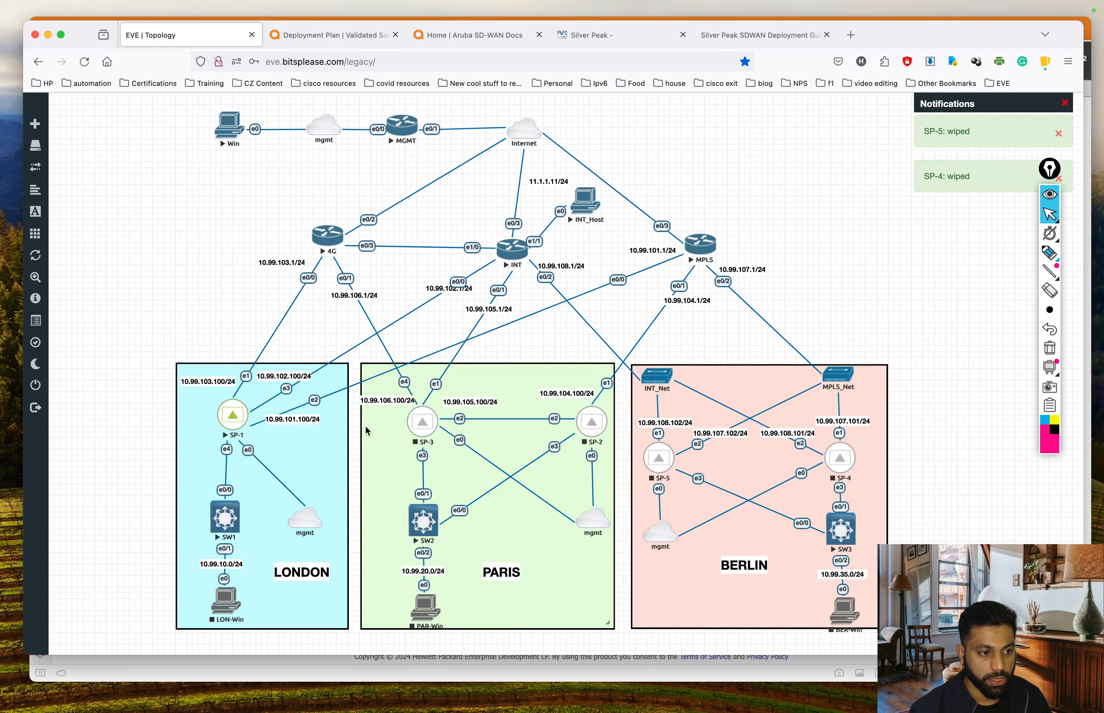
left_click(426, 426)
left_click(492, 461)
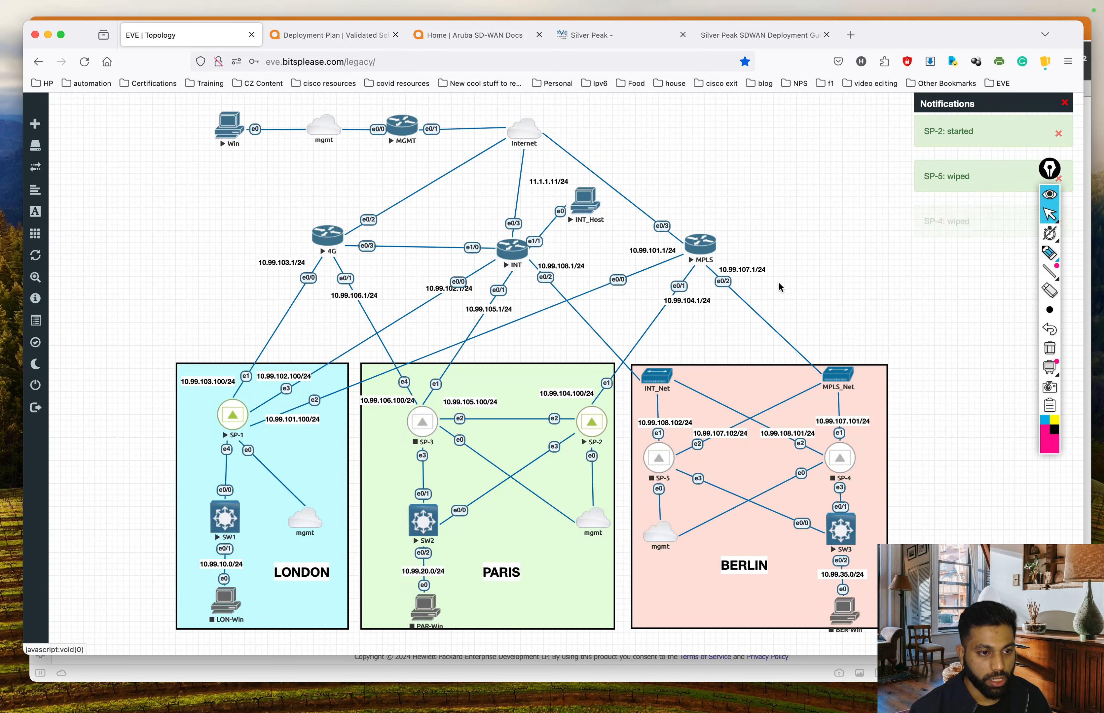
Step: Start the SP-4 node in the Berlin site
left_click(847, 471)
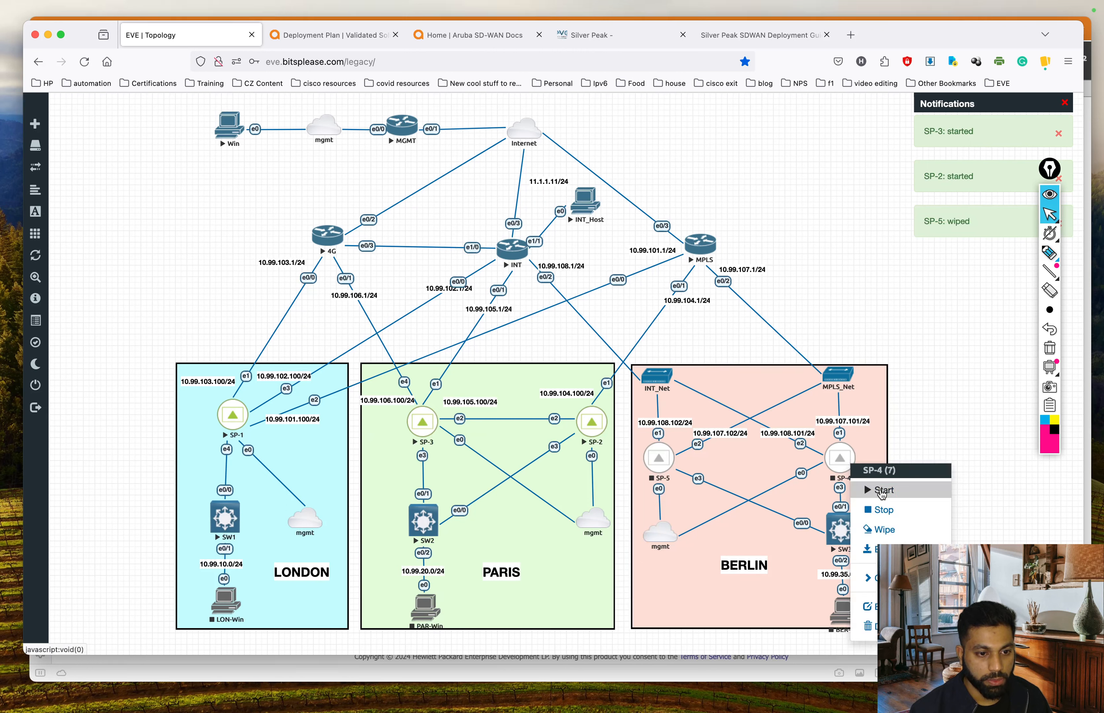
left_click(840, 289)
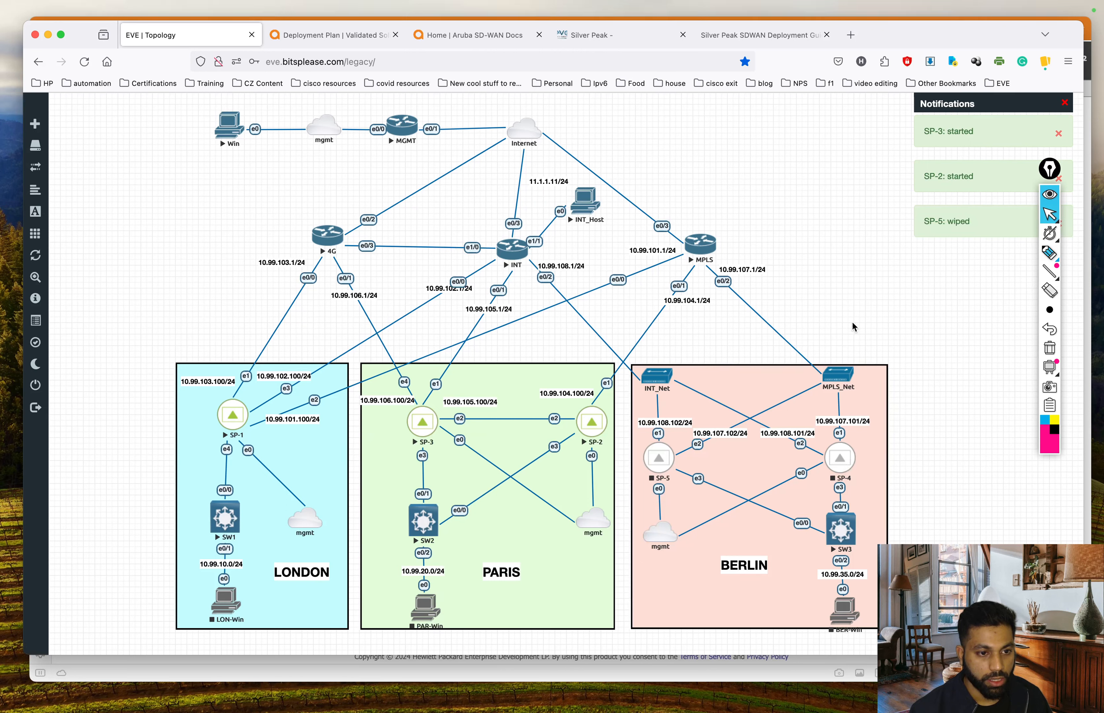
right_click(844, 465)
left_click(880, 493)
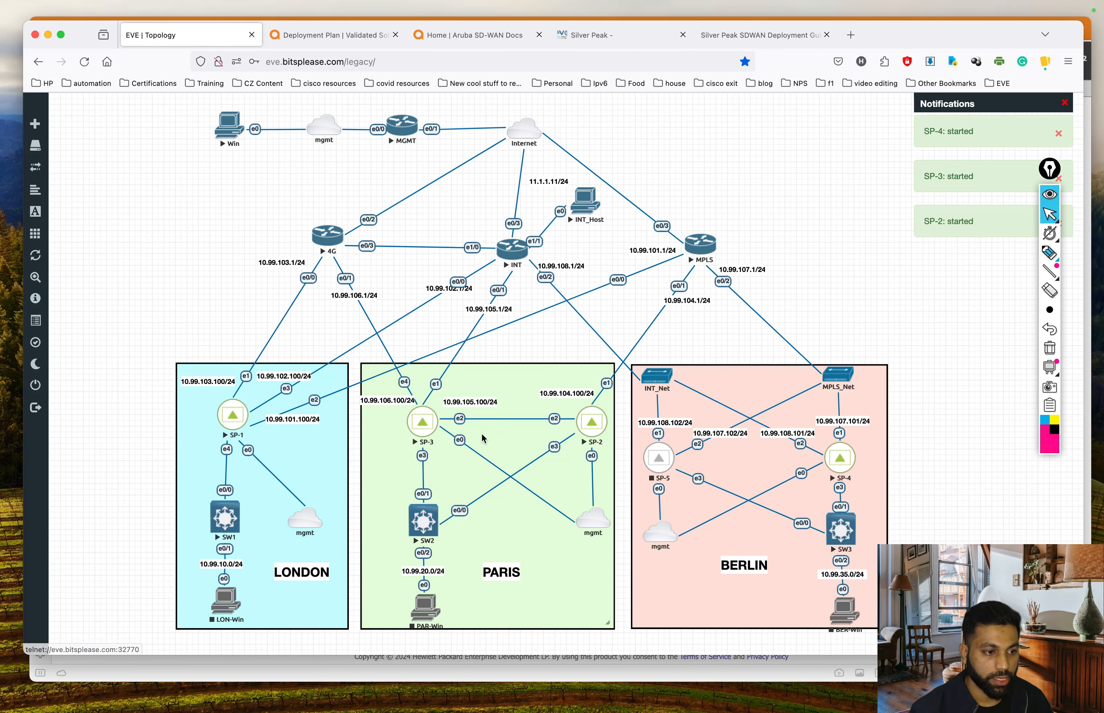
Step: Open telnet console sessions to the SP-2, SP-3 and SP-4 nodes from the topology
left_click(596, 434)
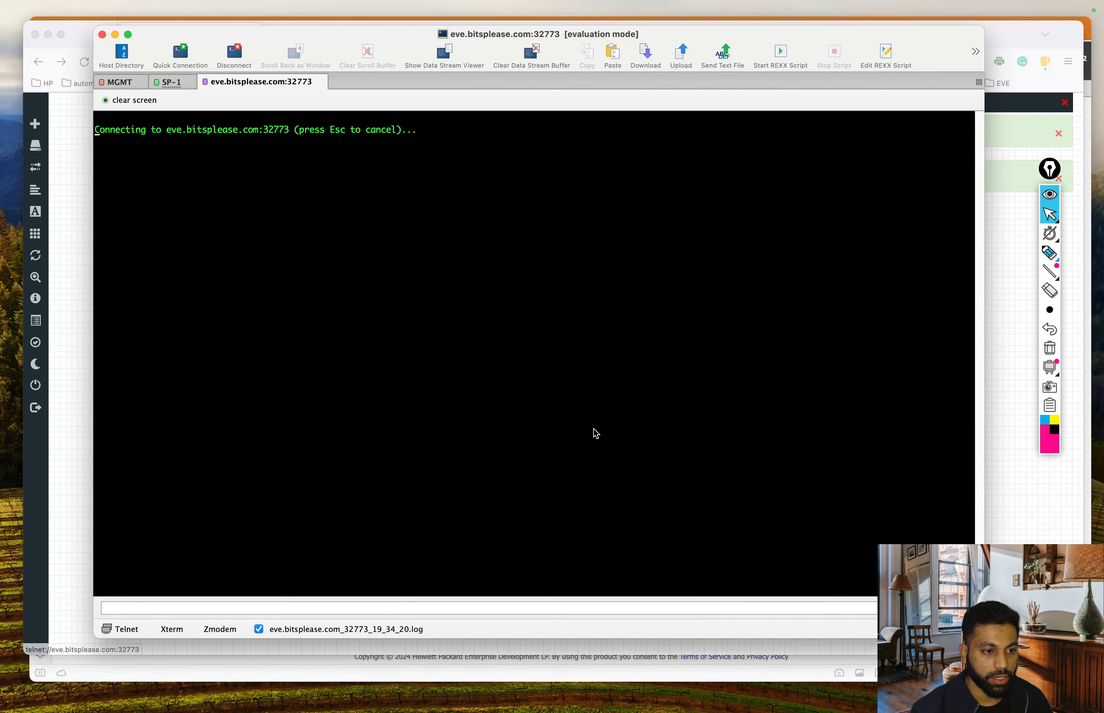
key("super+Tab")
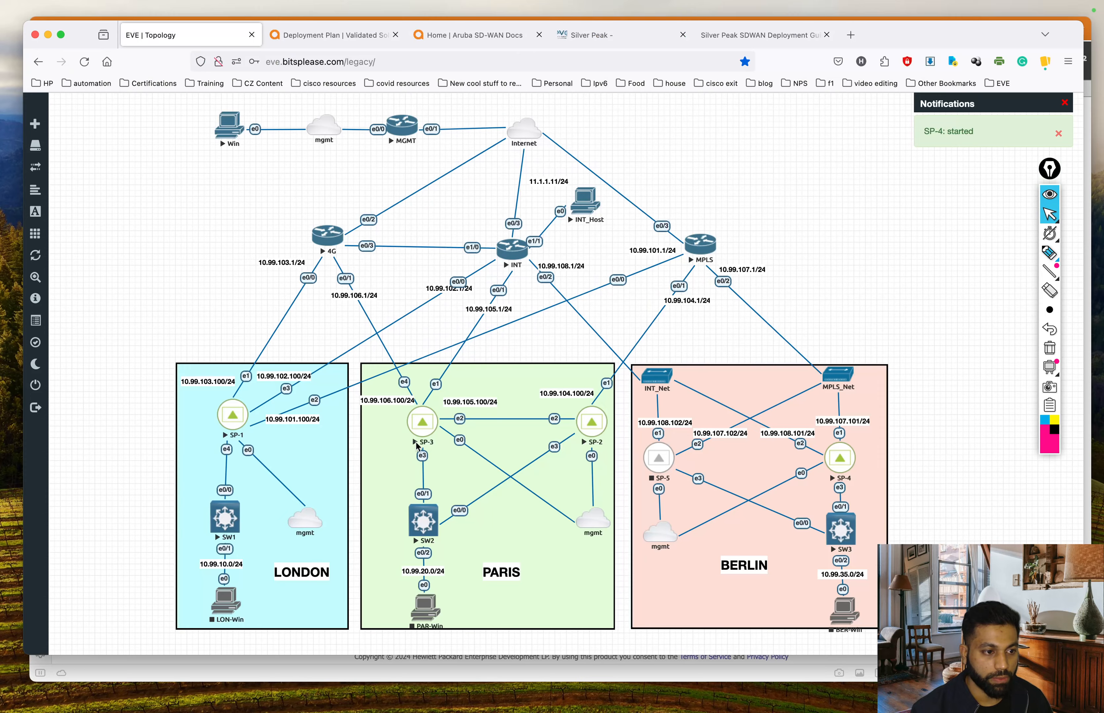
left_click(423, 434)
left_click(1027, 472)
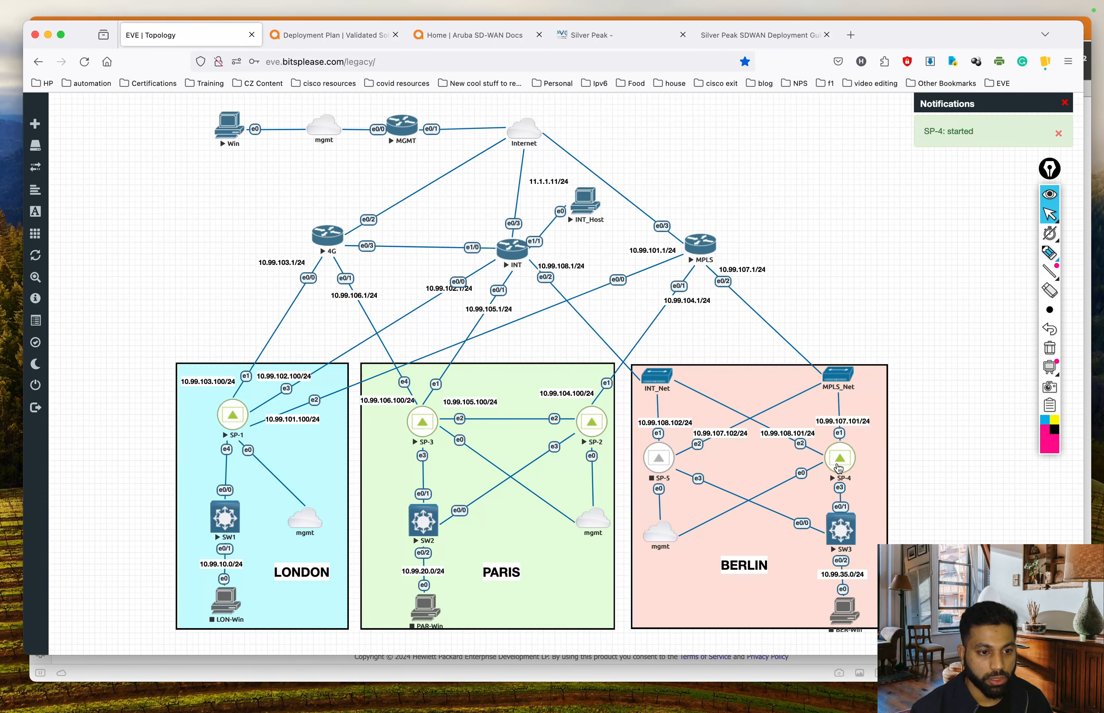
left_click(837, 467)
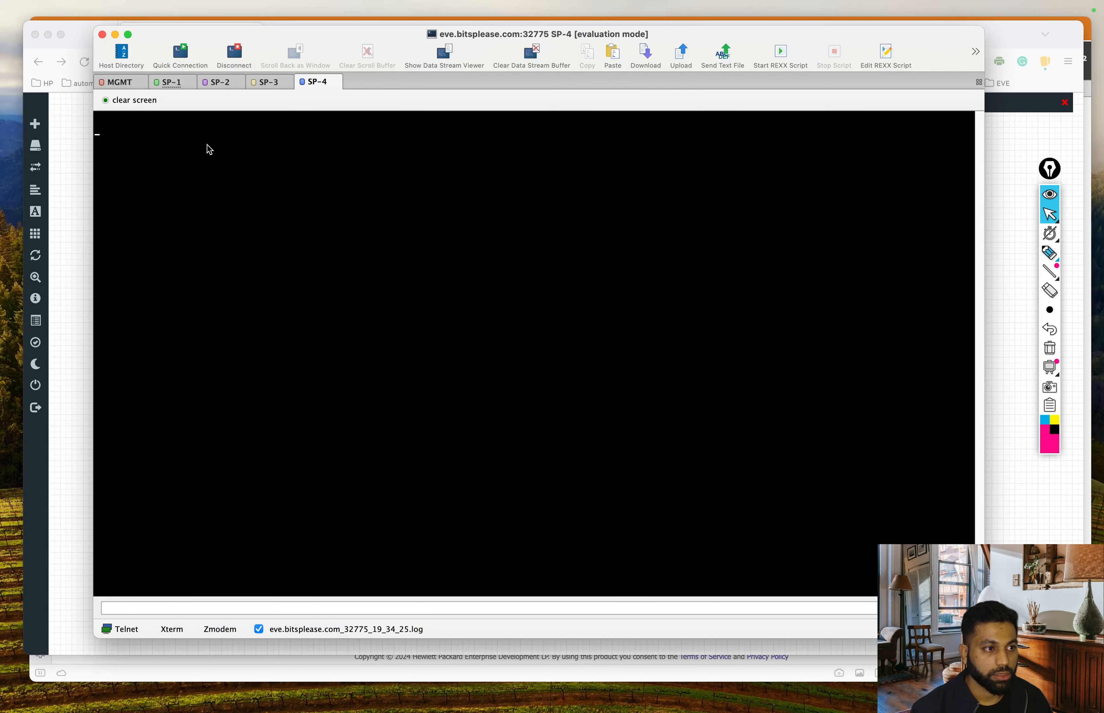
Step: Disconnect the old MGMT console session and reopen a fresh connection to MGMT
left_click(116, 82)
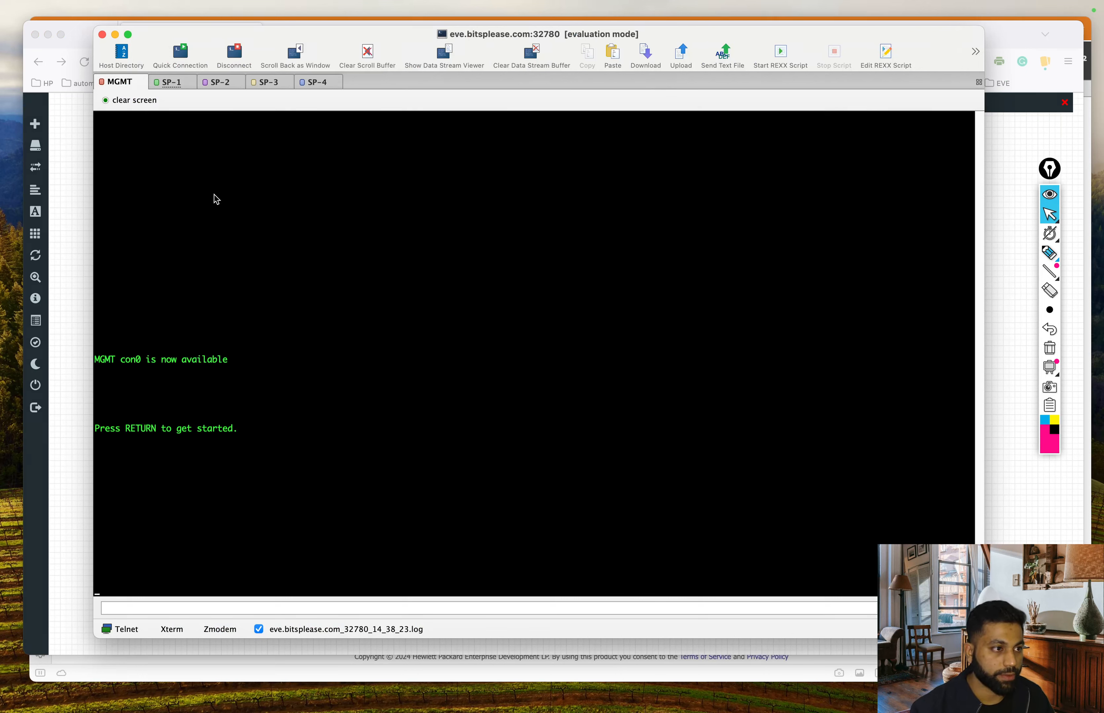
right_click(117, 80)
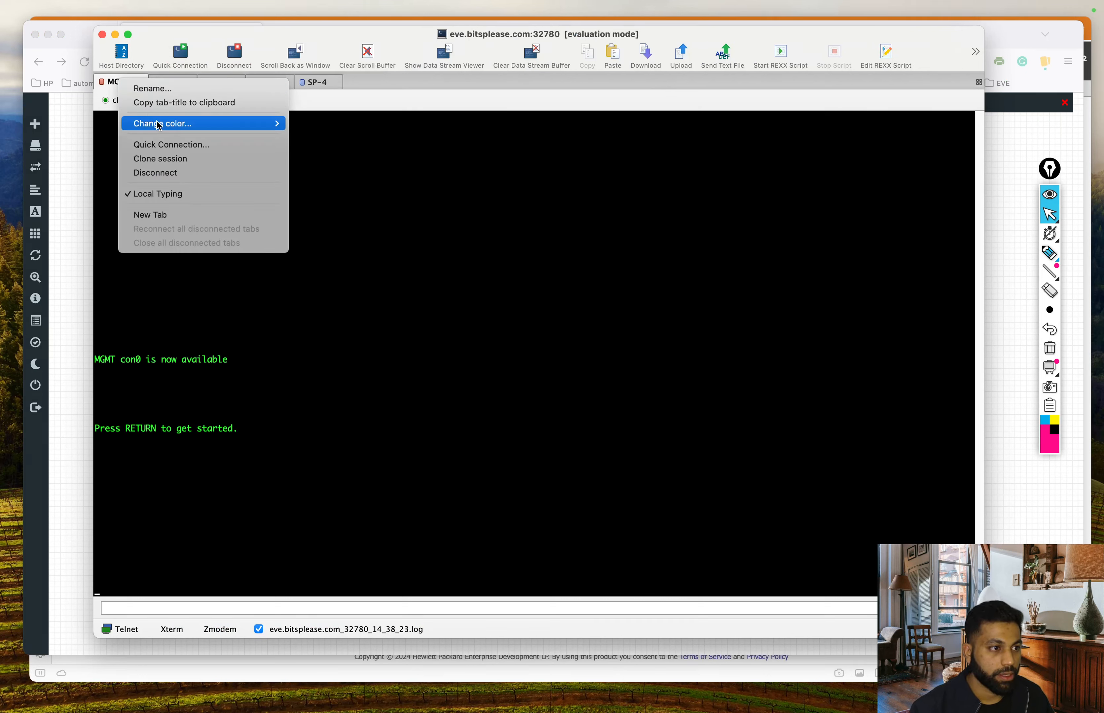
left_click(180, 173)
left_click(600, 292)
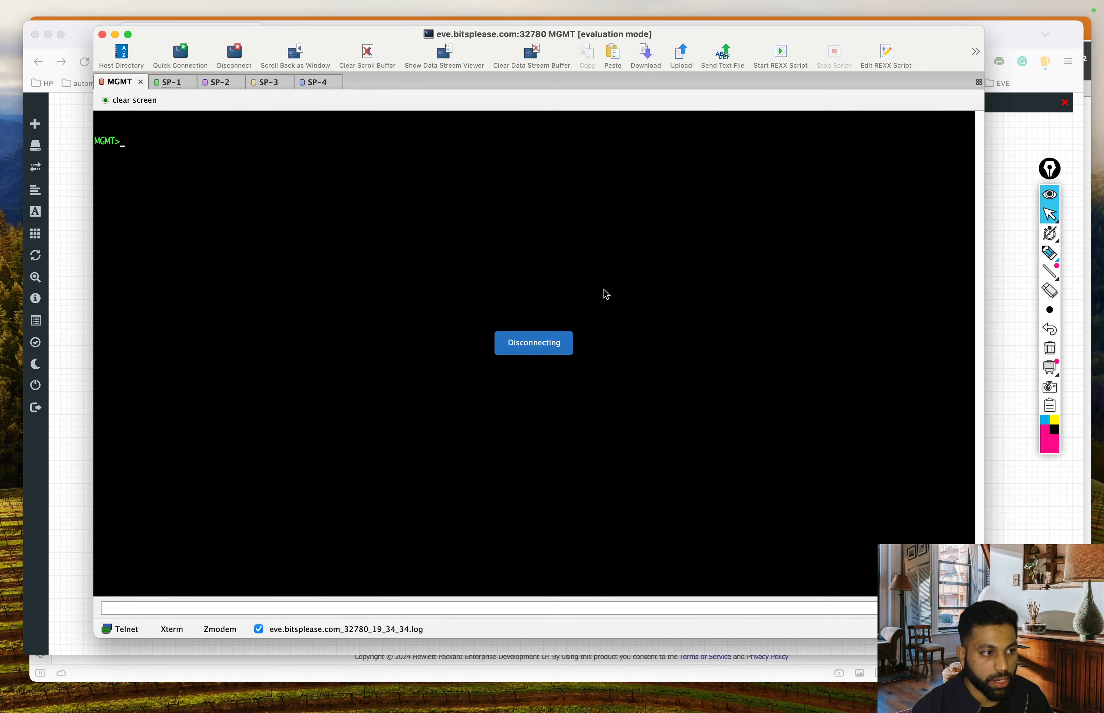
Step: Enter privileged mode on MGMT and list the DHCP bindings with "sho ip dhcp bin", examining the leased addresses
type("en")
key("Return")
type("sho wip")
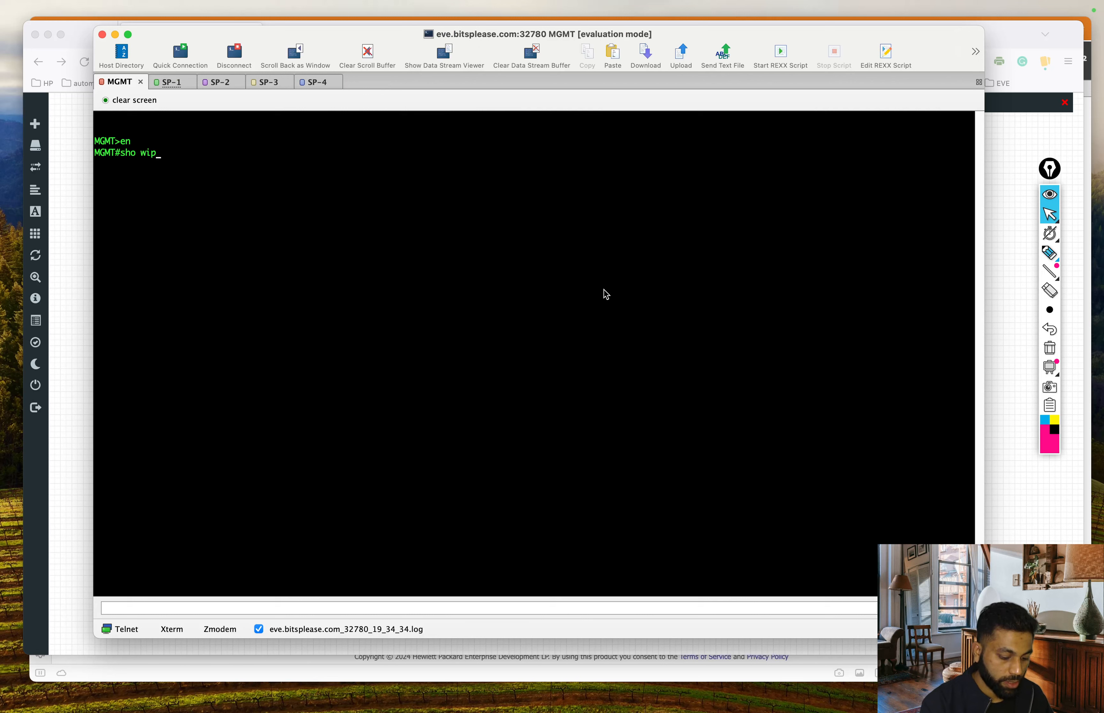
type(" dhcp bi")
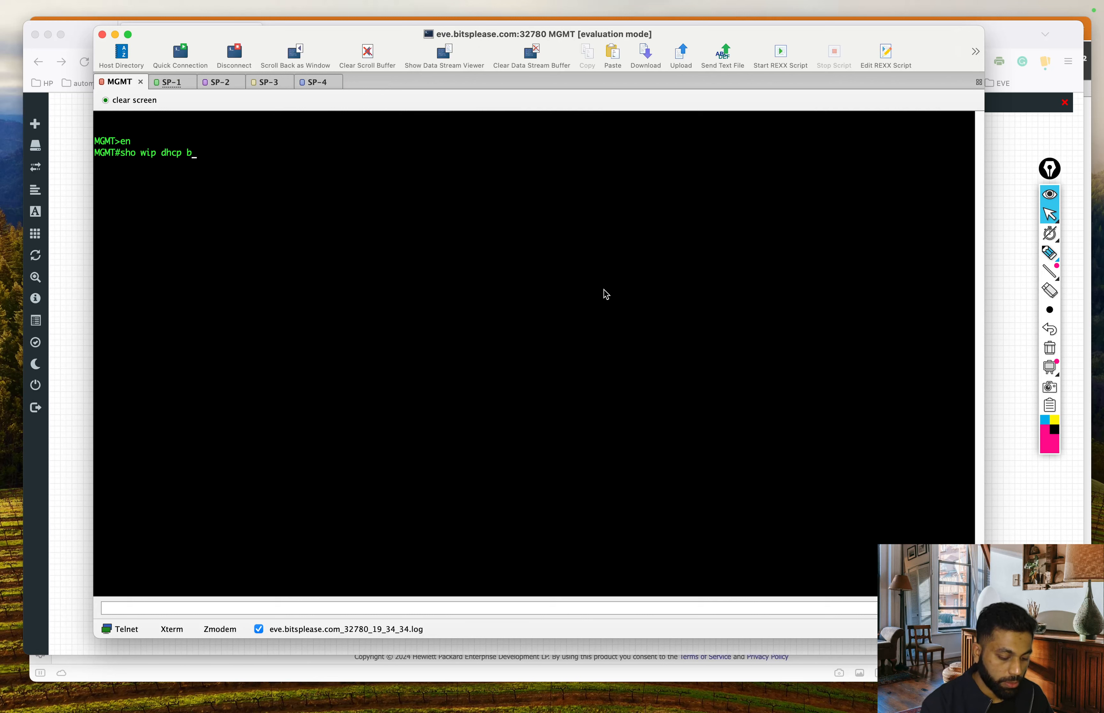
key("Return")
key("Up")
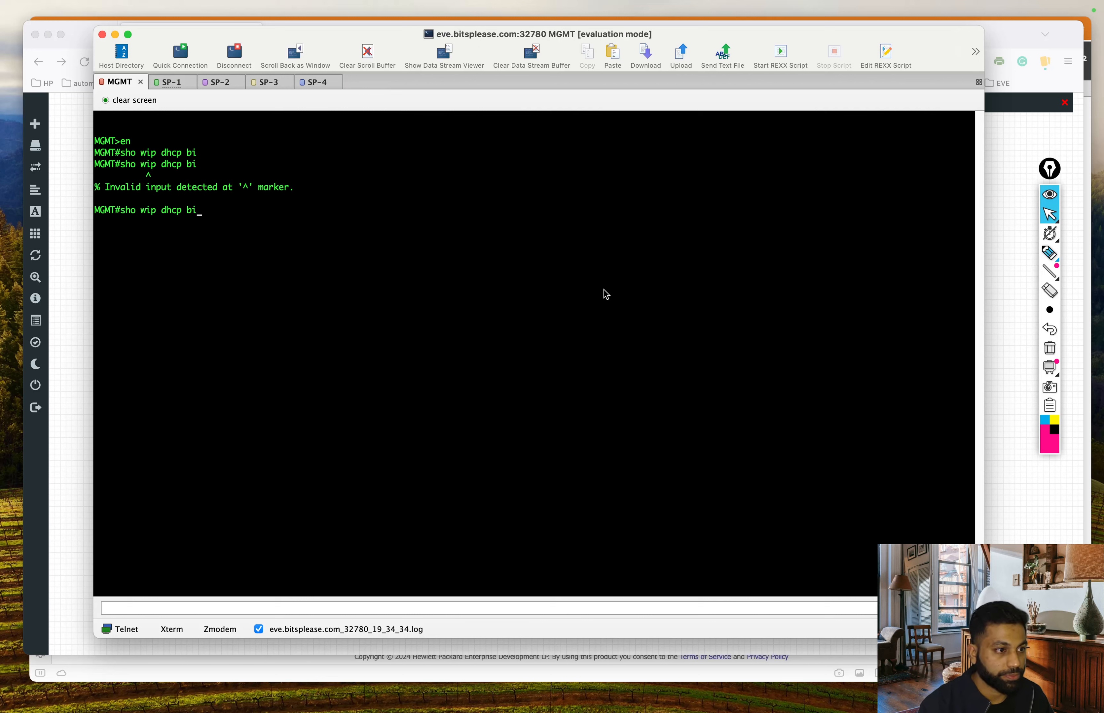
type("n")
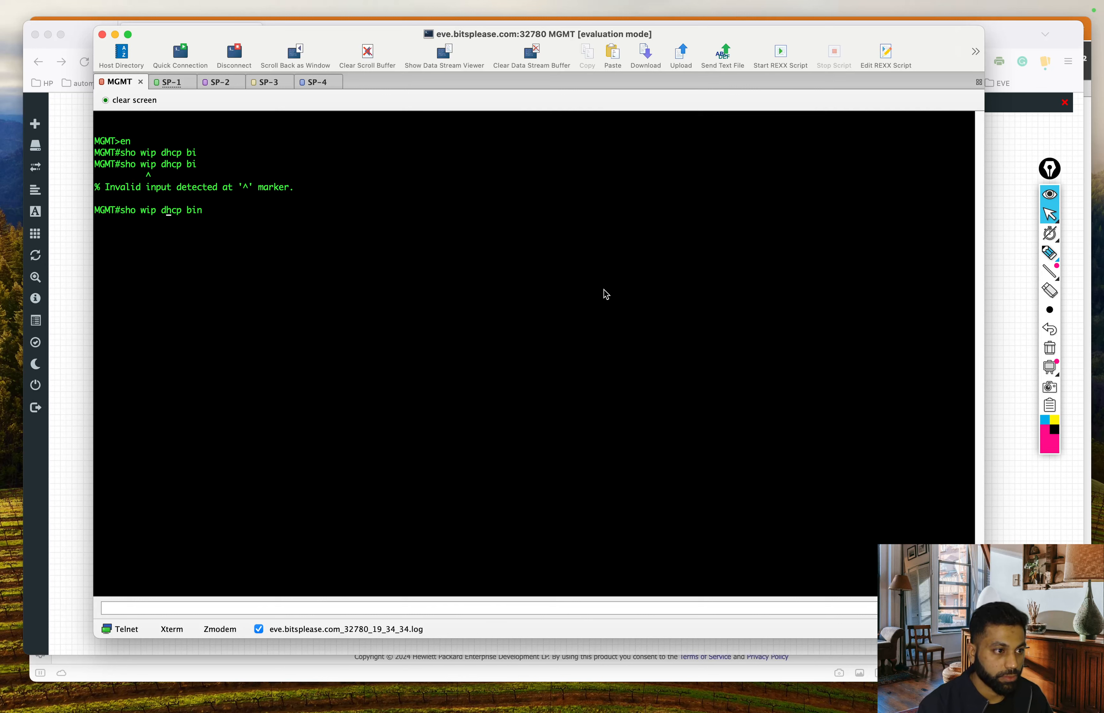
key("Left")
key("Left")
key("BackSpace")
key("Return")
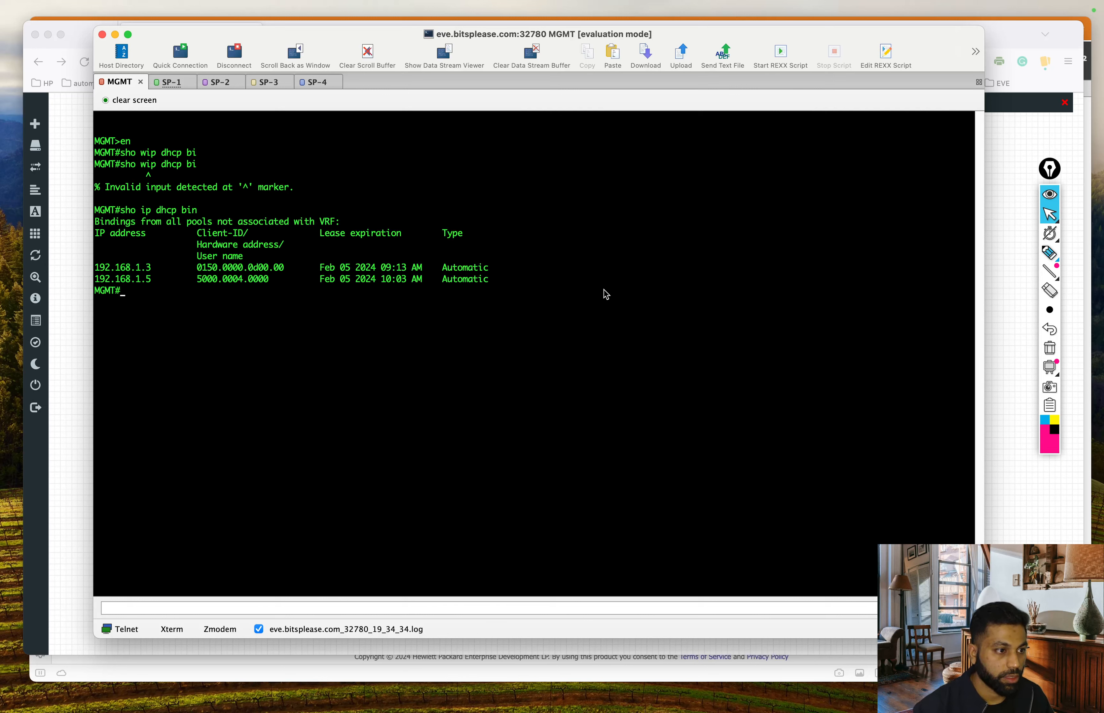
left_click_drag(110, 269, 185, 272)
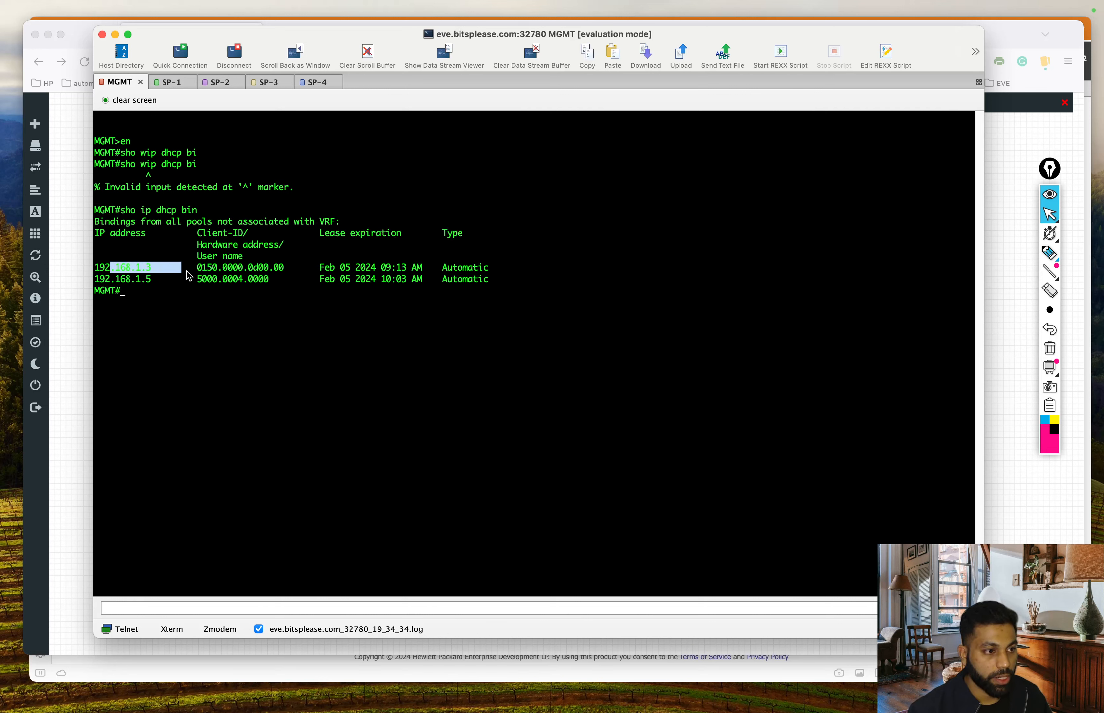
left_click(119, 277)
left_click_drag(120, 281, 547, 283)
left_click(547, 283)
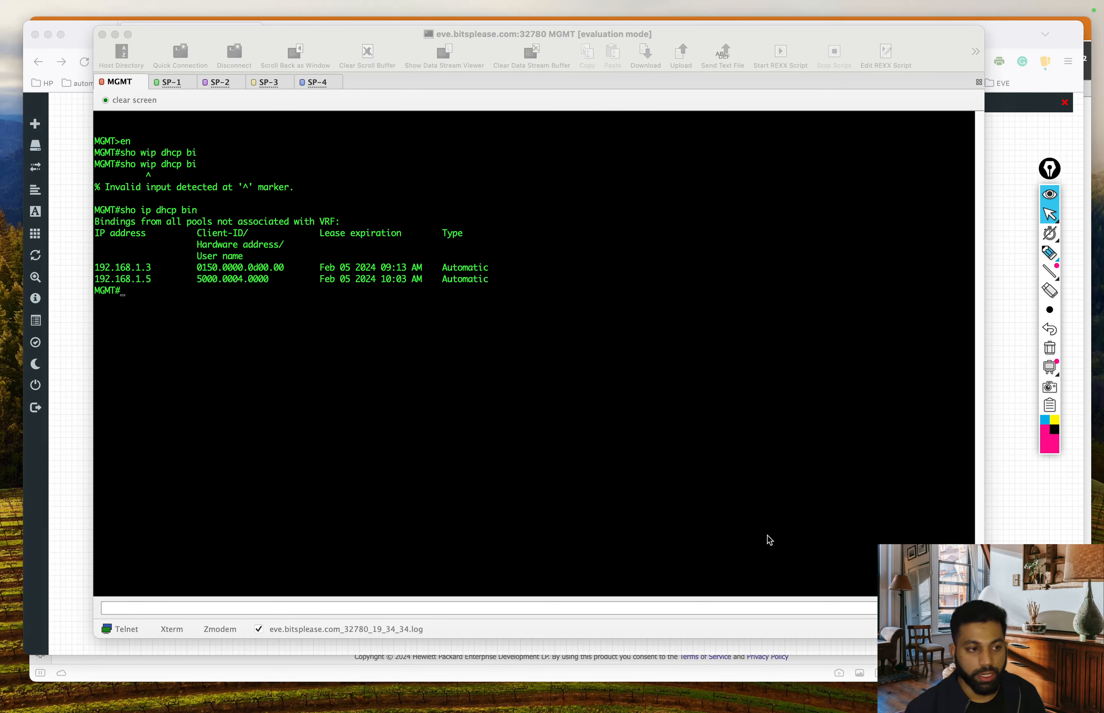
Step: Switch to the Vivaldi window with the SP-1 appliance's Ping/Traceroute page
key("ctrl+Up")
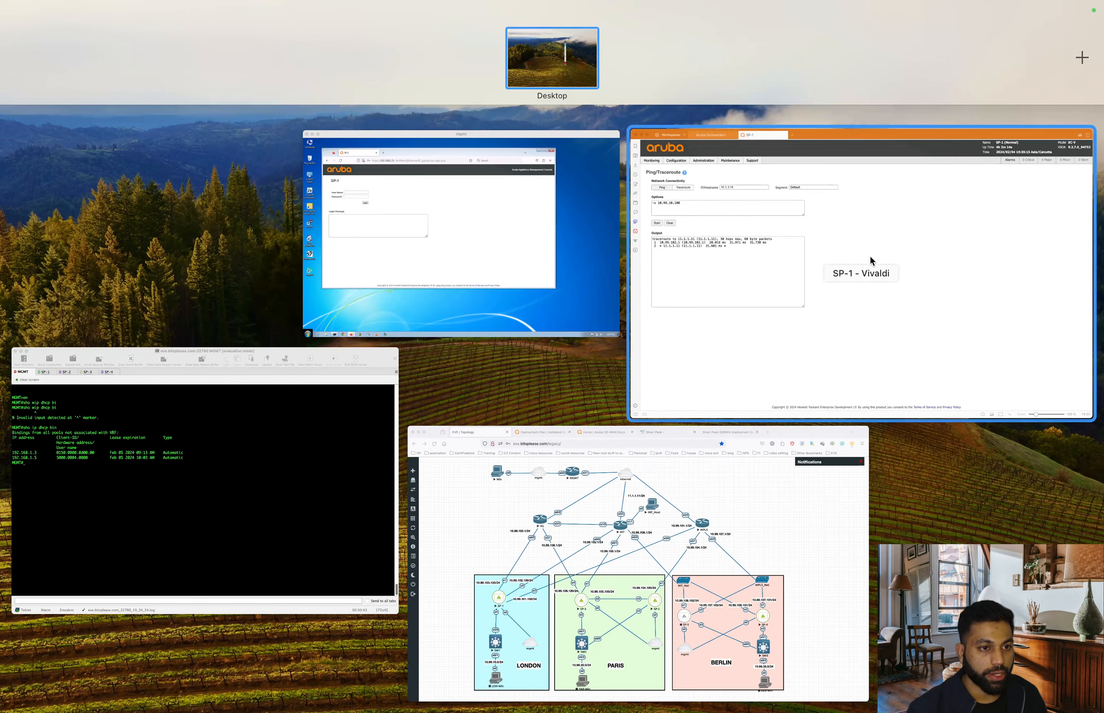
left_click(869, 255)
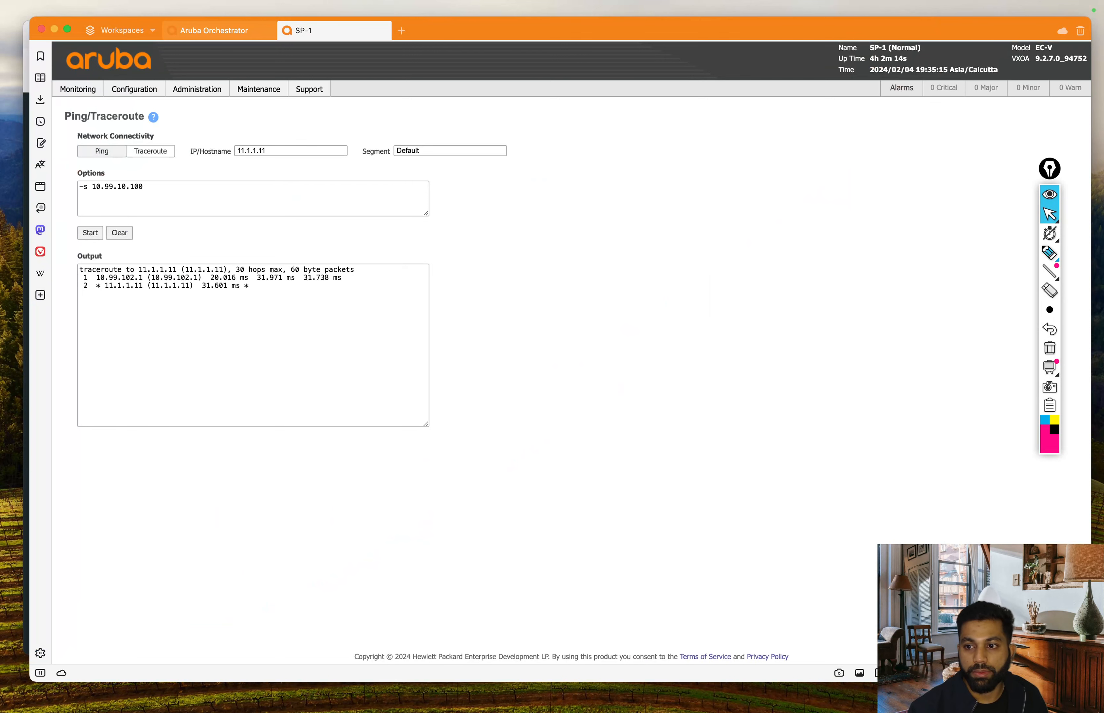
Step: Switch to the Aruba Orchestrator page and open the Deployment Profiles configuration
key("ctrl+Tab")
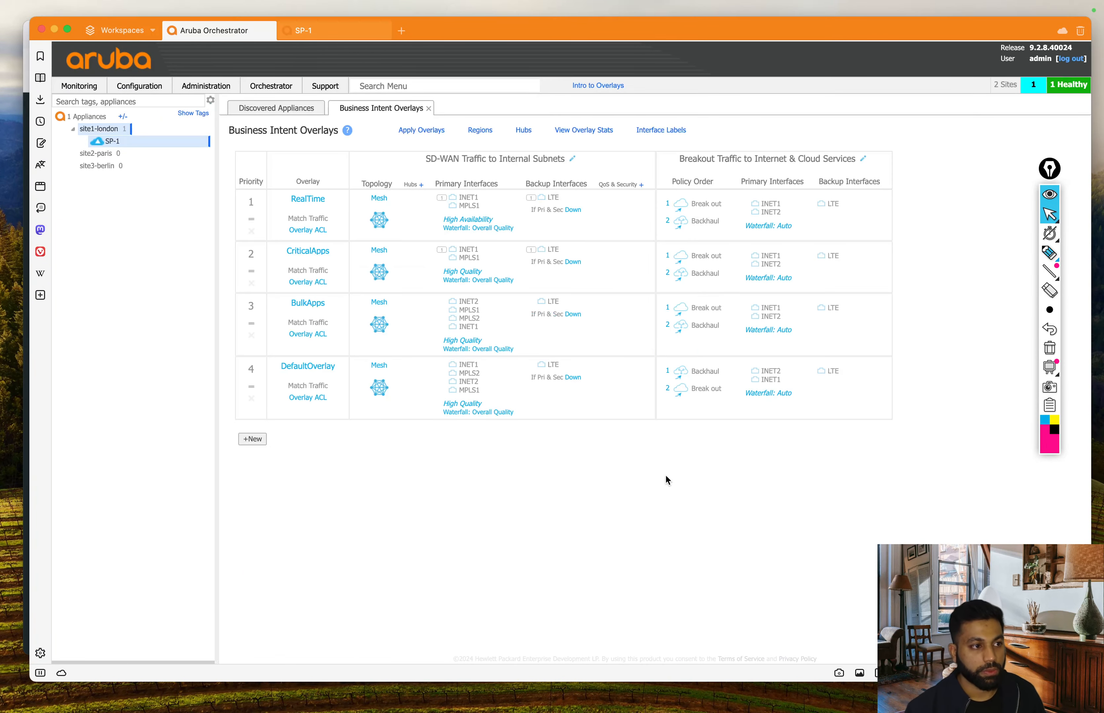
key("super+Tab")
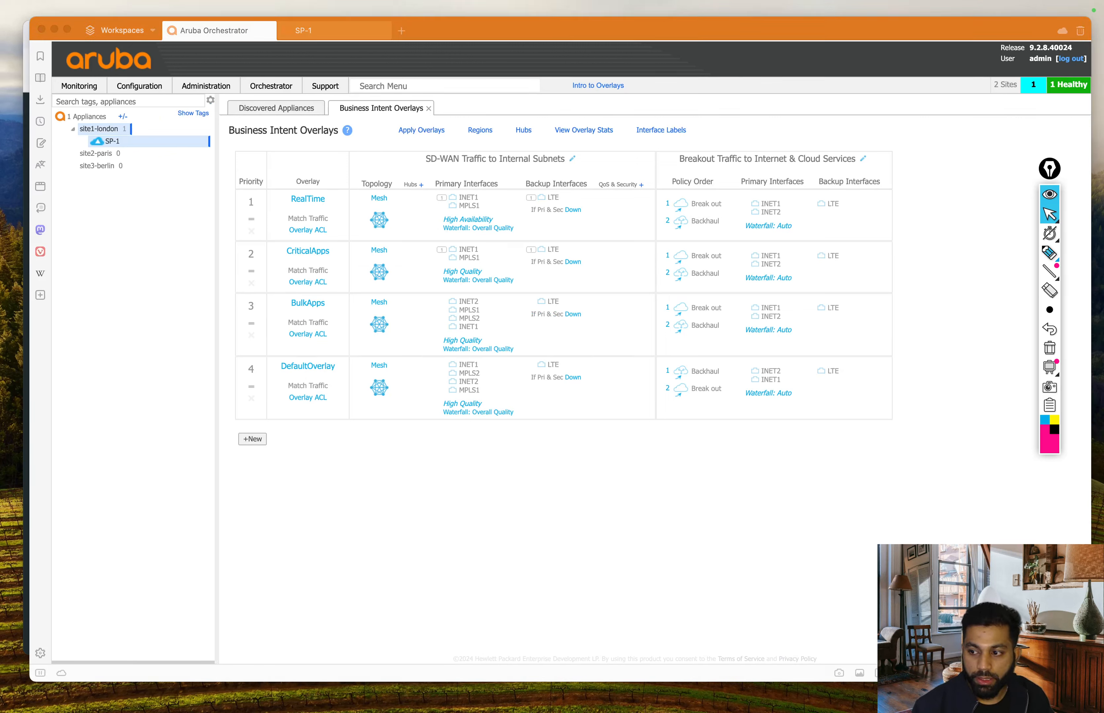
left_click(445, 457)
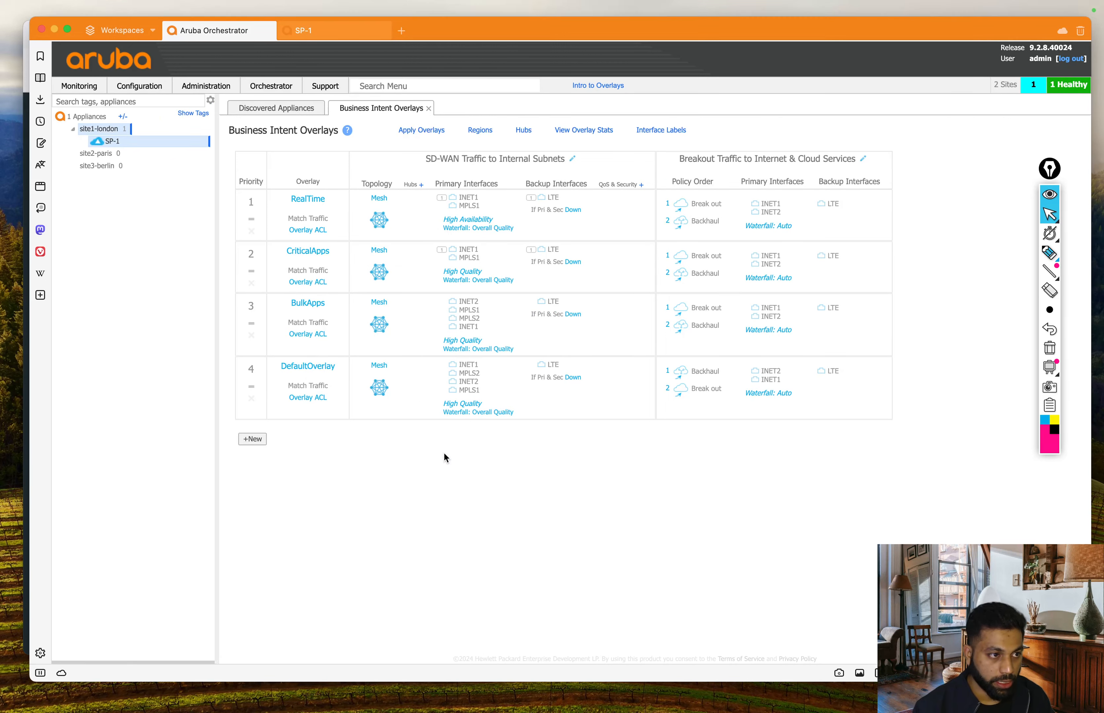
left_click(135, 90)
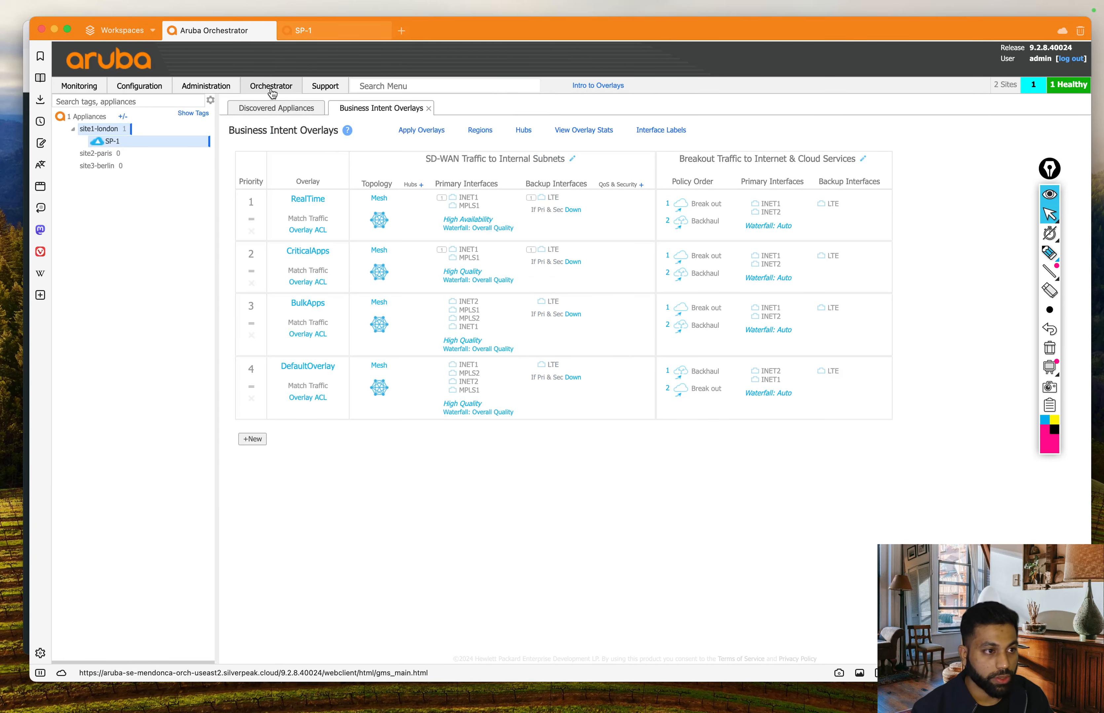
mouse_move(279, 93)
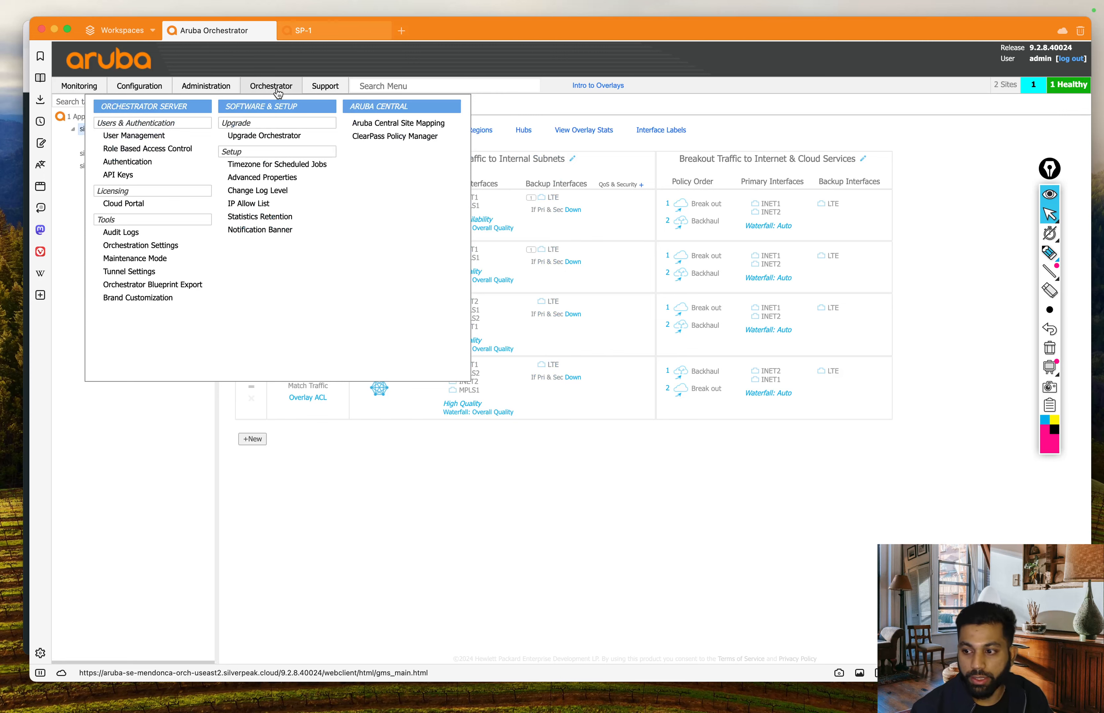
mouse_move(140, 93)
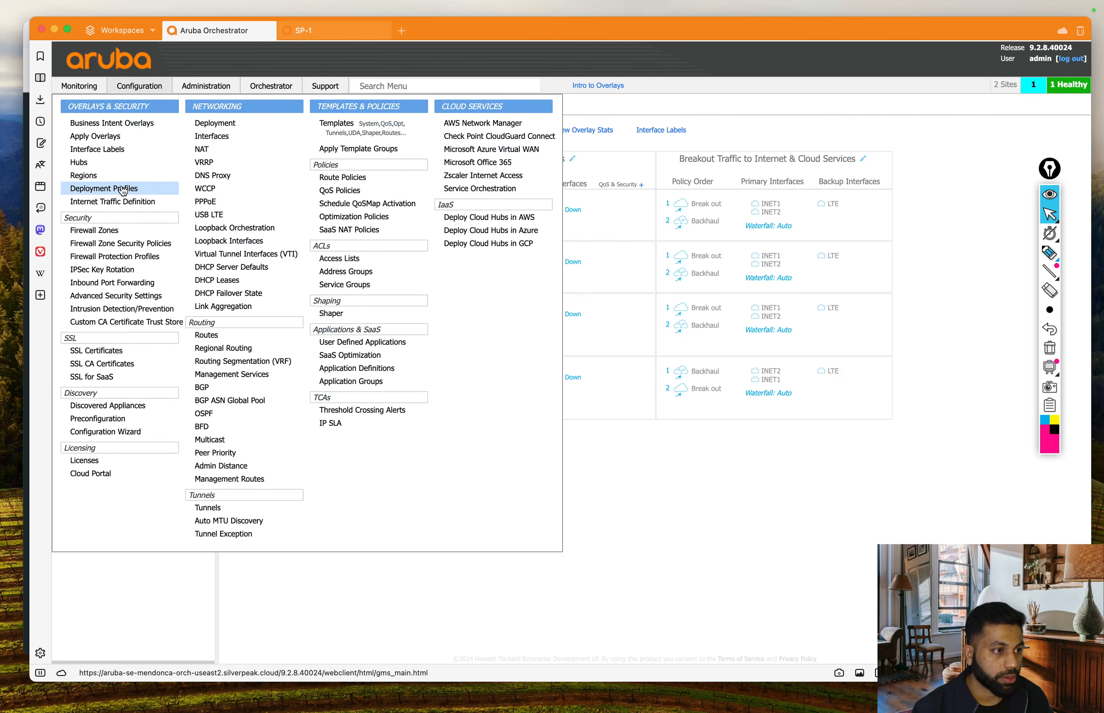
left_click(104, 188)
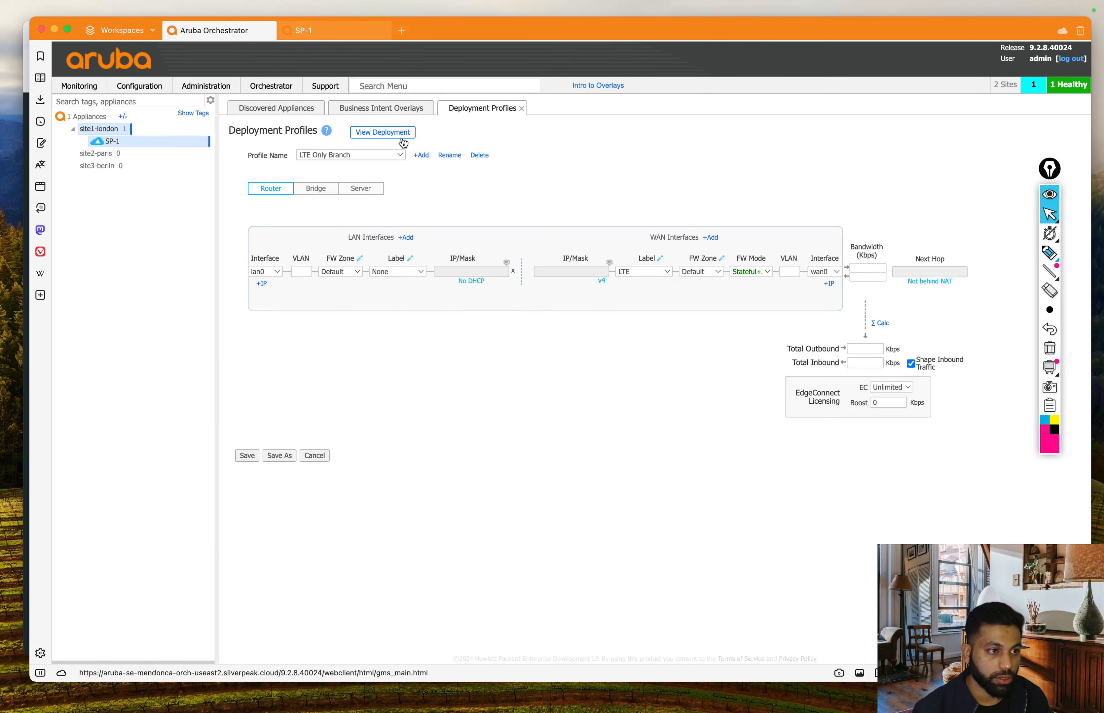
Step: Review the available deployment profiles, check the sites' WAN links in the EVE topology, and return to Orchestrator
left_click(399, 155)
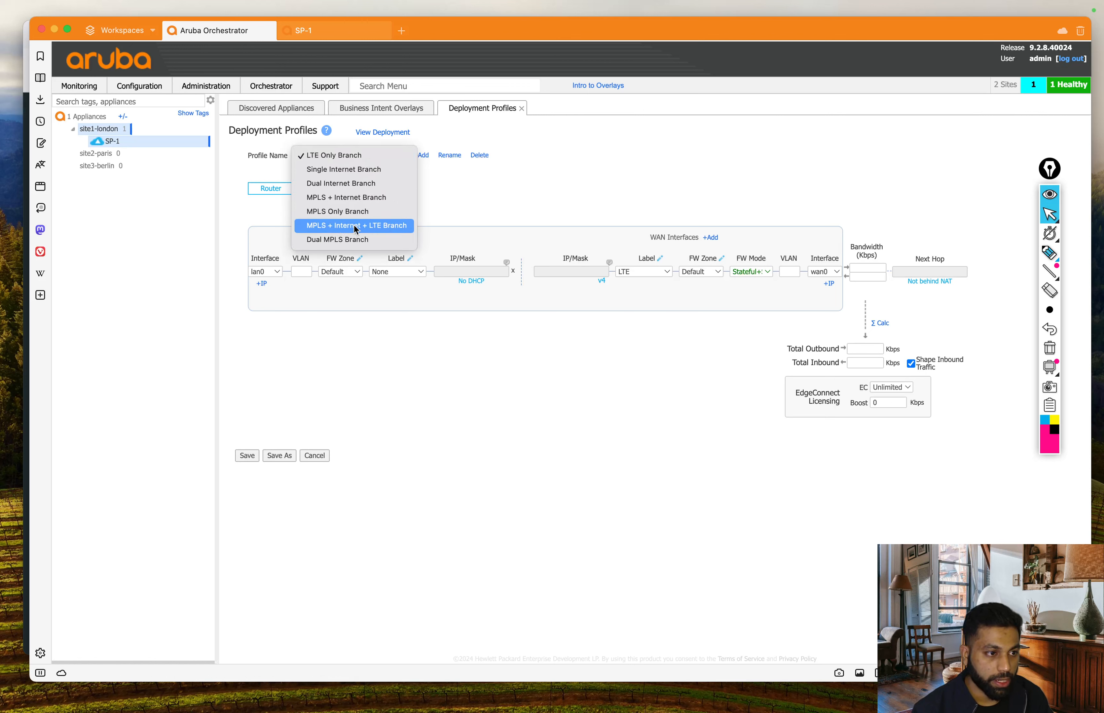
left_click(591, 180)
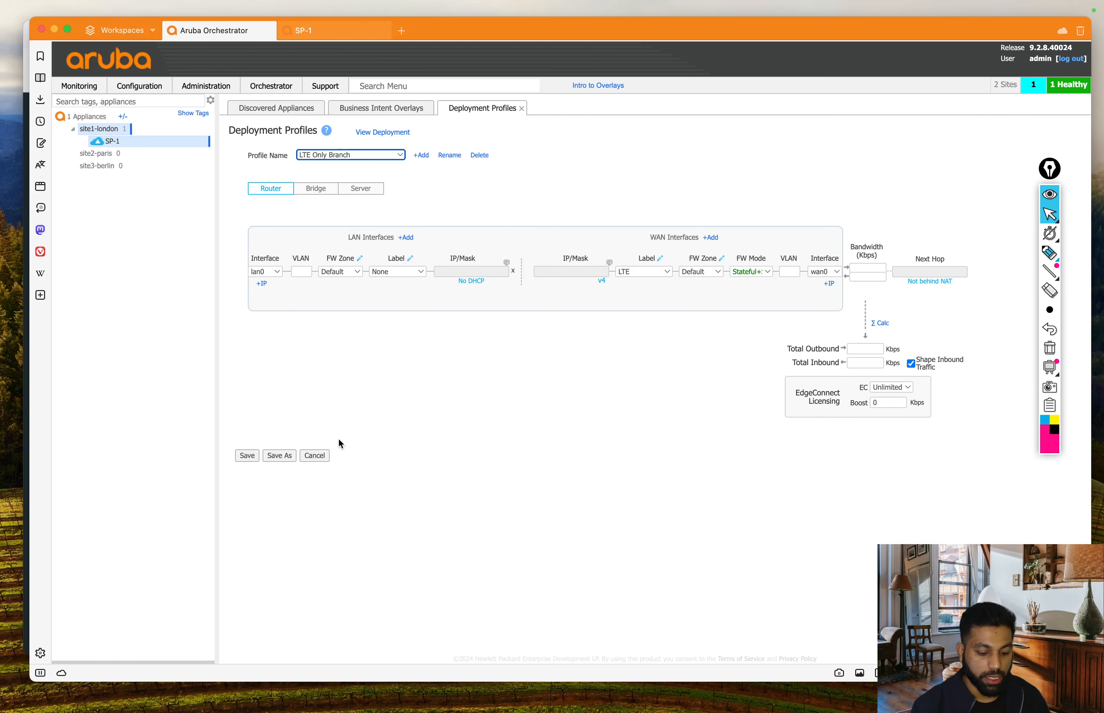
key("ctrl+Up")
left_click(617, 449)
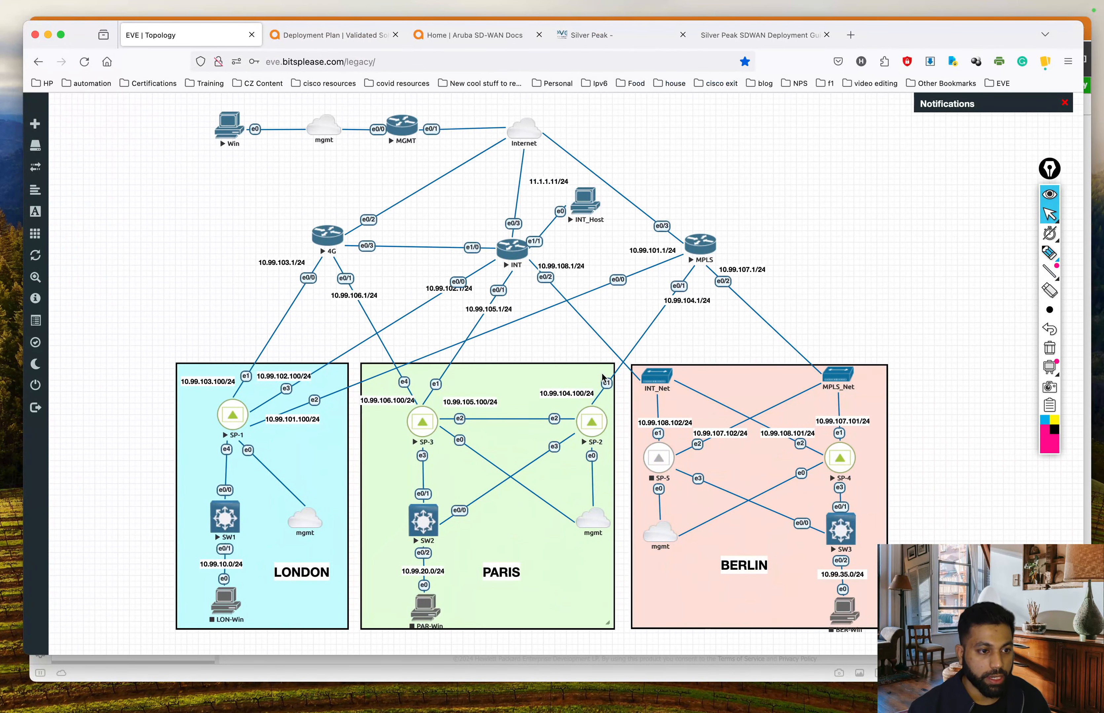
key("ctrl+Up")
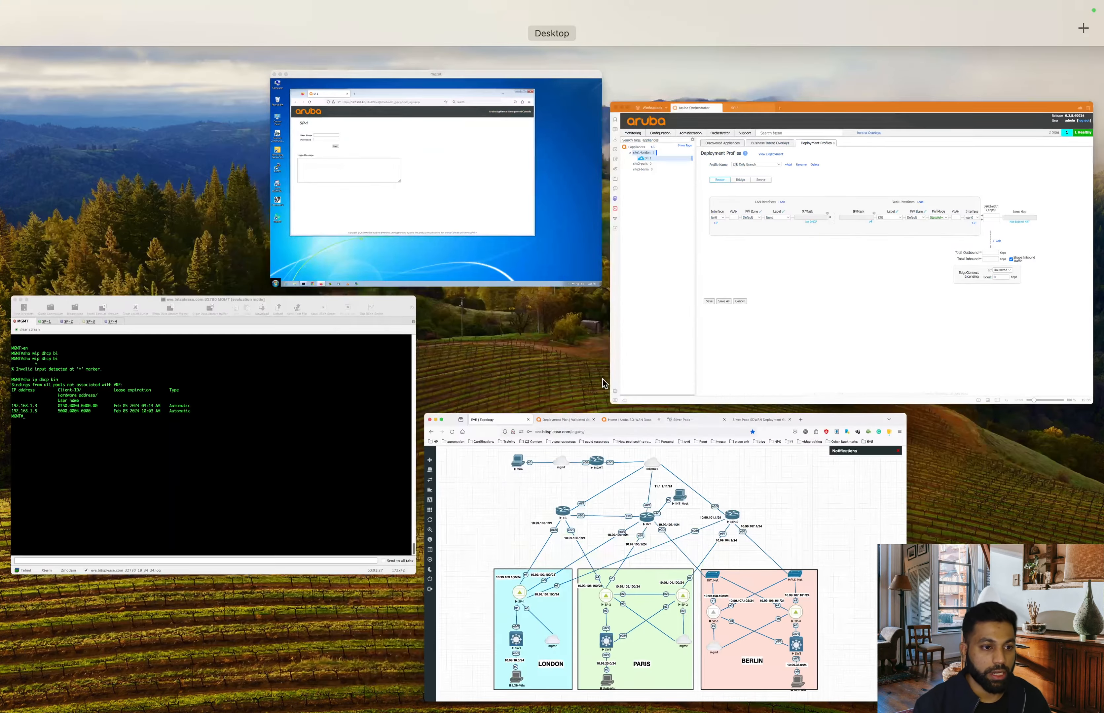
left_click(825, 312)
left_click(682, 143)
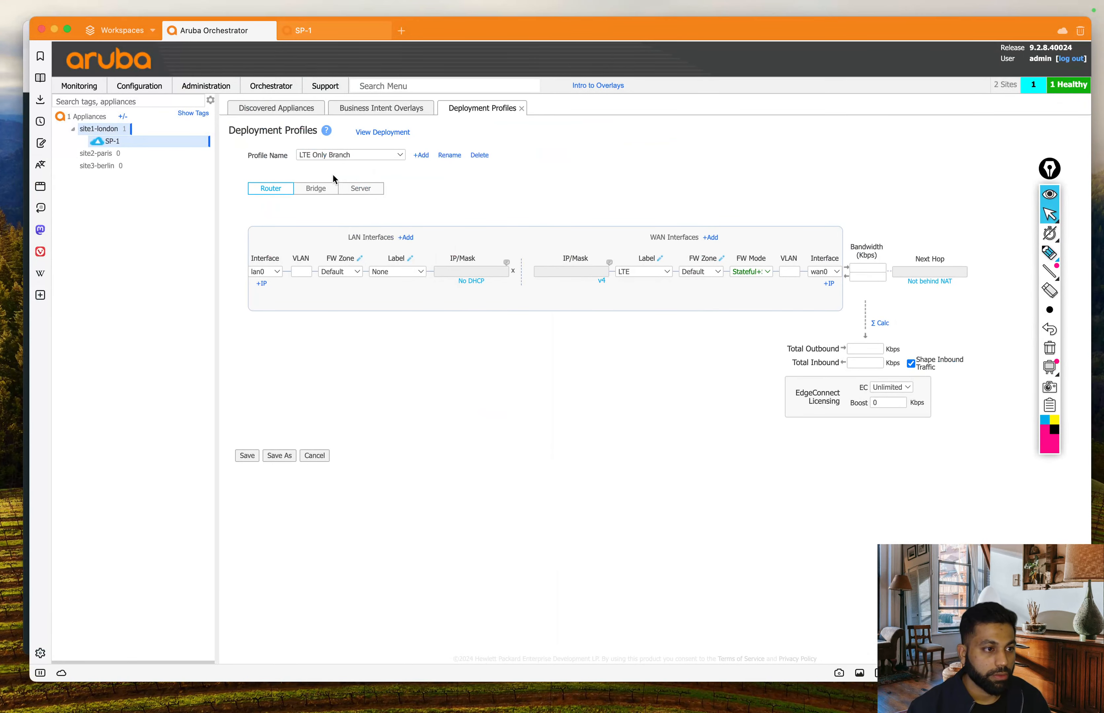
Step: Load the MPLS Only Branch profile and add a second IP entry on lan0 with VLAN 131
left_click(368, 155)
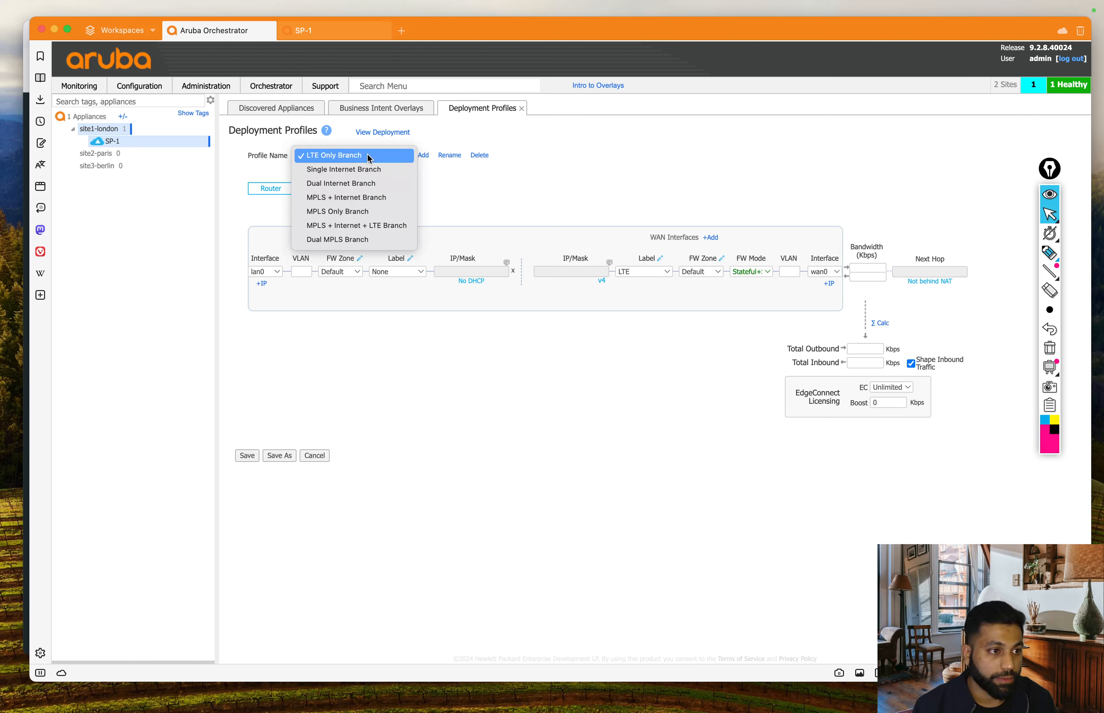
left_click(354, 212)
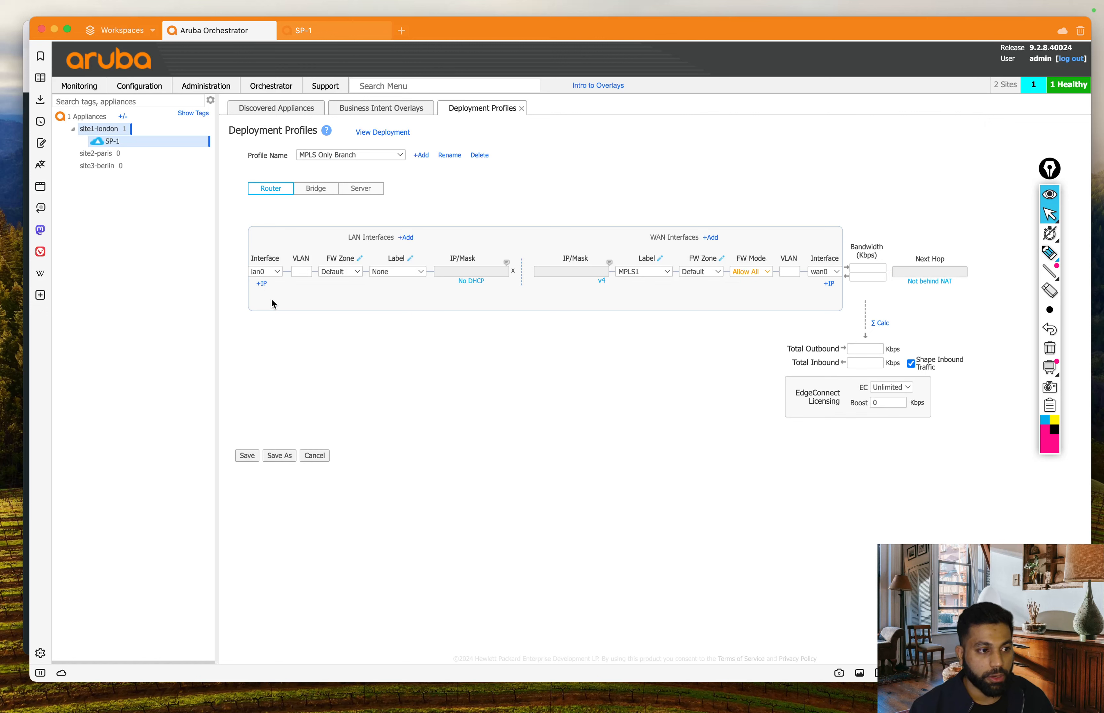
left_click(261, 283)
left_click(304, 295)
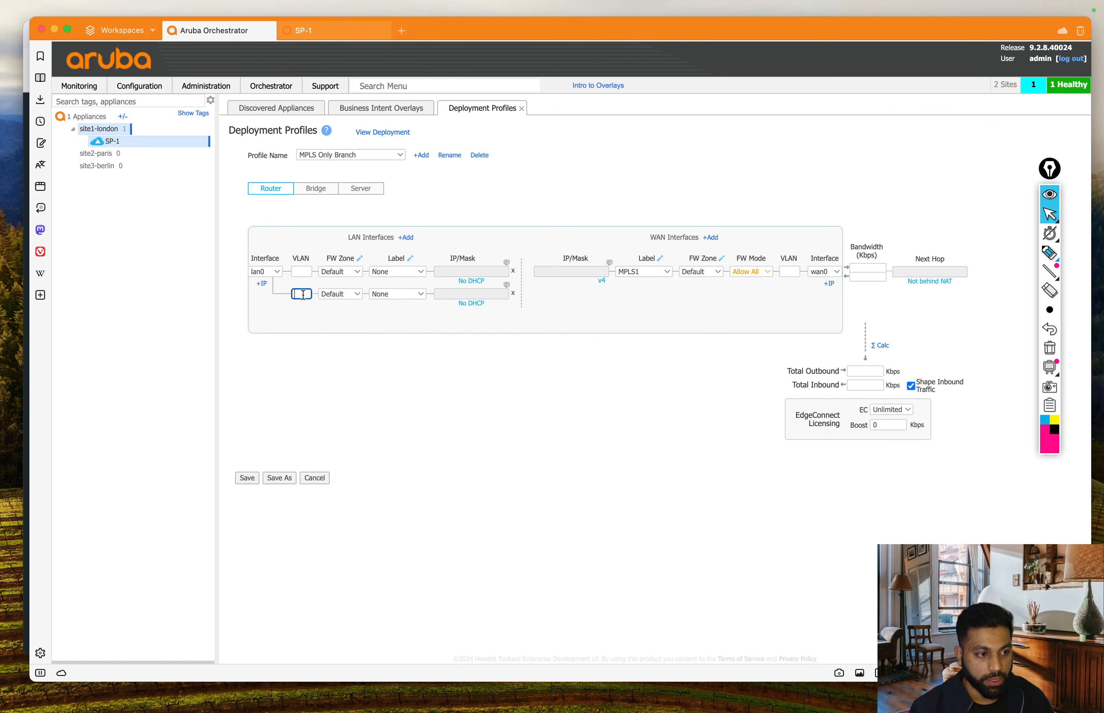
left_click(481, 416)
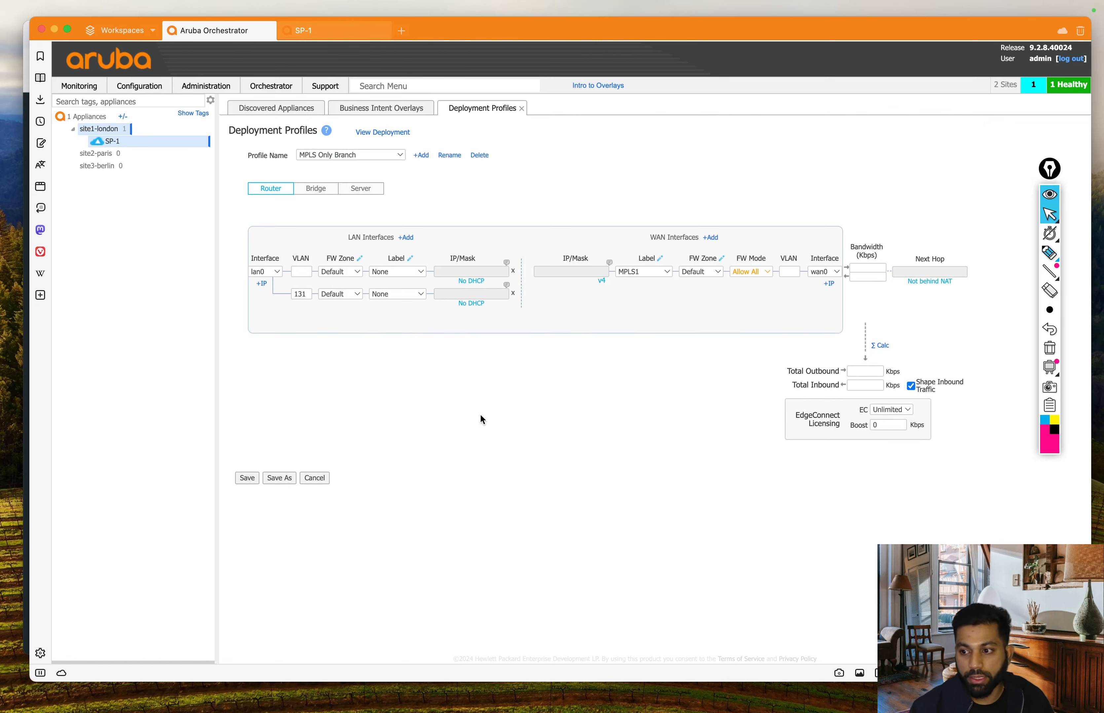
Step: Label the untagged lan0 entry Data and the VLAN 131 entry Voice
left_click(407, 273)
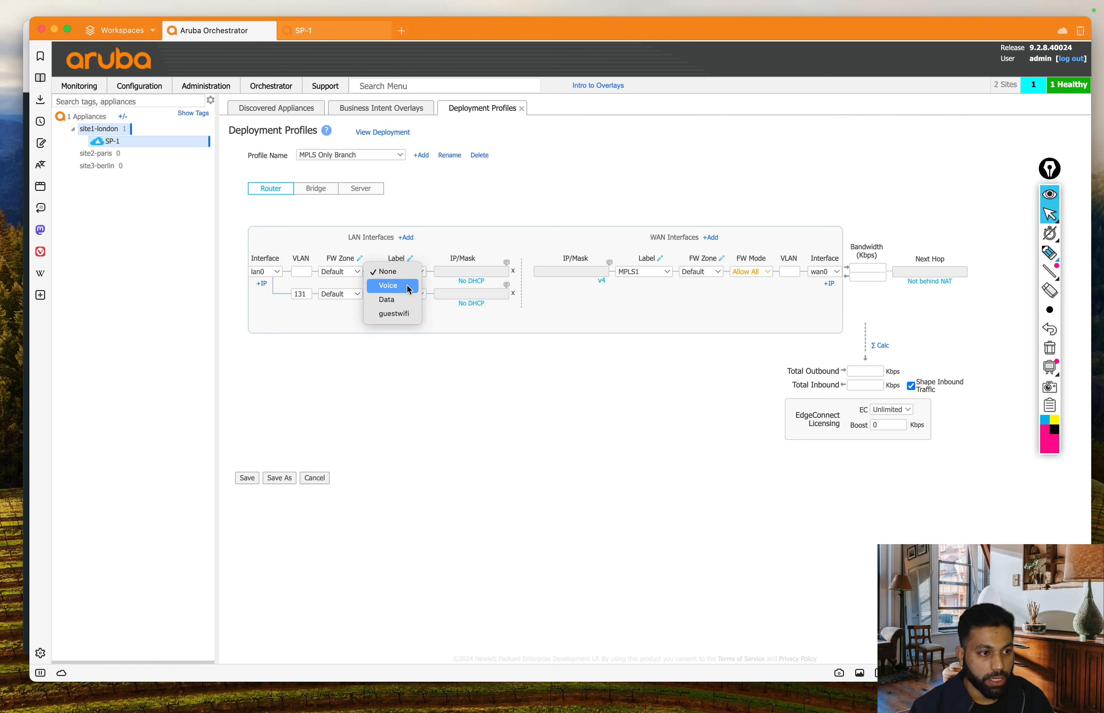
left_click(410, 301)
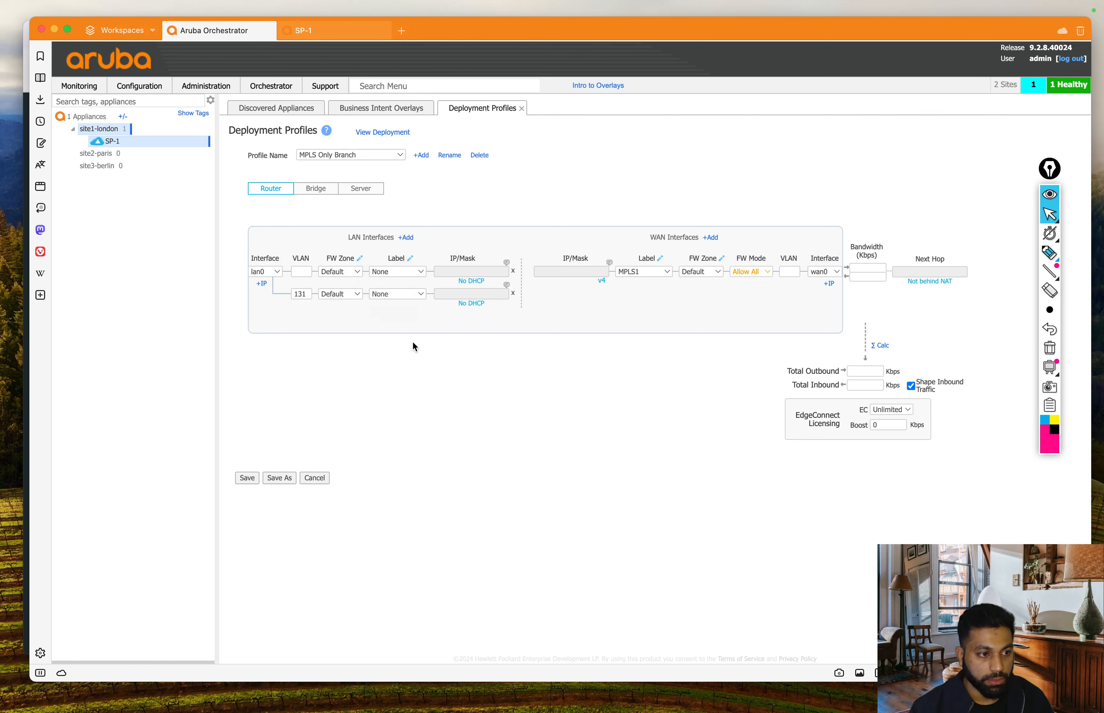
left_click(412, 295)
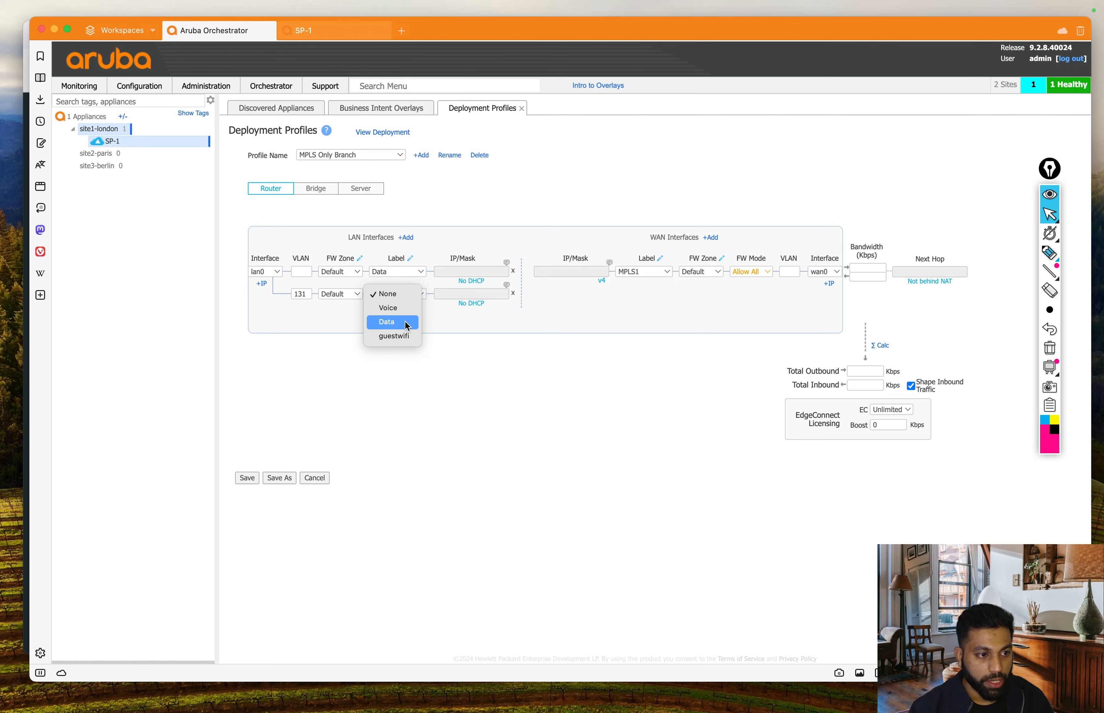
left_click(483, 417)
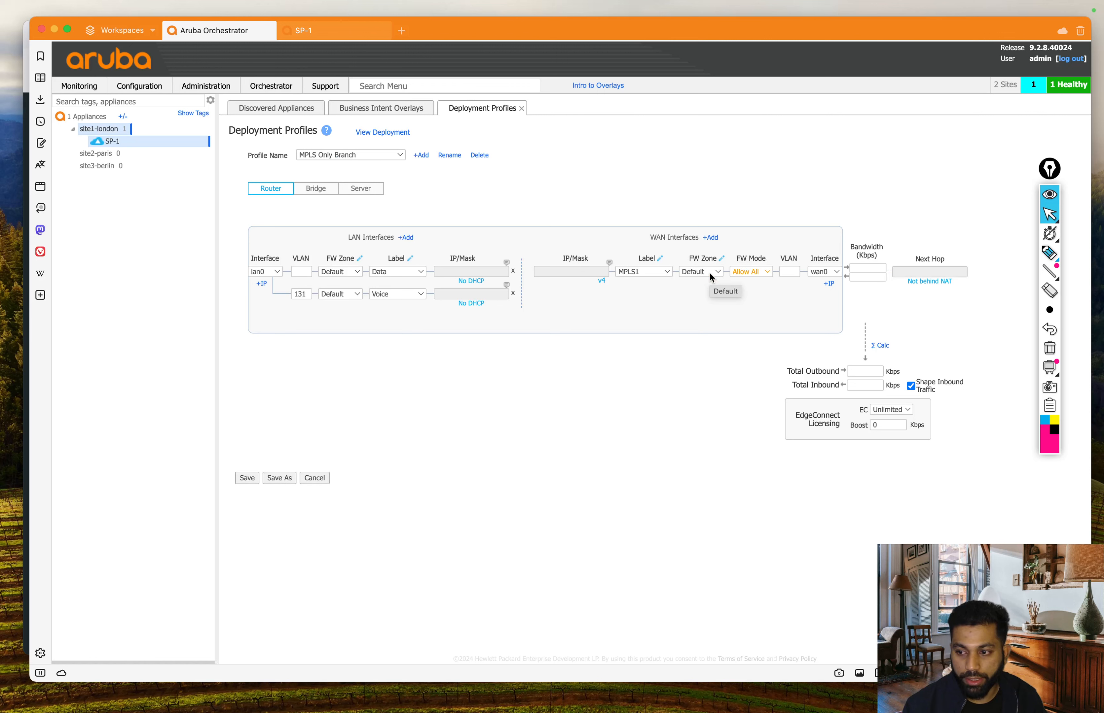
Step: Examine the firewall mode options available for the MPLS1 WAN interface
left_click(767, 274)
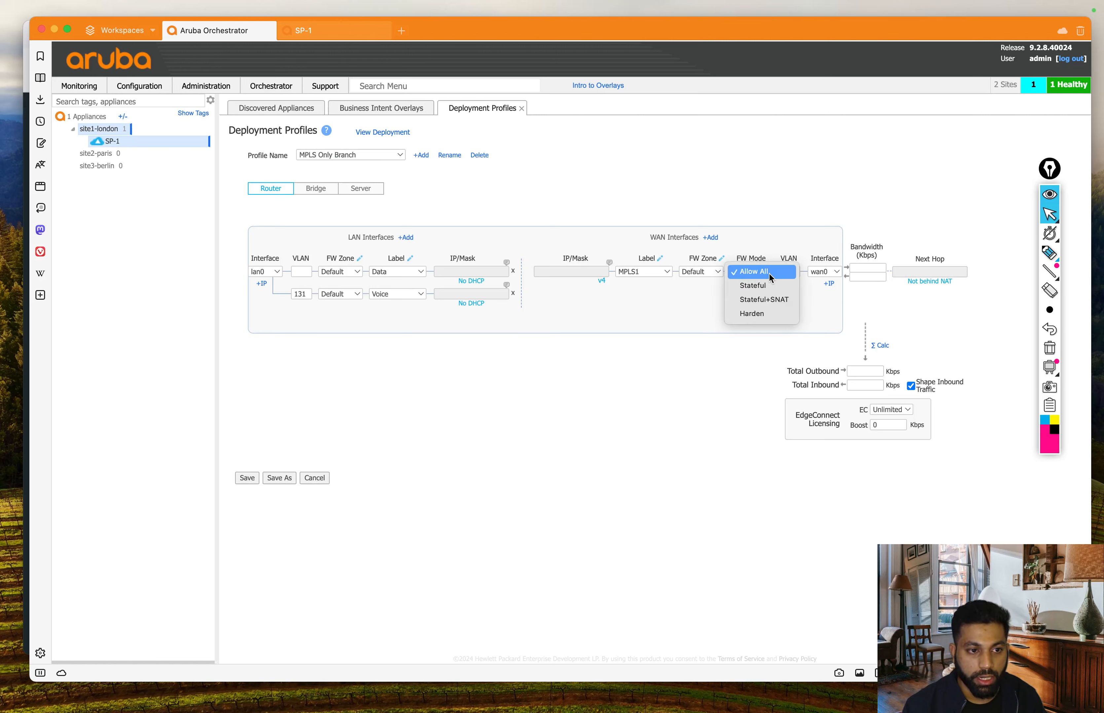
left_click(713, 397)
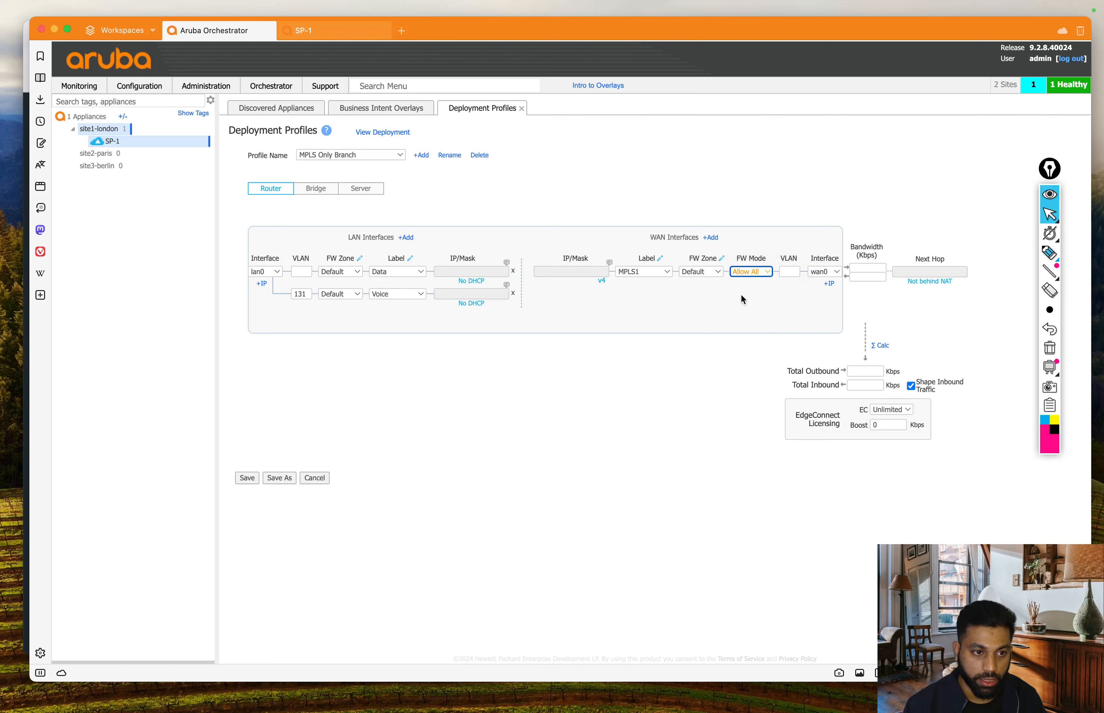
left_click(763, 275)
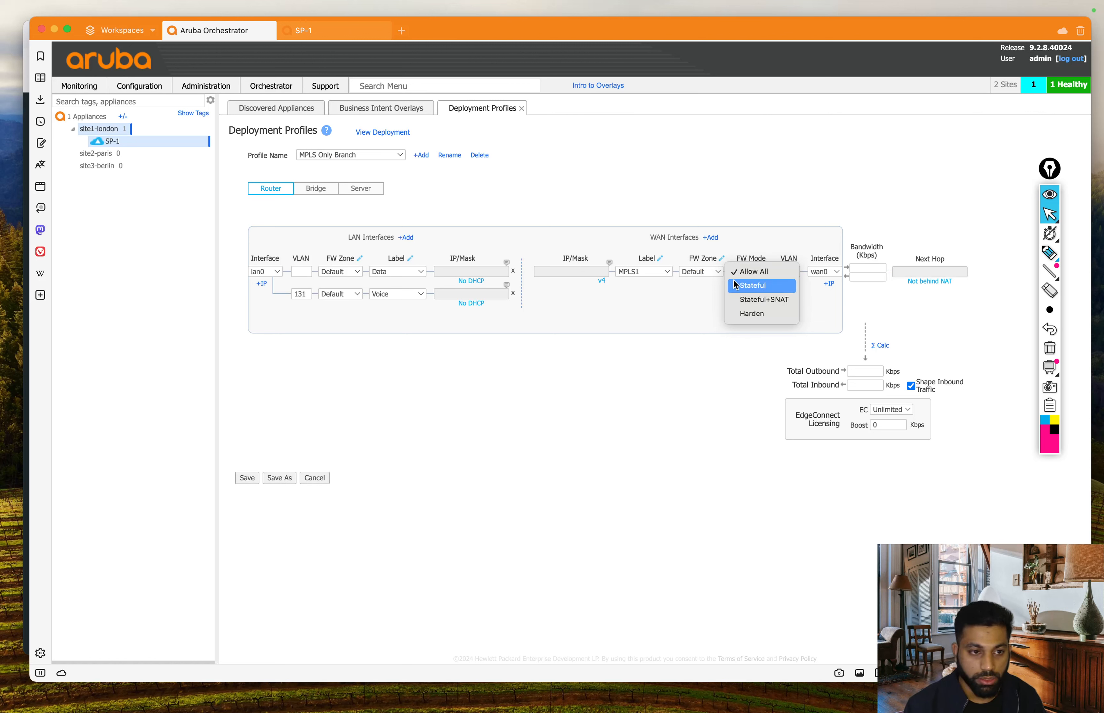
left_click(660, 361)
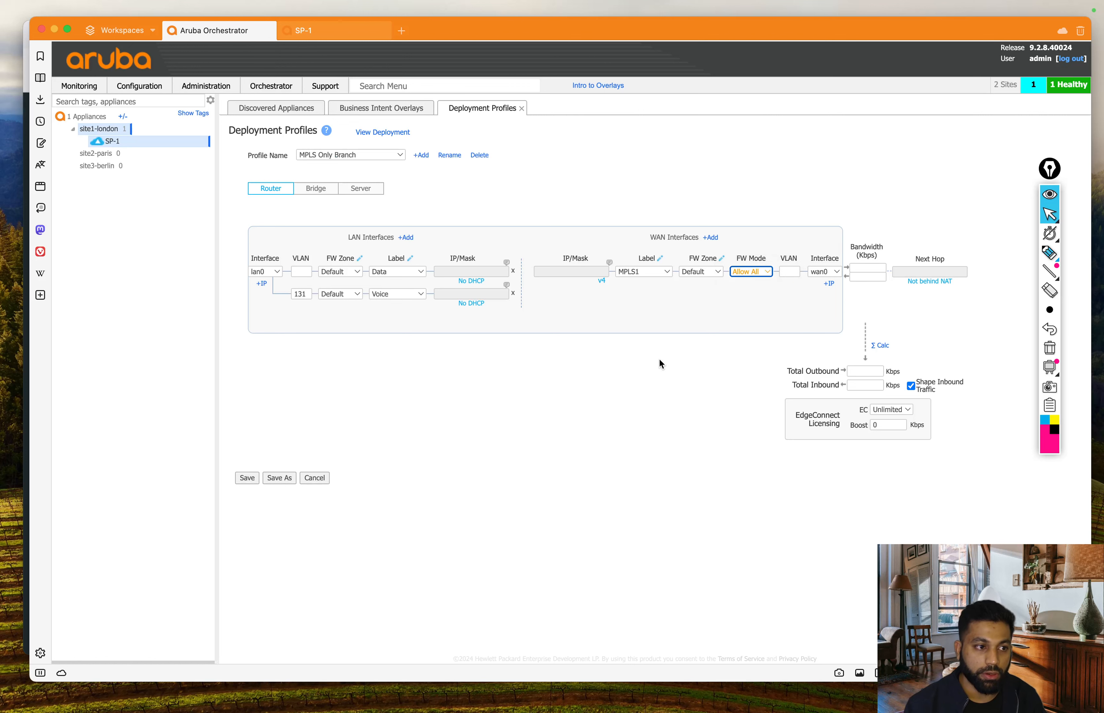
left_click(762, 278)
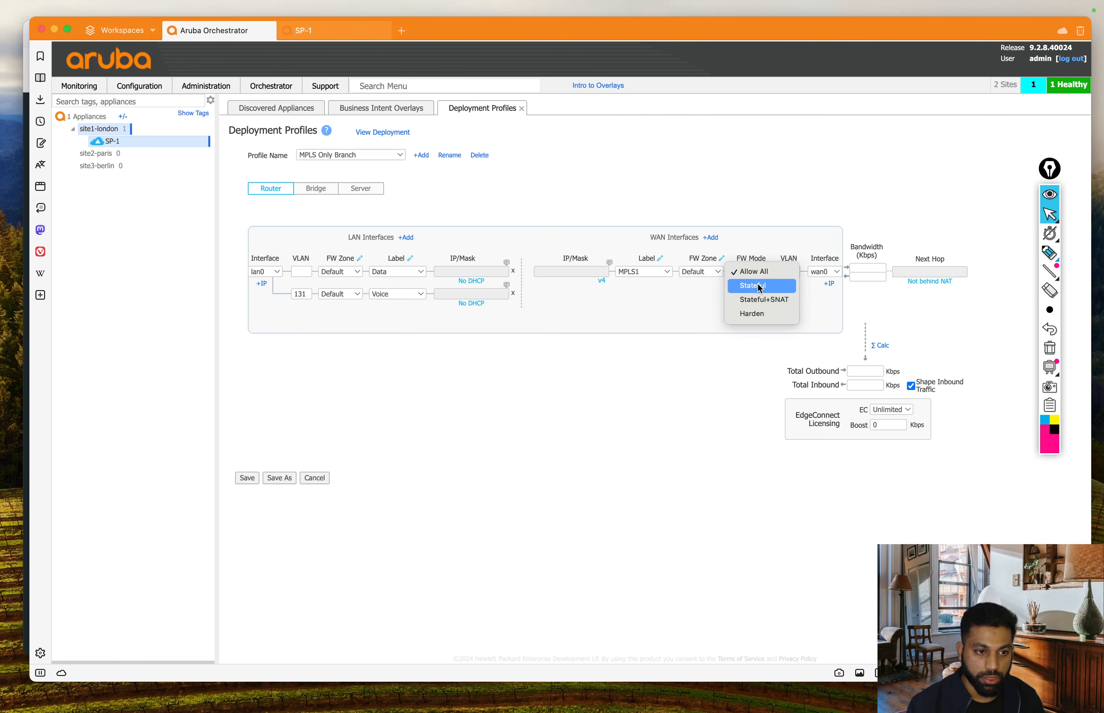
left_click(692, 382)
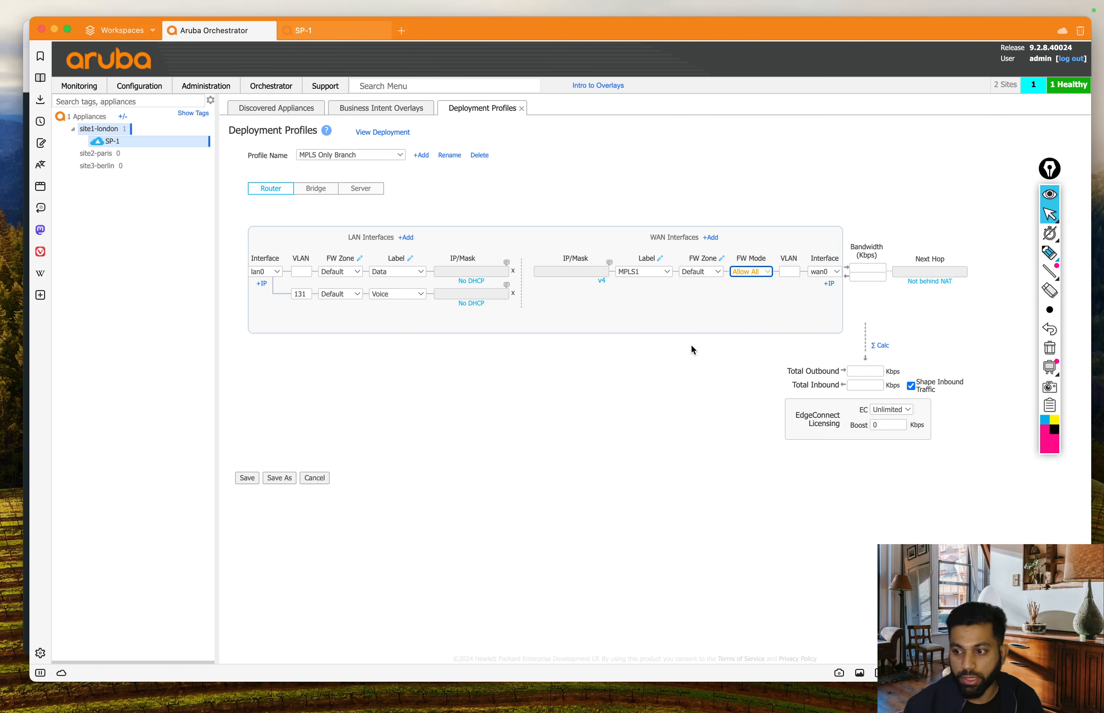
left_click(689, 414)
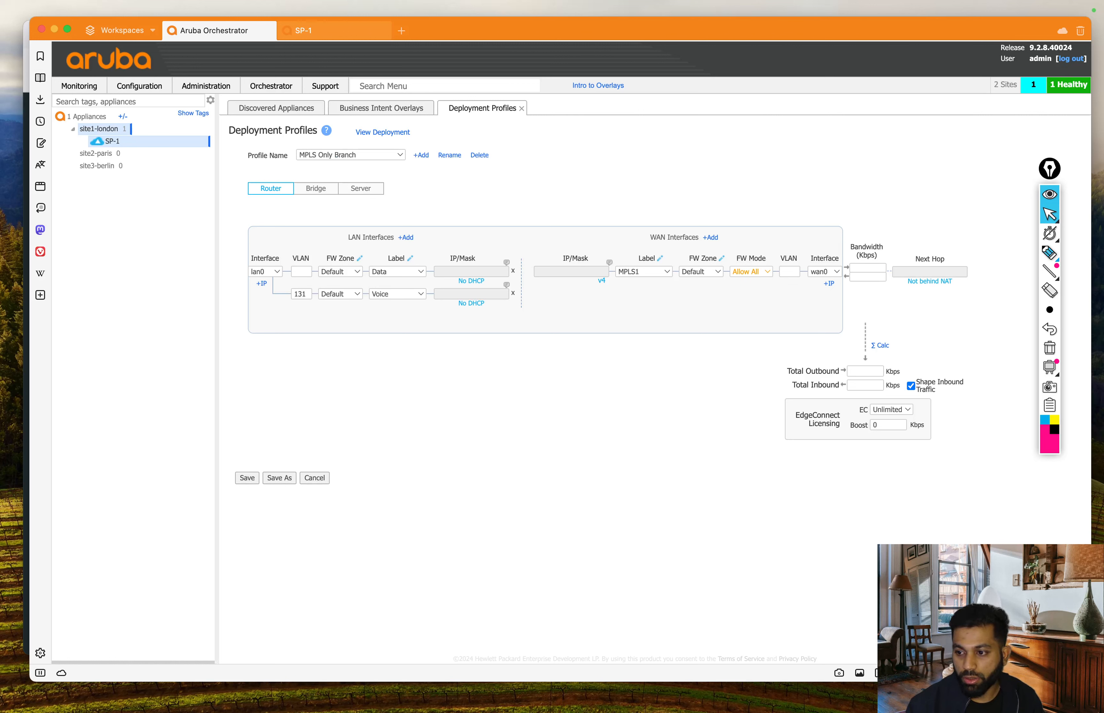
Step: Set both the outbound and inbound bandwidth of the wan0 interface to 2000 Kbps
key("super+Tab")
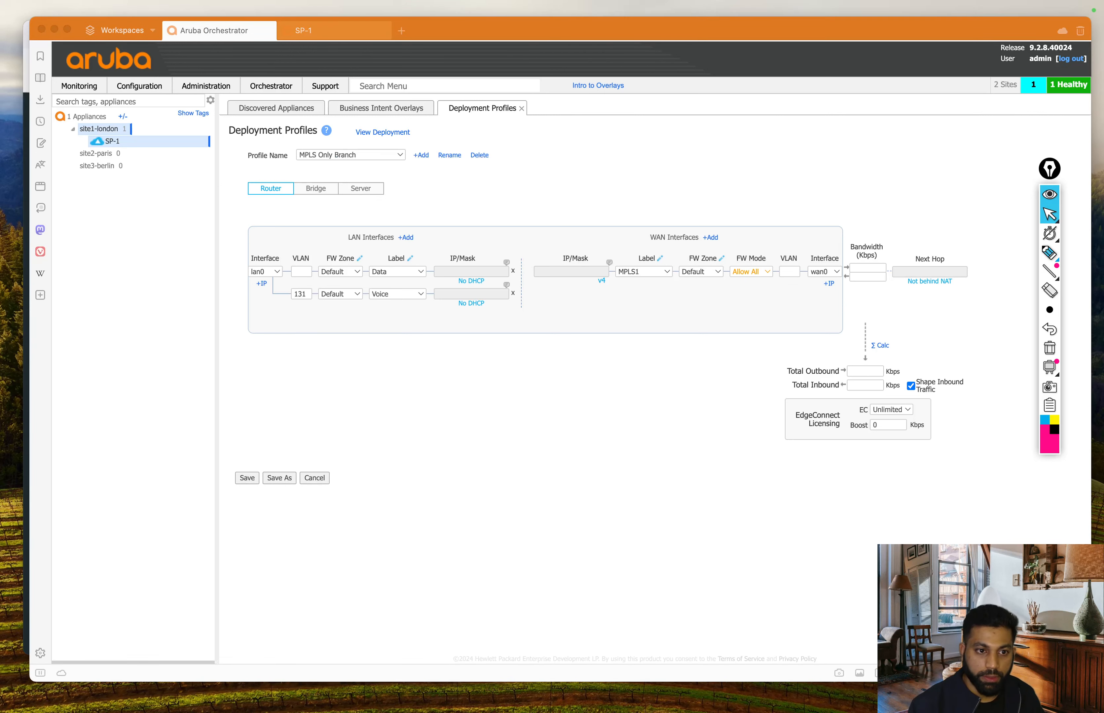
left_click(871, 266)
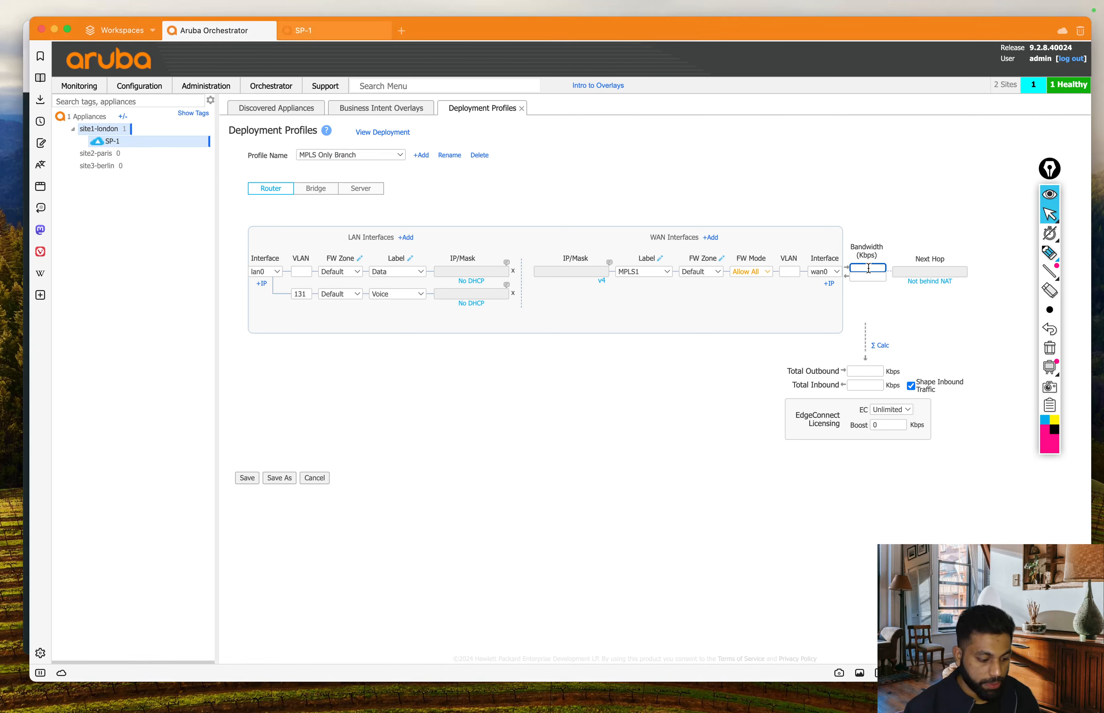
type("2,0")
type("000")
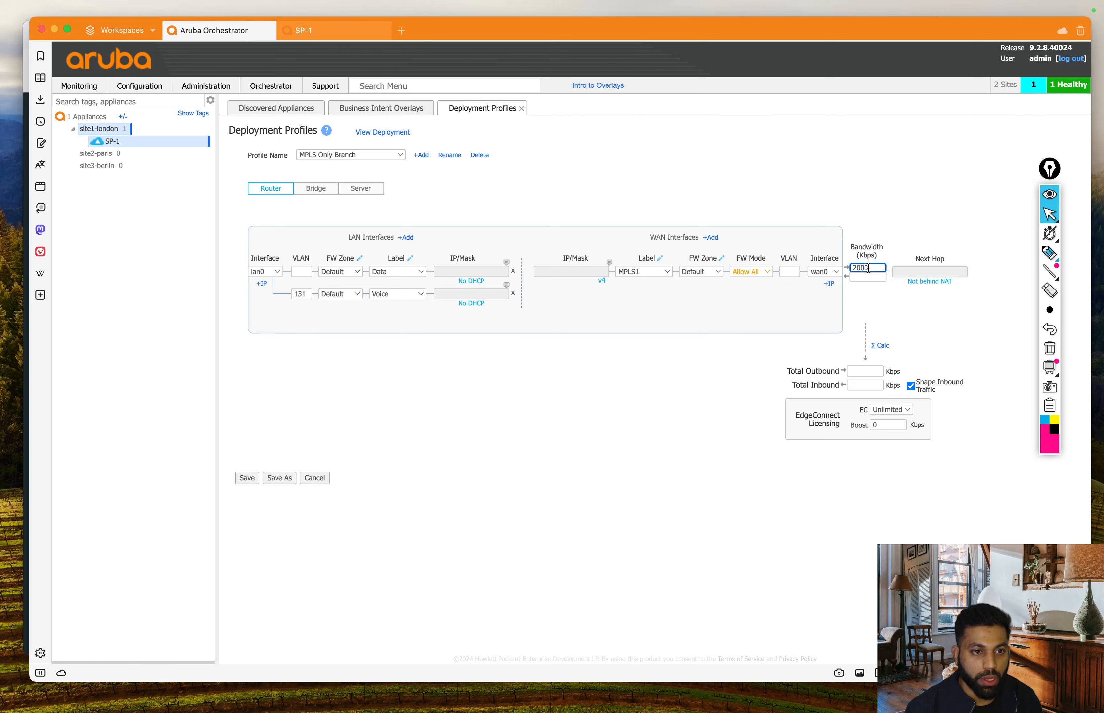
left_click(862, 276)
type("2000-")
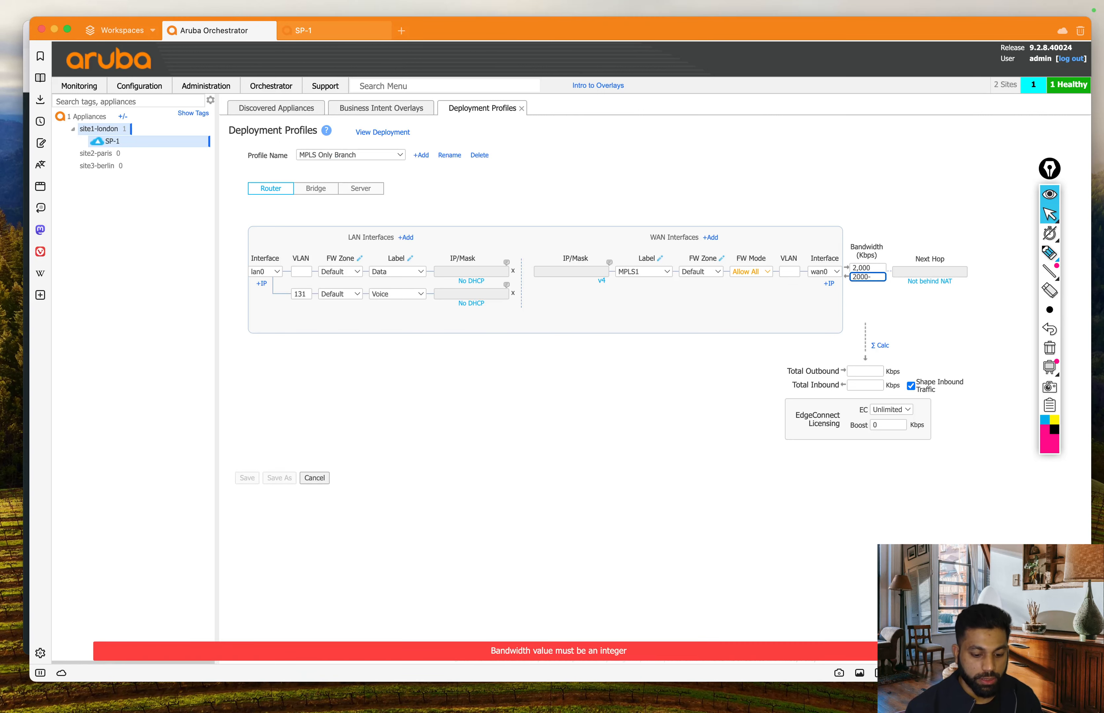
key("BackSpace")
left_click(945, 303)
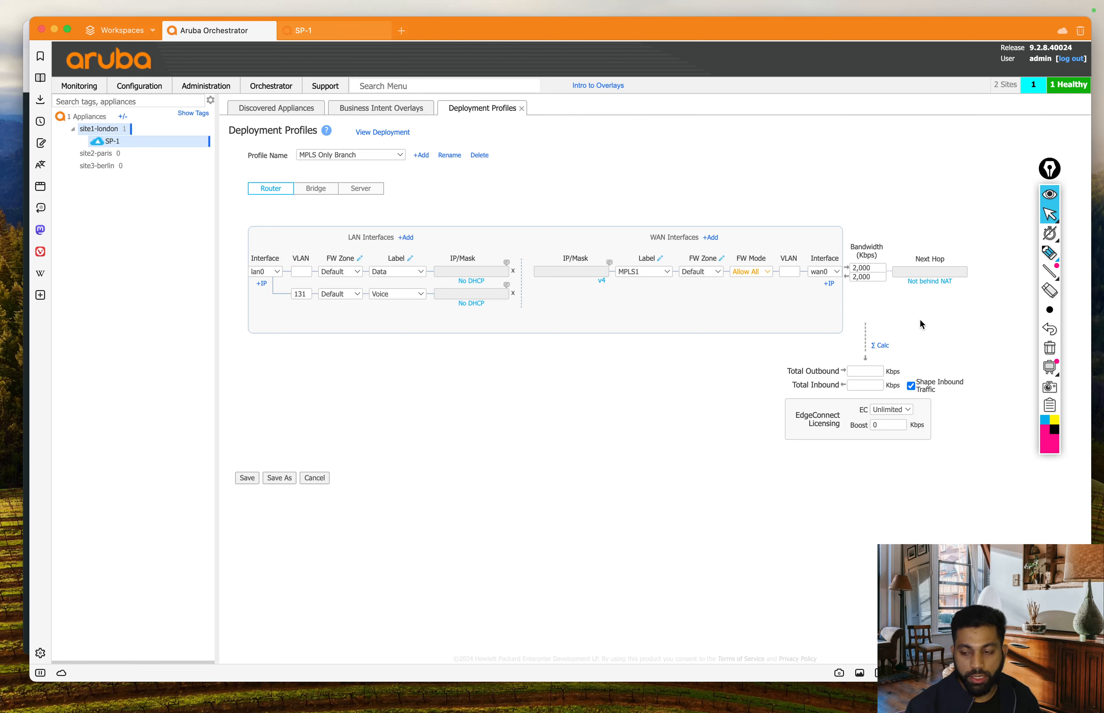
Step: Calculate the profile's total outbound and inbound bandwidth and choose Unlimited for the EdgeConnect EC licence
left_click(877, 356)
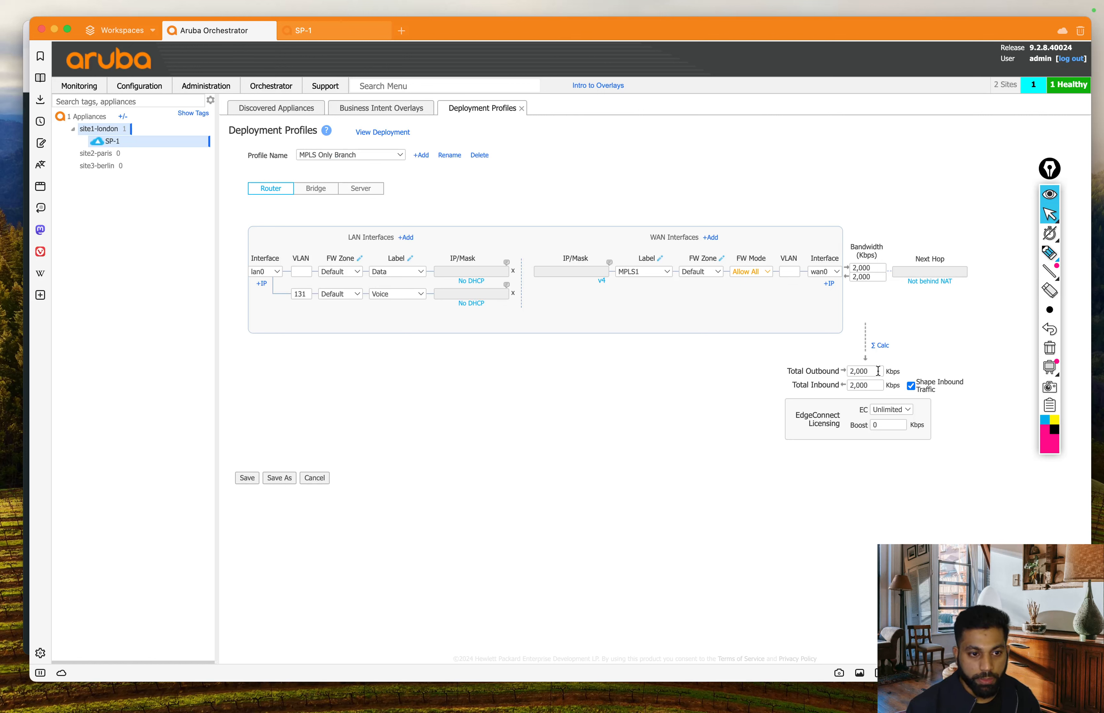
left_click(906, 410)
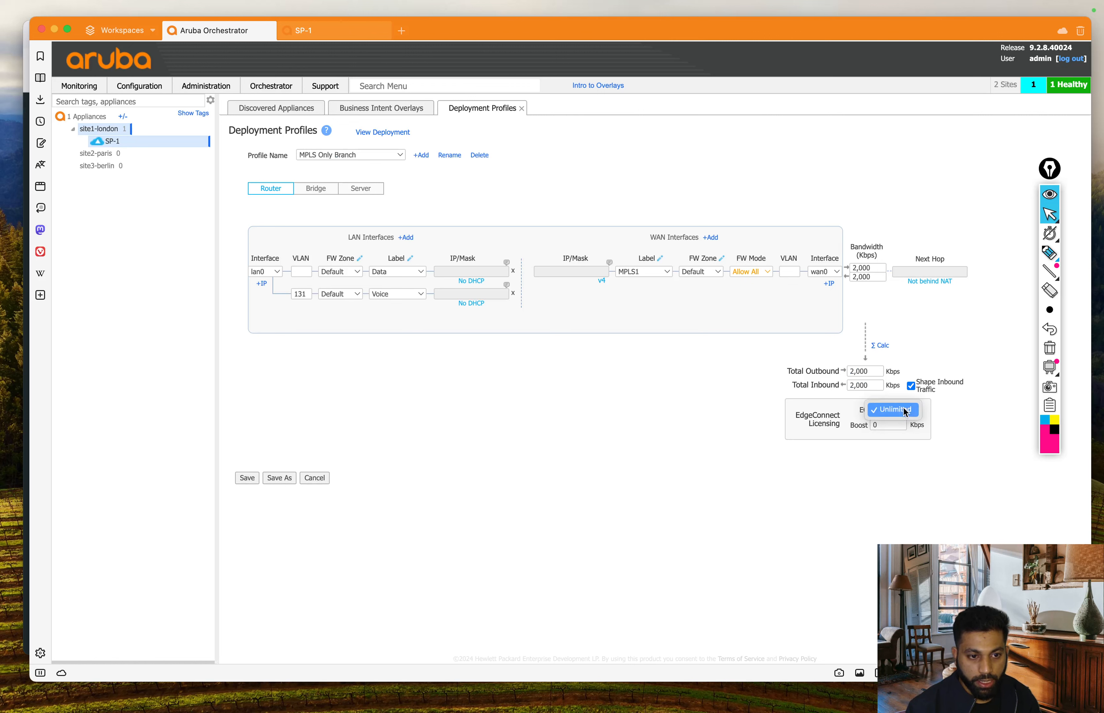
left_click(900, 415)
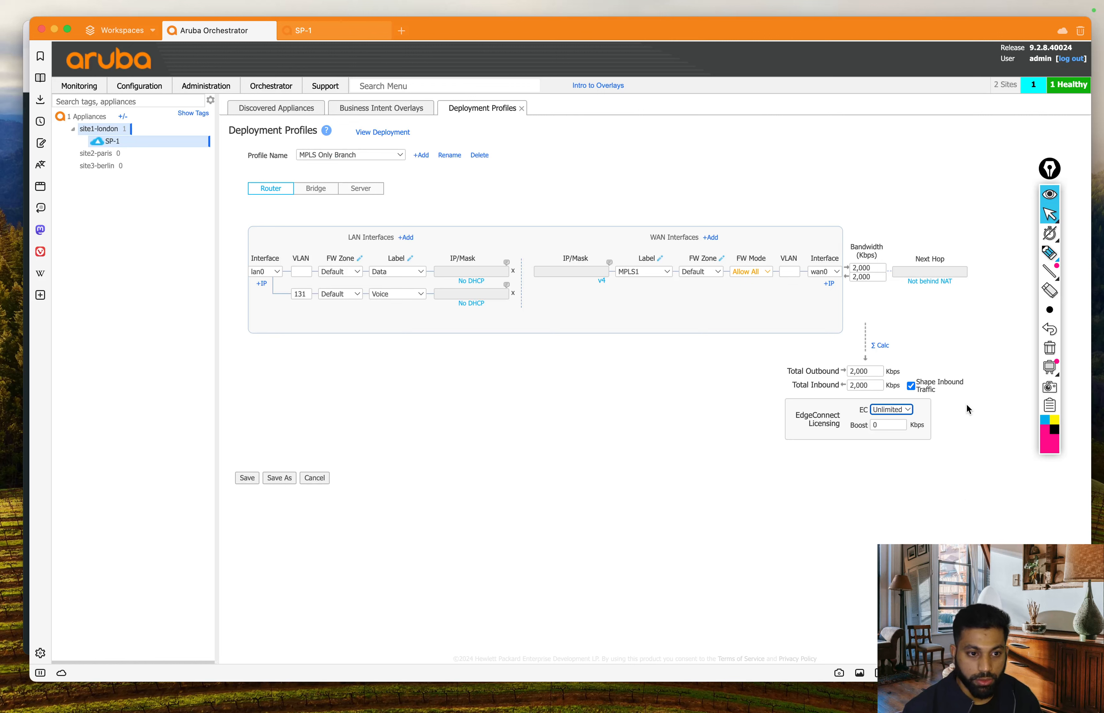
Step: Set the EdgeConnect licensing Boost bandwidth of the deployment profile to 2,000 Kbps
left_click(926, 346)
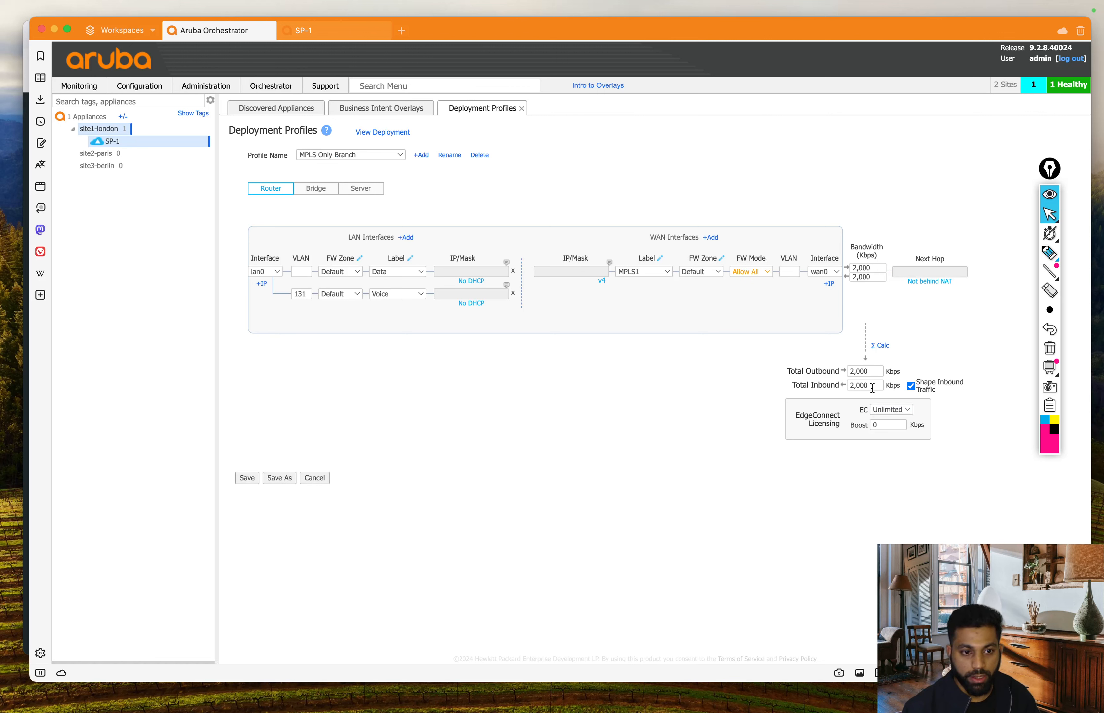
left_click(895, 409)
left_click(960, 416)
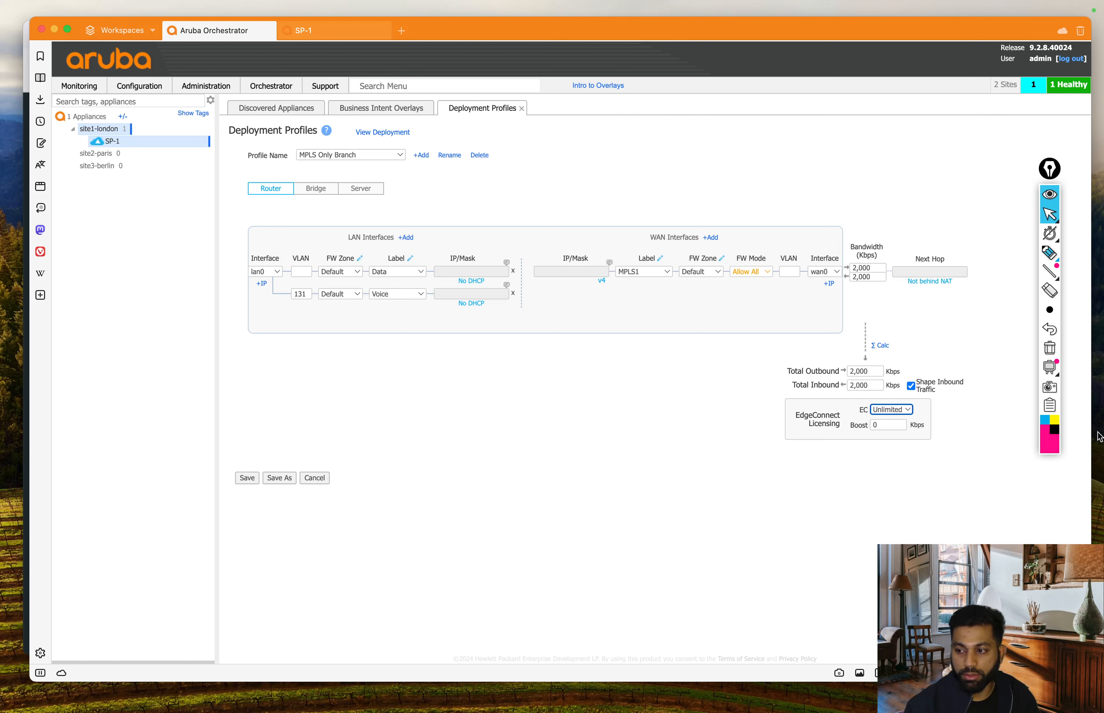
left_click(958, 504)
left_click(864, 426)
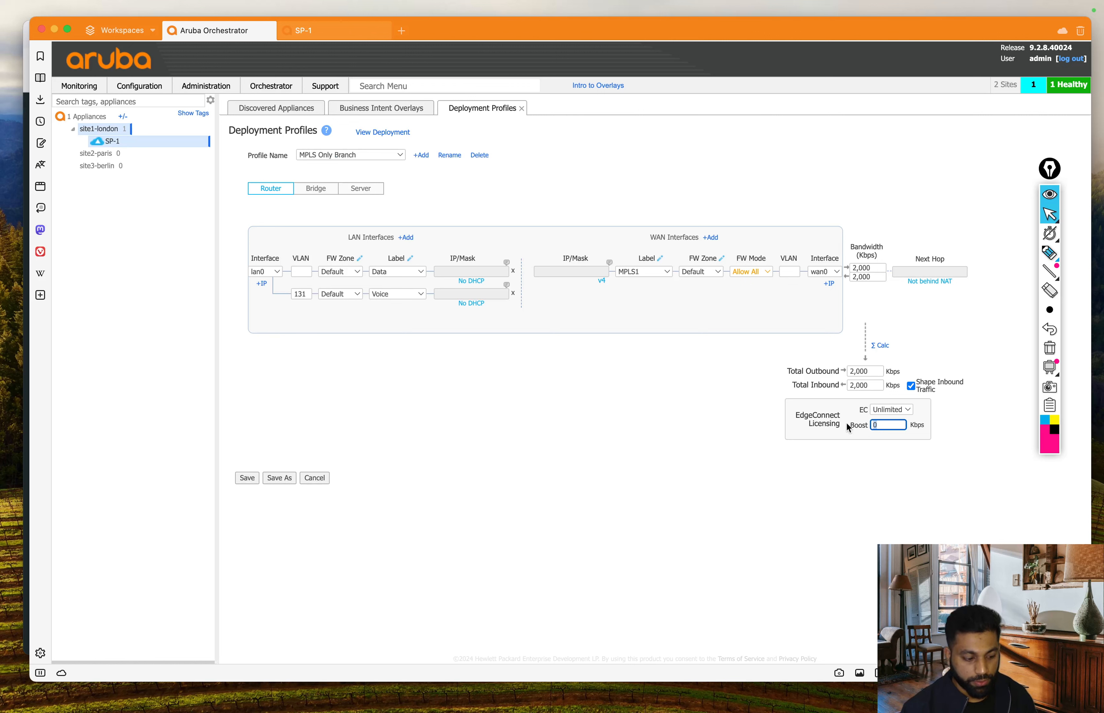
type("2,00")
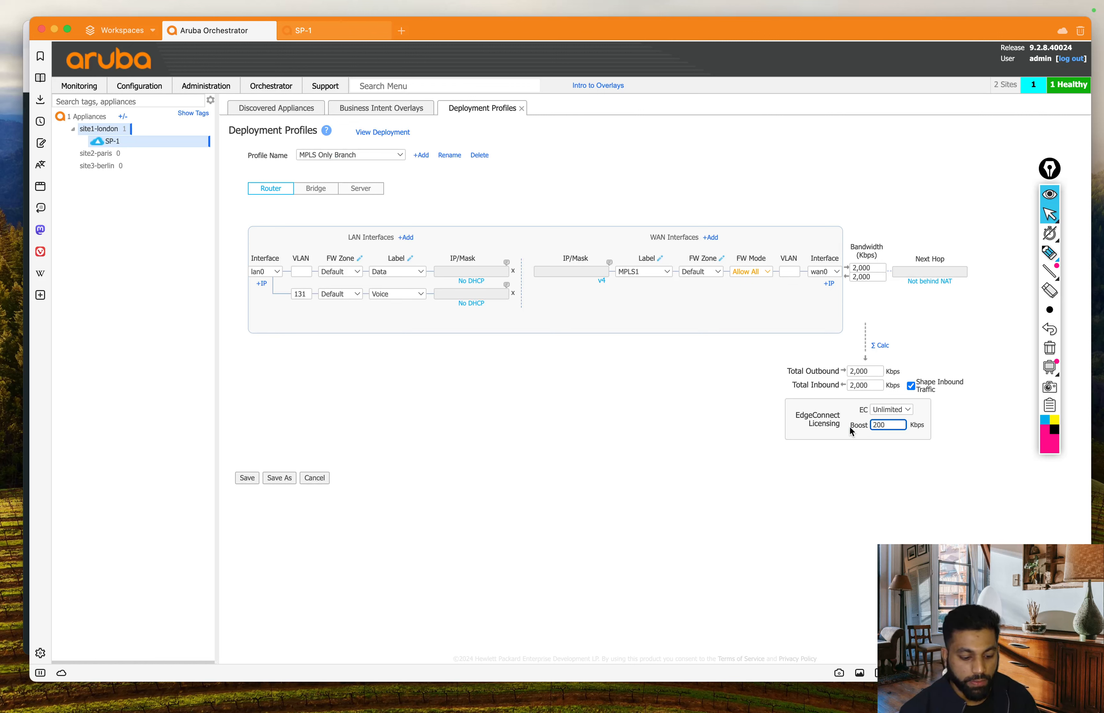
type("0")
left_click(858, 480)
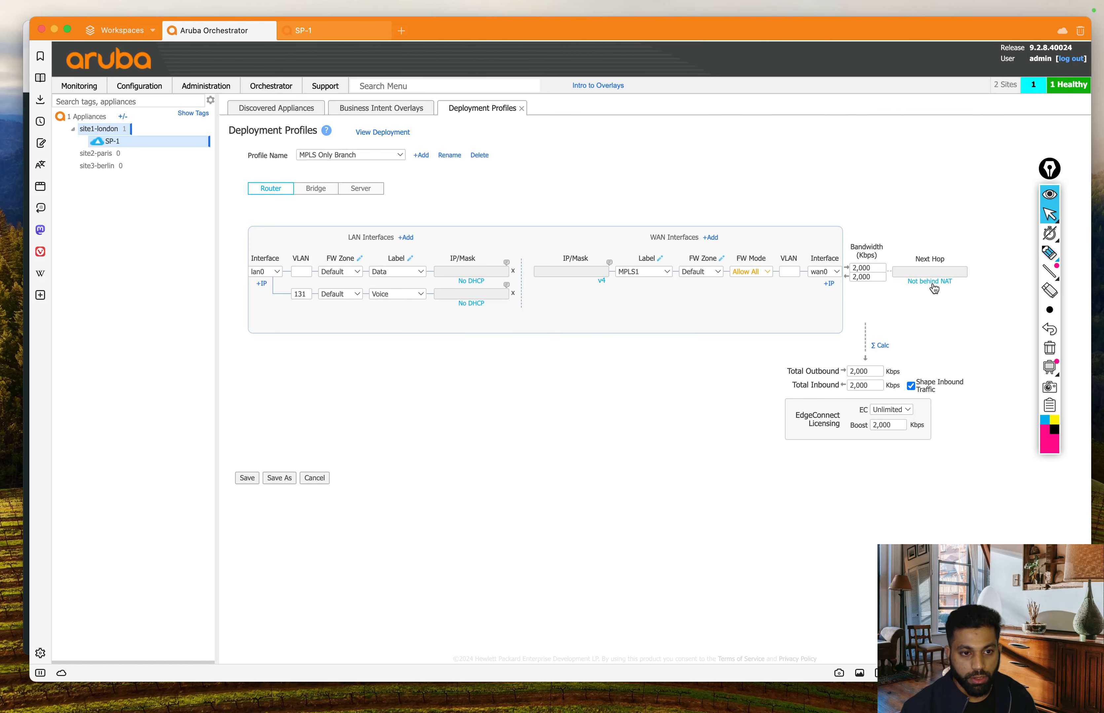
Step: Examine the NAT options for the wan0 interface's next hop, leaving the setting as it is
left_click(957, 283)
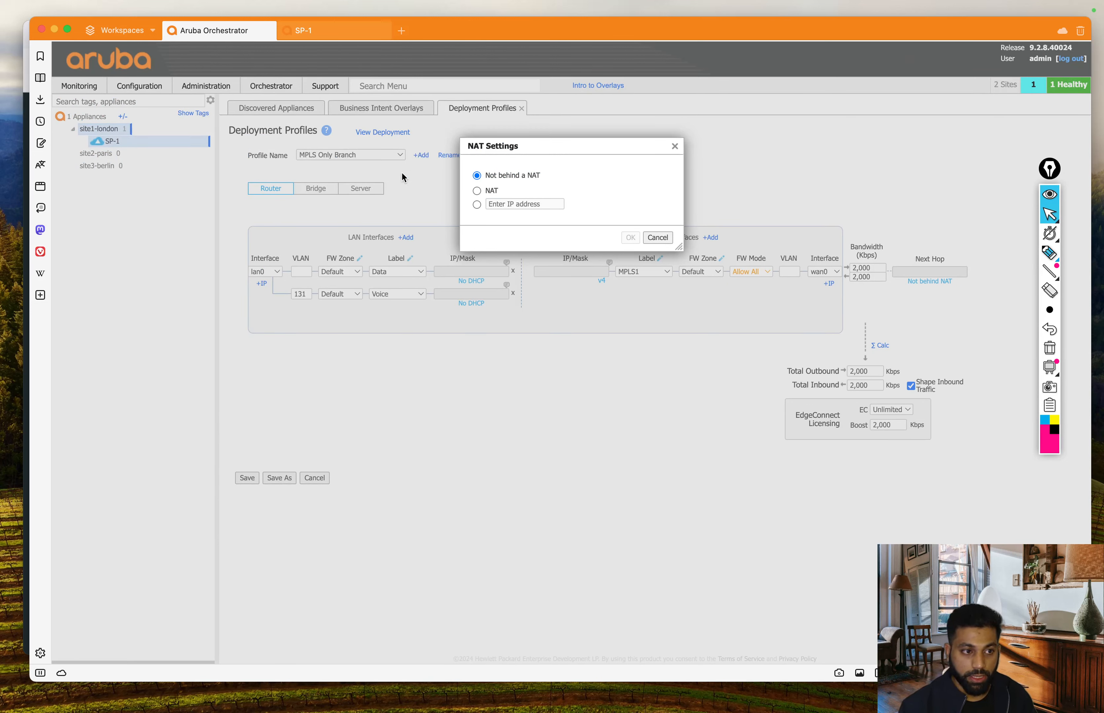
left_click(674, 146)
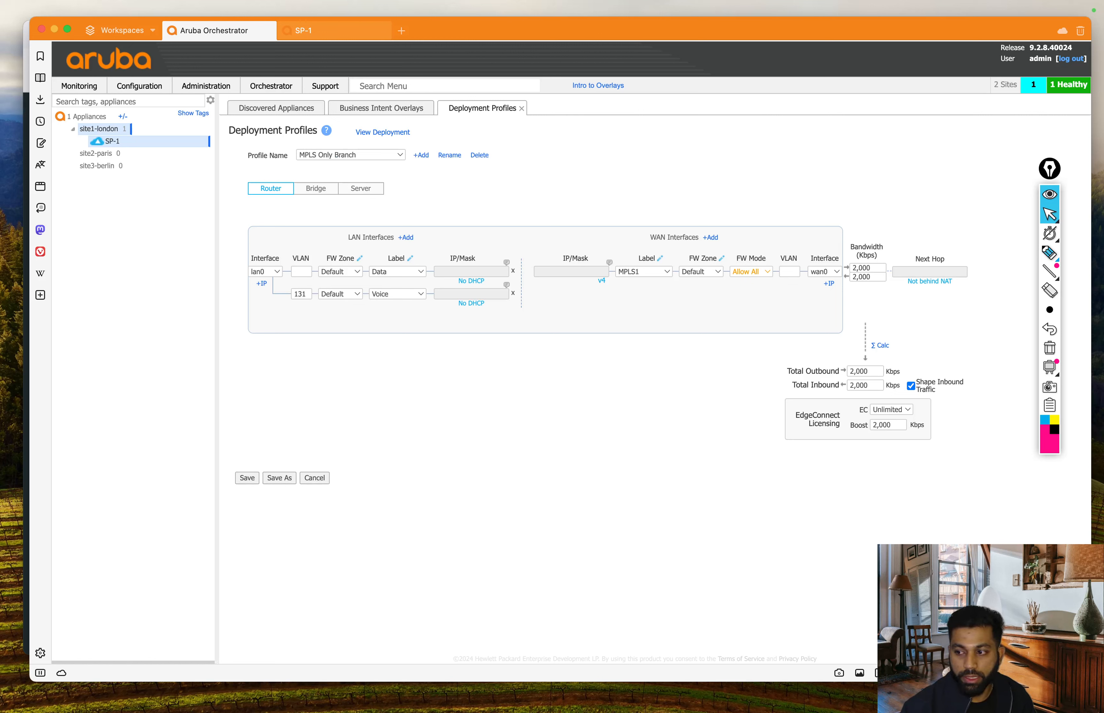
Step: Save the edited deployment profile as a new profile named "bitsplease edgeHA MPLS"
left_click(280, 478)
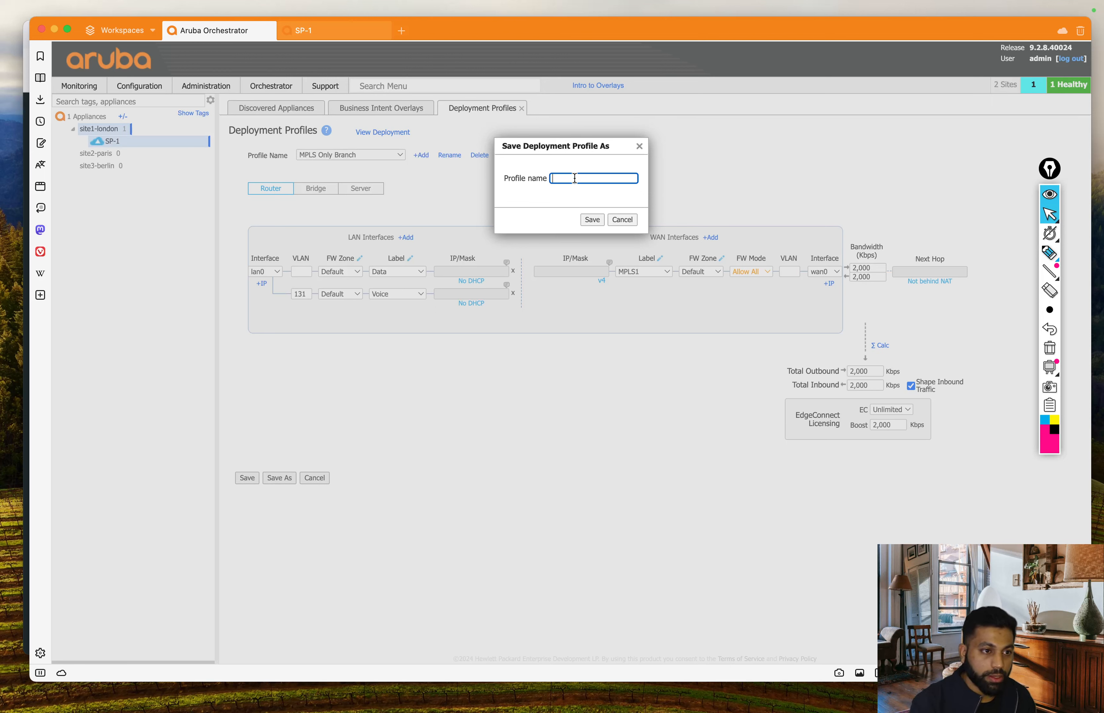
type("bit")
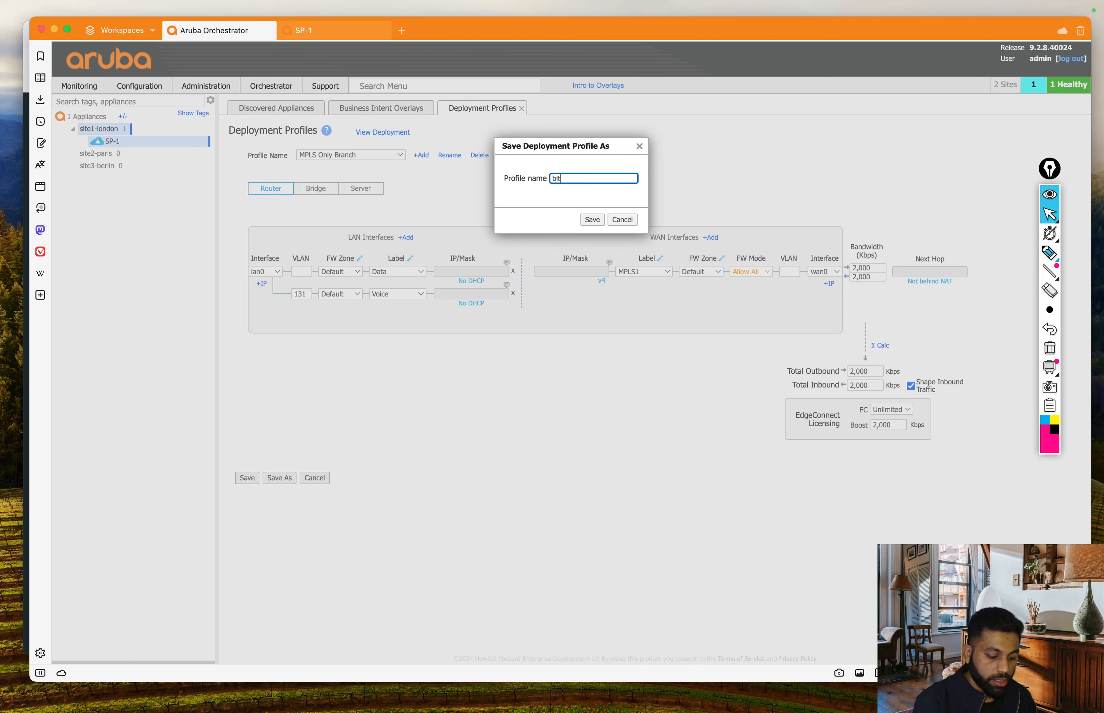
type("splease")
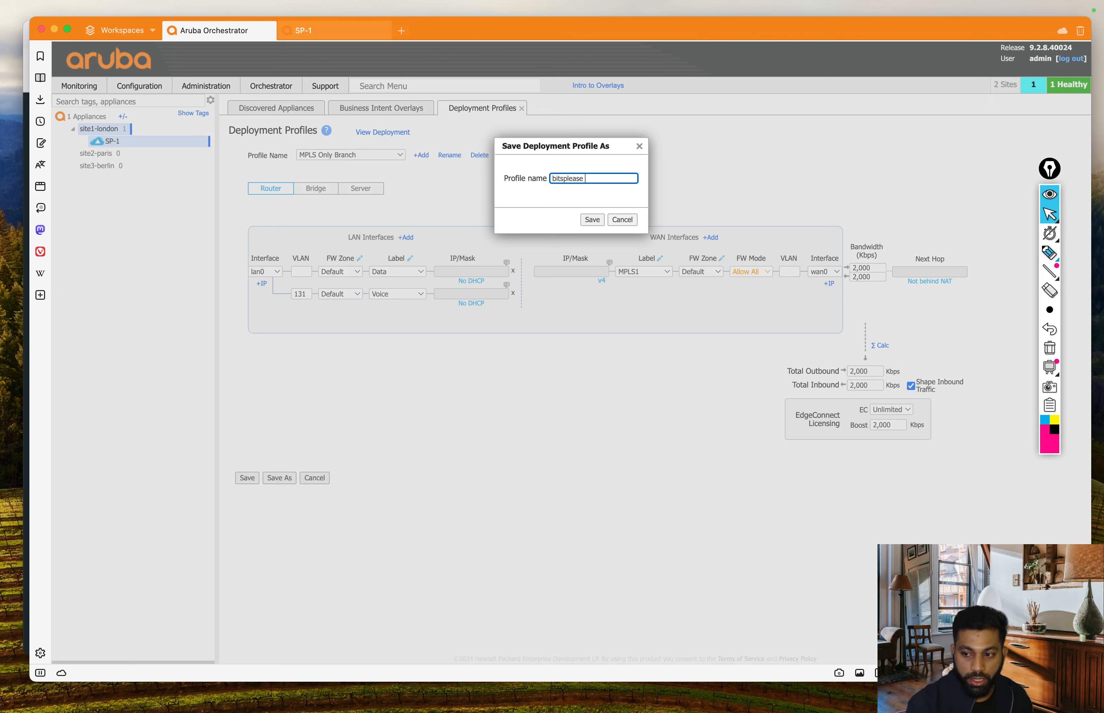
type(" edge")
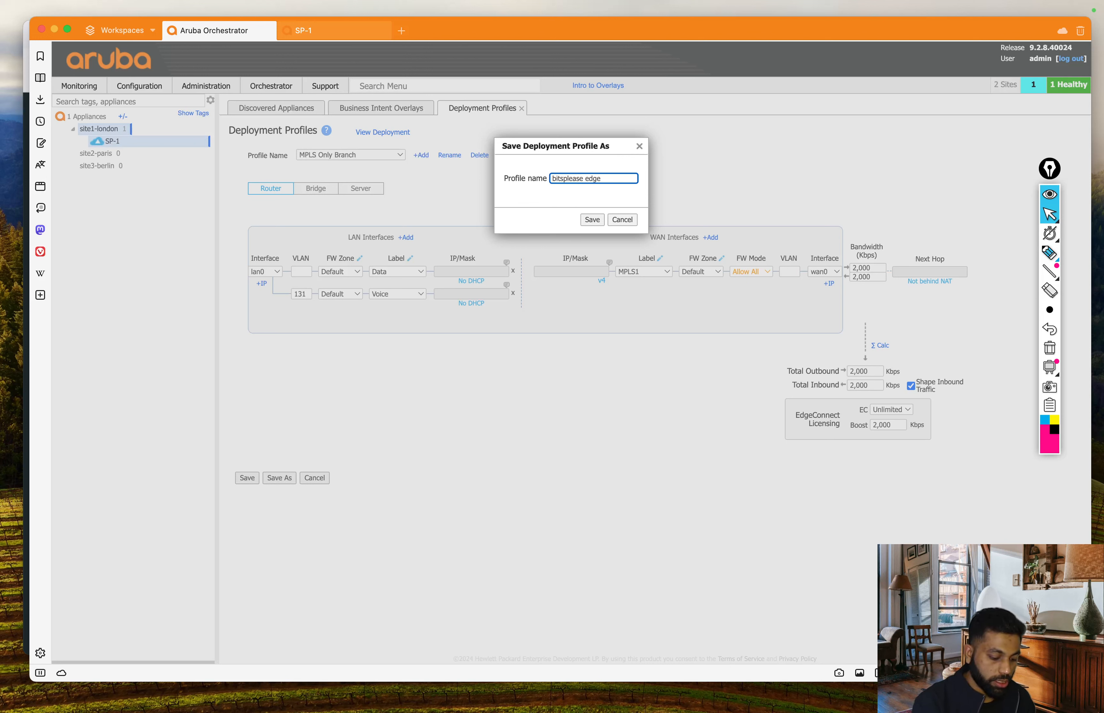
type("HA")
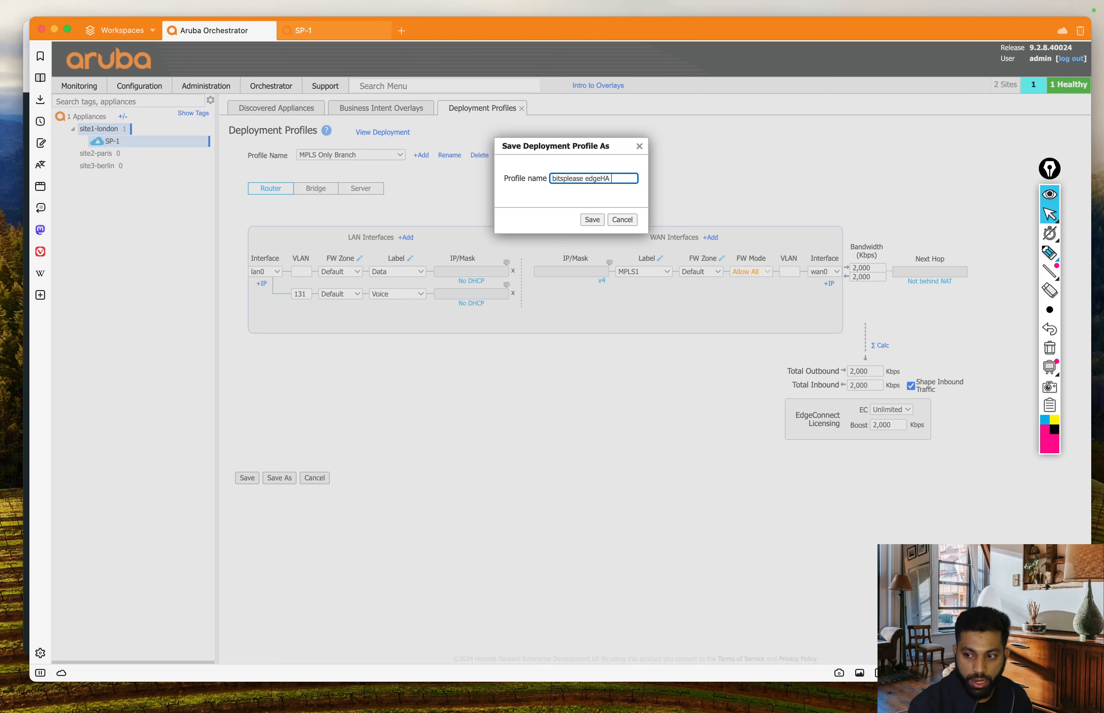
type("MLP")
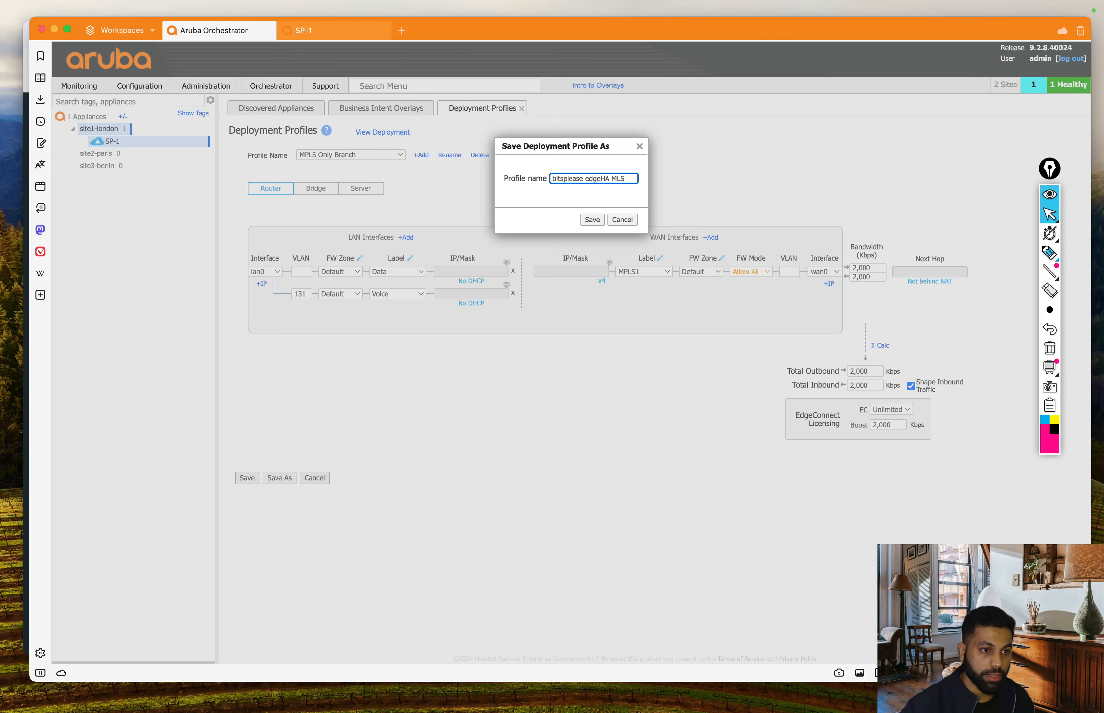
key("BackSpace")
key("BackSpace")
type("PLS")
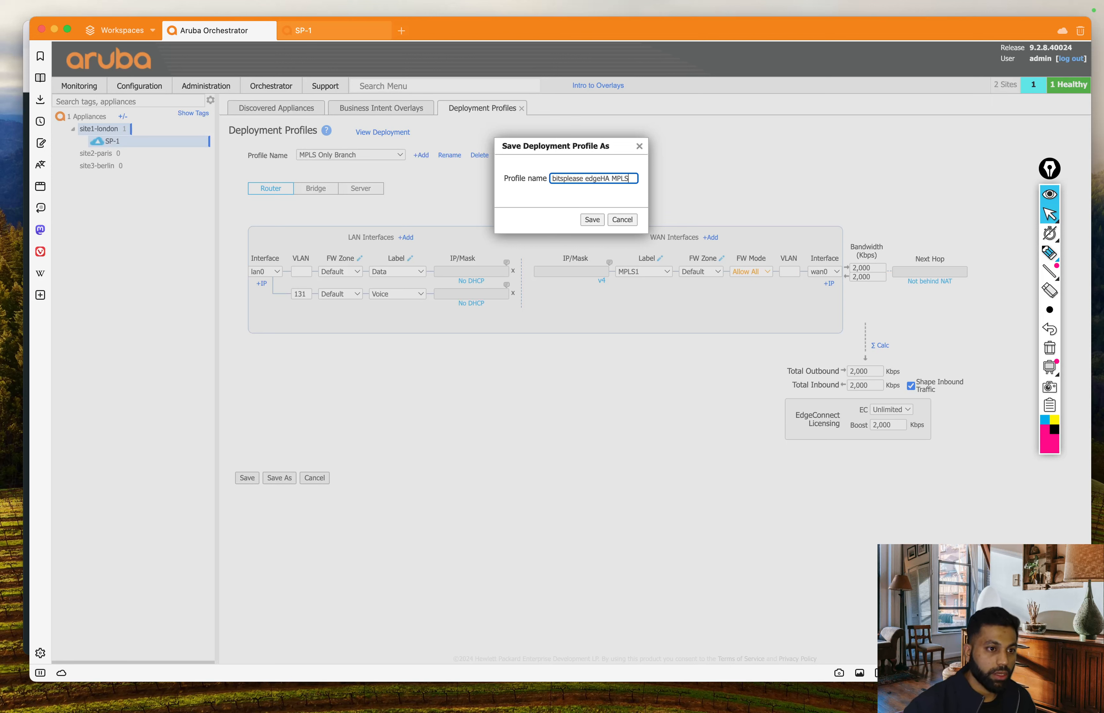
double_click(590, 180)
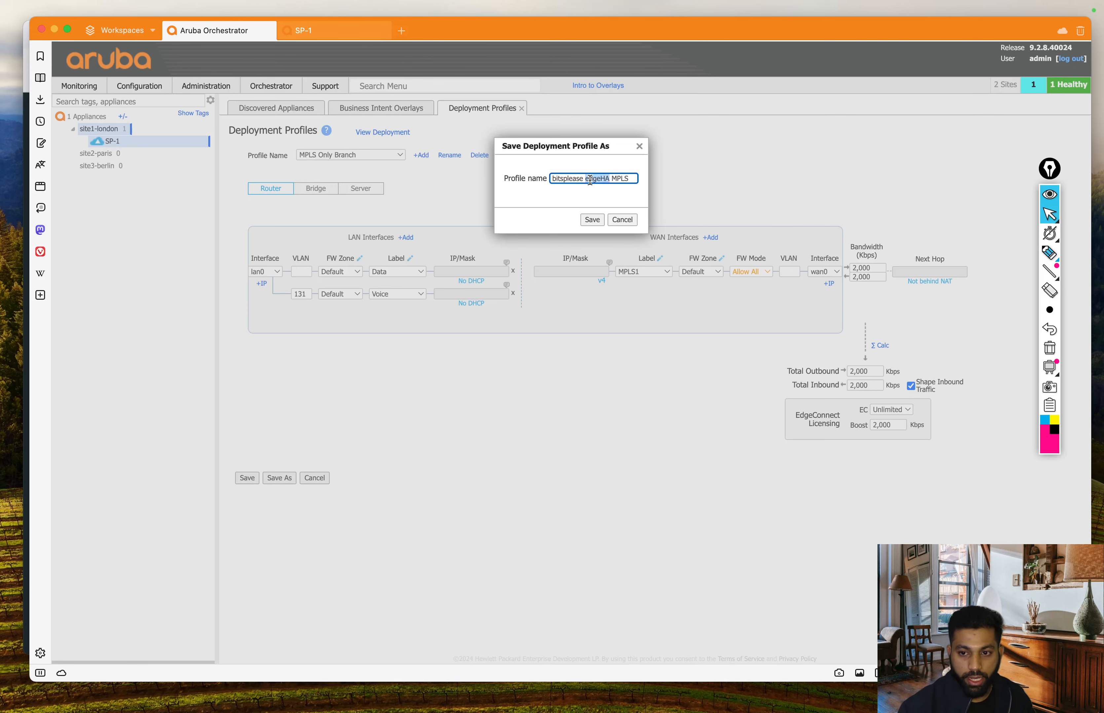
left_click(633, 188)
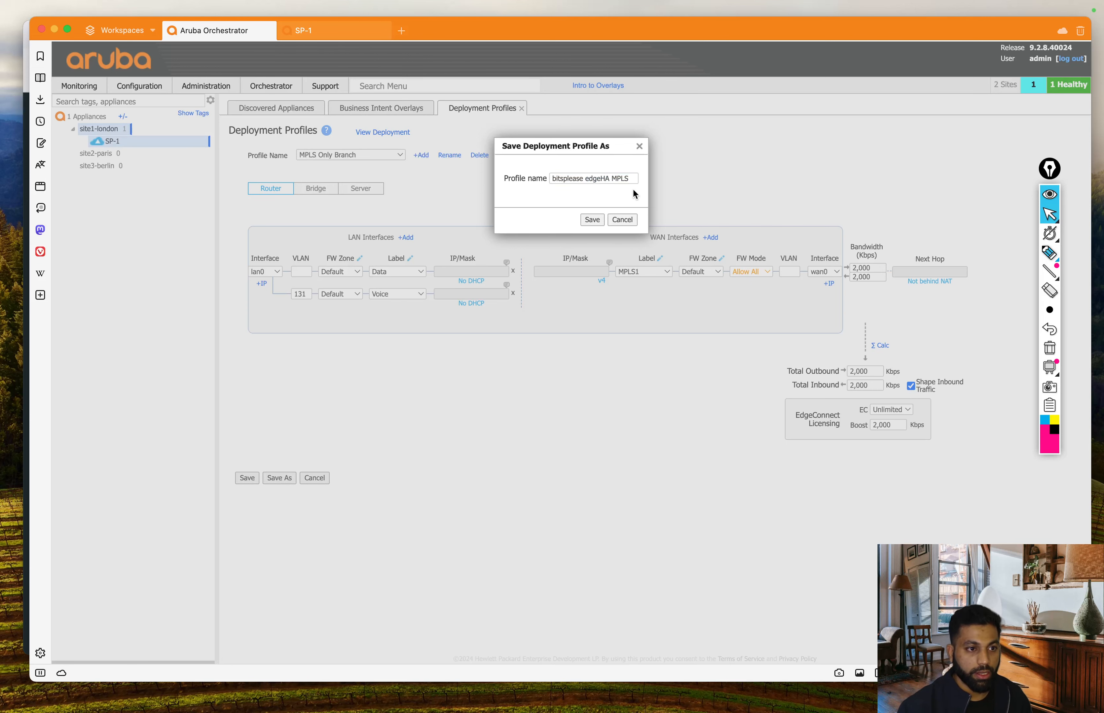
left_click(592, 220)
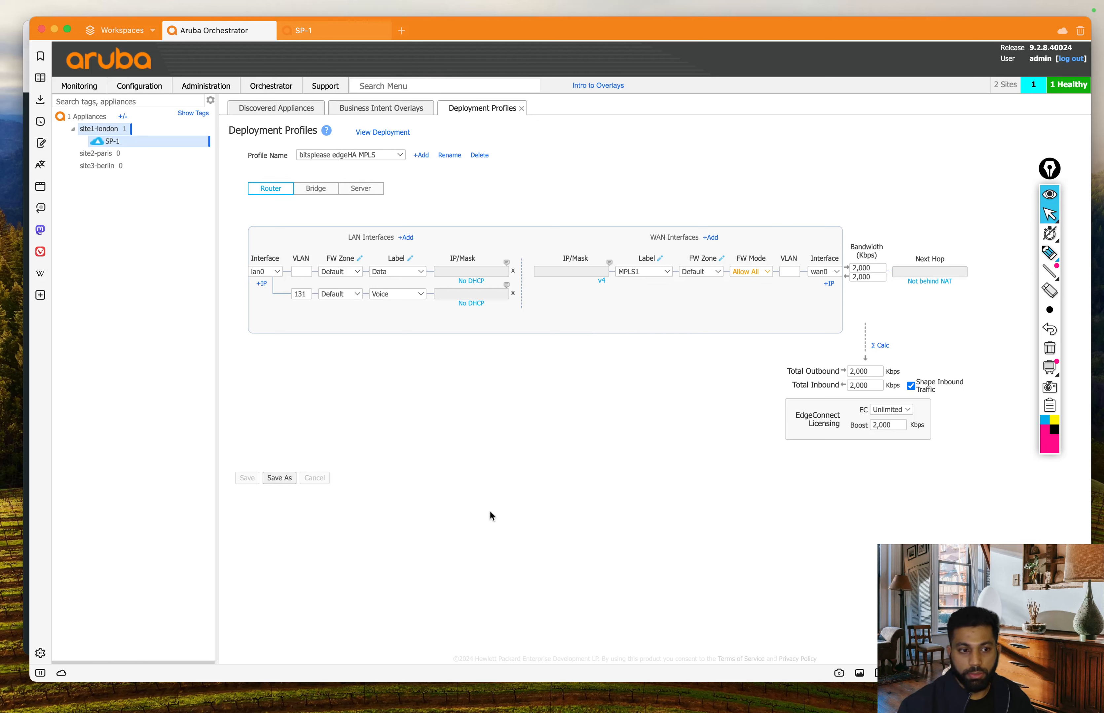
Step: Review the list of deployment profiles and the site connections in the EVE topology diagram, ending back in Aruba Orchestrator
left_click(394, 156)
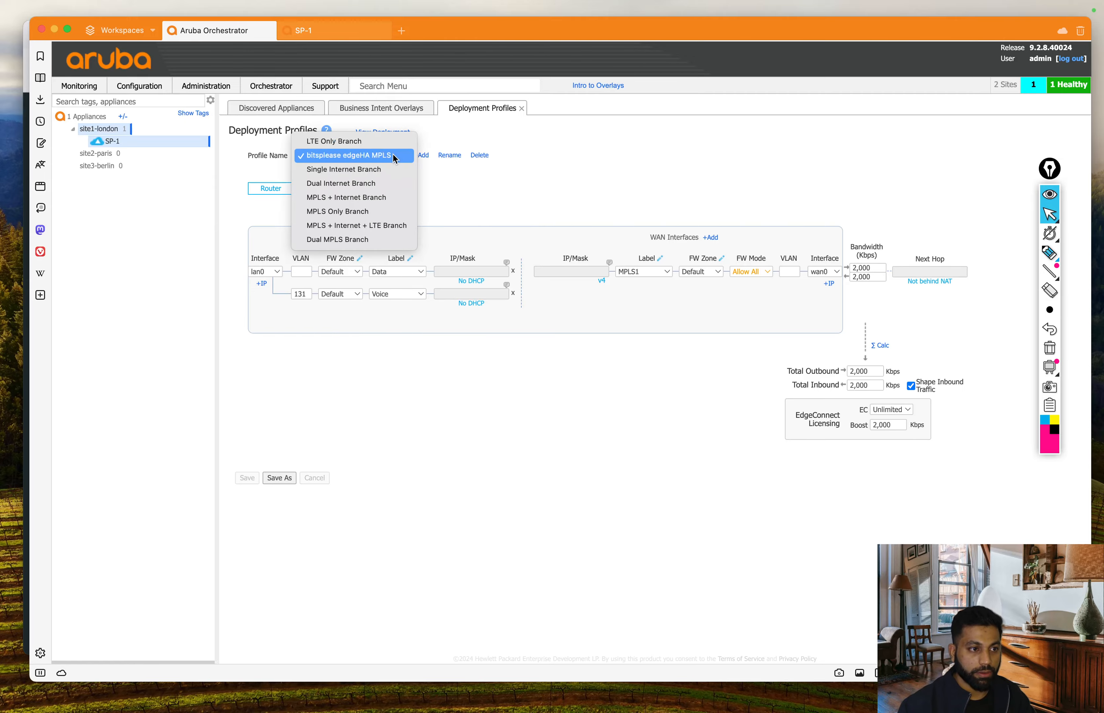
key("ctrl+Up")
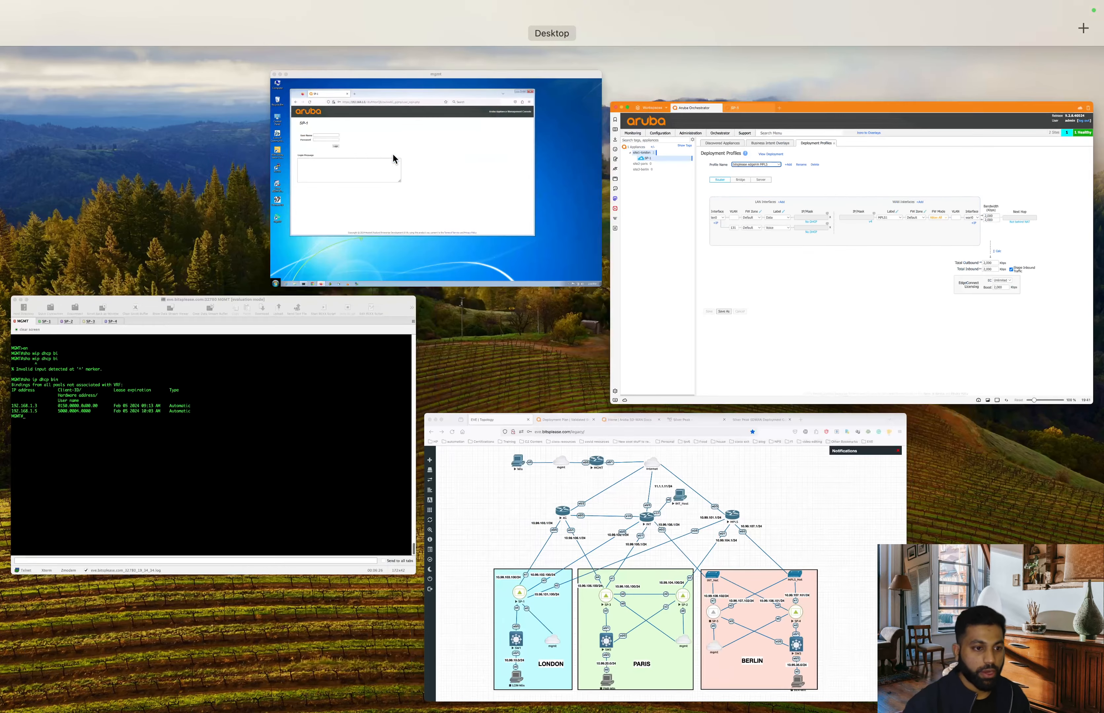
left_click(547, 551)
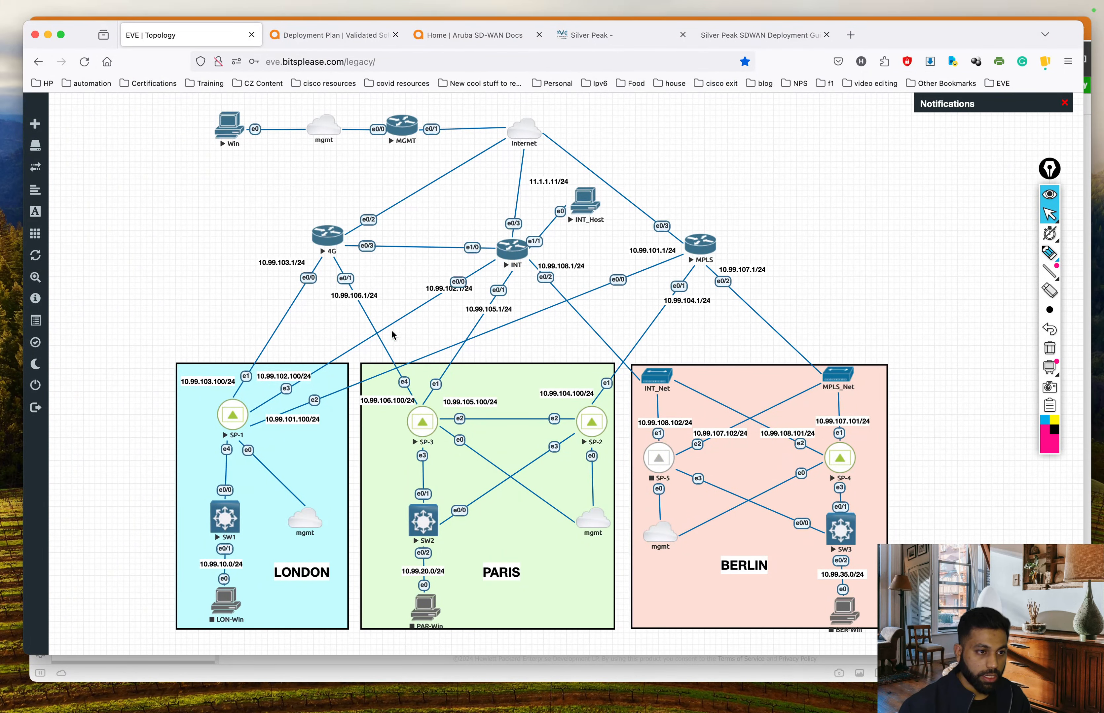
key("ctrl+Up")
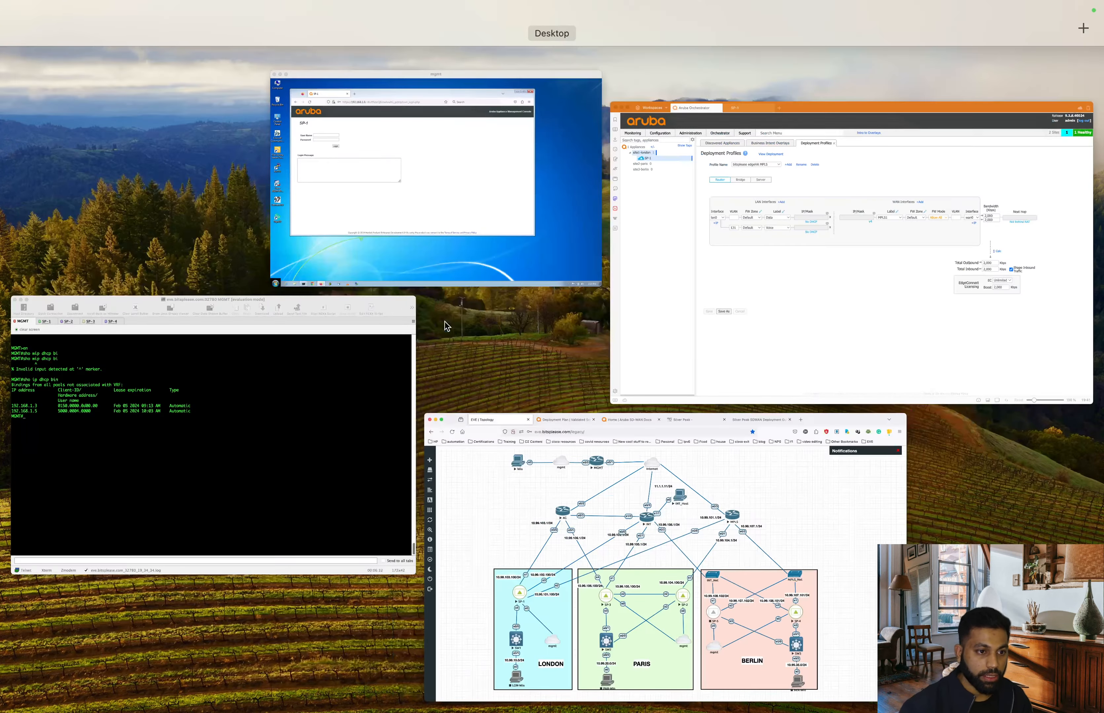
left_click(803, 273)
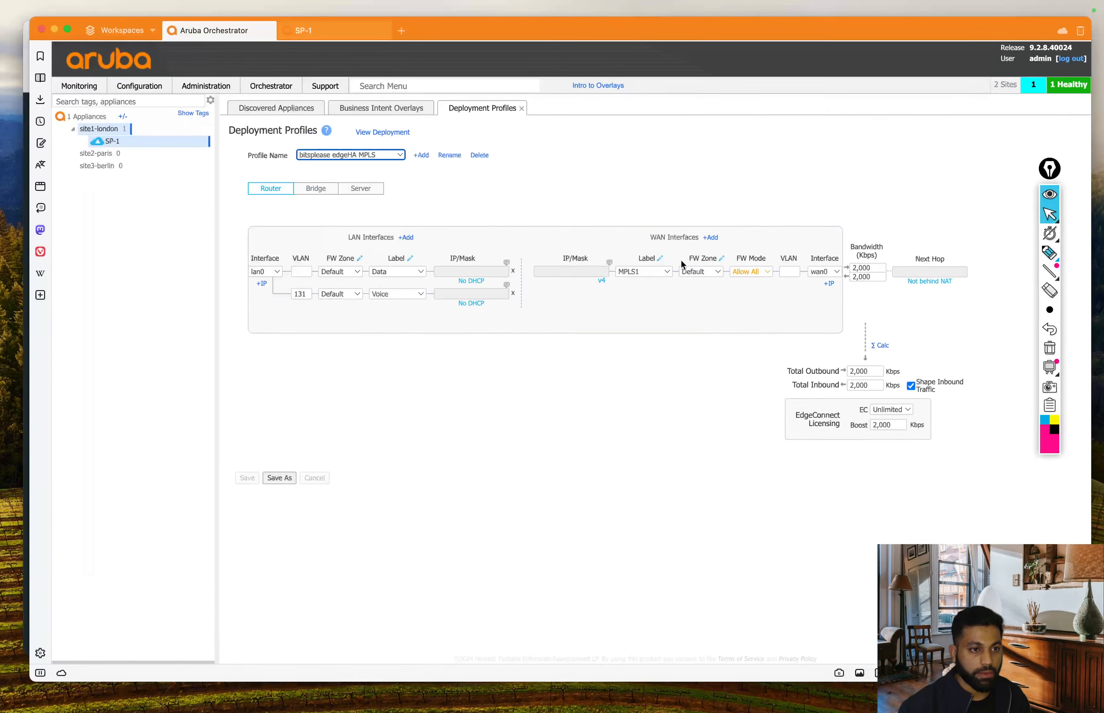
left_click(369, 155)
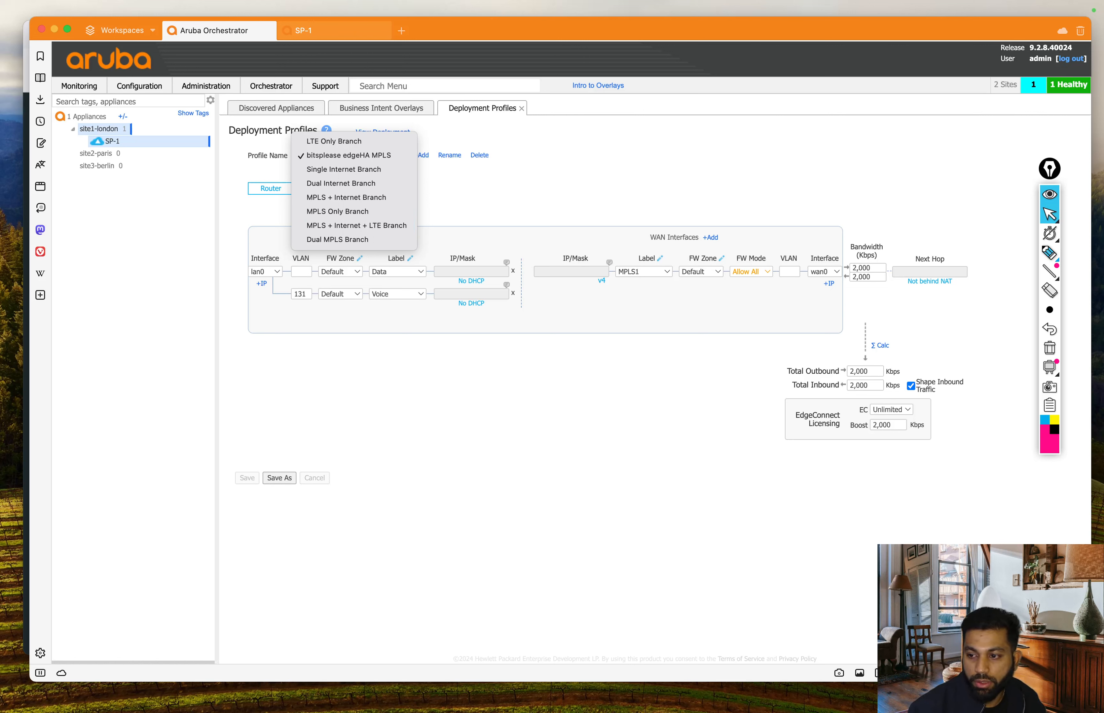
left_click(566, 190)
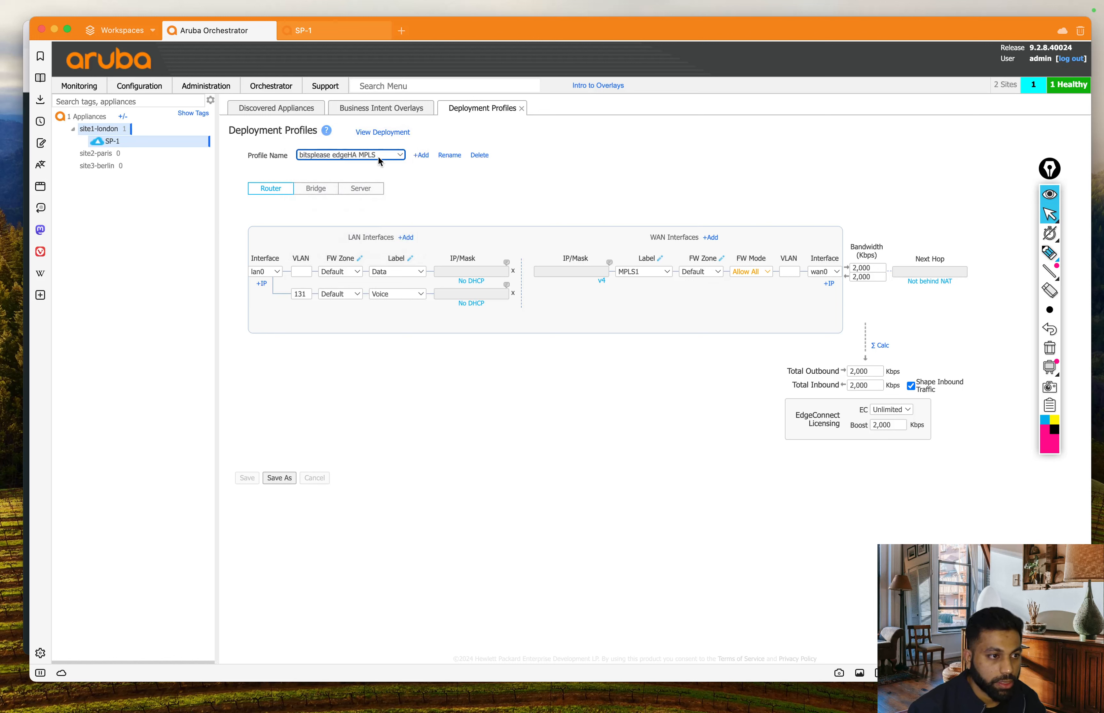
left_click(393, 165)
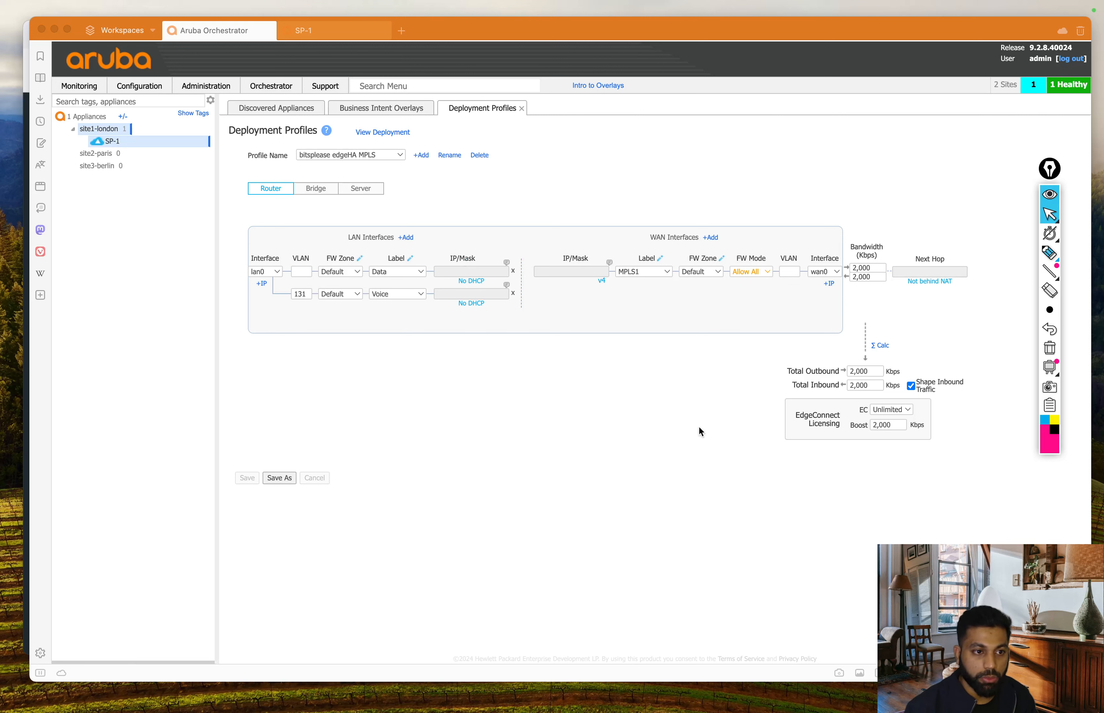
left_click(674, 296)
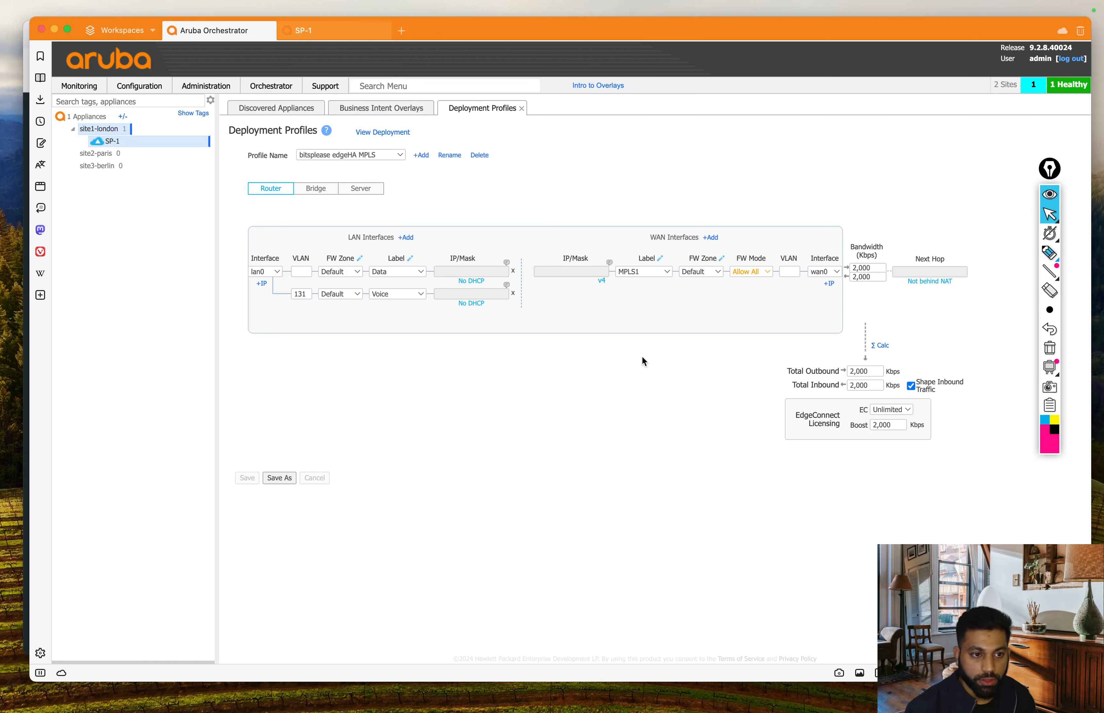
Step: Change the label of the wan0 interface in the bitsplease edgeHA MPLS profile to INET1
left_click(836, 272)
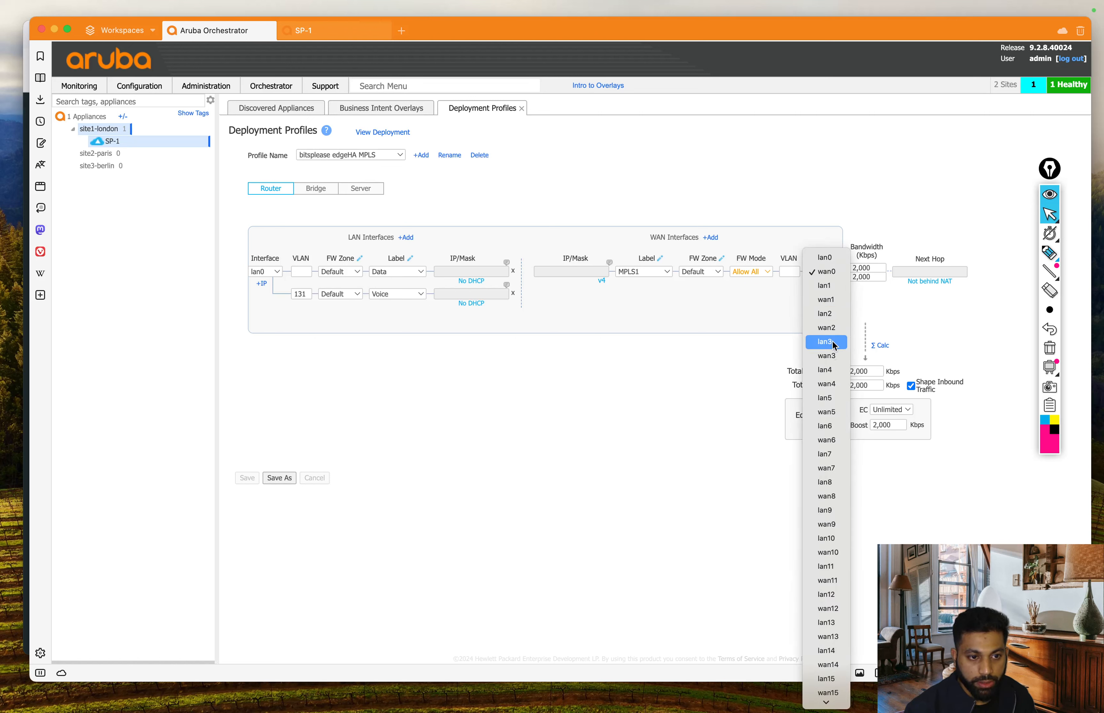
left_click(657, 310)
left_click(653, 273)
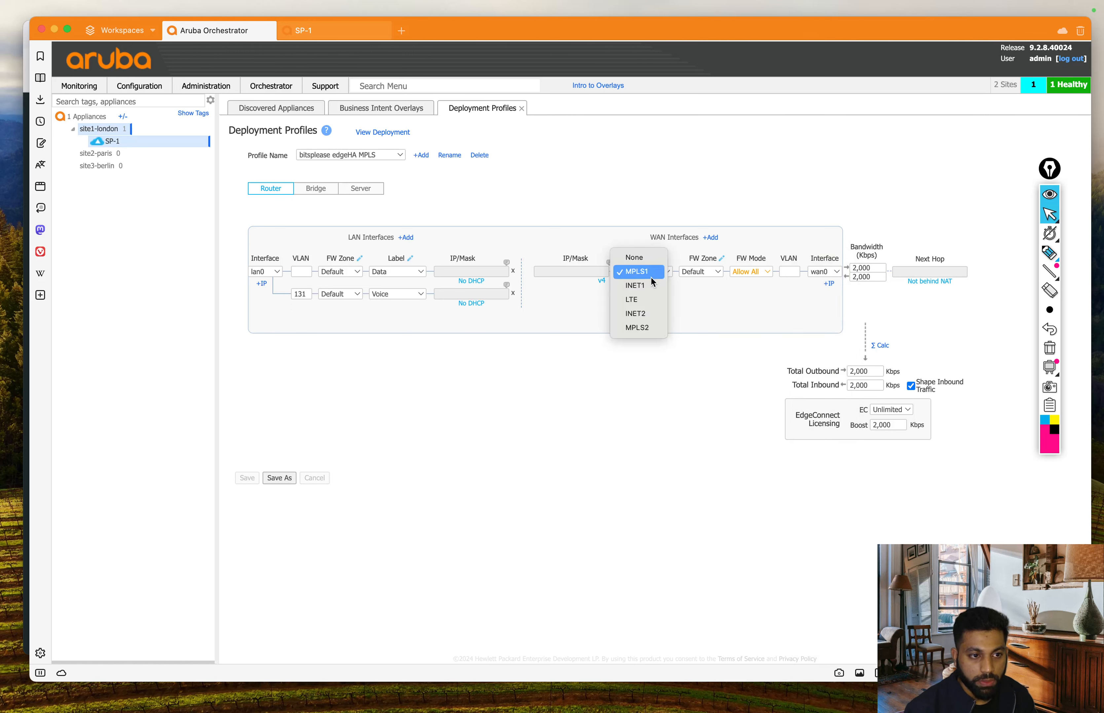
left_click(648, 285)
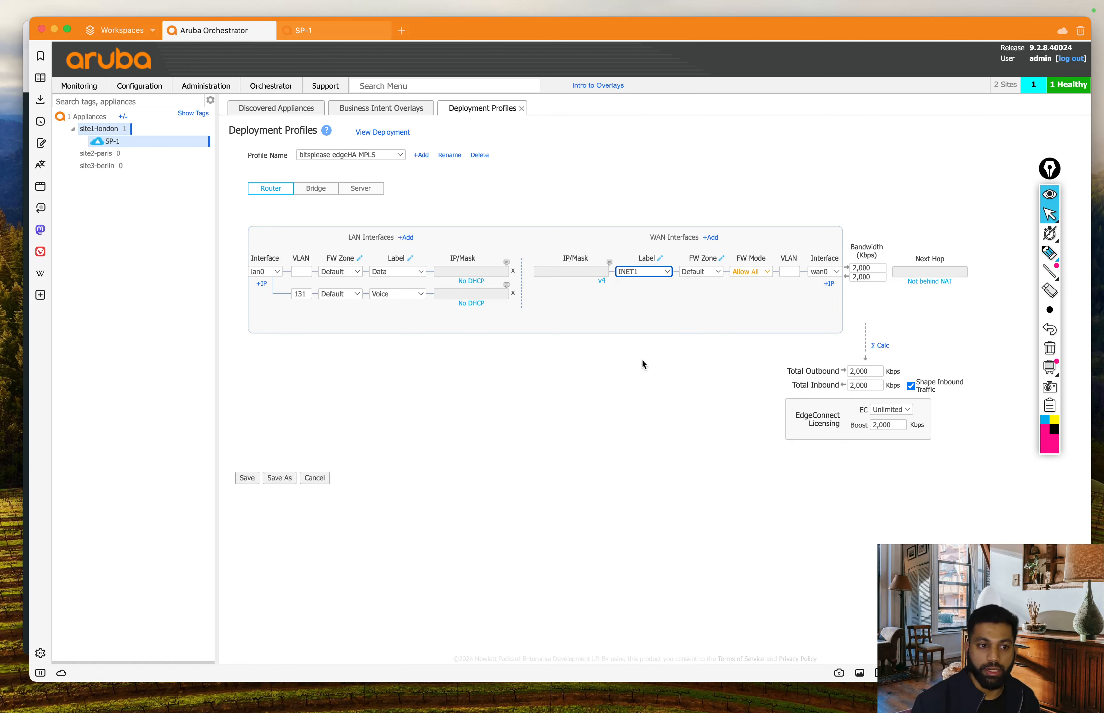
left_click(666, 346)
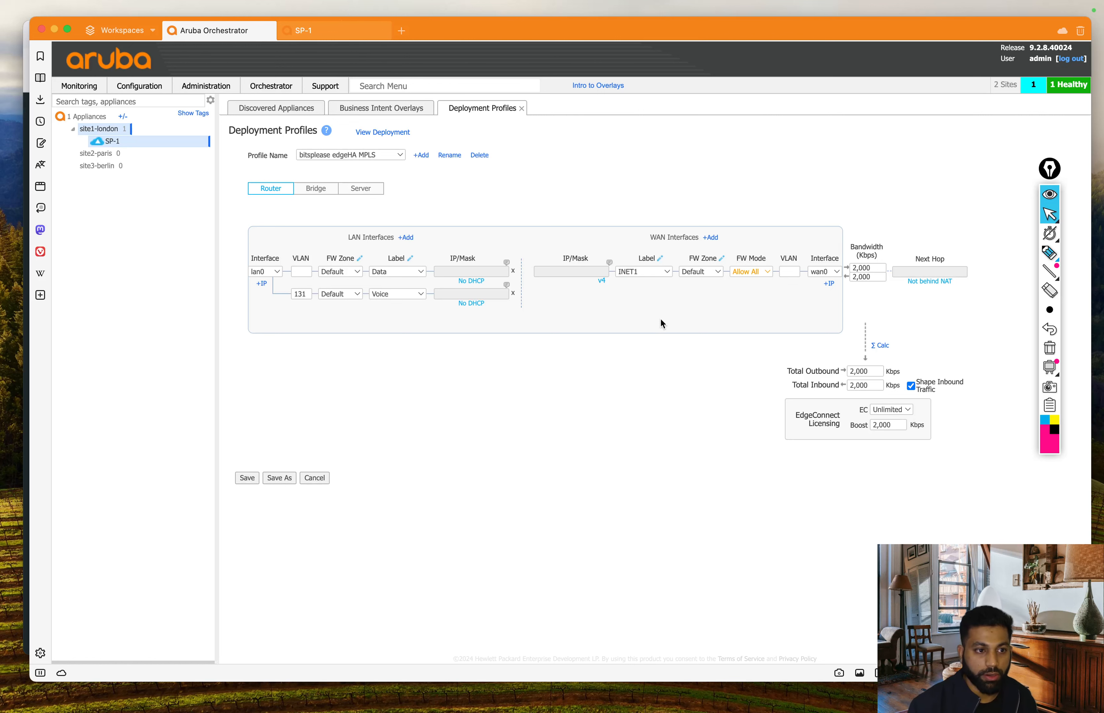
Step: Add a second WAN interface to the deployment profile
left_click(711, 237)
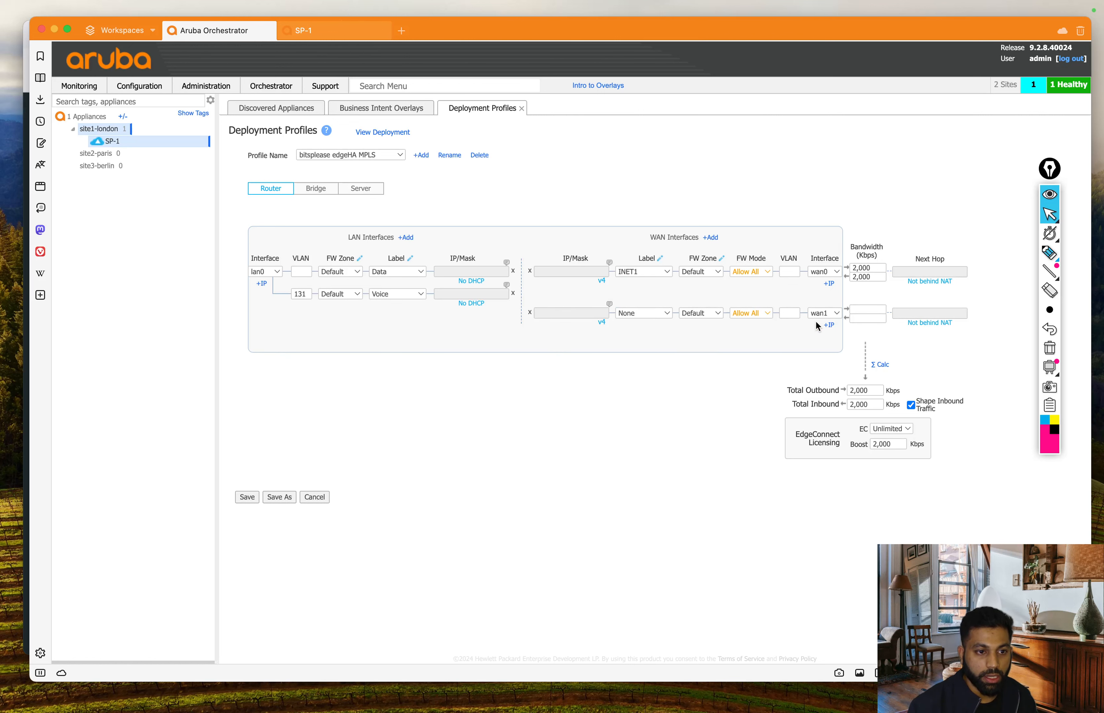
left_click(829, 313)
left_click(754, 344)
Step: Examine the interface choices of both WAN entries and the label choices of the newly added one
left_click(834, 274)
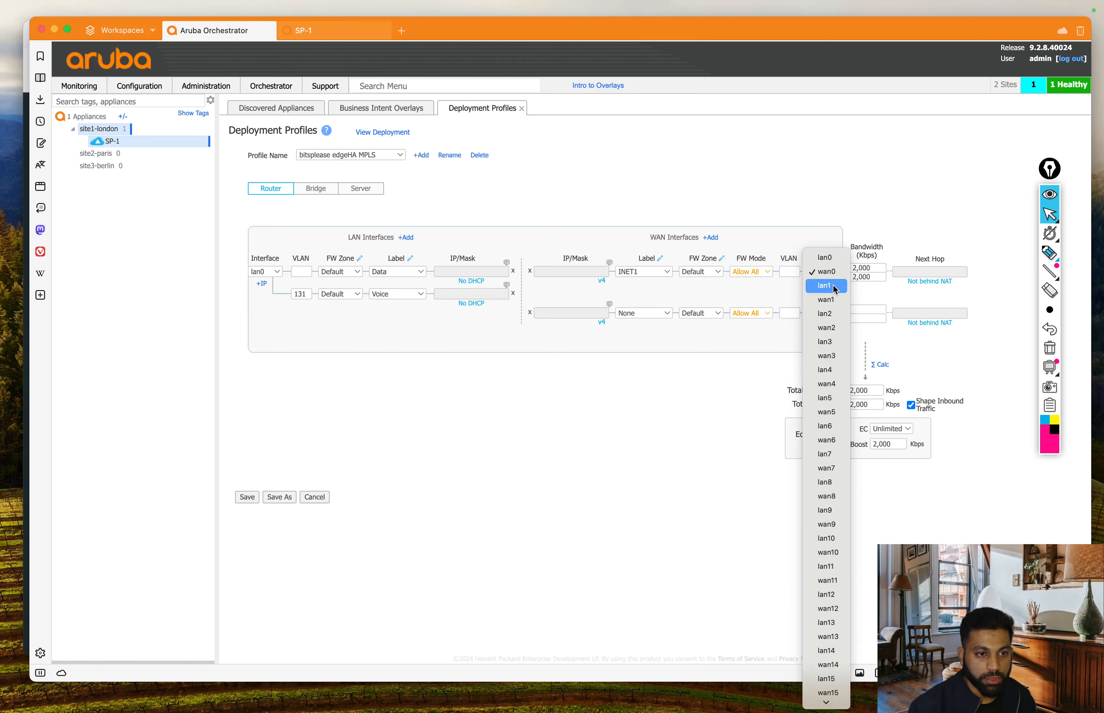
left_click(749, 350)
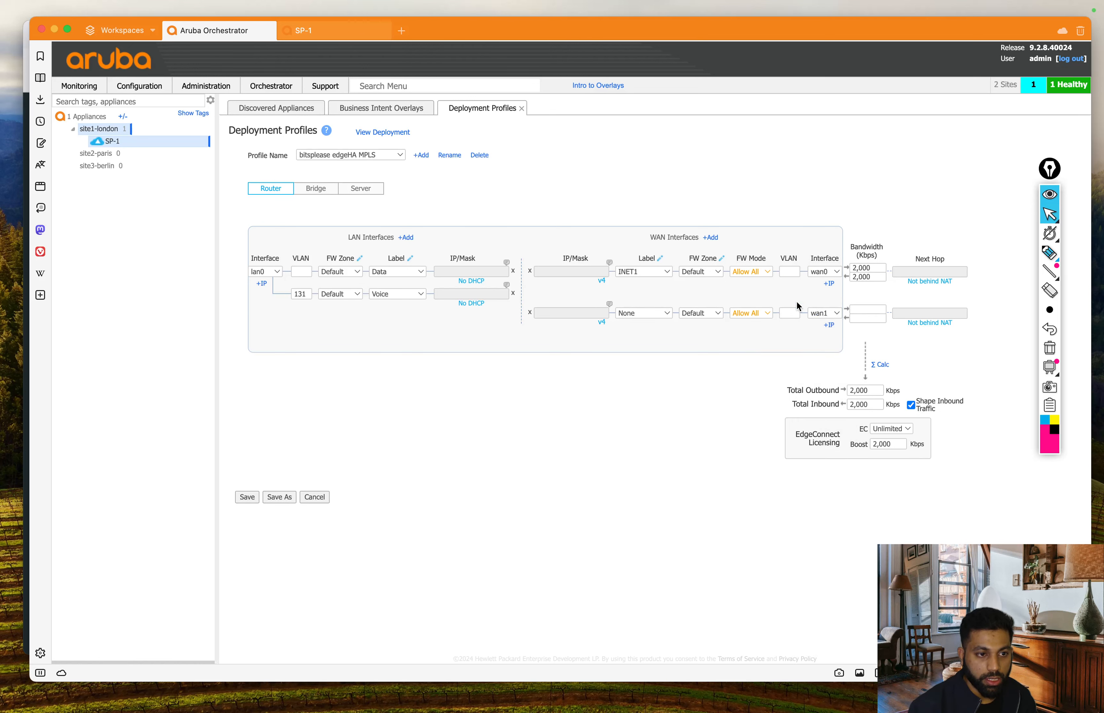
left_click(825, 313)
left_click(677, 345)
left_click(660, 314)
key("Escape")
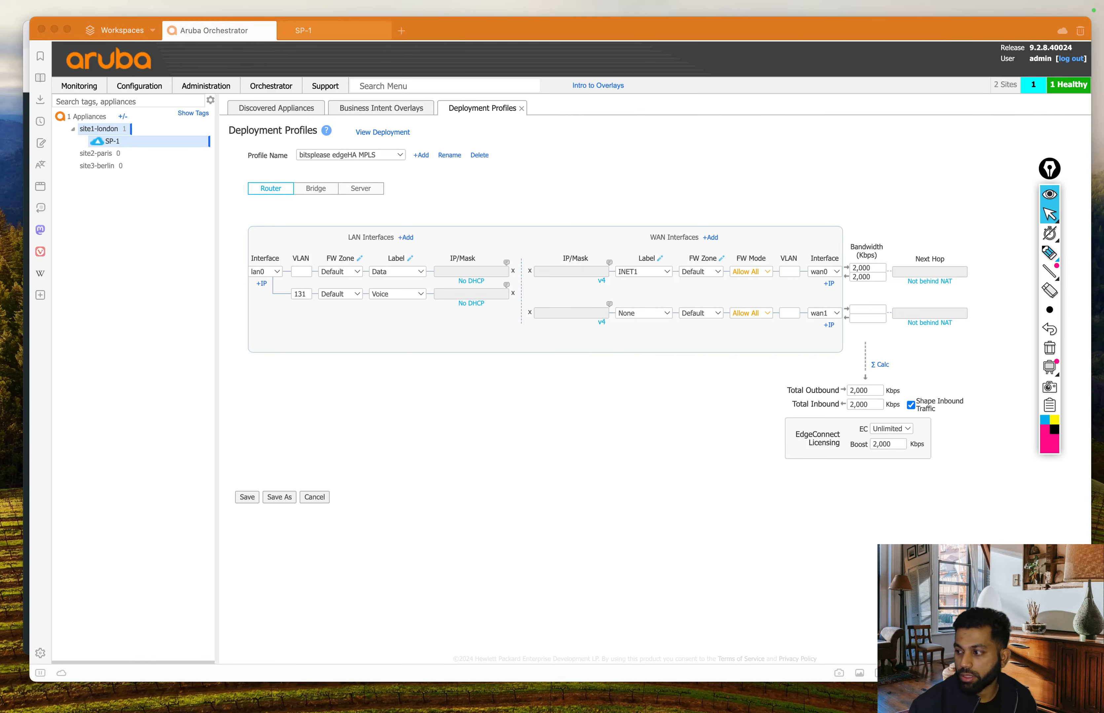
left_click(680, 462)
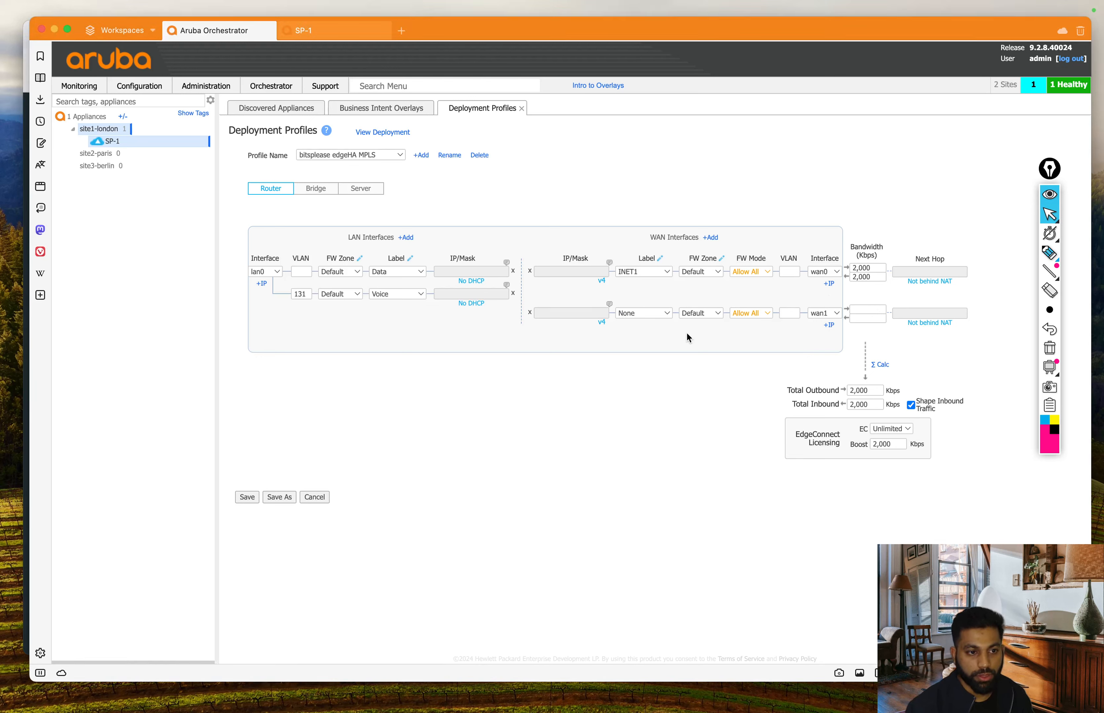
Step: Label the wan1 interface LTE and set both its outbound and inbound bandwidth to 2000 Kbps
left_click(643, 313)
left_click(640, 356)
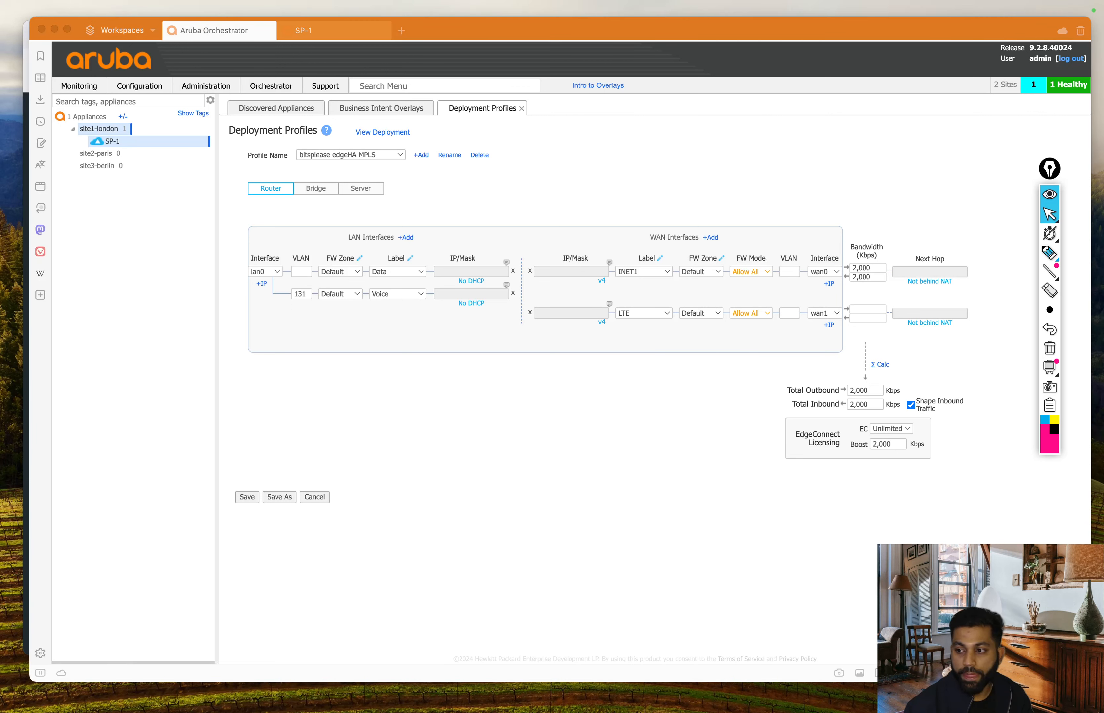
left_click(864, 310)
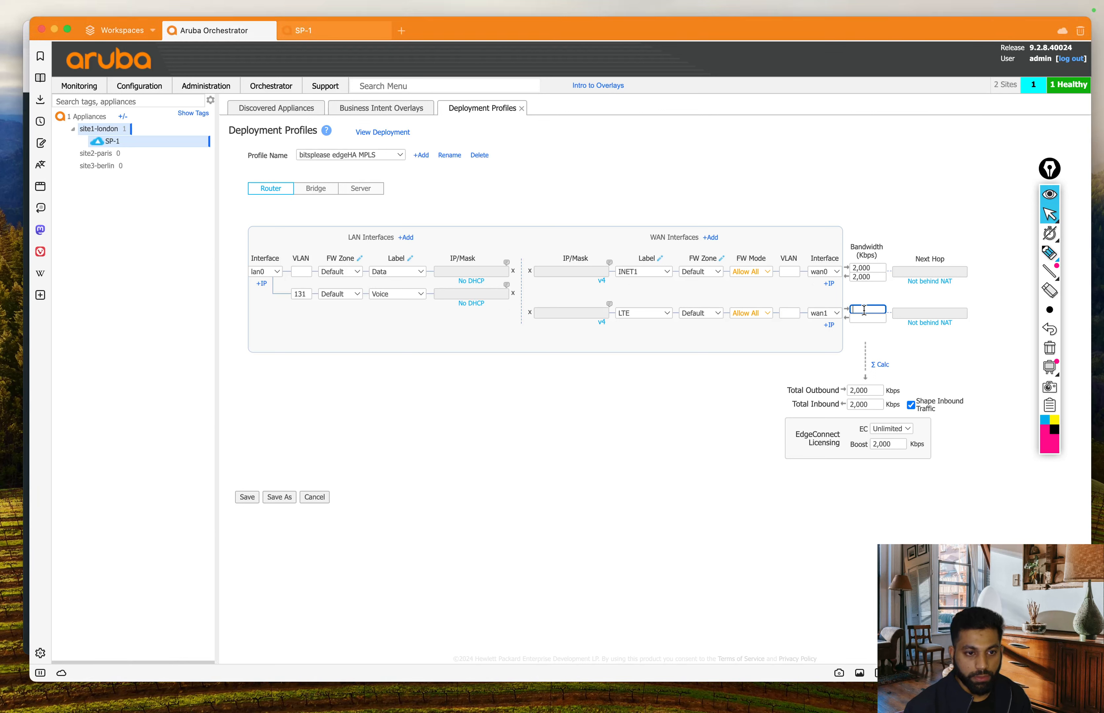
type("2,")
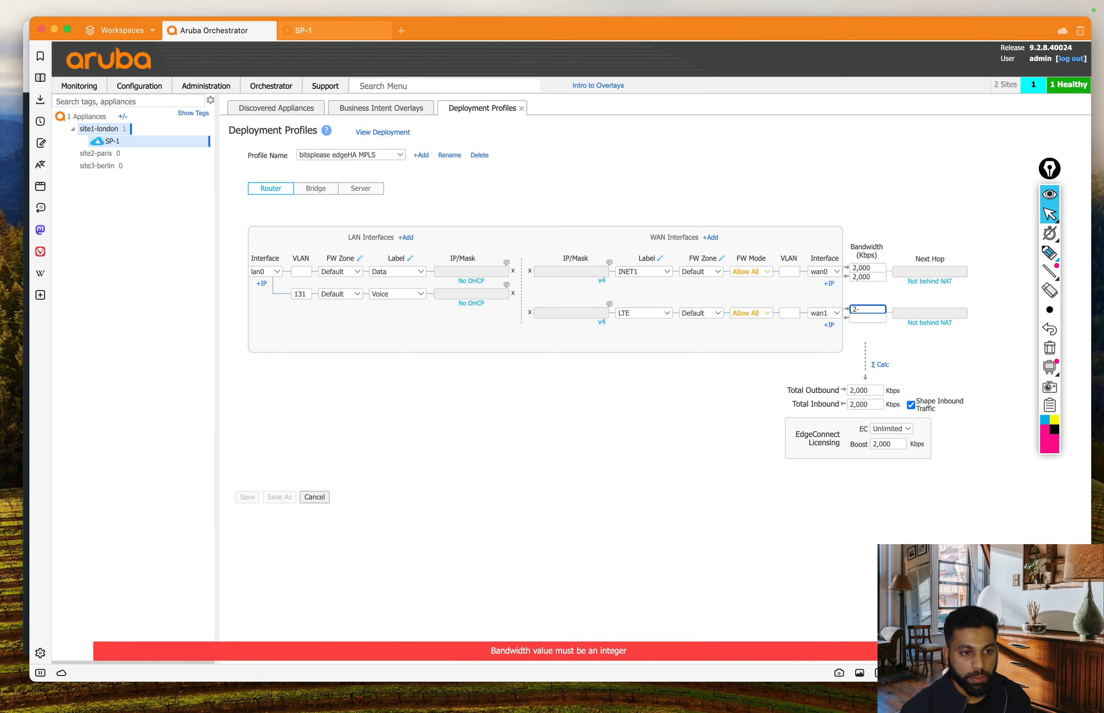
type("000")
left_click(861, 319)
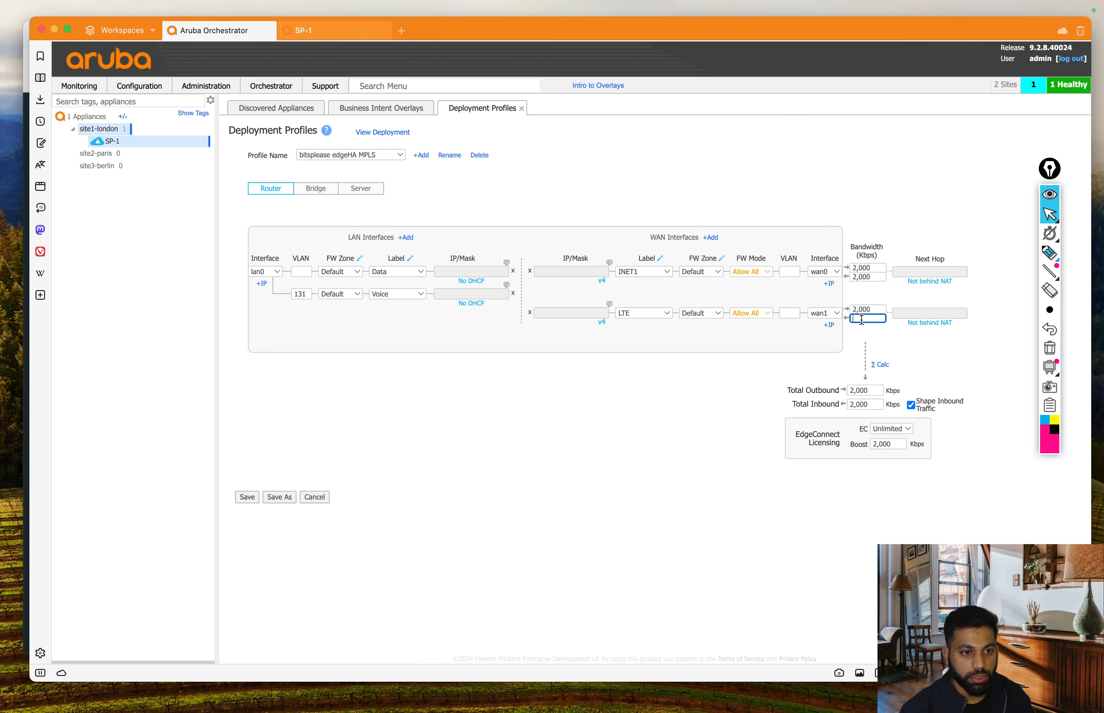
type("2,000")
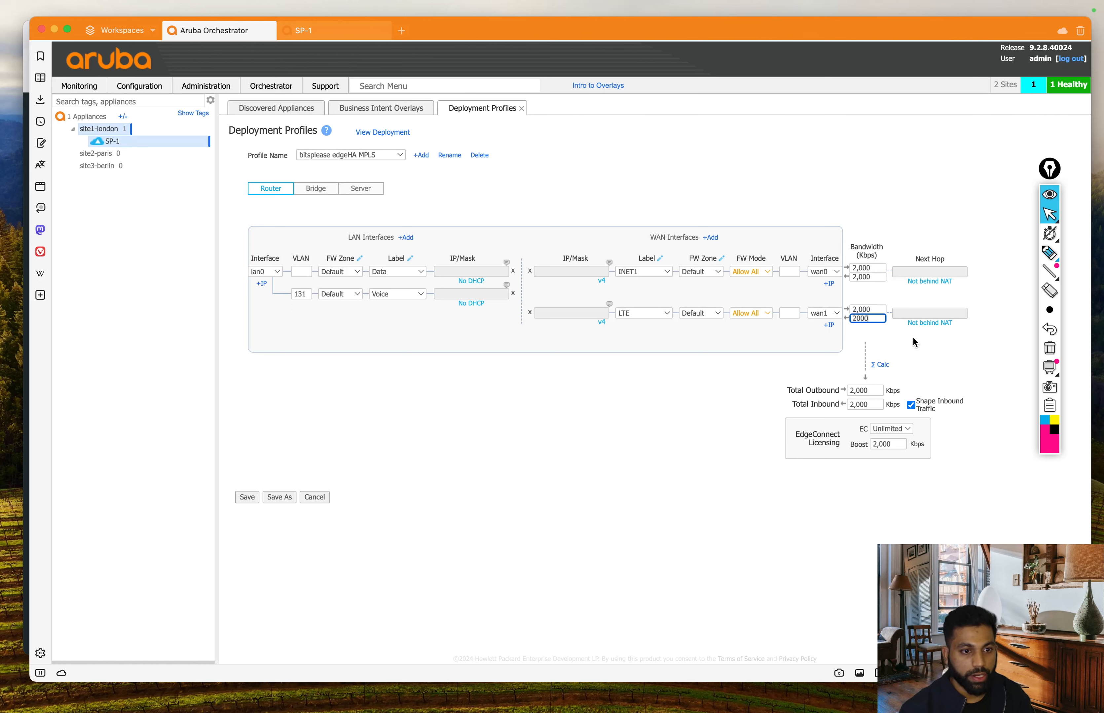
left_click(937, 341)
Step: Recalculate the total outbound and inbound bandwidth and set the EdgeConnect Boost licensing to 4000 Kbps
left_click(879, 365)
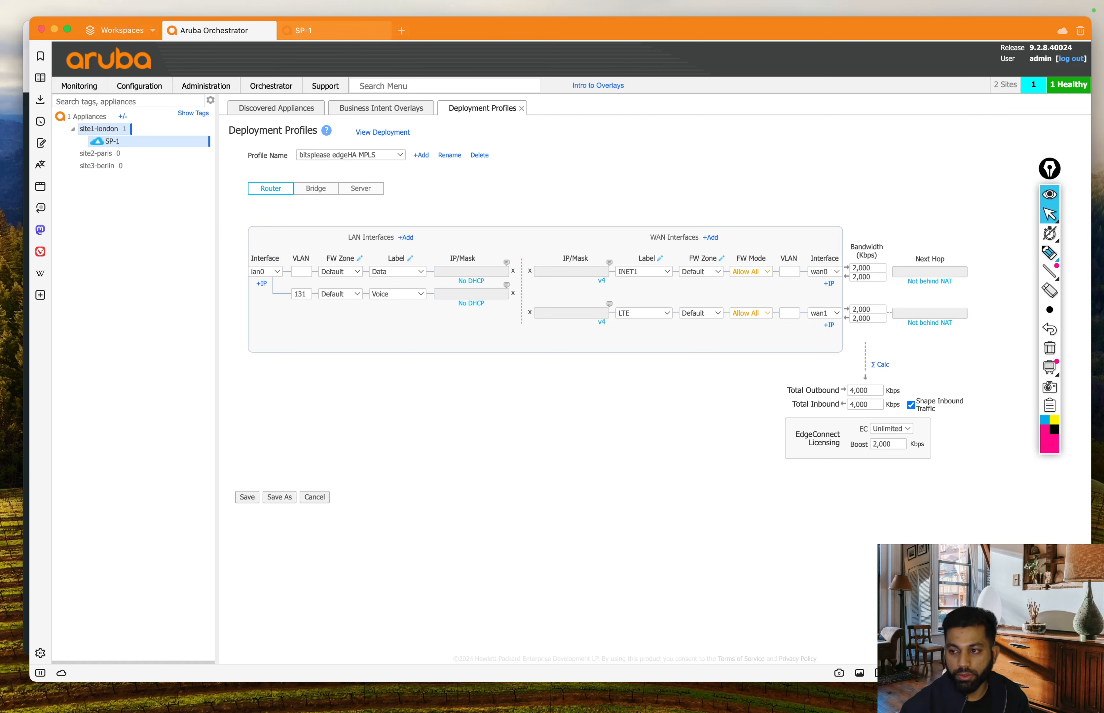
left_click(905, 430)
left_click(959, 430)
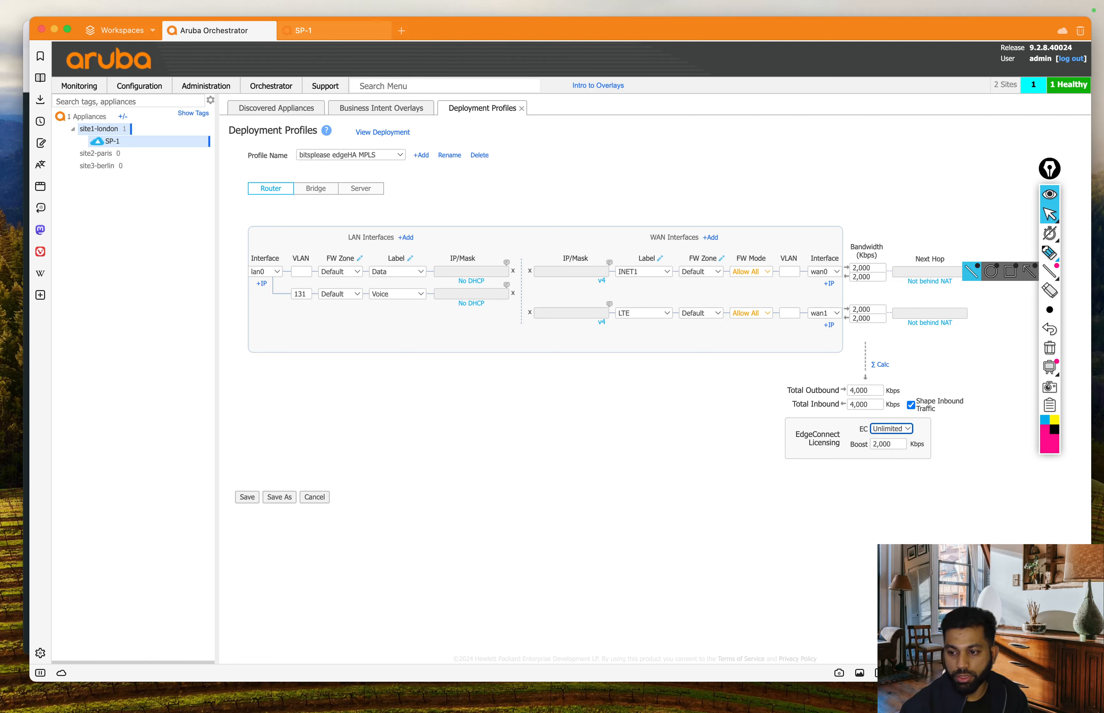
left_click(876, 444)
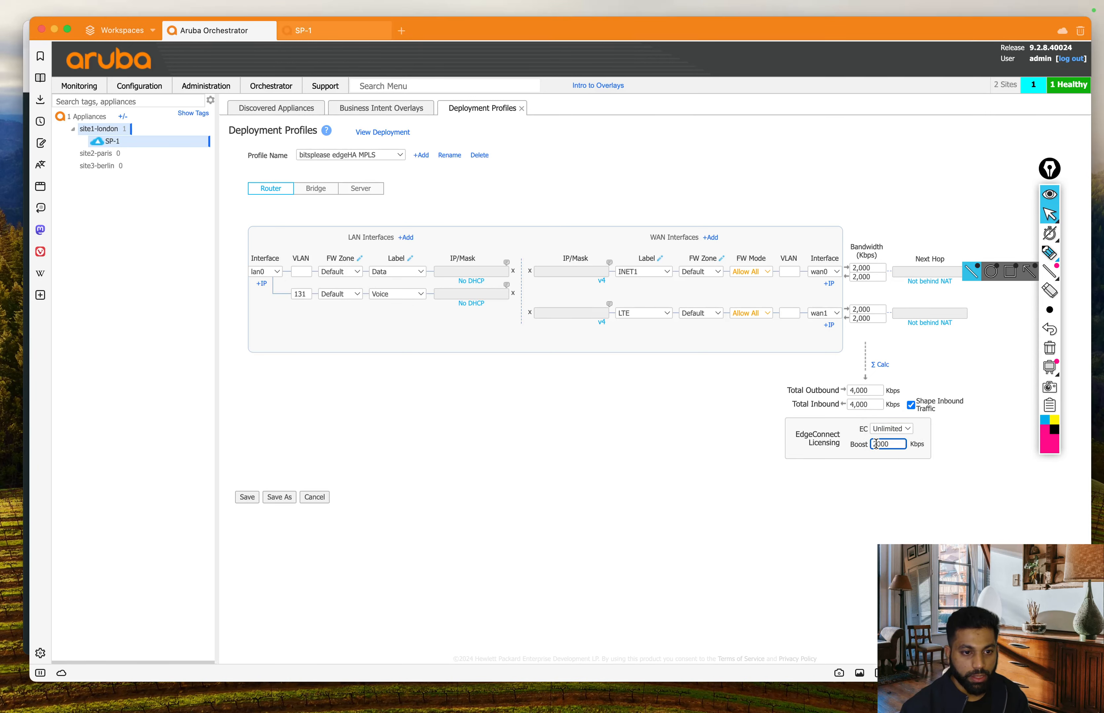
type("4")
left_click(871, 484)
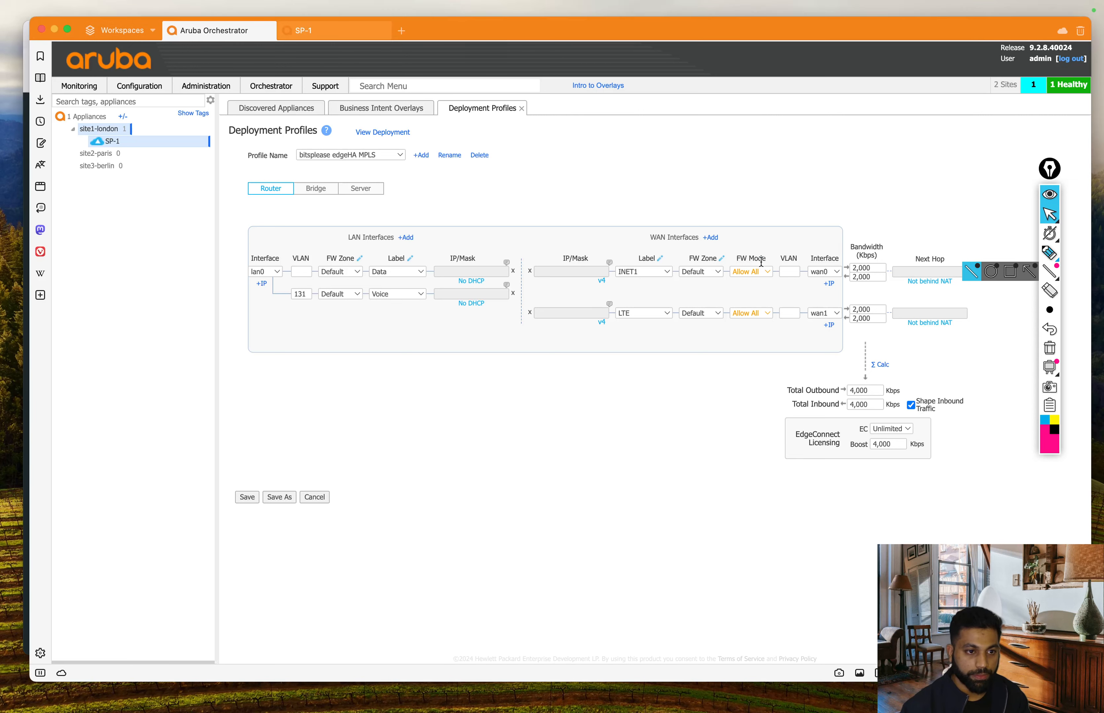
Step: Set the firewall mode of both the INET1 and LTE WAN interfaces to Stateful+SNAT
left_click(763, 273)
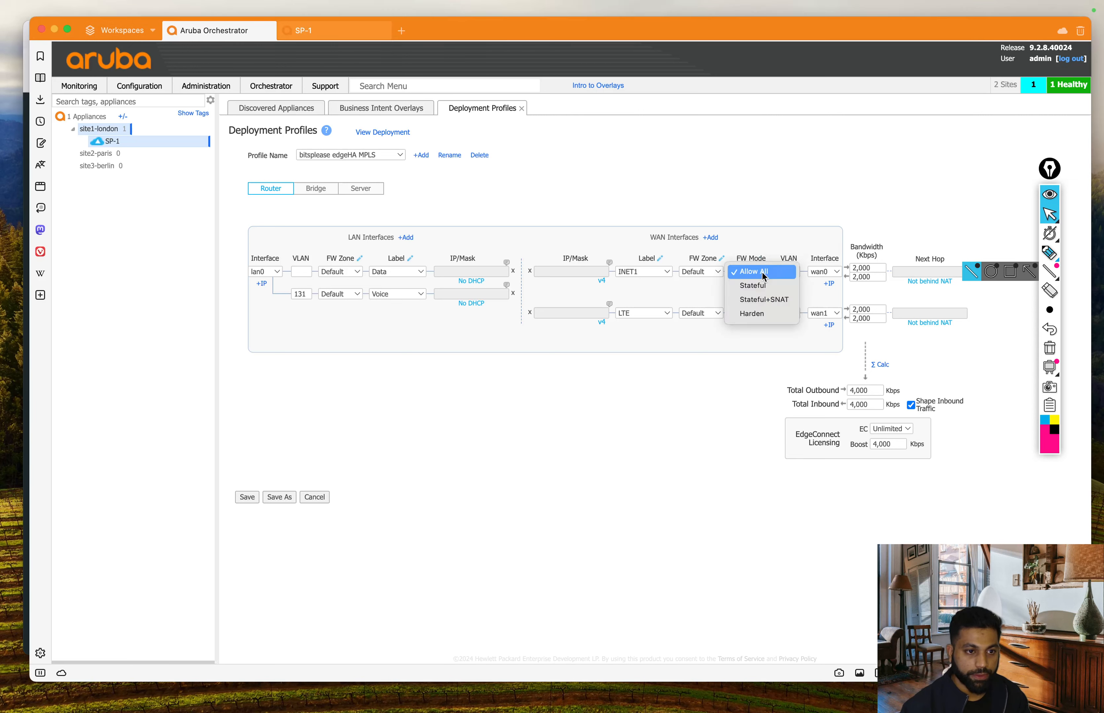
left_click(782, 305)
left_click(756, 316)
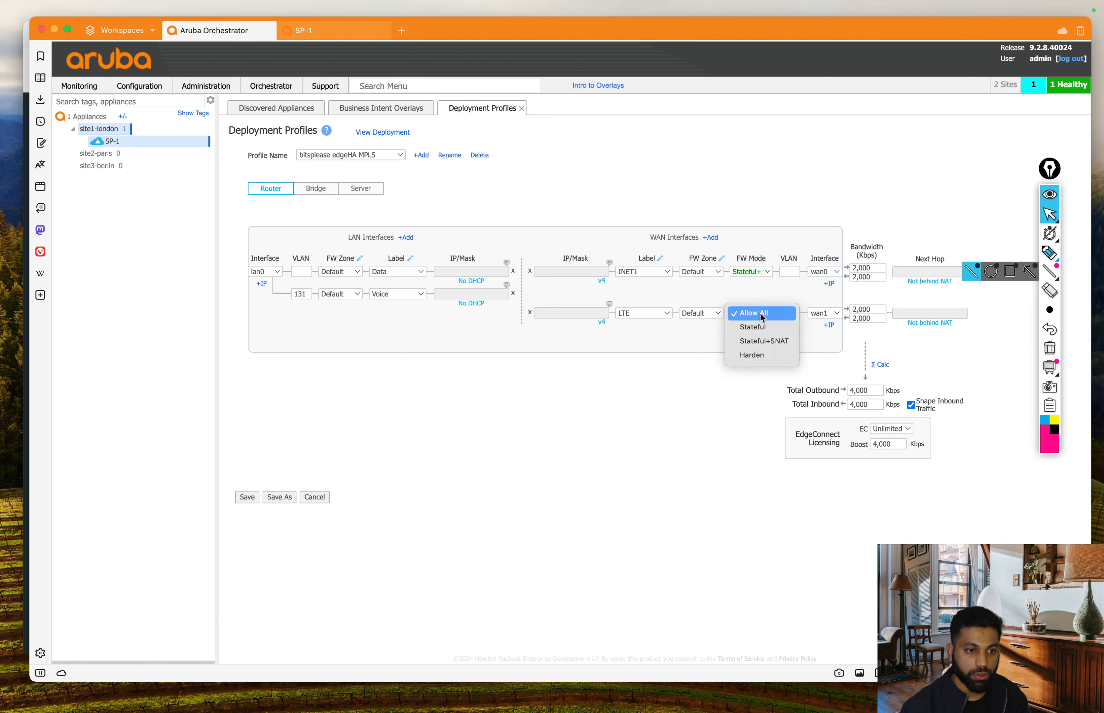
left_click(772, 344)
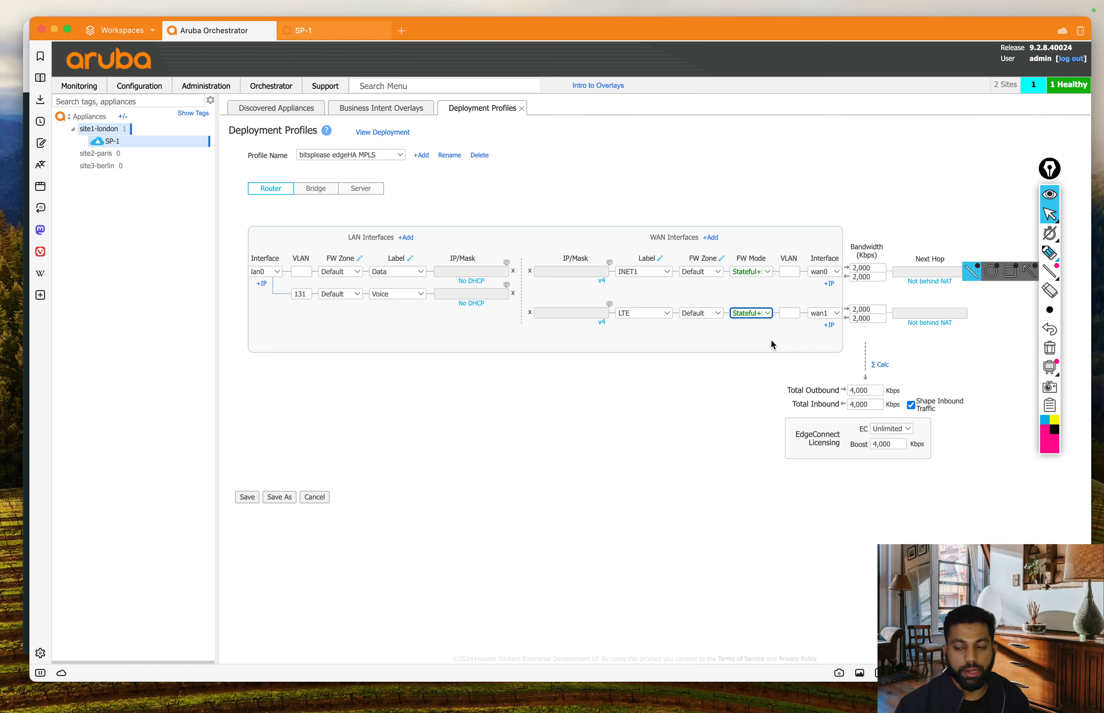
left_click(725, 366)
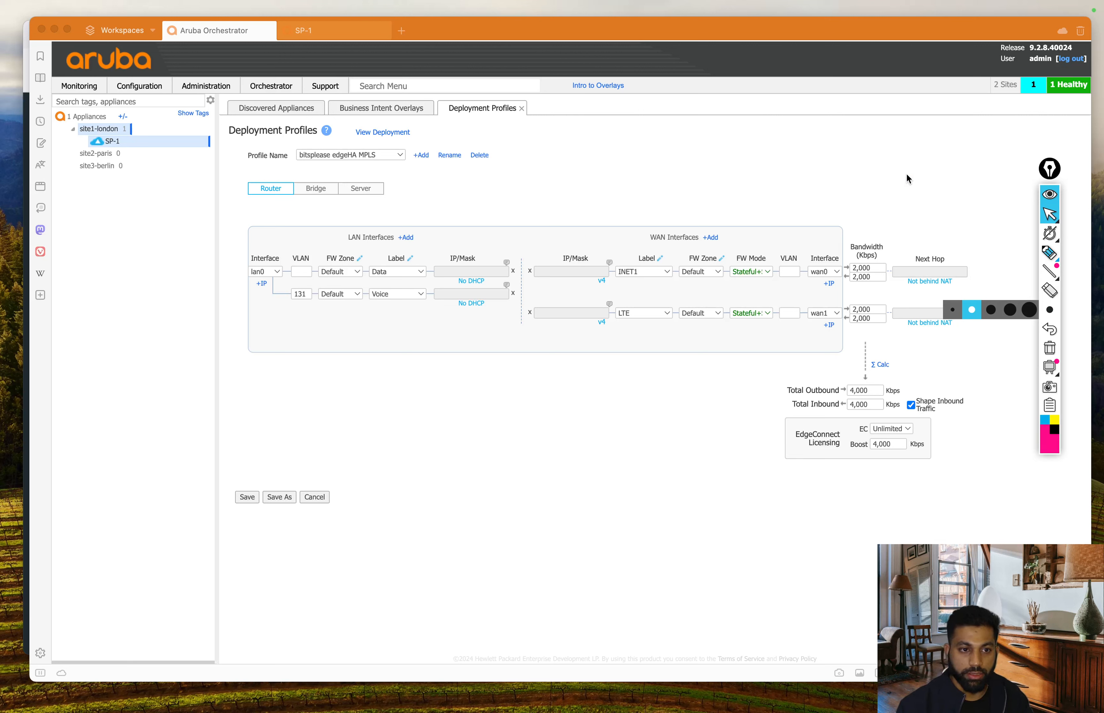
left_click(930, 191)
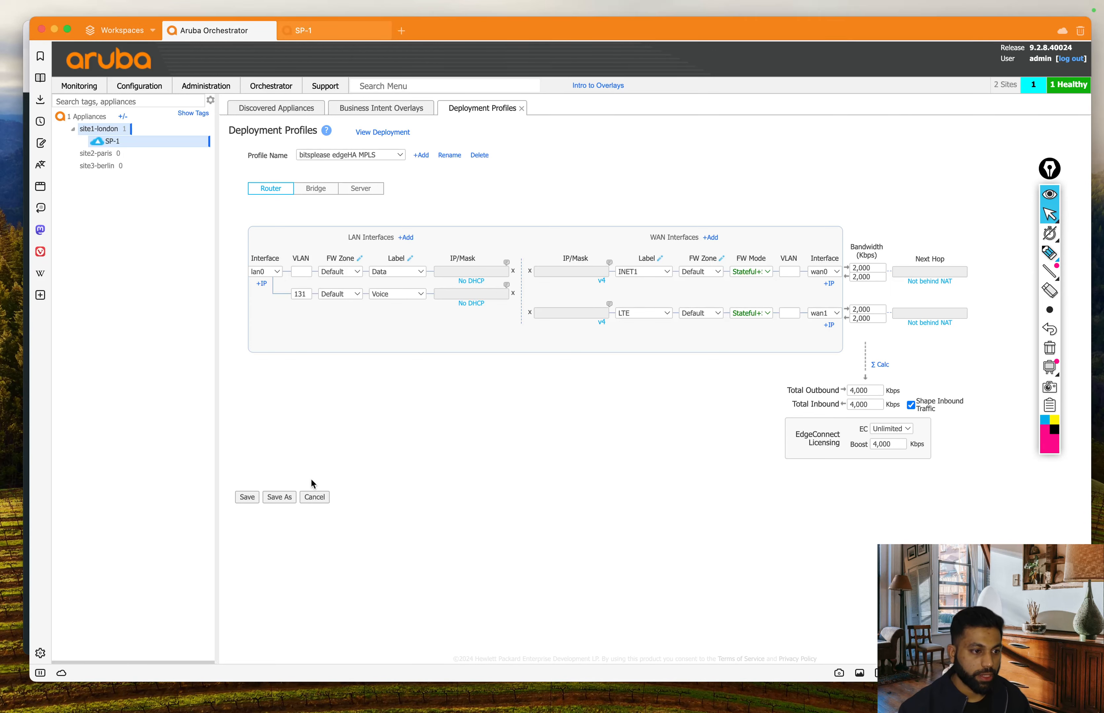
Step: Save the edited configuration as a new deployment profile named bitsplease edgeHA Internet-LTE
left_click(281, 497)
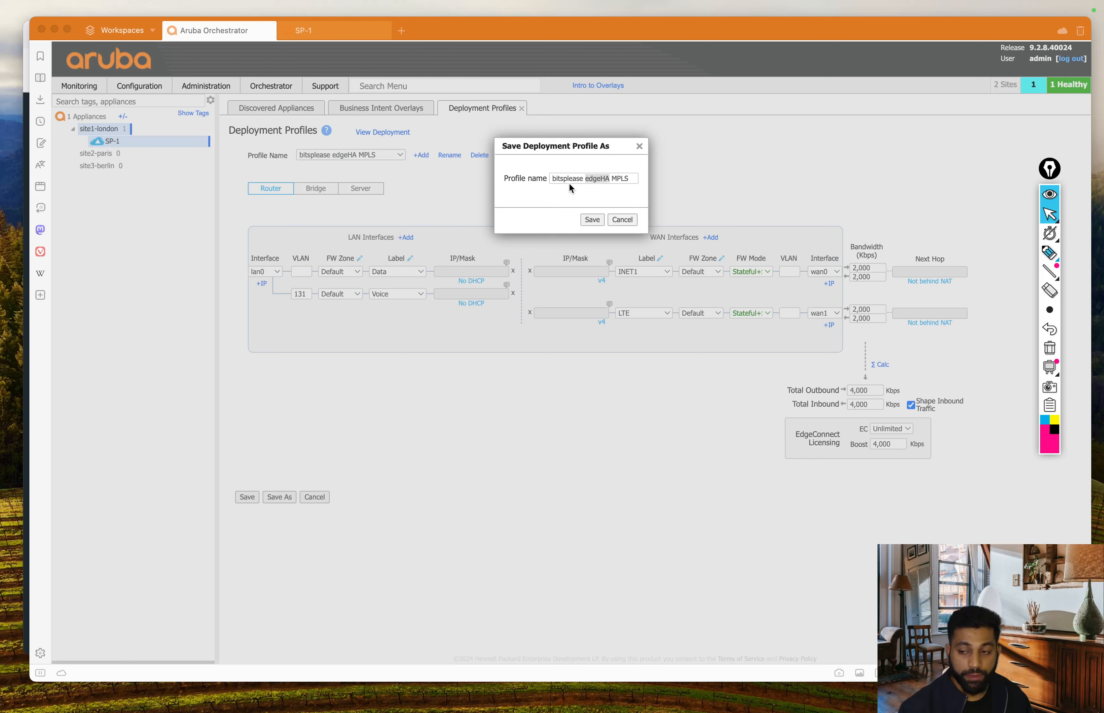
left_click(596, 184)
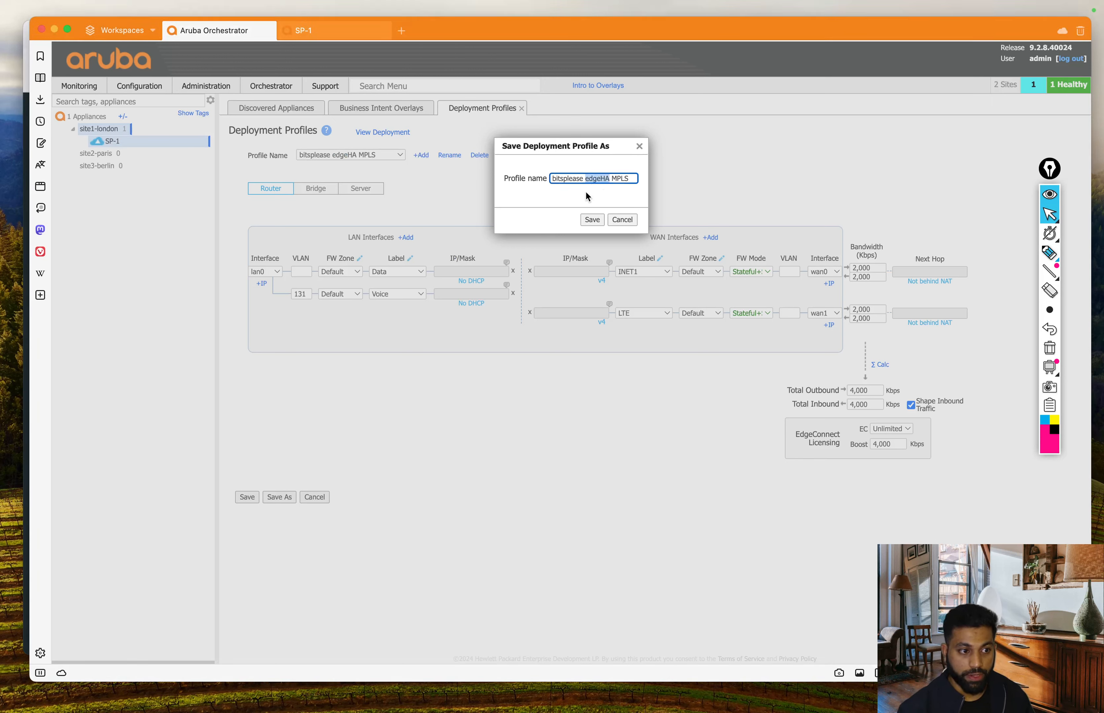
left_click(585, 178)
left_click_drag(586, 177, 609, 178)
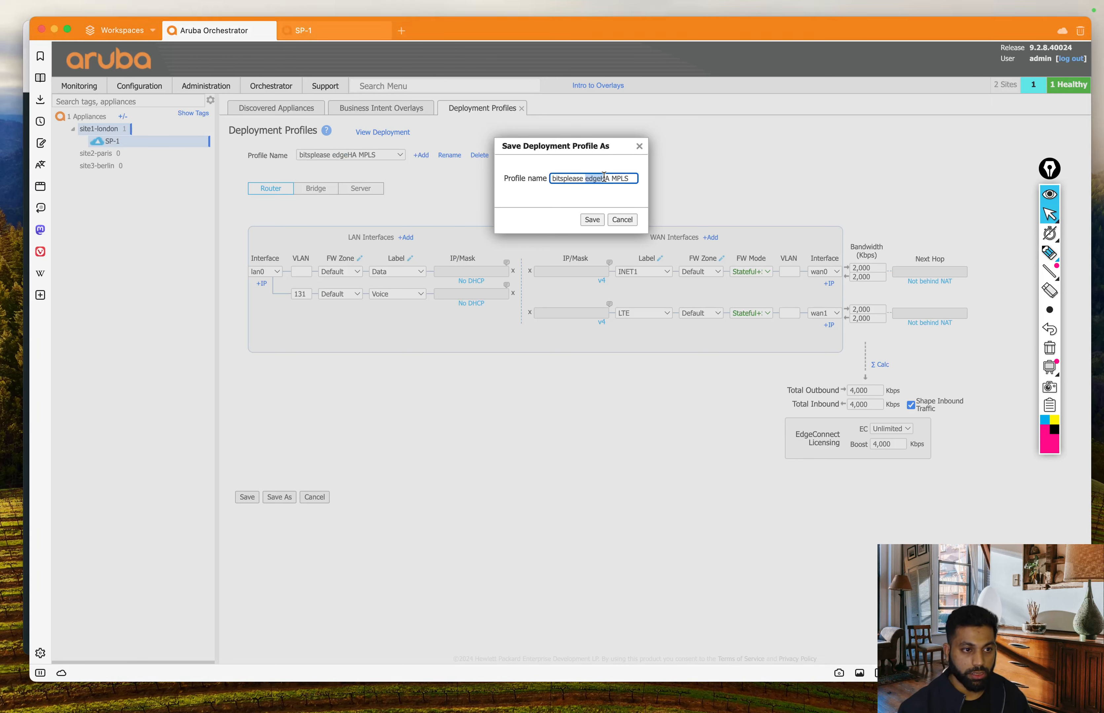
left_click(629, 180)
left_click_drag(629, 179, 617, 179)
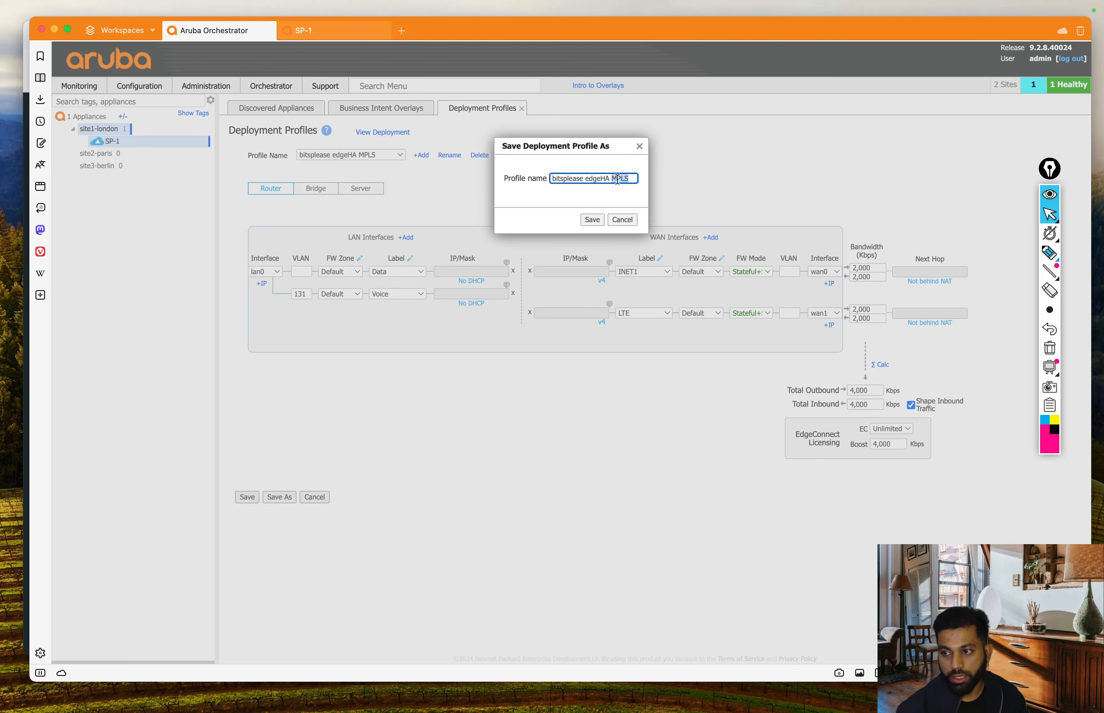
type("Internet")
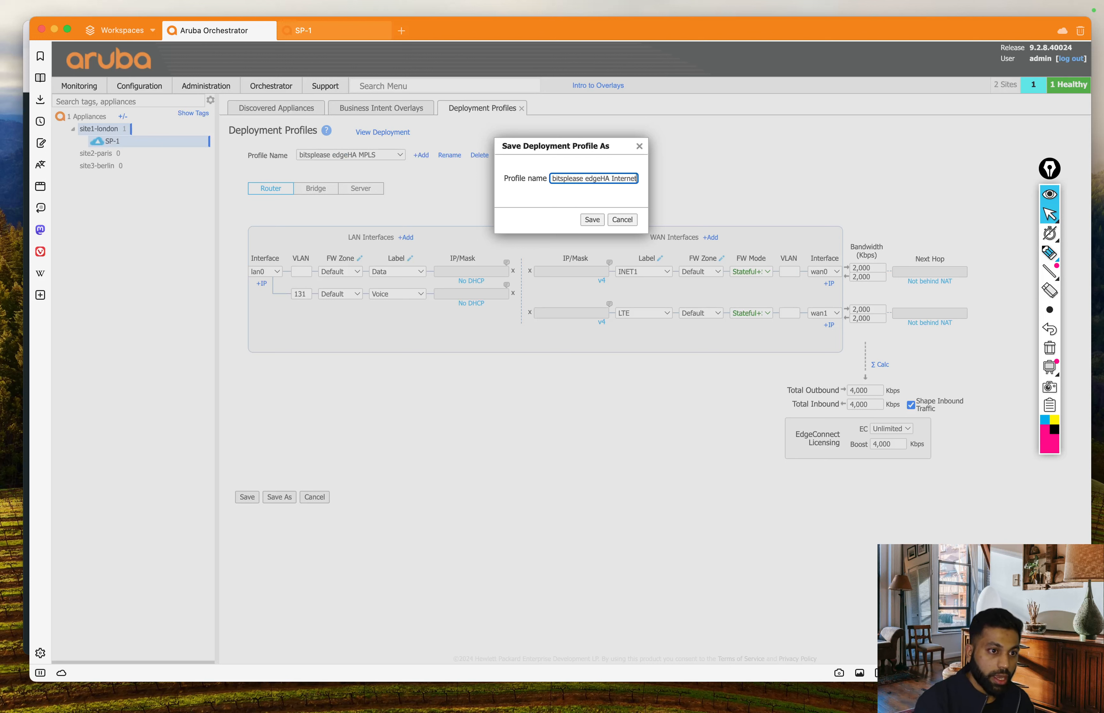
type("-LTE")
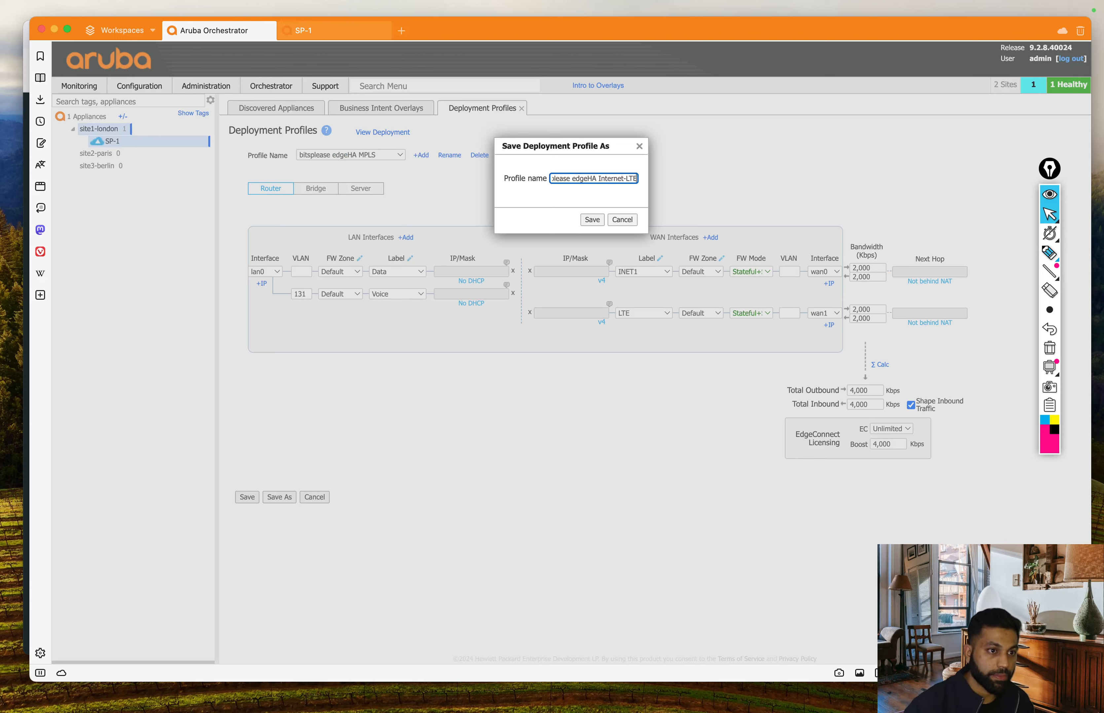
left_click(592, 219)
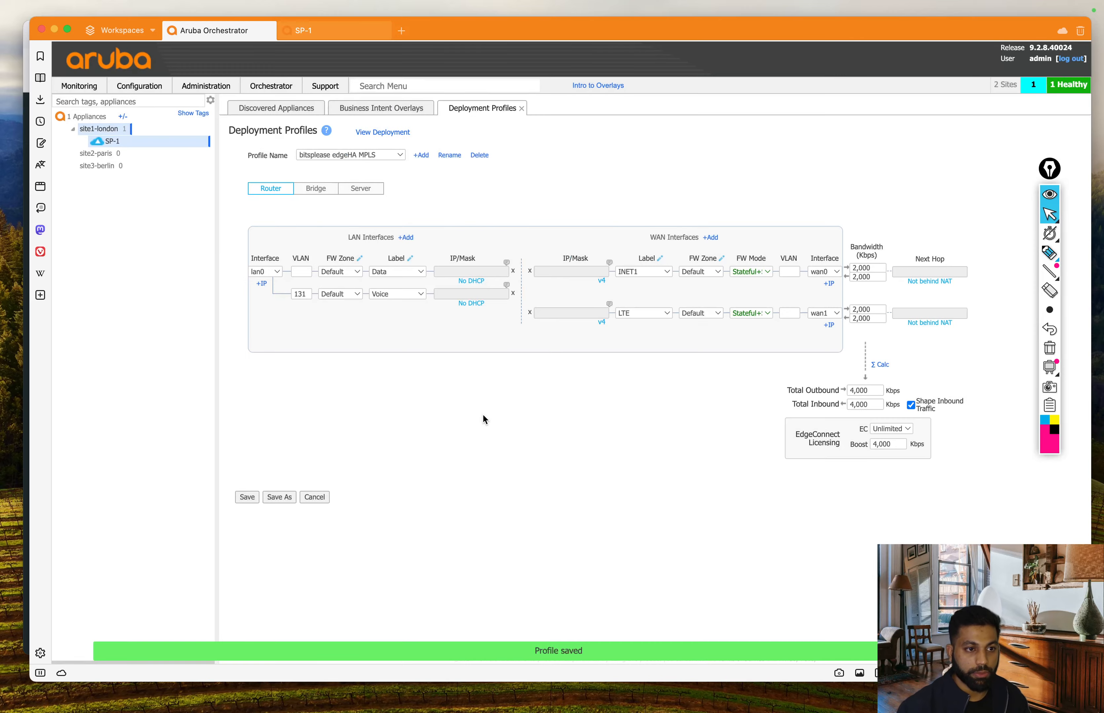
Step: Check the profile list for the newly saved profile and review the site connections in the EVE topology, ending back in Aruba Orchestrator
left_click(347, 155)
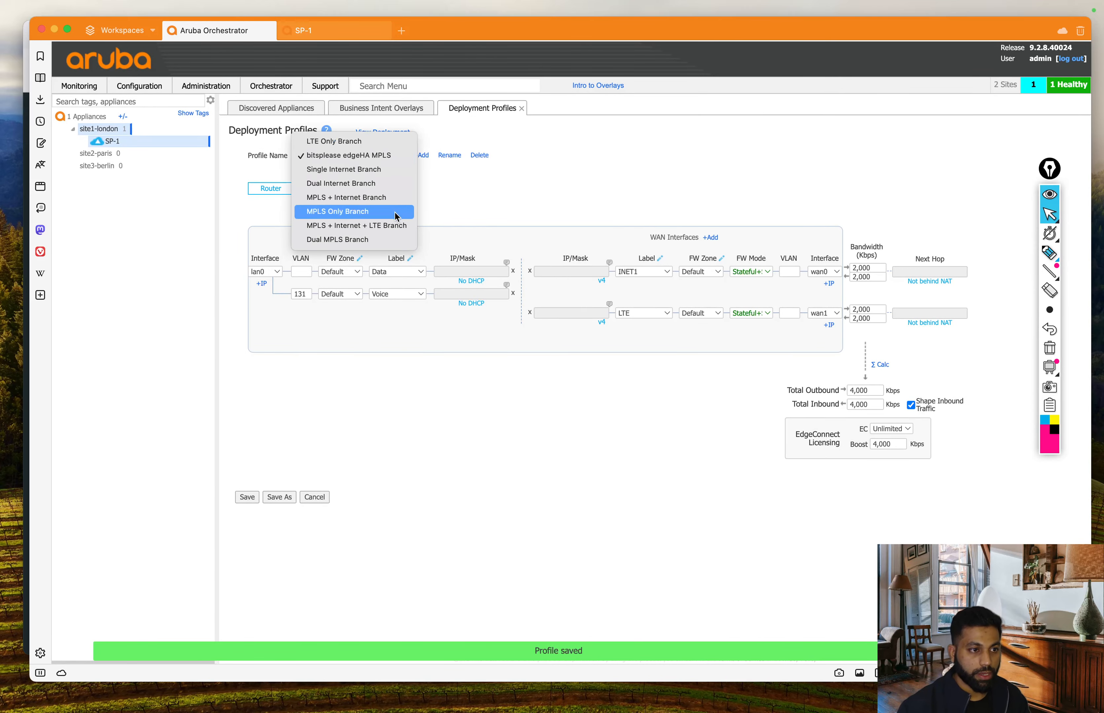
left_click(371, 155)
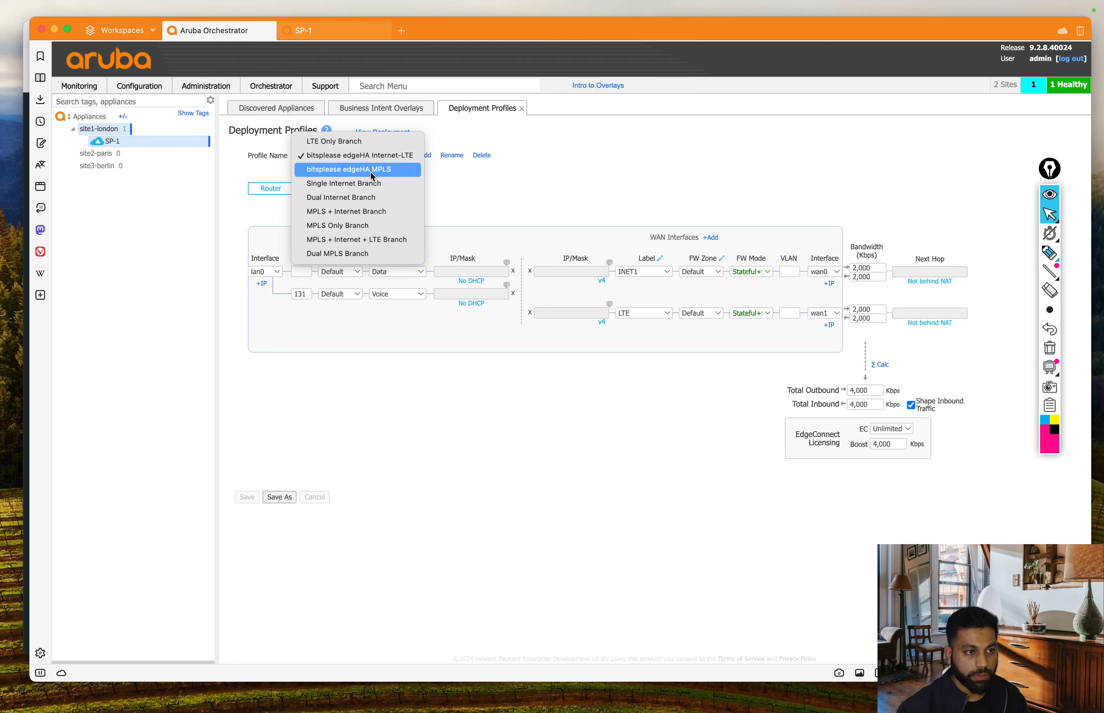
left_click(661, 544)
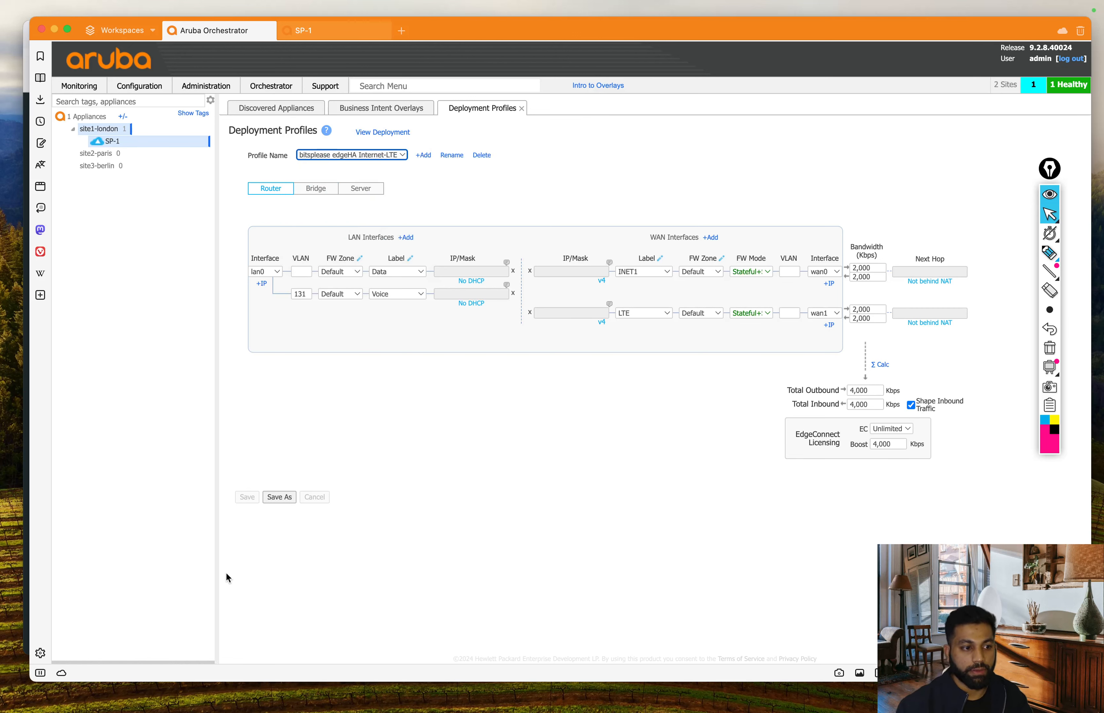
left_click(544, 549)
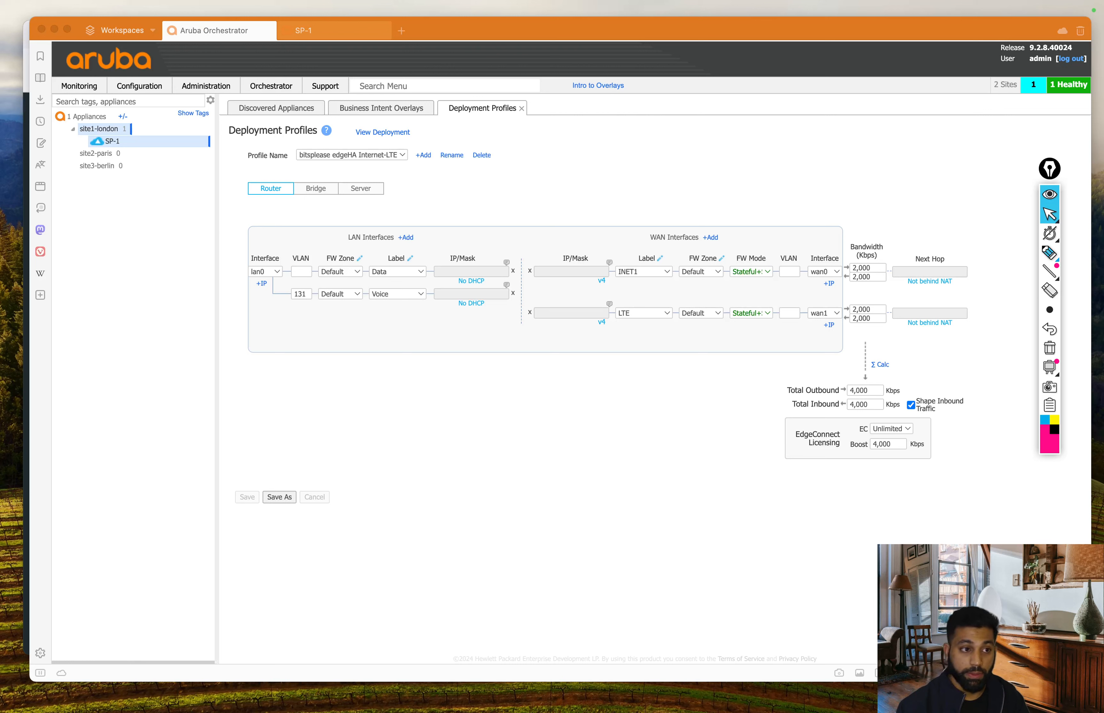
left_click(601, 486)
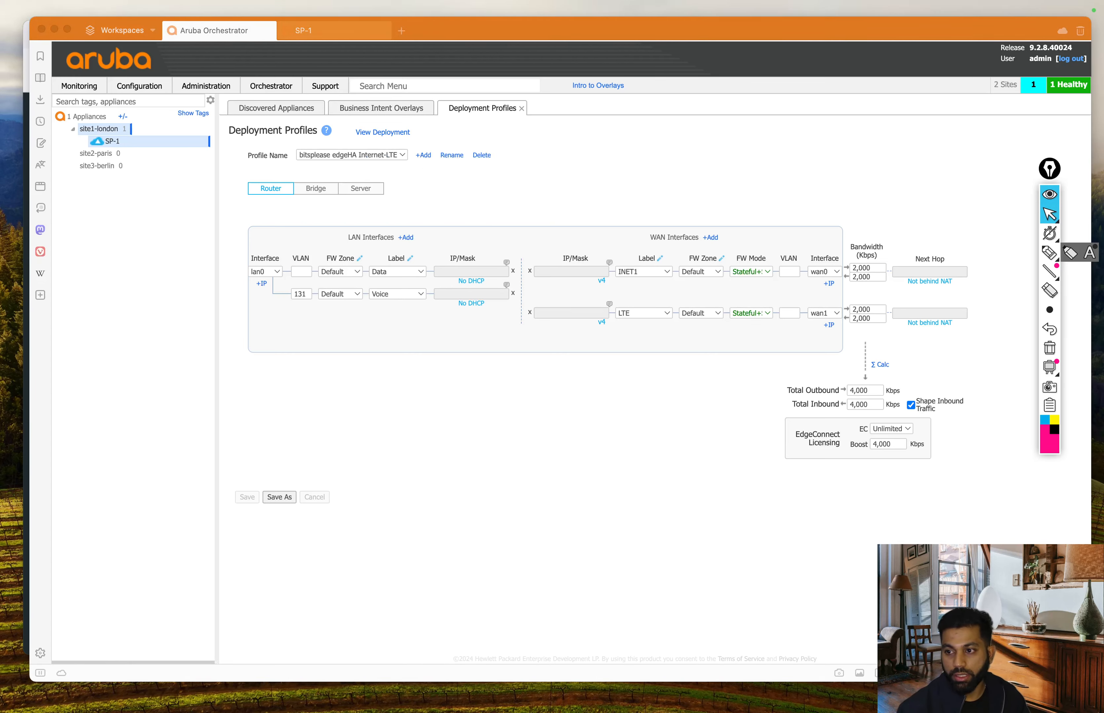
key("ctrl+Up")
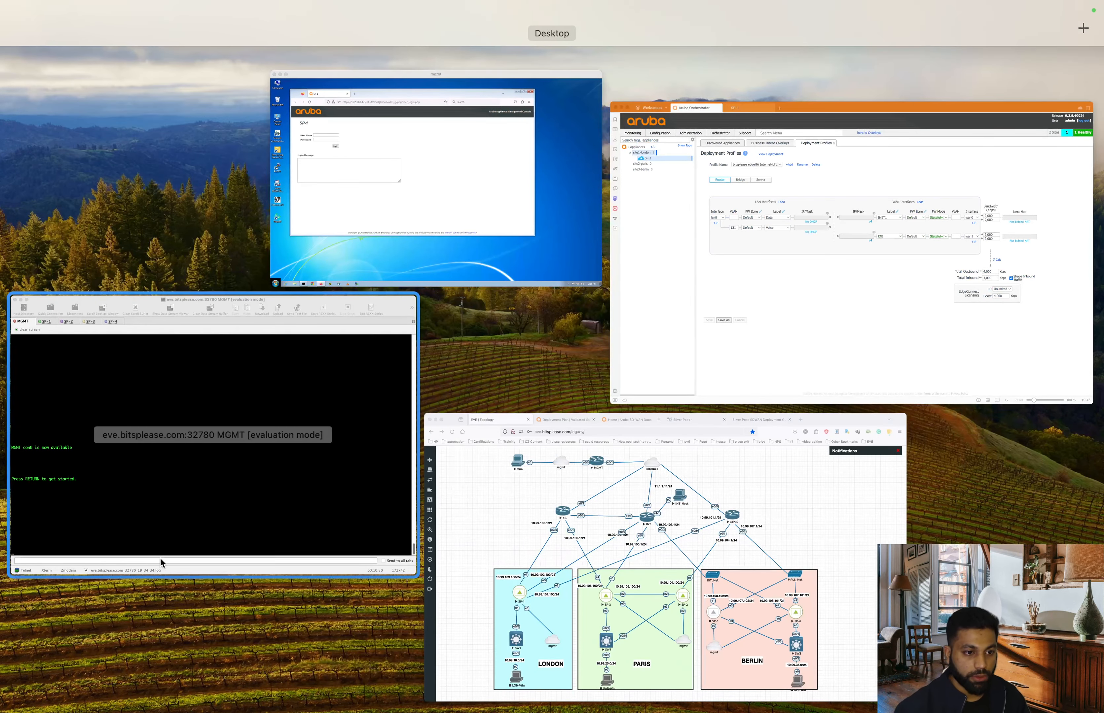
left_click(623, 533)
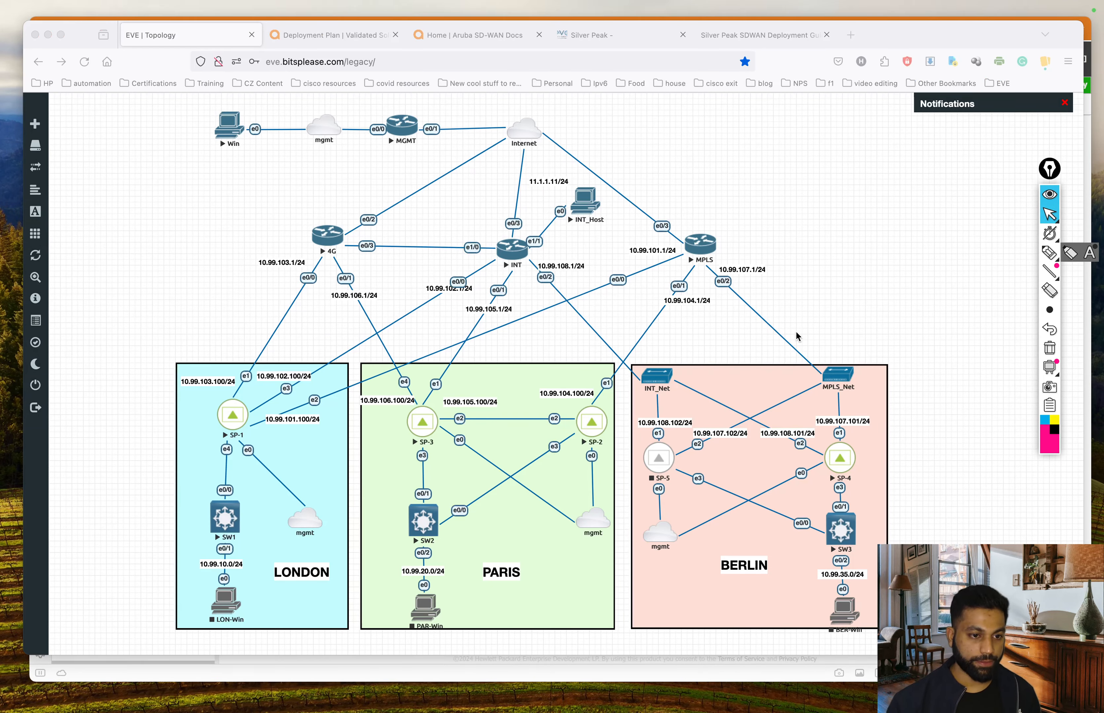
key("ctrl+Up")
left_click(874, 332)
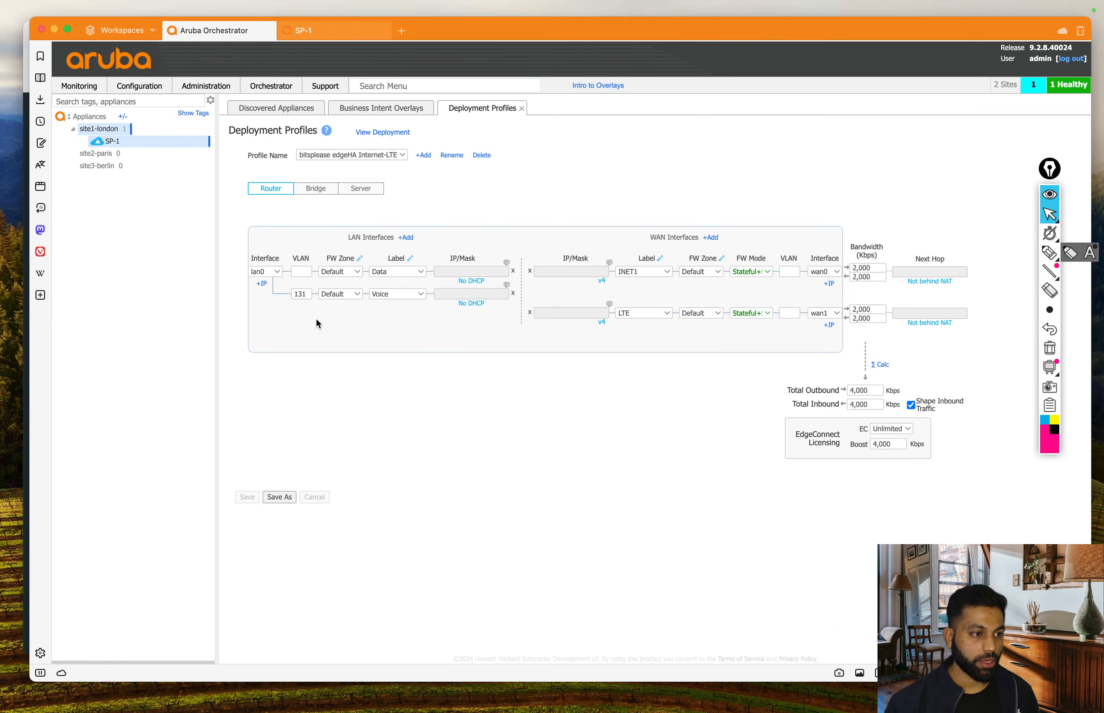
Step: Add another subinterface to lan0 with VLAN 132 and the label guestwifi
left_click(261, 283)
left_click(302, 315)
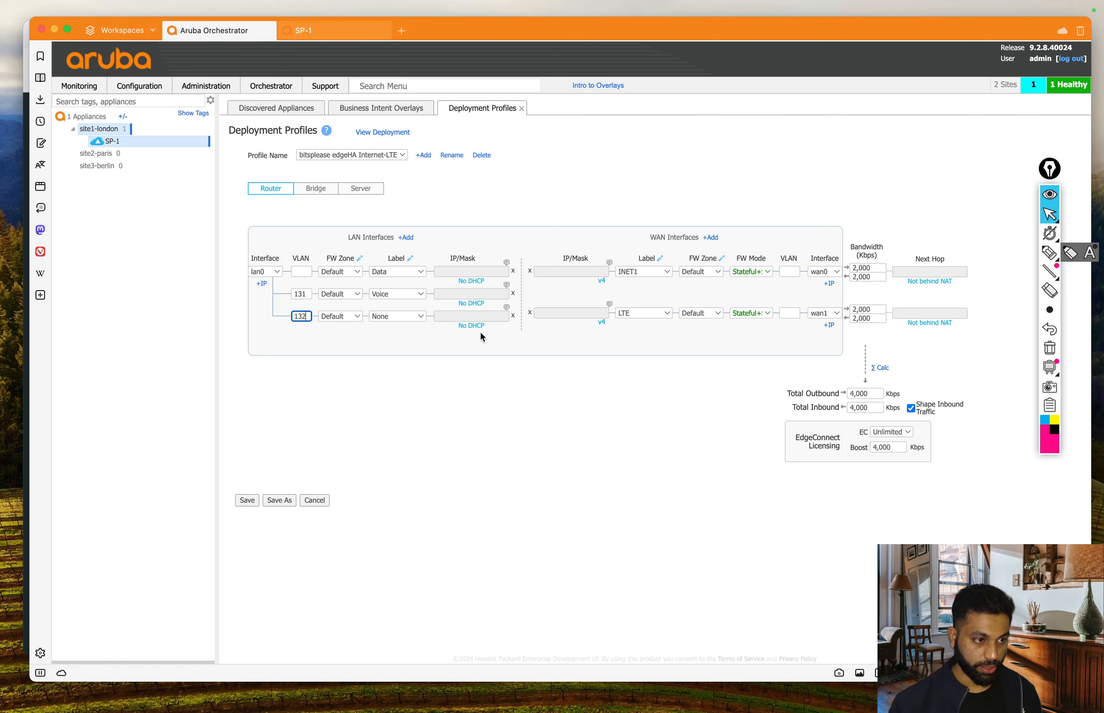
left_click(407, 319)
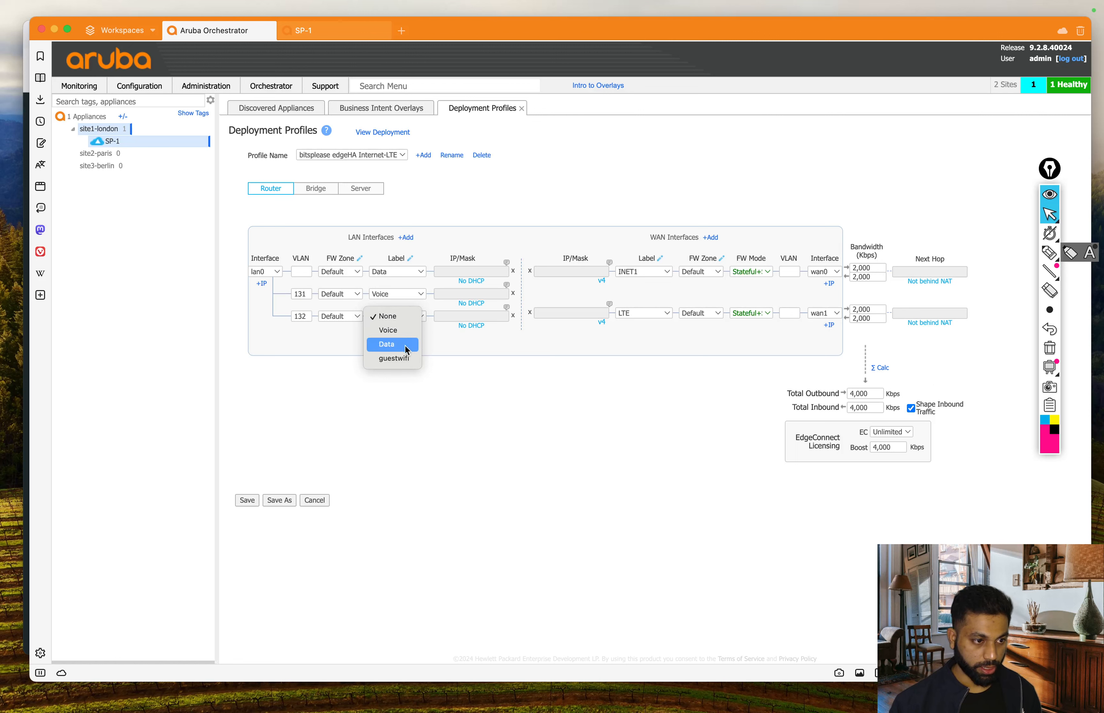
left_click(405, 359)
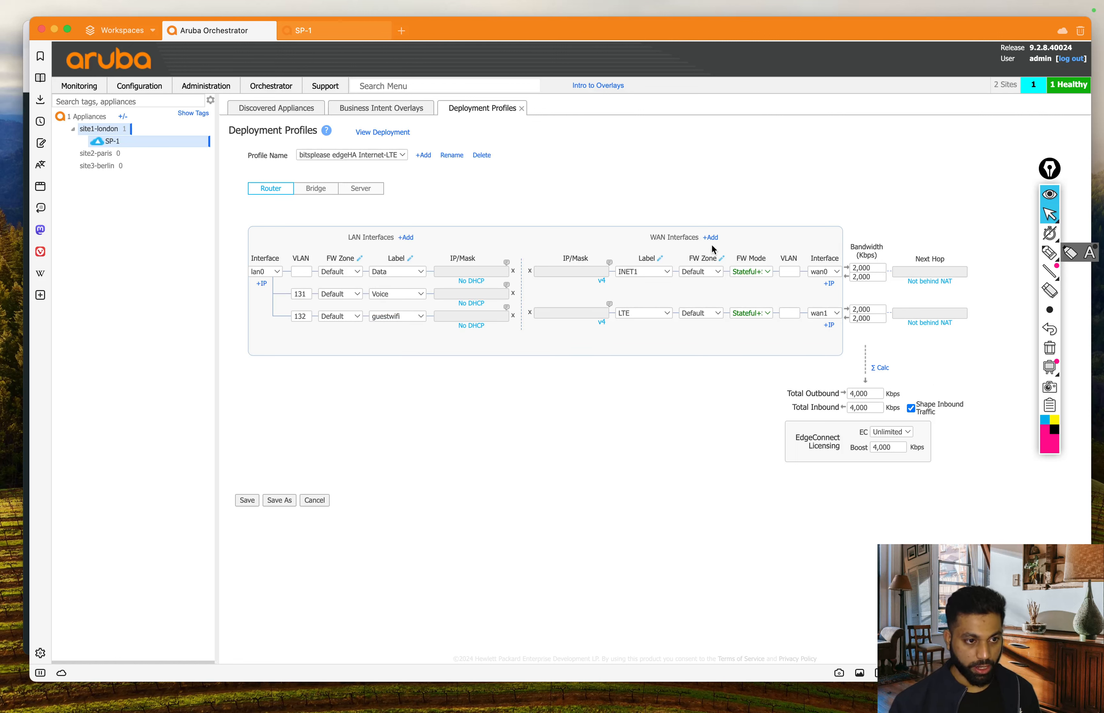
Step: Examine the label and interface choices of the INET1 WAN entry and switch to the EVE topology diagram
left_click(665, 273)
left_click(690, 364)
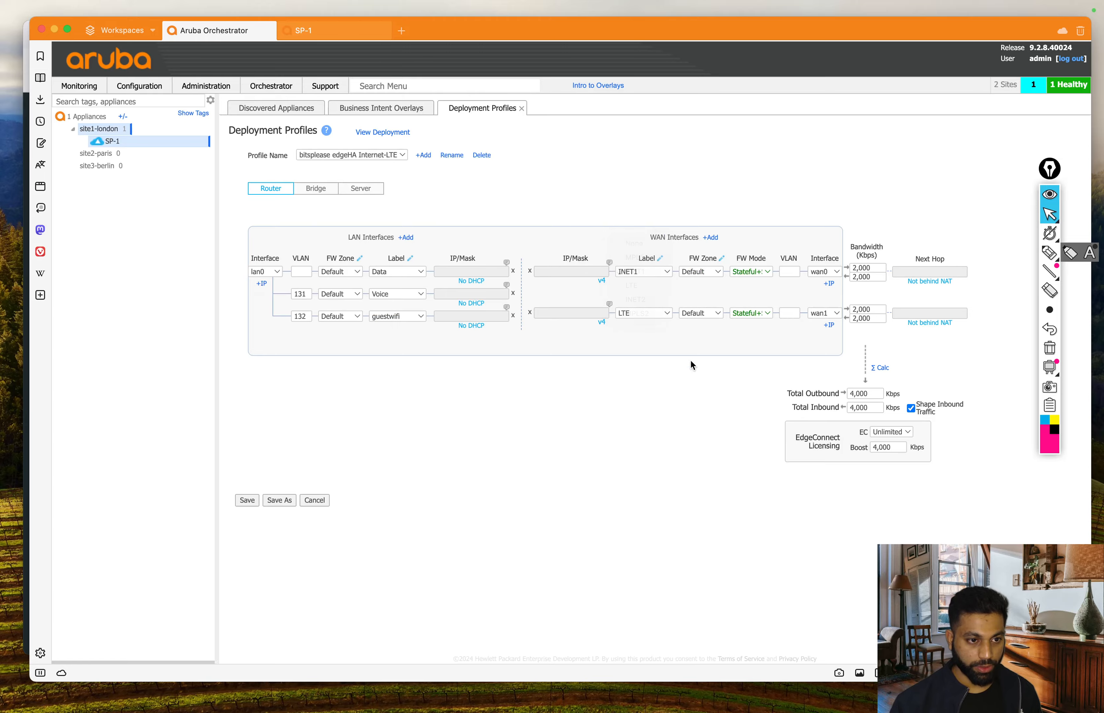
left_click(836, 271)
left_click(732, 380)
key("ctrl+Up")
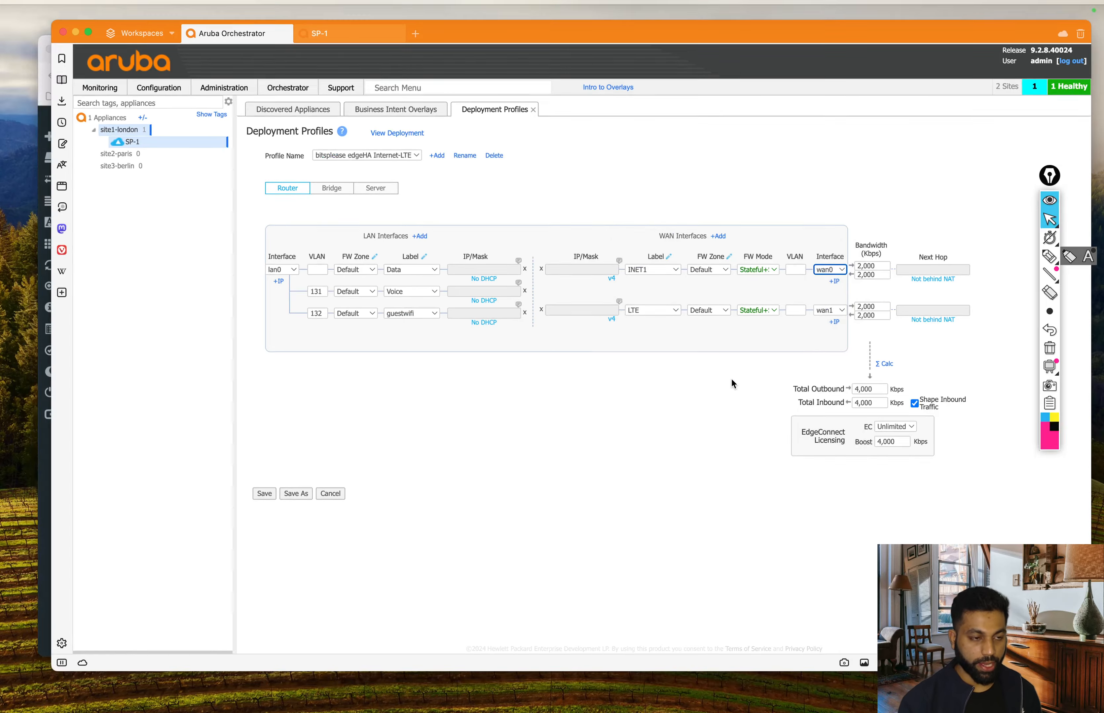
left_click(824, 587)
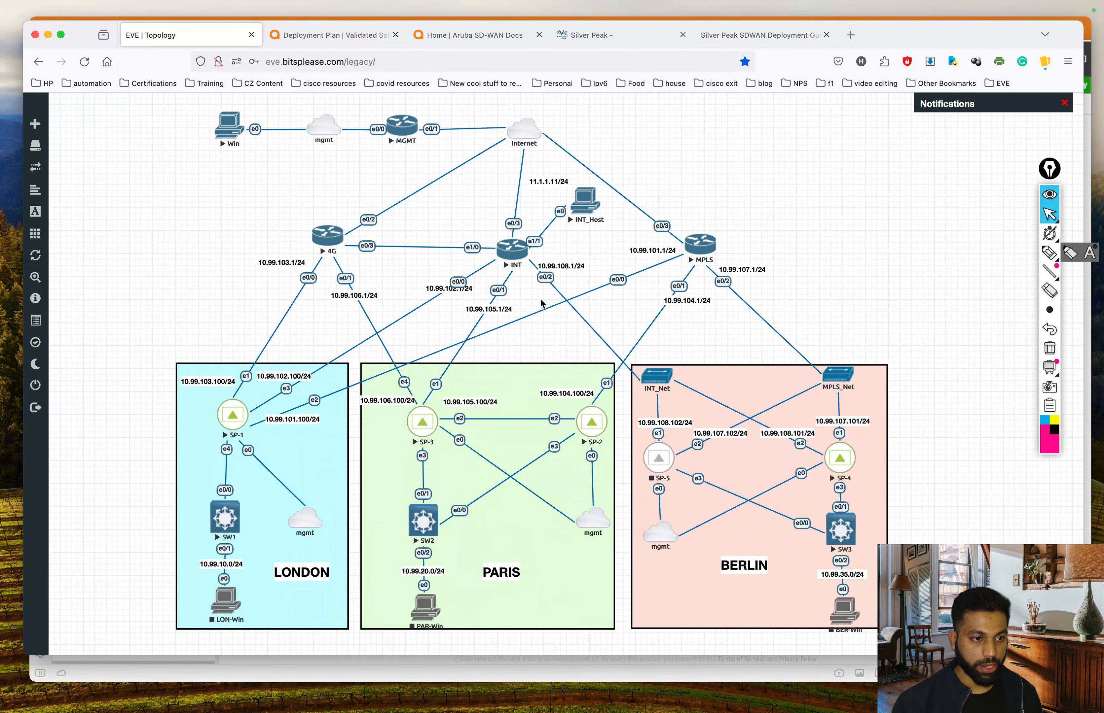
Step: Return to Aruba Orchestrator and set the second WAN entry to interface wan0 with the label INET1
key("ctrl+Up")
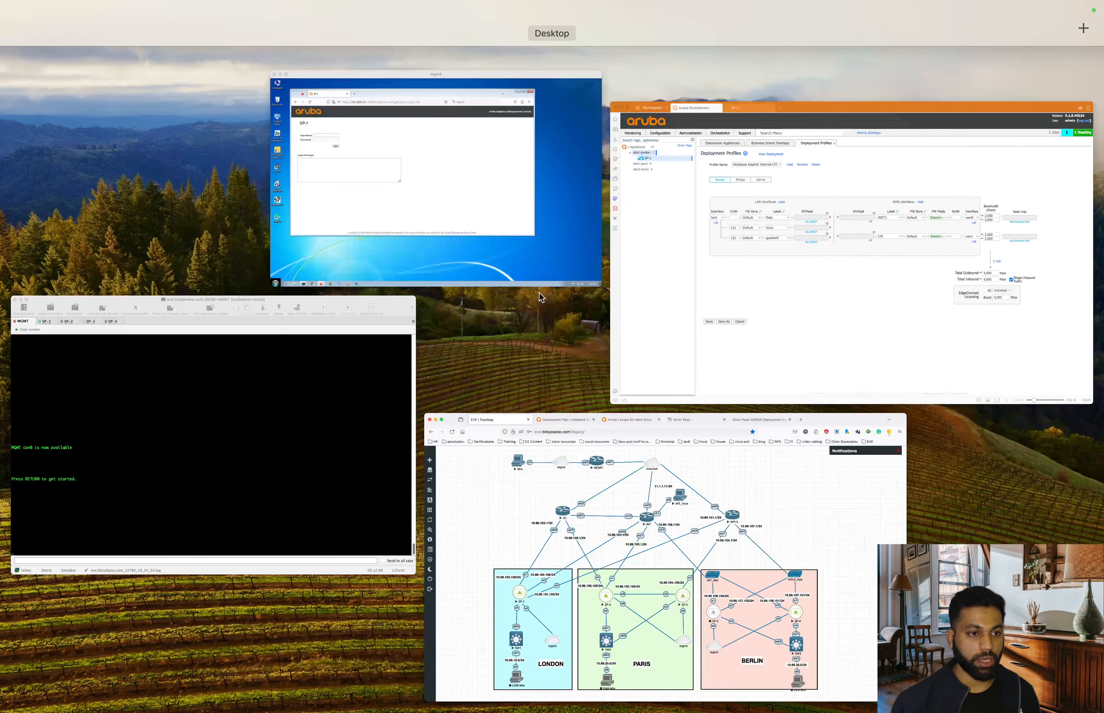
left_click(804, 246)
left_click(667, 270)
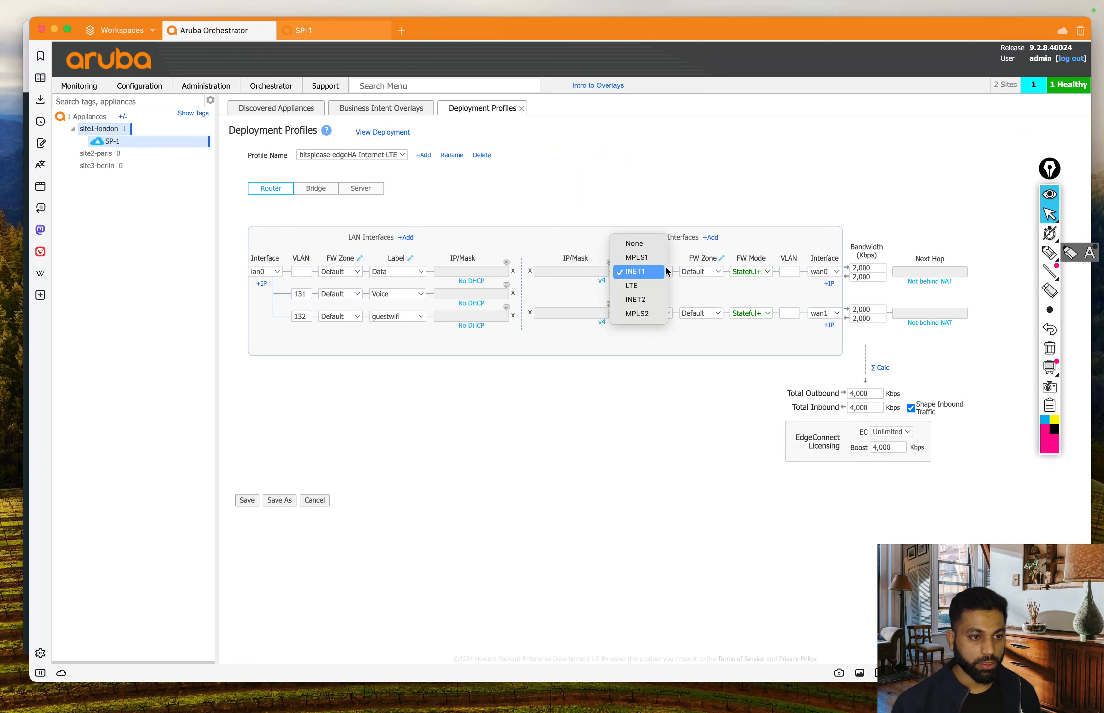
left_click(700, 407)
left_click(833, 314)
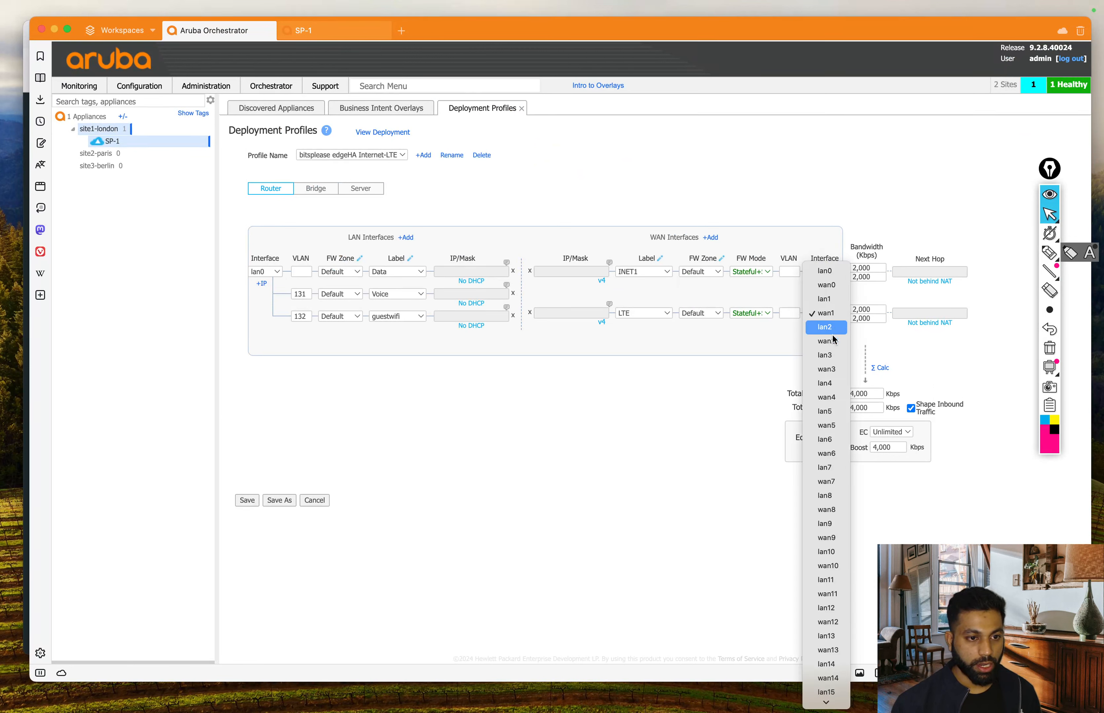
left_click(818, 287)
left_click(632, 320)
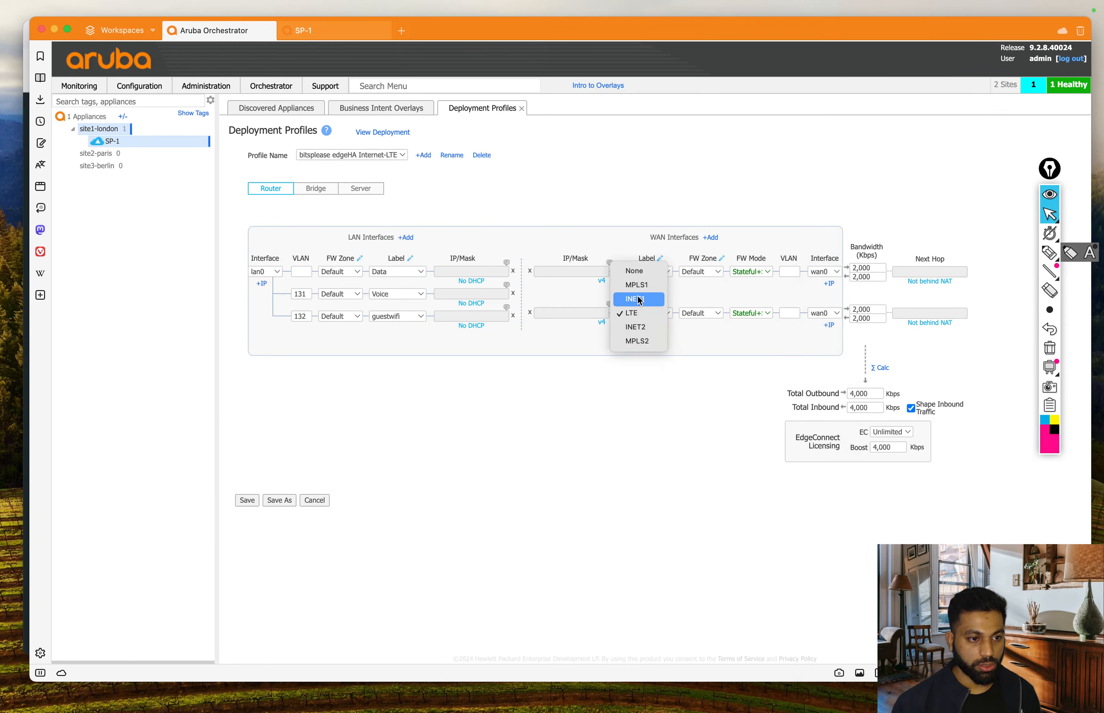
left_click(632, 314)
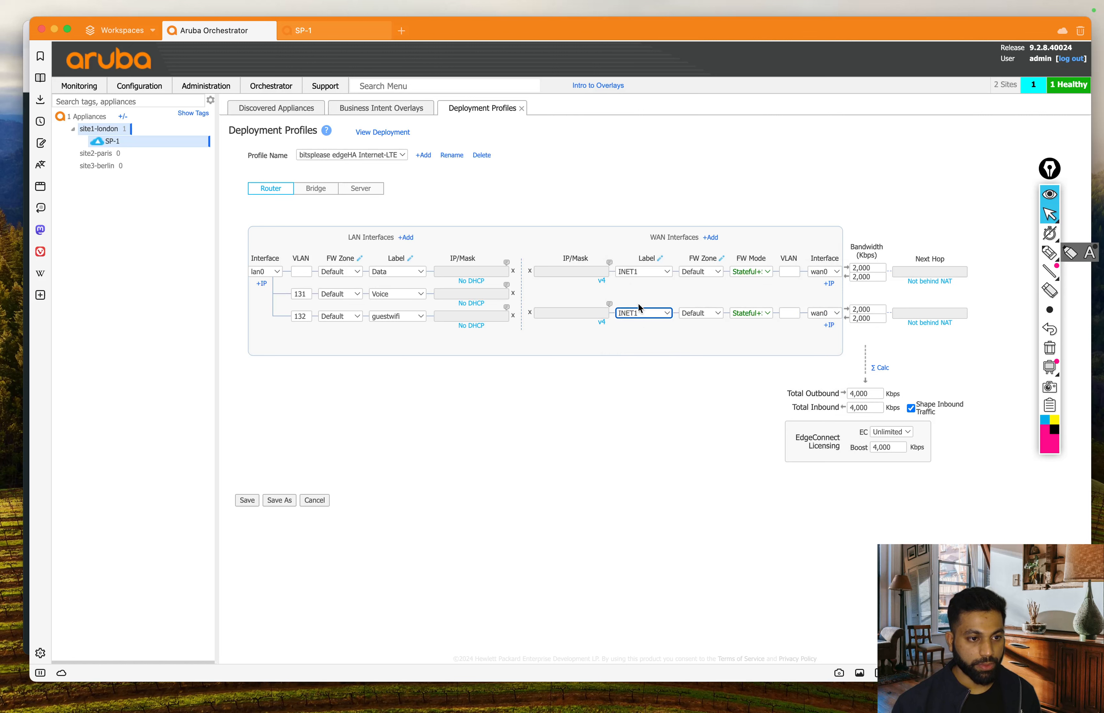
Step: Set the first WAN entry's firewall mode to Allow All and check the mode choices of the second entry
left_click(760, 273)
left_click(758, 244)
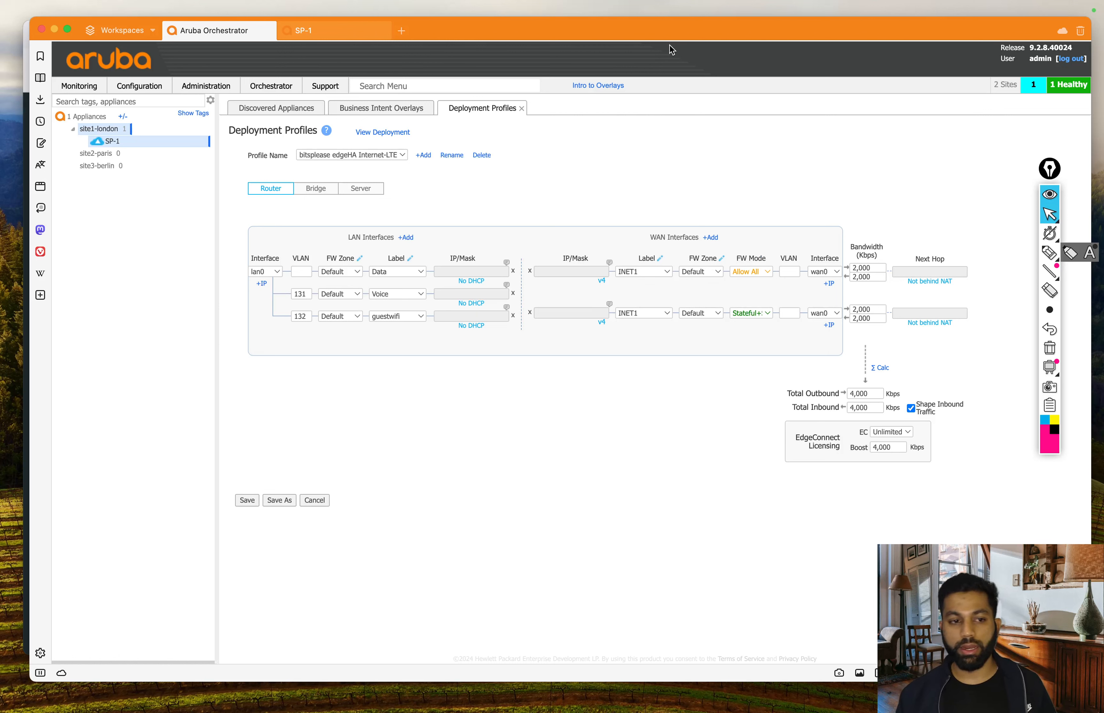
left_click(751, 313)
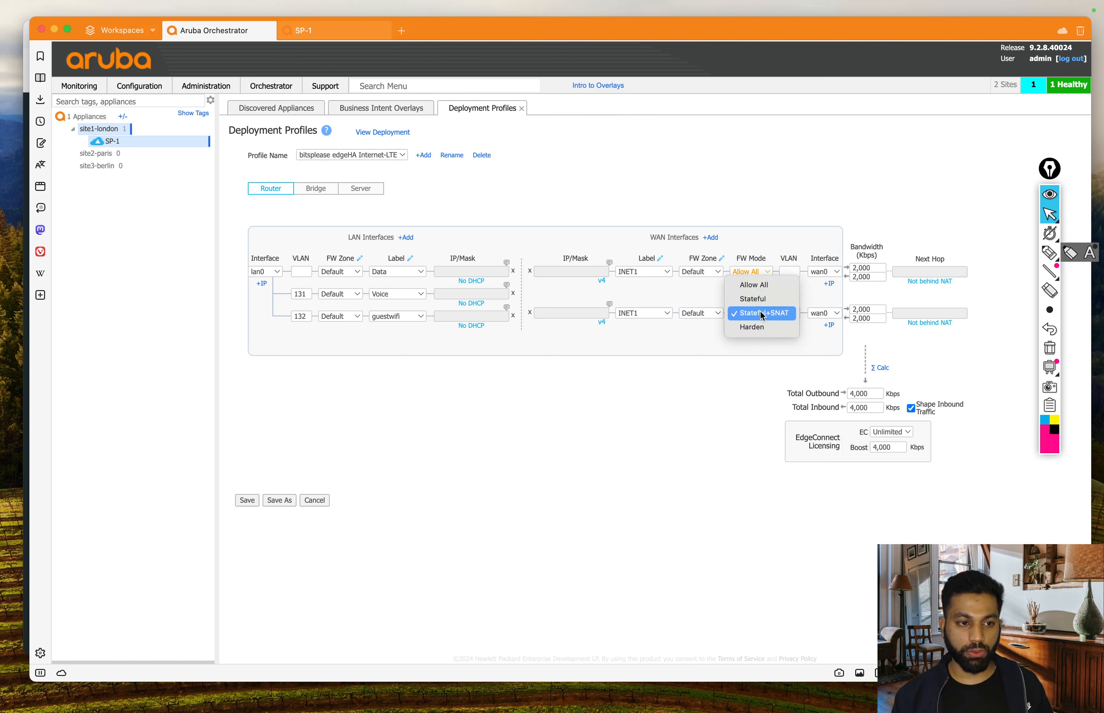
left_click(771, 357)
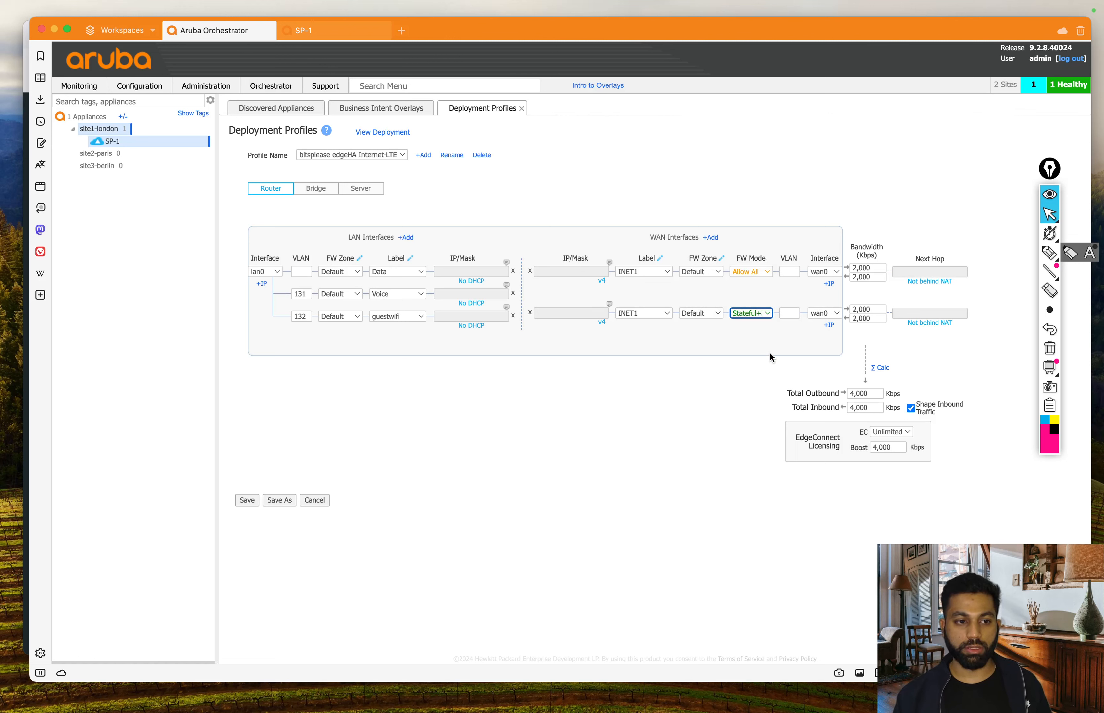
left_click(676, 360)
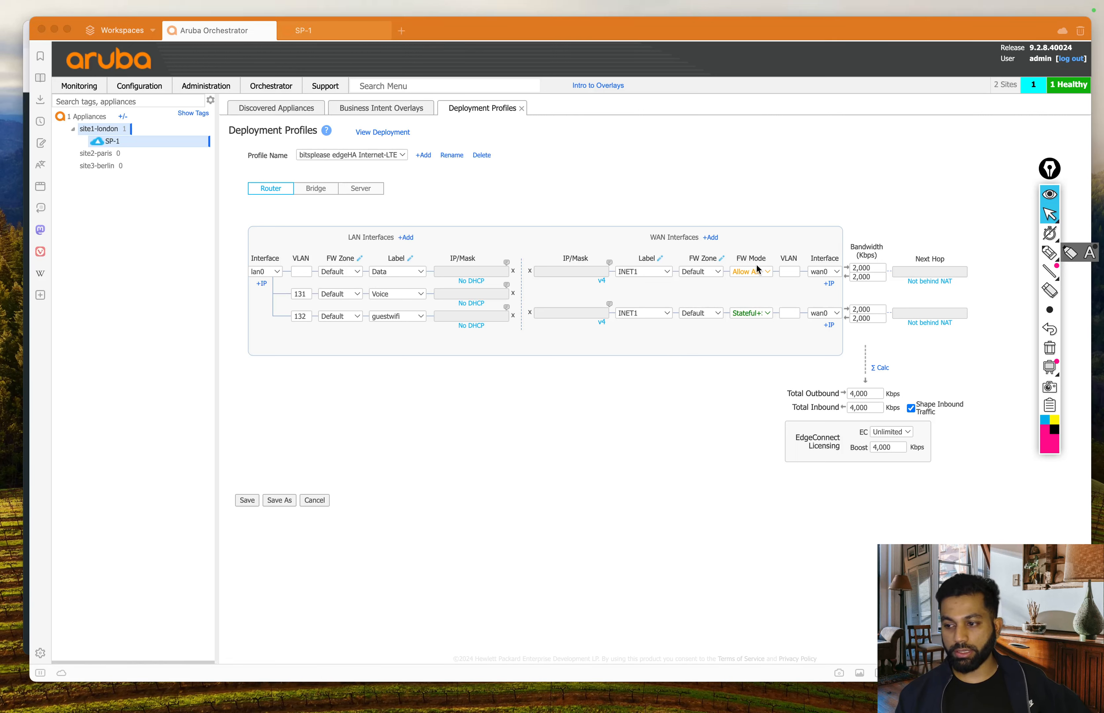
Step: Set the first WAN entry's outbound and inbound bandwidth to 4,000 Kbps each
left_click(855, 268)
left_click(854, 267)
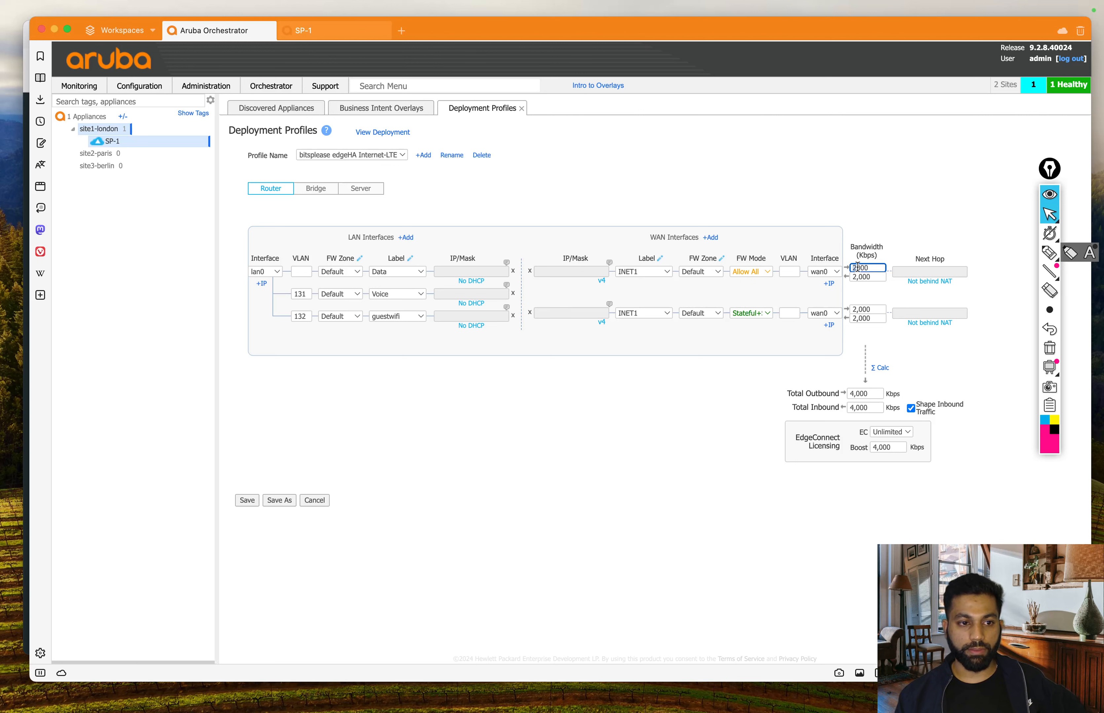
type("4,00")
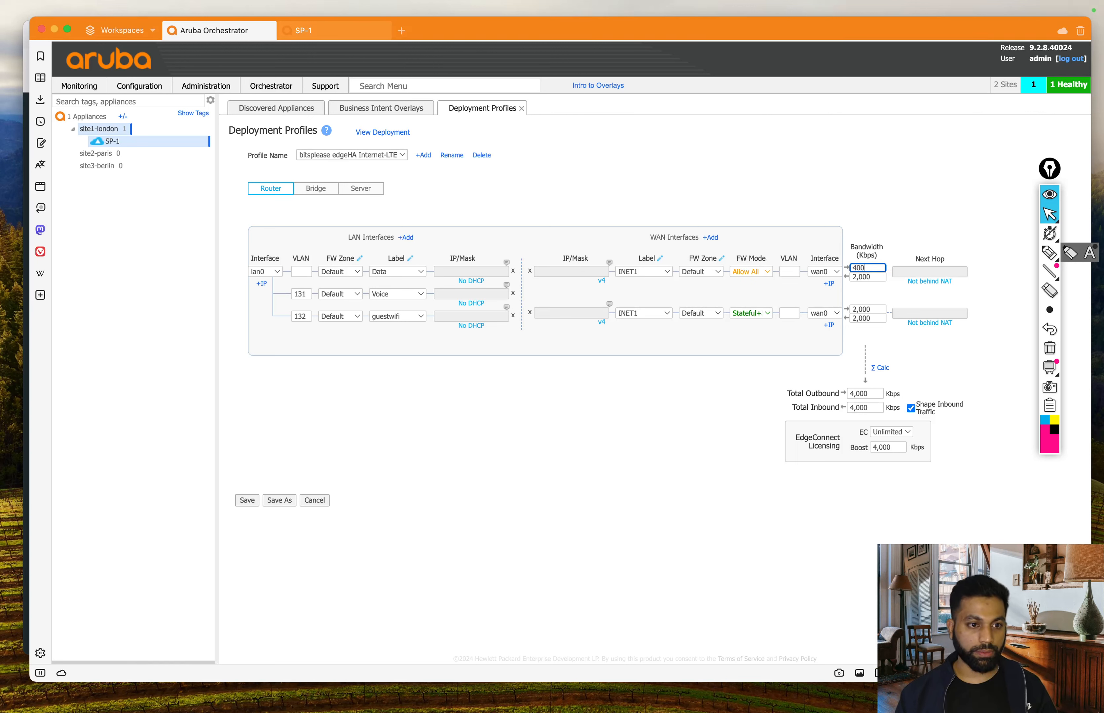
type("0")
key("Tab")
type("0")
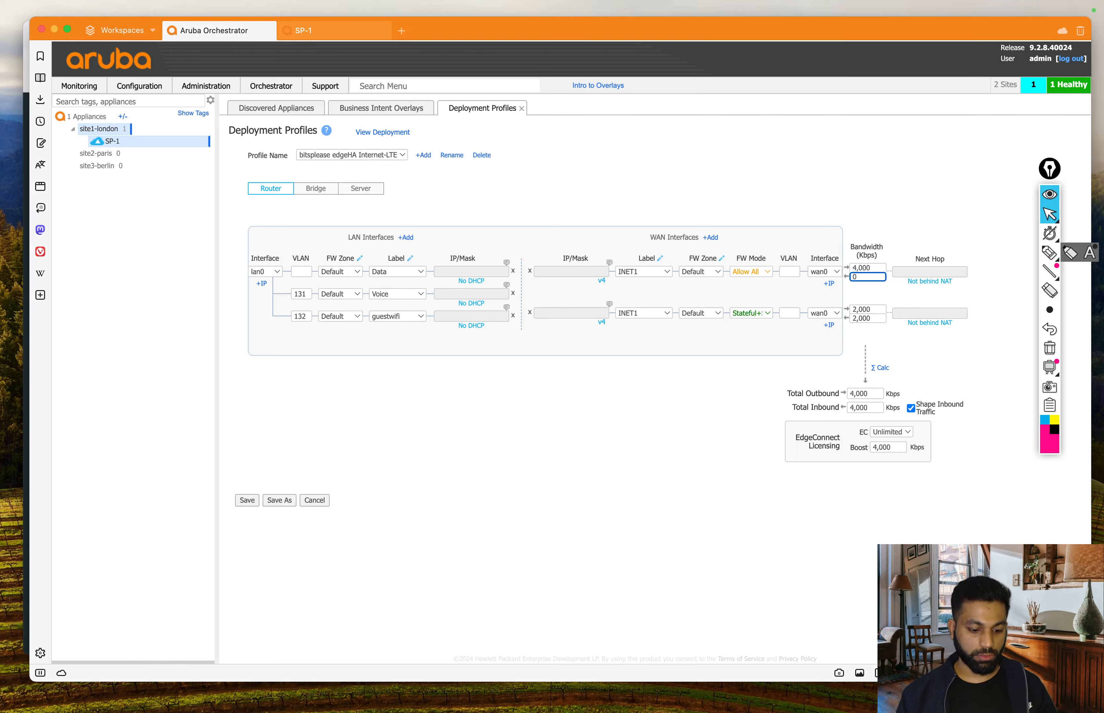
type("4000")
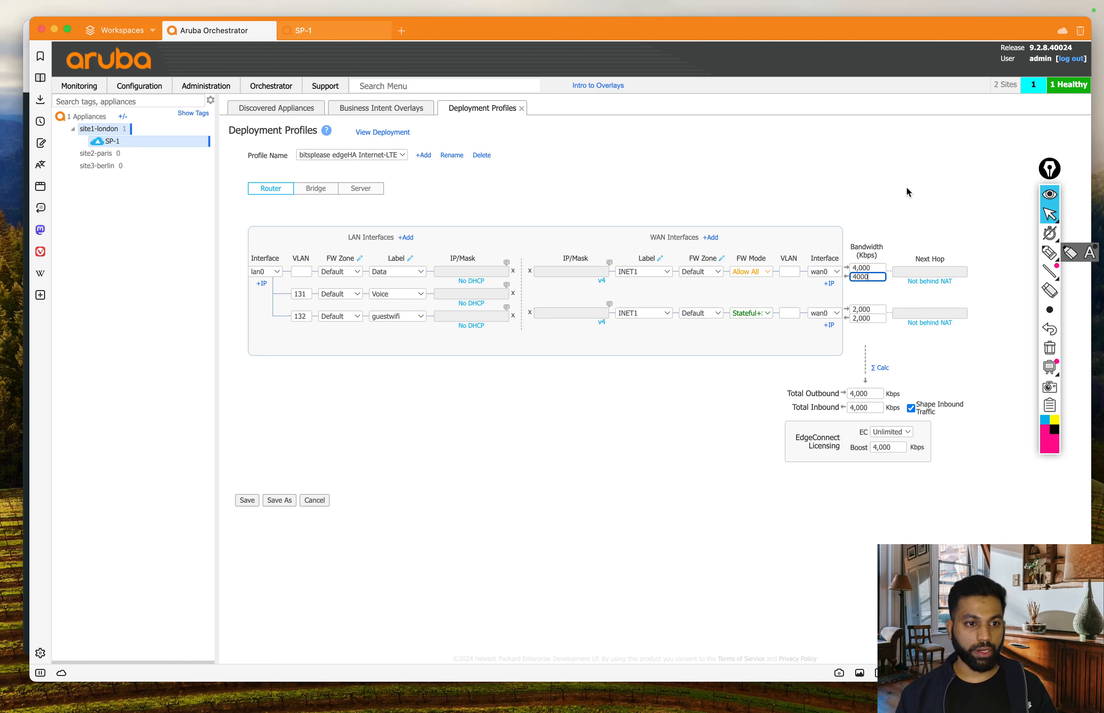
Step: Set the second WAN entry's outbound and inbound bandwidth to 4,000 Kbps each
left_click(874, 309)
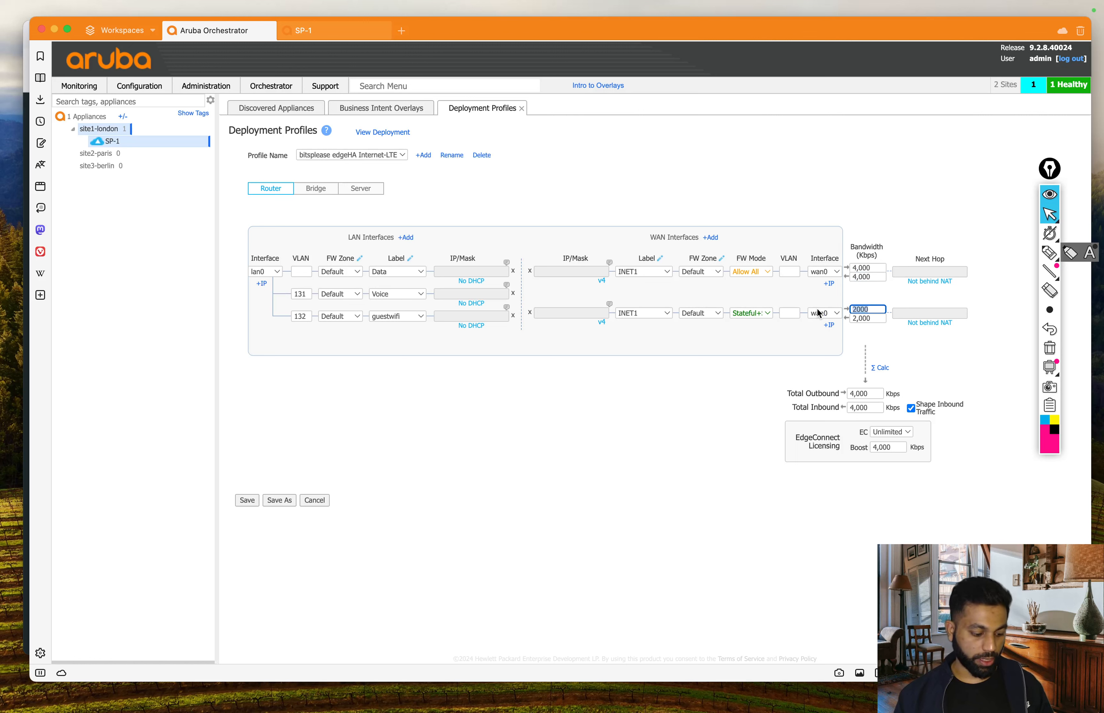
type("4000")
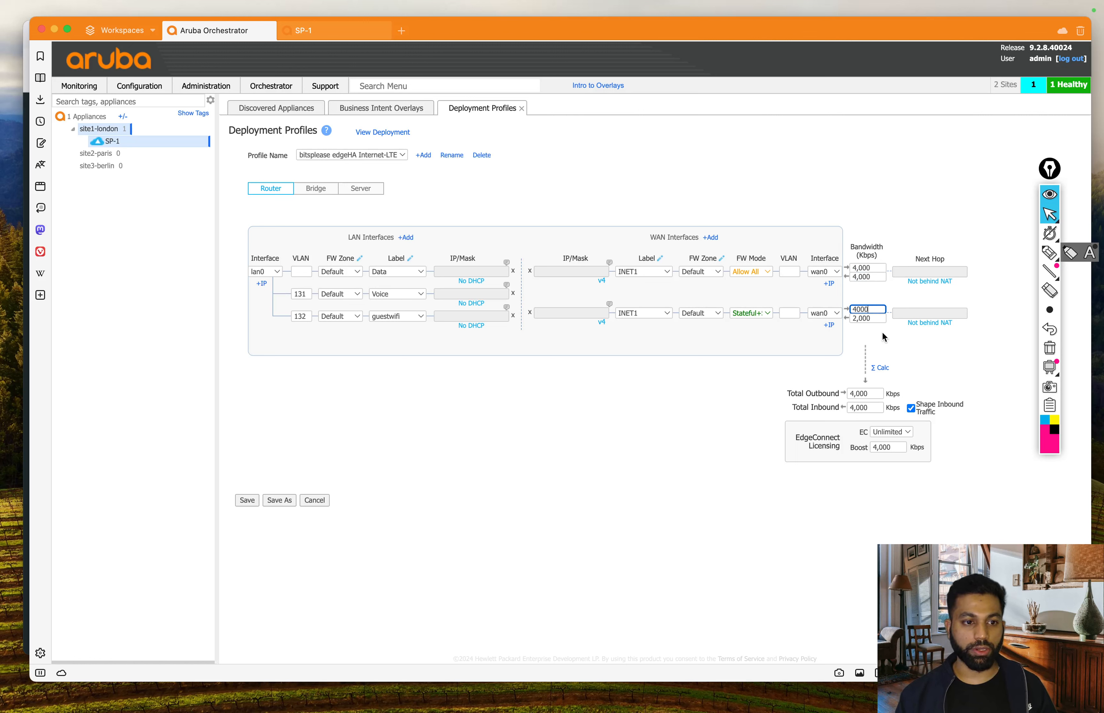
key("Tab")
type("400")
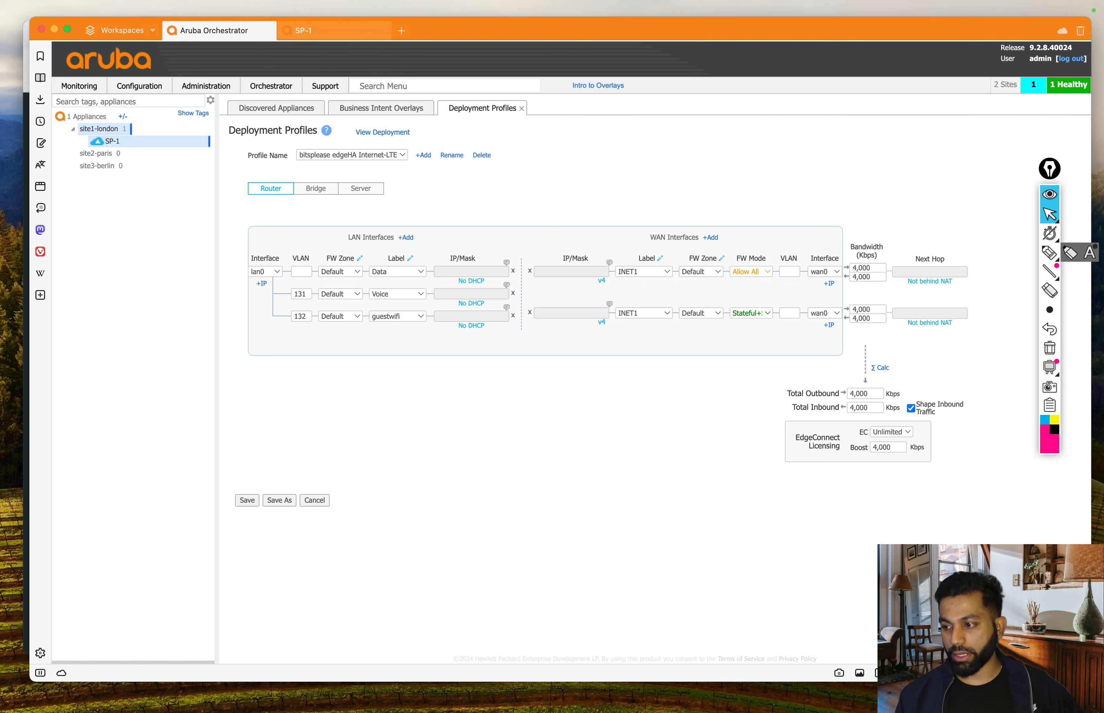
Step: Recalculate the total bandwidth and set the EdgeConnect Boost licensing to 8,000 Kbps
left_click(880, 367)
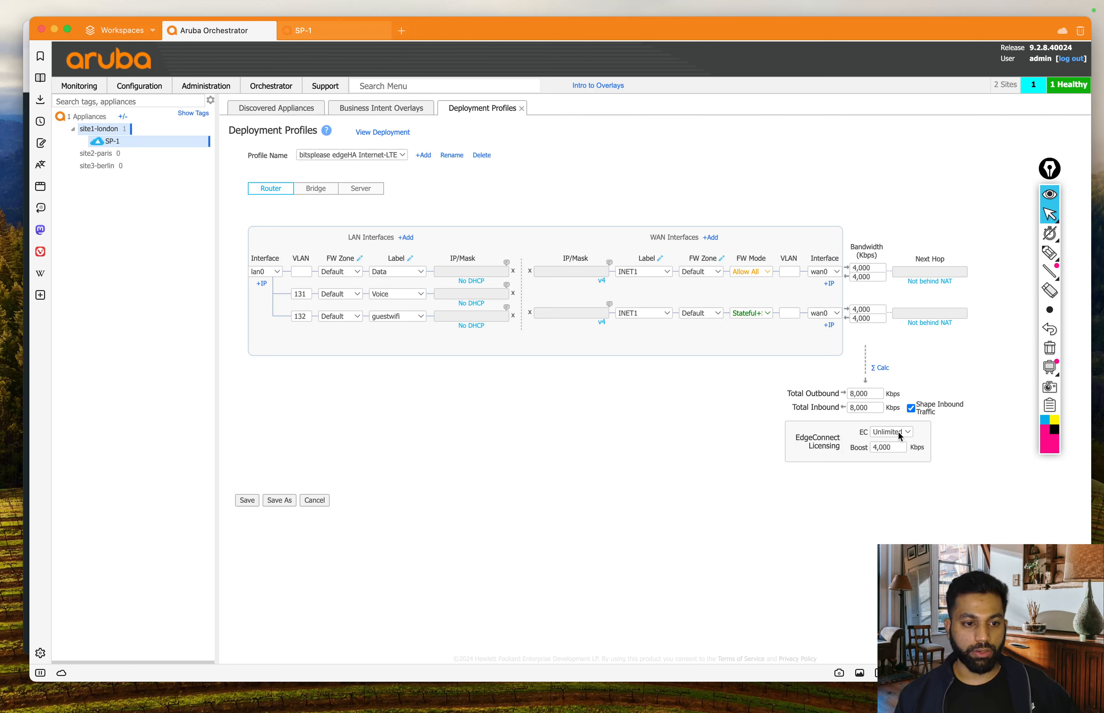
left_click(872, 447)
type("8")
left_click(900, 507)
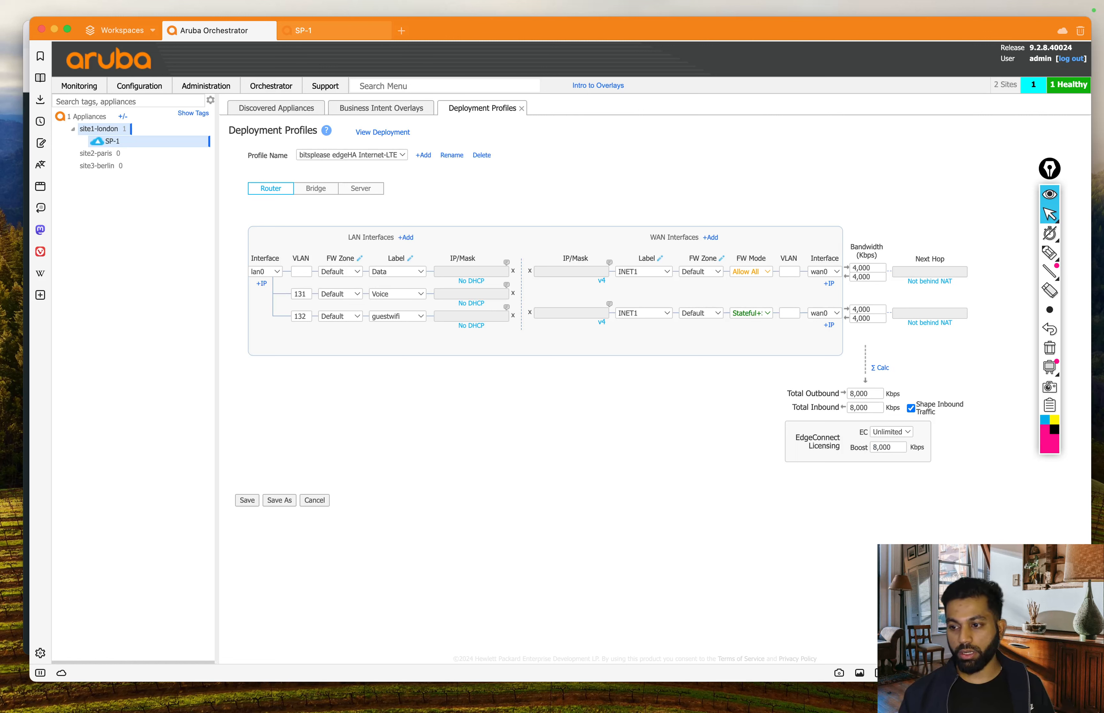
Step: Try to save the configuration as a new deployment profile named bitsplease data center HA
left_click(279, 501)
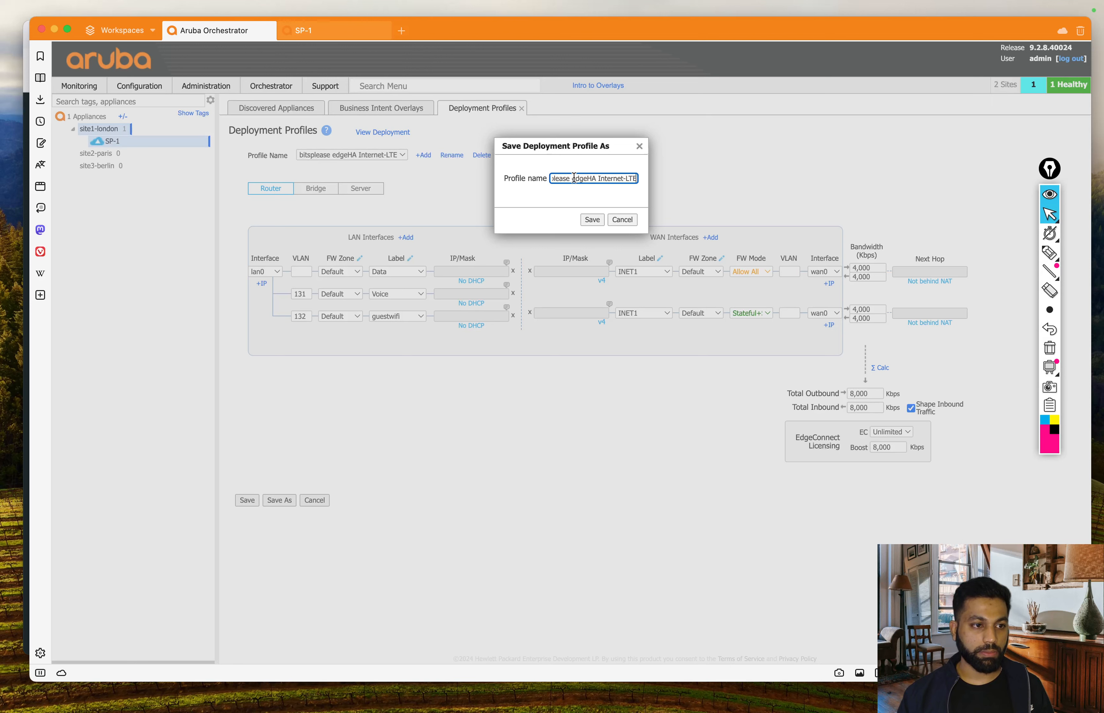
left_click_drag(574, 178, 643, 178)
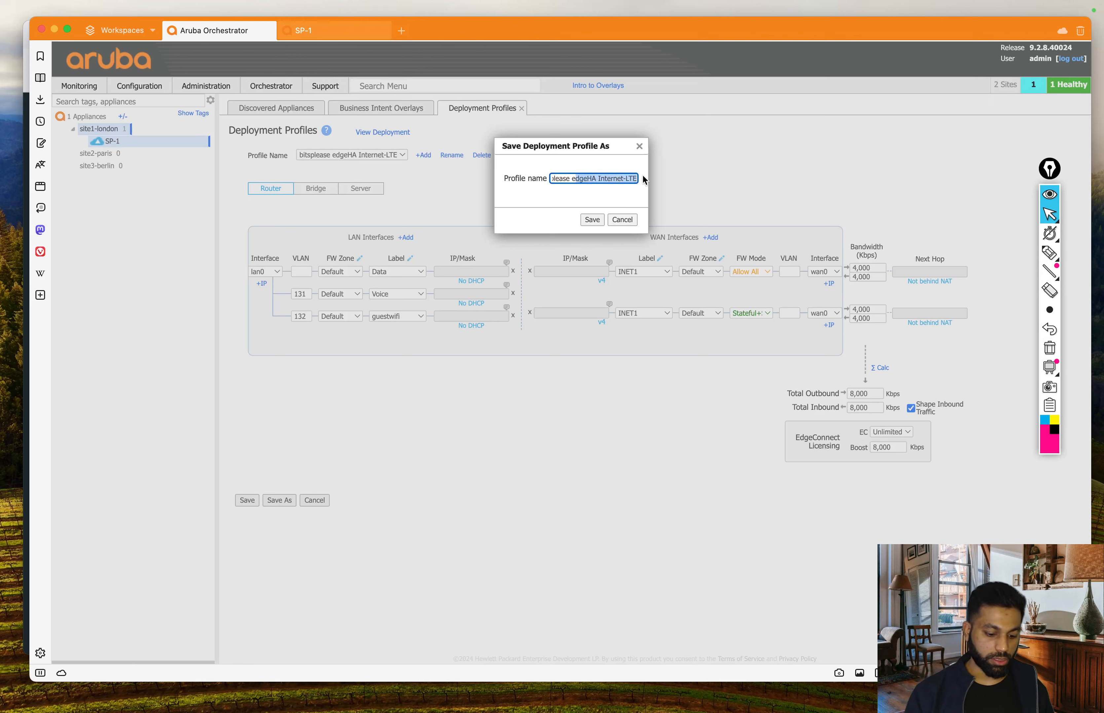
key("BackSpace")
type("data center")
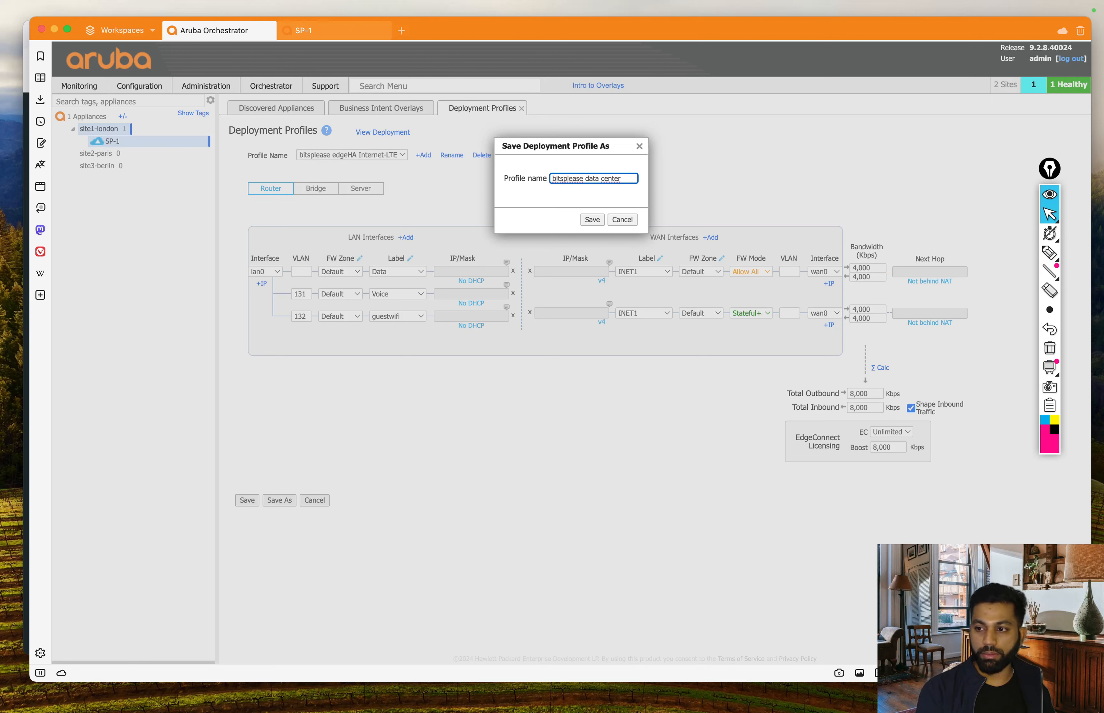
type(" HA")
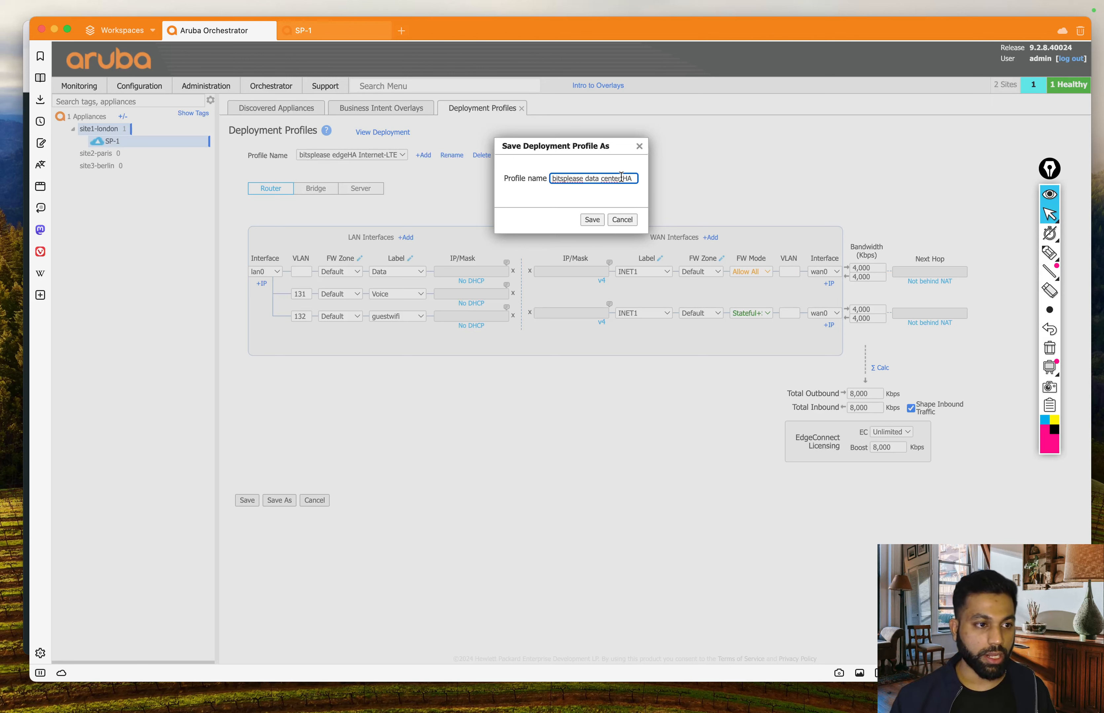
left_click(592, 219)
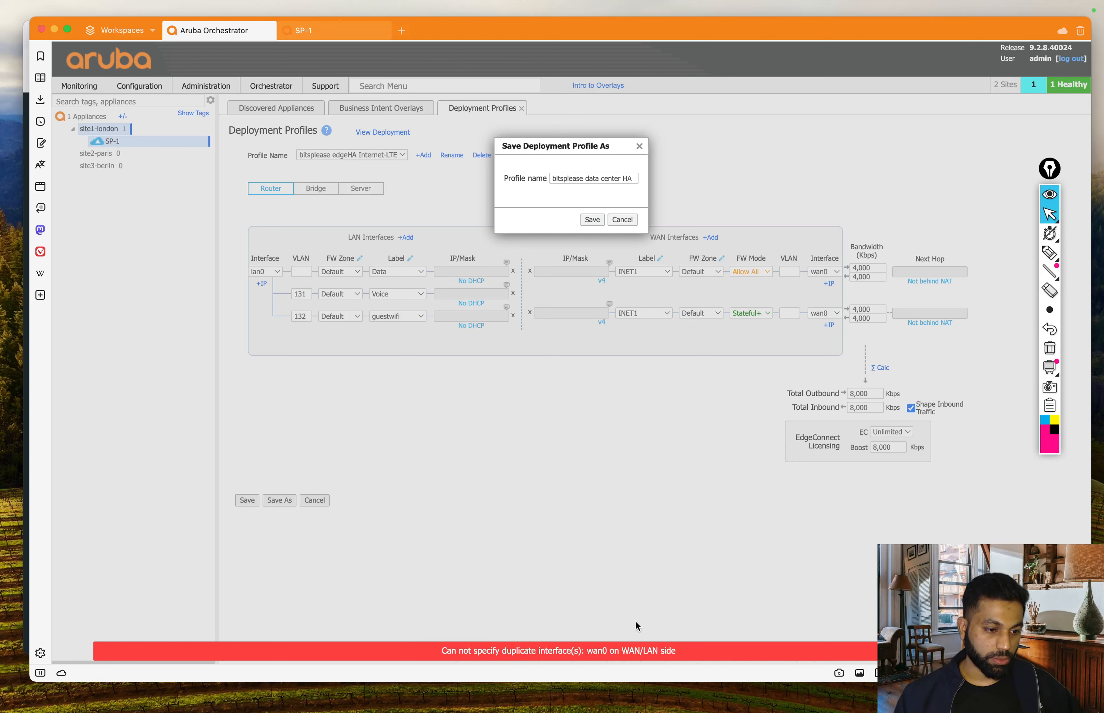
left_click(639, 147)
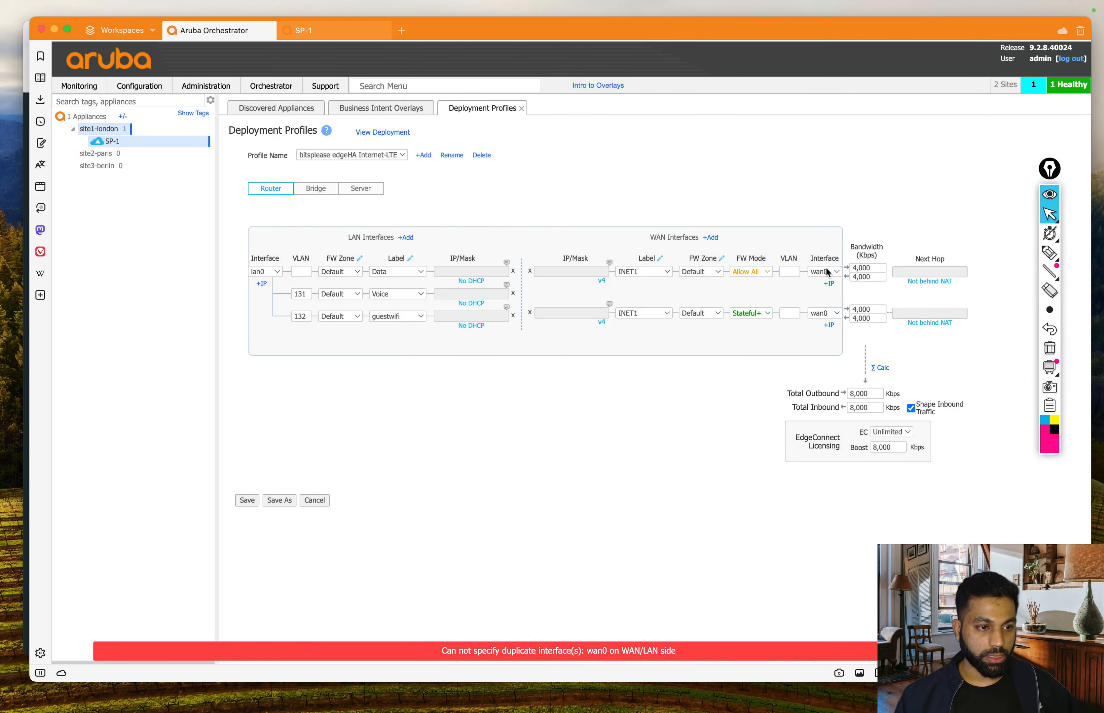
Step: Set the second WAN entry's interface to wan1 and save the configuration as the new profile bitsplease data center HA
left_click(834, 314)
left_click(827, 342)
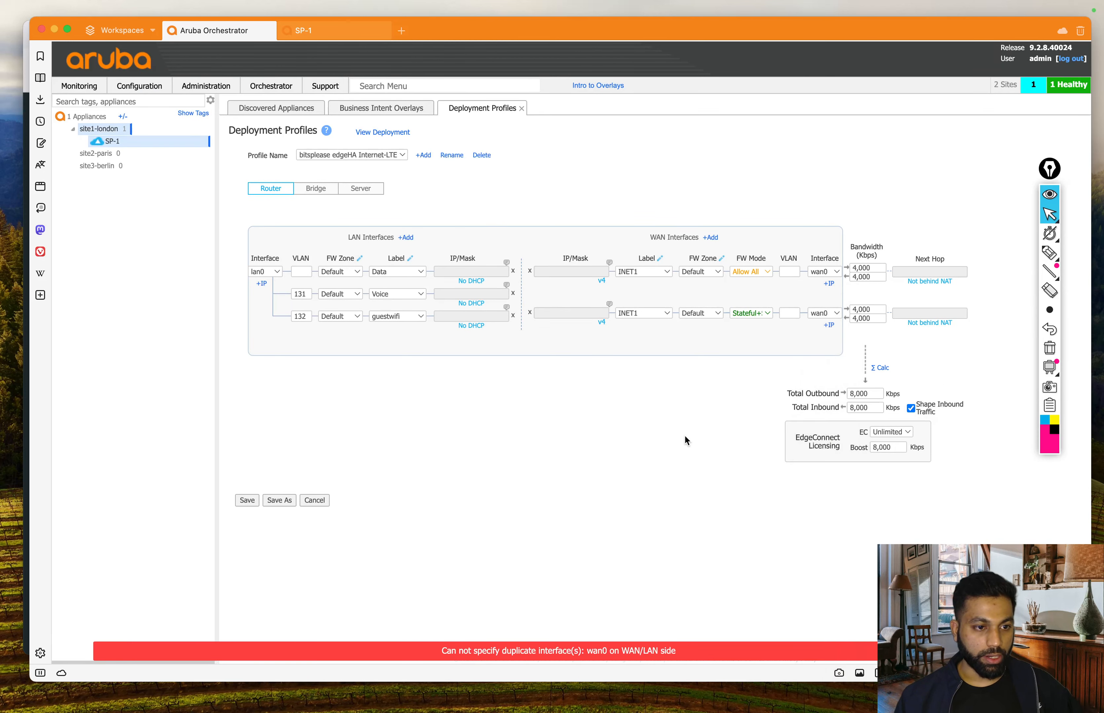
left_click(286, 499)
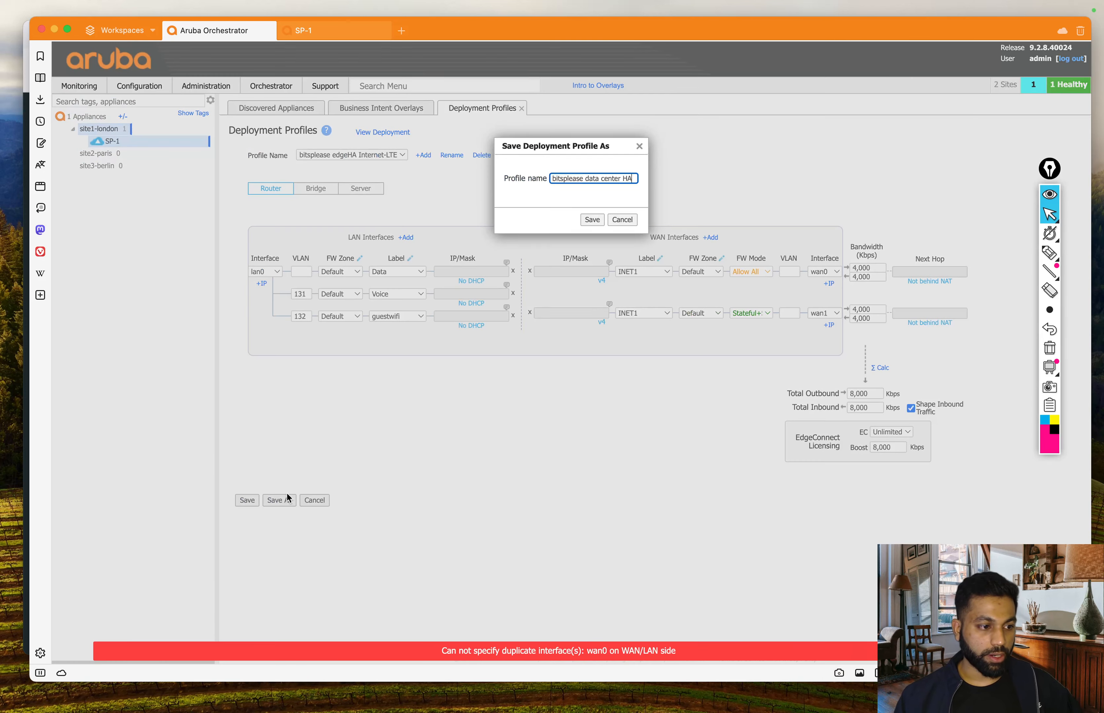
left_click(587, 179)
left_click(592, 219)
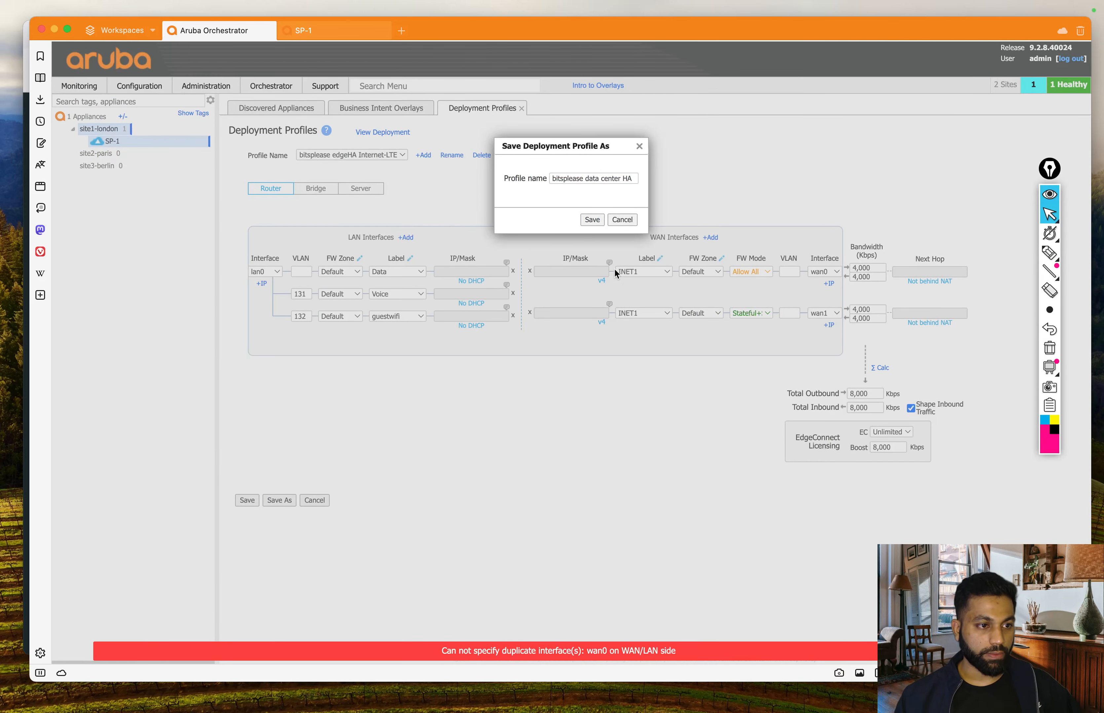
left_click(401, 158)
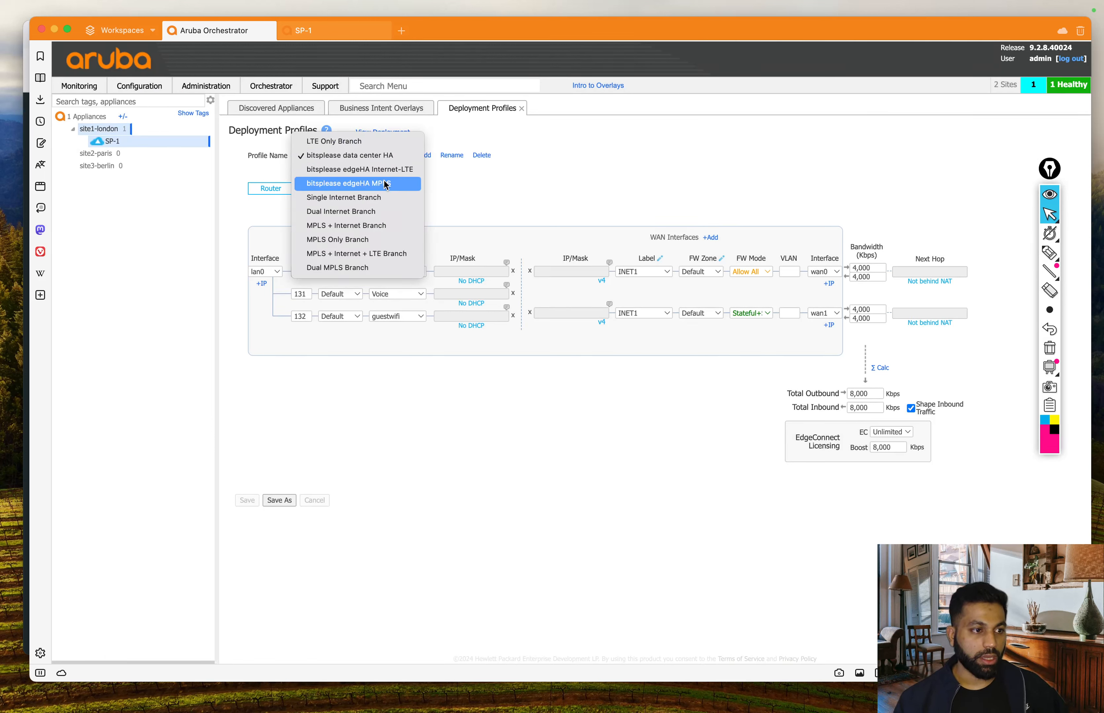
left_click(384, 163)
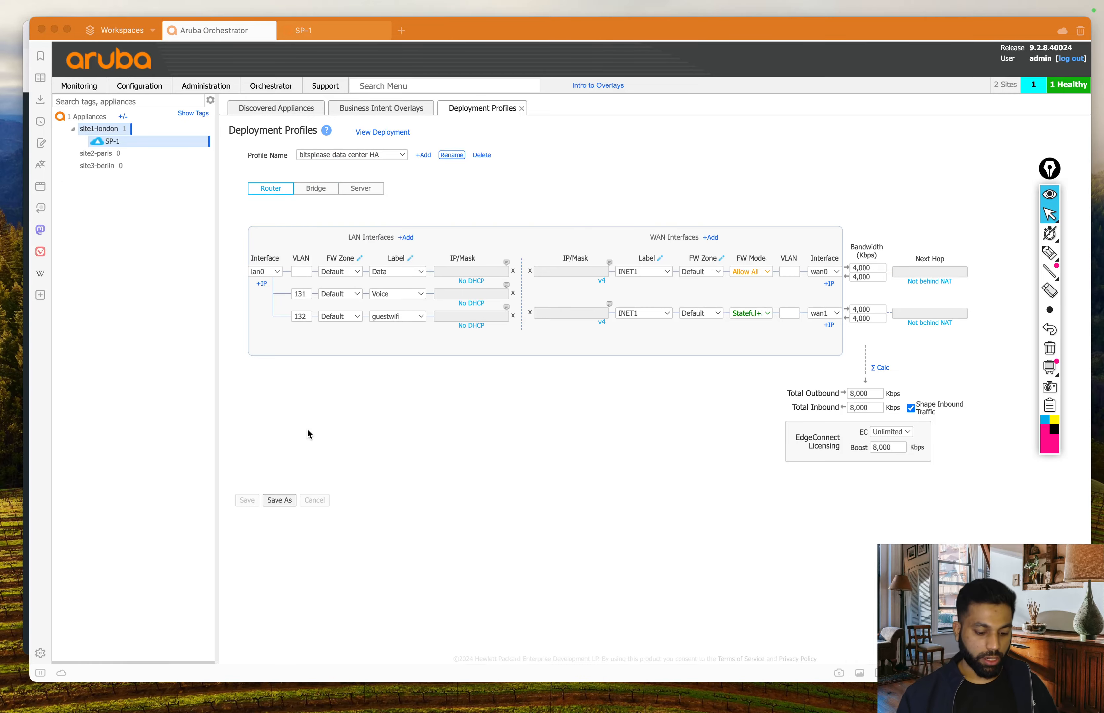
Step: Switch to the MGMT router's terminal console and enter privileged mode with the en command
key("ctrl+Up")
left_click(261, 433)
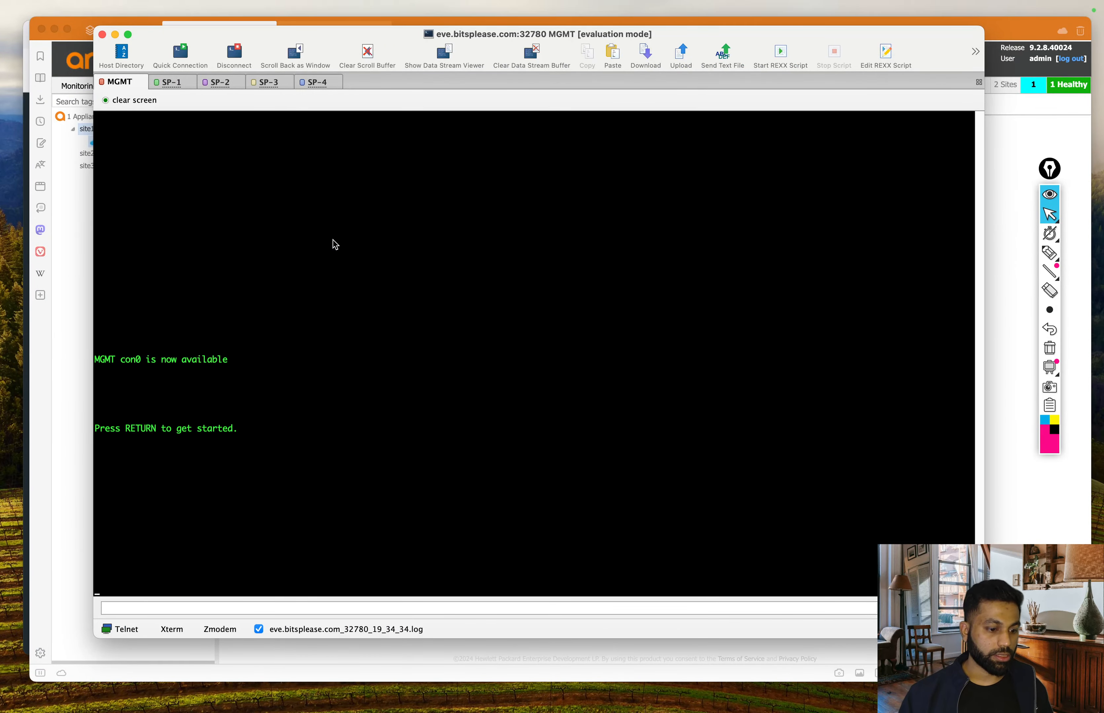
key("Return")
key("Return")
key("Return")
key("Return")
key("Return")
type("en")
key("Return")
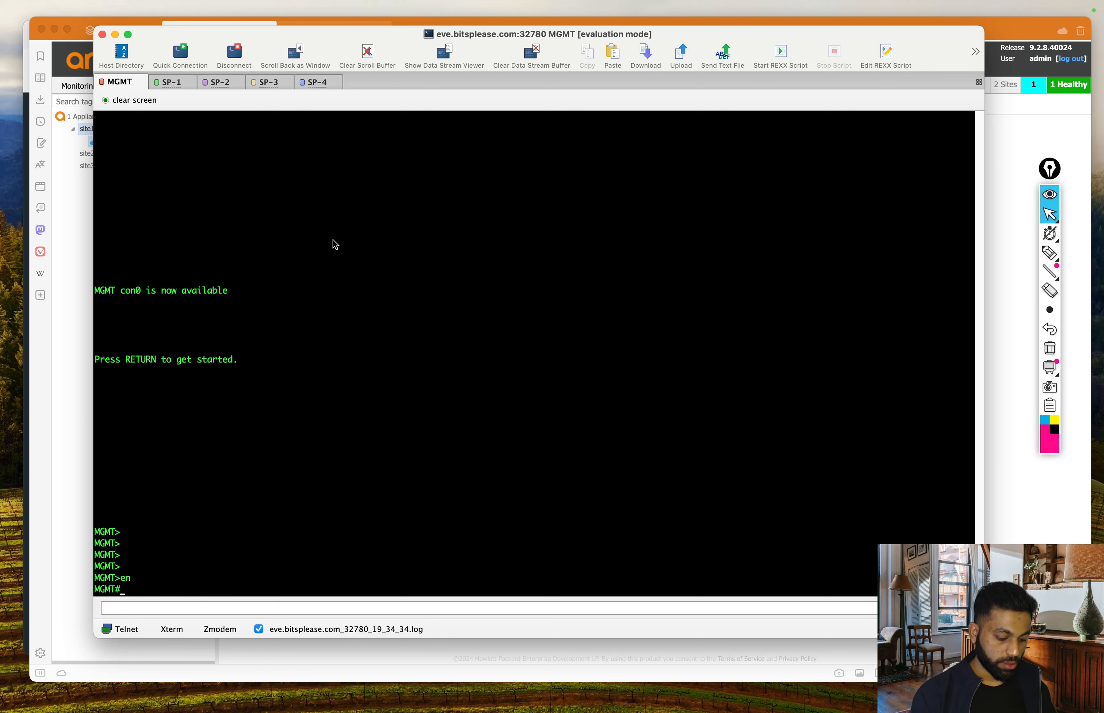
Step: List the MGMT router's DHCP bindings with show ip dhcp bi and examine the leases for 192.168.1.5 through 192.168.1.8
type("sho wip dhc")
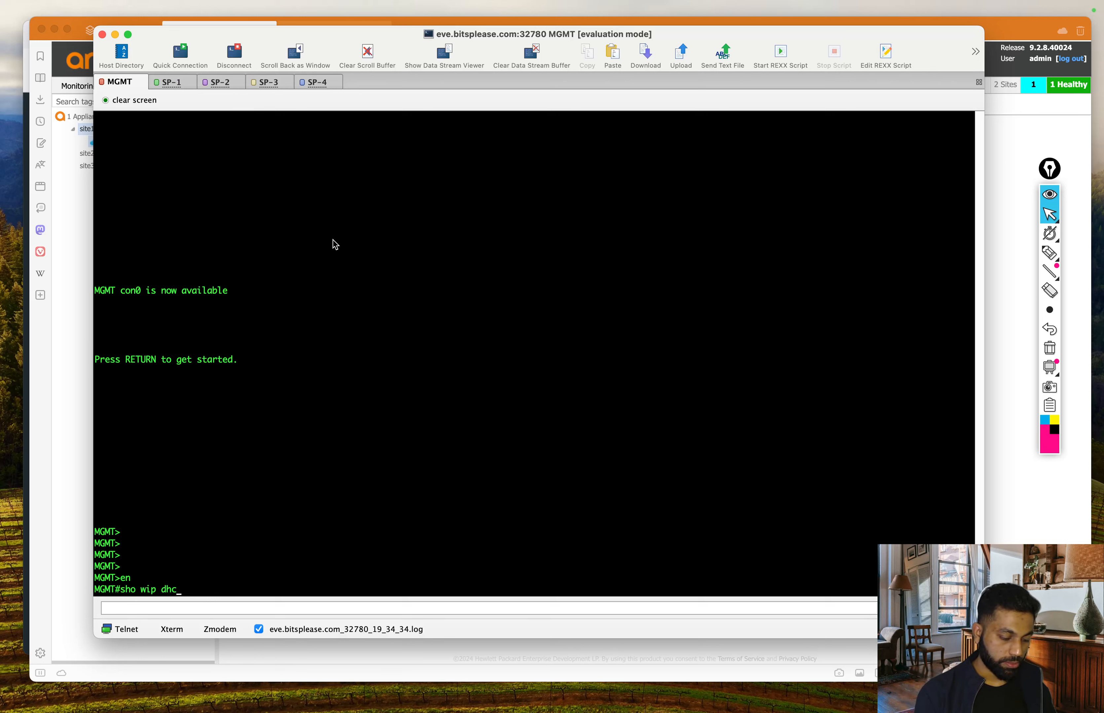
key("Tab")
key("BackSpace")
key("BackSpace")
key("BackSpace")
key("BackSpace")
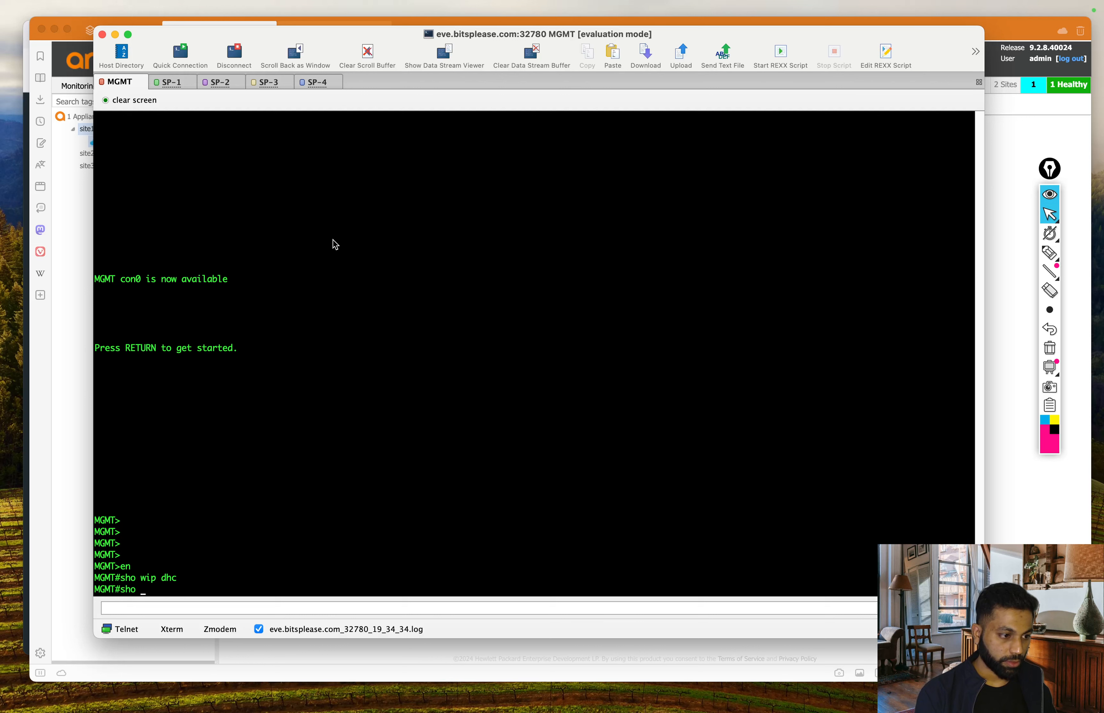
type("dhcp")
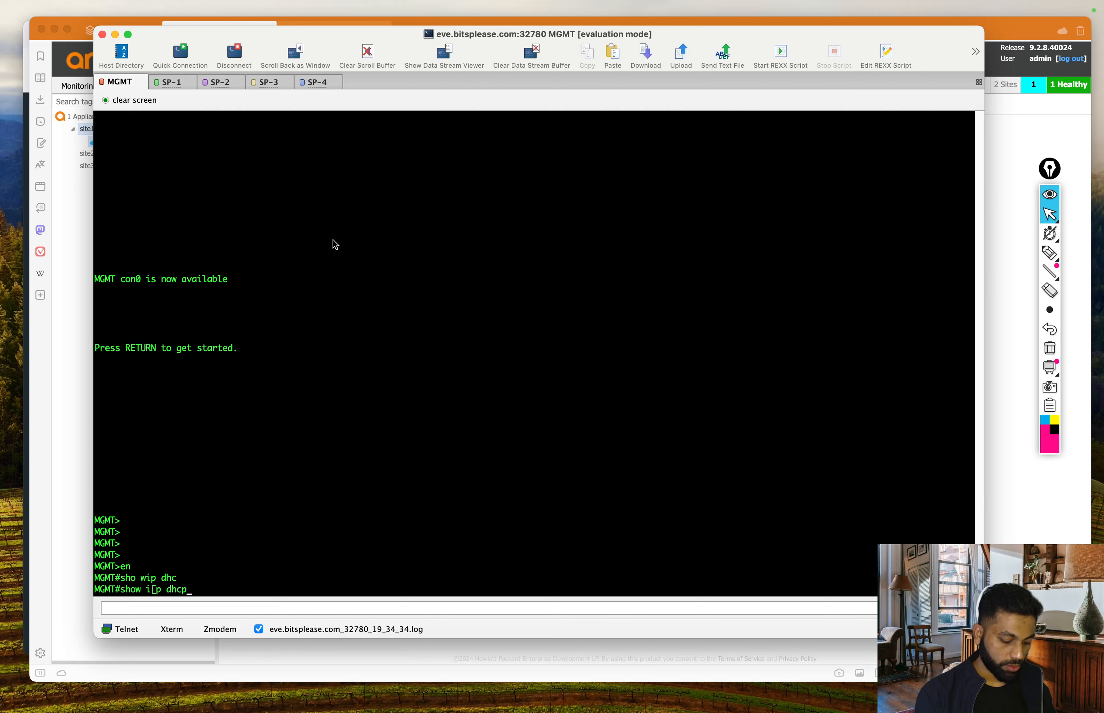
type(" bi")
key("Return")
key("Up")
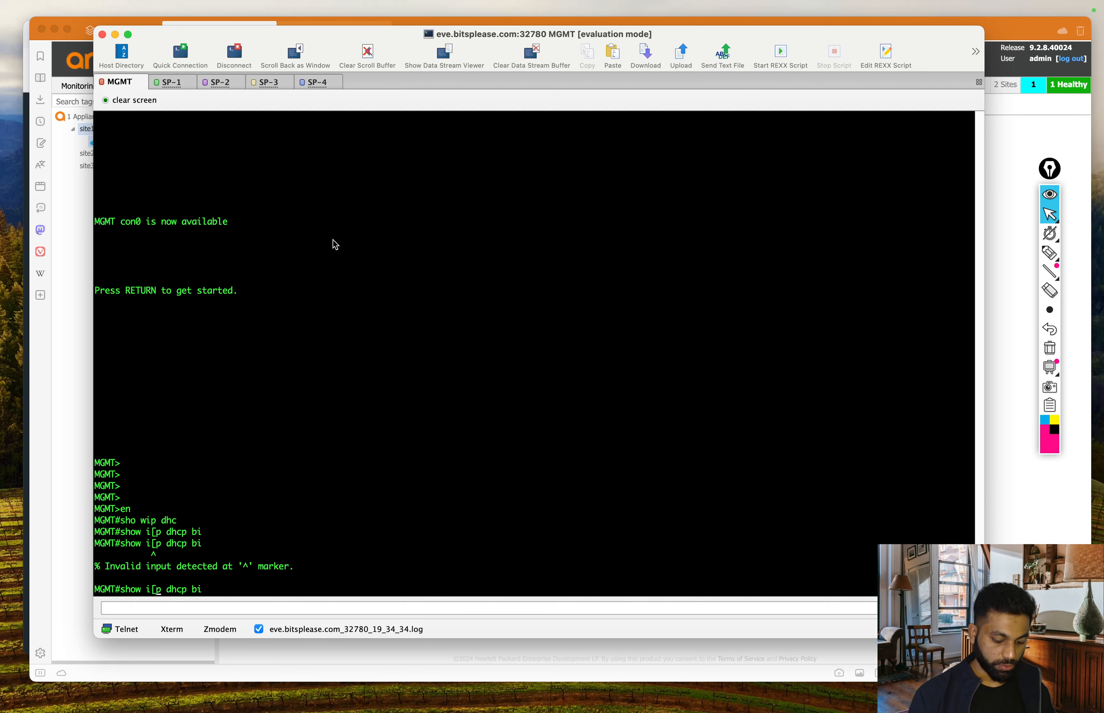
key("BackSpace")
key("Return")
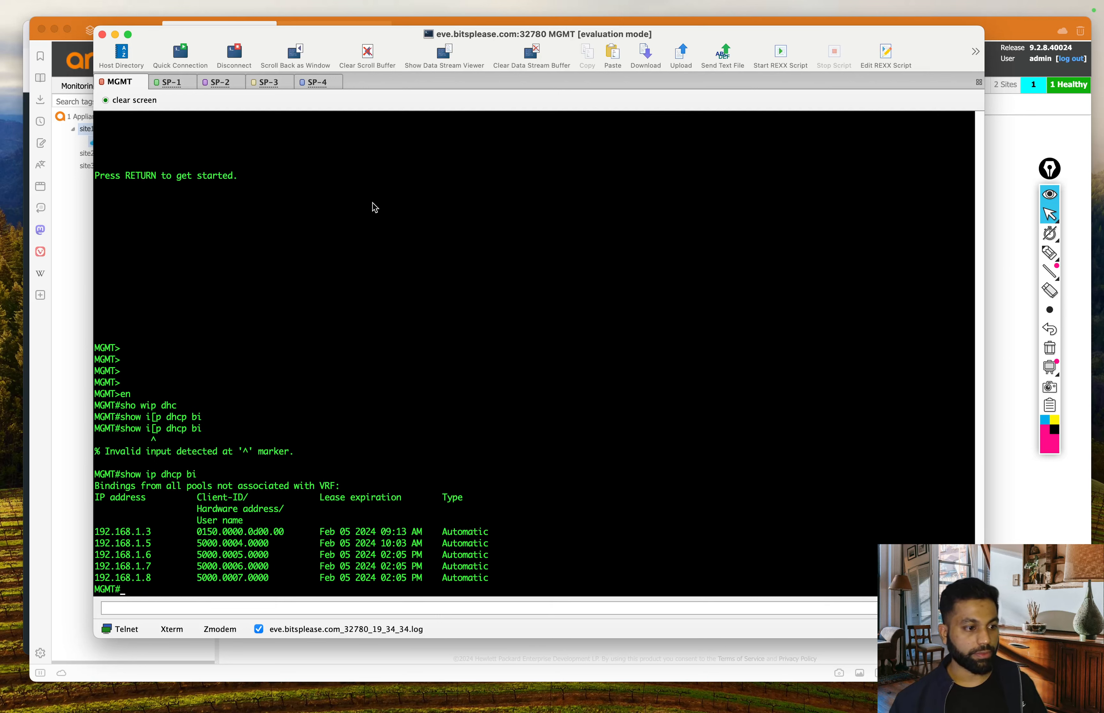
left_click_drag(143, 546, 530, 547)
left_click(535, 477)
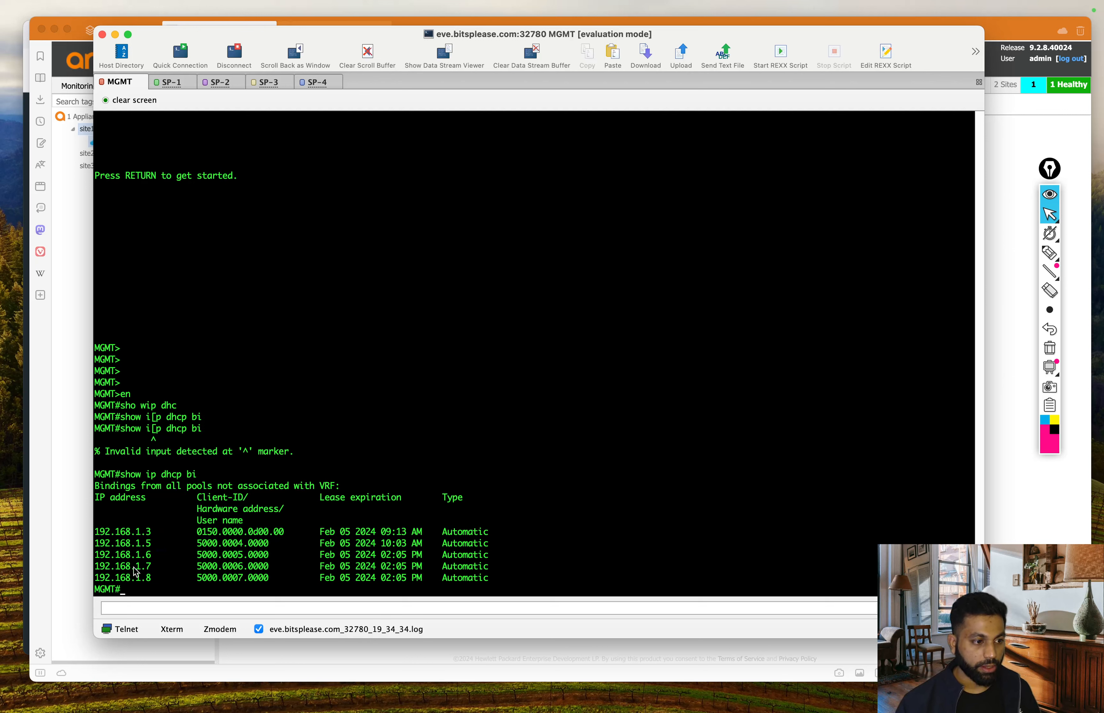
left_click_drag(133, 563, 505, 579)
left_click(530, 514)
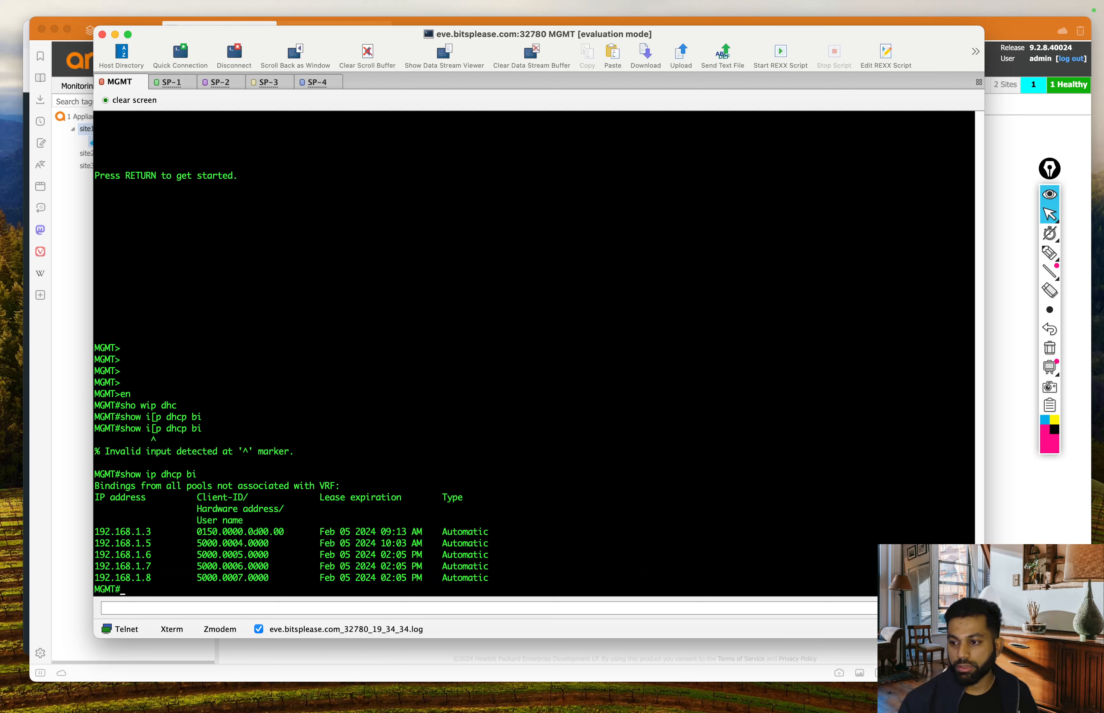
Step: Switch to the mgmt Windows desktop, reposition its window and enlarge it
key("super+Tab")
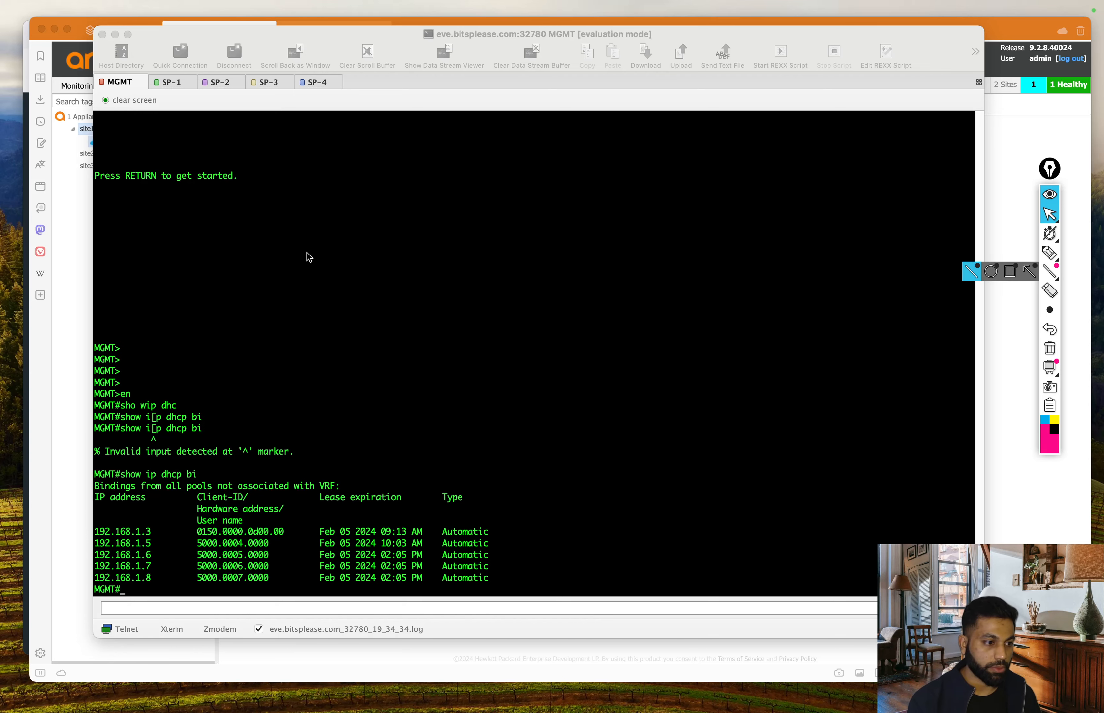
key("ctrl+Up")
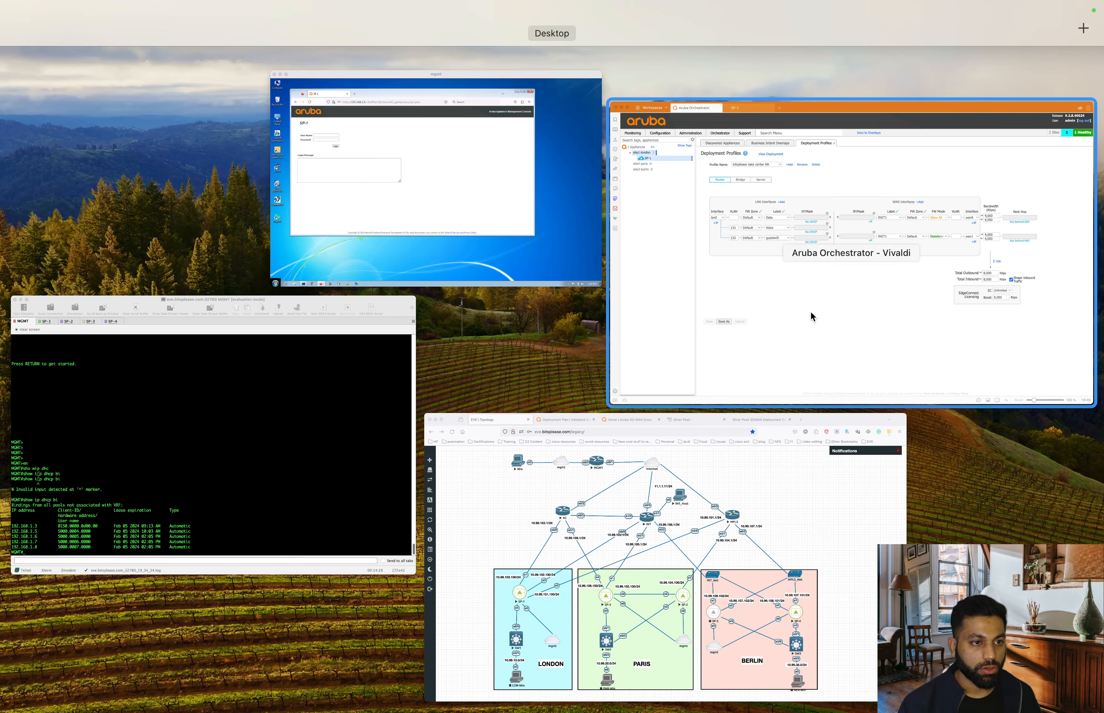
left_click(434, 206)
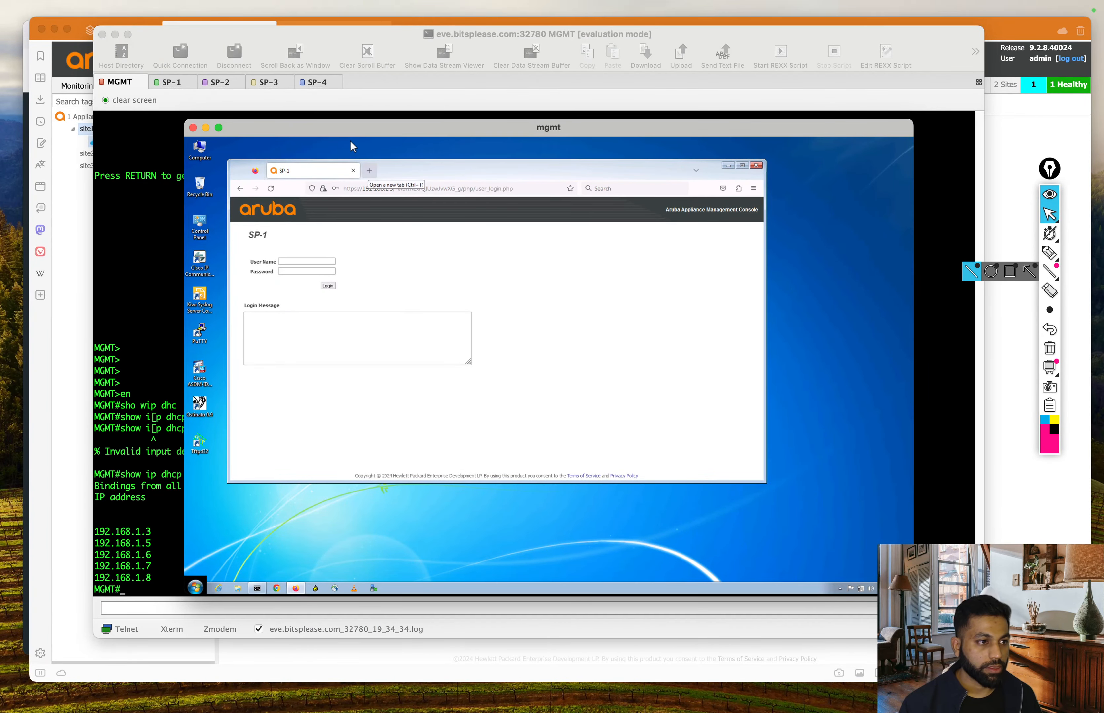
left_click_drag(353, 128, 234, 57)
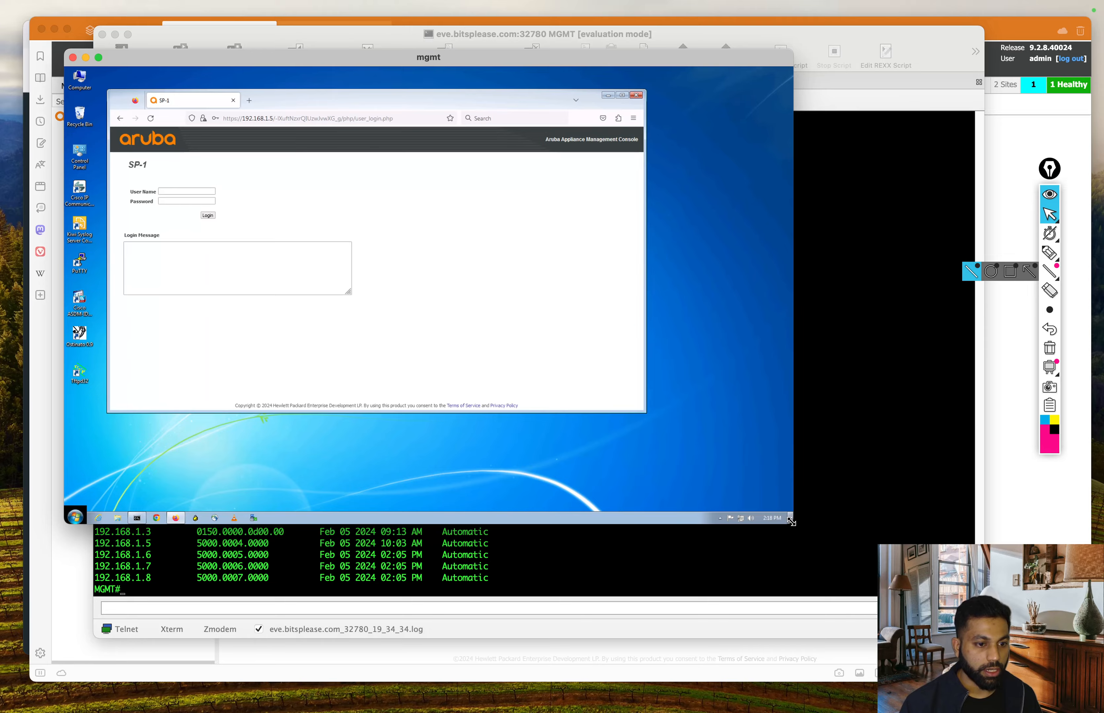
left_click_drag(791, 522, 956, 627)
left_click(290, 108)
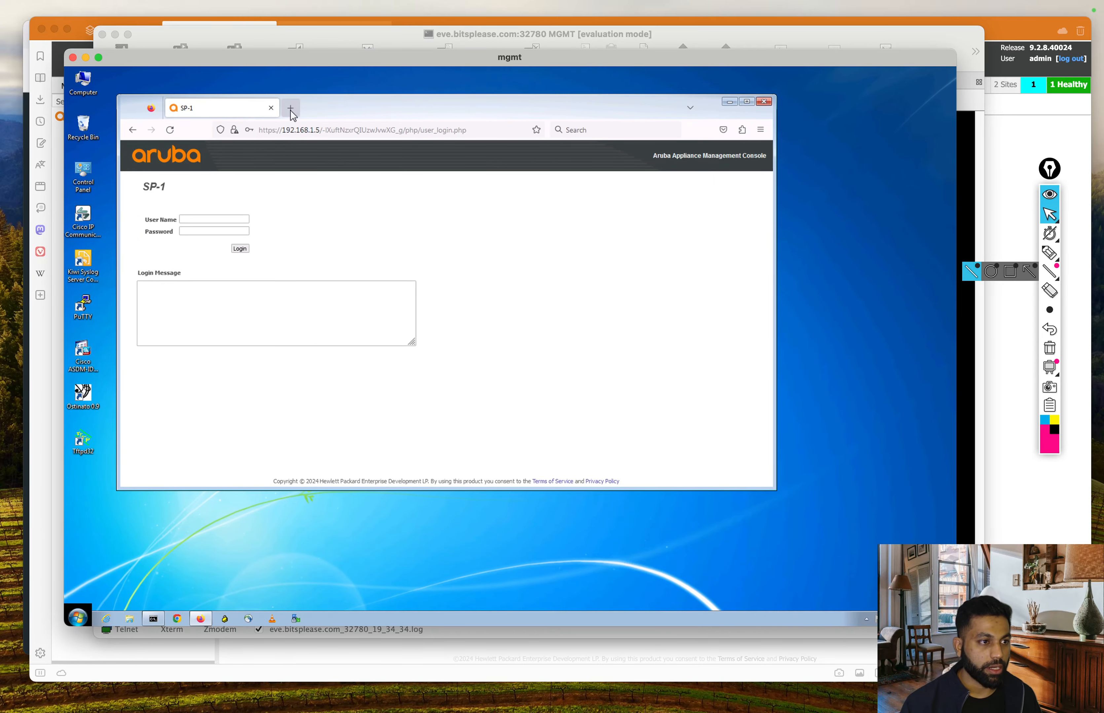
left_click(315, 130)
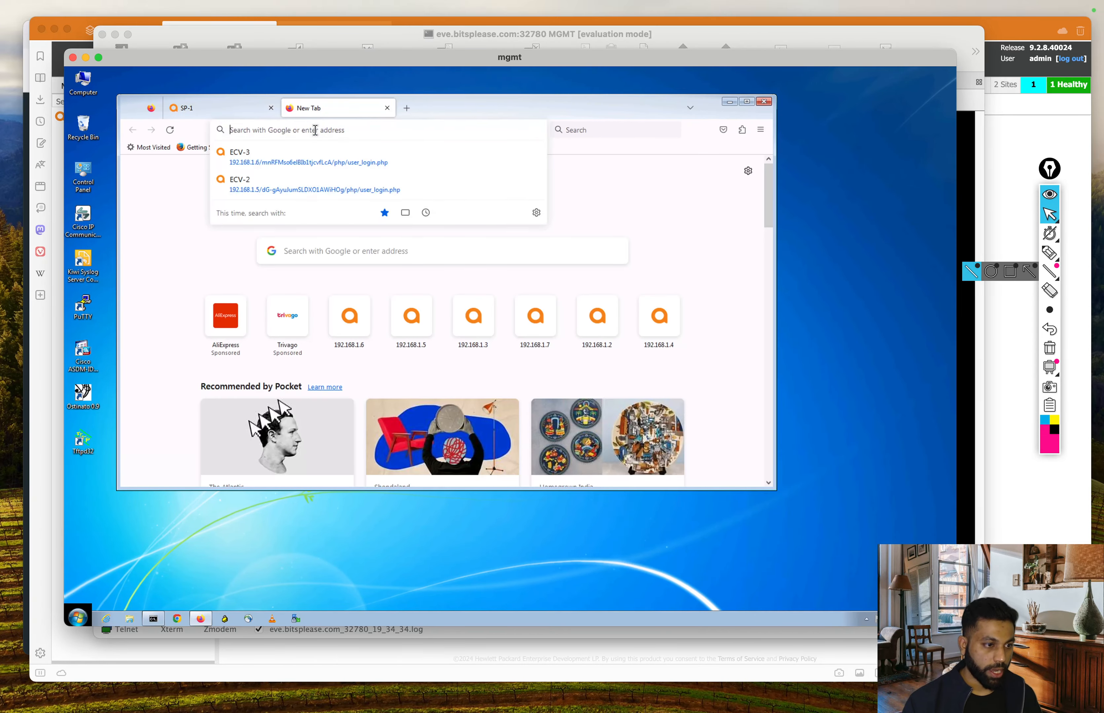
type("http")
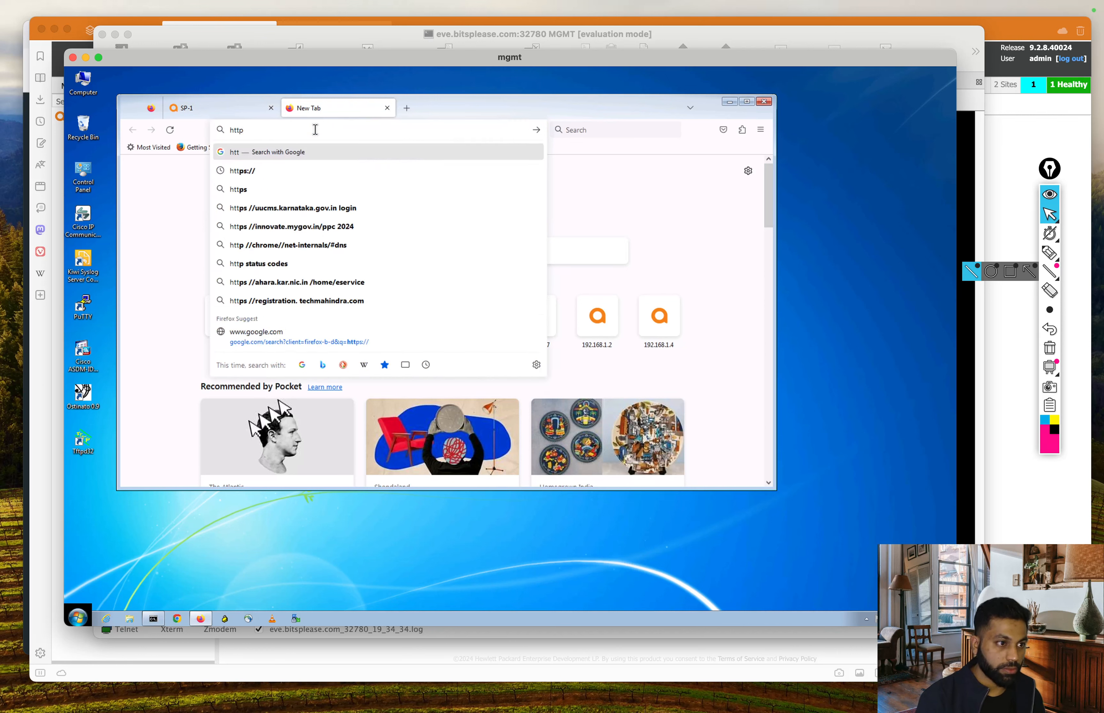
type("s://19")
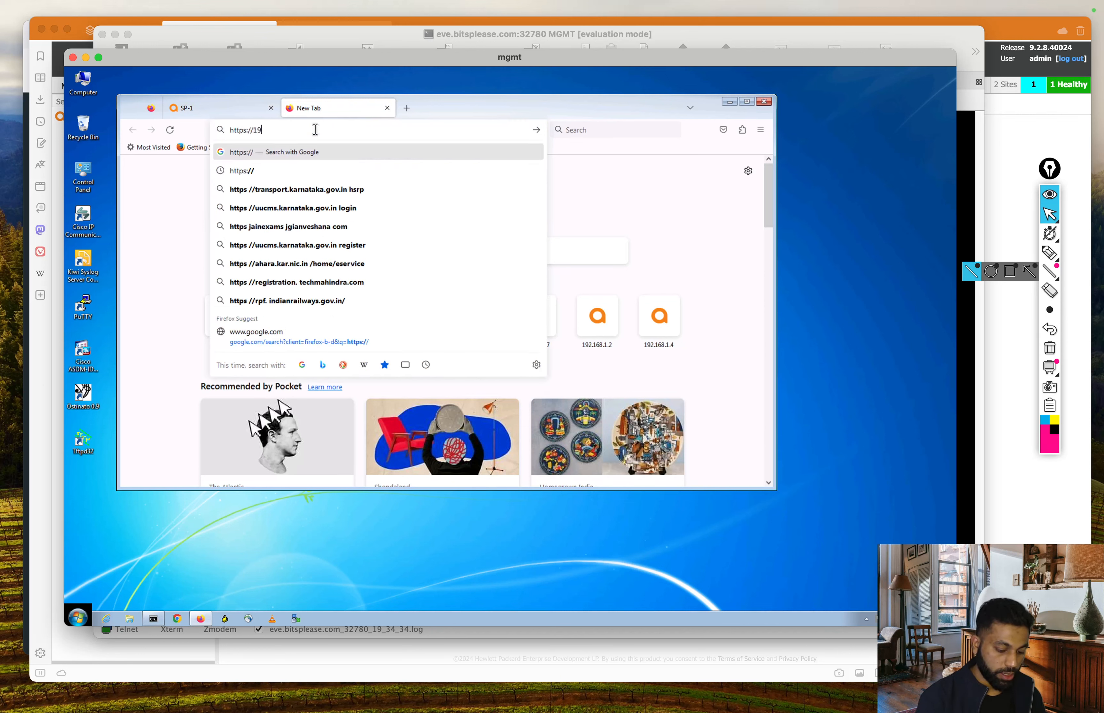
type("2.168.1.")
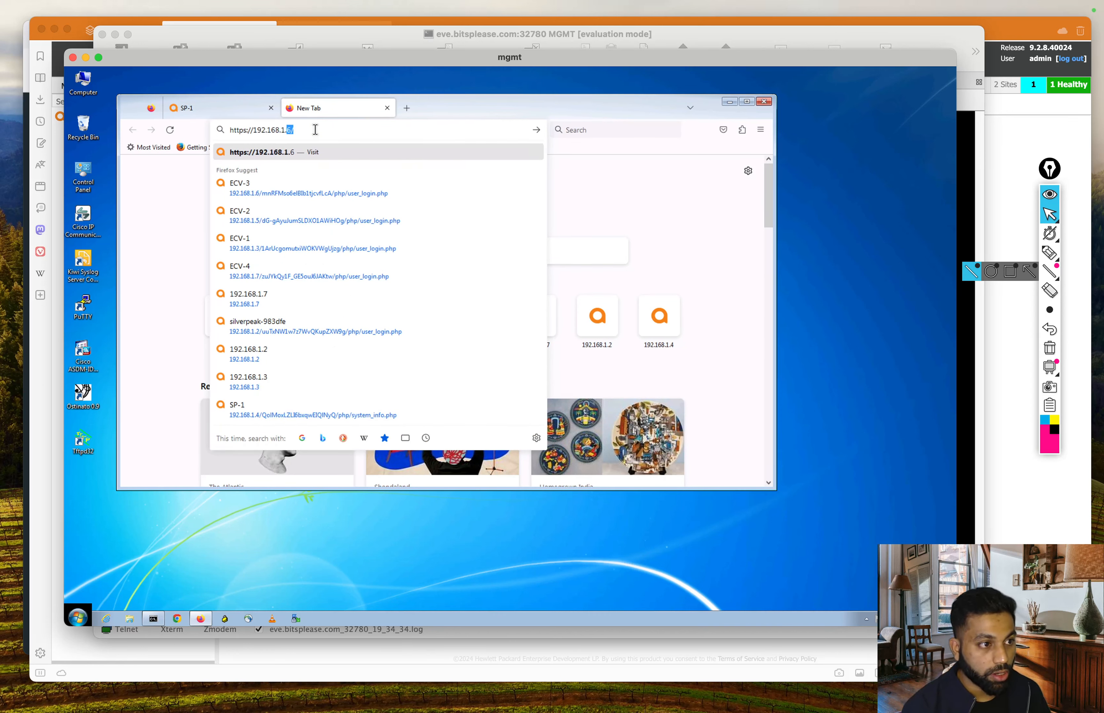
type("6/")
key("Return")
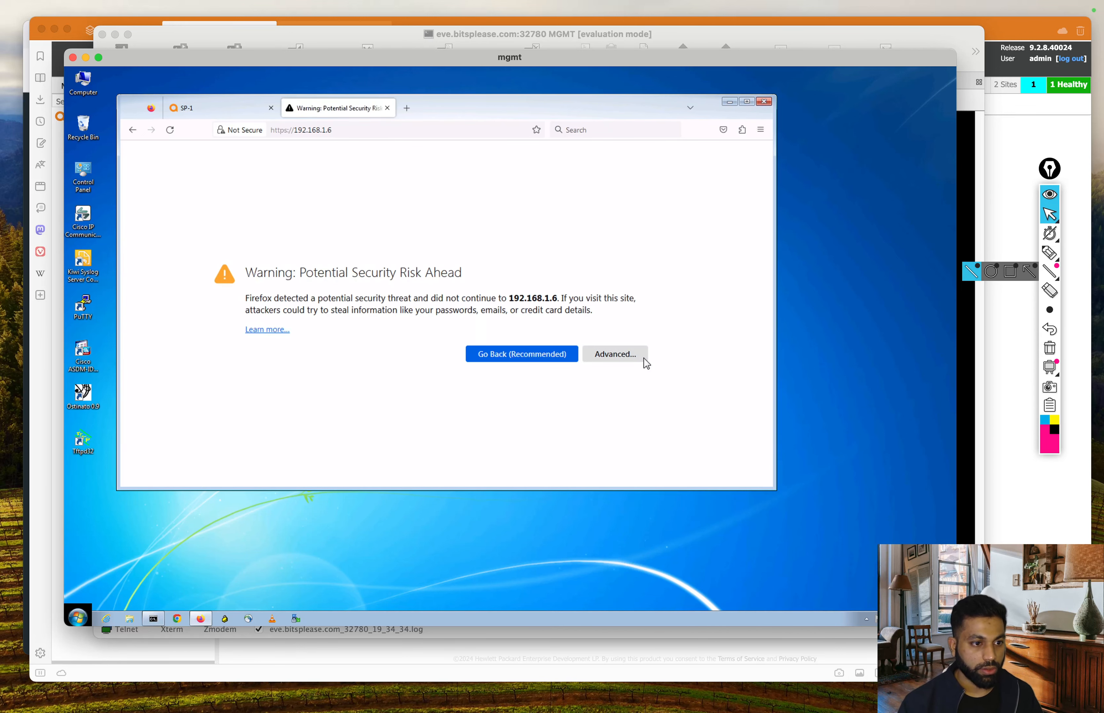
left_click(593, 349)
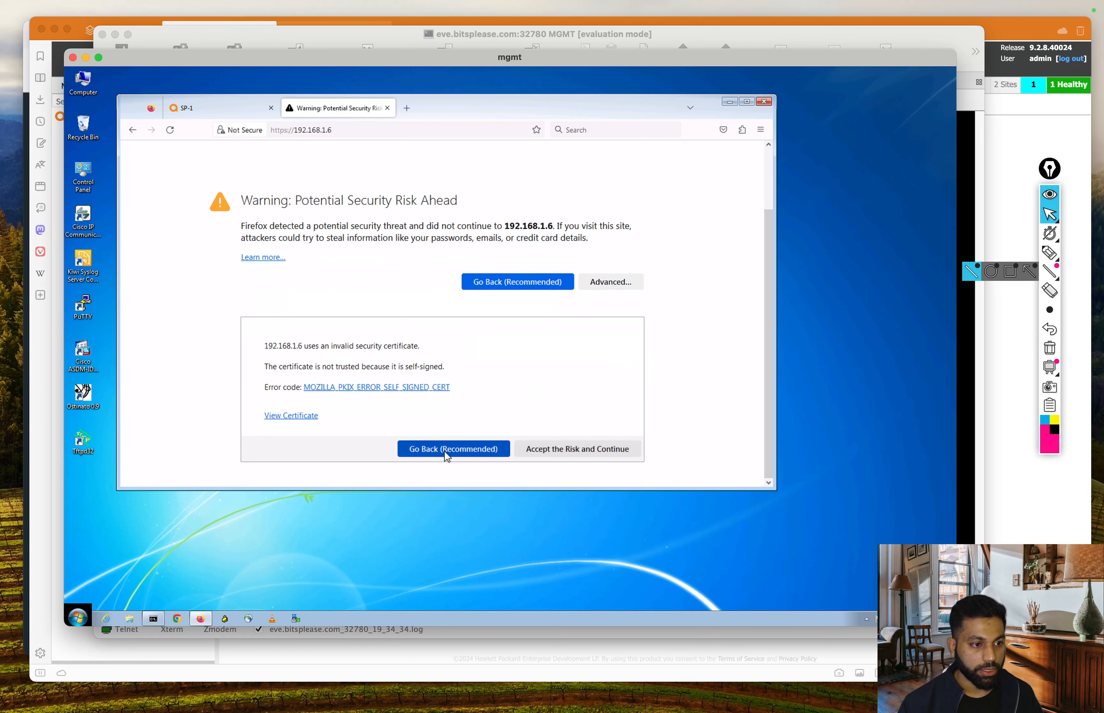
left_click(595, 453)
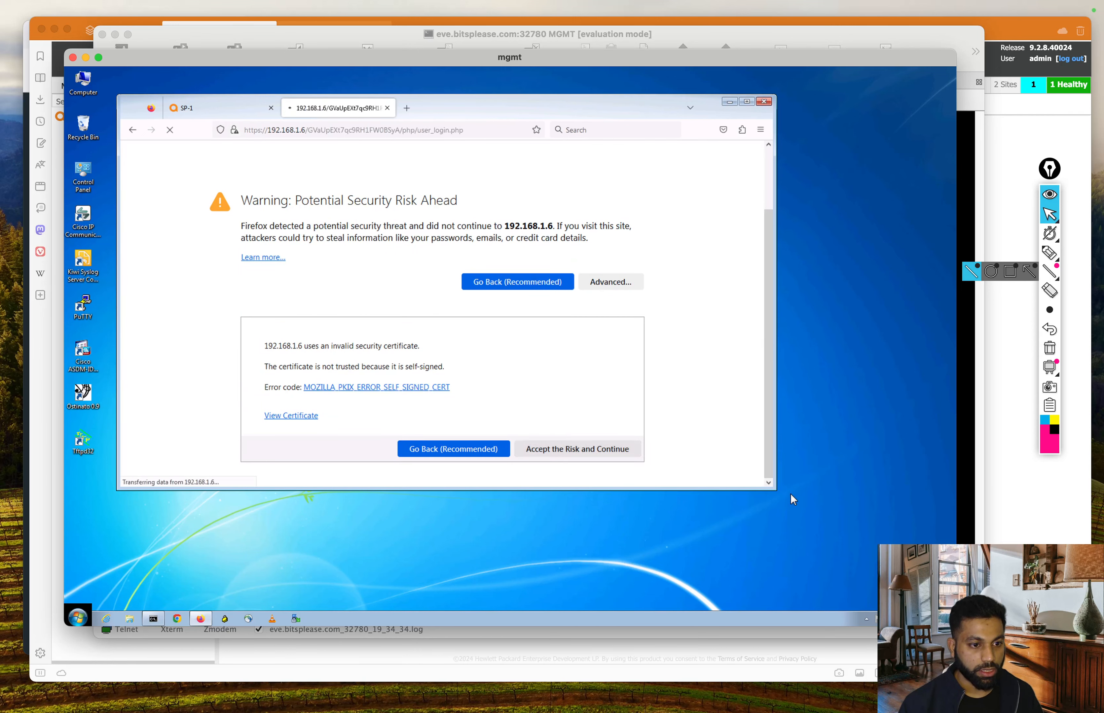
Step: Enlarge the browser window and enter the username admin and the account password on the appliance login page
left_click_drag(776, 491, 851, 557)
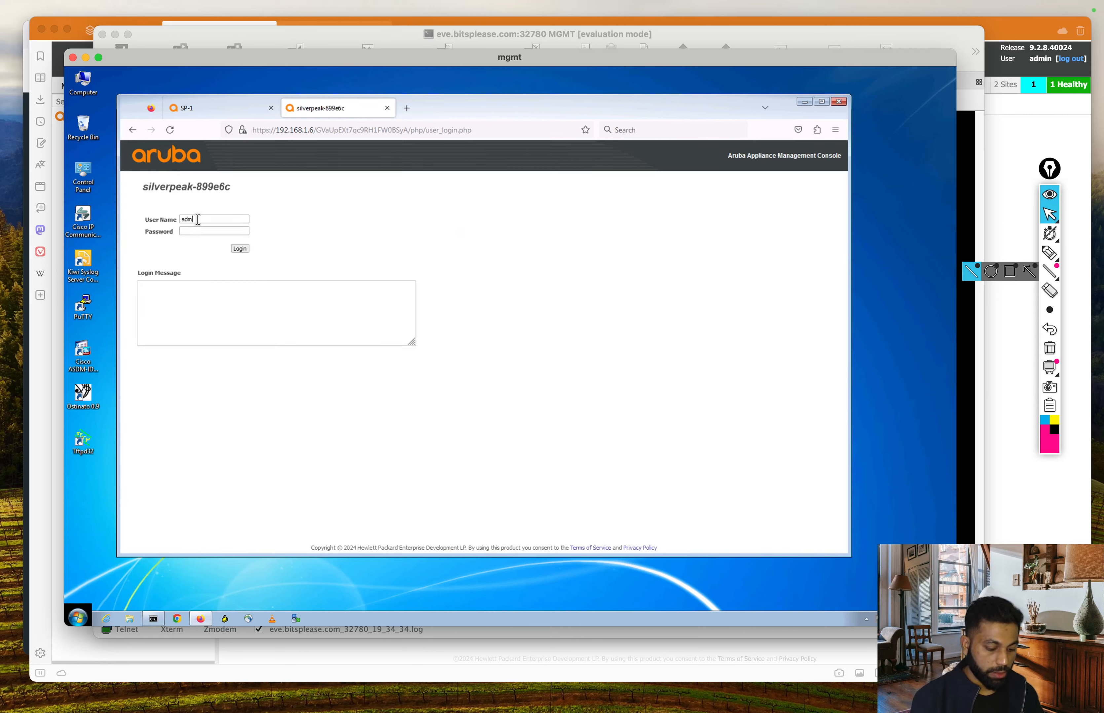
key("Tab")
type("•••")
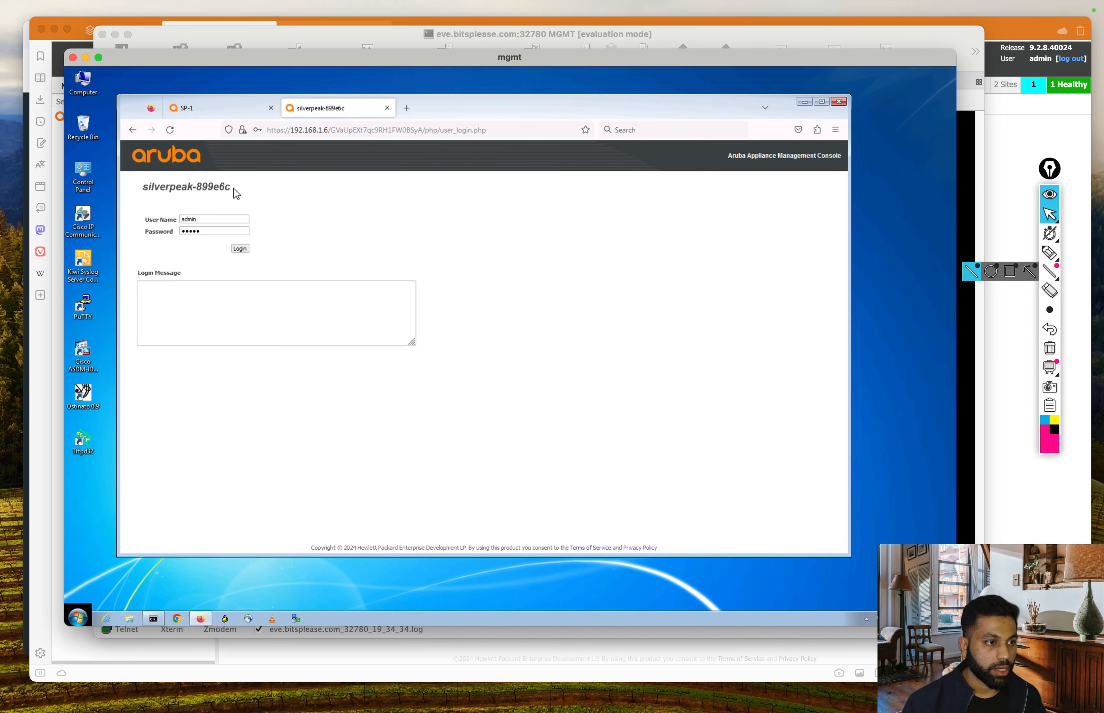
Step: Compare the hostname suffix on the 192.168.1.6 login page with the one in the SP-2 console's login prompt
left_click_drag(198, 185, 240, 190)
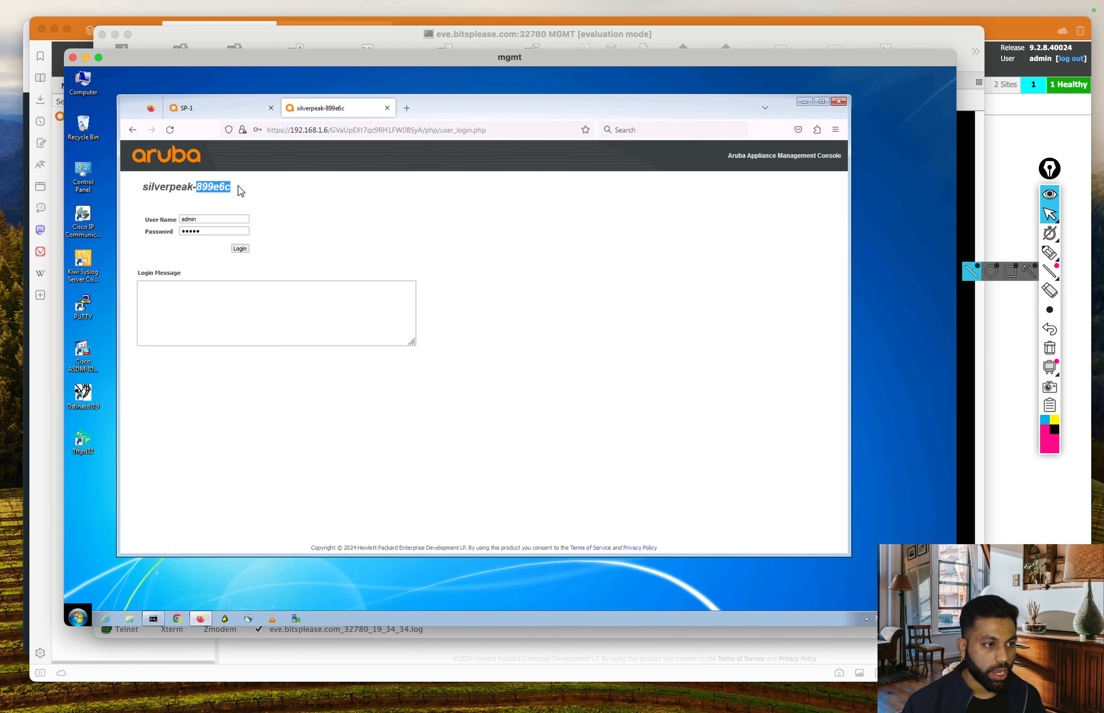
key("ctrl+Up")
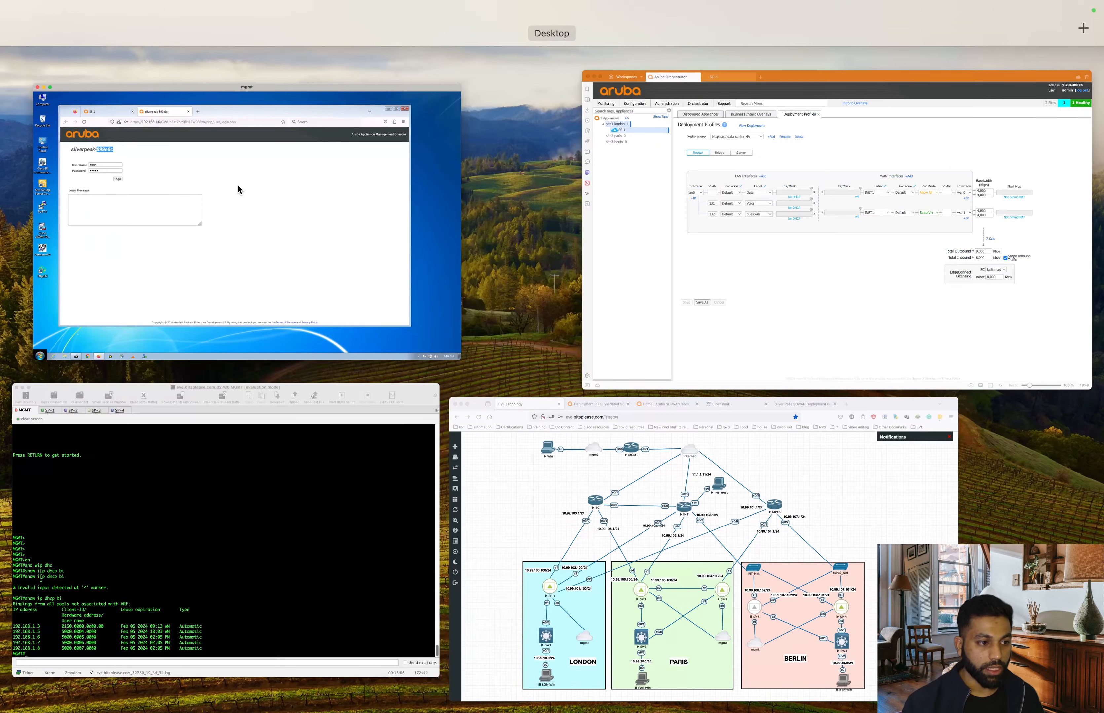
left_click(145, 470)
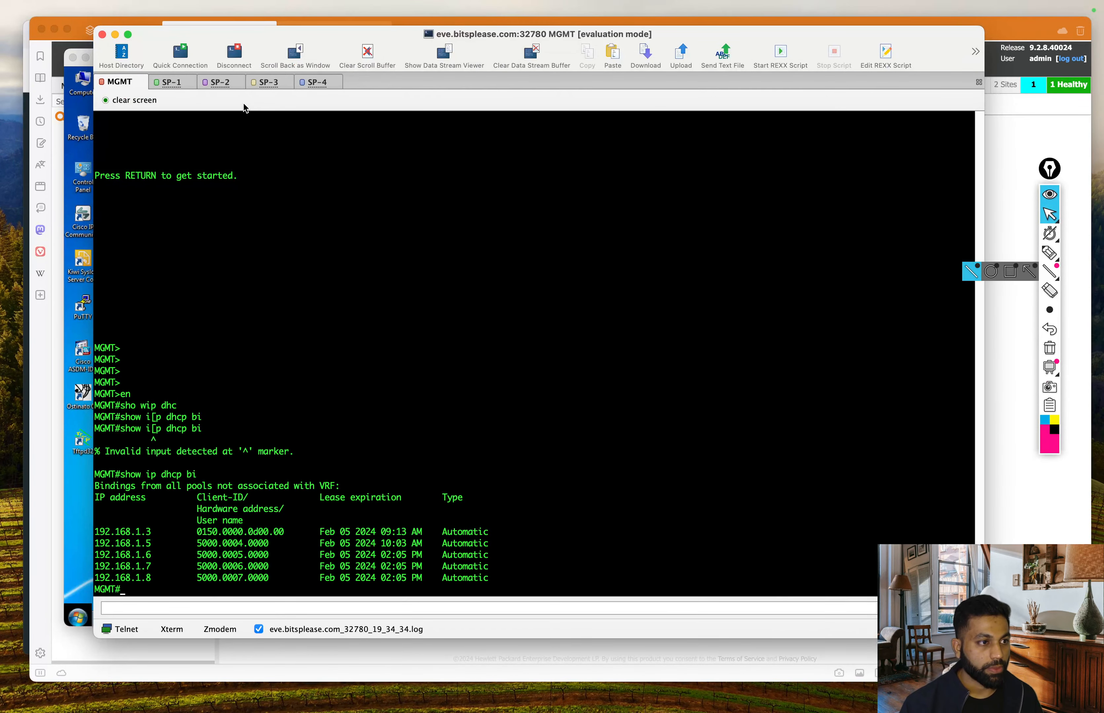
left_click(223, 82)
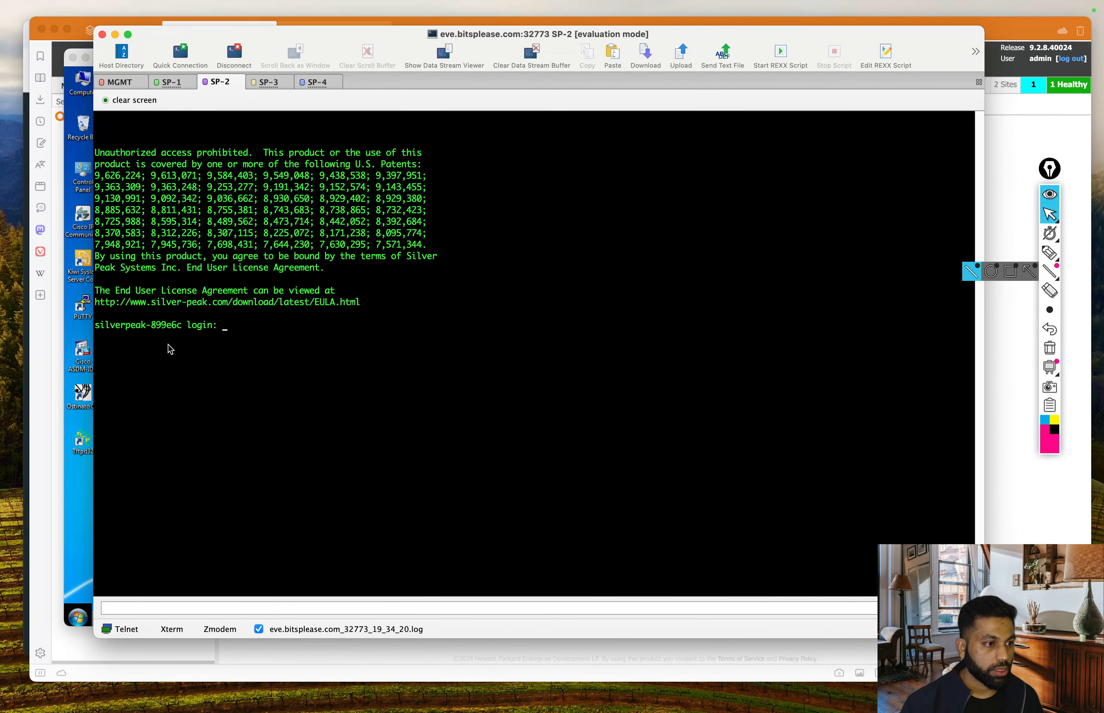
left_click_drag(182, 326, 158, 326)
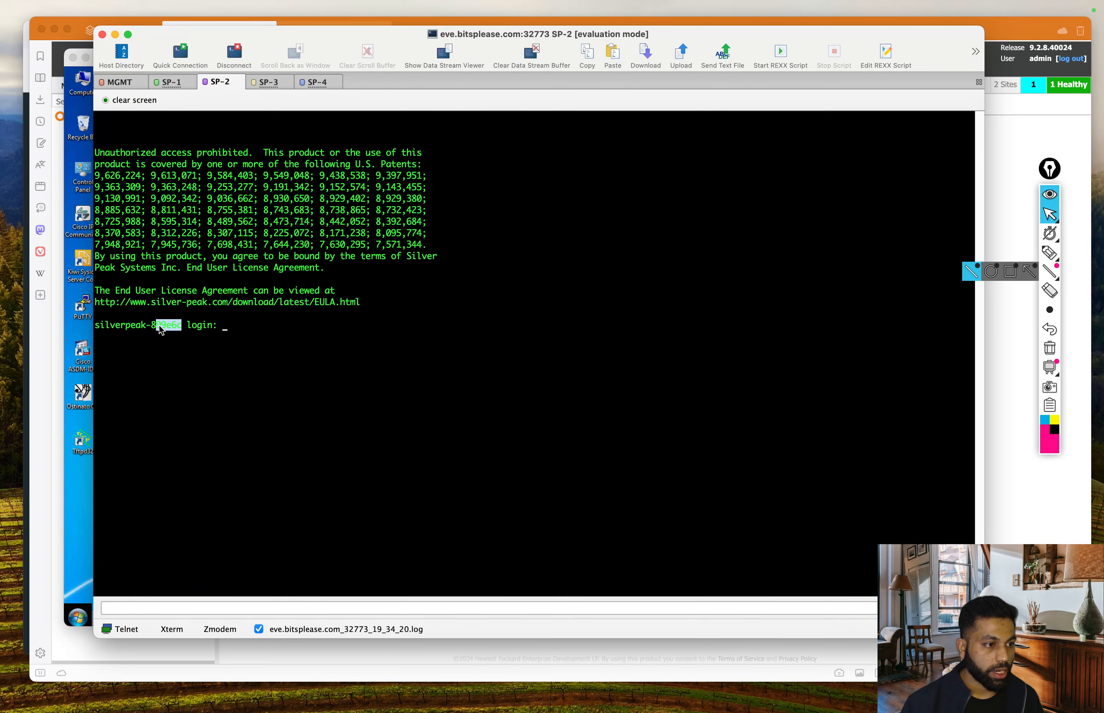
left_click(268, 82)
left_click(210, 88)
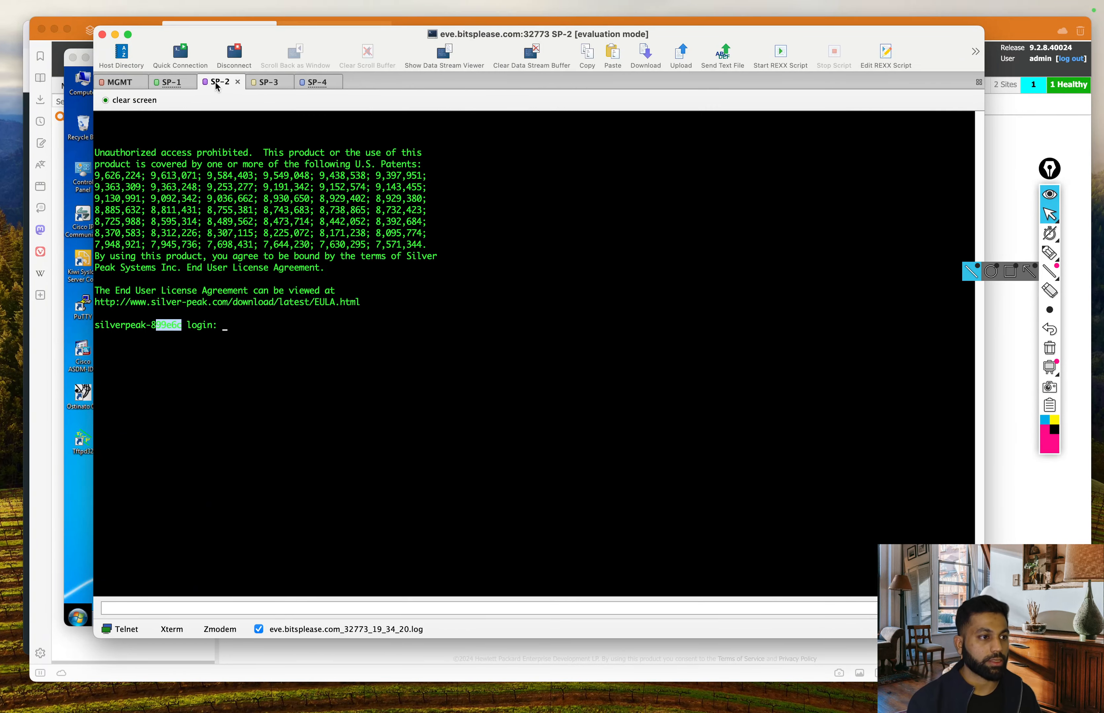
Step: Return to the mgmt desktop's browser and submit the login for the appliance at 192.168.1.6
key("ctrl+Up")
left_click(234, 223)
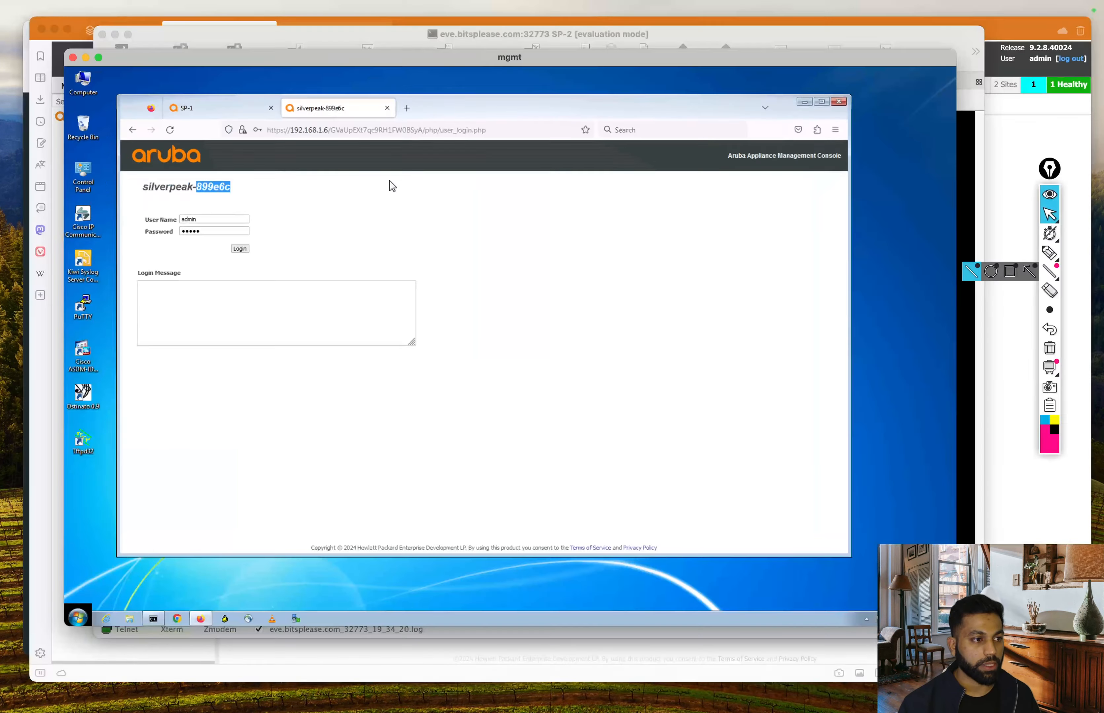
left_click(391, 212)
key("Return")
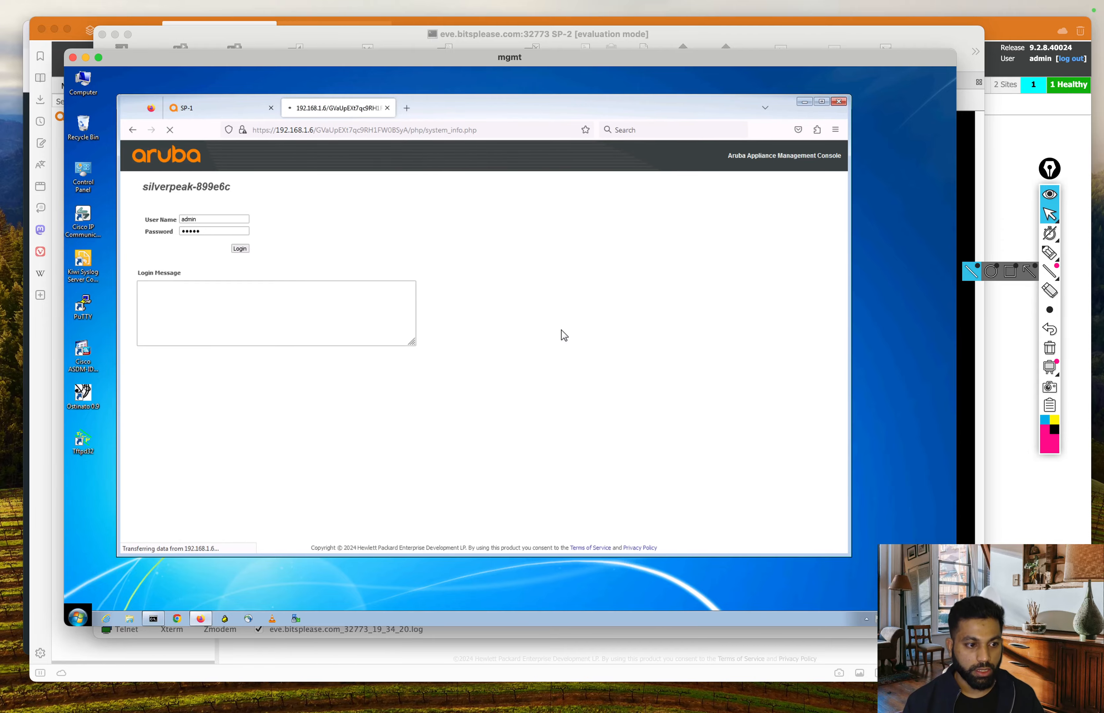
Step: Check the client ID of the 192.168.1.6 lease in the MGMT router's console and bring up the EVE topology for comparison
key("ctrl+Up")
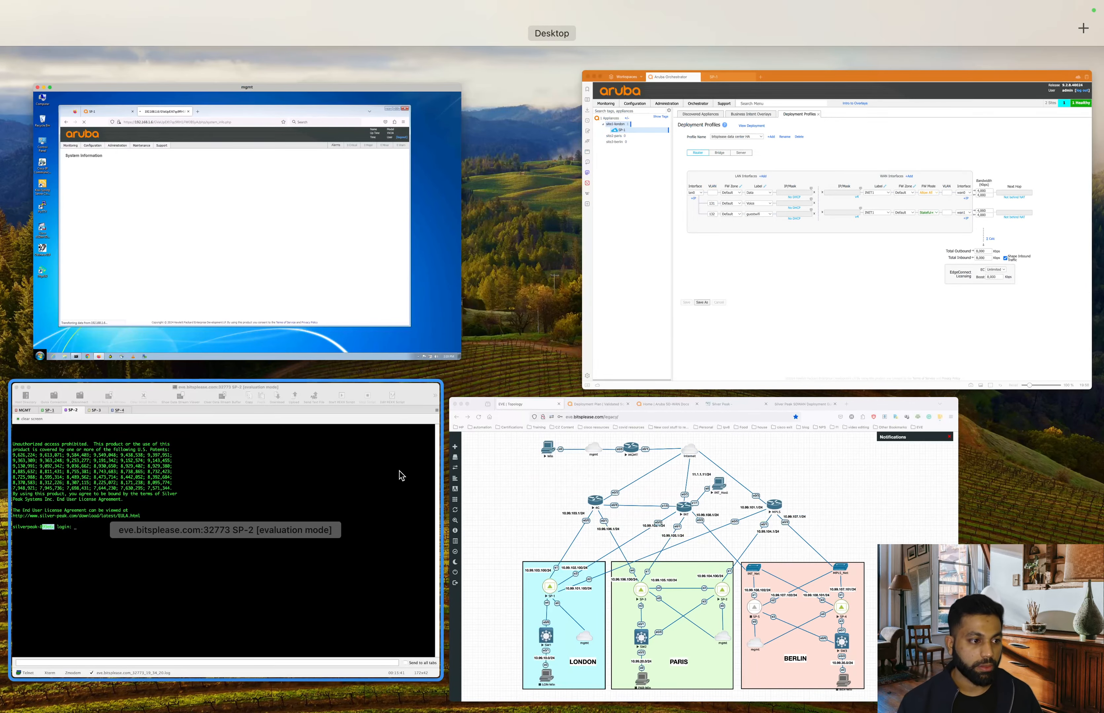
left_click(399, 470)
left_click(119, 82)
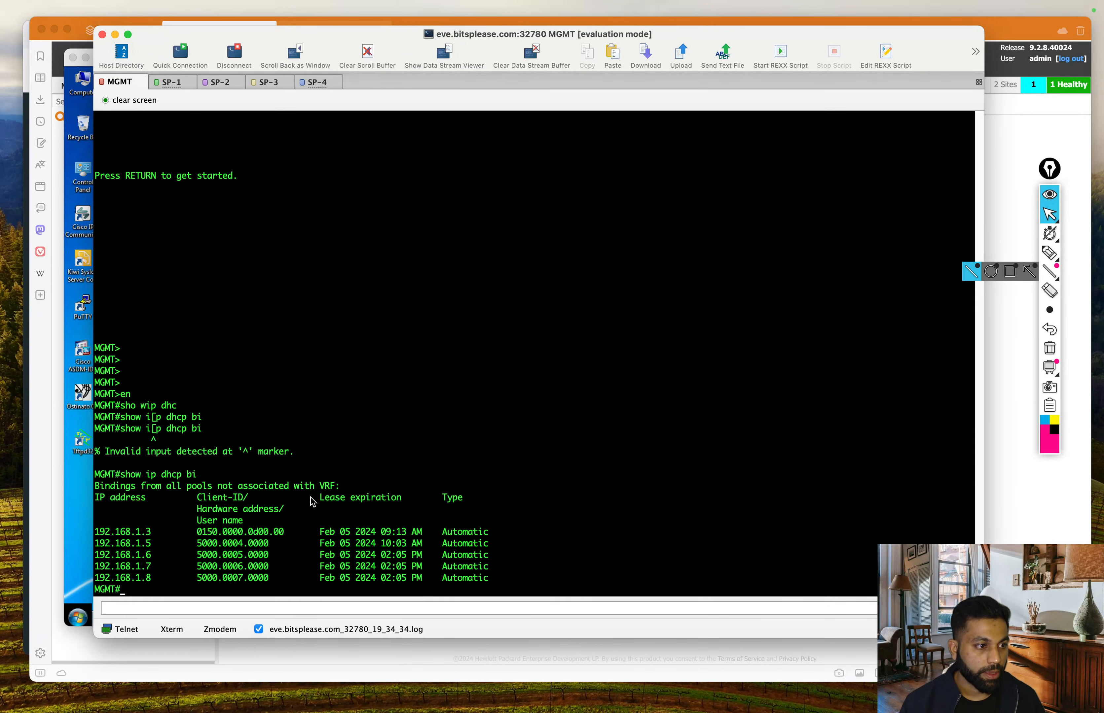
left_click_drag(197, 558, 271, 558)
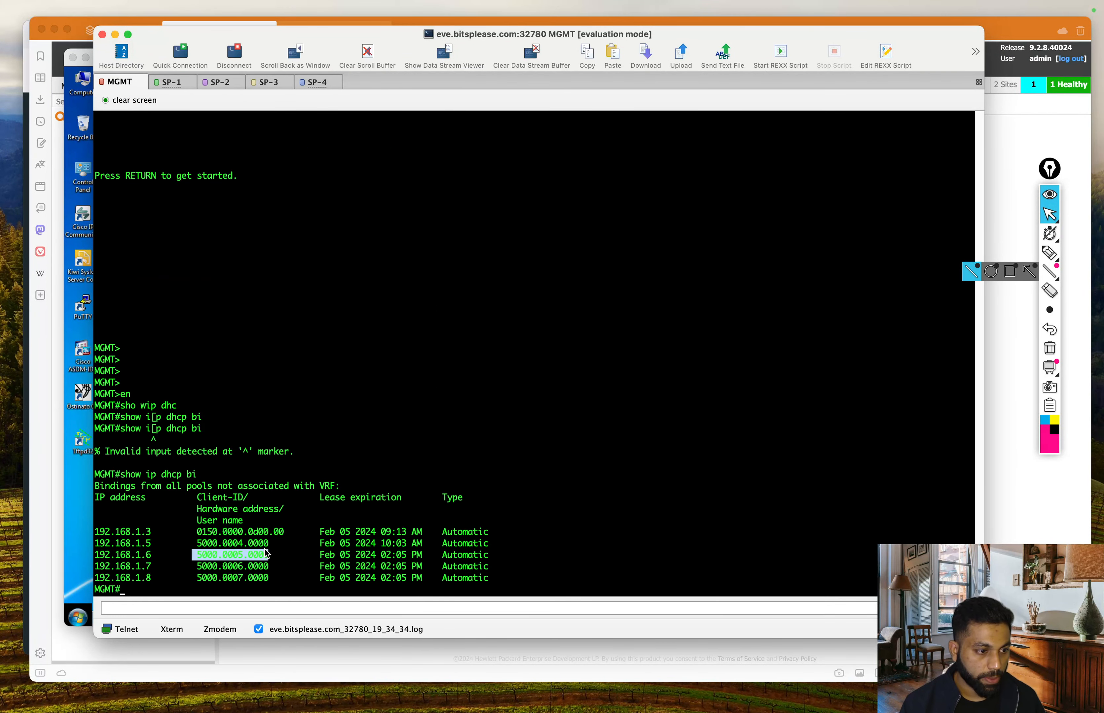
left_click(271, 558)
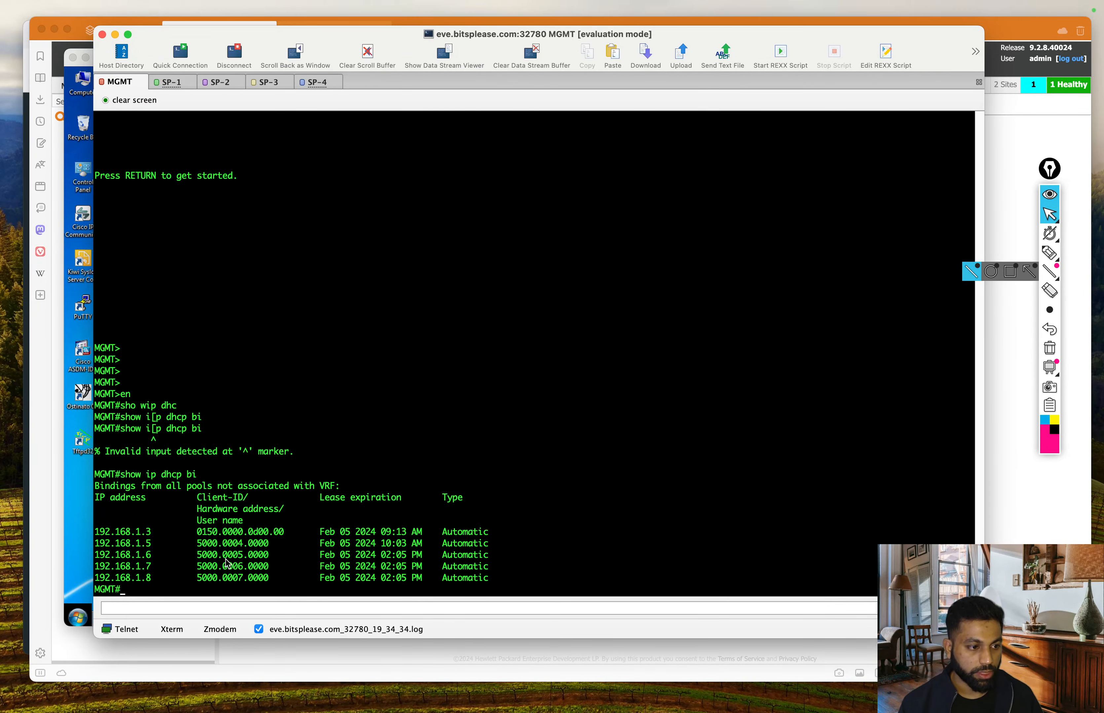
left_click_drag(223, 558, 247, 559)
key("ctrl+Up")
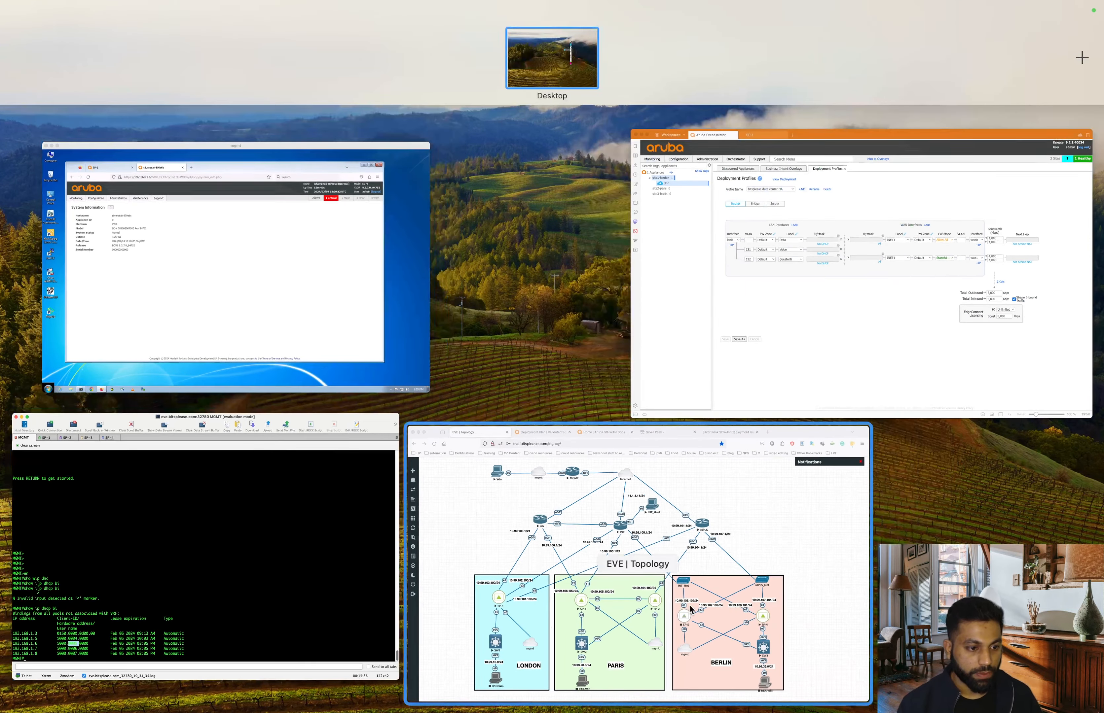
left_click(689, 604)
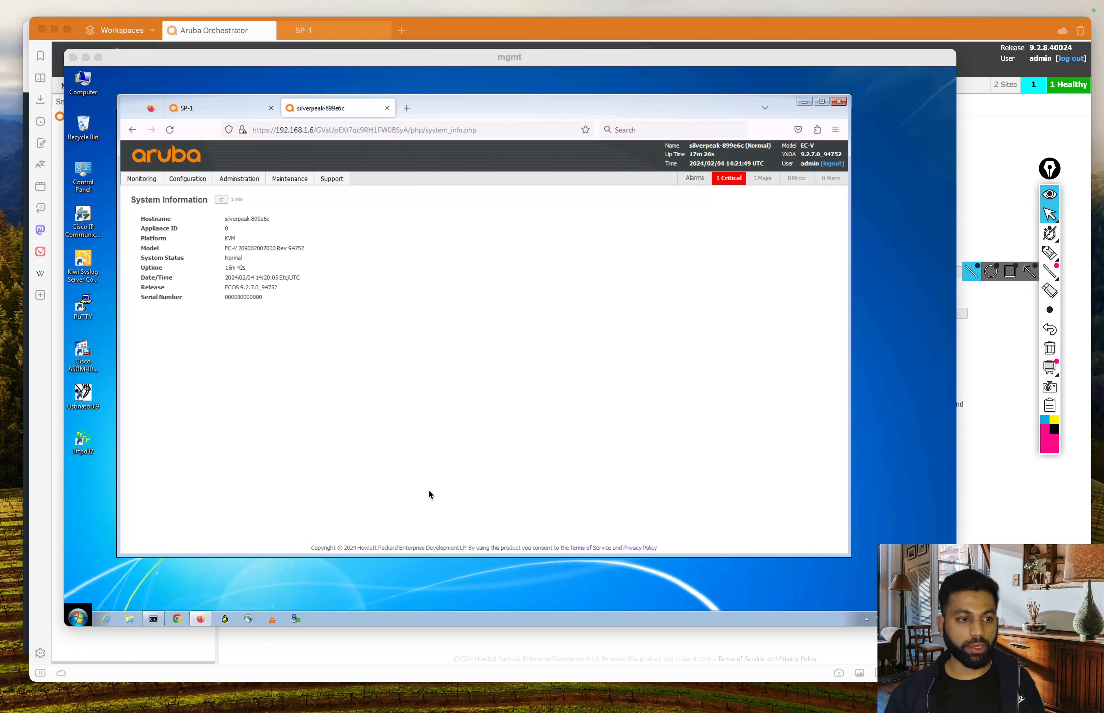
Step: Open the Initial Config Wizard on the 192.168.1.6 appliance and set the appliance hostname to SP-2
left_click(532, 431)
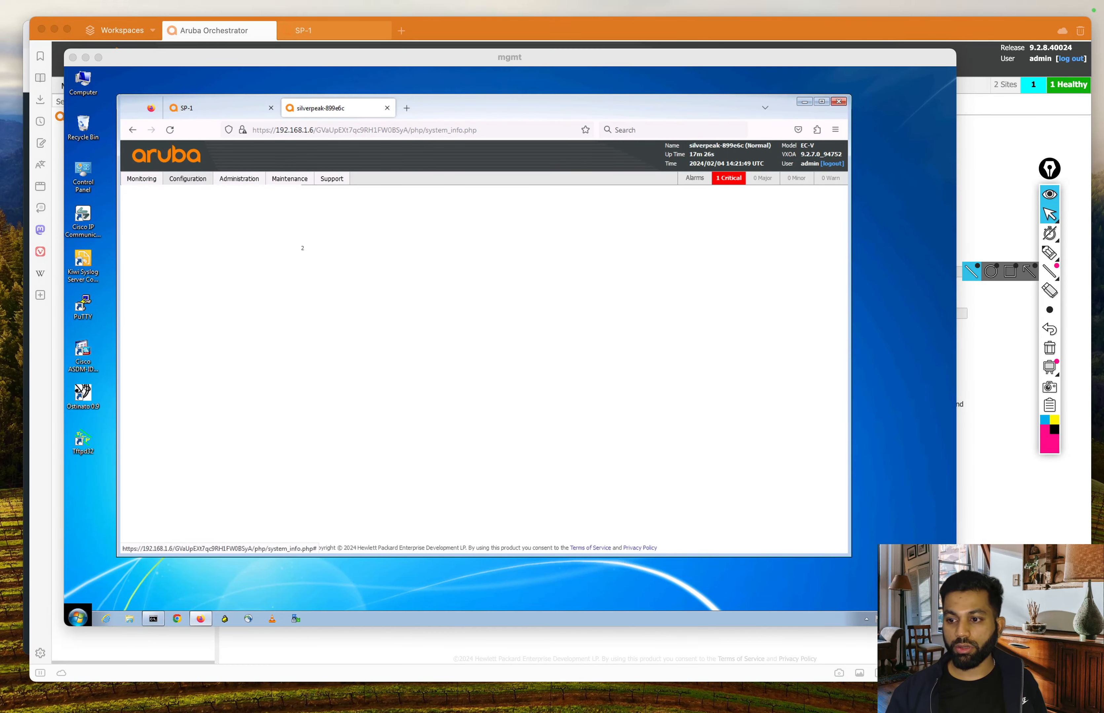
left_click(185, 180)
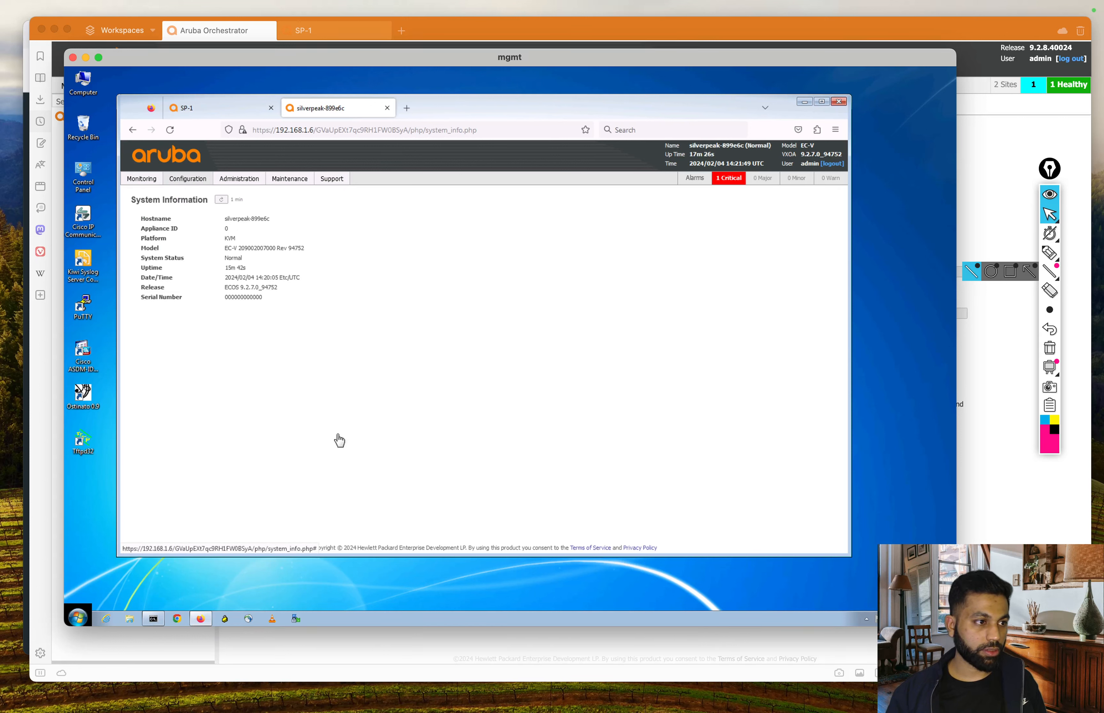
left_click(194, 181)
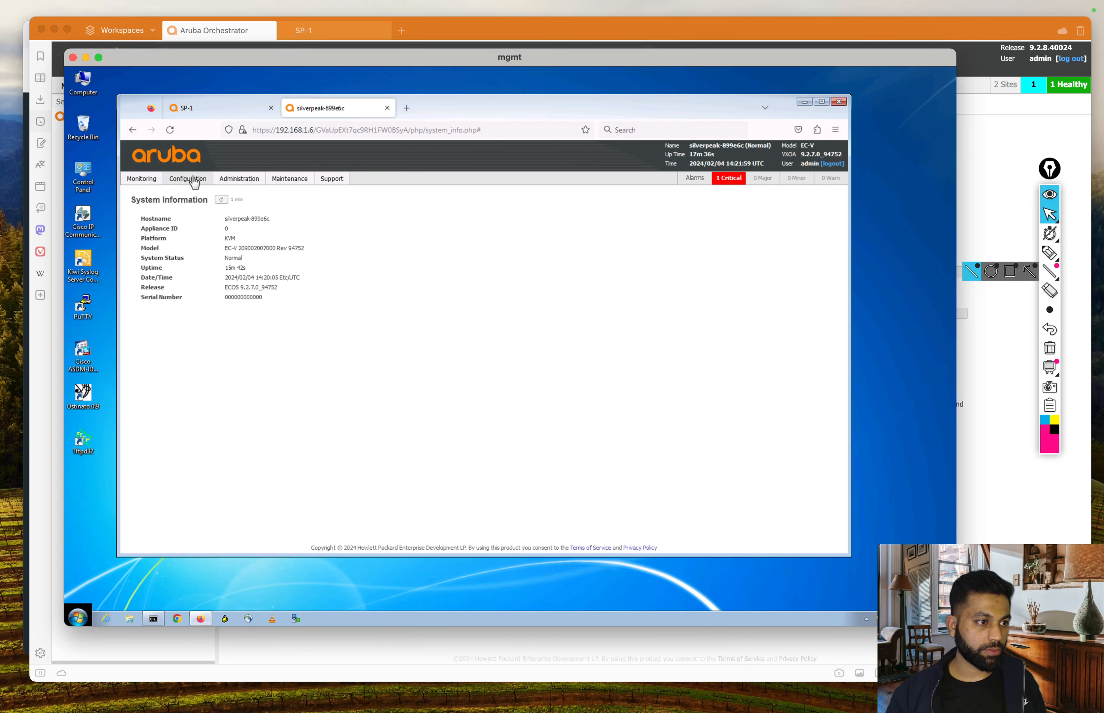
left_click(194, 181)
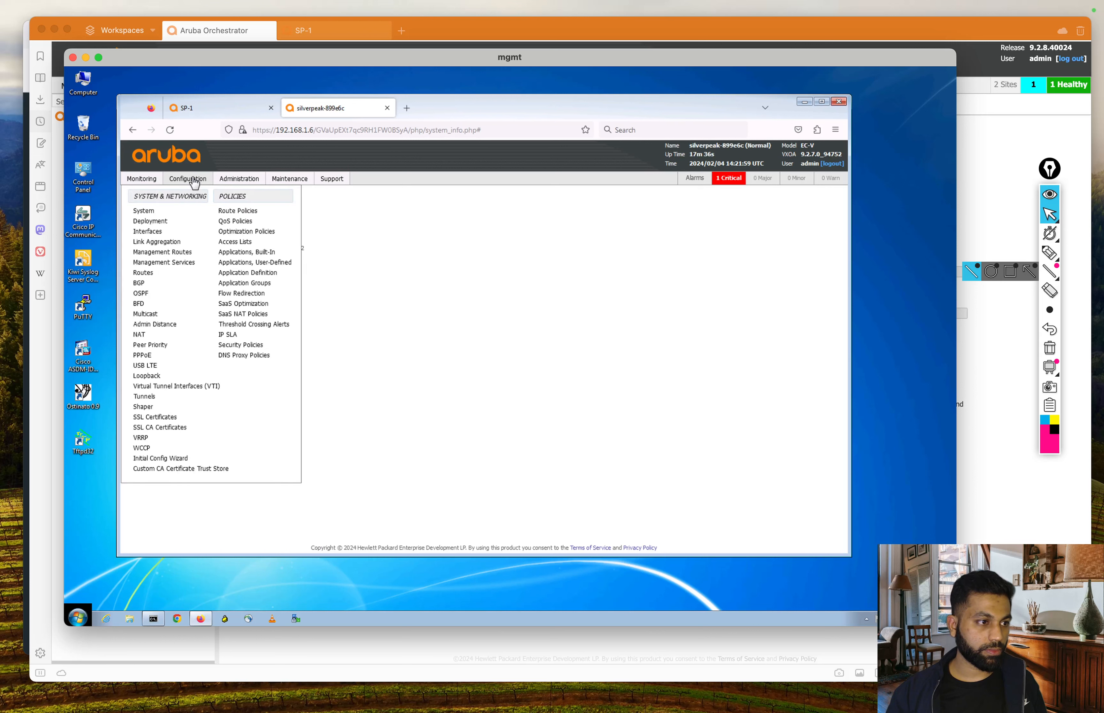
left_click(161, 458)
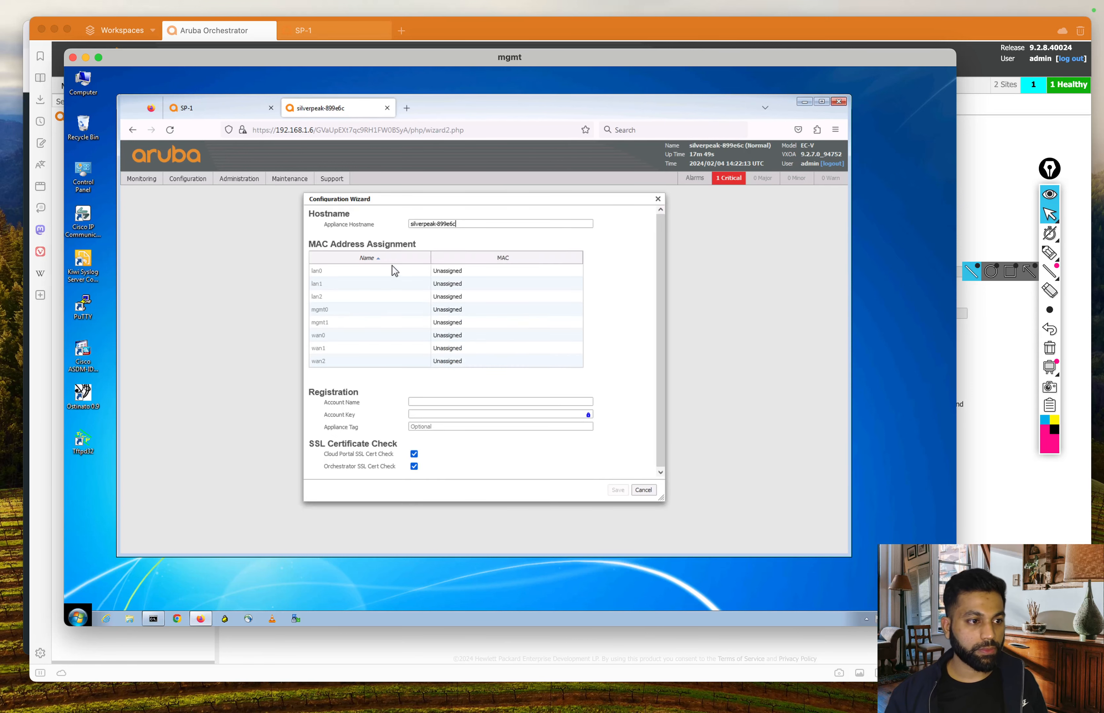
type("SP-2")
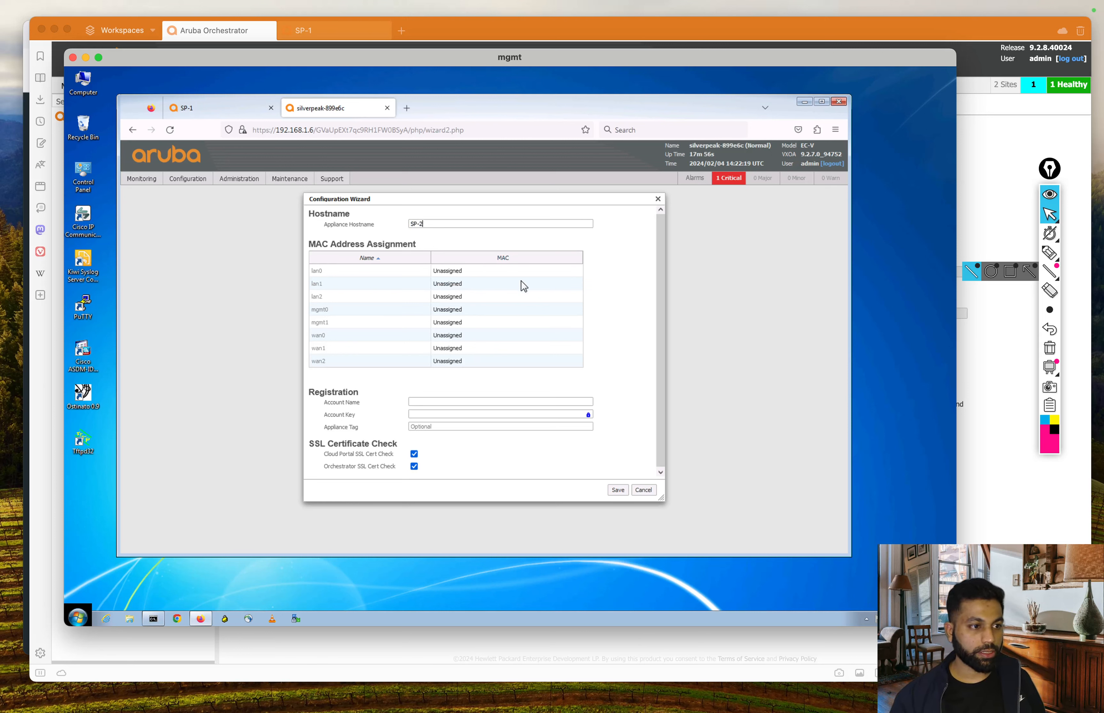
Step: Assign MAC address 50:00:00:05:00:00 to the mgmt0 interface in the Configuration Wizard
left_click(454, 311)
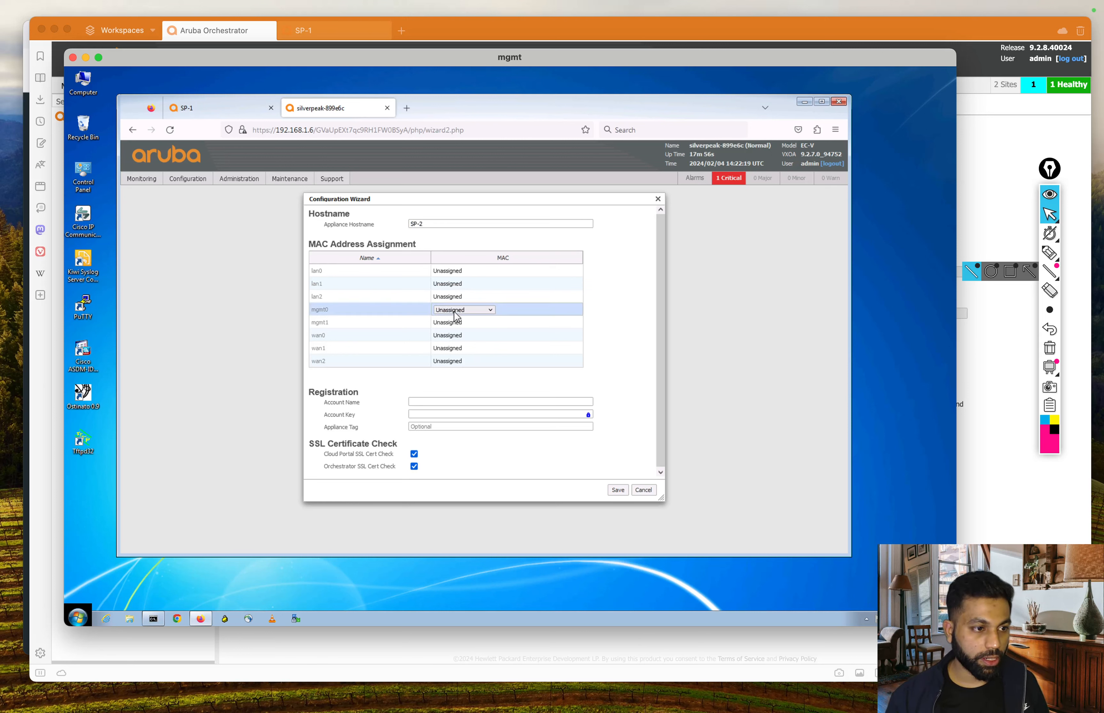
left_click(481, 310)
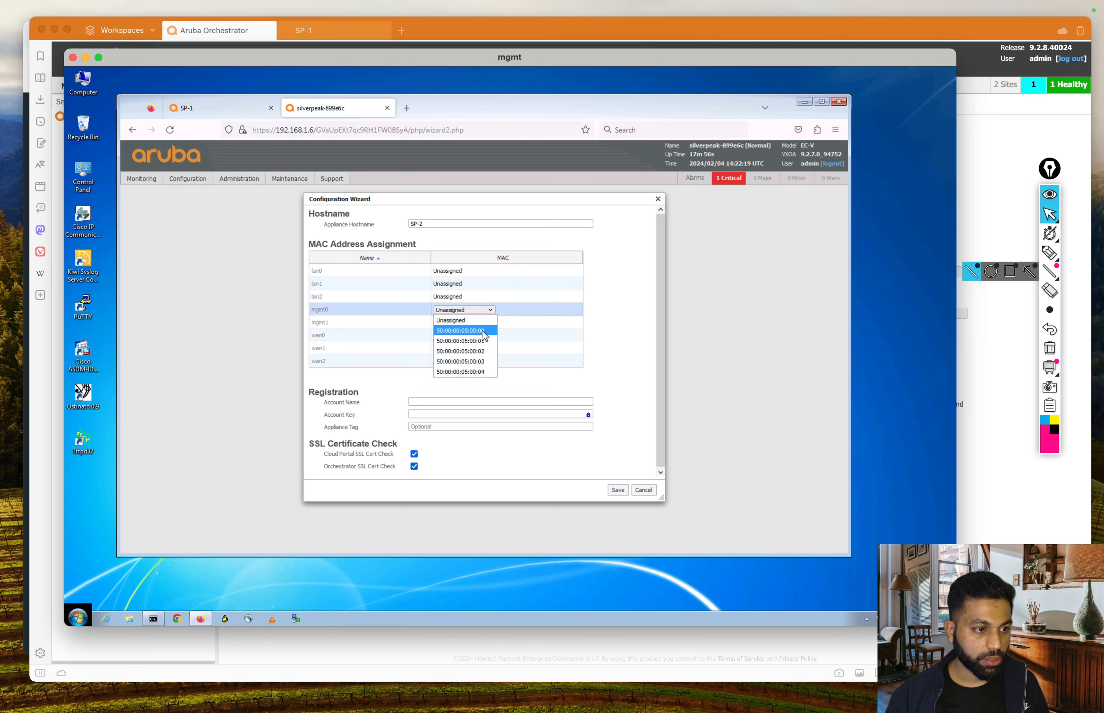
left_click(482, 332)
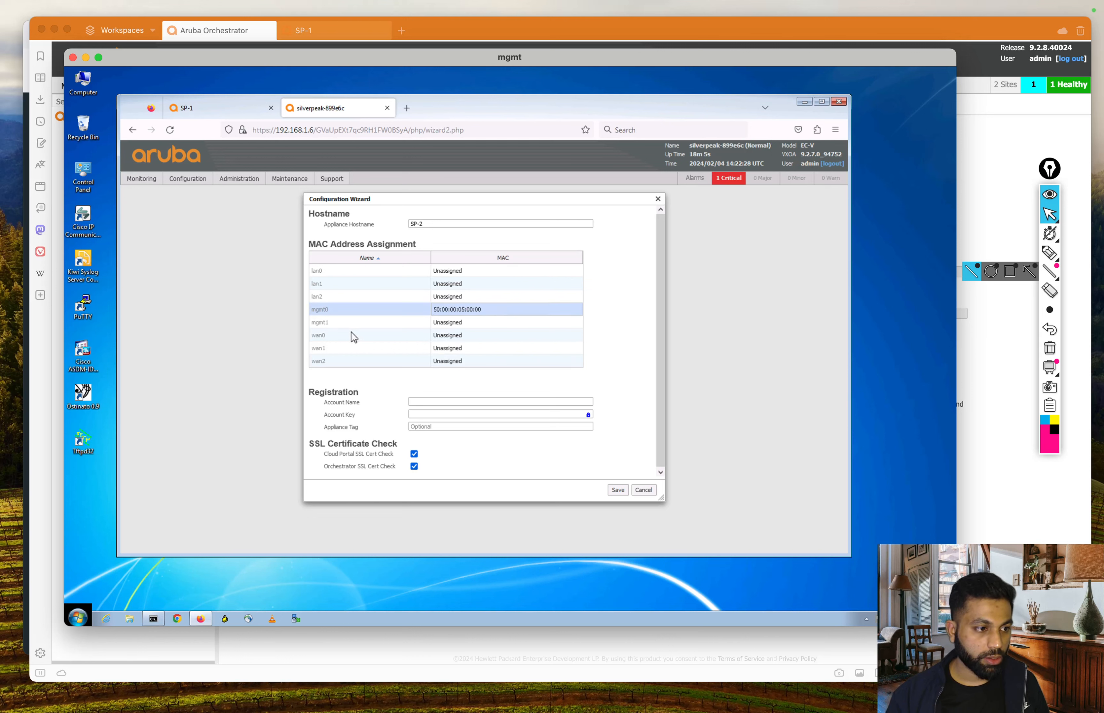
Step: Check SP-2's e1 link in the EVE topology and assign MAC address 50:00:00:05:00:01 to wan0 in the wizard
left_click(459, 338)
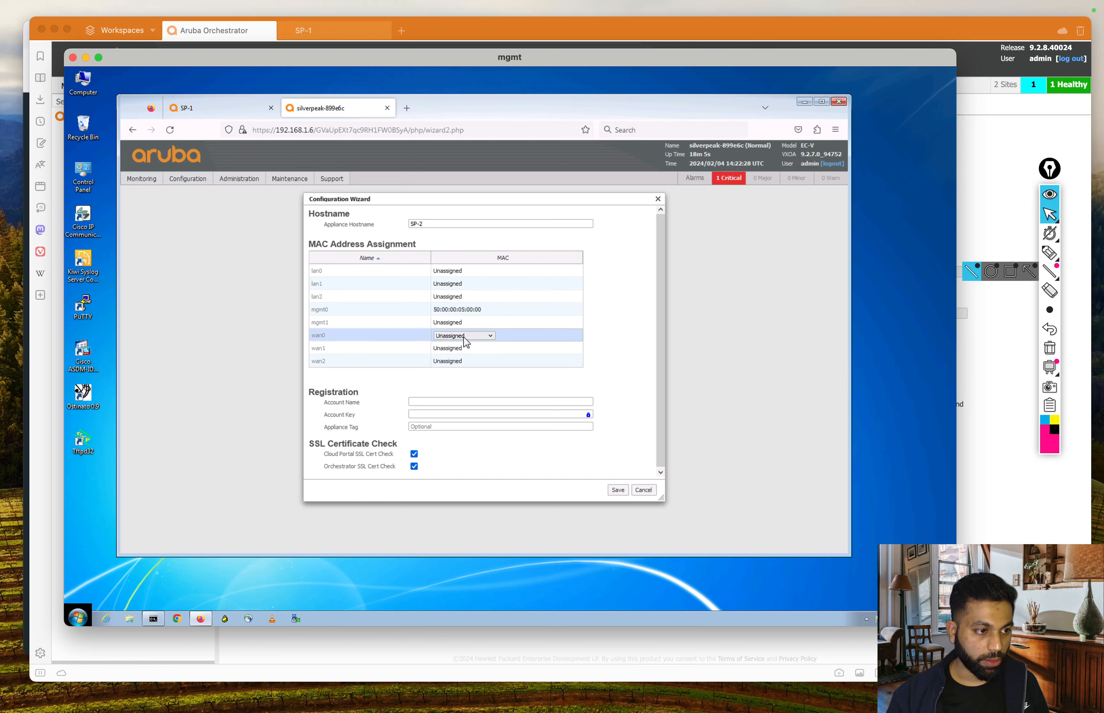
left_click(482, 337)
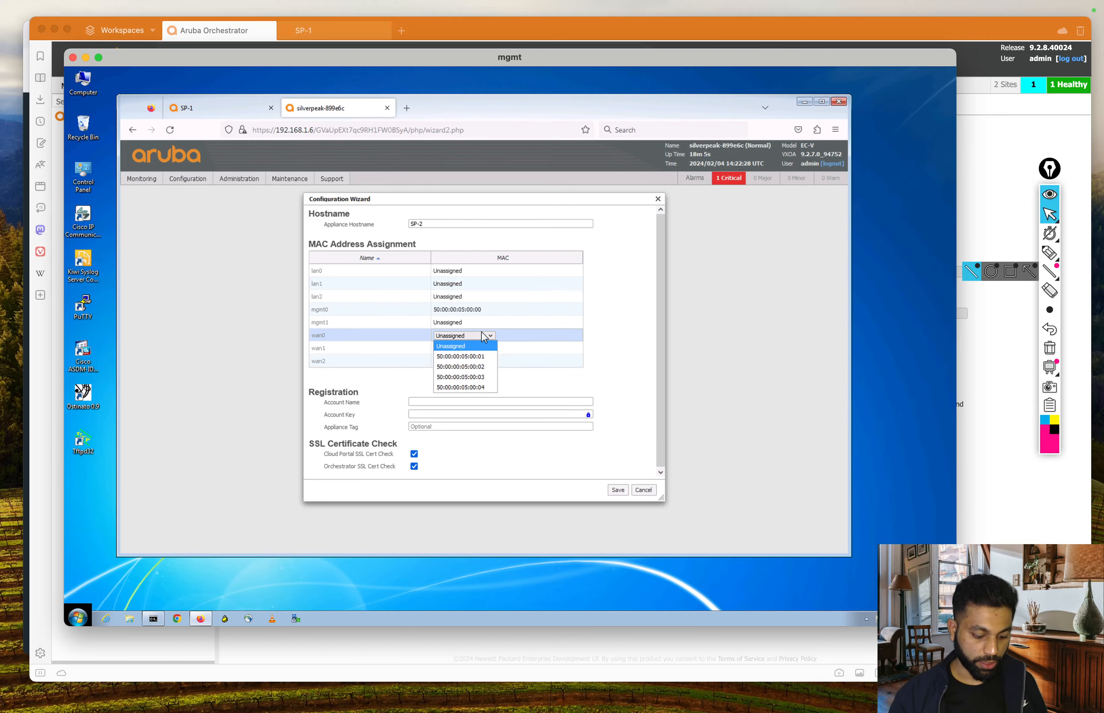
key("ctrl+Up")
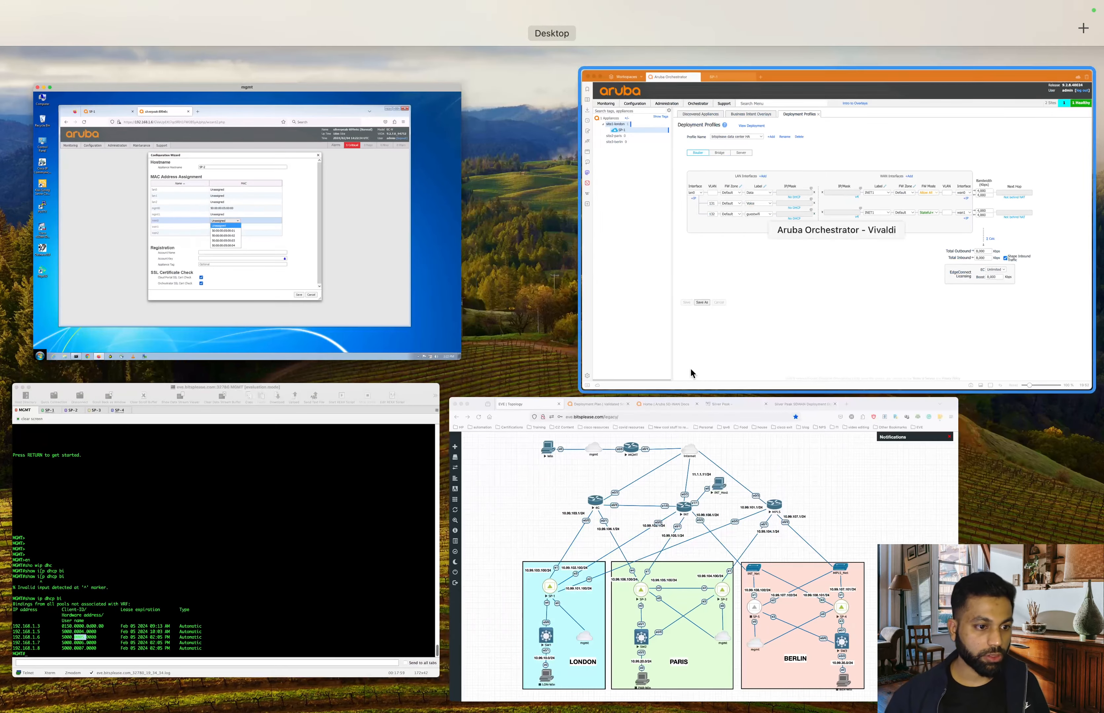
left_click(613, 423)
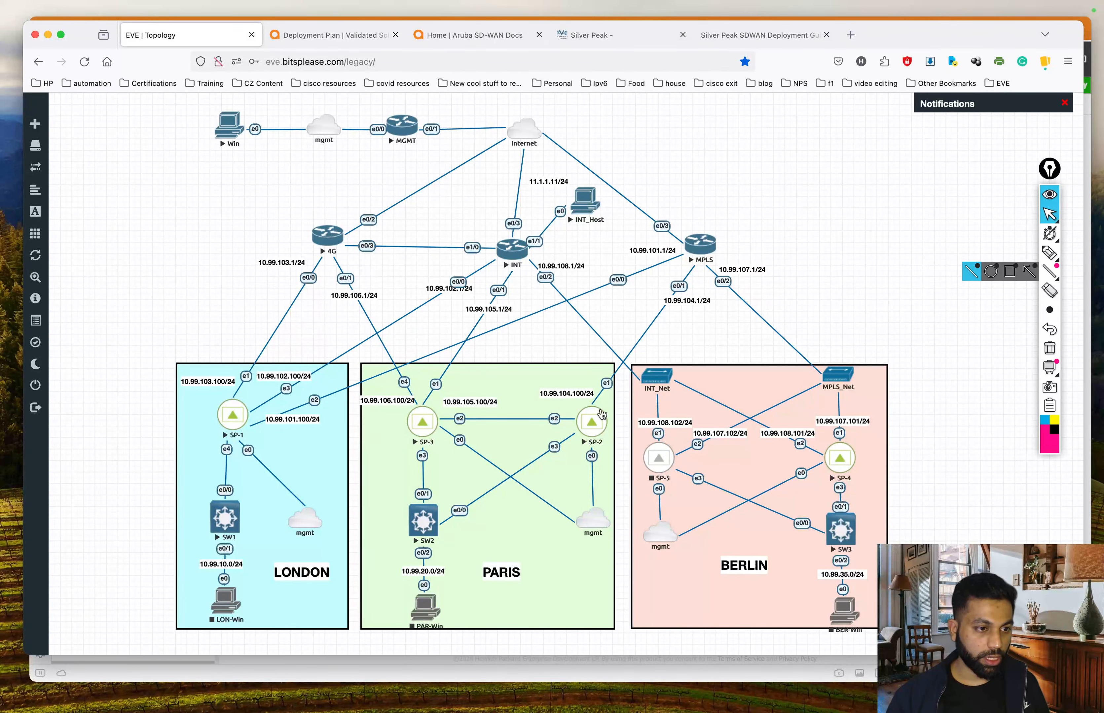
key("ctrl+Up")
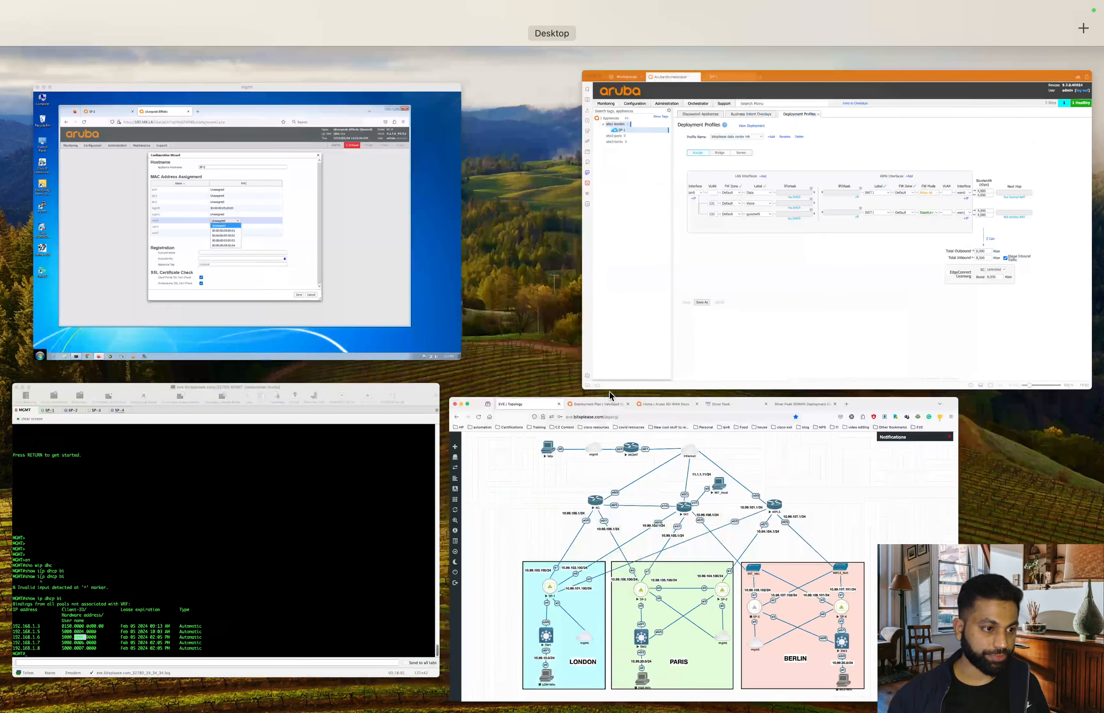
left_click(392, 326)
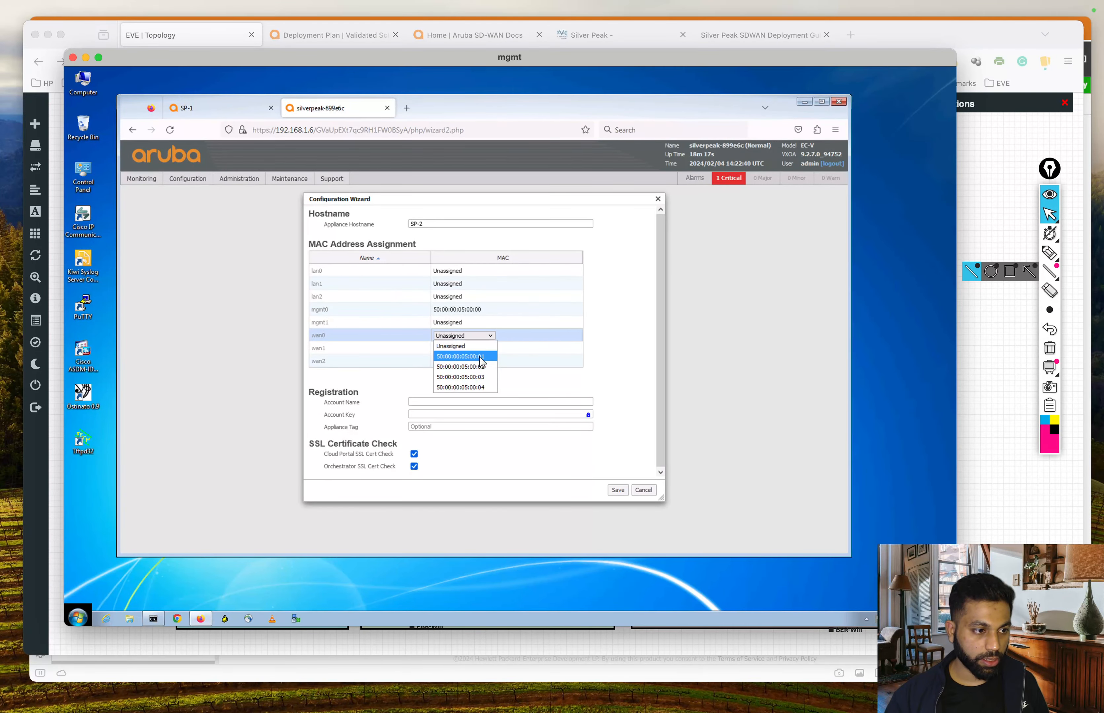
left_click(463, 357)
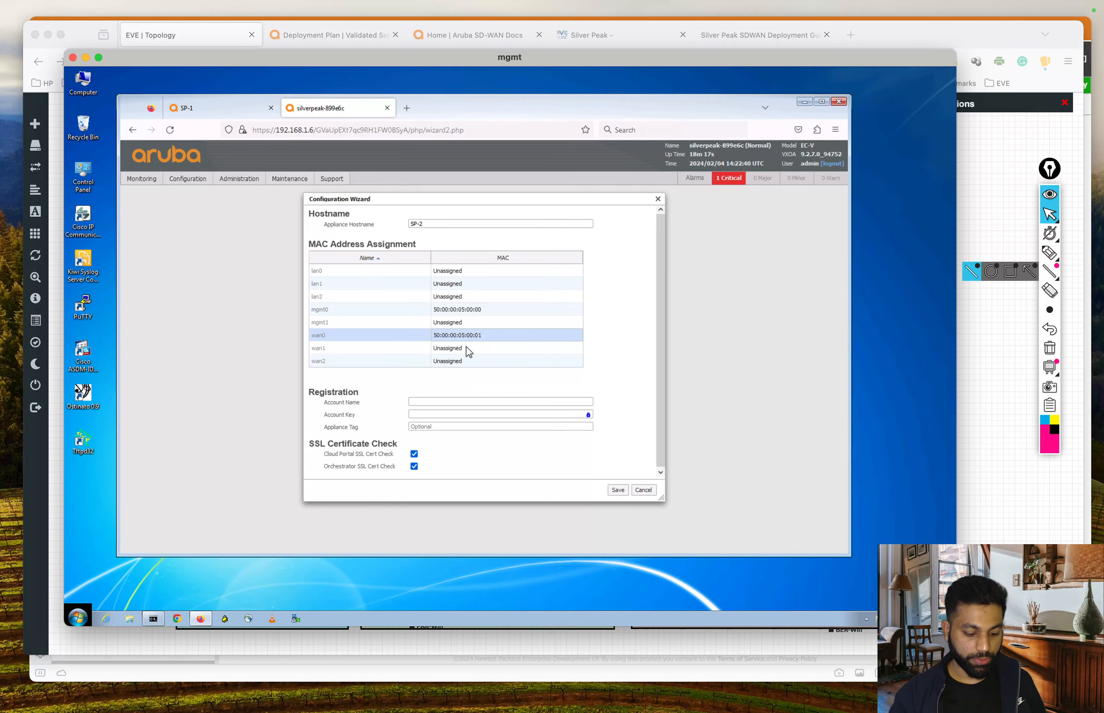
Step: Check SP-2's e2 link in the EVE topology and assign MAC address 50:00:00:05:00:02 to wan1 in the wizard
key("ctrl+Up")
left_click(606, 483)
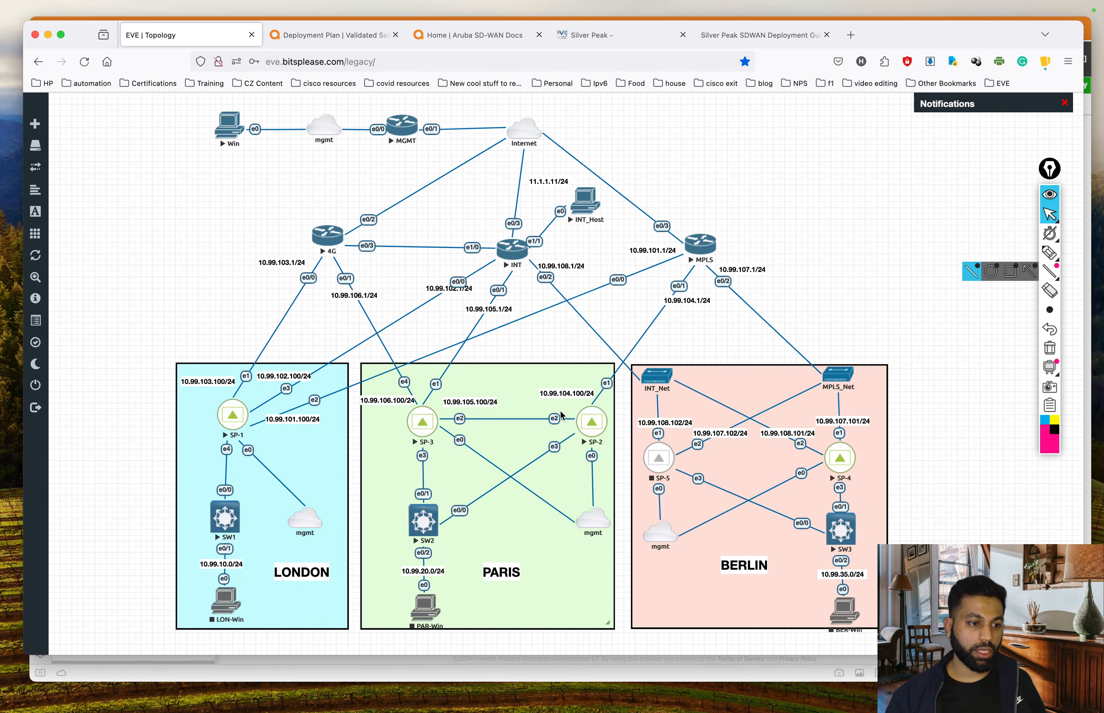
key("ctrl+Up")
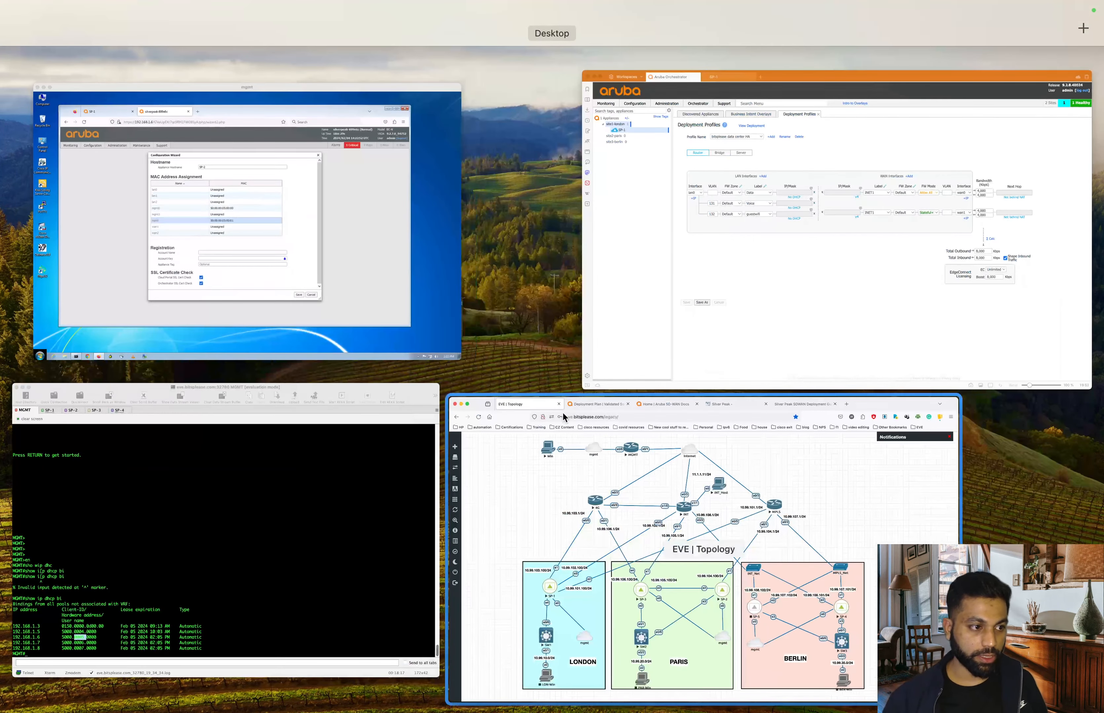
left_click(286, 279)
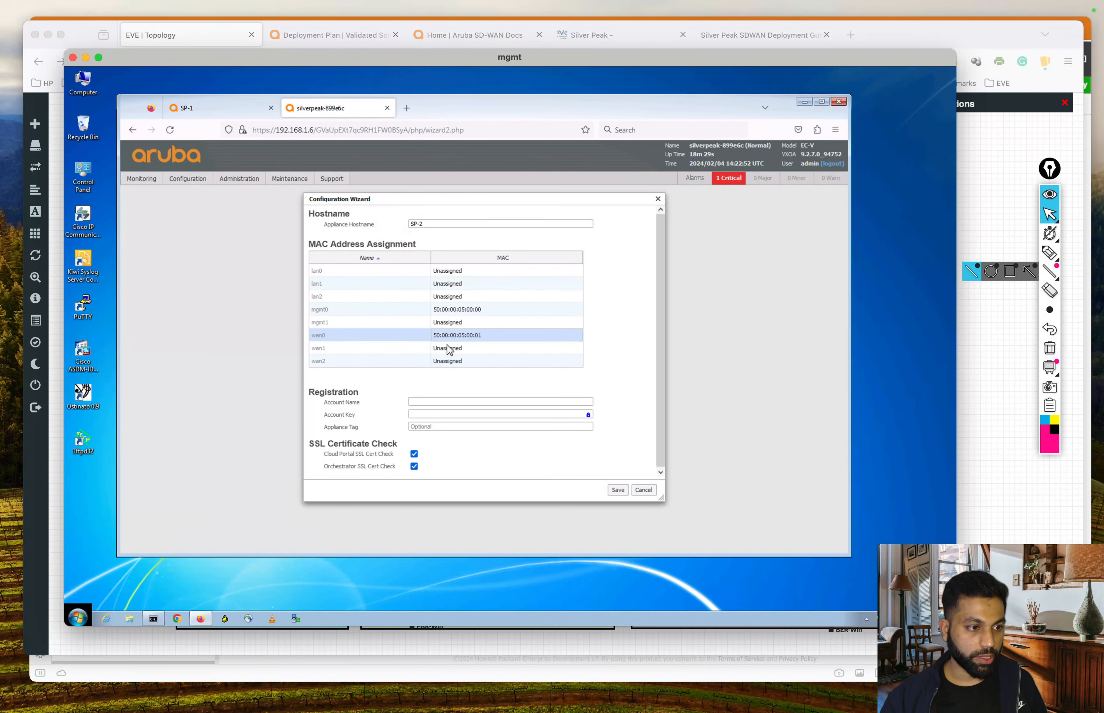
left_click(471, 348)
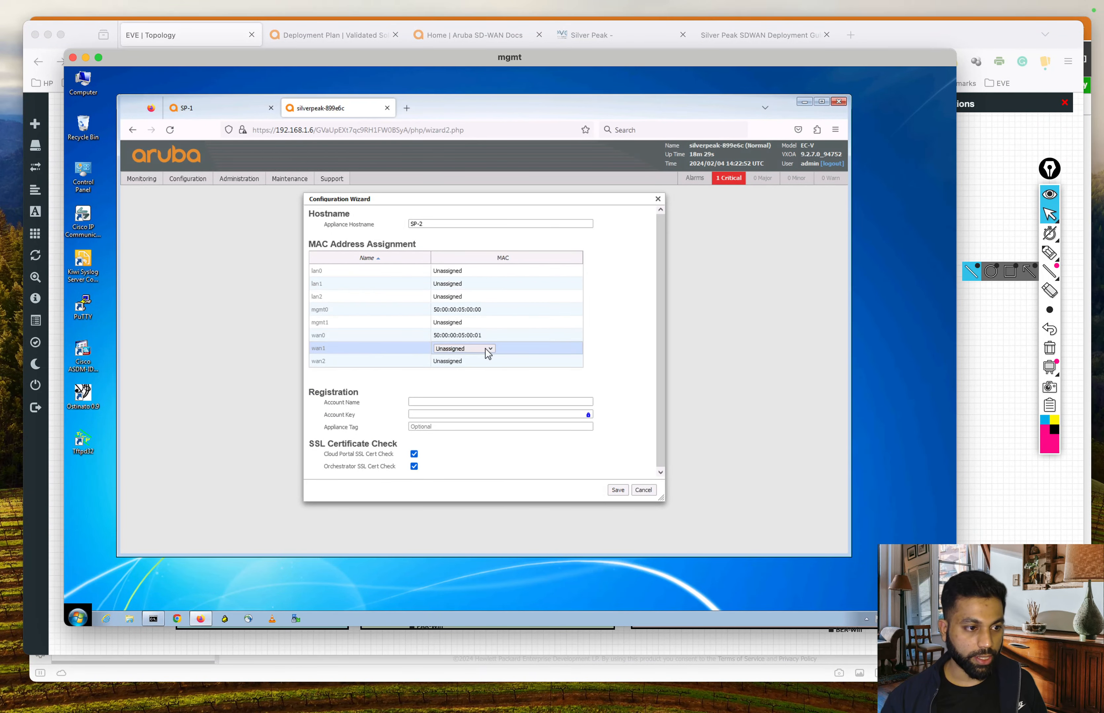
left_click(486, 348)
left_click(482, 370)
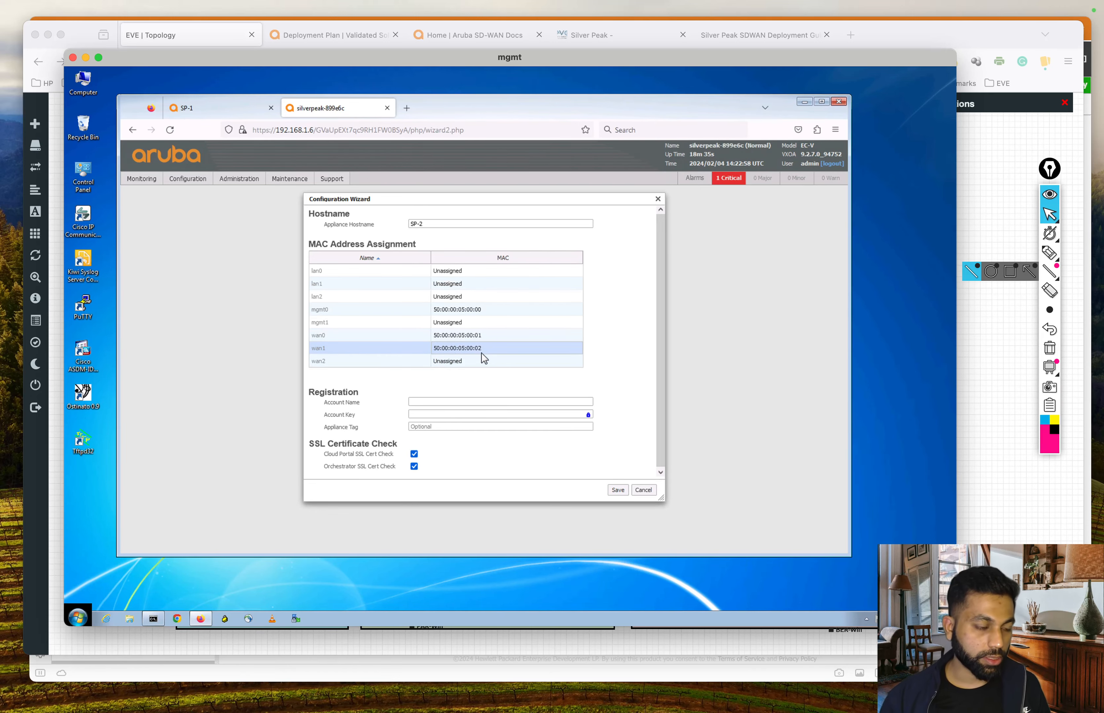
Step: Check SP-2's e3 link towards SW2 in the EVE topology and assign MAC address 50:00:00:05:00:03 to lan0 in the wizard
key("ctrl+Up")
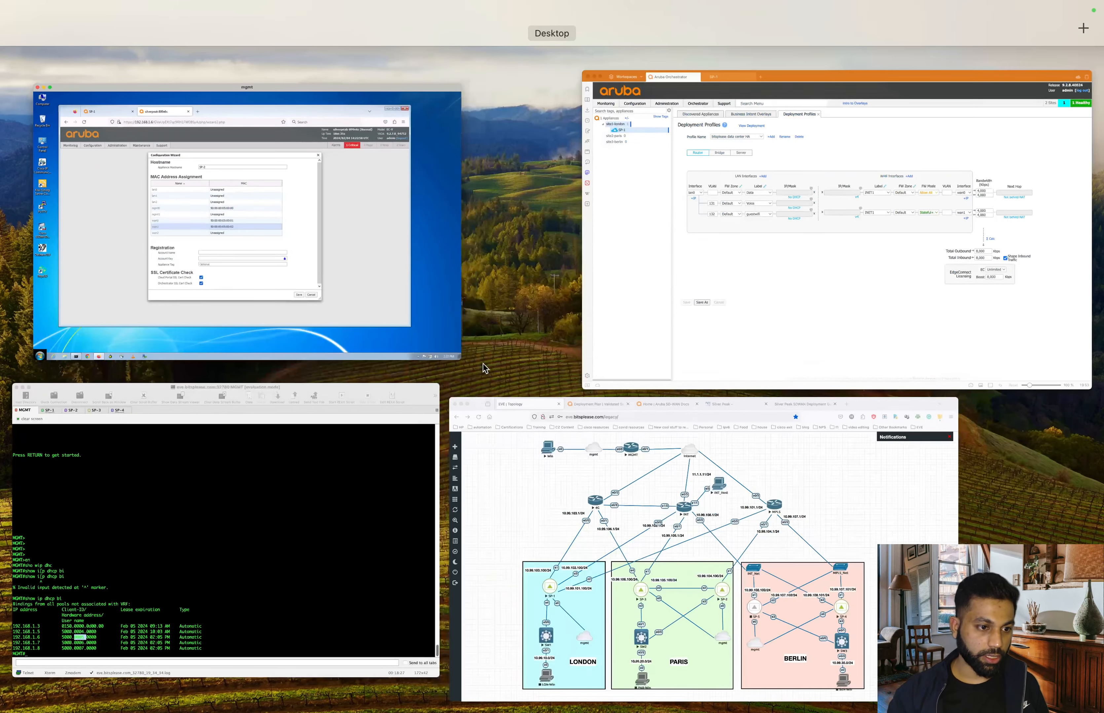
left_click(694, 536)
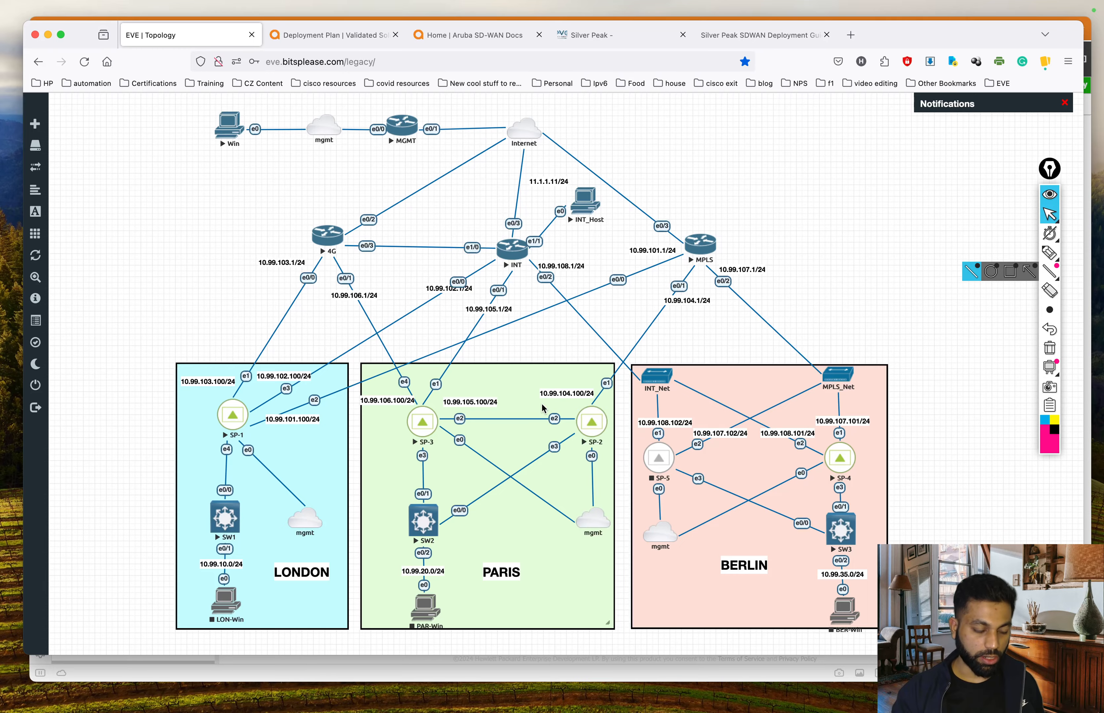
key("ctrl+Up")
left_click(409, 291)
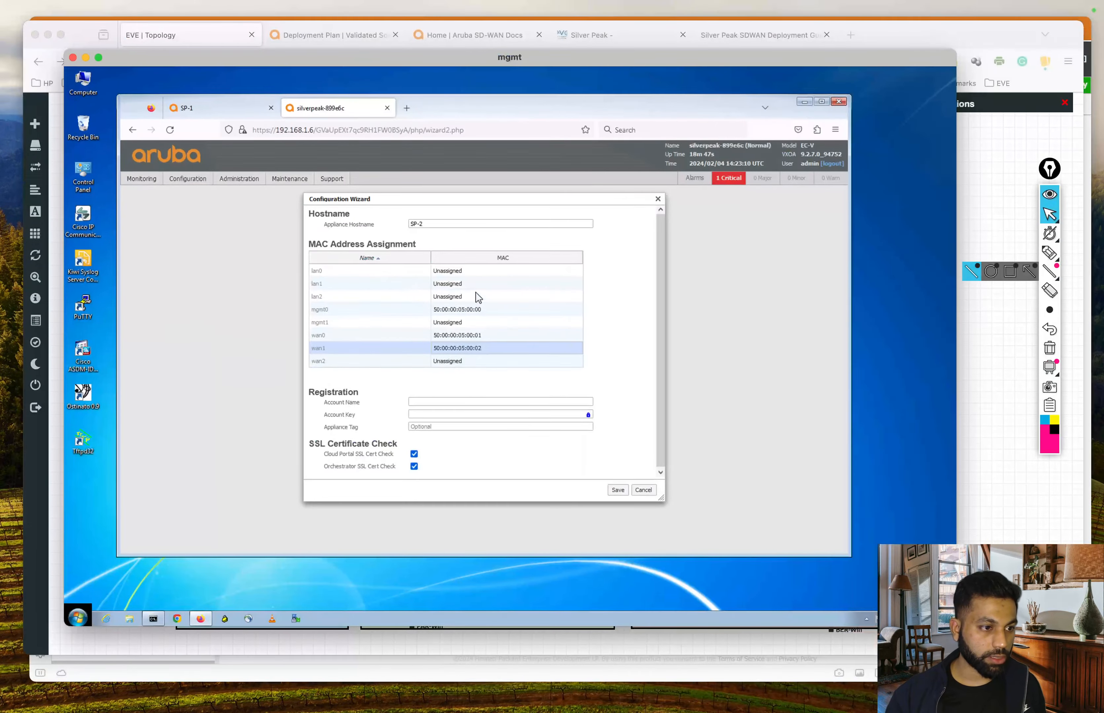
key("ctrl+Up")
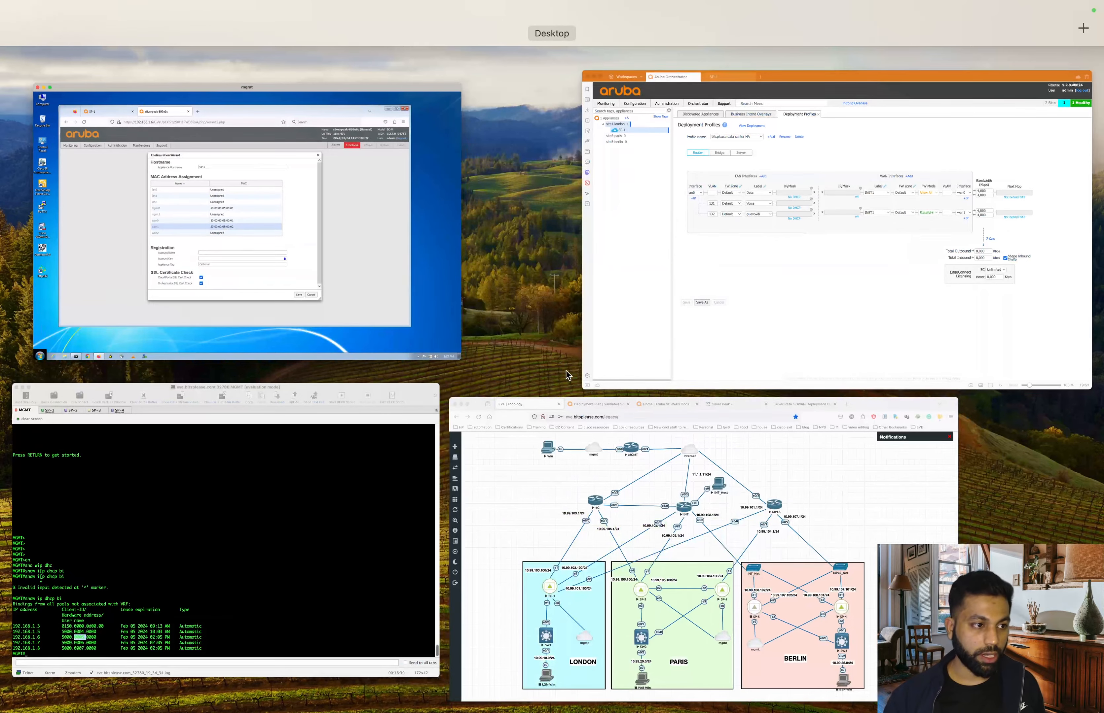
left_click(599, 396)
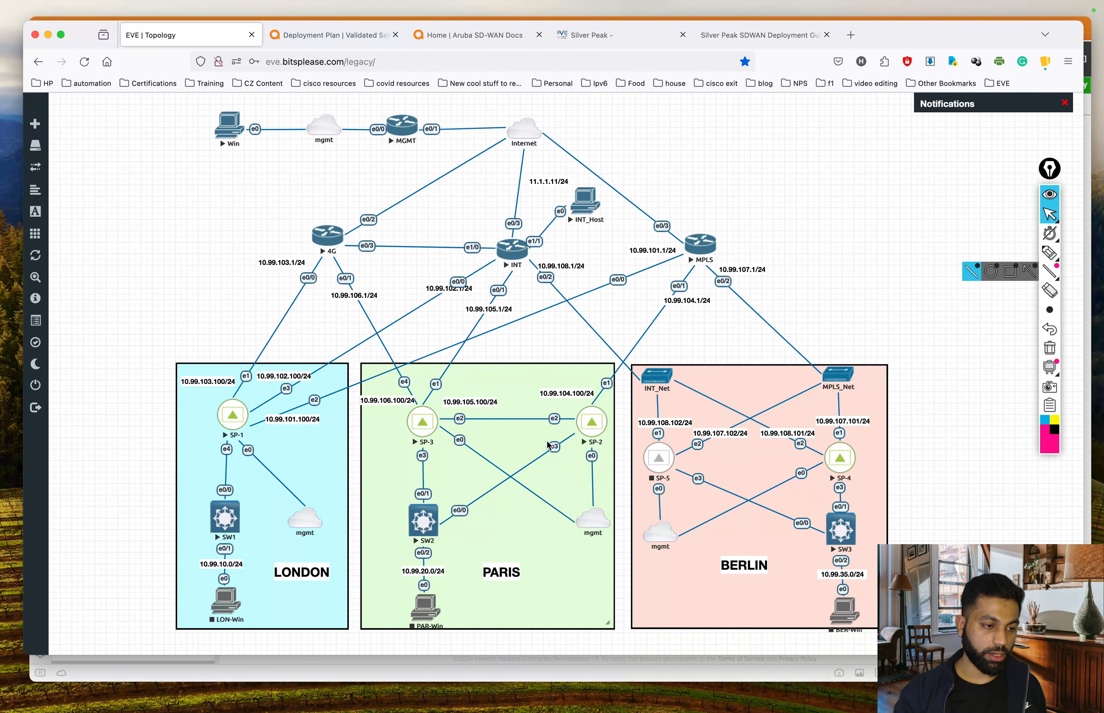
key("ctrl+Up")
left_click(389, 308)
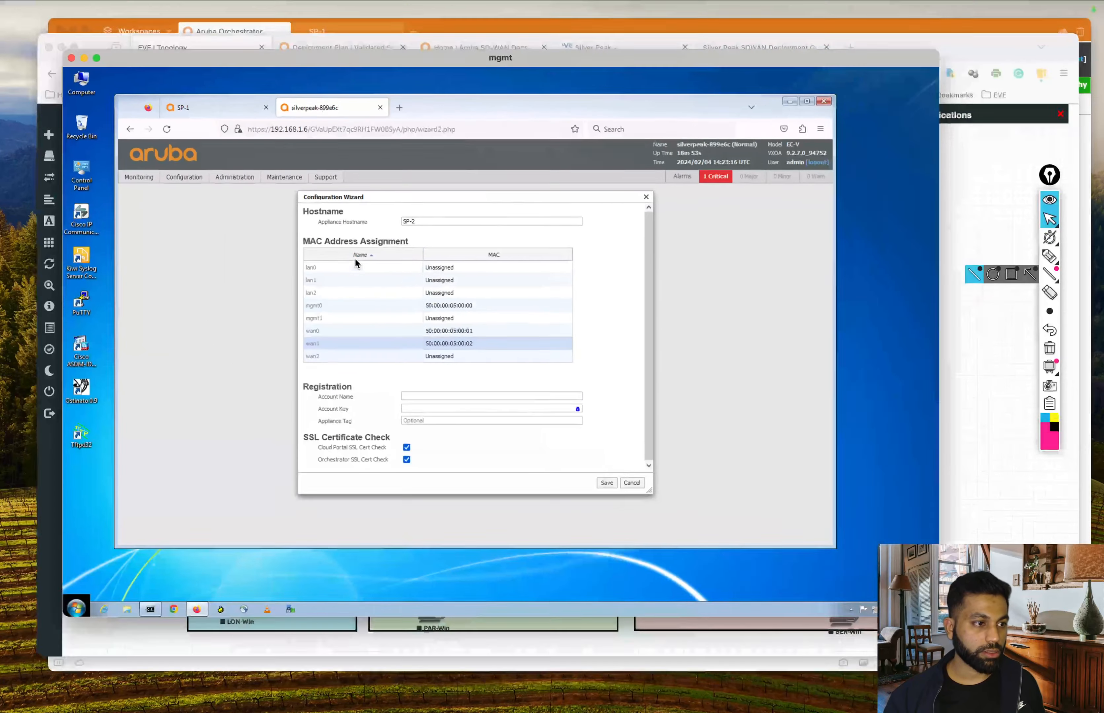
left_click(462, 273)
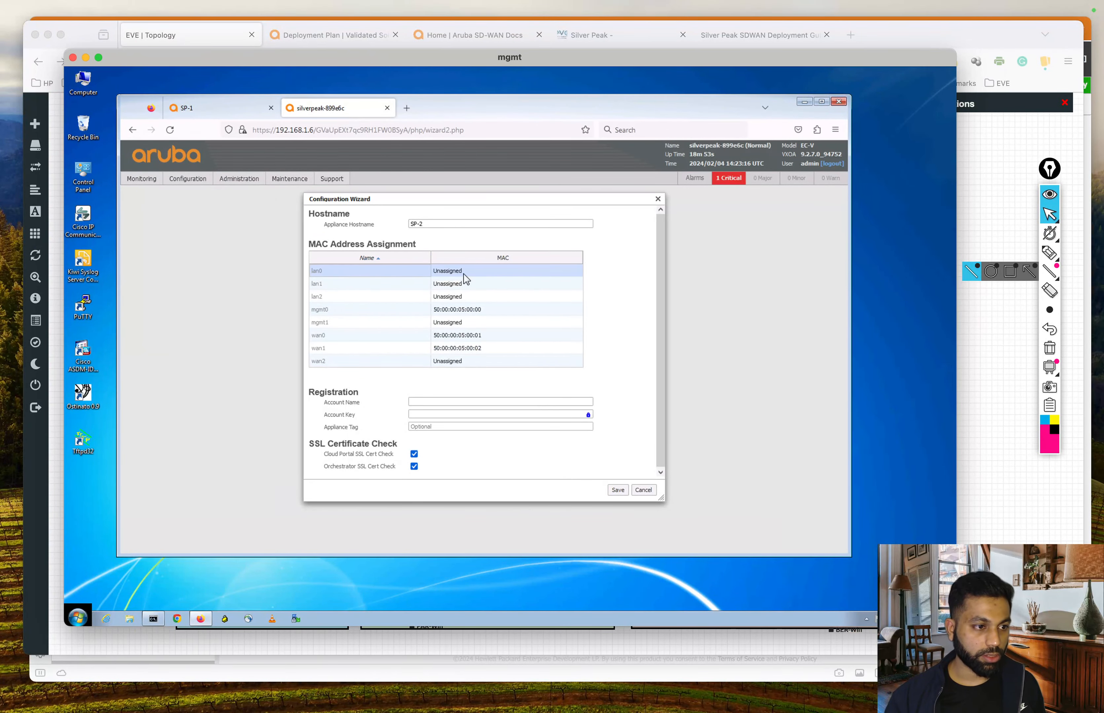
left_click(463, 273)
left_click(484, 274)
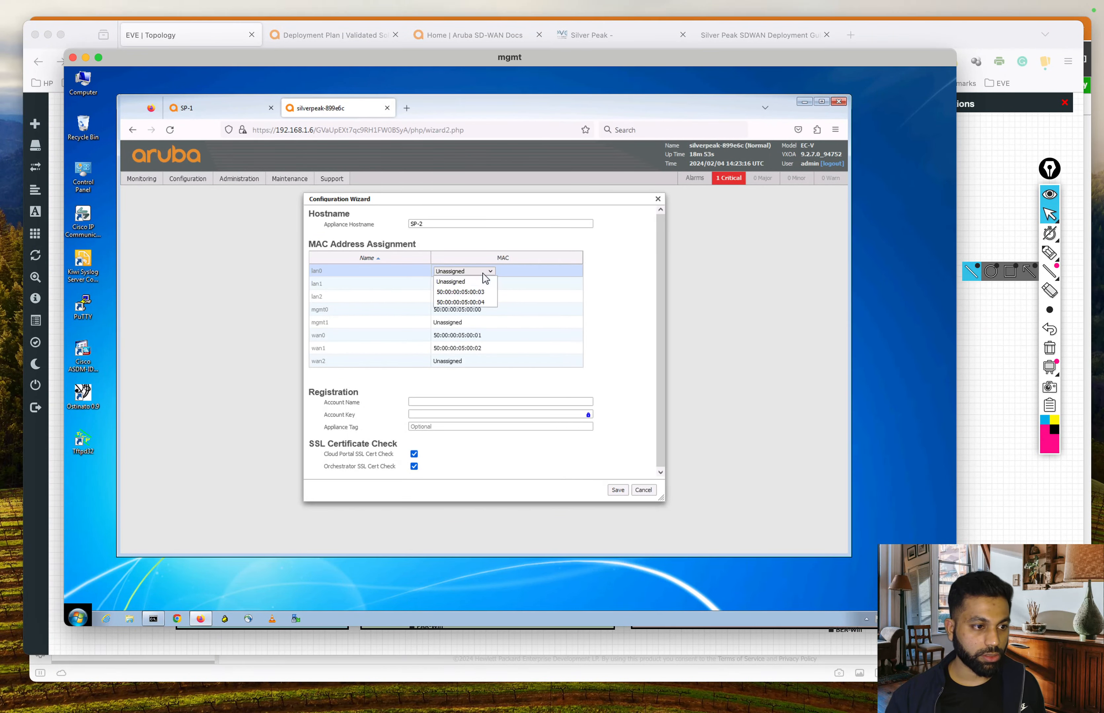
left_click(482, 292)
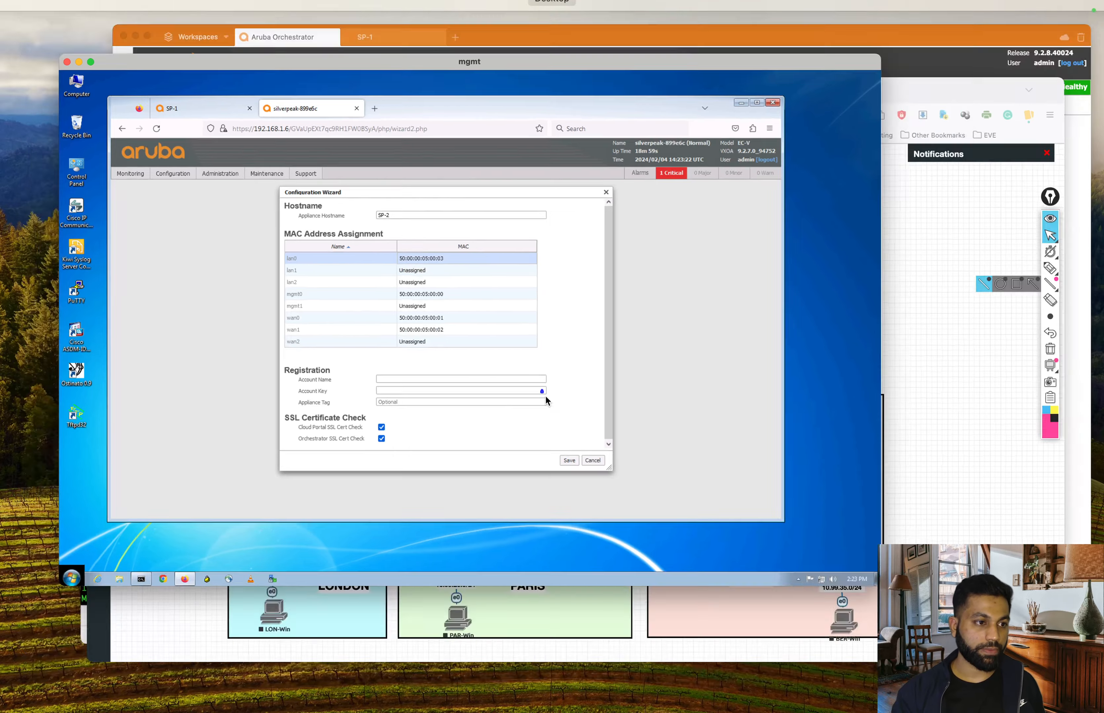
Step: Review SP-2's interface connections in the EVE topology and return to the mgmt desktop's Configuration Wizard
key("ctrl+Up")
left_click(688, 477)
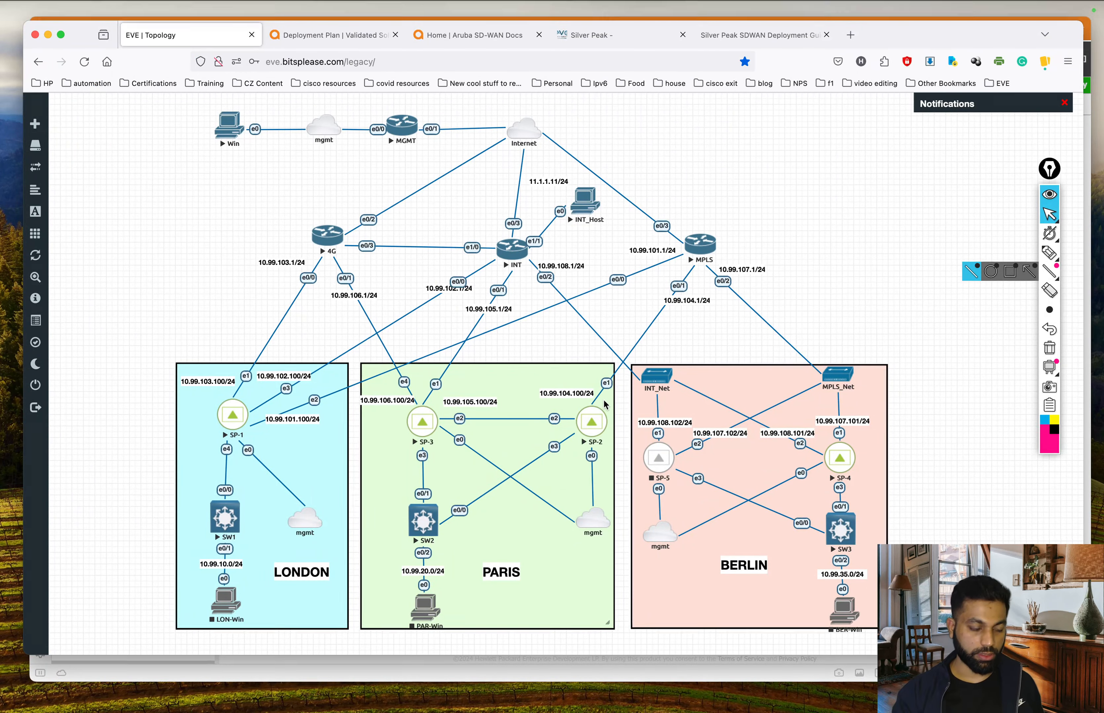
key("ctrl+Up")
left_click(335, 280)
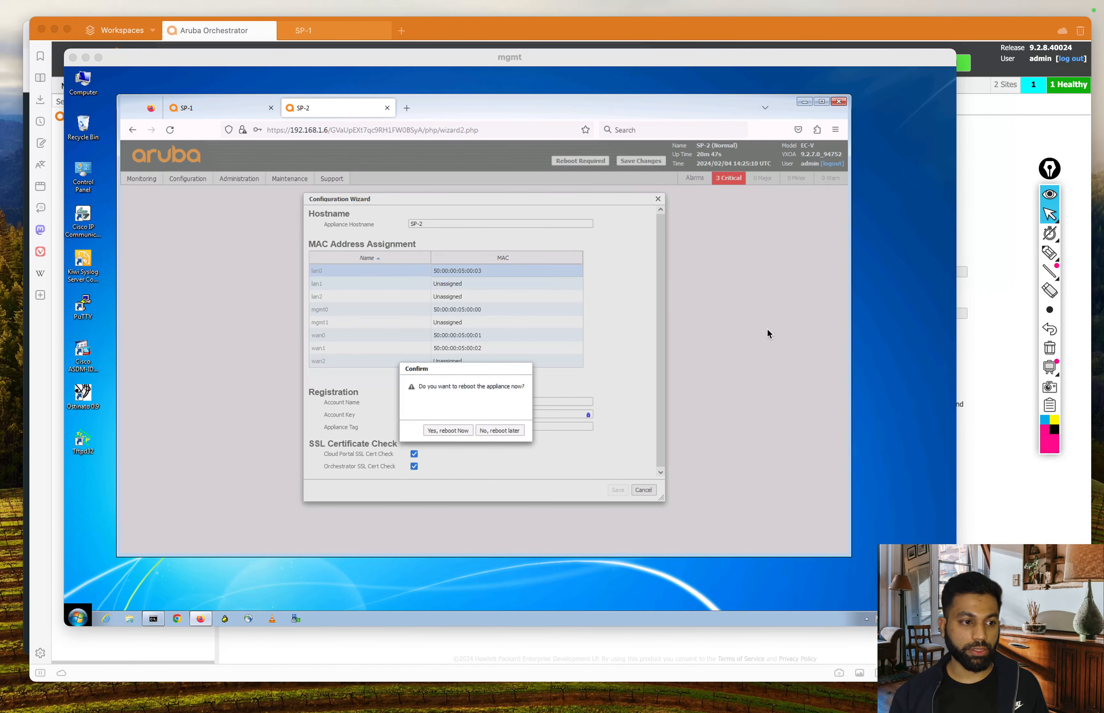
Step: Reboot the SP-2 appliance immediately and open a new browser tab
left_click(746, 336)
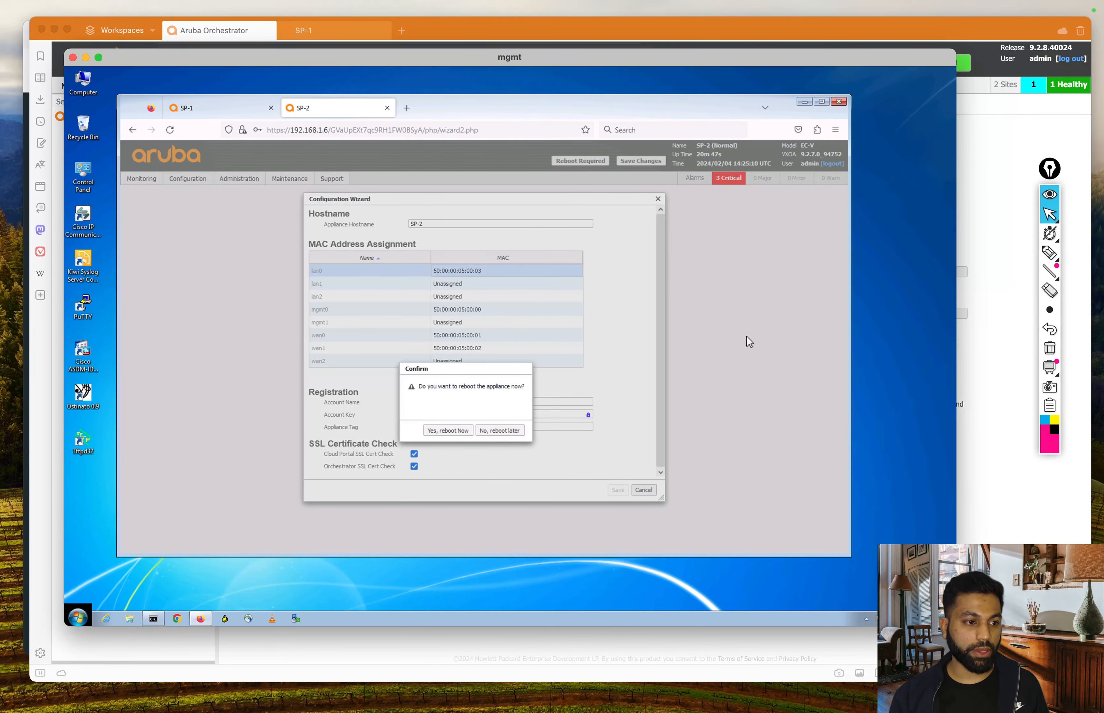
left_click(456, 431)
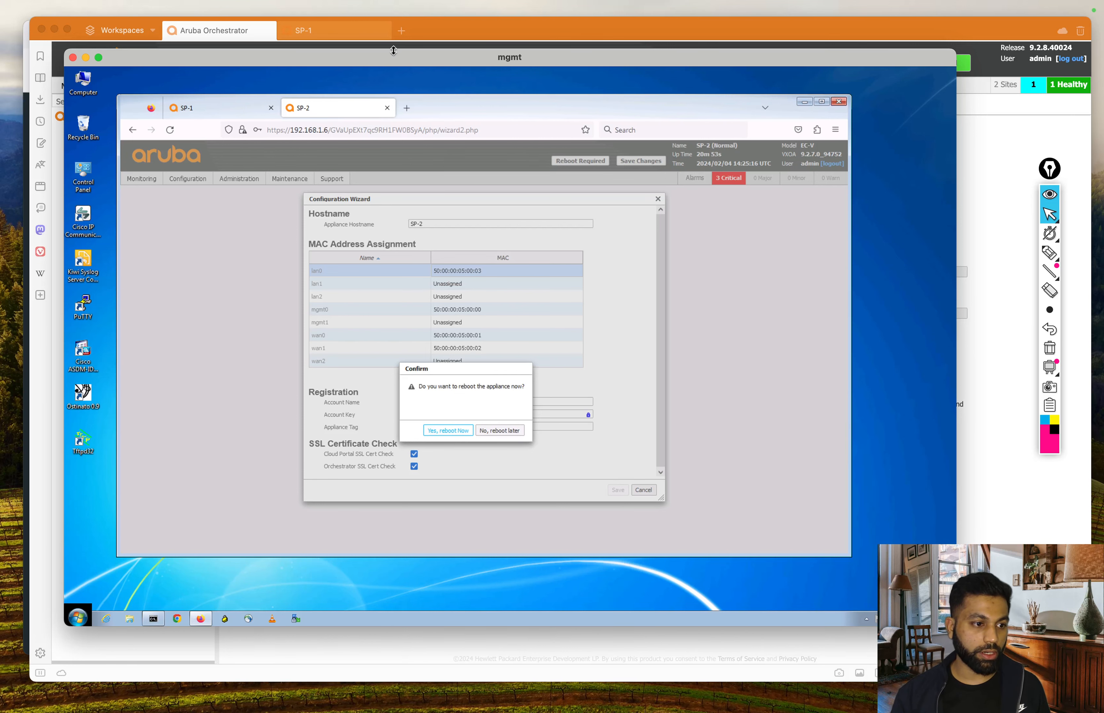
left_click(407, 109)
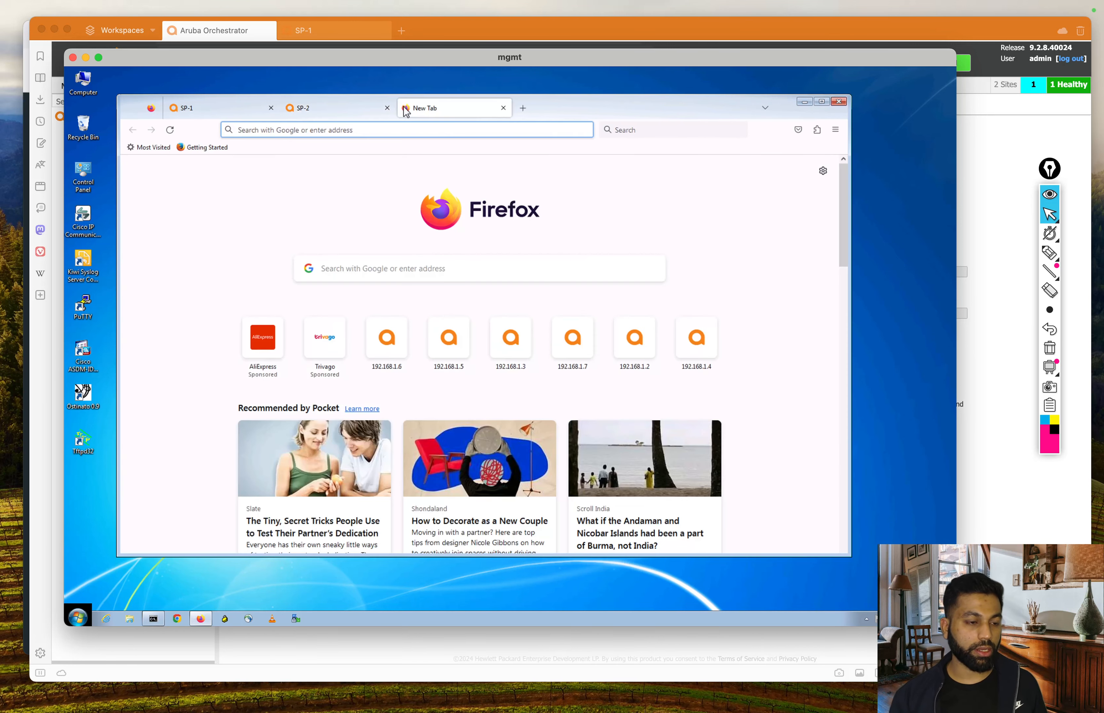
Step: Check the appliance addresses in the DHCP bindings on the MGMT console and return to the mgmt desktop's browser
left_click(368, 130)
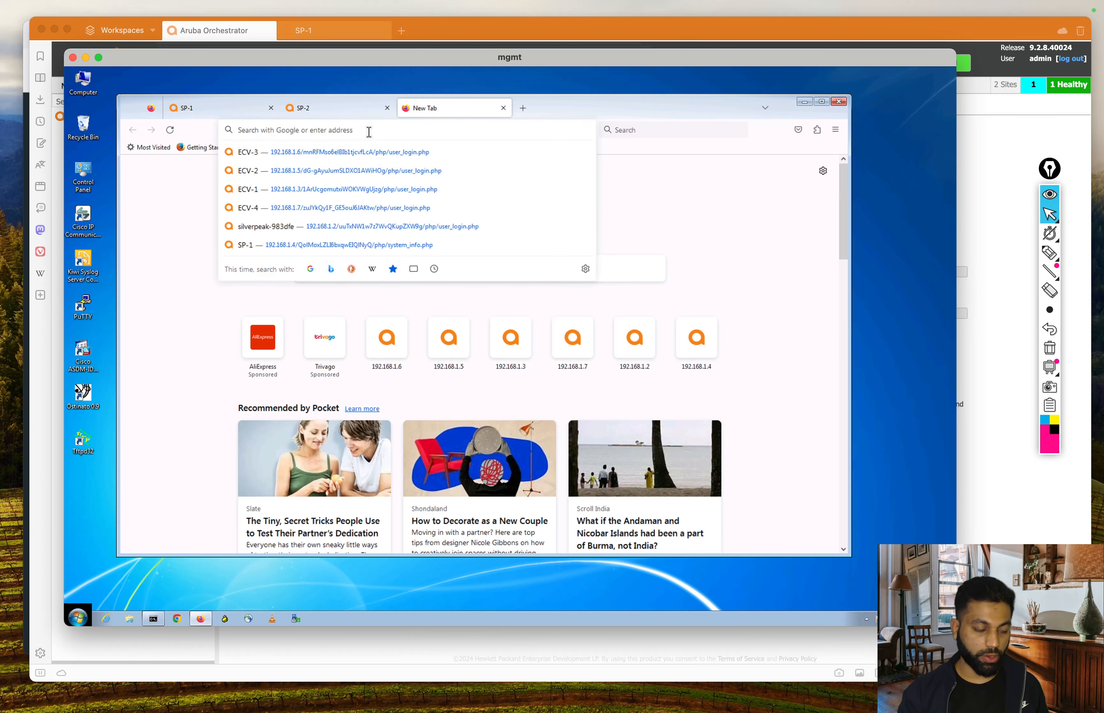
key("ctrl+Up")
left_click(152, 564)
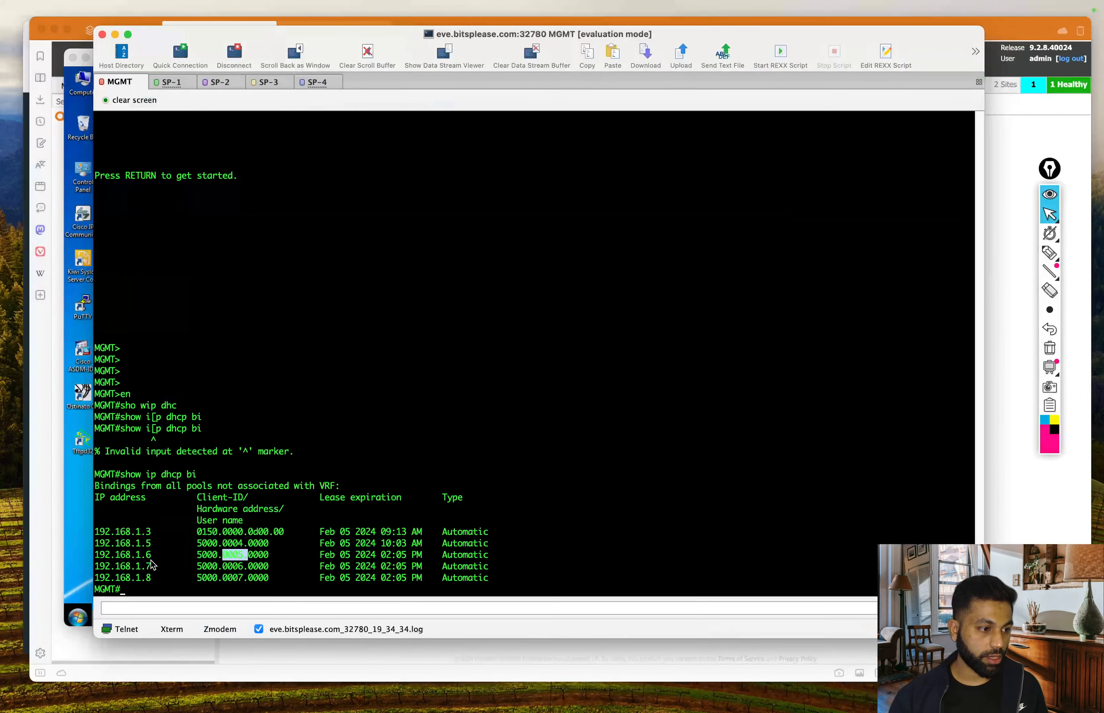
key("ctrl+Up")
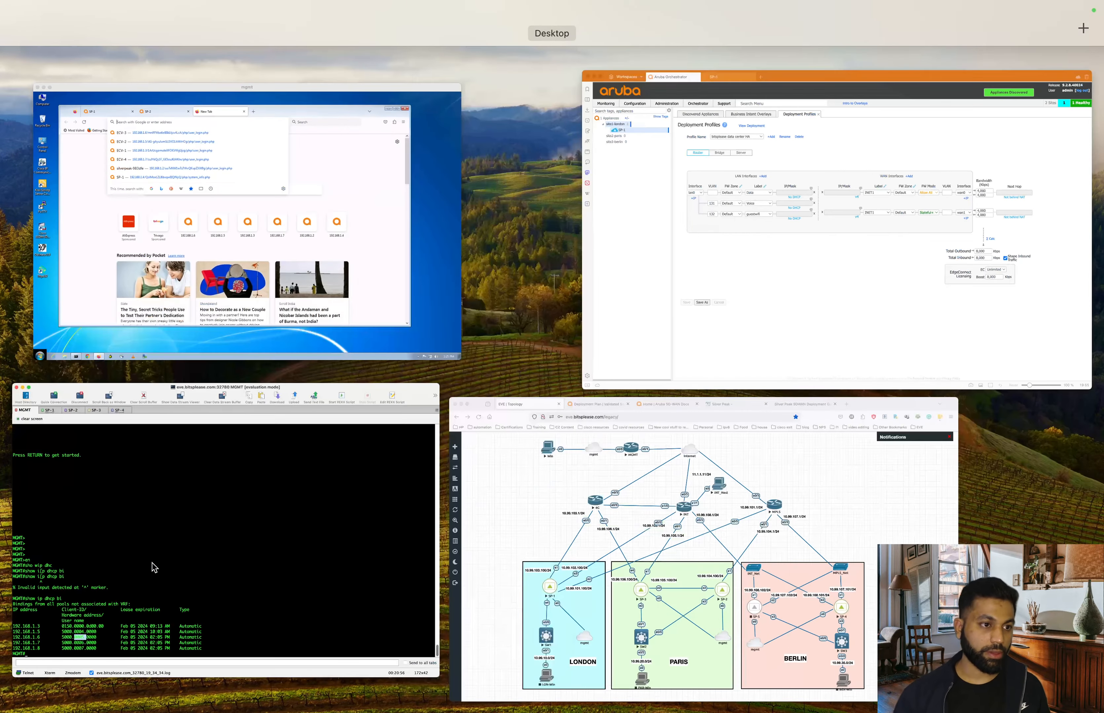
left_click(892, 288)
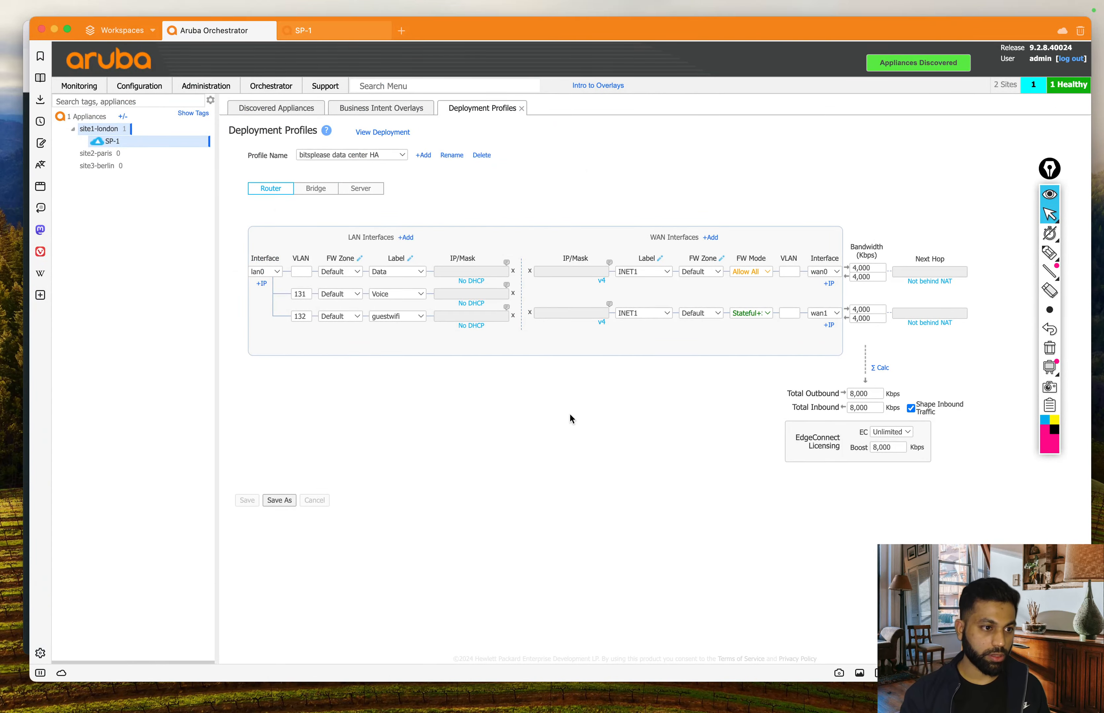
key("ctrl+Up")
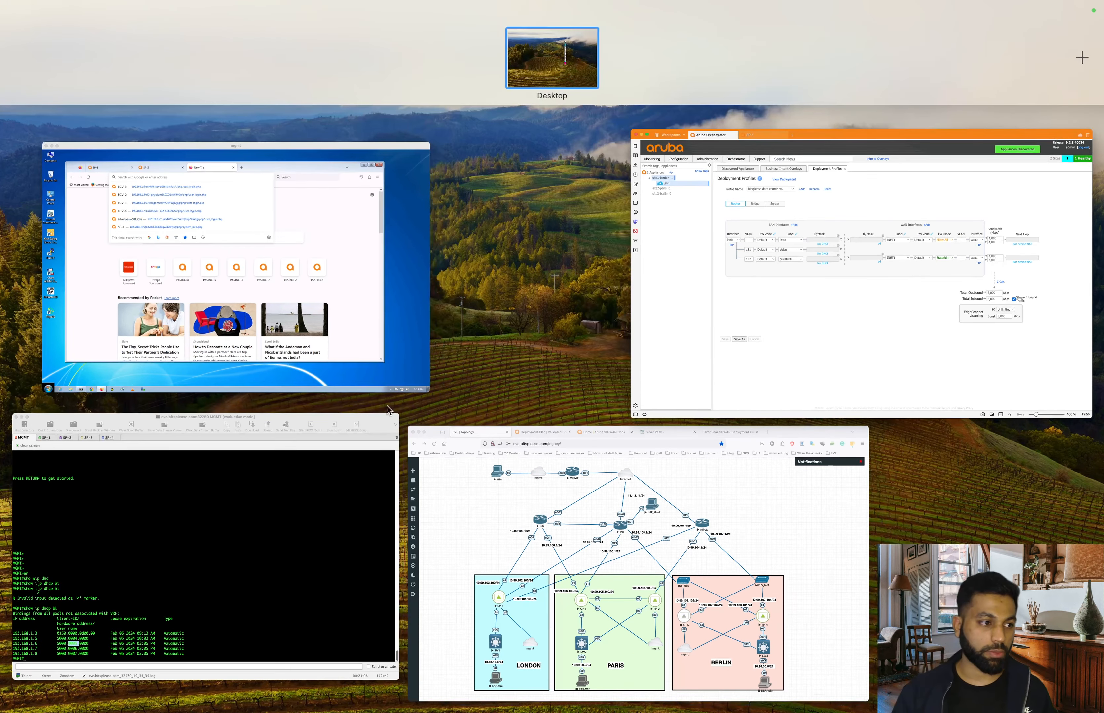
left_click(327, 153)
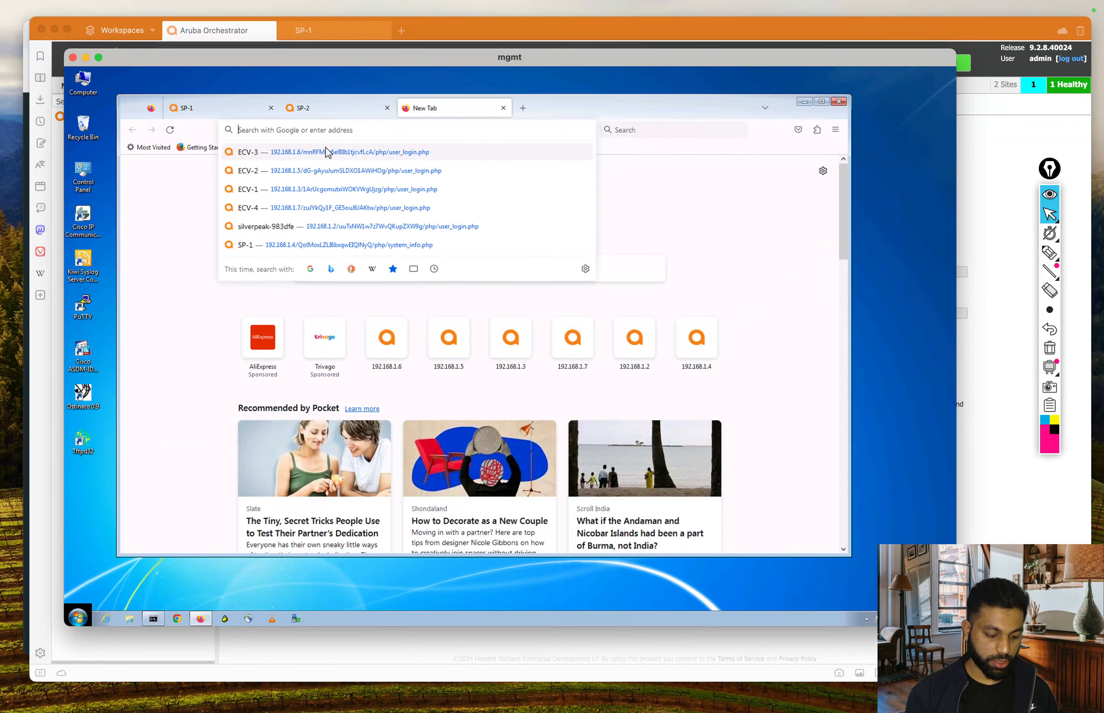
key("Down")
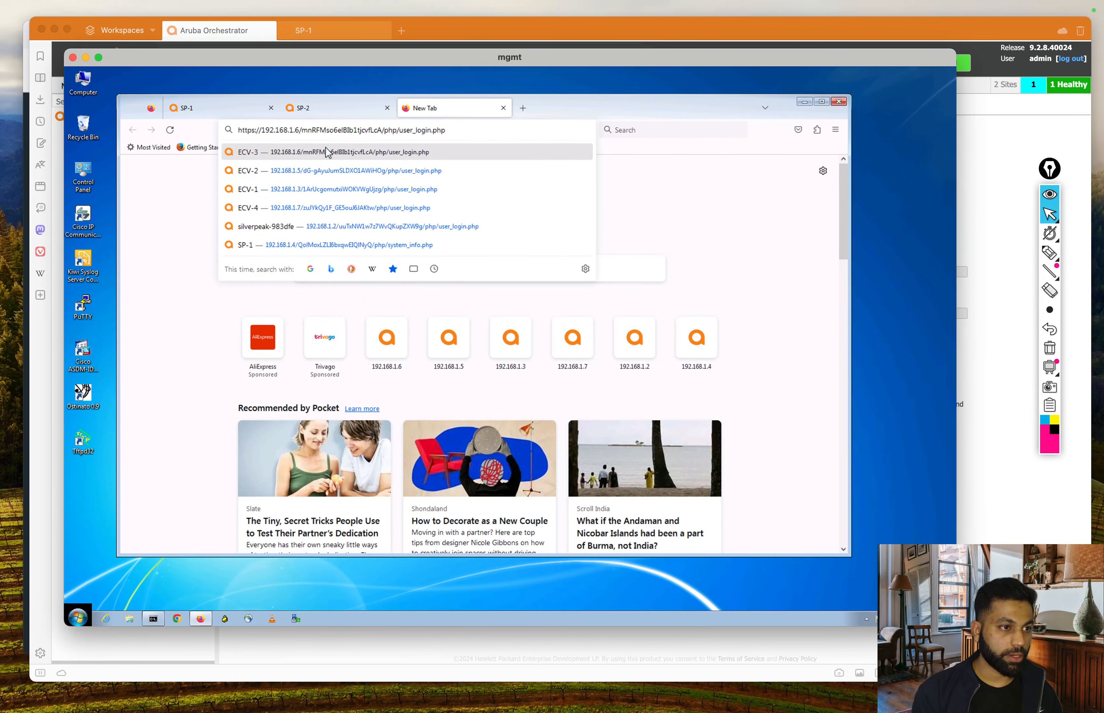
key("BackSpace")
key("BackSpace")
key("BackSpace")
key("BackSpace")
key("BackSpace")
key("BackSpace")
key("BackSpace")
key("BackSpace")
key("BackSpace")
key("BackSpace")
key("BackSpace")
key("BackSpace")
key("BackSpace")
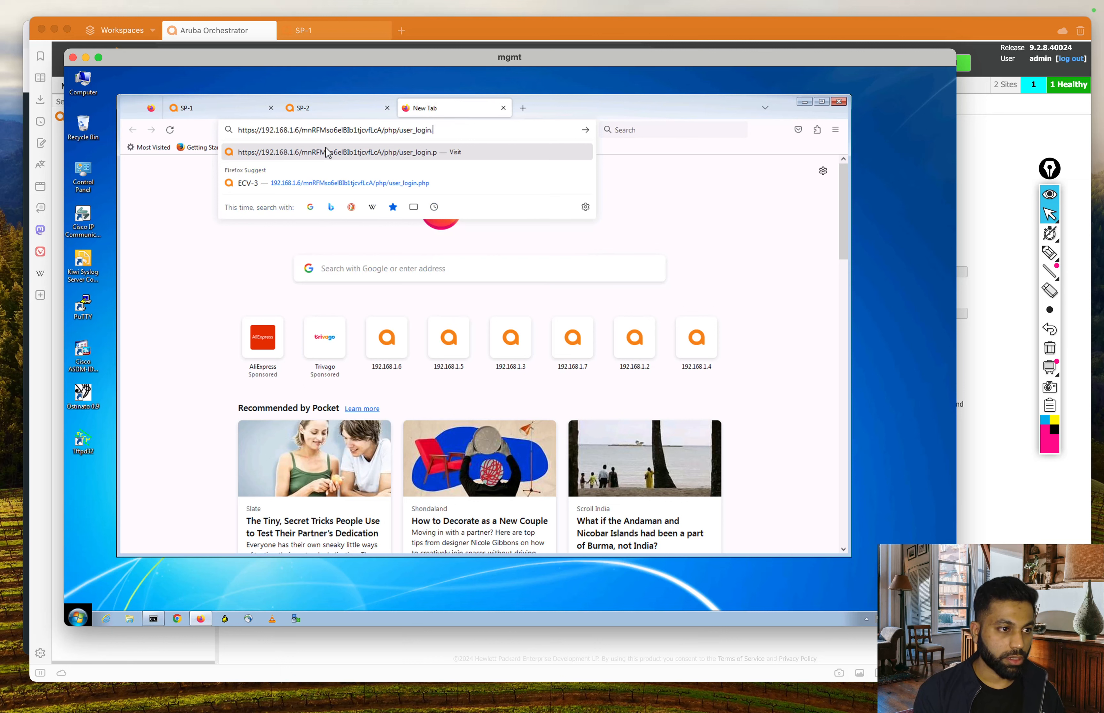
key("BackSpace")
key("BackSpace")
key("BackSpace")
key("BackSpace")
key("BackSpace")
key("BackSpace")
key("BackSpace")
key("BackSpace")
key("BackSpace")
key("BackSpace")
key("BackSpace")
key("BackSpace")
key("BackSpace")
key("BackSpace")
key("BackSpace")
key("BackSpace")
key("BackSpace")
key("BackSpace")
key("BackSpace")
key("BackSpace")
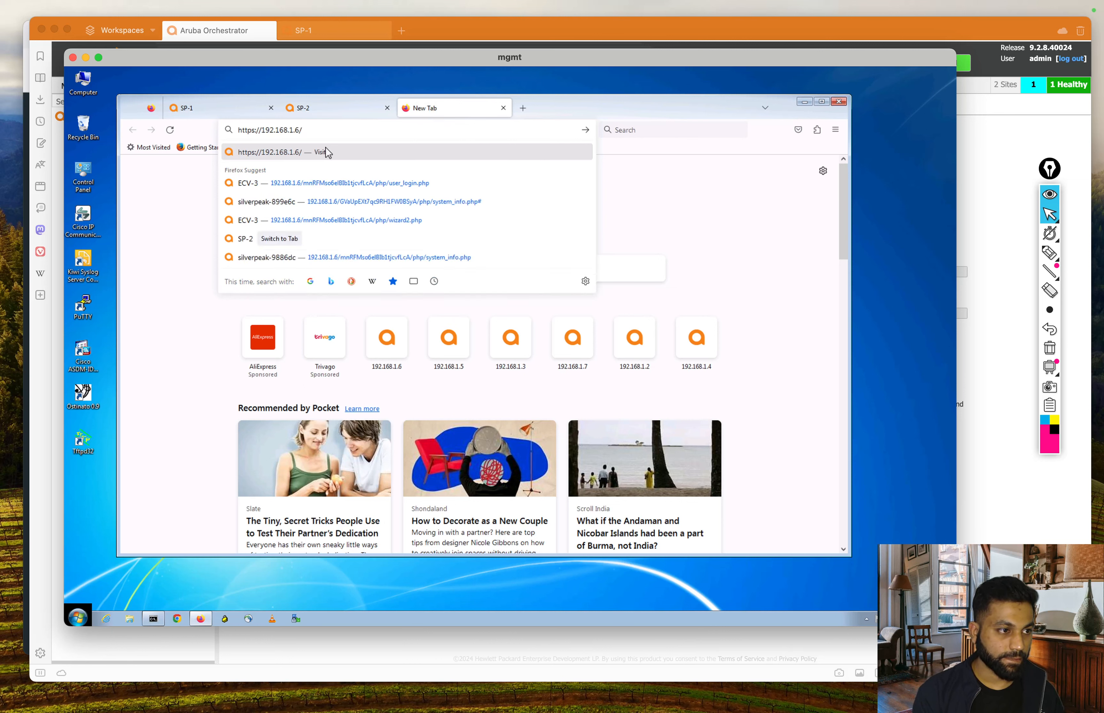
key("BackSpace")
key("BackSpace")
type("7")
key("Return")
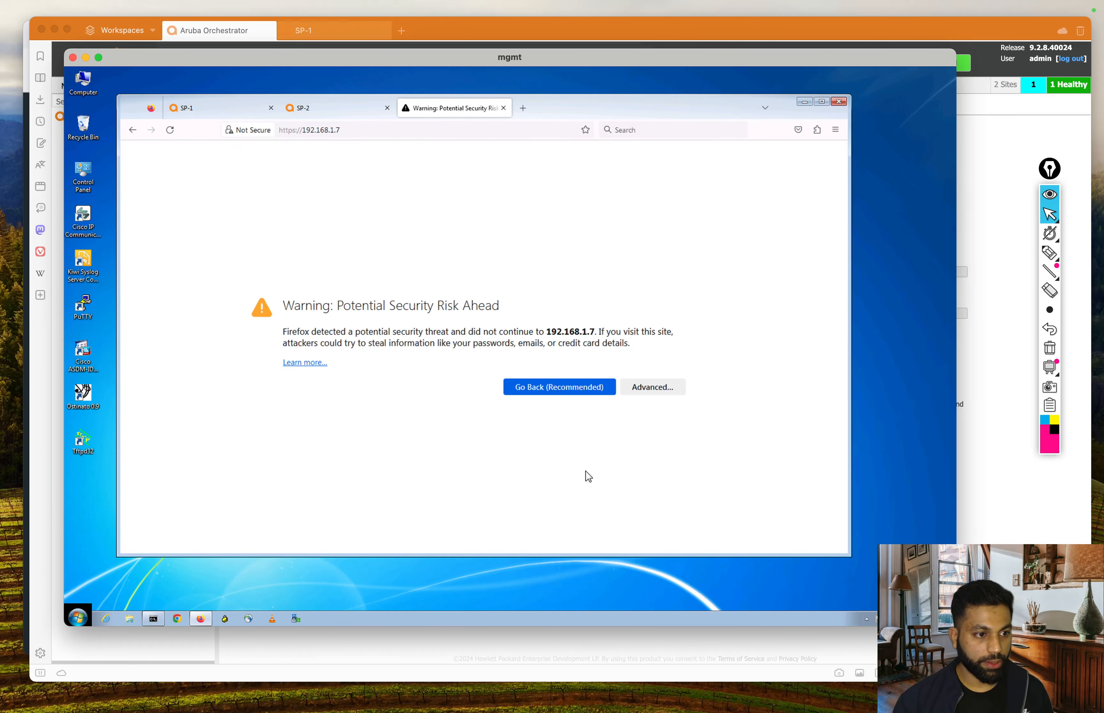
left_click(650, 387)
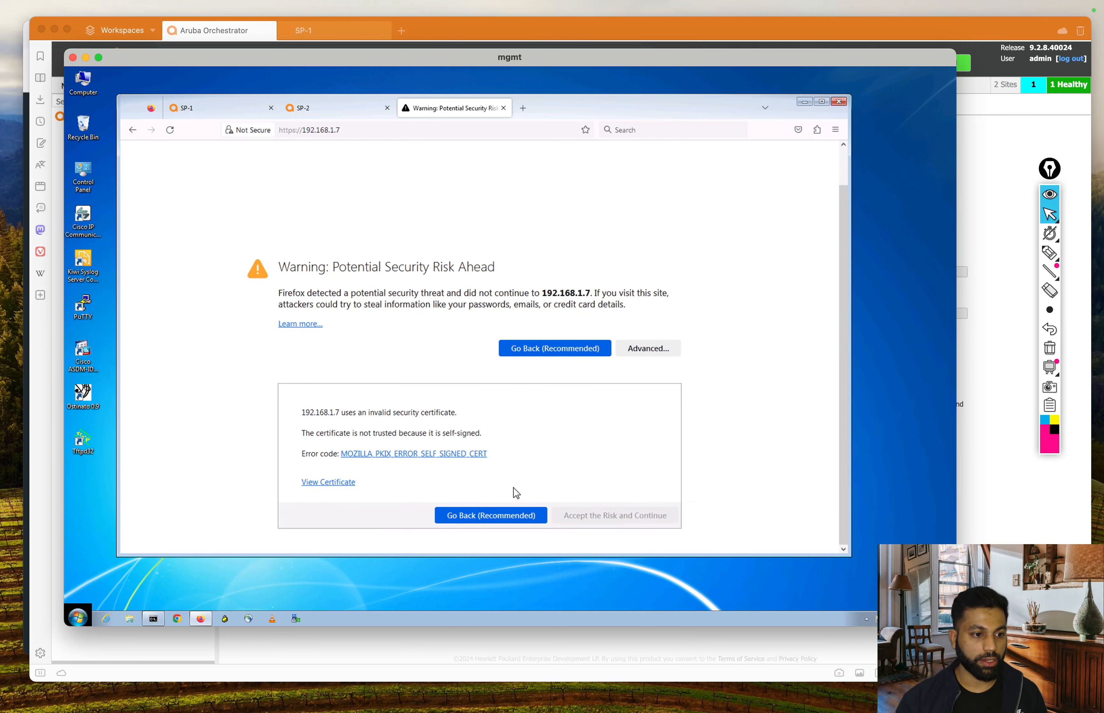
left_click(602, 517)
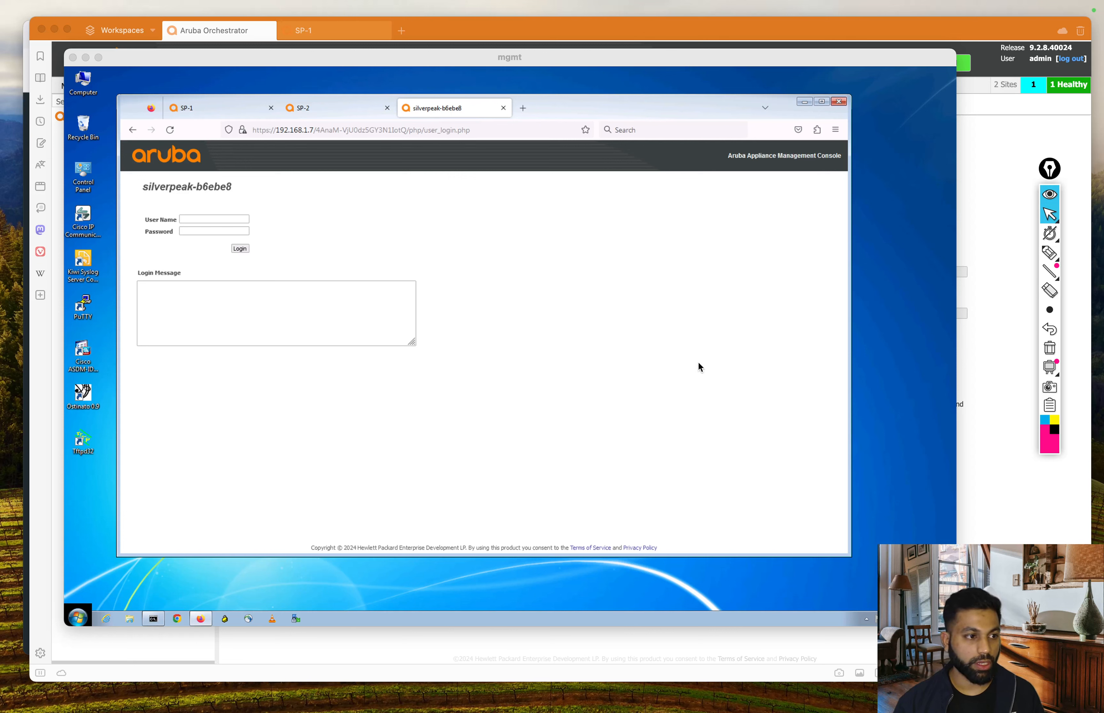
Step: Fill in the appliance login with user name admin and the account password
left_click(201, 219)
type("admin")
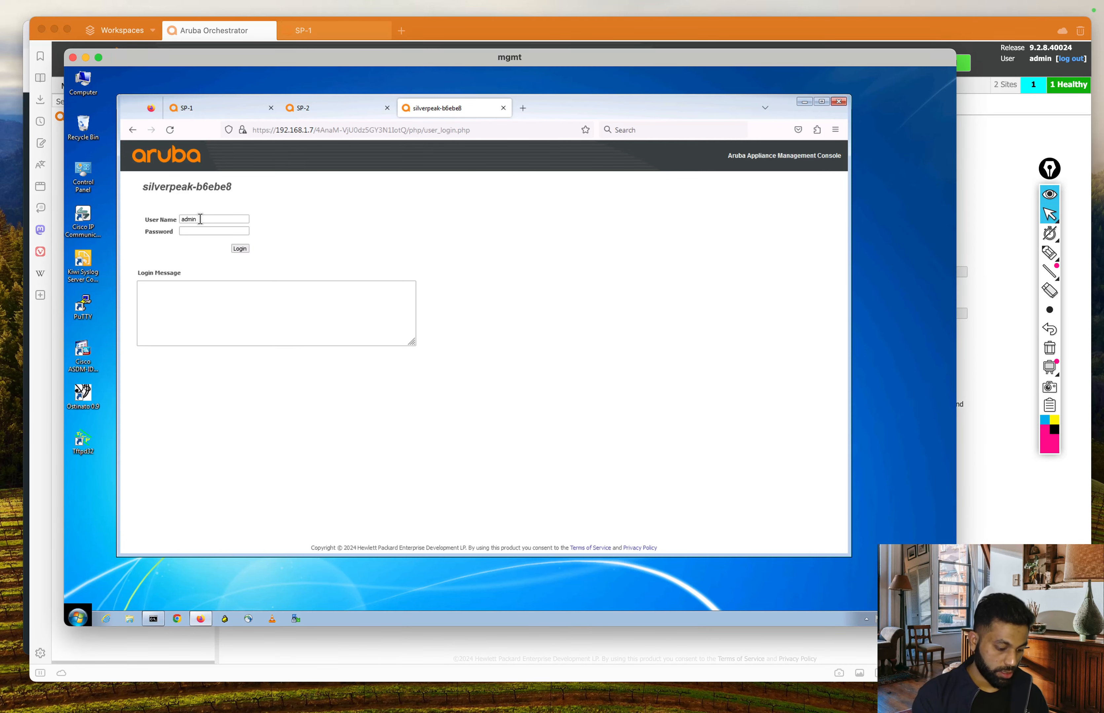
key("Tab")
type("adm")
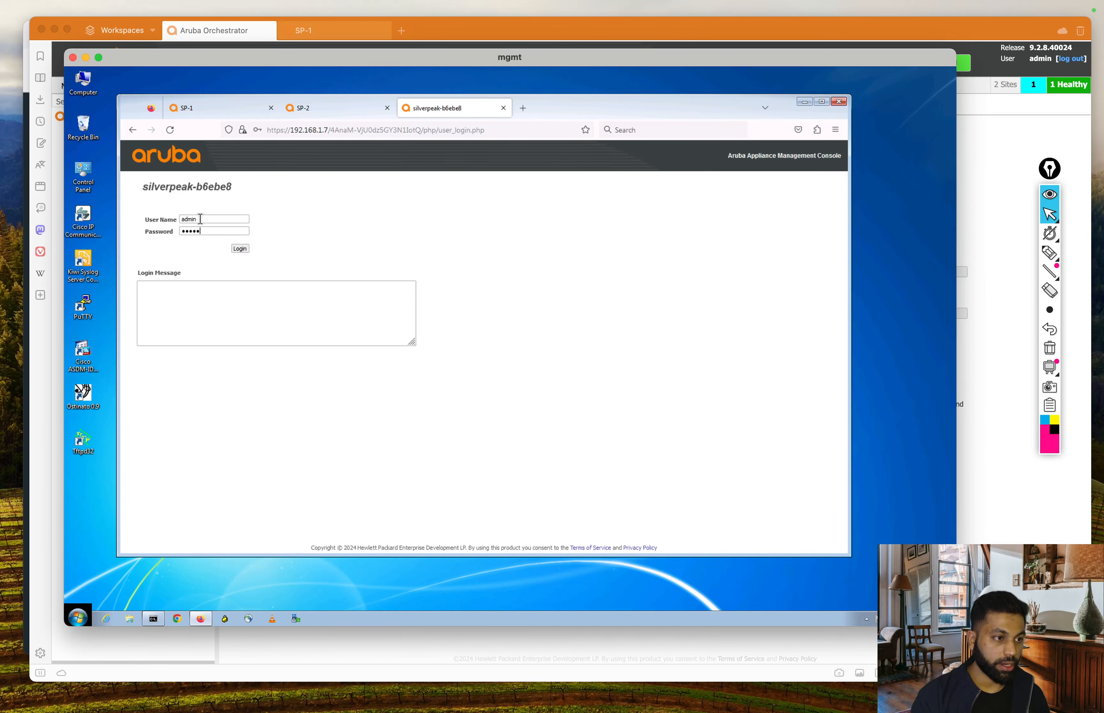
Step: Compare the hostname on the login page with the login prompt on the SP-3 console
left_click_drag(215, 185, 249, 191)
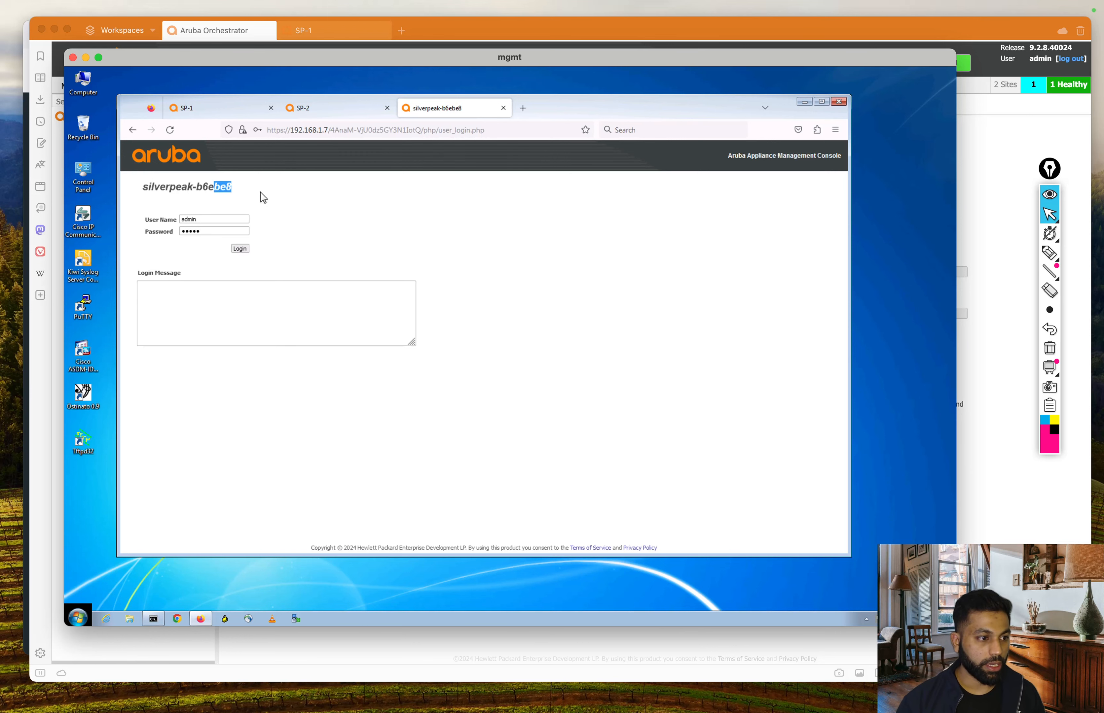
key("super+Tab")
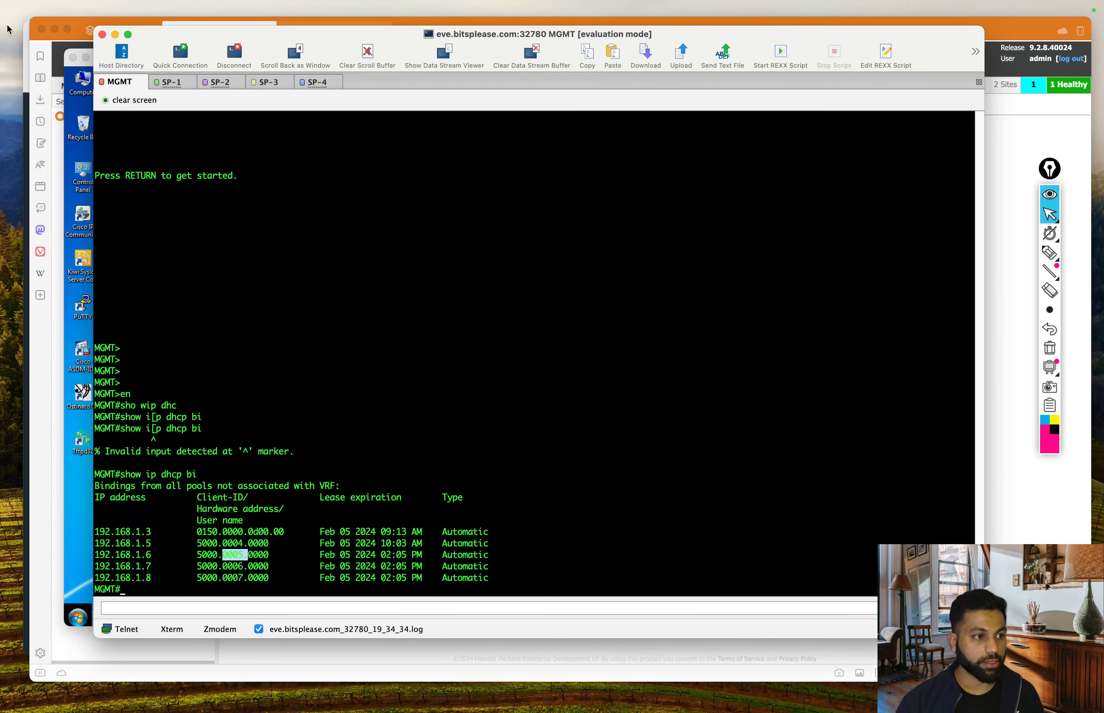
left_click(268, 82)
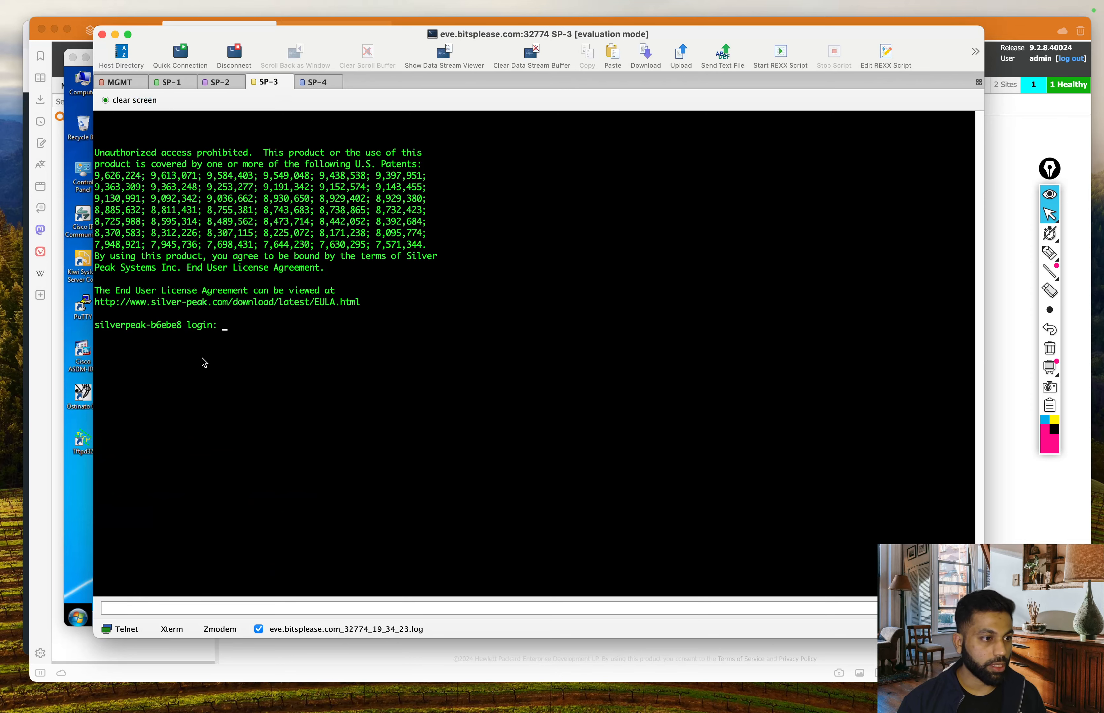
left_click_drag(187, 327, 146, 327)
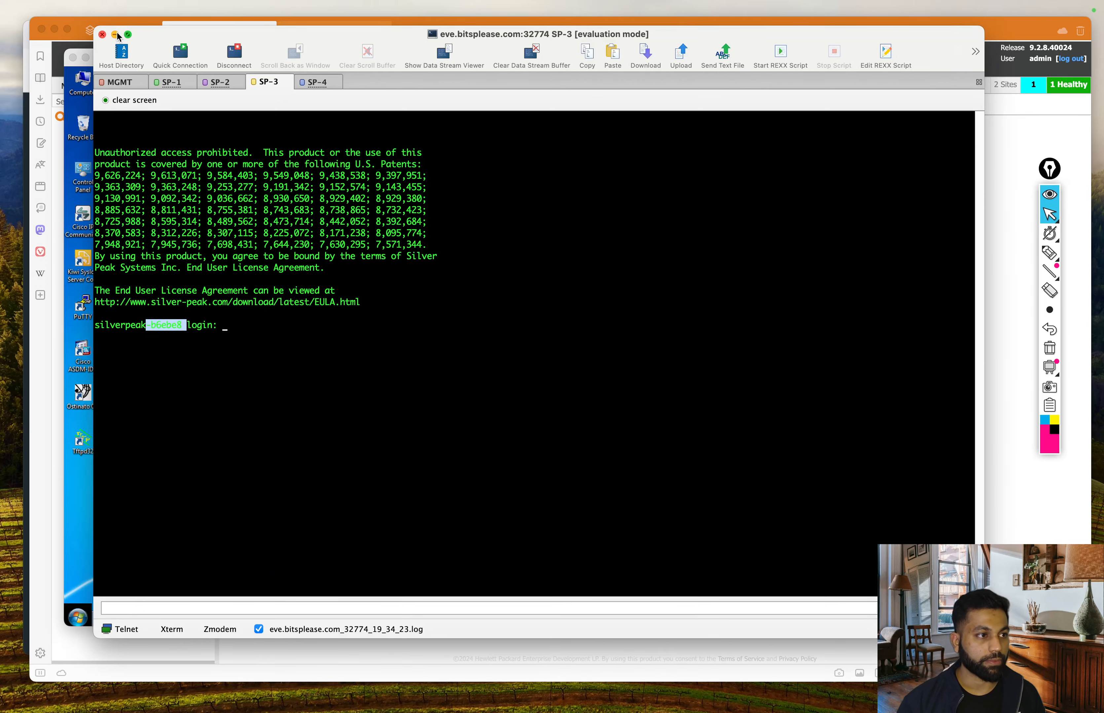
left_click(115, 34)
Step: Log in to the appliance, decline saving the login, and open the Initial Config Wizard
left_click(241, 252)
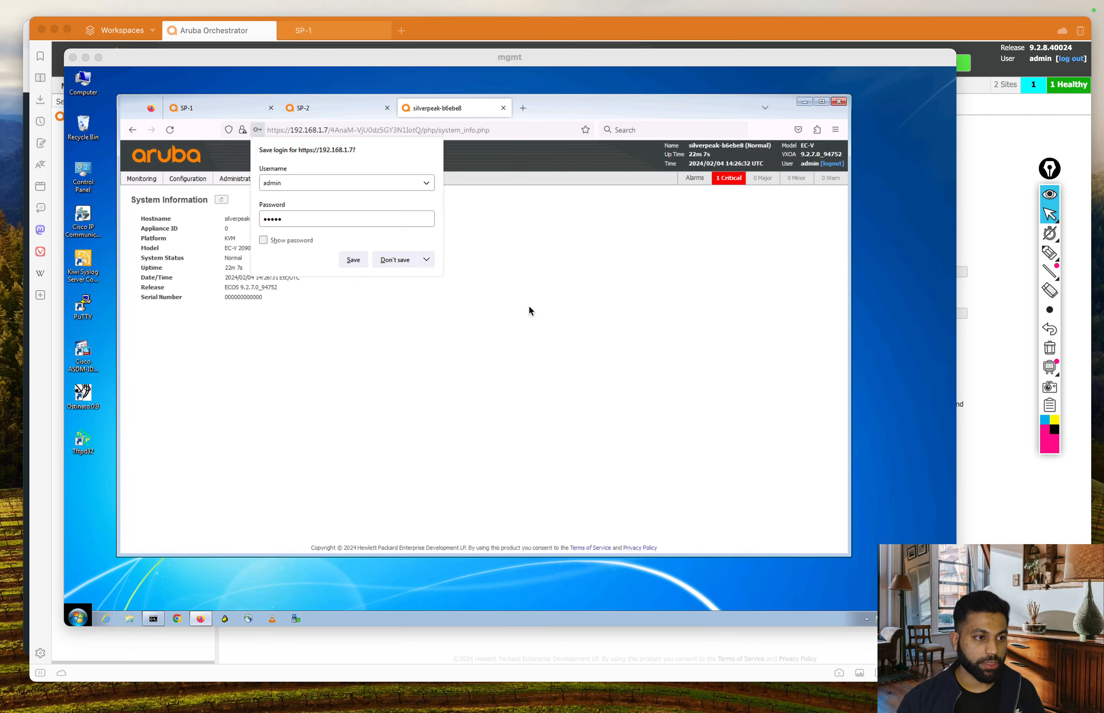
left_click(399, 264)
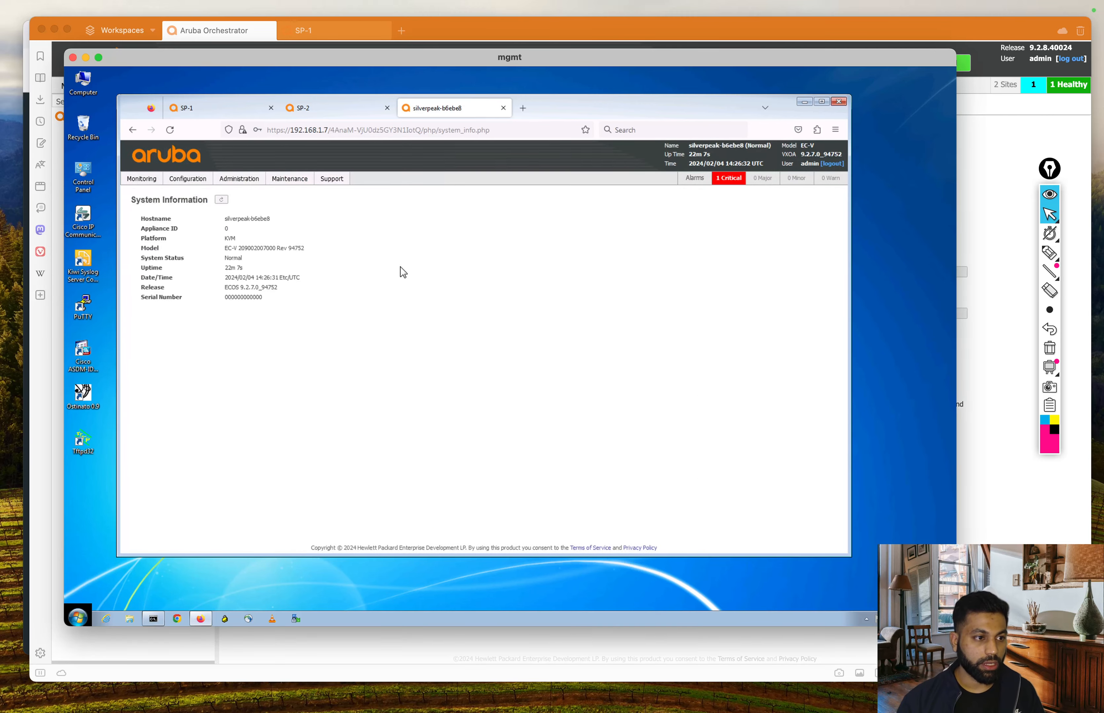
left_click(179, 185)
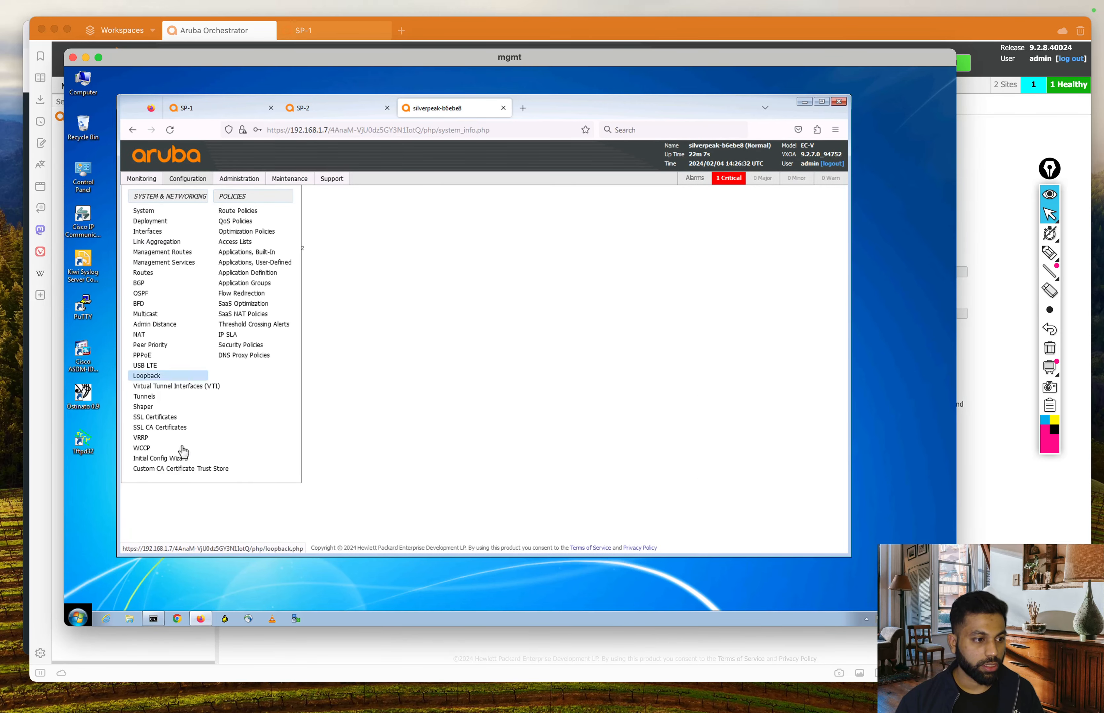
left_click(173, 460)
Step: Review SP-3's interface connections in the EVE topology and return to the mgmt desktop's Configuration Wizard
key("ctrl+Up")
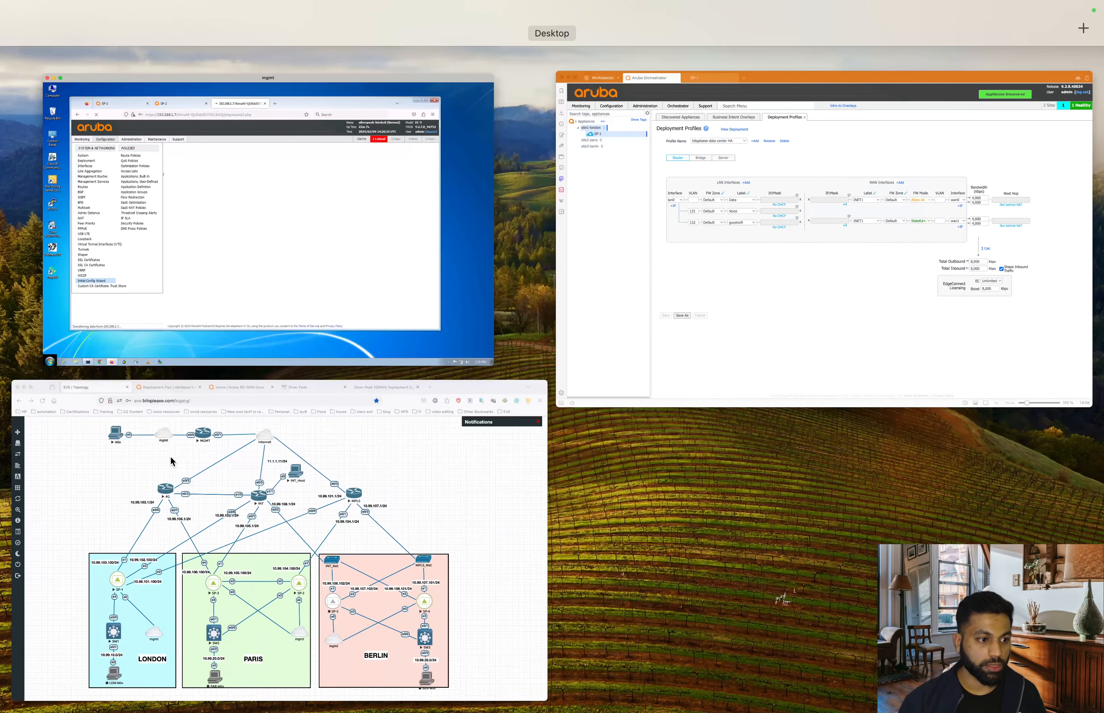
left_click(412, 677)
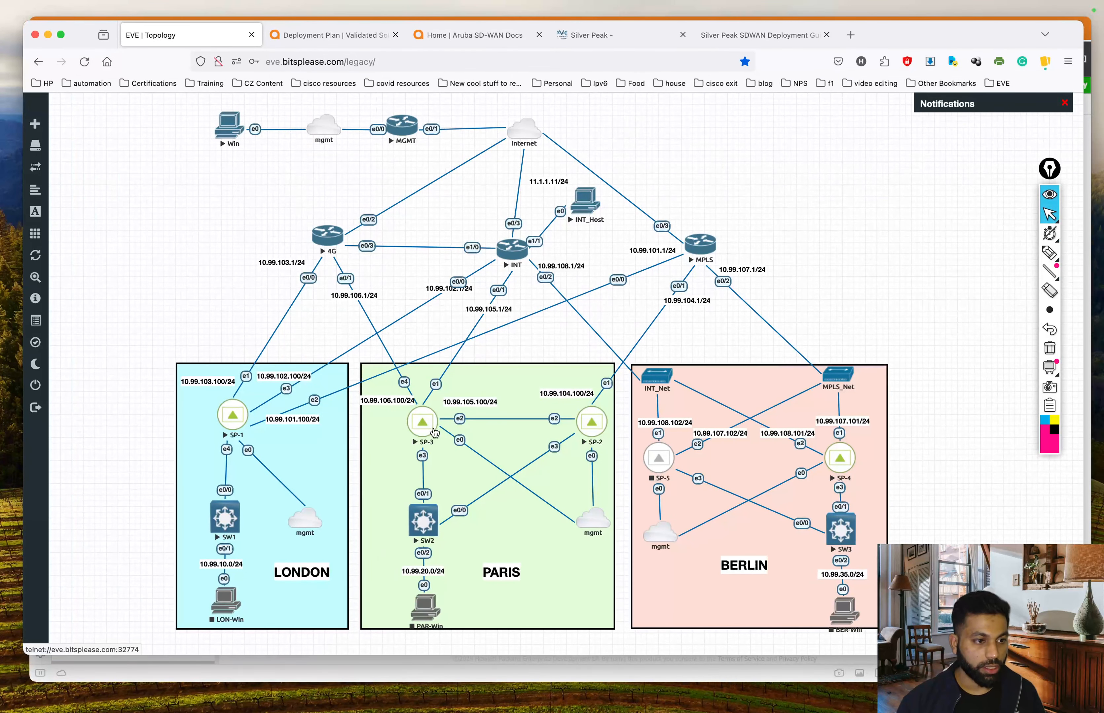
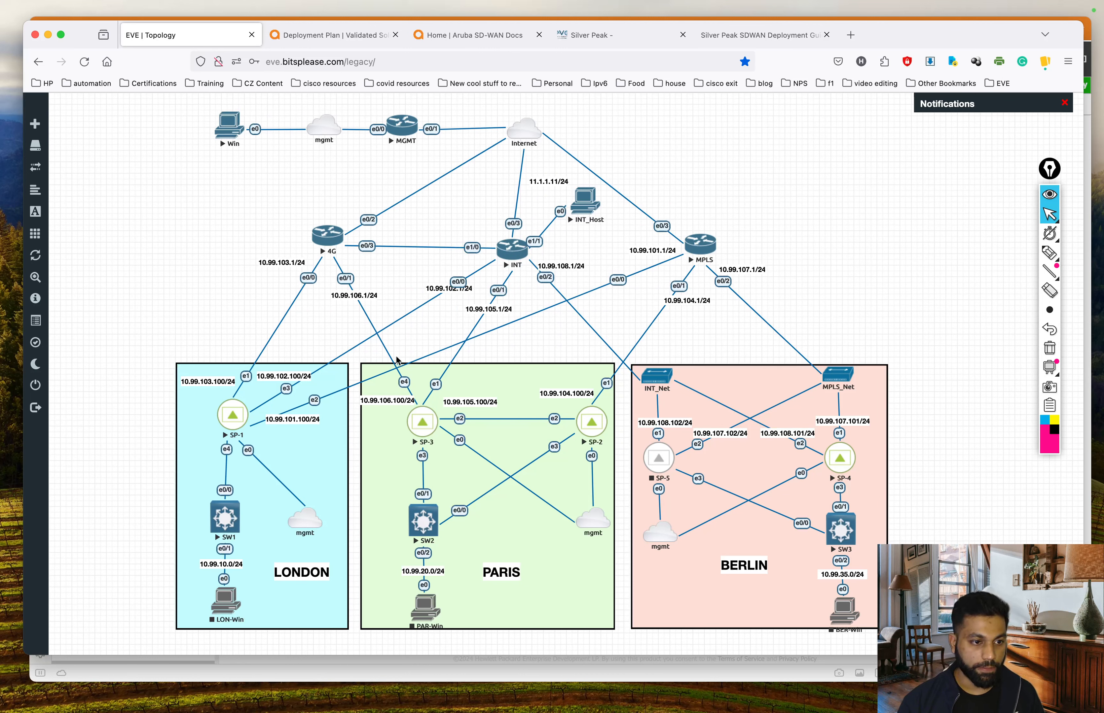
key("super+Tab")
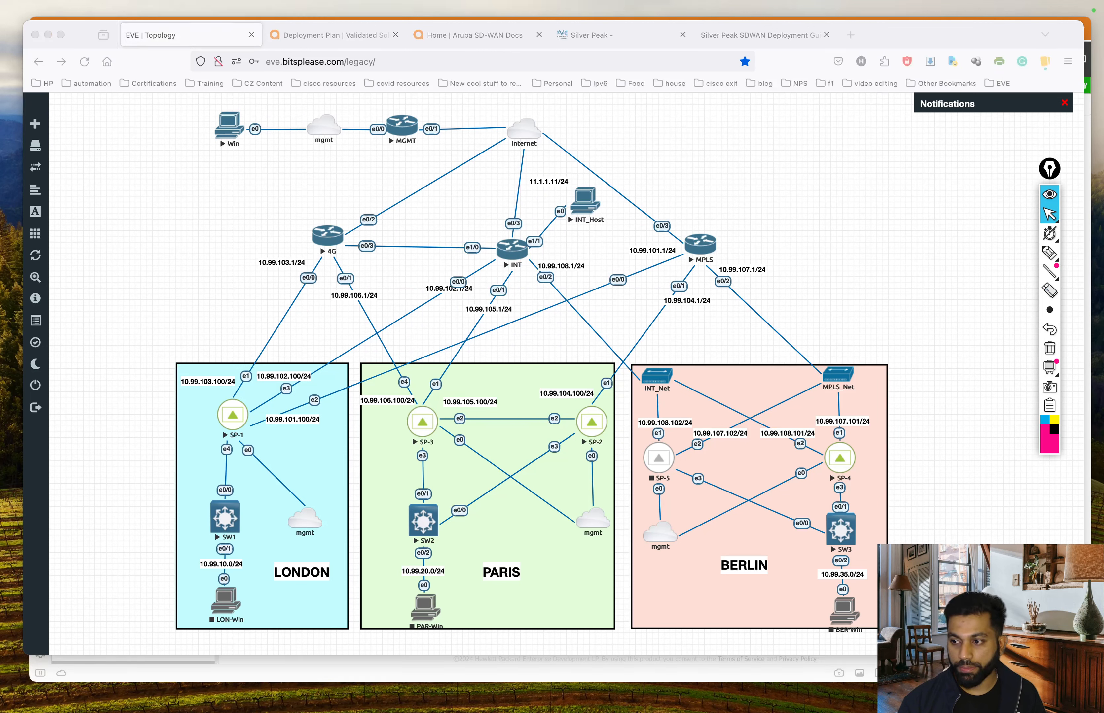
left_click(927, 208)
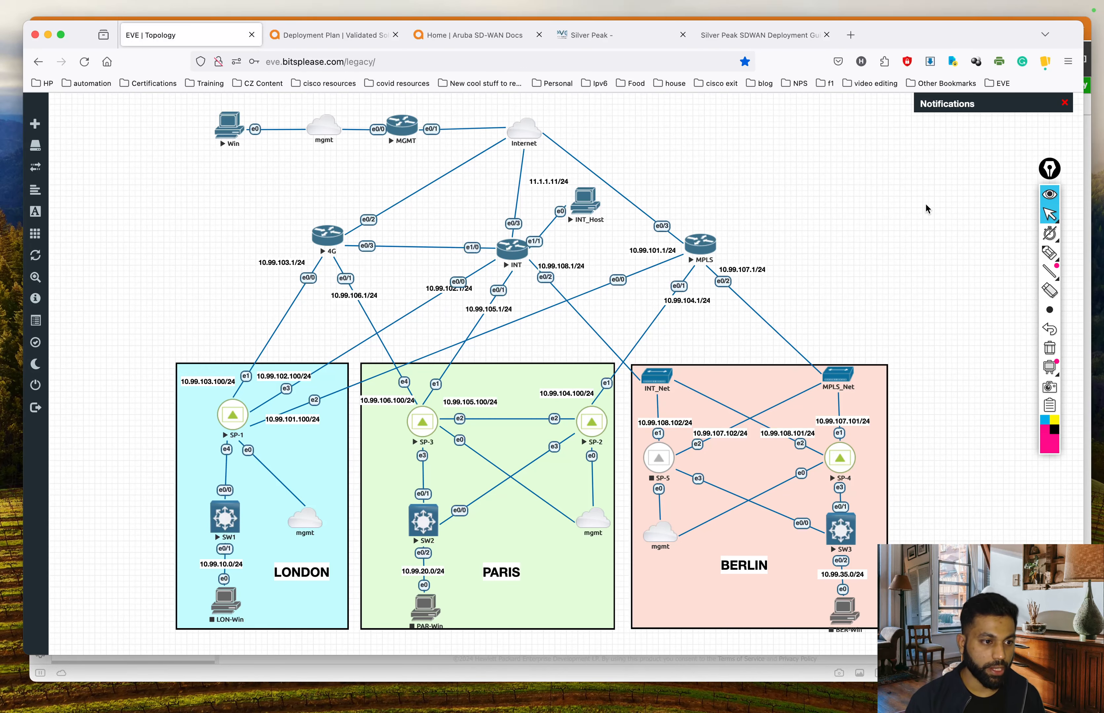
key("ctrl+Up")
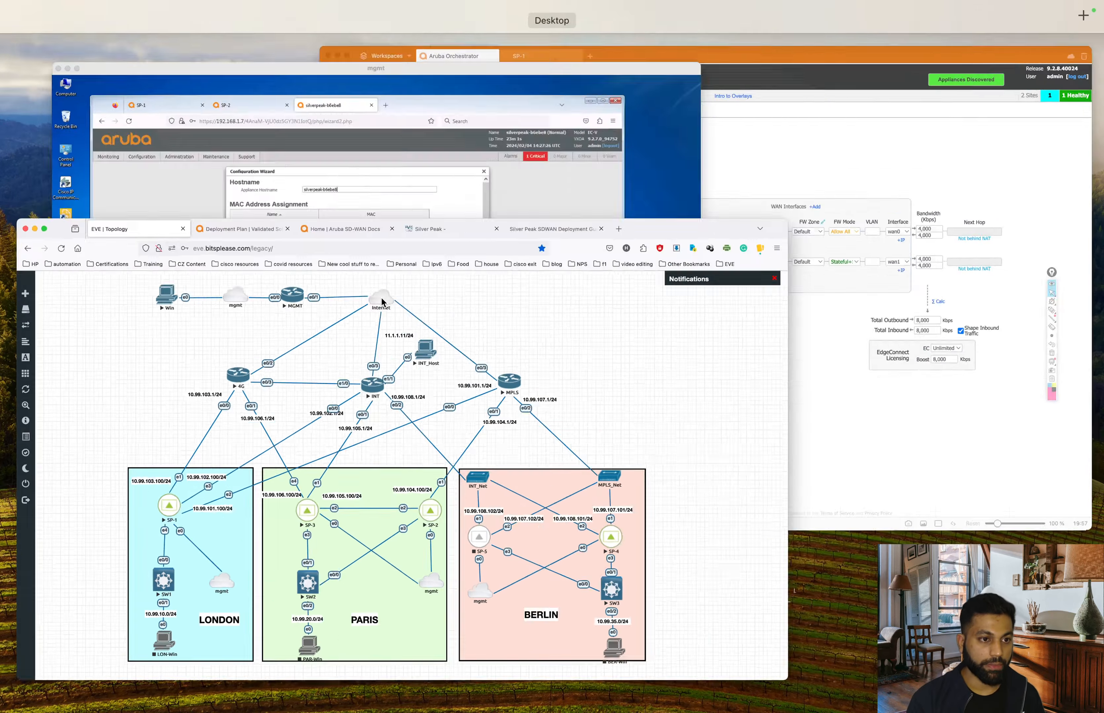
left_click(371, 294)
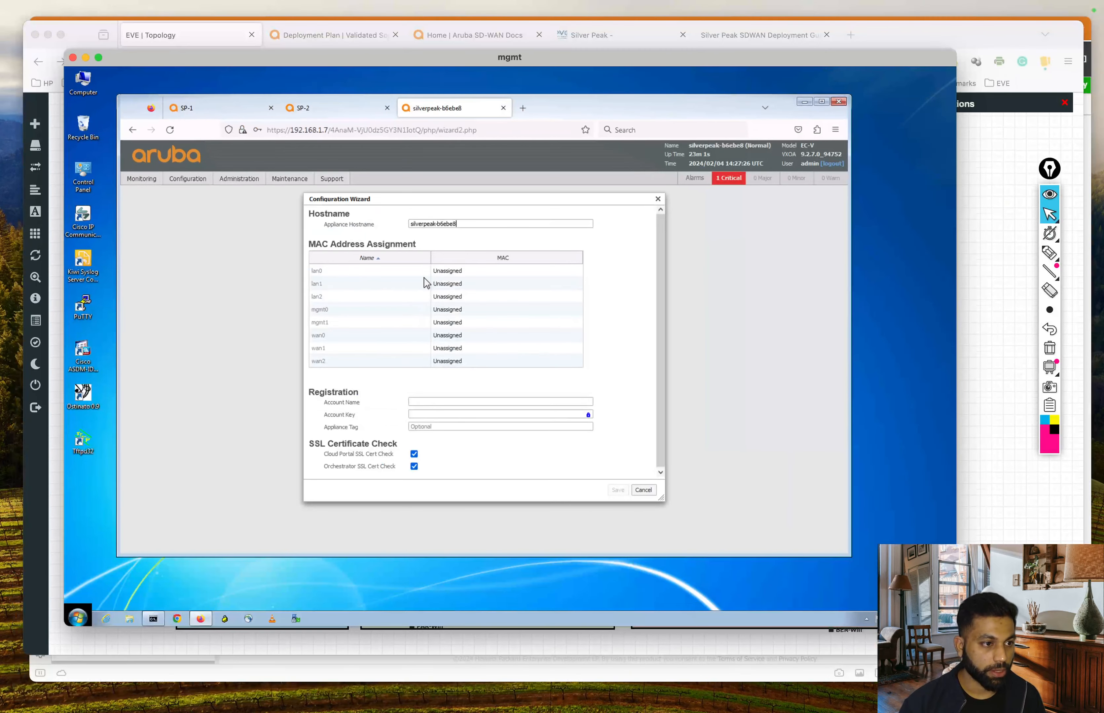
Step: Set the appliance hostname to SP-3 and assign MAC address 50:00:00:06:00:00 to mgmt0
left_click_drag(472, 225, 368, 221)
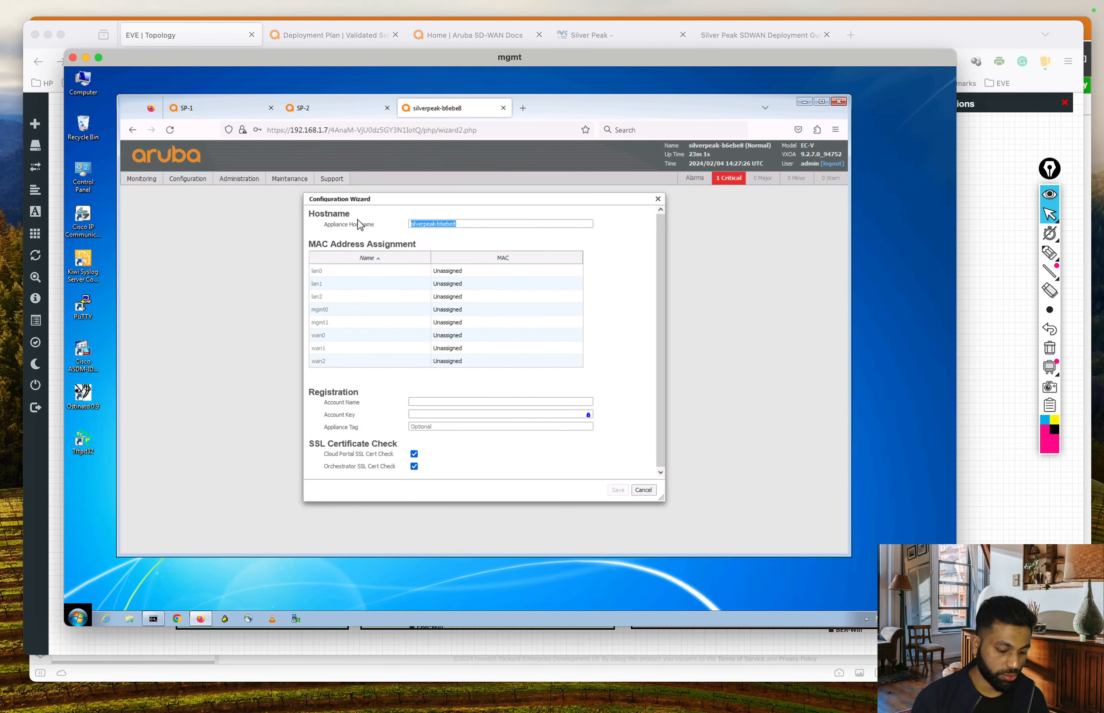
type("Sp-")
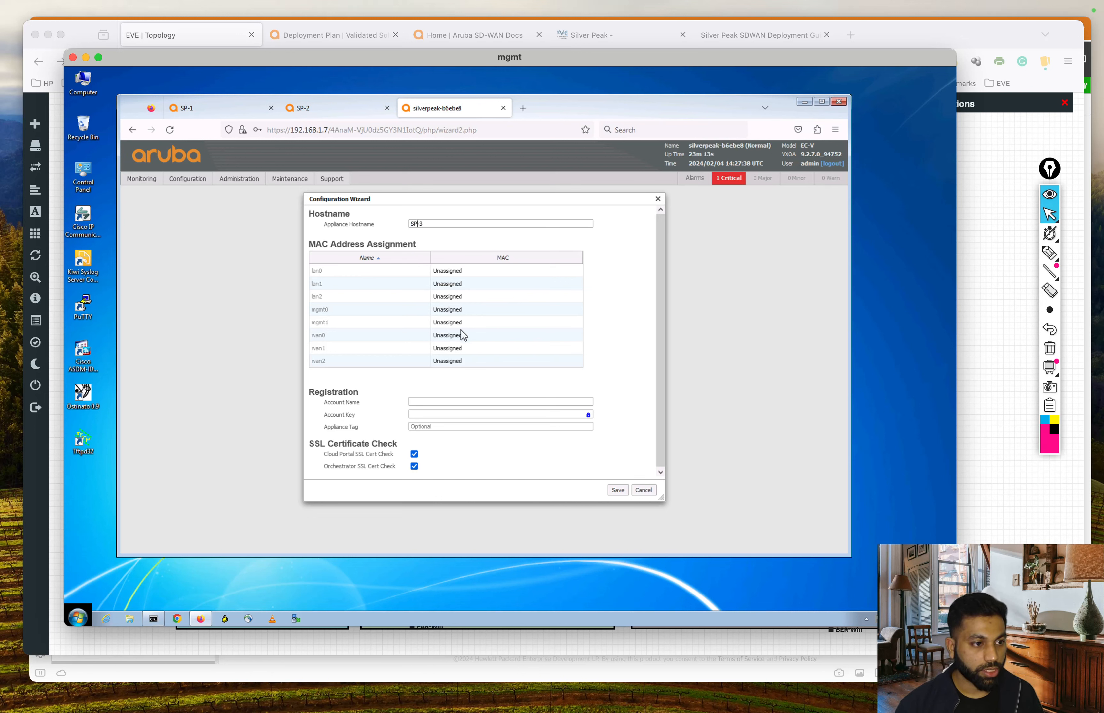
left_click(461, 309)
left_click(467, 312)
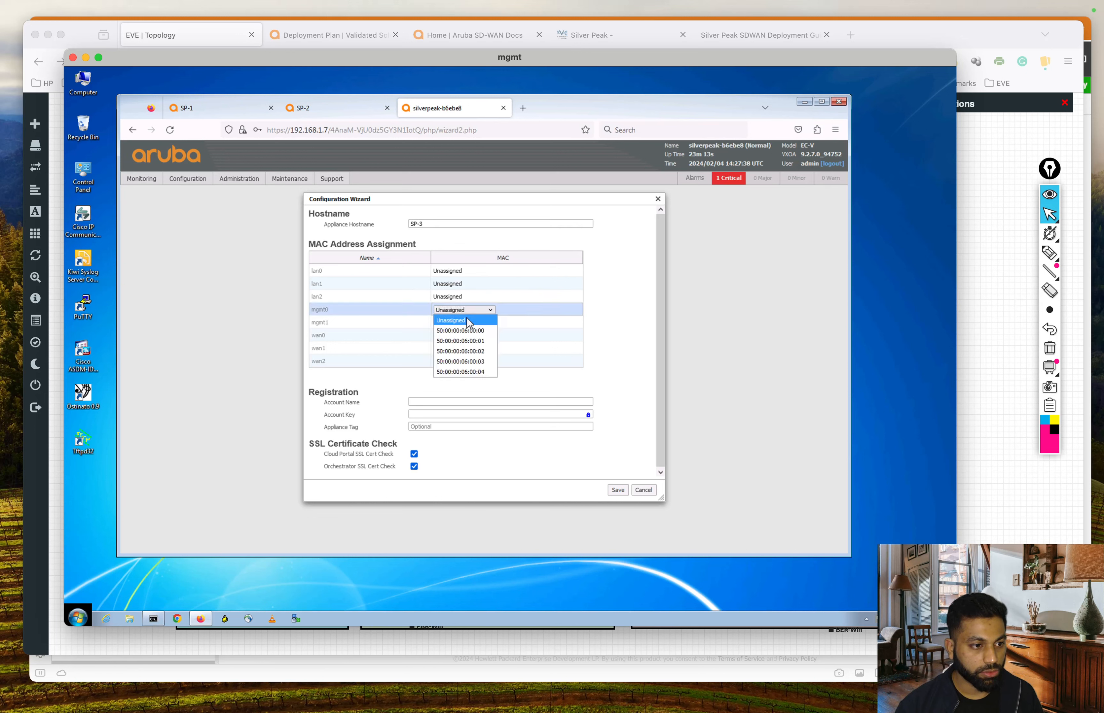
left_click(478, 331)
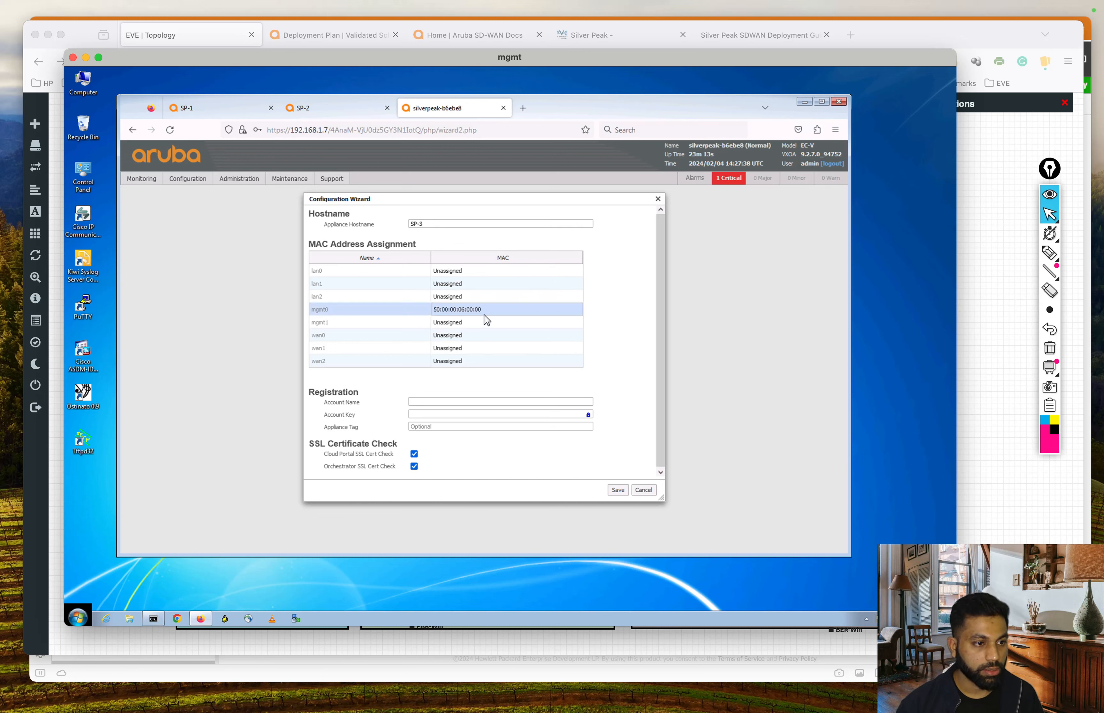
Step: Check SP-3's uplinks in the EVE topology and assign MAC address 50:00:00:06:00:01 to wan0 in the Configuration Wizard
left_click(461, 336)
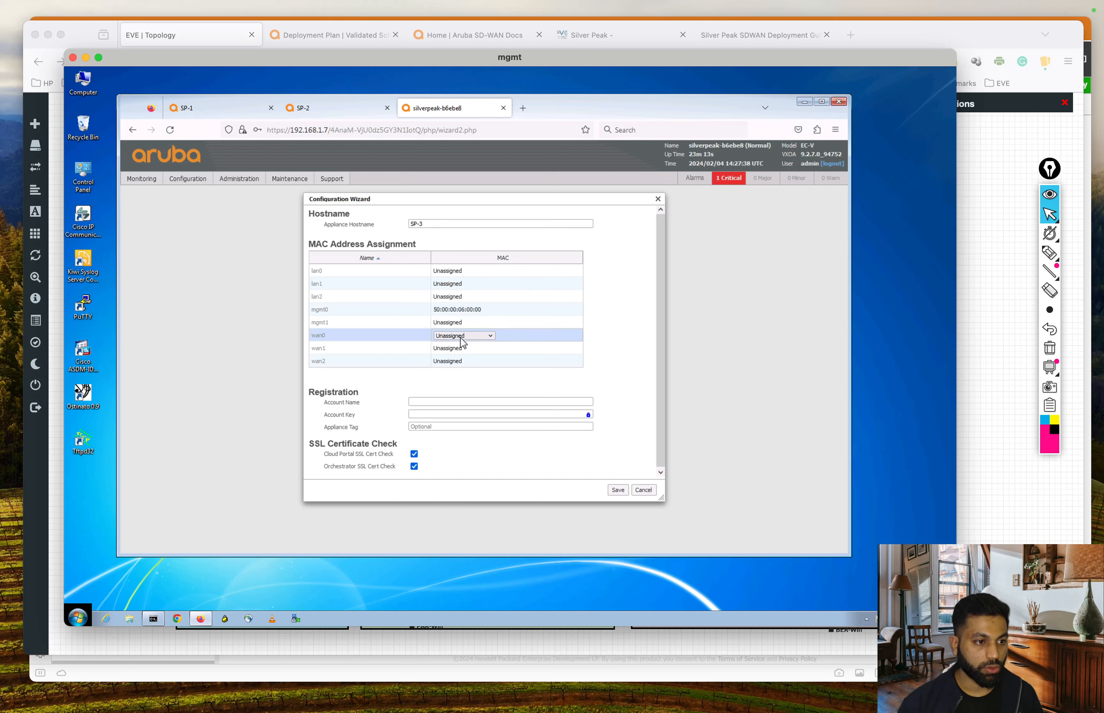
key("ctrl+Up")
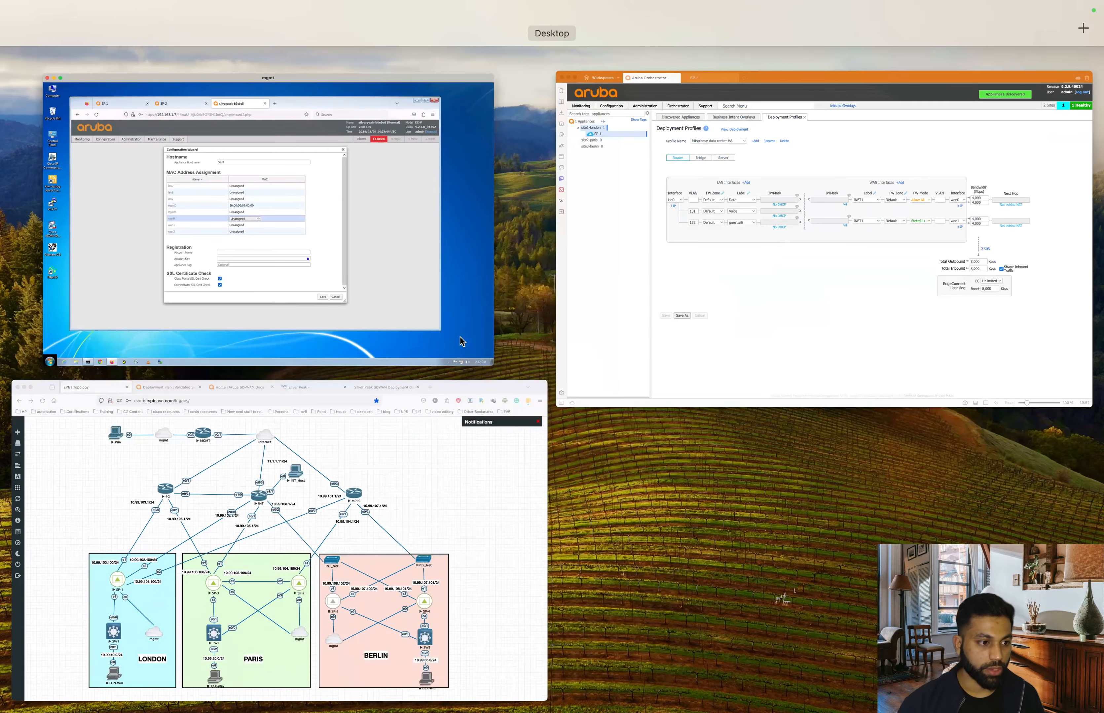
left_click(390, 479)
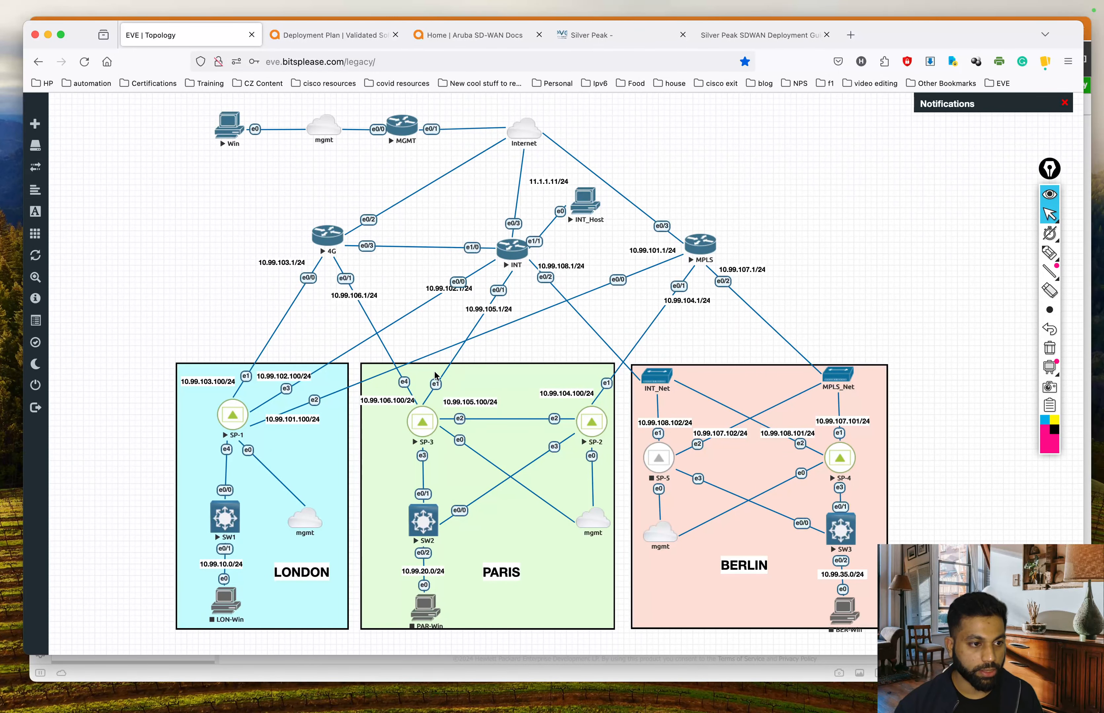
key("ctrl+Up")
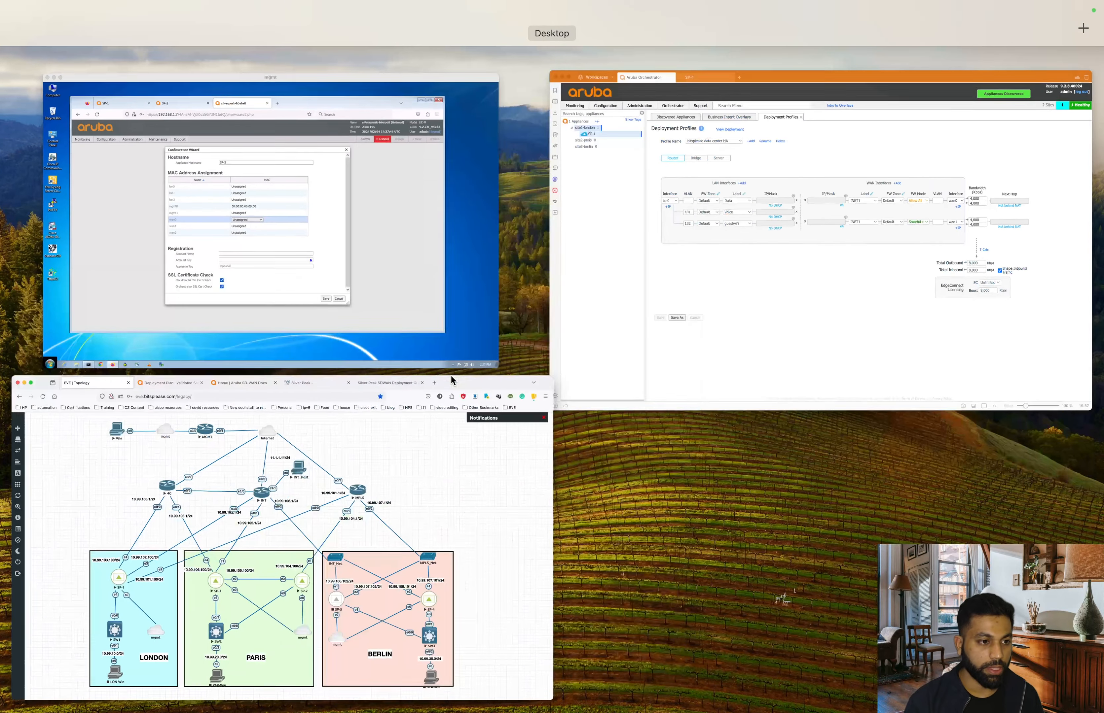
left_click(350, 236)
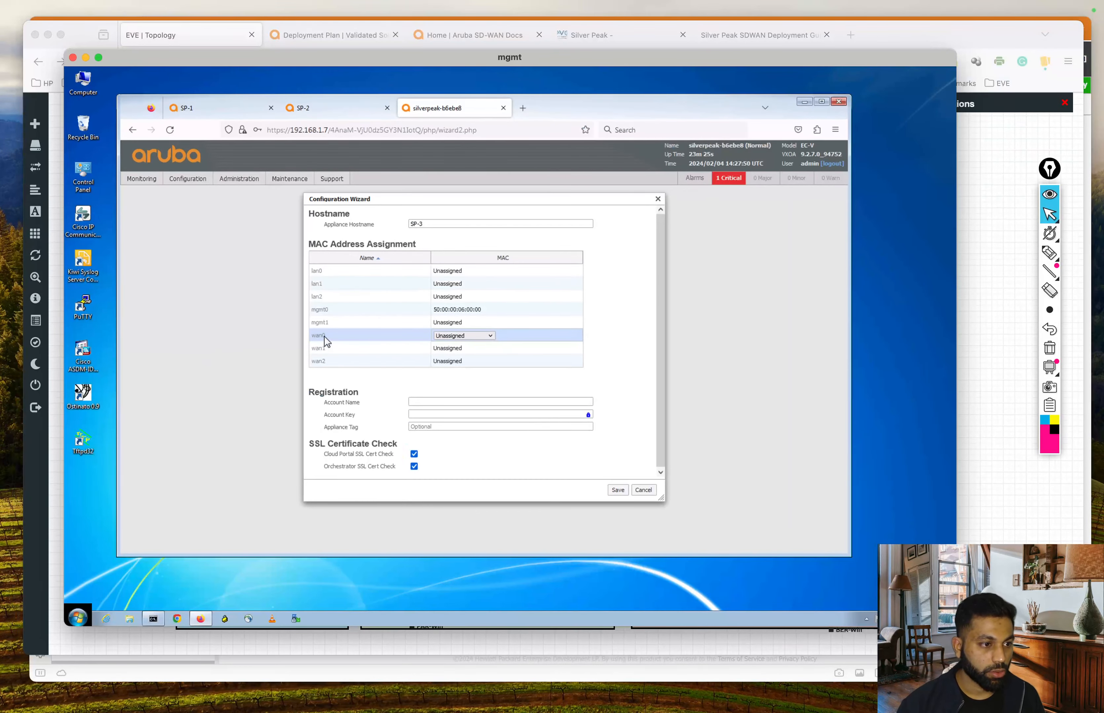
left_click(490, 337)
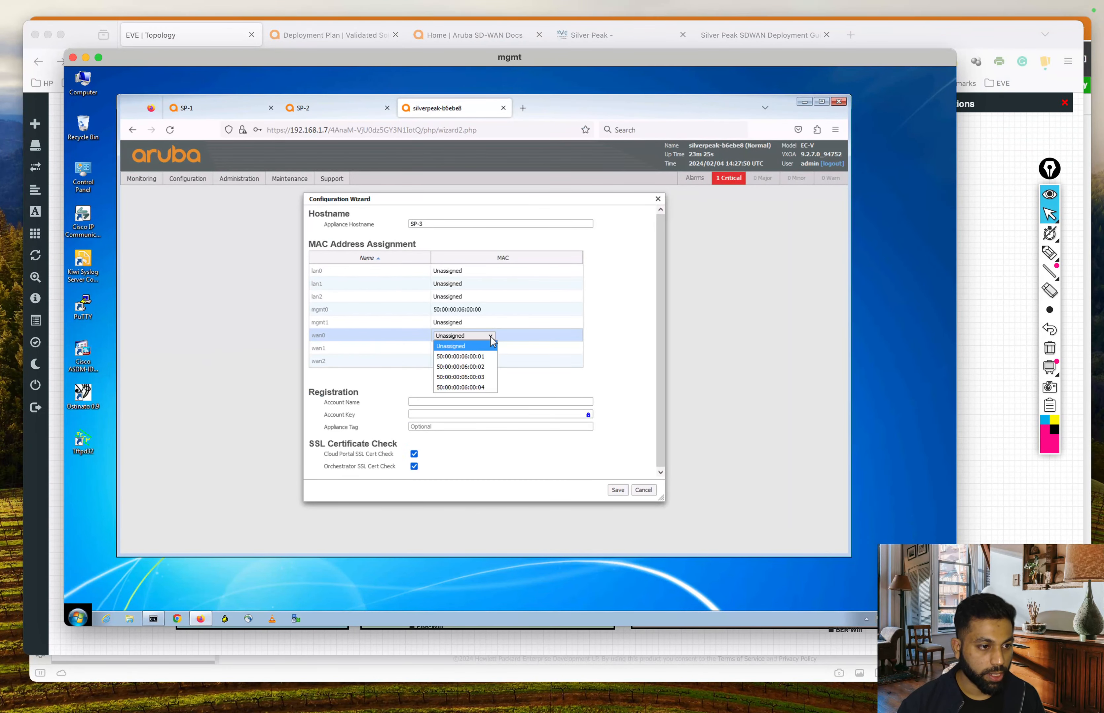
left_click(479, 363)
Step: Check SP-3's link to the 4G router in the EVE topology and assign MAC address 50:00:00:06:00:04 to wan1
key("ctrl+Up")
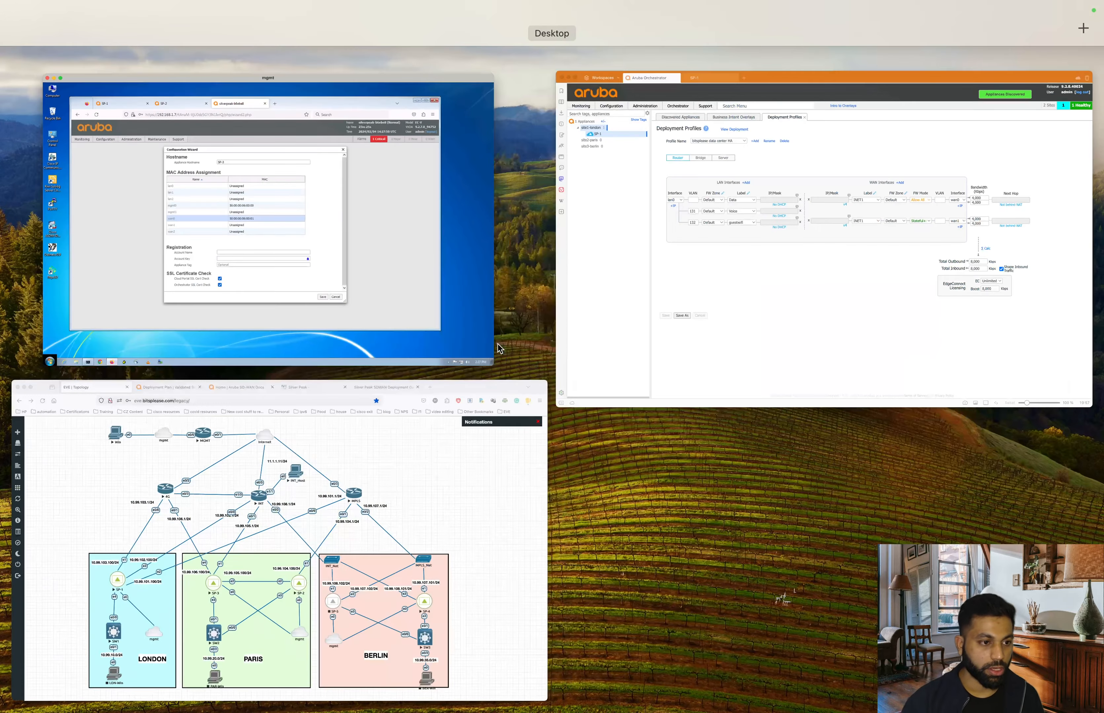
left_click(347, 470)
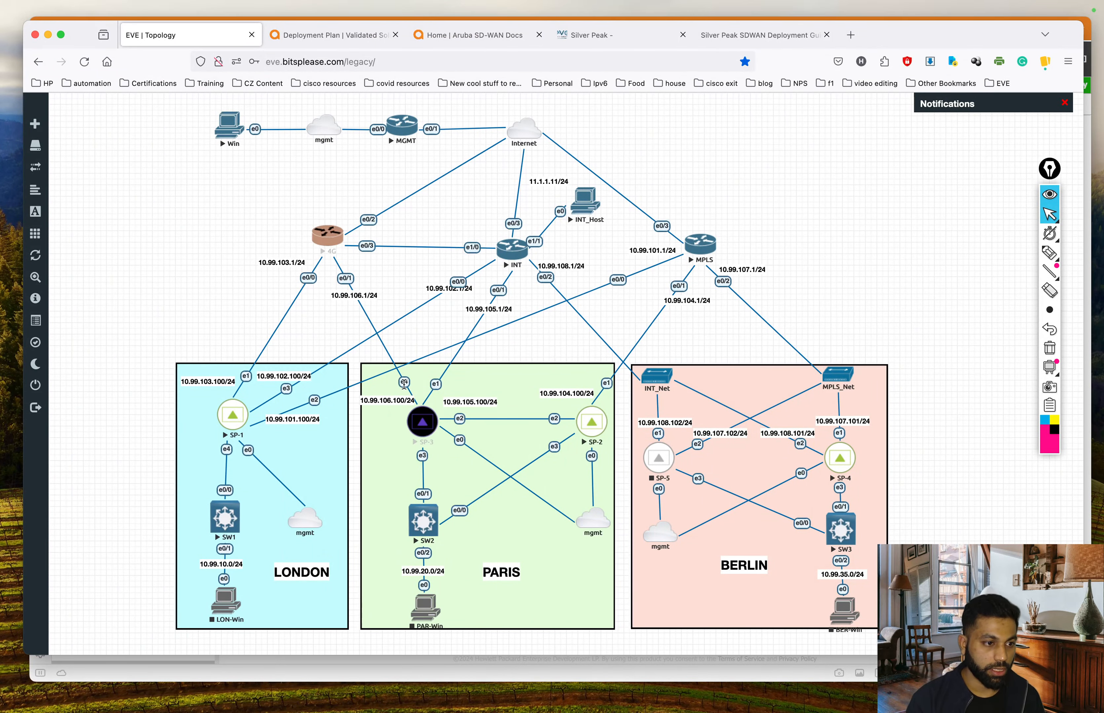
key("ctrl+Up")
left_click(253, 278)
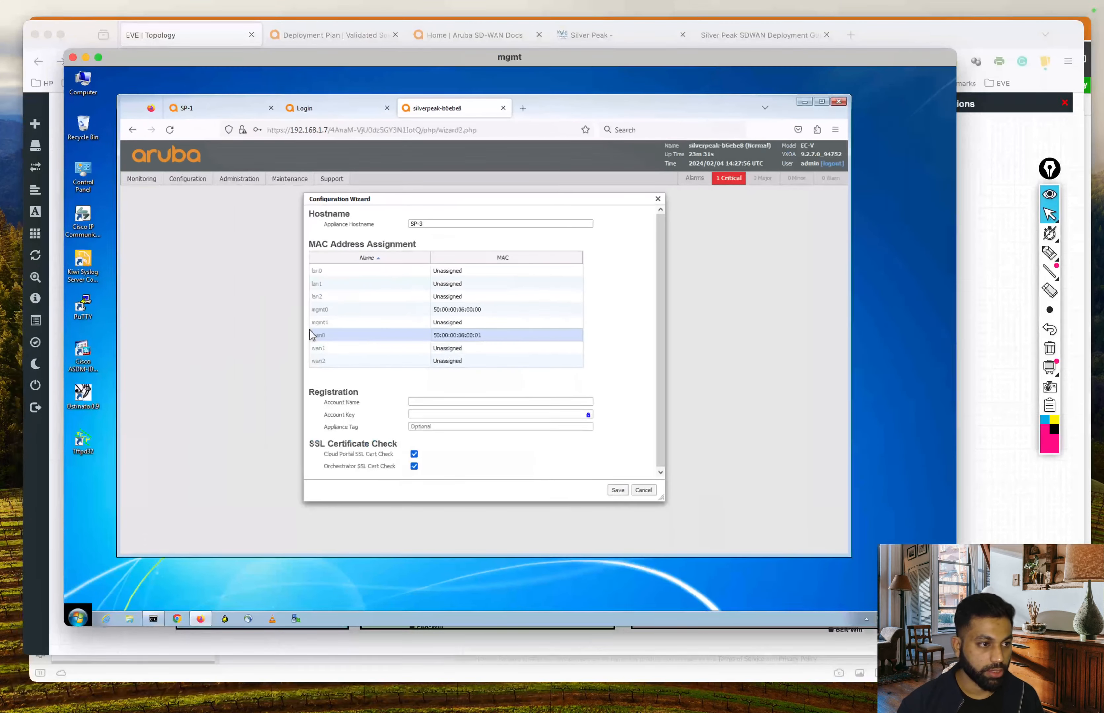
left_click(363, 348)
left_click(468, 350)
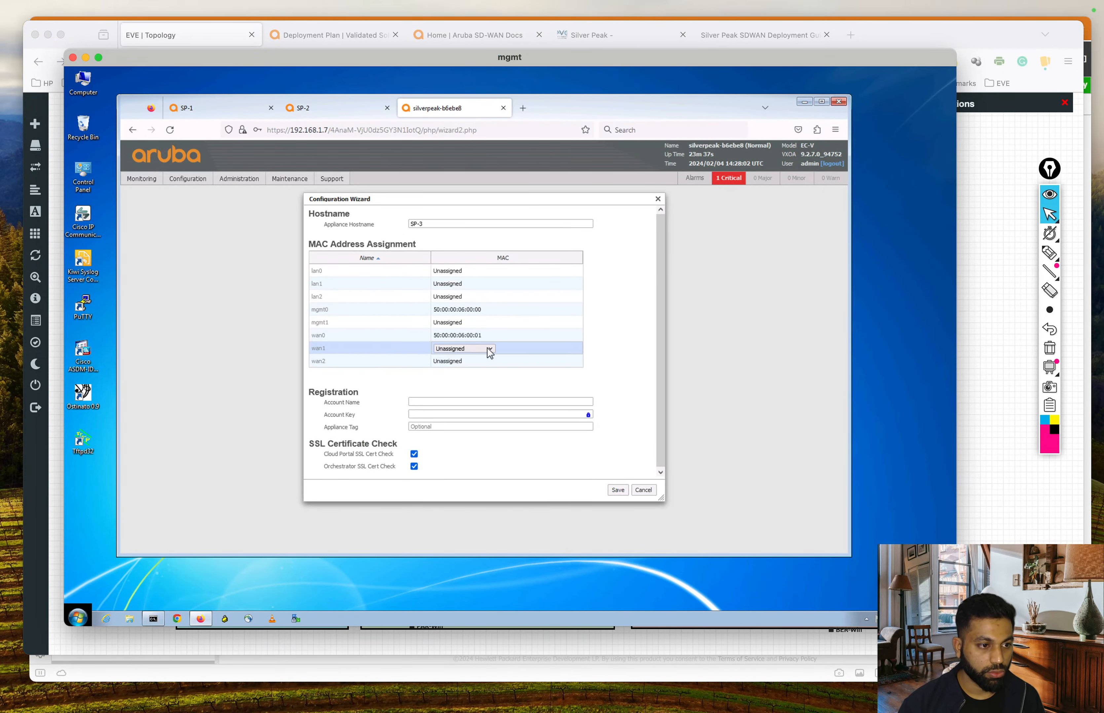
left_click(487, 349)
left_click(483, 389)
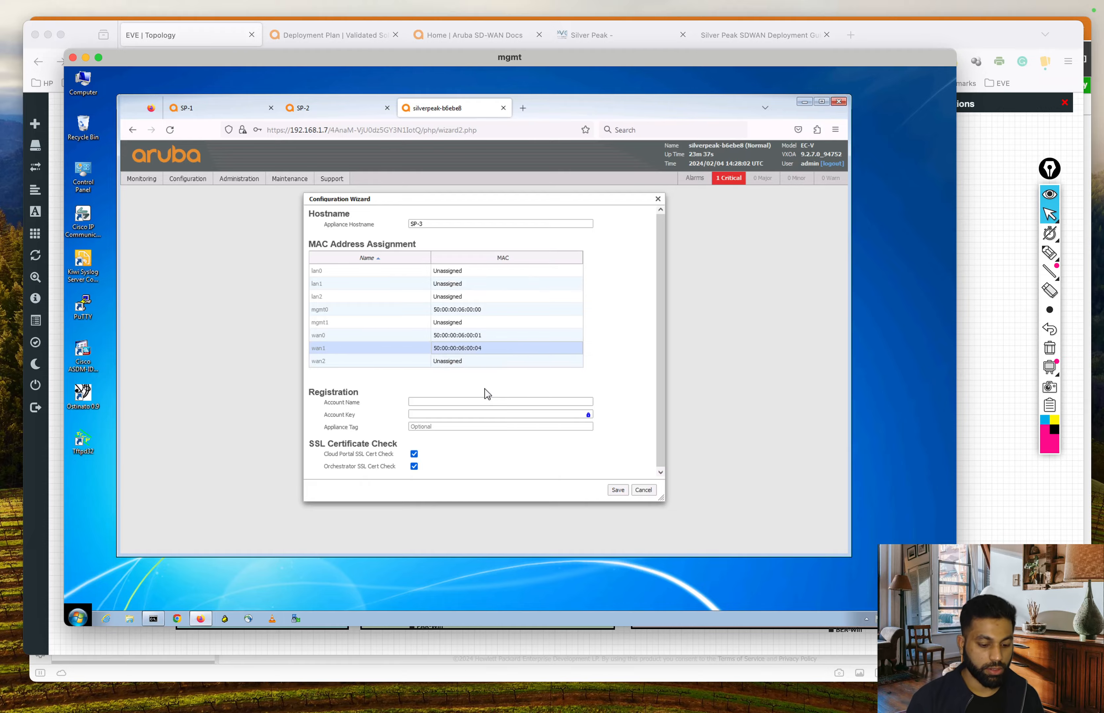
Step: Check SP-3's link to SW2 in the EVE topology and assign MAC address 50:00:00:06:00:03 to lan0
key("ctrl+Up")
left_click(373, 452)
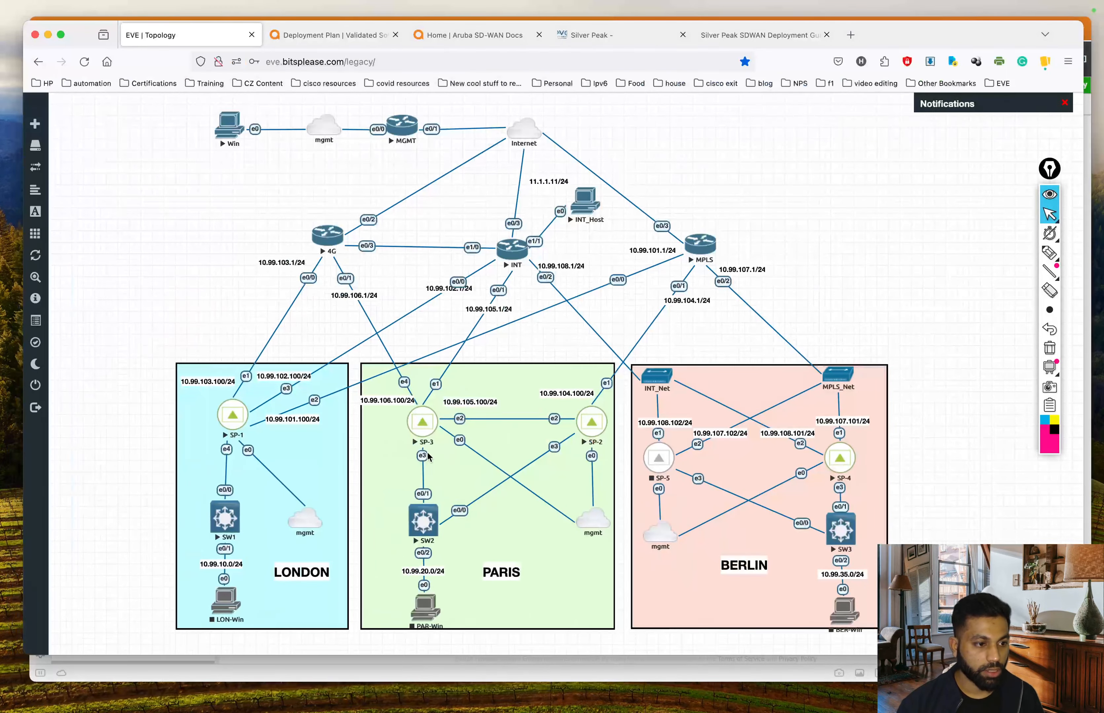
key("ctrl+Up")
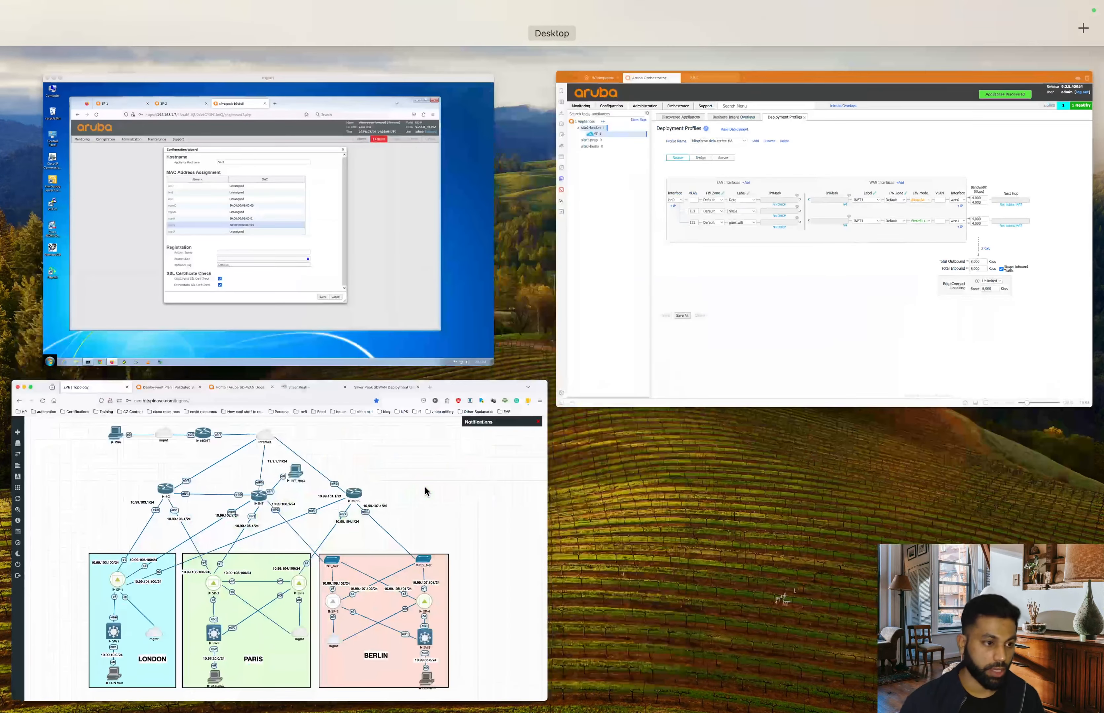
left_click(361, 248)
left_click(457, 272)
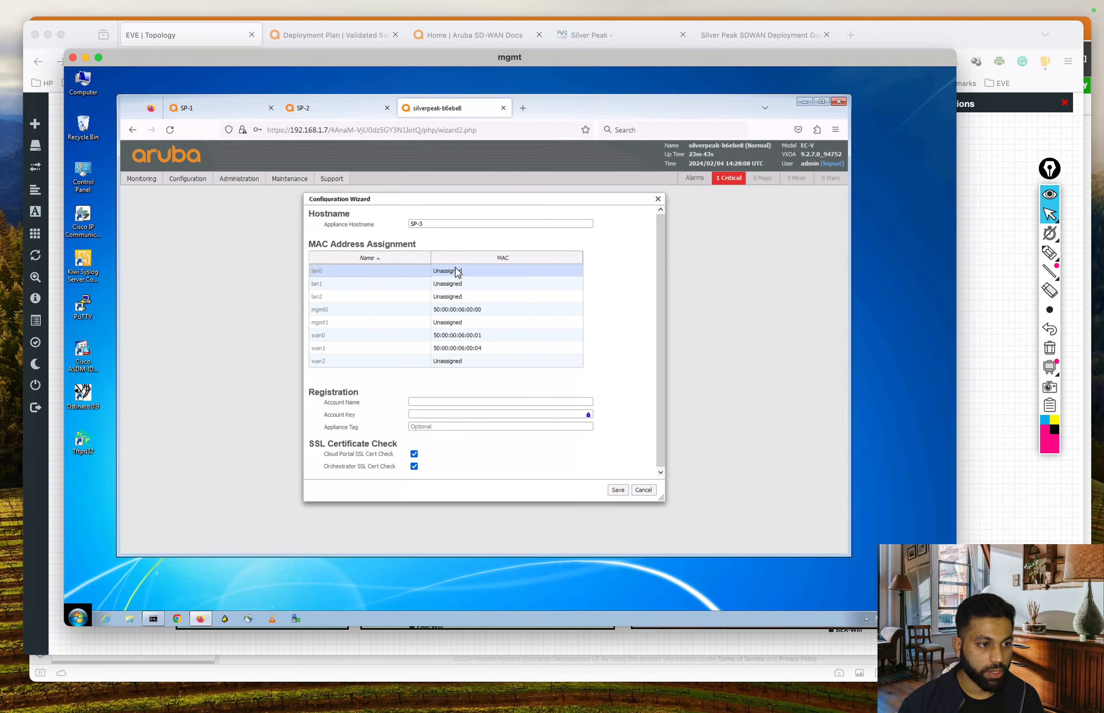
left_click(469, 272)
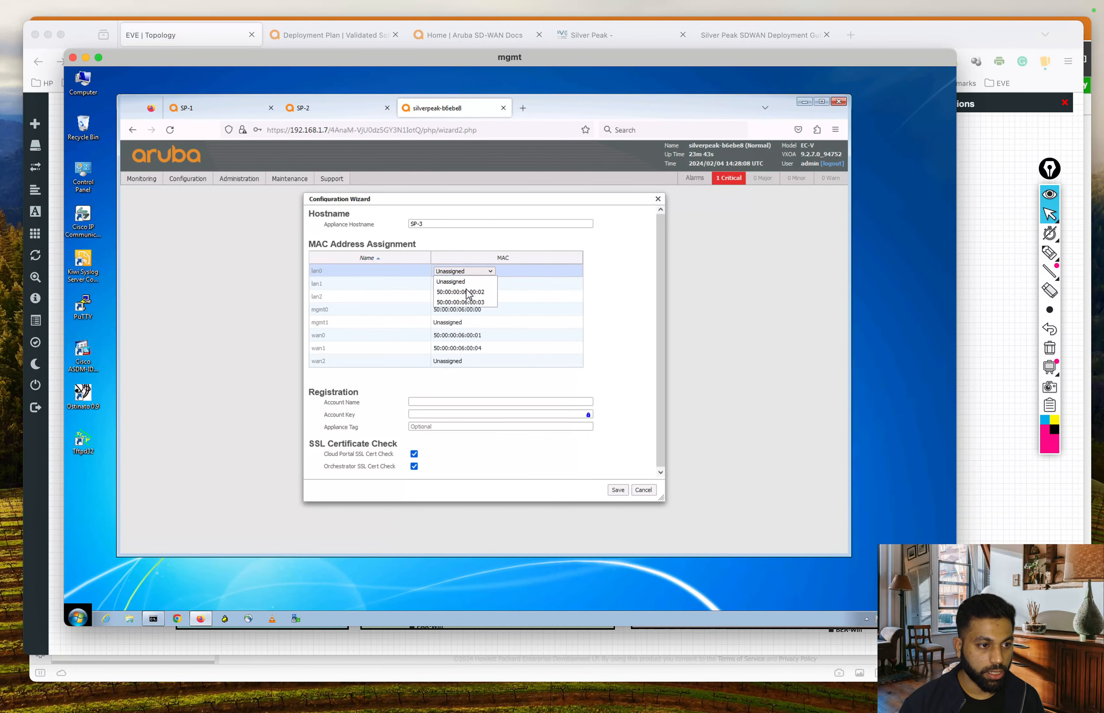
left_click(479, 302)
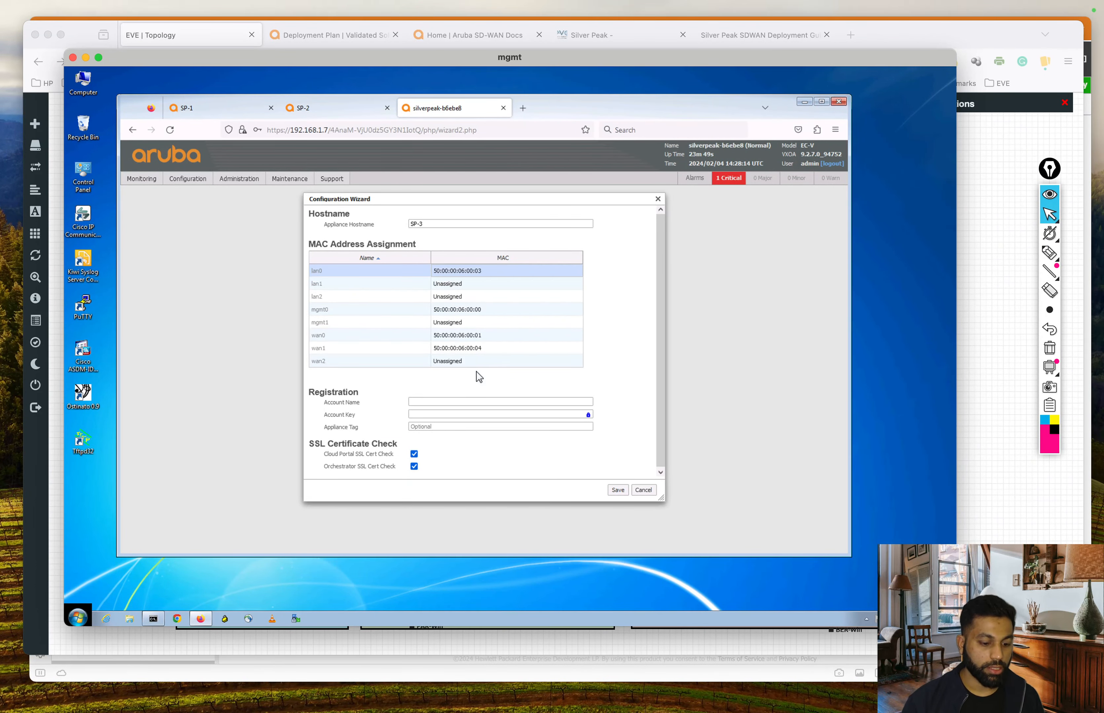
Step: Check SP-3's link to SP-2 in the EVE topology and assign MAC address 50:00:00:06:00:02 to wan2
key("ctrl+Up")
left_click(411, 431)
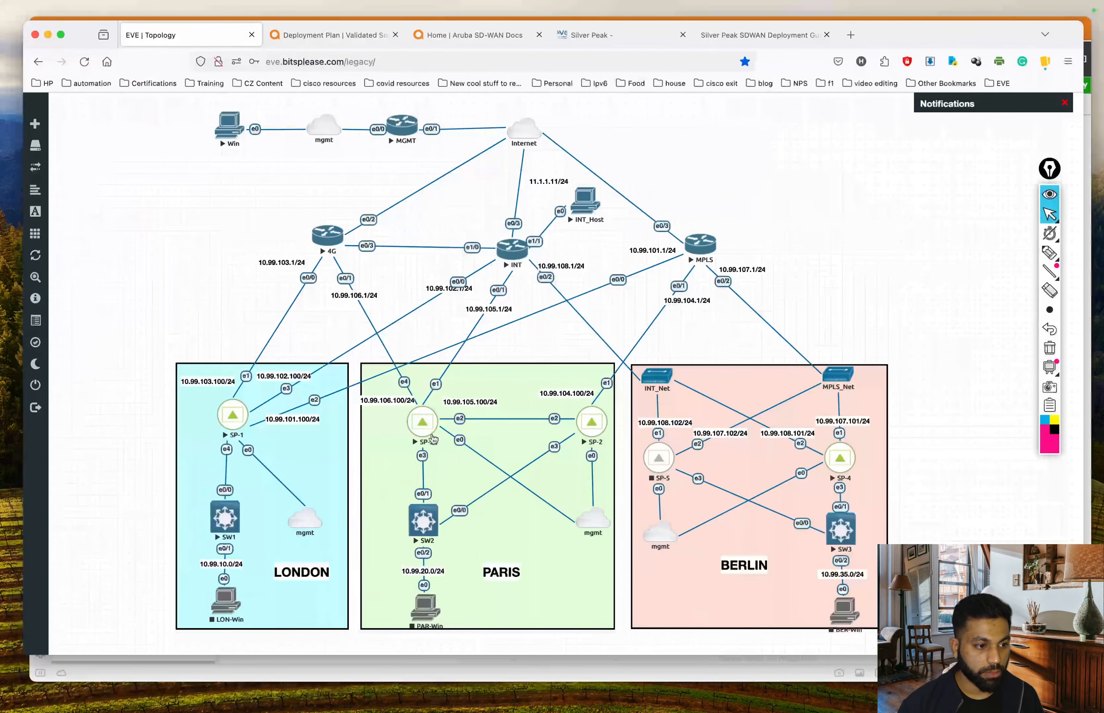
key("ctrl+Up")
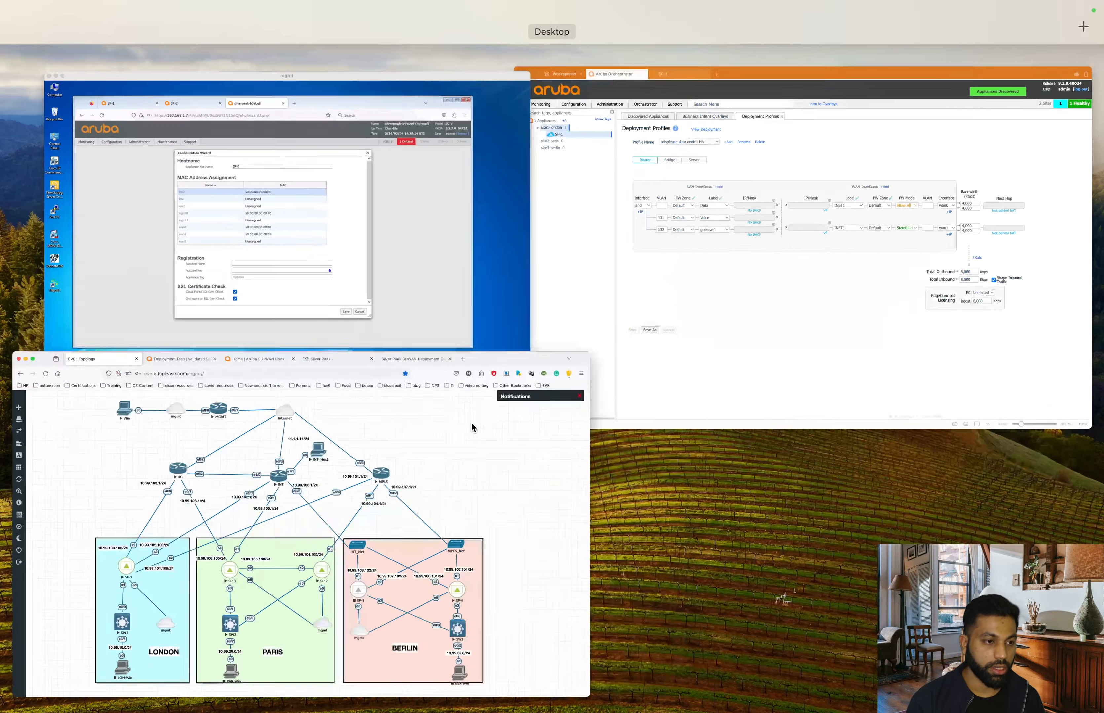
left_click(238, 246)
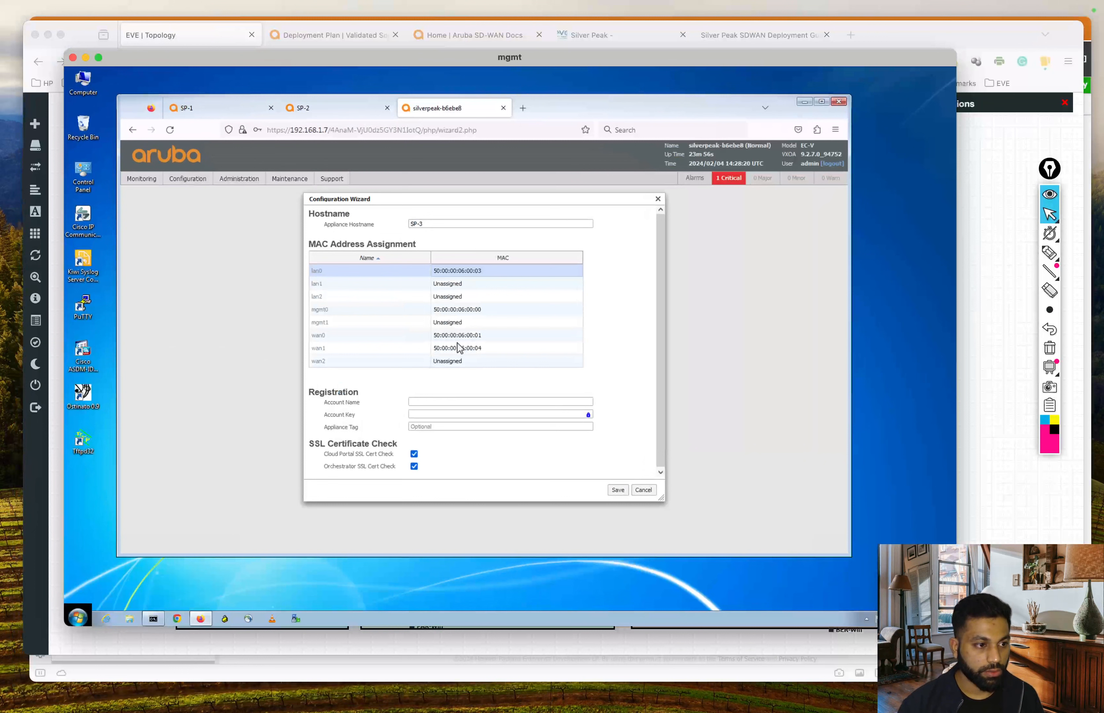
left_click(460, 362)
left_click(491, 367)
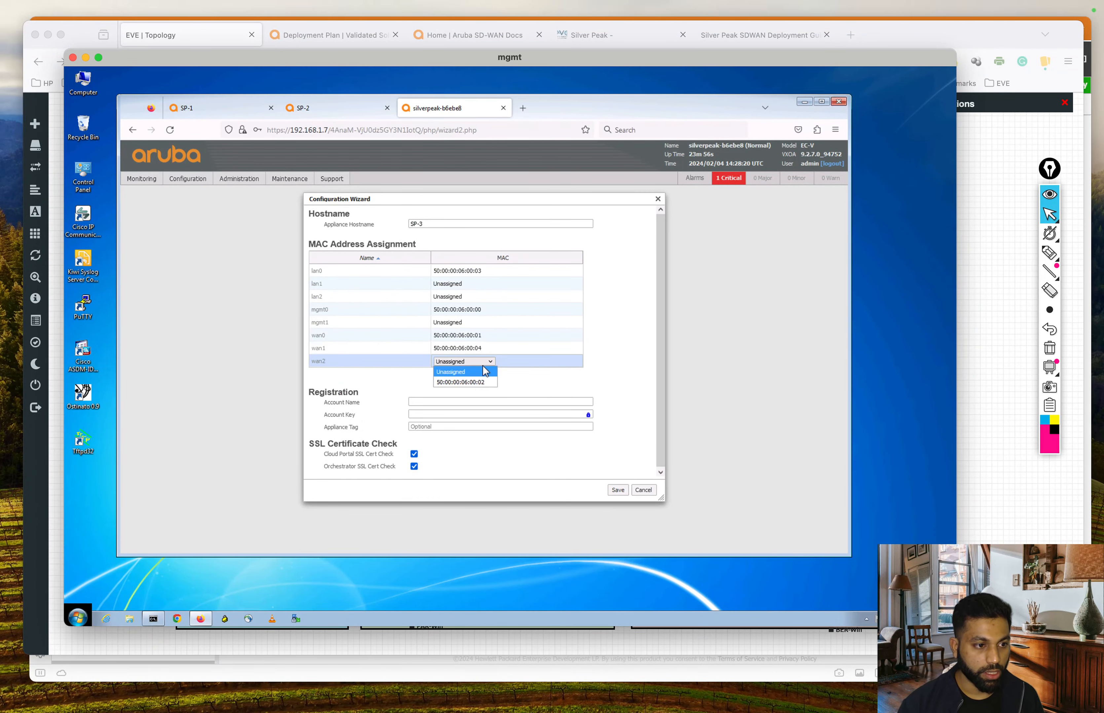
left_click(483, 382)
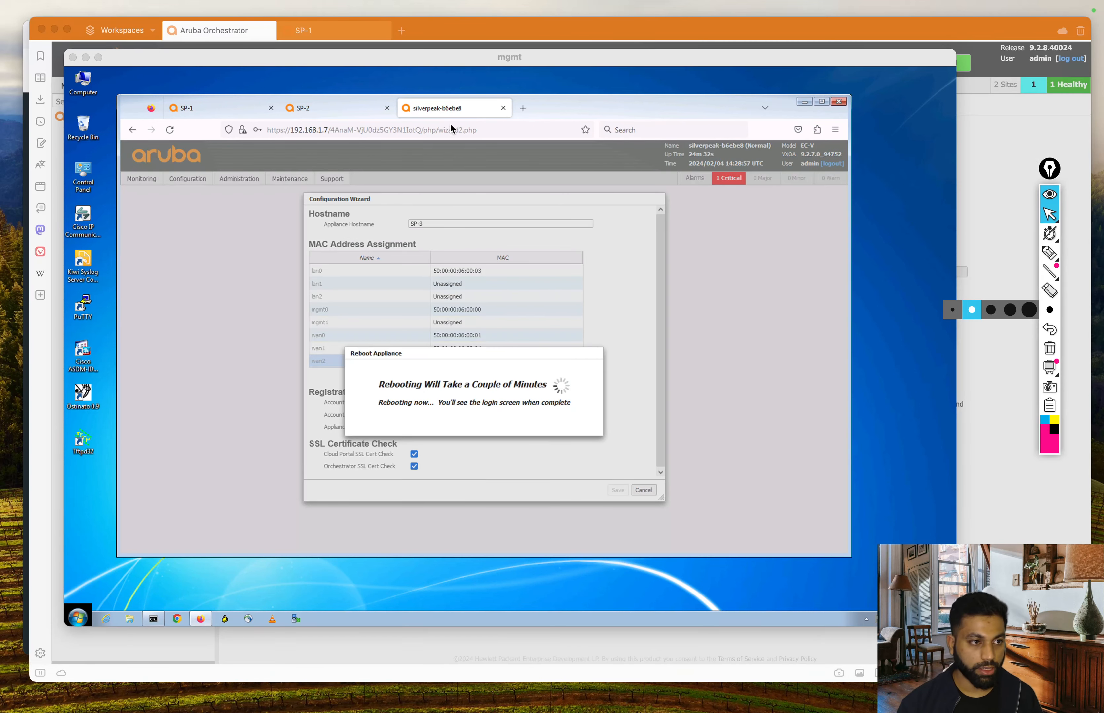
Step: Start a new browser tab with the suggested 192.168.1.6 login address and strip the path from its end
left_click(509, 114)
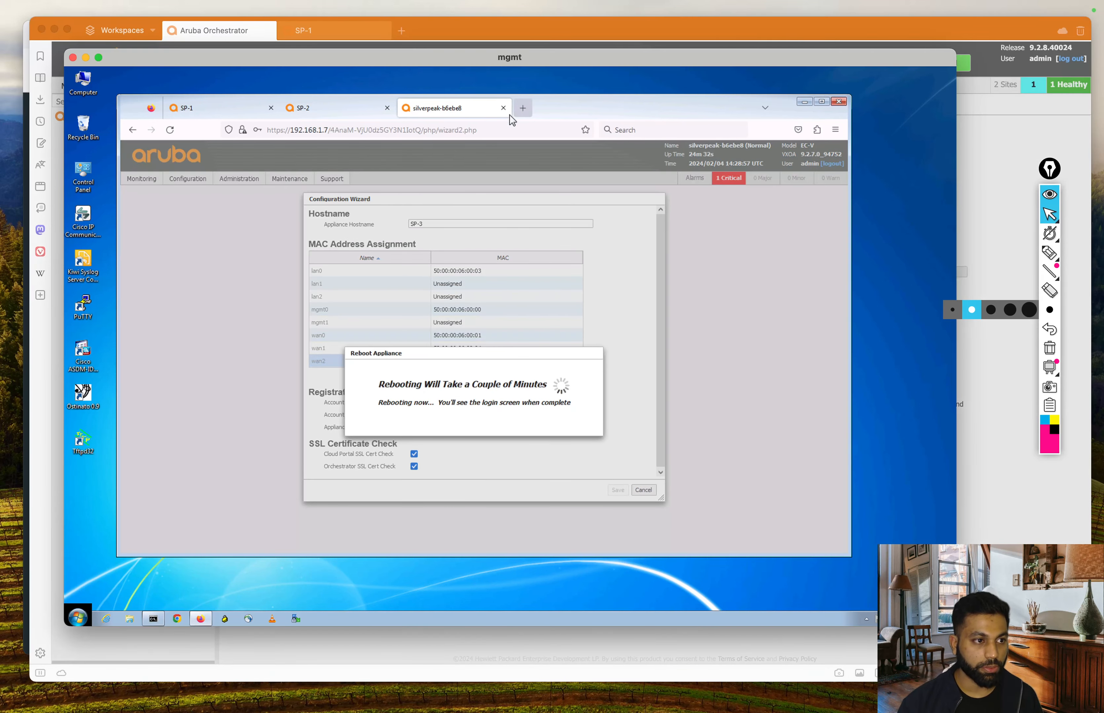
left_click(477, 129)
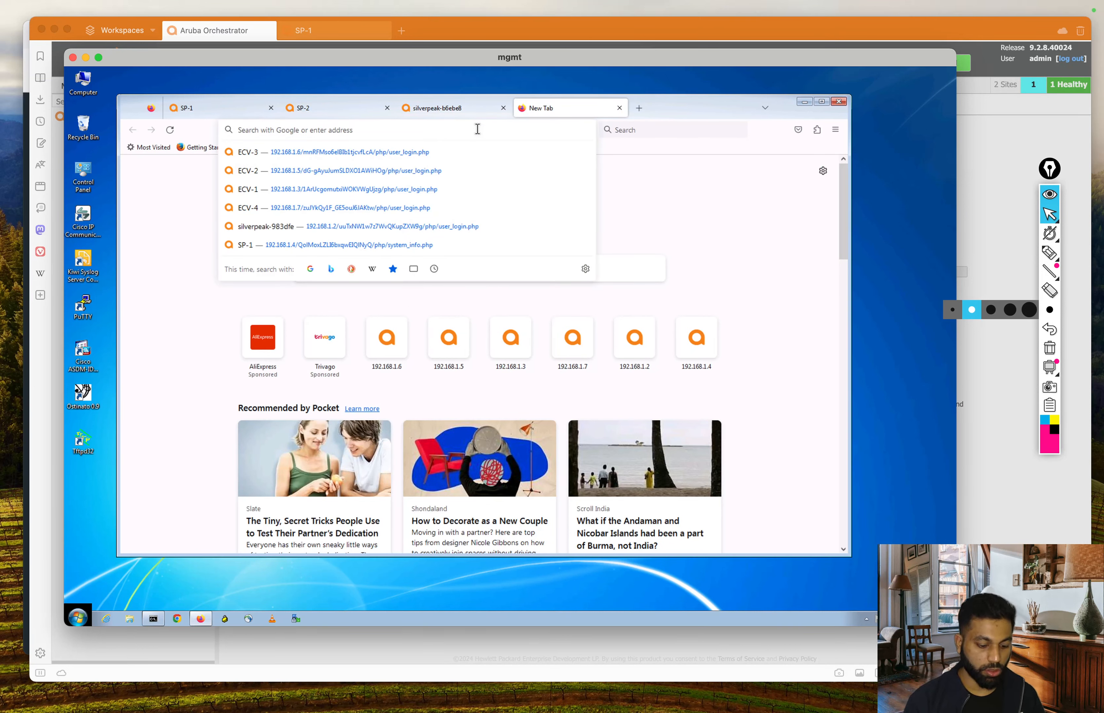
key("Down")
key("BackSpace")
key("BackSpace")
key("BackSpace")
key("BackSpace")
key("BackSpace")
key("BackSpace")
key("BackSpace")
key("BackSpace")
key("BackSpace")
key("BackSpace")
key("BackSpace")
key("BackSpace")
key("BackSpace")
key("BackSpace")
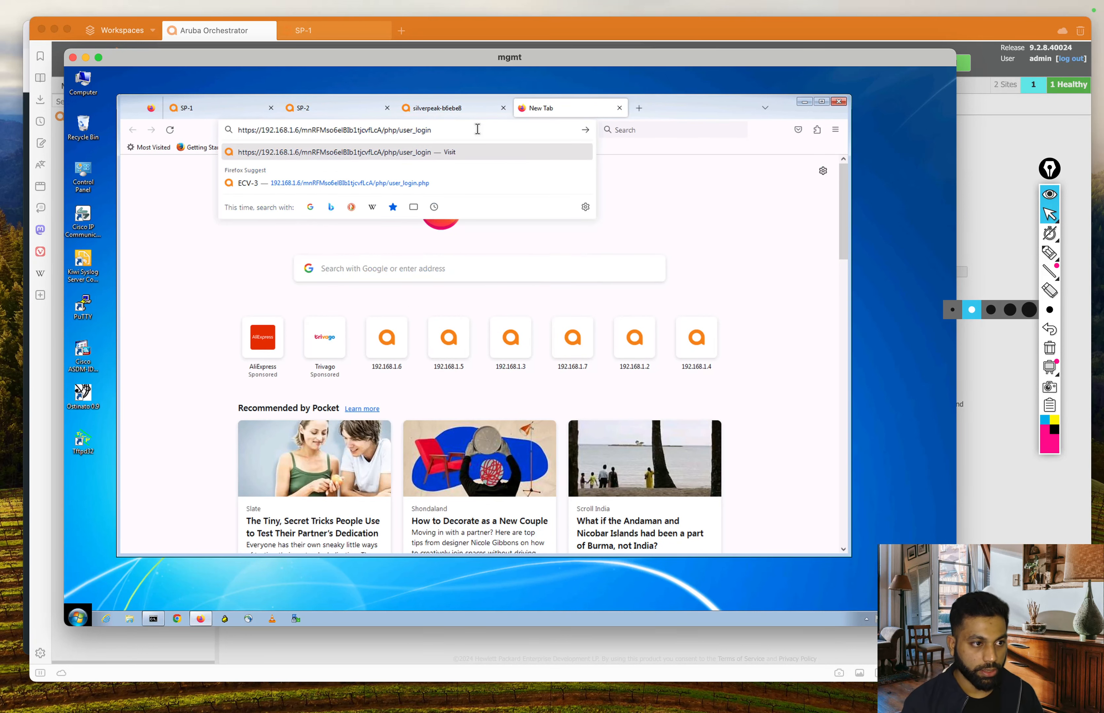
key("BackSpace")
key("BackSpace")
key("BackSpace")
key("BackSpace")
key("BackSpace")
key("BackSpace")
key("BackSpace")
key("BackSpace")
key("BackSpace")
key("BackSpace")
key("BackSpace")
key("BackSpace")
key("BackSpace")
key("BackSpace")
key("BackSpace")
key("BackSpace")
key("BackSpace")
key("BackSpace")
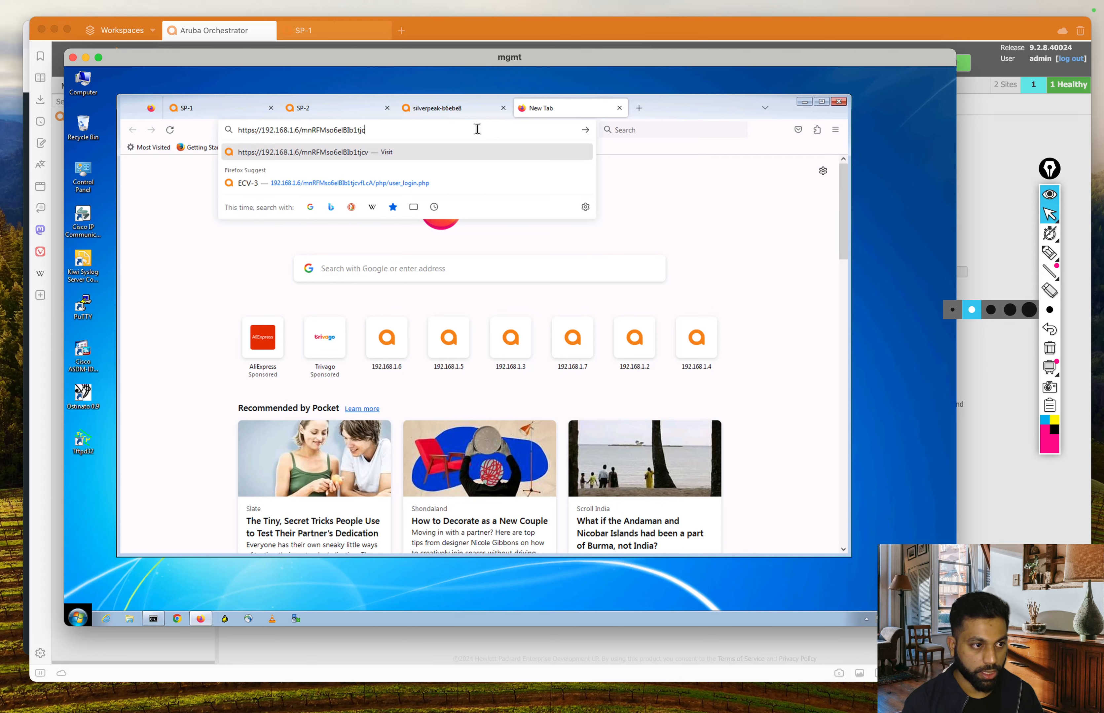
key("BackSpace")
key("BackSpace")
key("BackSpace")
key("BackSpace")
key("BackSpace")
key("BackSpace")
key("BackSpace")
key("BackSpace")
key("BackSpace")
key("BackSpace")
key("BackSpace")
key("BackSpace")
key("BackSpace")
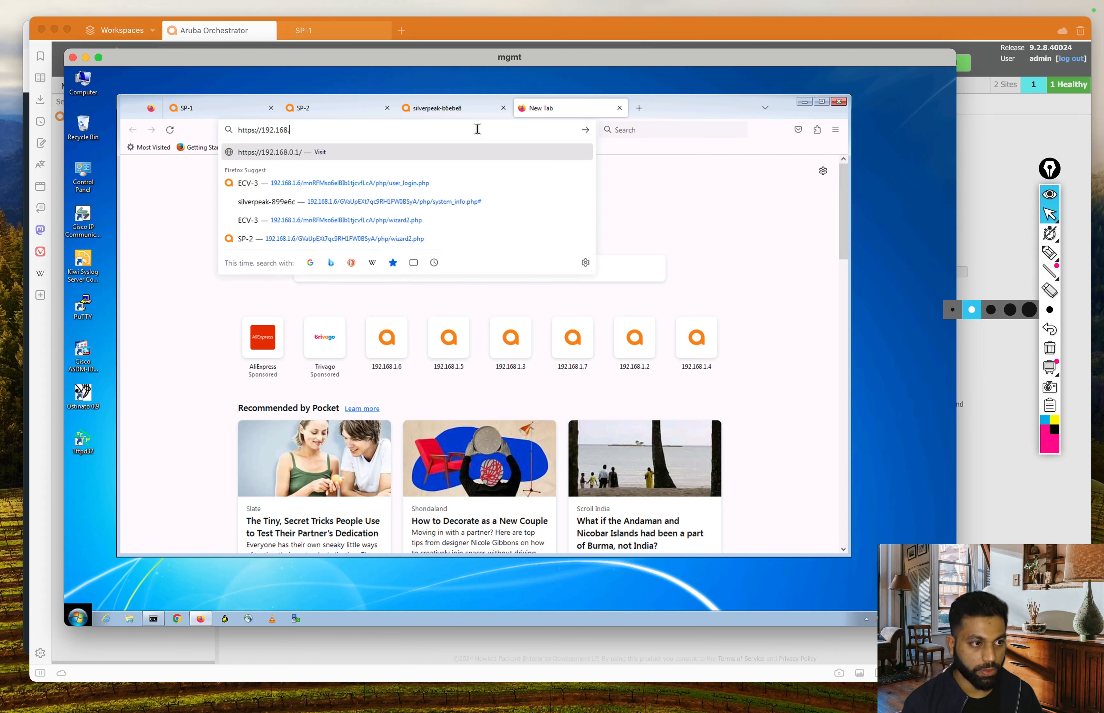
type("1")
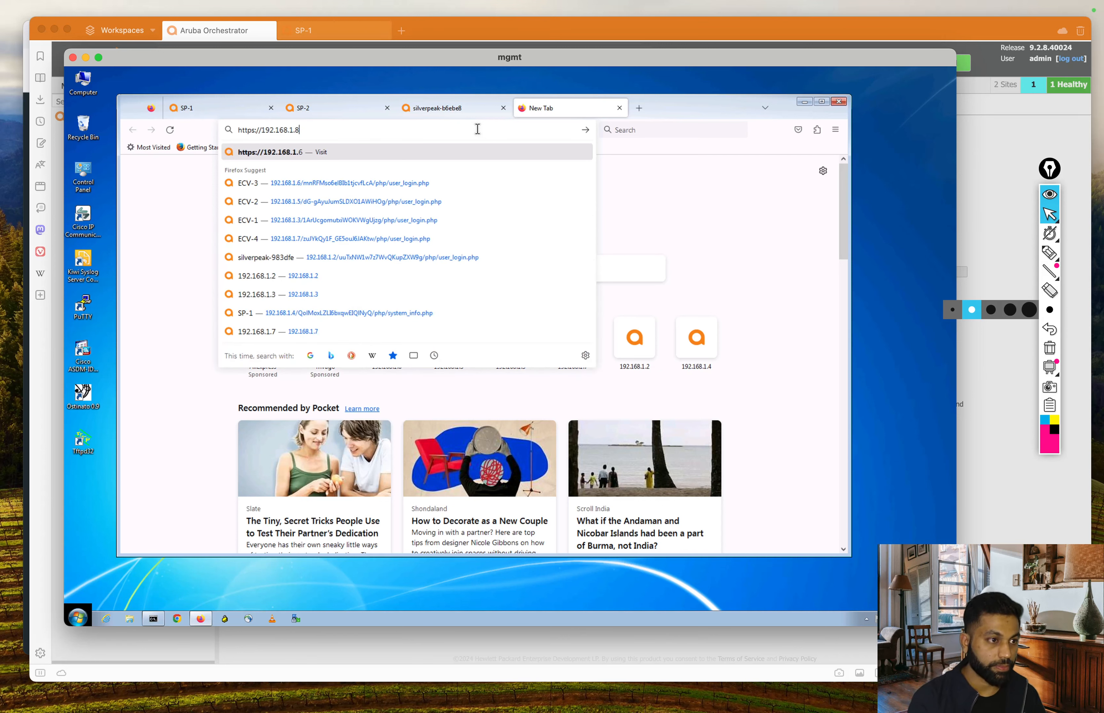
type(".8")
key("Return")
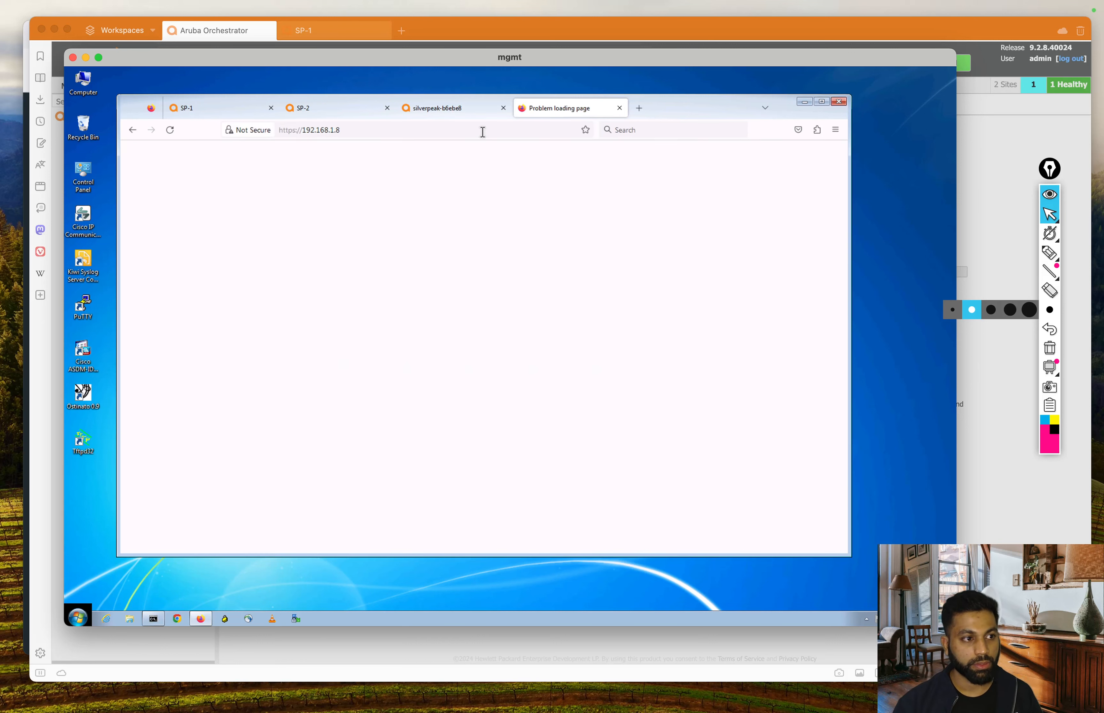
Step: Show the advanced details of the security warning for 192.168.1.8 and accept the risk to continue
left_click(633, 389)
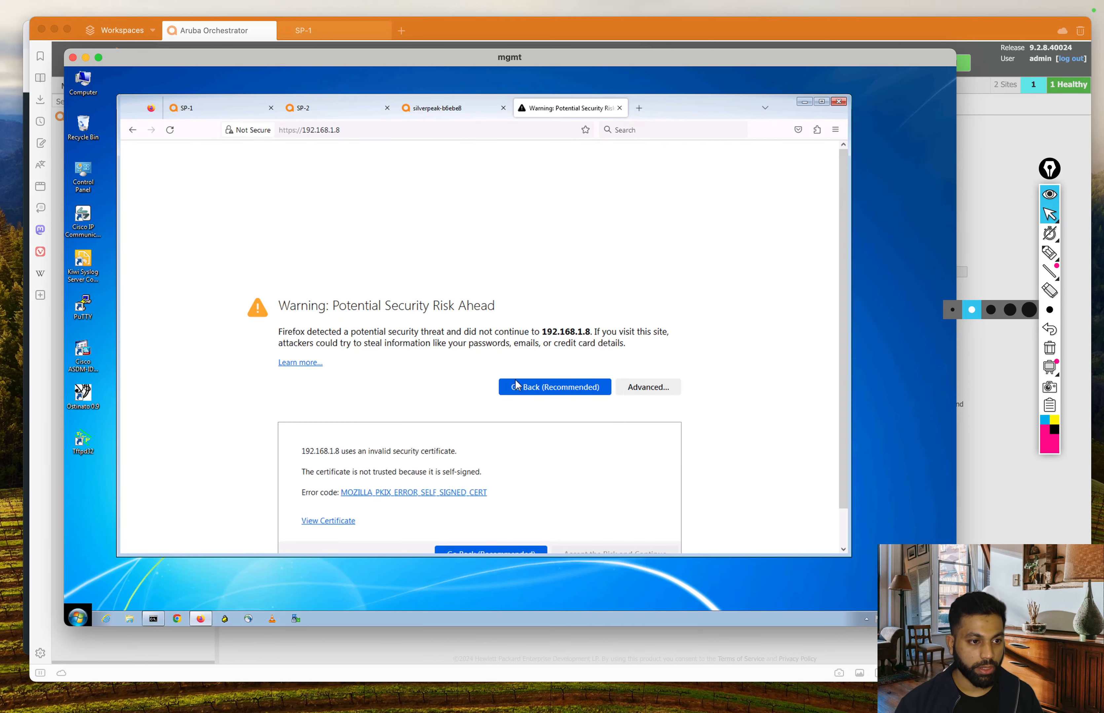
scroll(450, 466, "down", 2)
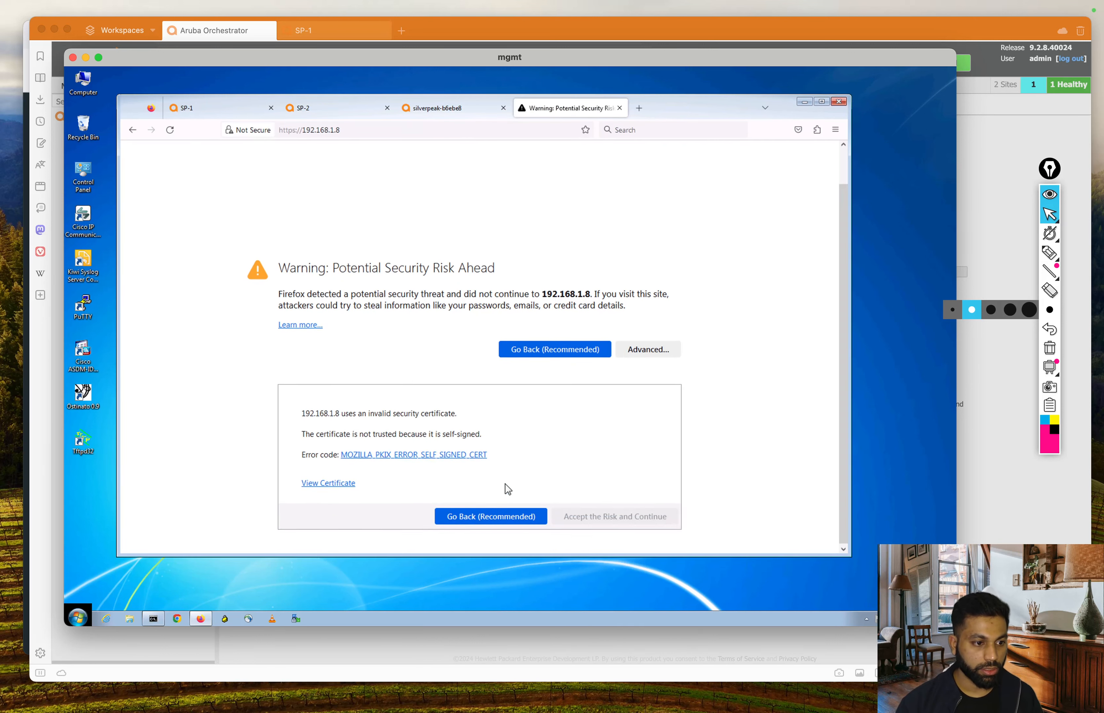
left_click(621, 520)
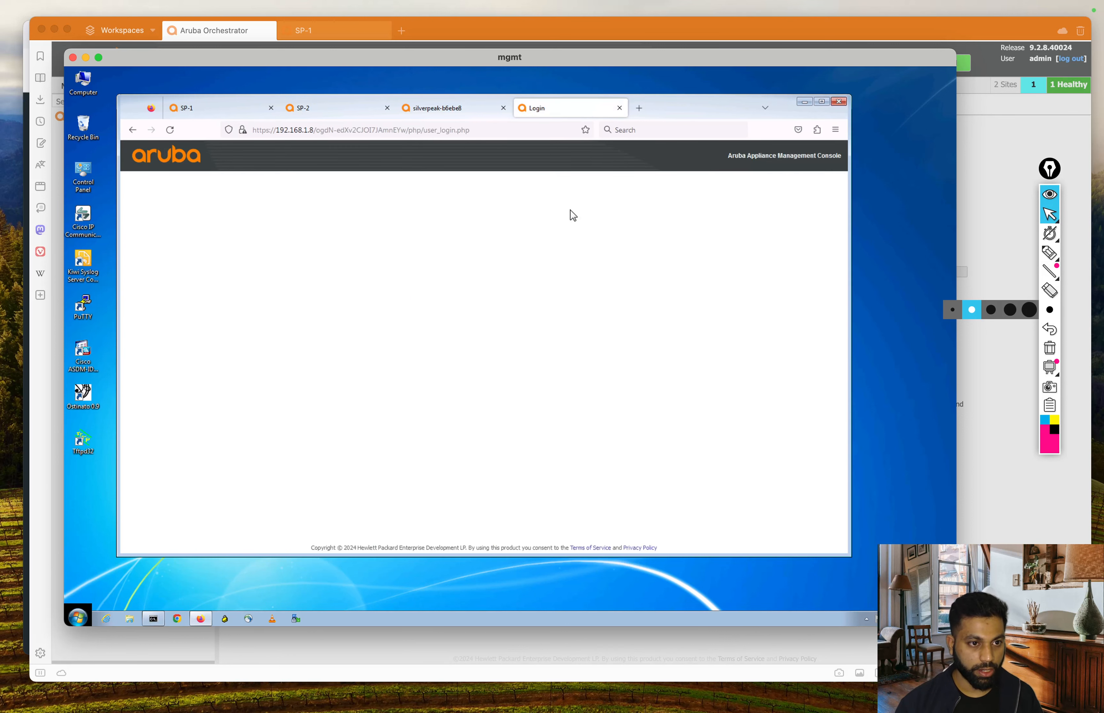
Step: Log in to the appliance console as admin with the account password and dismiss the offer to save the login
left_click(214, 219)
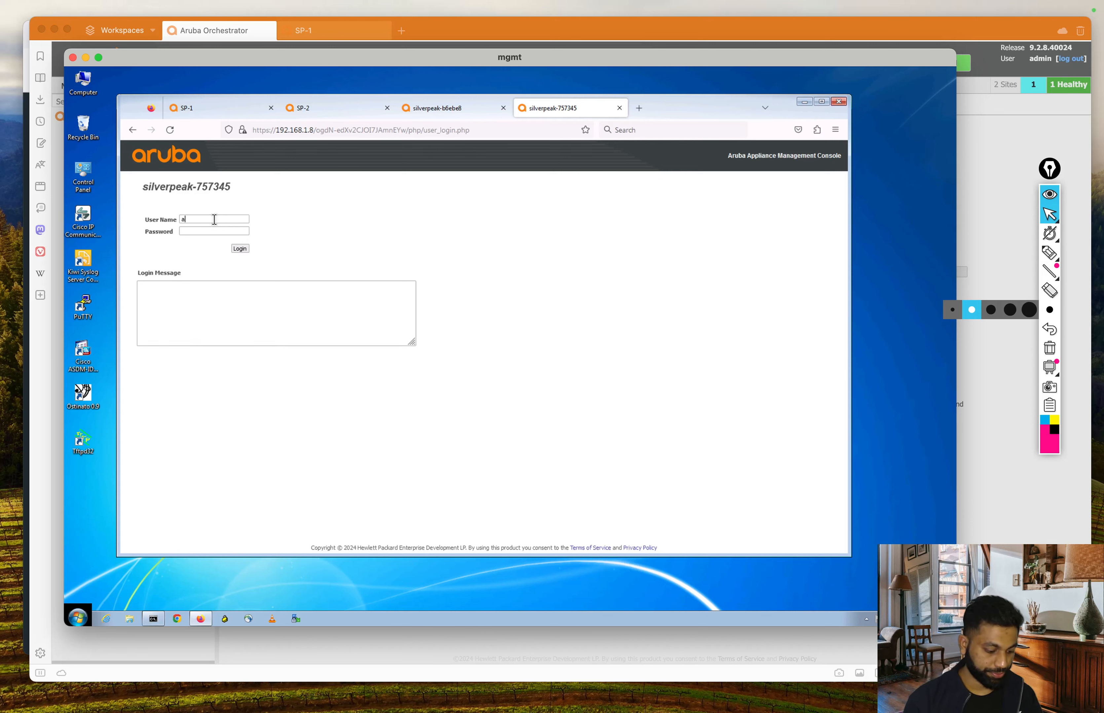
type("admin")
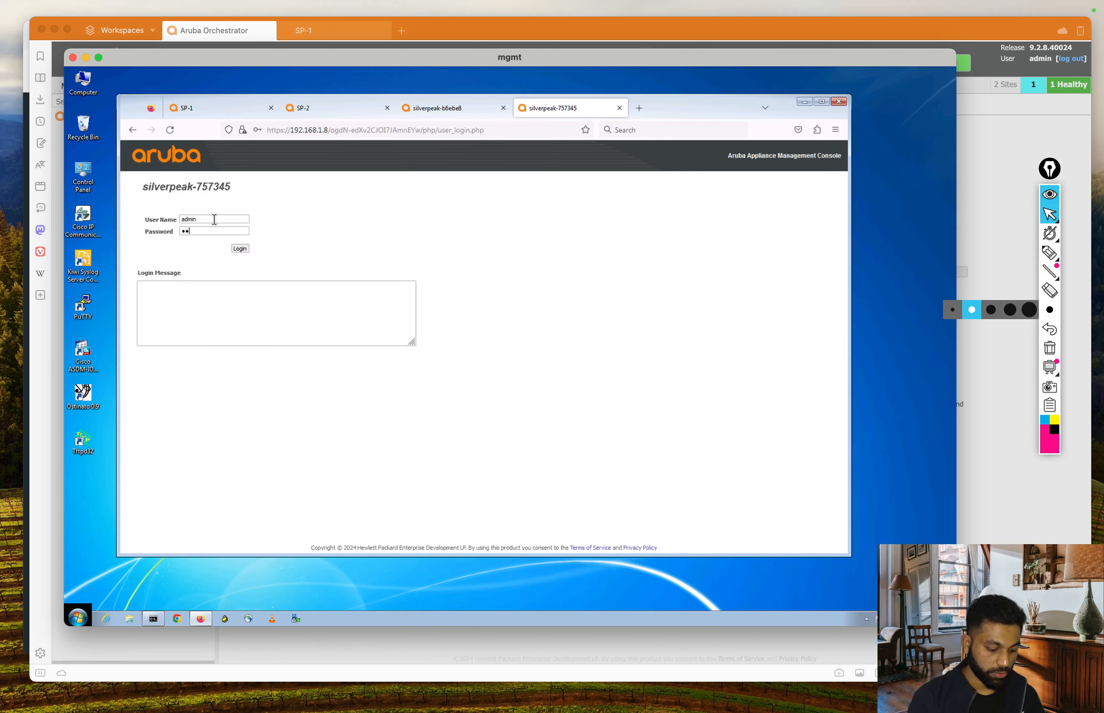
left_click(241, 250)
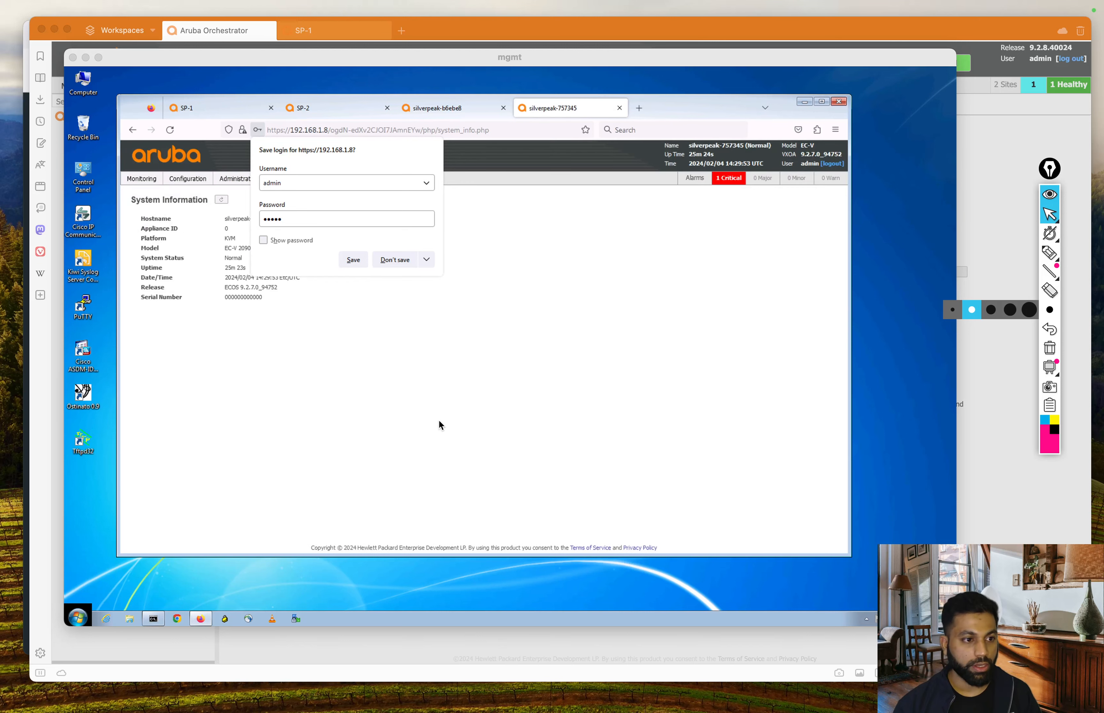
left_click(401, 338)
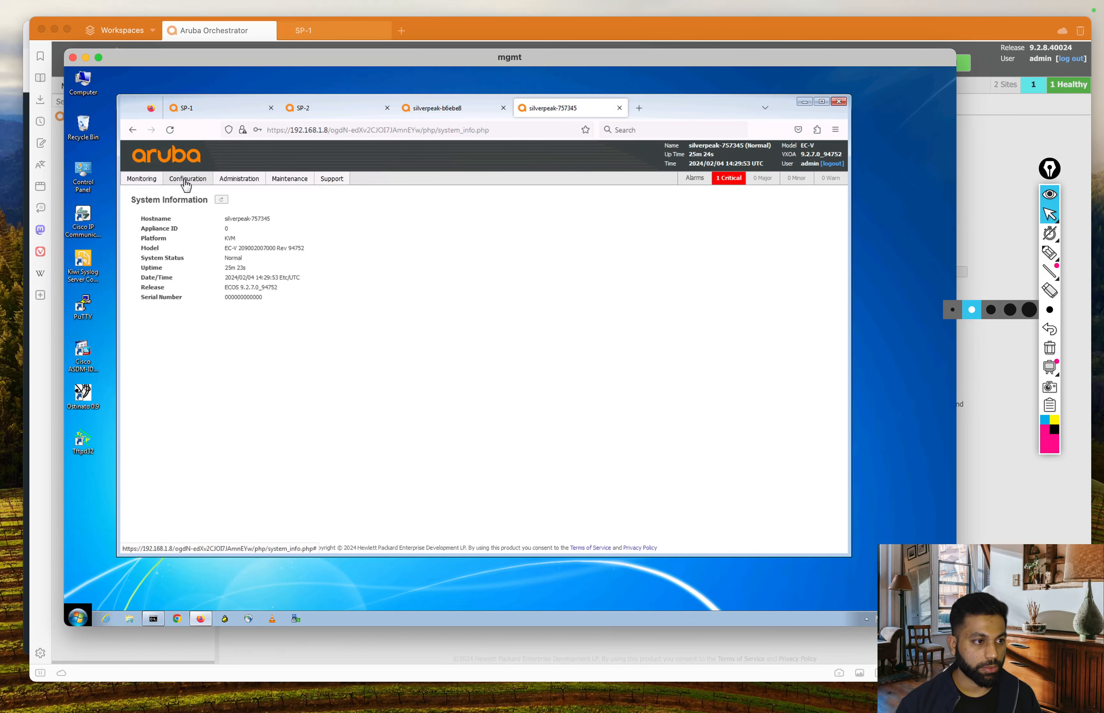
Step: Open the appliance's Configuration Wizard and set the appliance hostname to SP-4
mouse_move(185, 179)
left_click(166, 459)
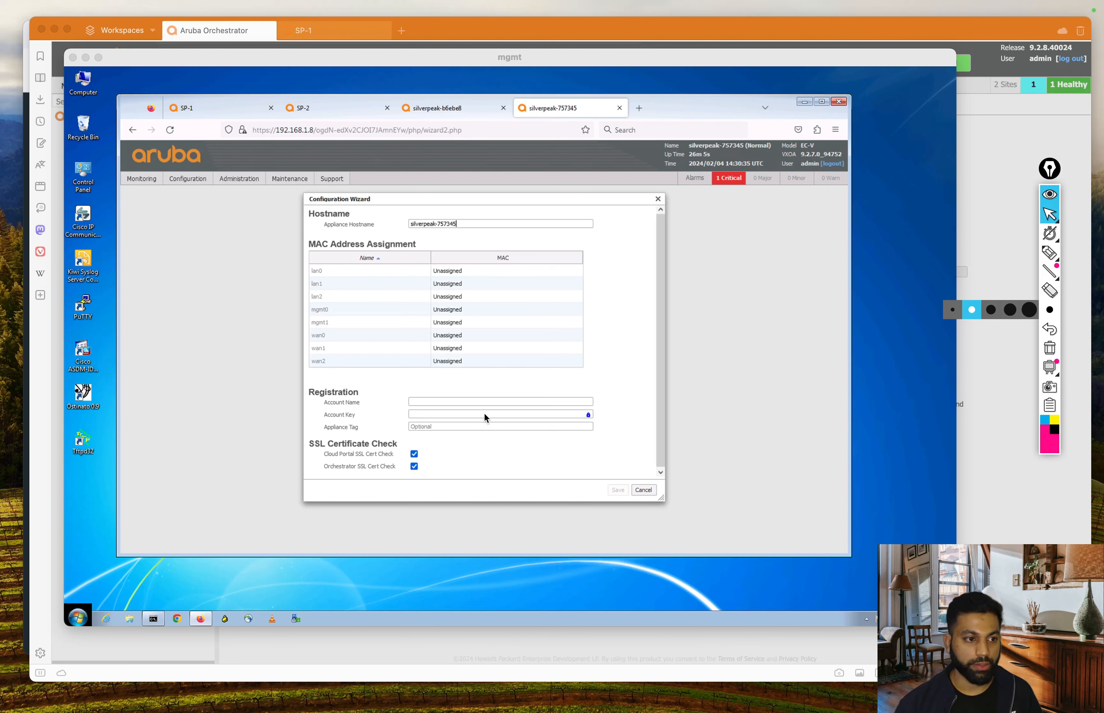
left_click(467, 225)
left_click_drag(471, 223, 388, 225)
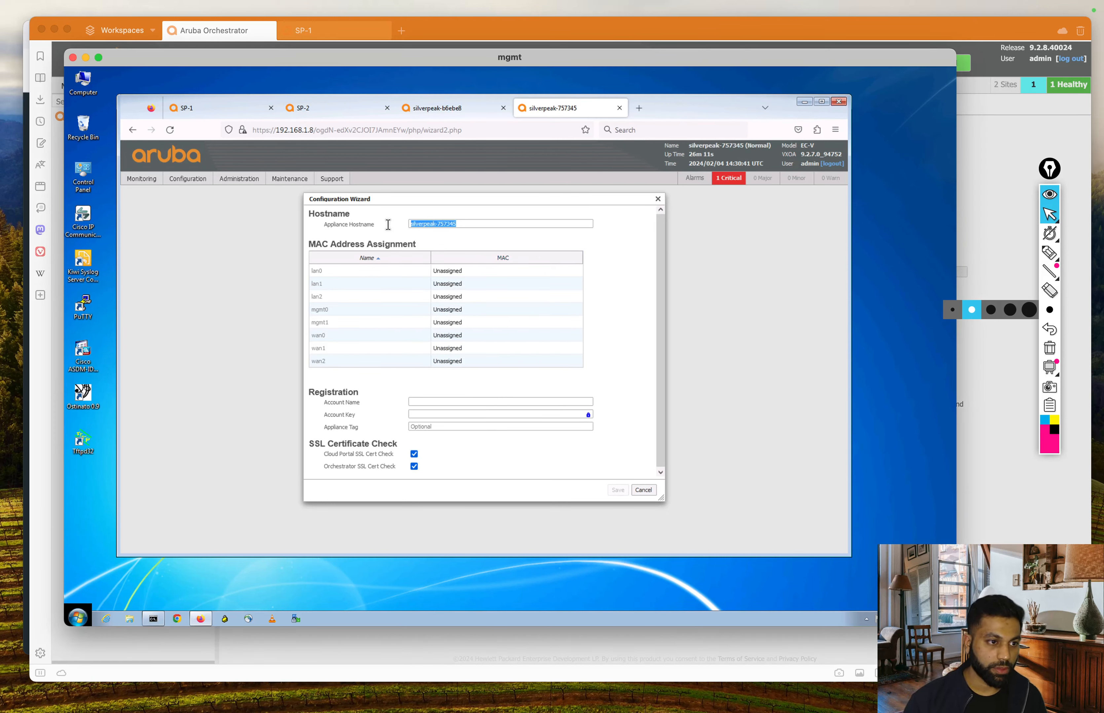
type("Sp-4")
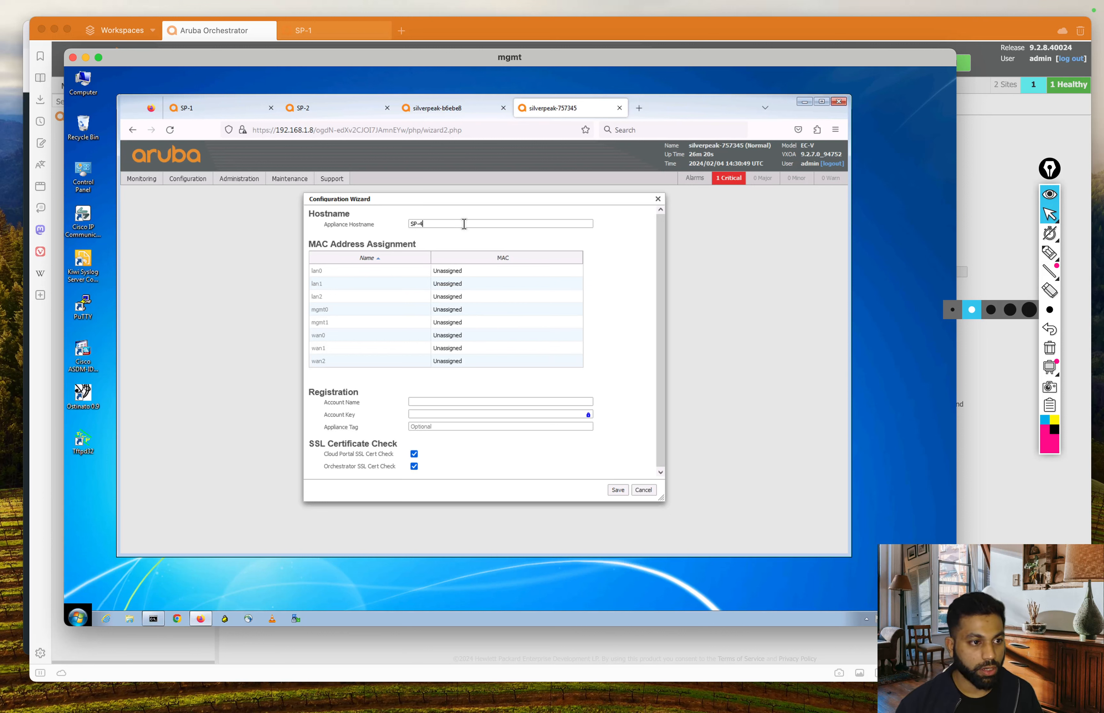
Step: Assign MAC address 50:00:00:07:00:00 to the mgmt0 interface
left_click(456, 302)
left_click(466, 309)
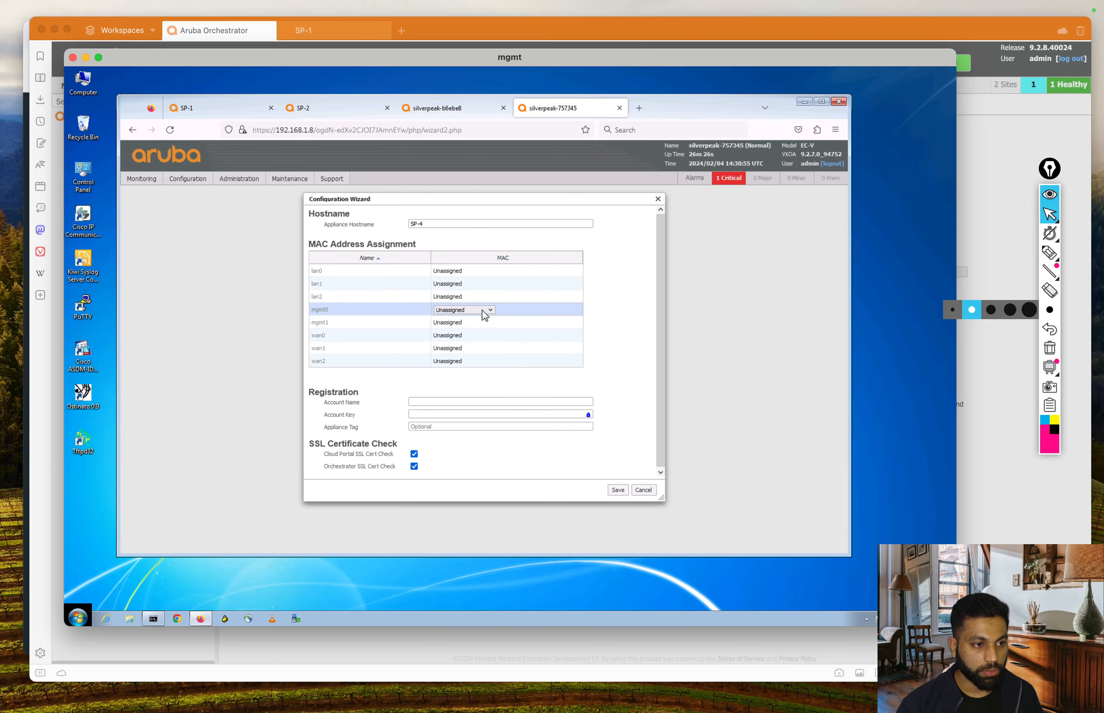
left_click(481, 313)
left_click(480, 329)
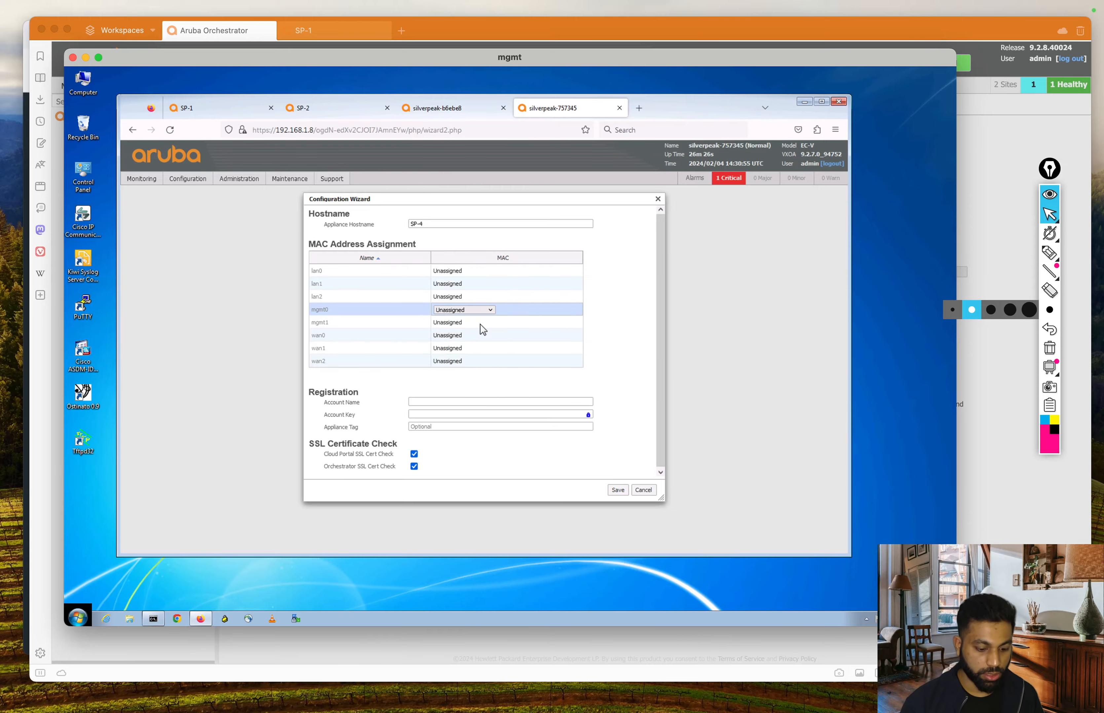
Step: Check SP-4's connections in the EVE topology and assign MAC address 50:00:00:07:00:01 to wan0 in the wizard
key("ctrl+Up")
left_click(411, 510)
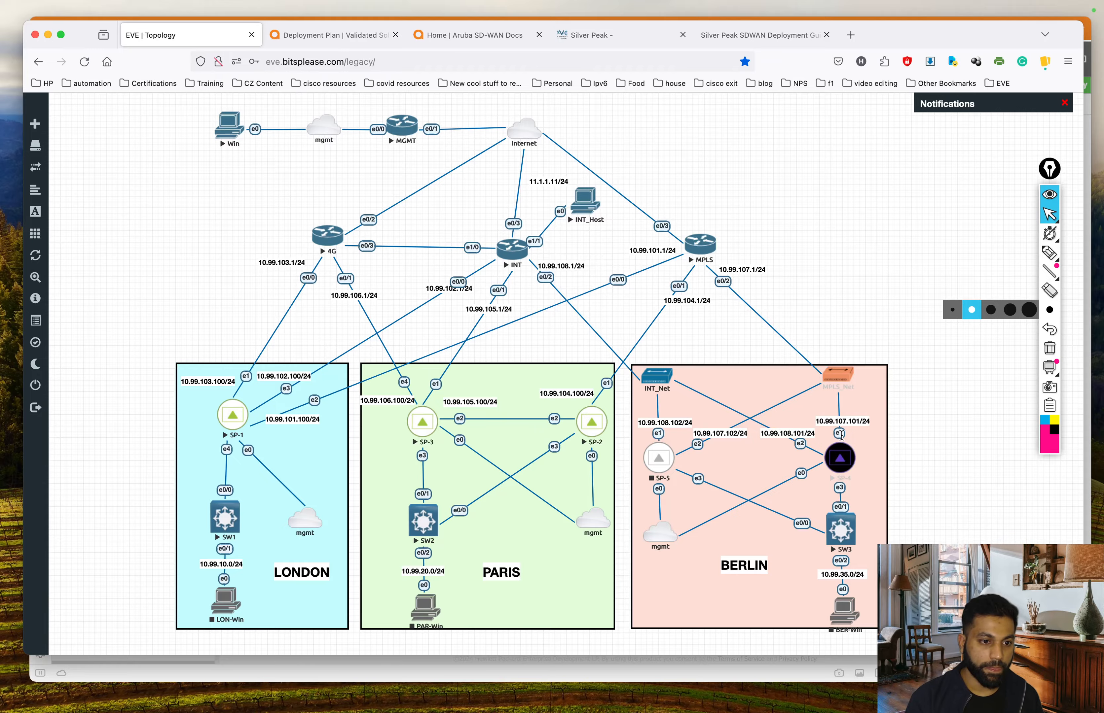
key("ctrl+Up")
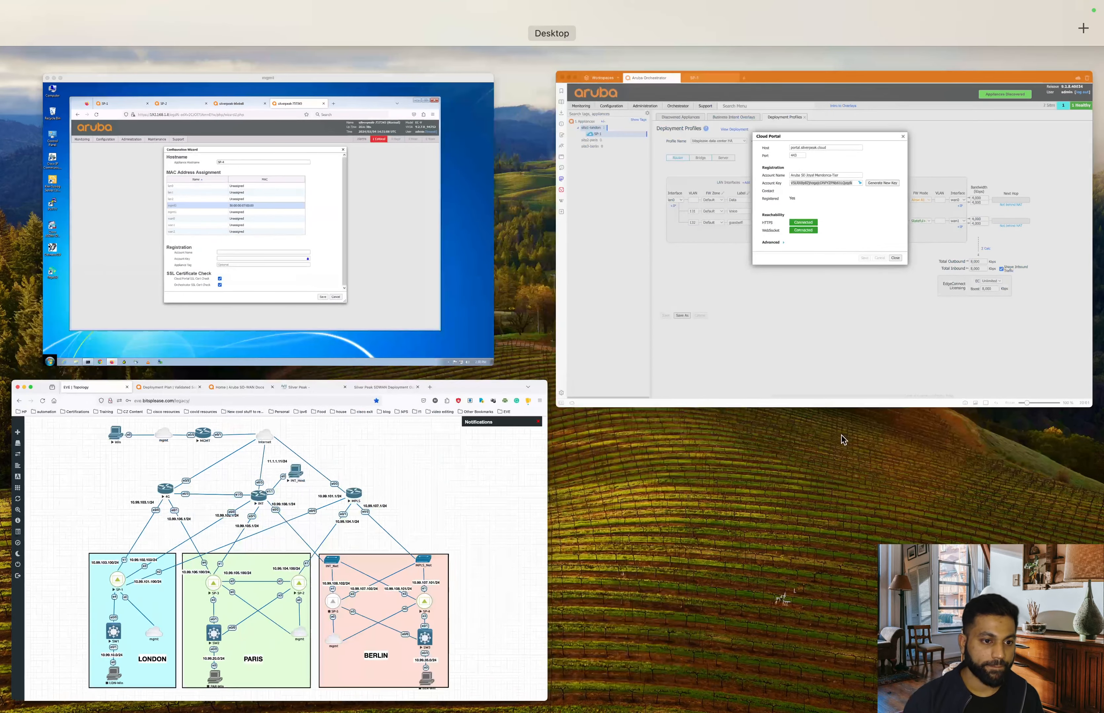
left_click(349, 224)
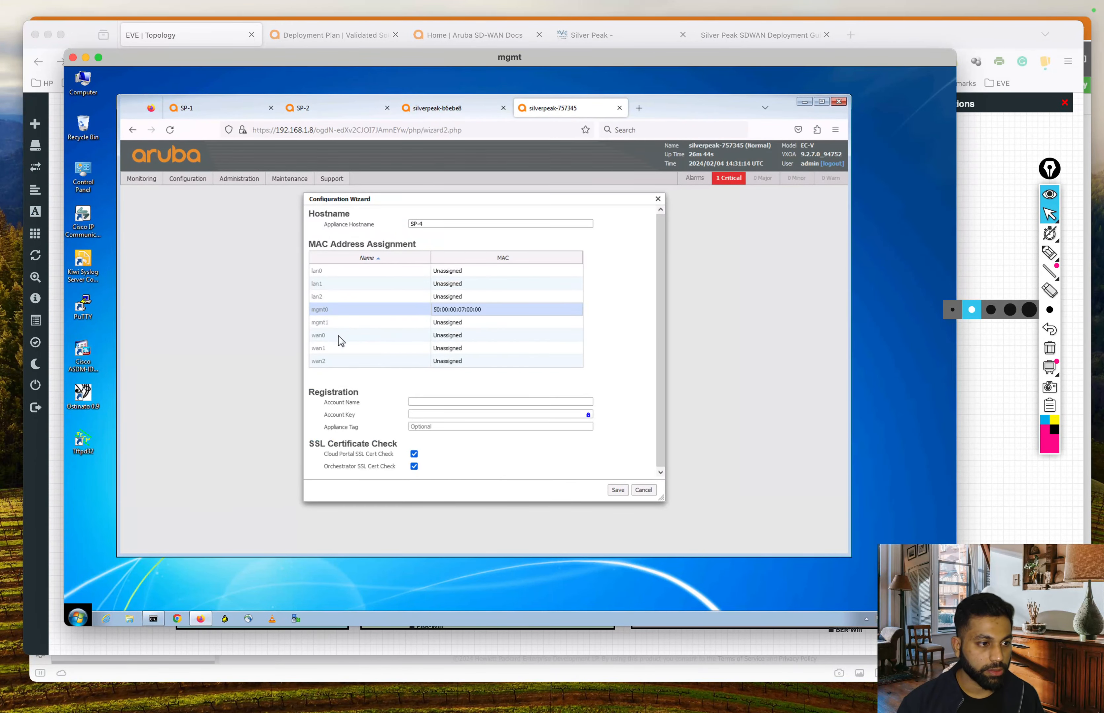
left_click(341, 336)
left_click(480, 336)
left_click(479, 337)
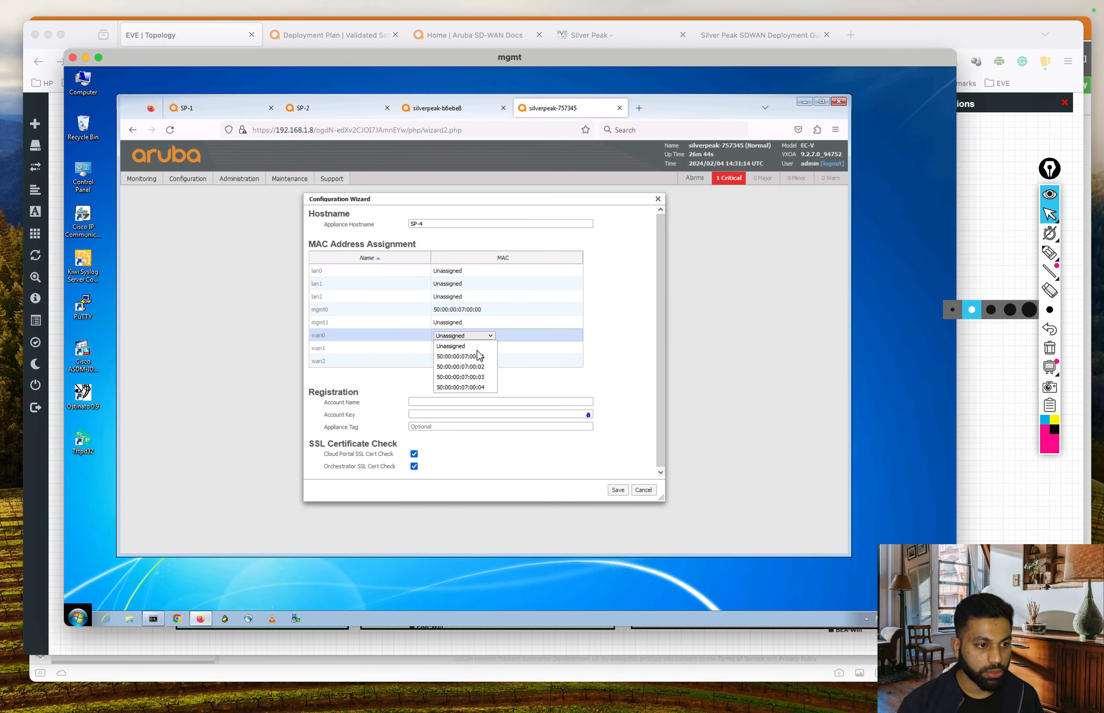
left_click(484, 353)
Step: Check SP-4's internet link in the EVE topology and assign MAC address 50:00:00:07:00:02 to wan1 in the wizard
key("ctrl+Up")
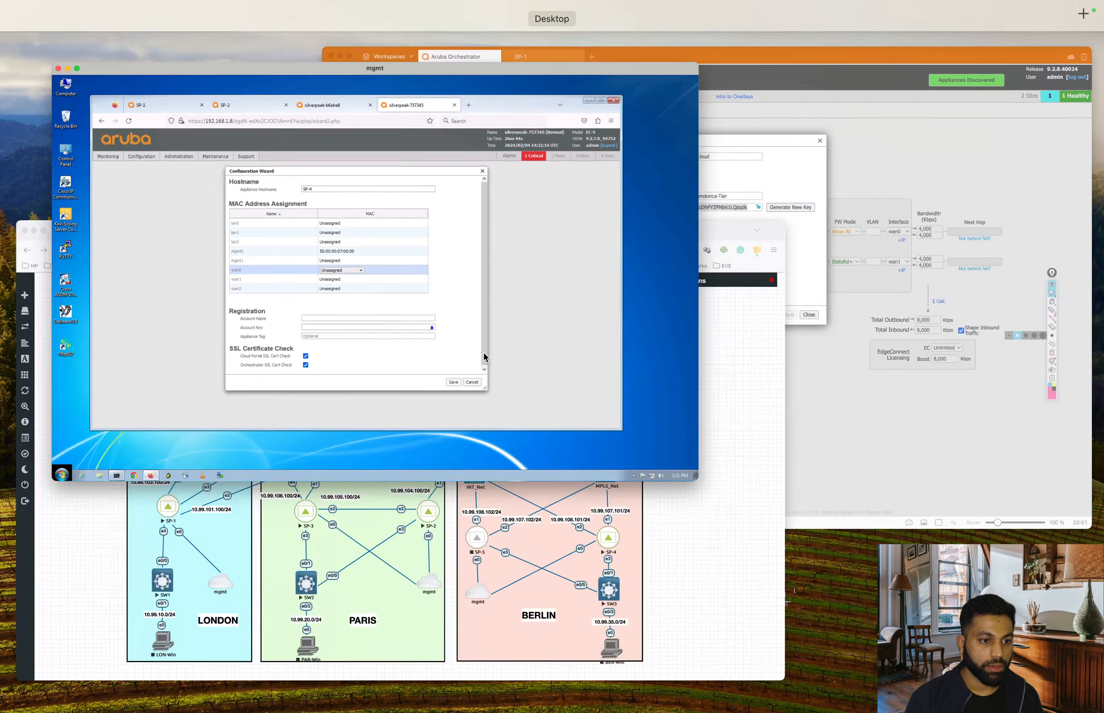
left_click(371, 441)
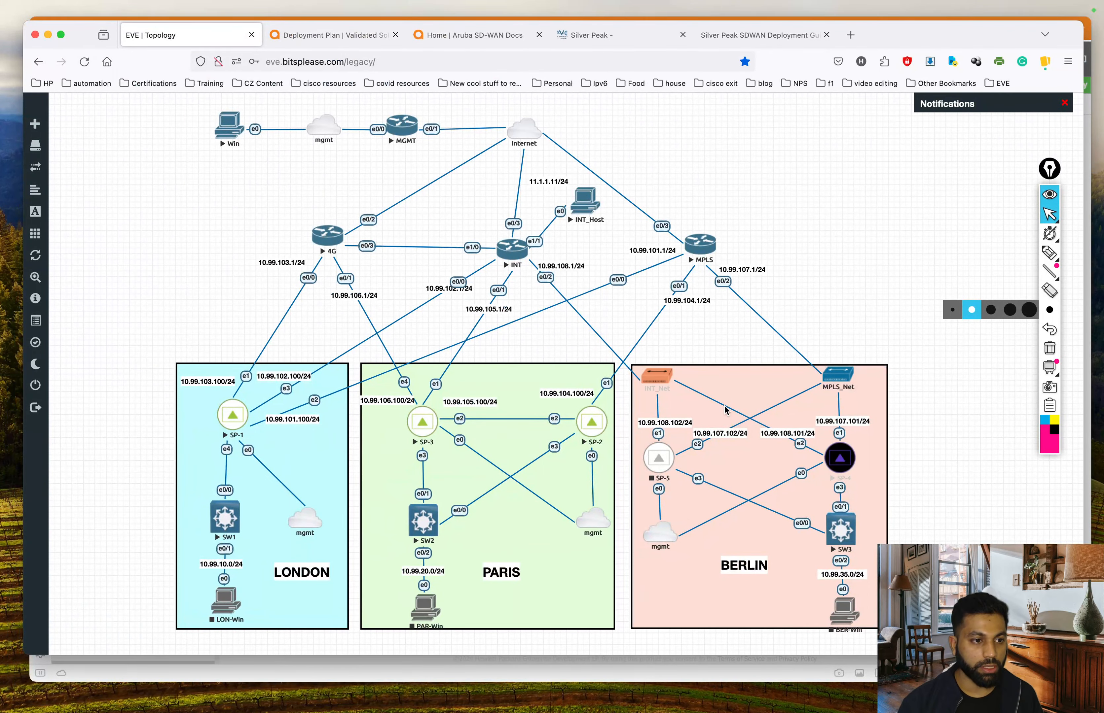
key("ctrl+Up")
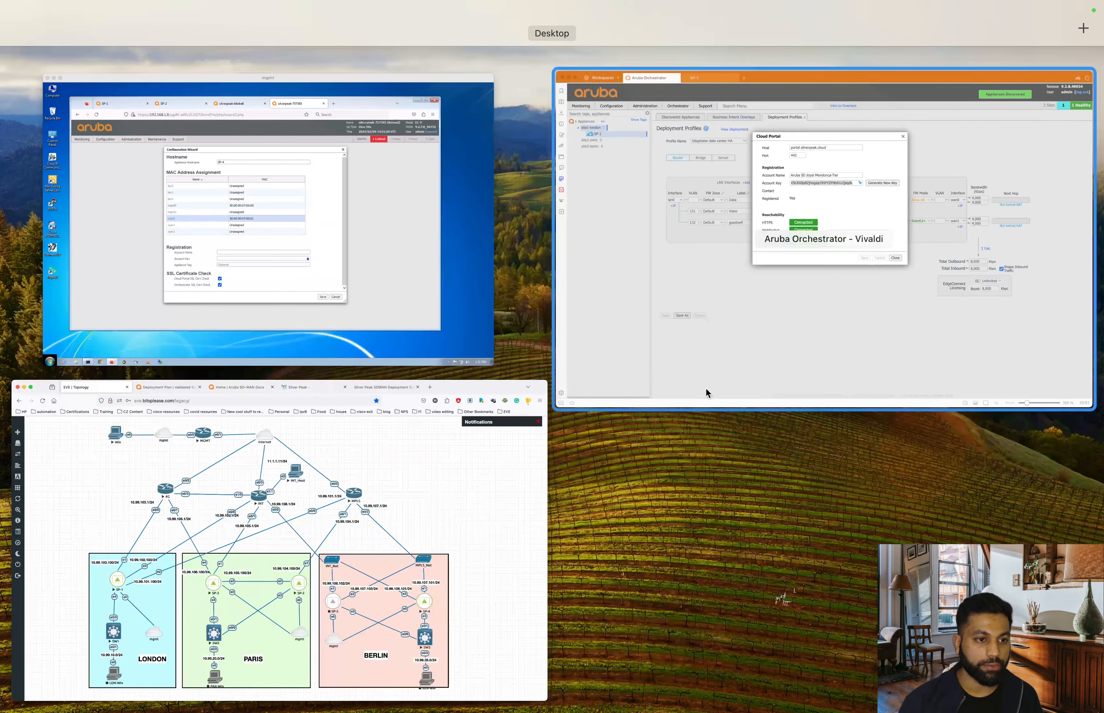
left_click(339, 209)
left_click(351, 353)
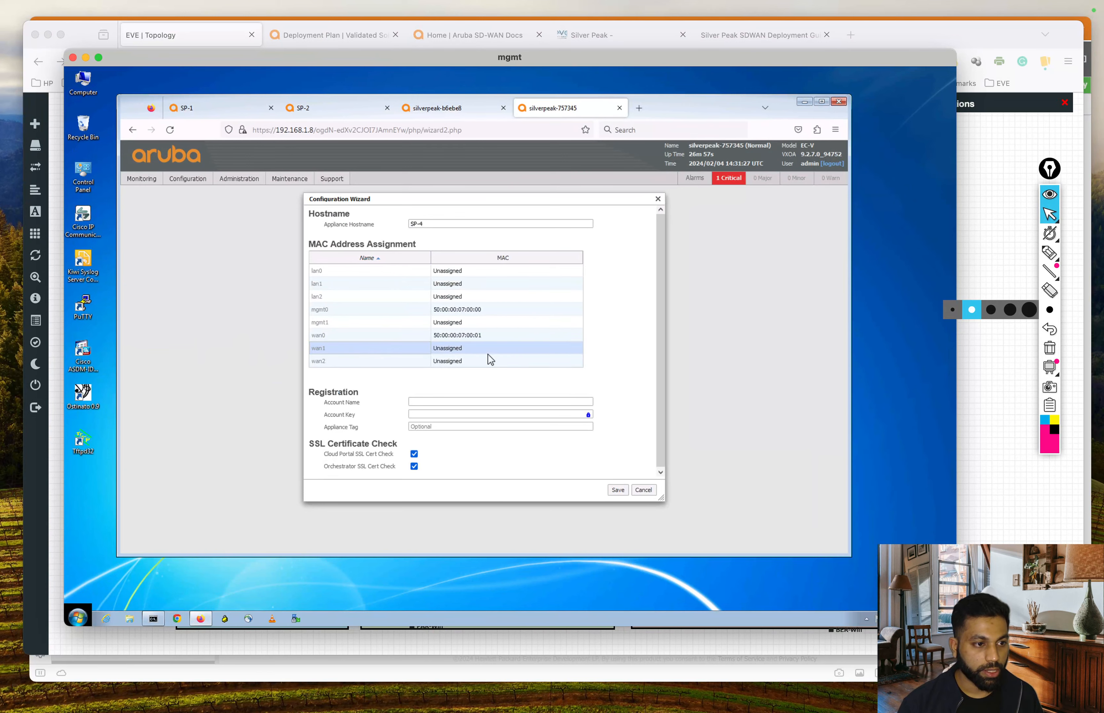
left_click(488, 353)
left_click(490, 349)
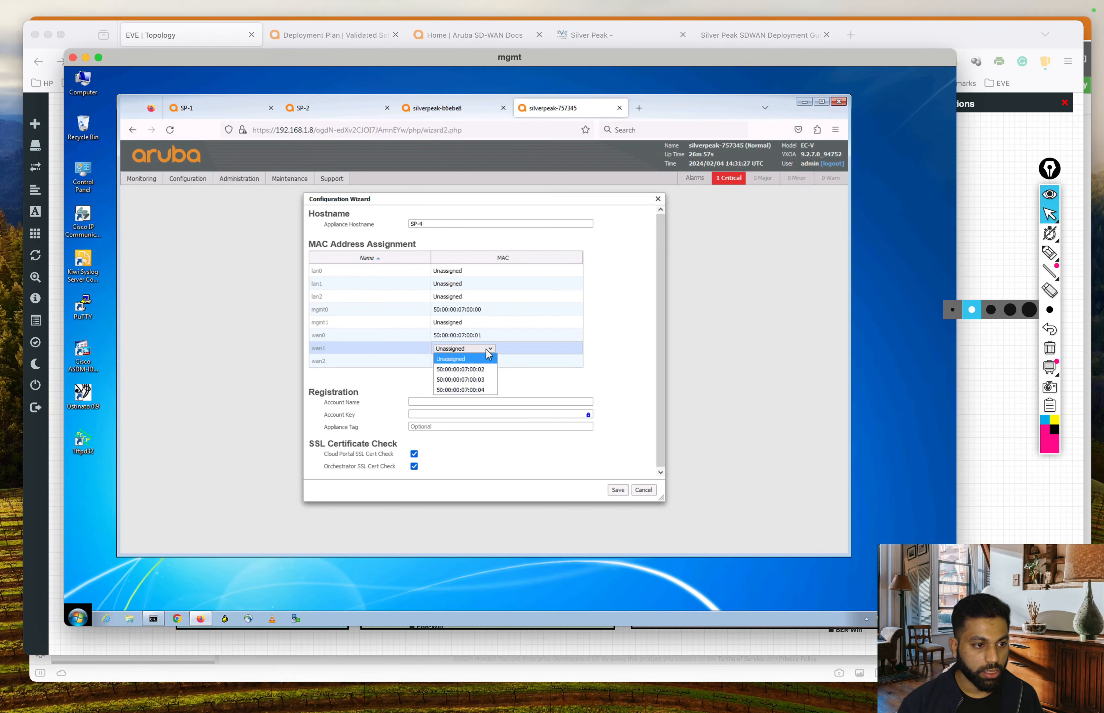
left_click(486, 374)
Step: Check SP-4's link to SW3 in the EVE topology and assign MAC address 50:00:00:07:00:03 to lan0 in the wizard
key("ctrl+Up")
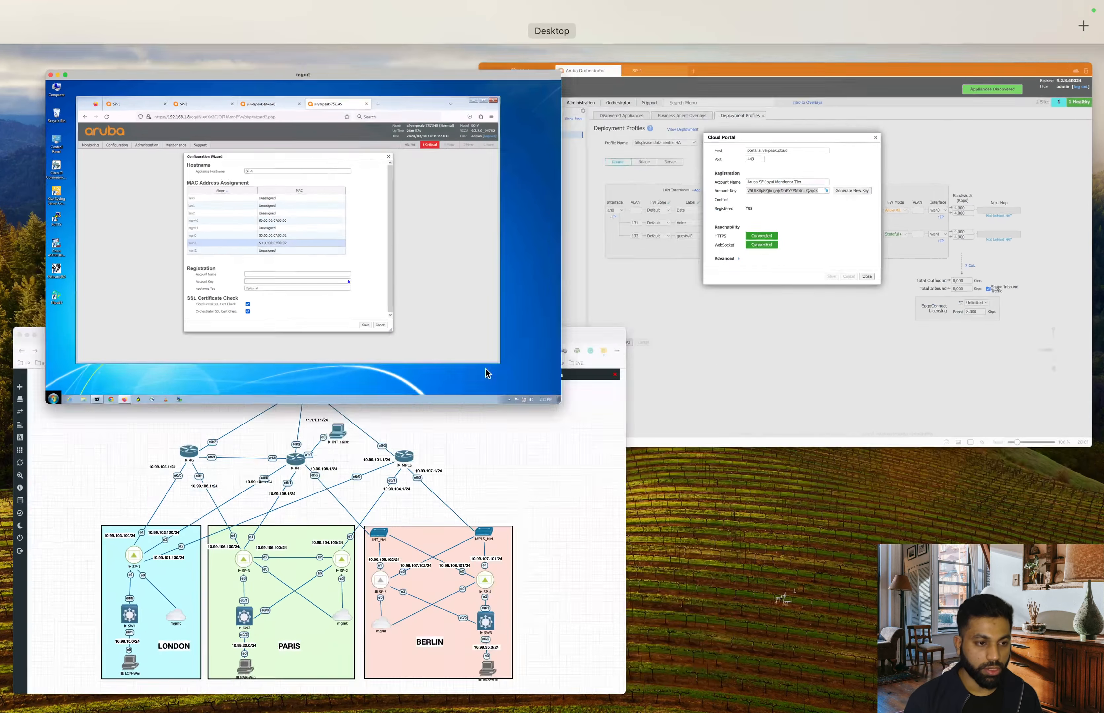
left_click(379, 506)
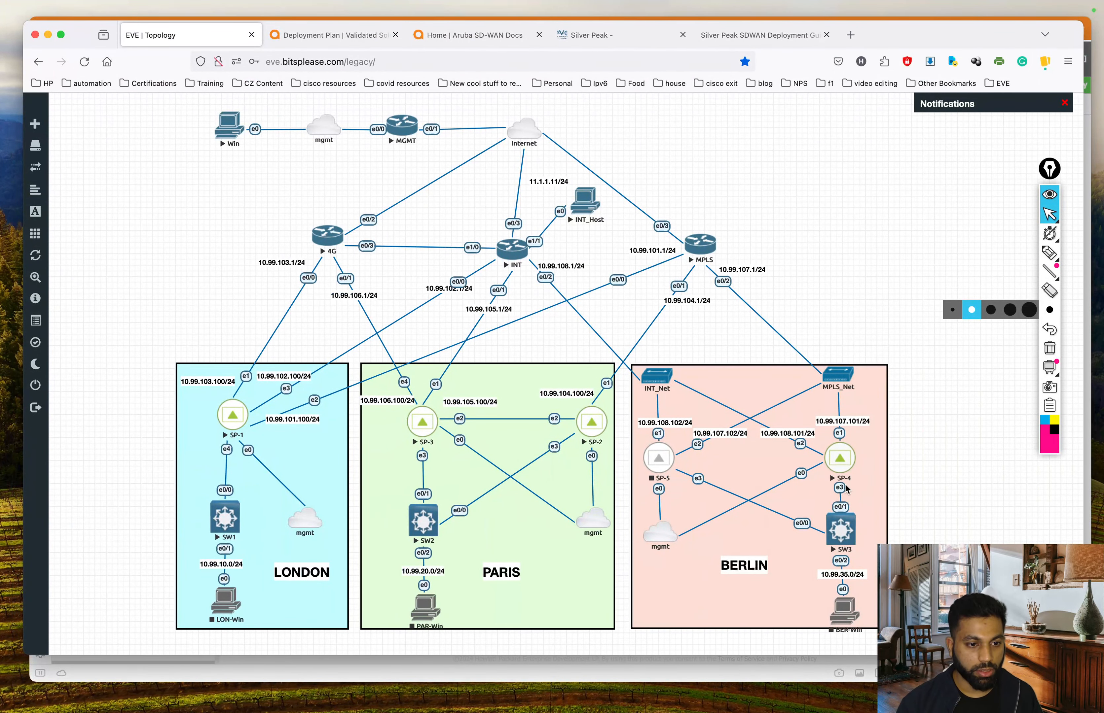
key("ctrl+Up")
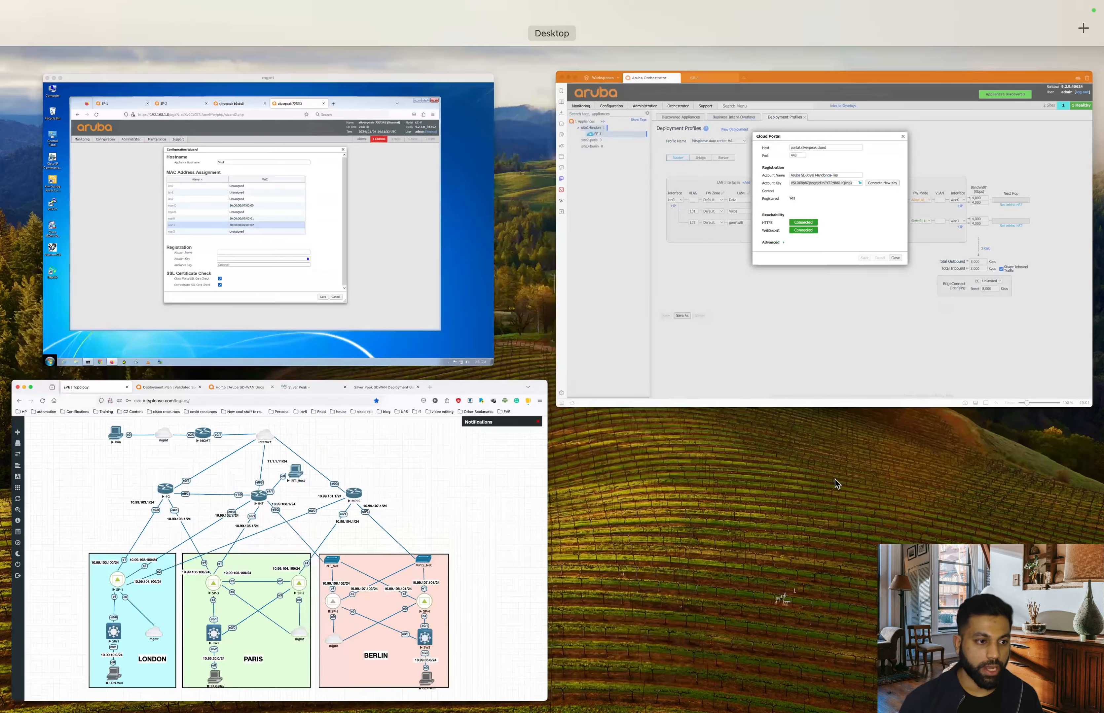
left_click(318, 262)
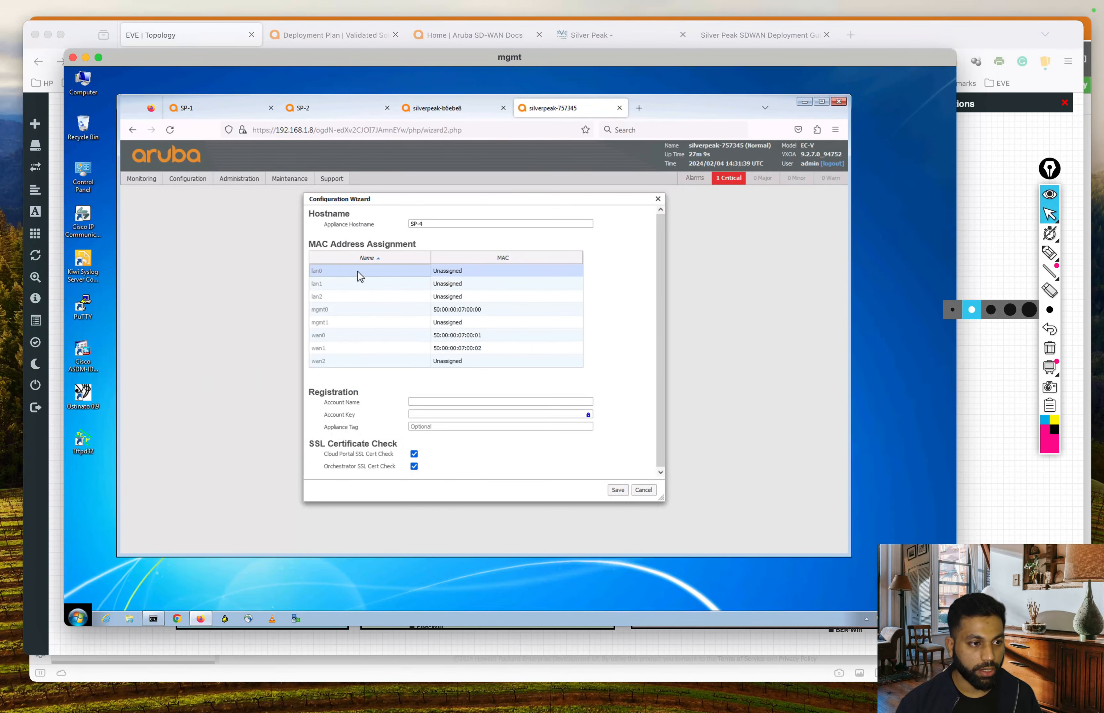
left_click(495, 273)
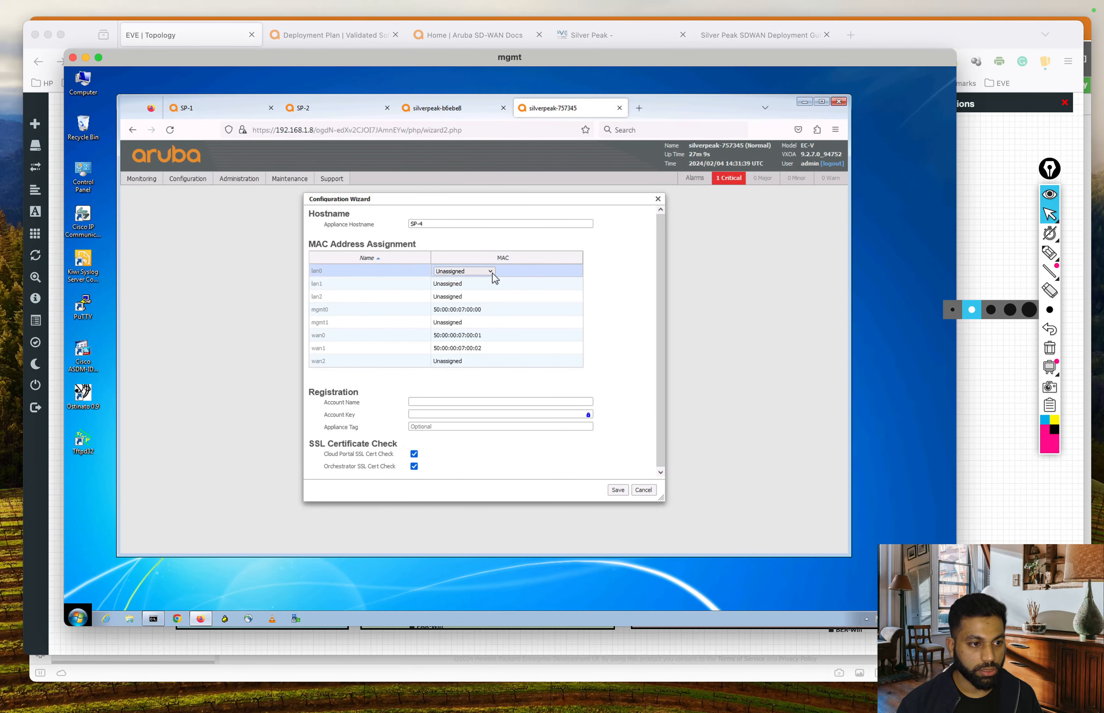
left_click(492, 273)
left_click(467, 291)
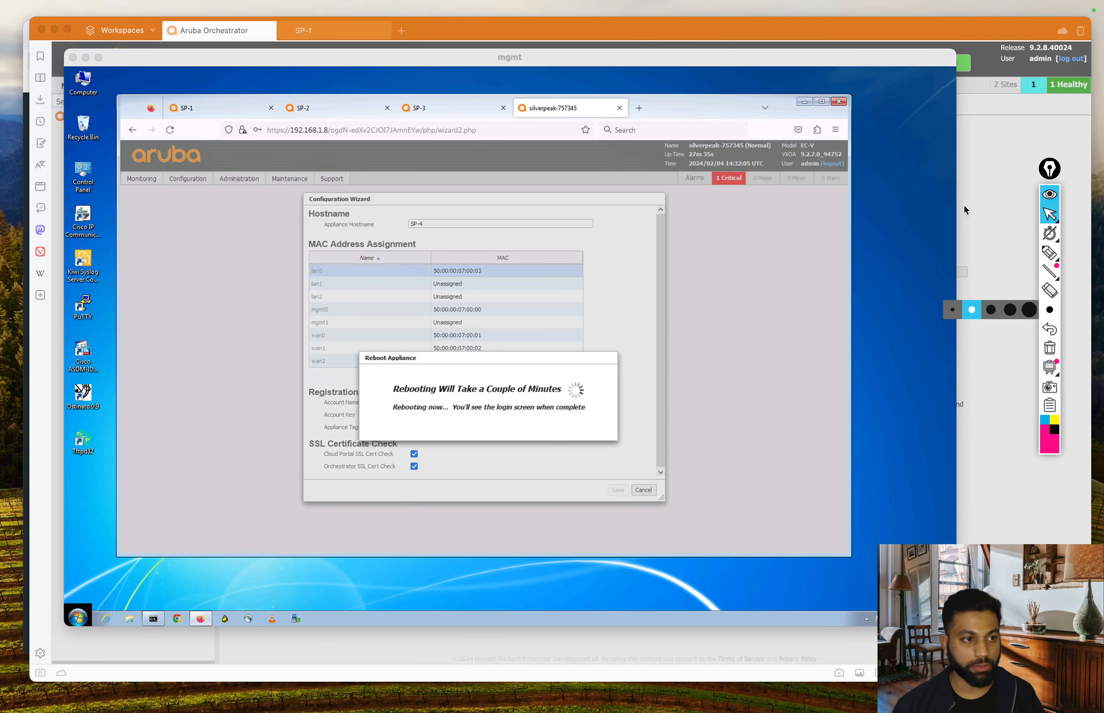
Step: Look over the SP-2, SP-3 and SP-4 appliance pages and switch to the deployment profiles in Aruba Orchestrator
left_click(332, 111)
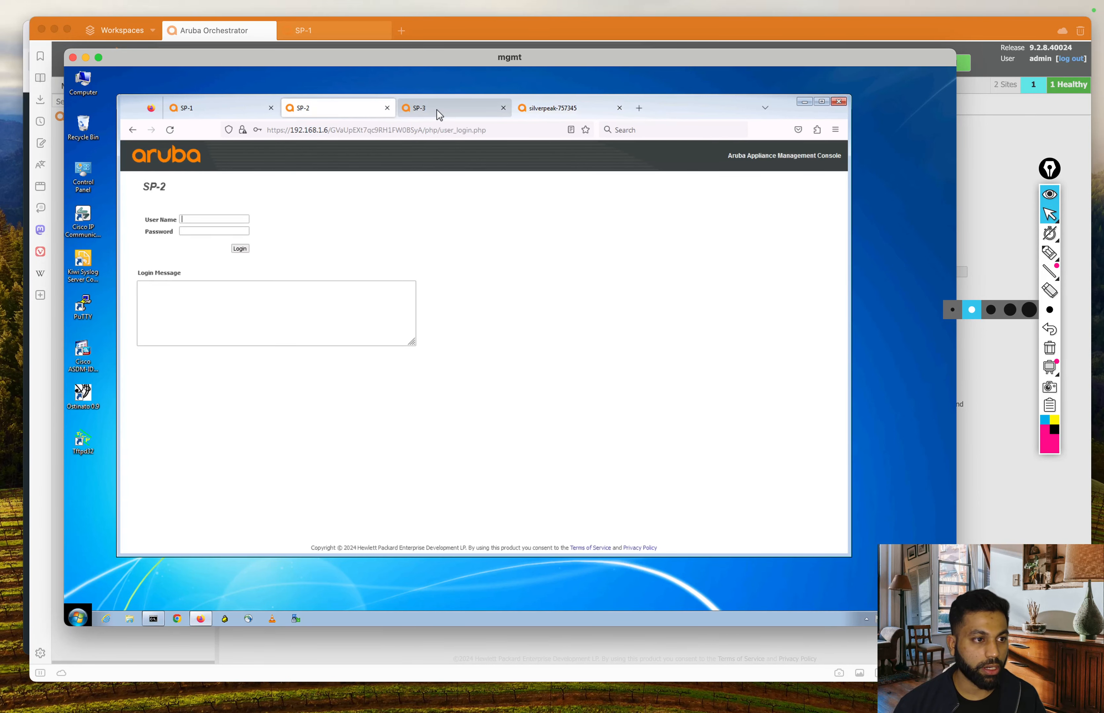
left_click(438, 111)
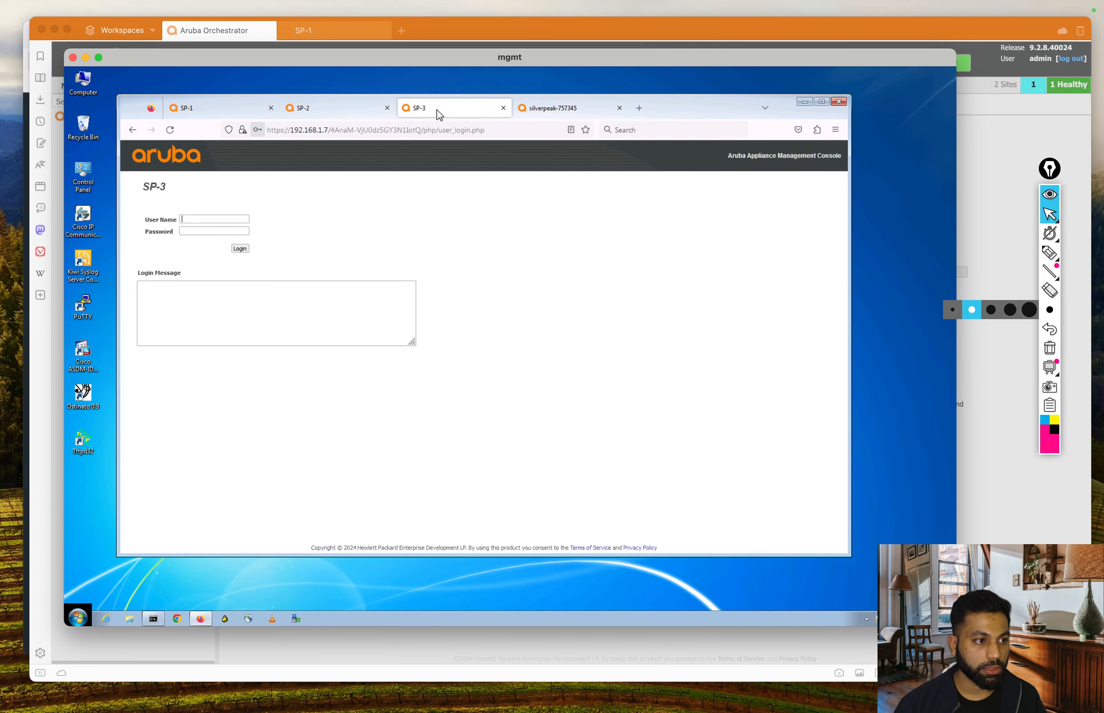
left_click(566, 110)
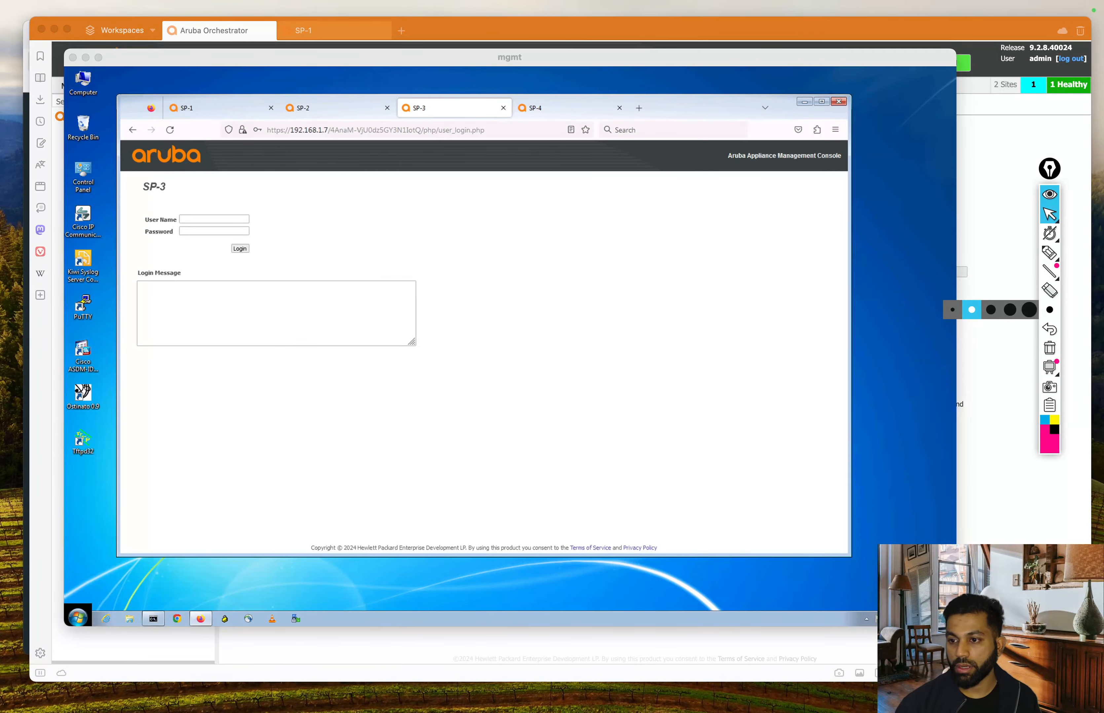
key("ctrl+Up")
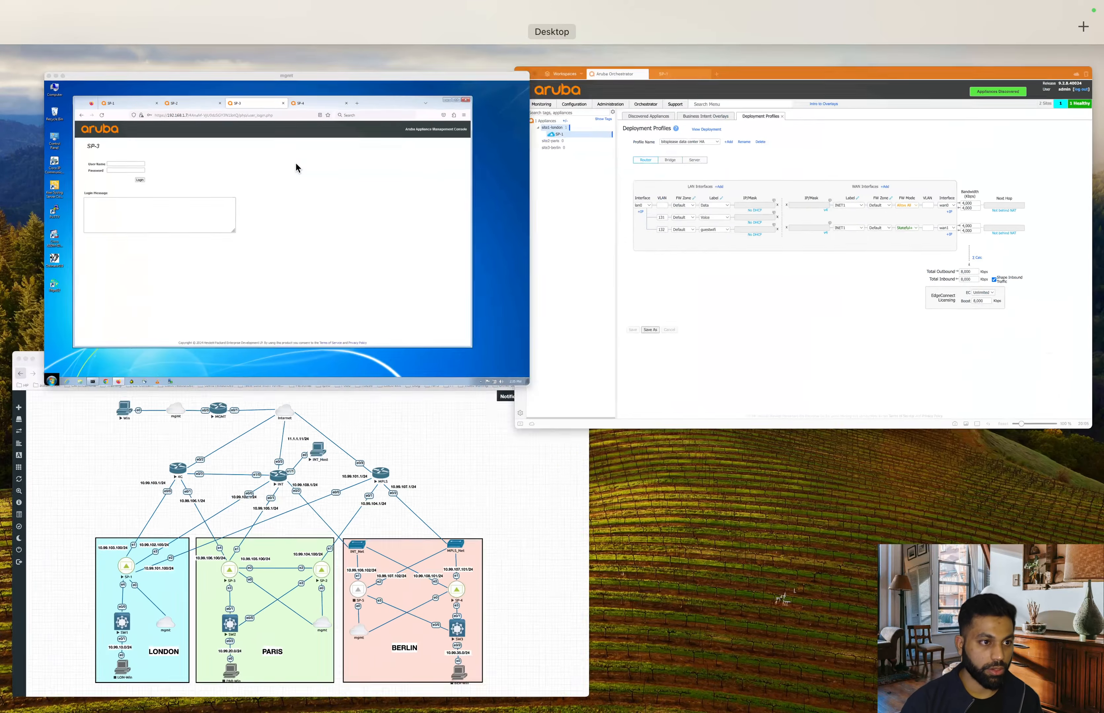
left_click(755, 256)
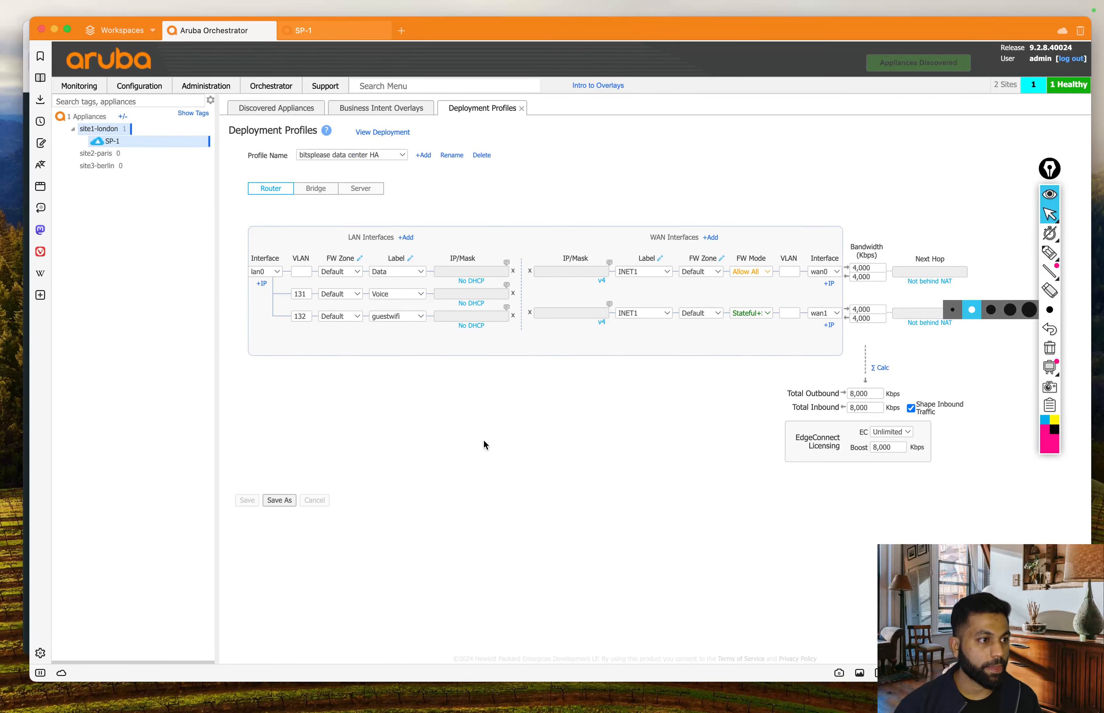
Step: Close the open Orchestrator pages and reopen the list of discovered appliances
left_click(521, 109)
left_click(431, 109)
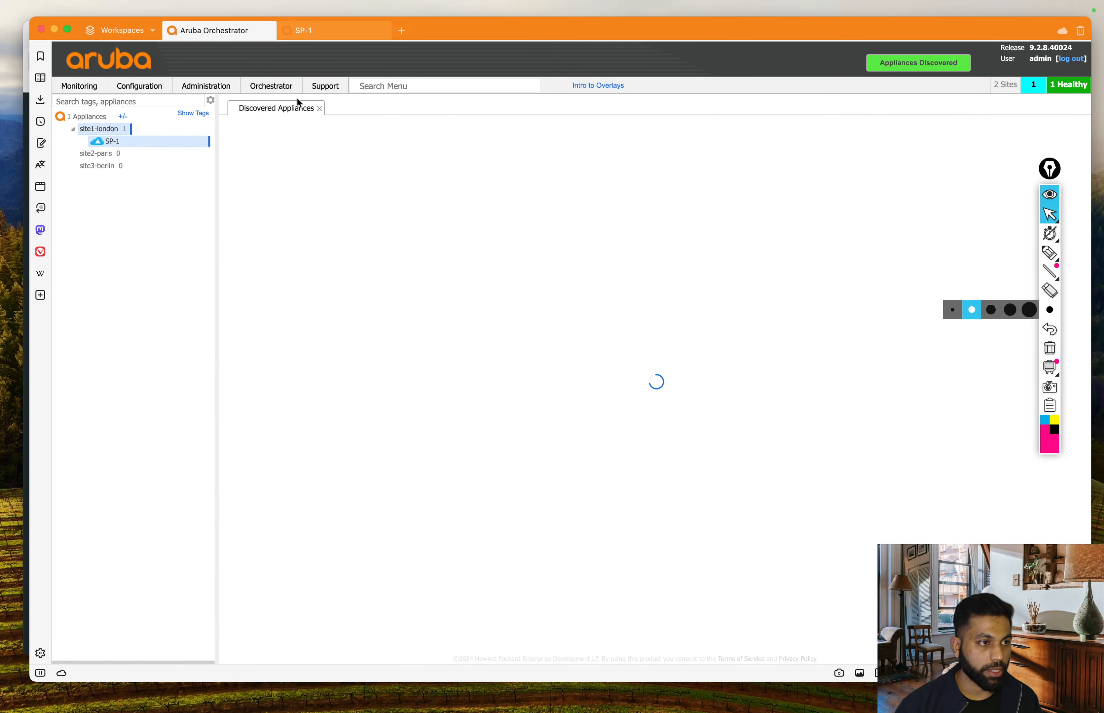
left_click(320, 109)
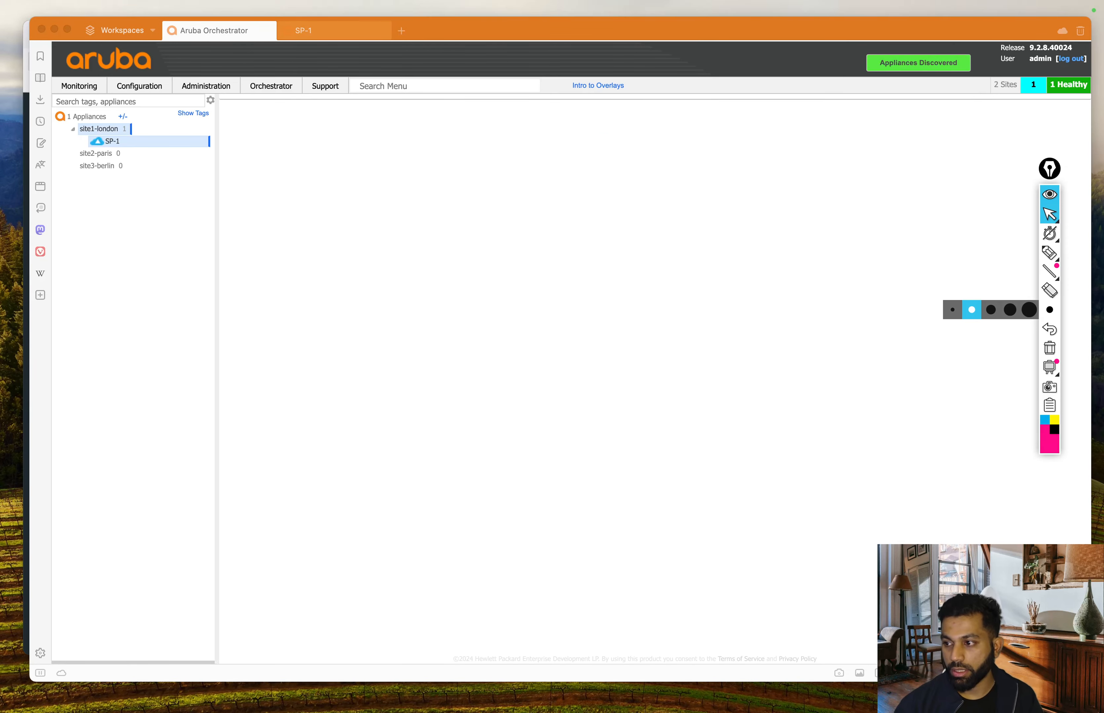
left_click(801, 240)
left_click(931, 66)
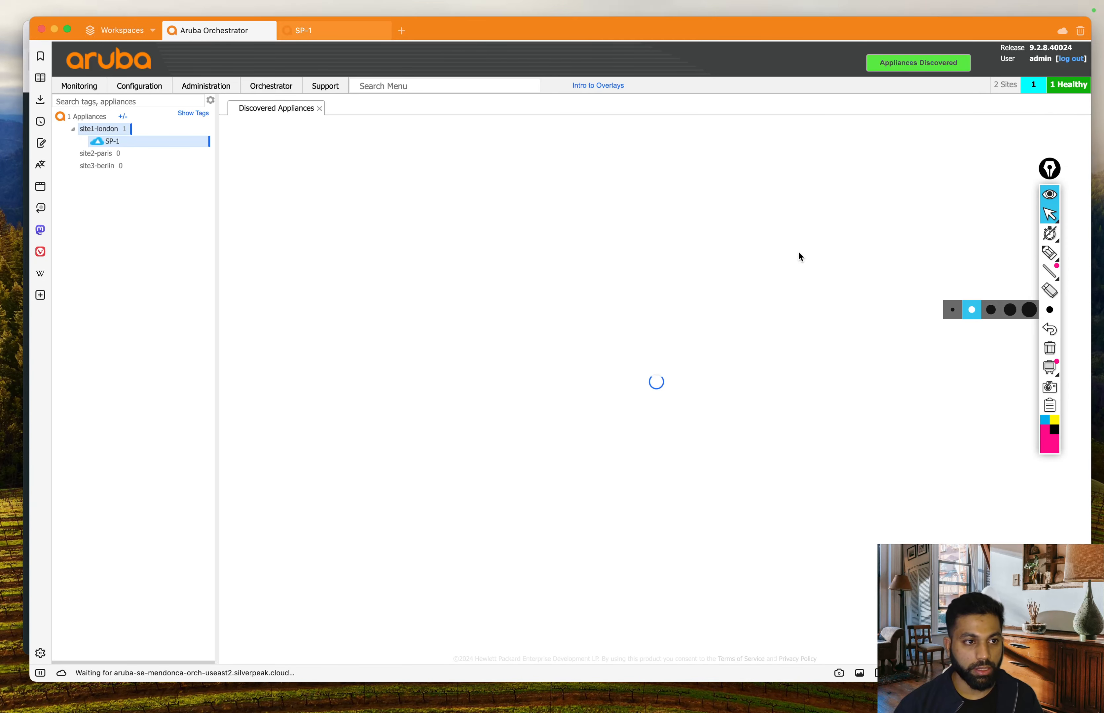
Step: Collapse the on-screen annotation toolbar, move it off the appliance table and hide it
left_click(1050, 198)
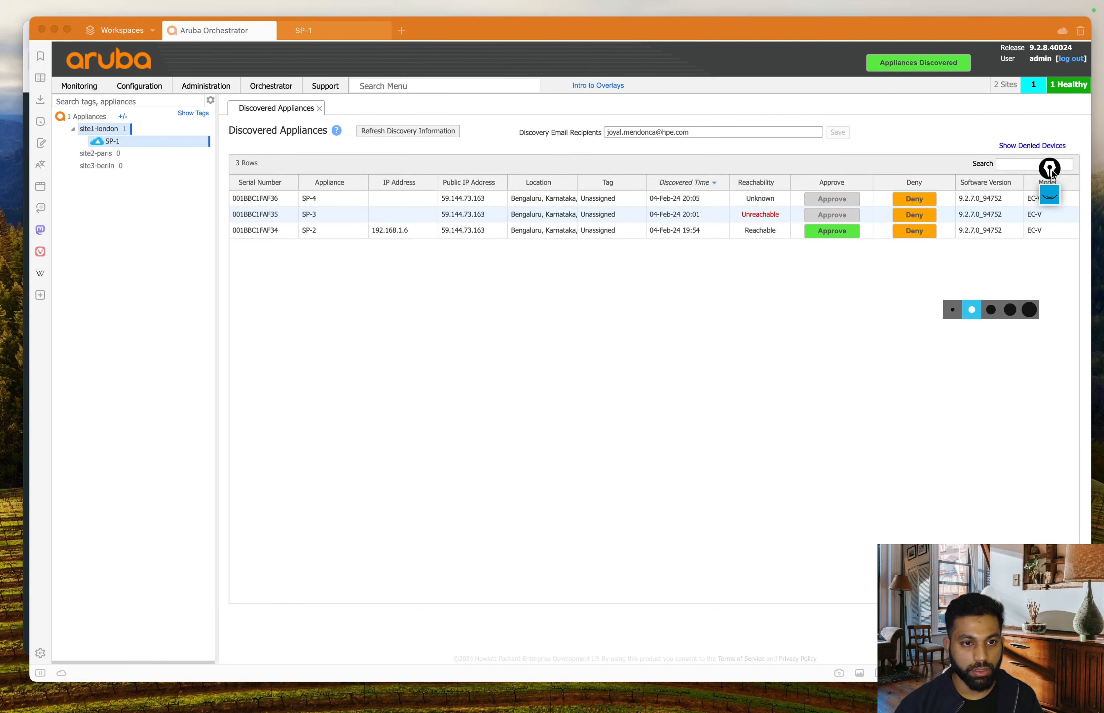
left_click_drag(1049, 169, 1017, 263)
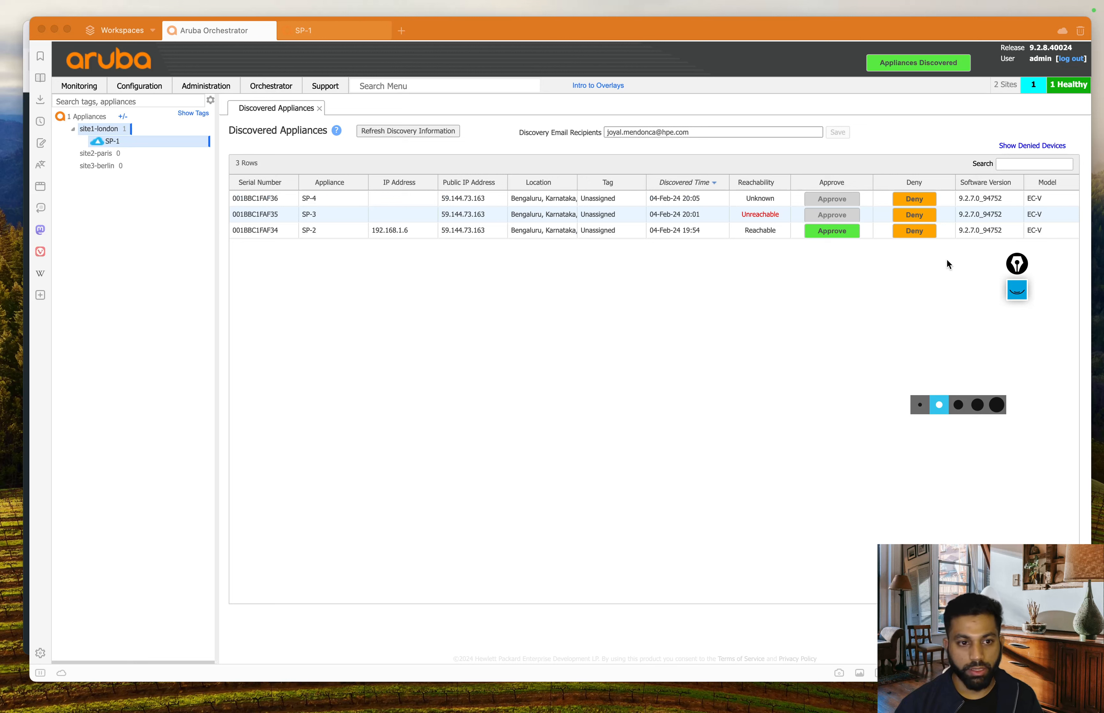
left_click(1017, 266)
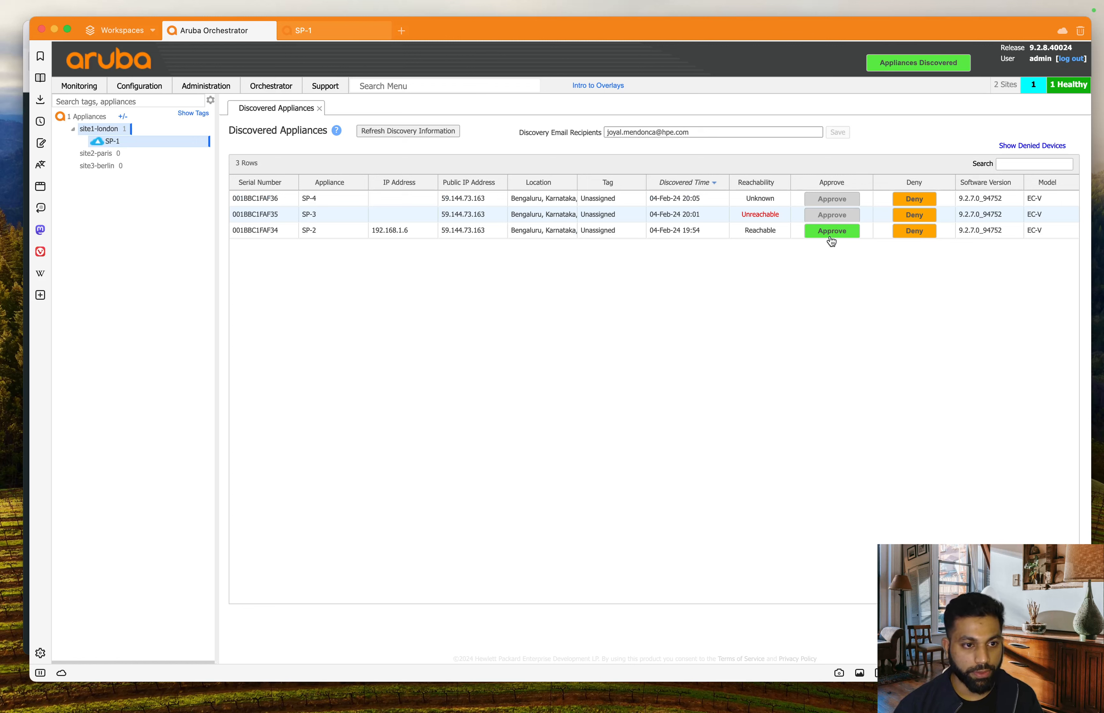
Step: Approve the discovered appliance SP-2, skipping the software upgrade, and set its group to site2-paris
left_click(832, 238)
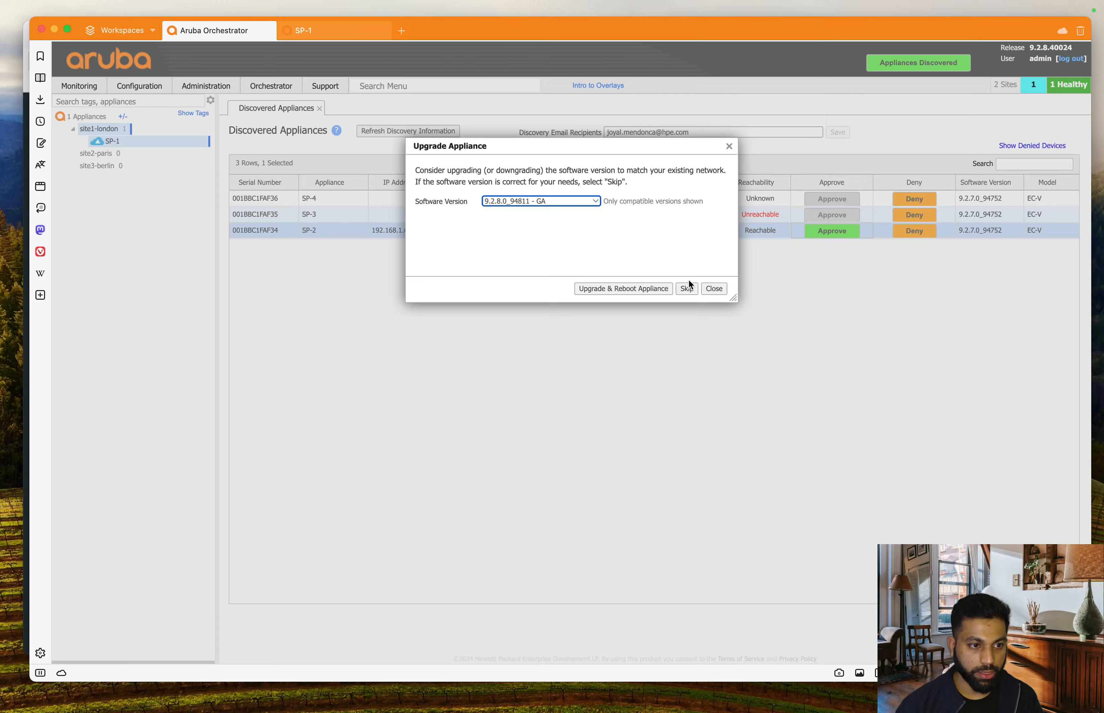
left_click(687, 288)
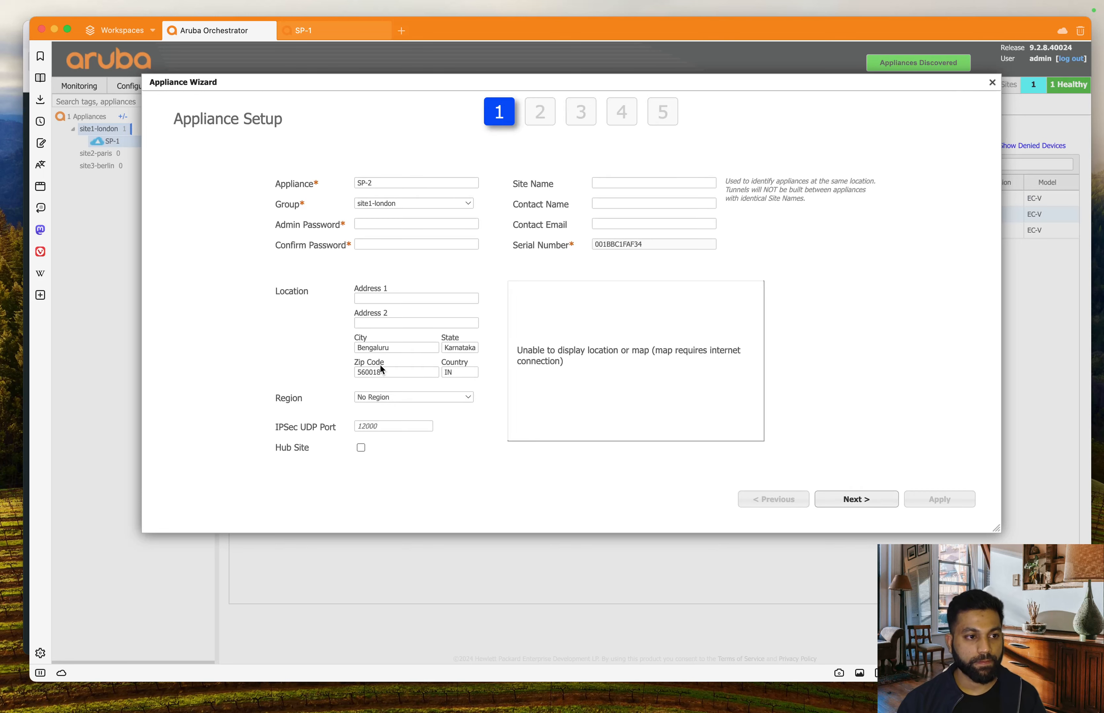
left_click(464, 205)
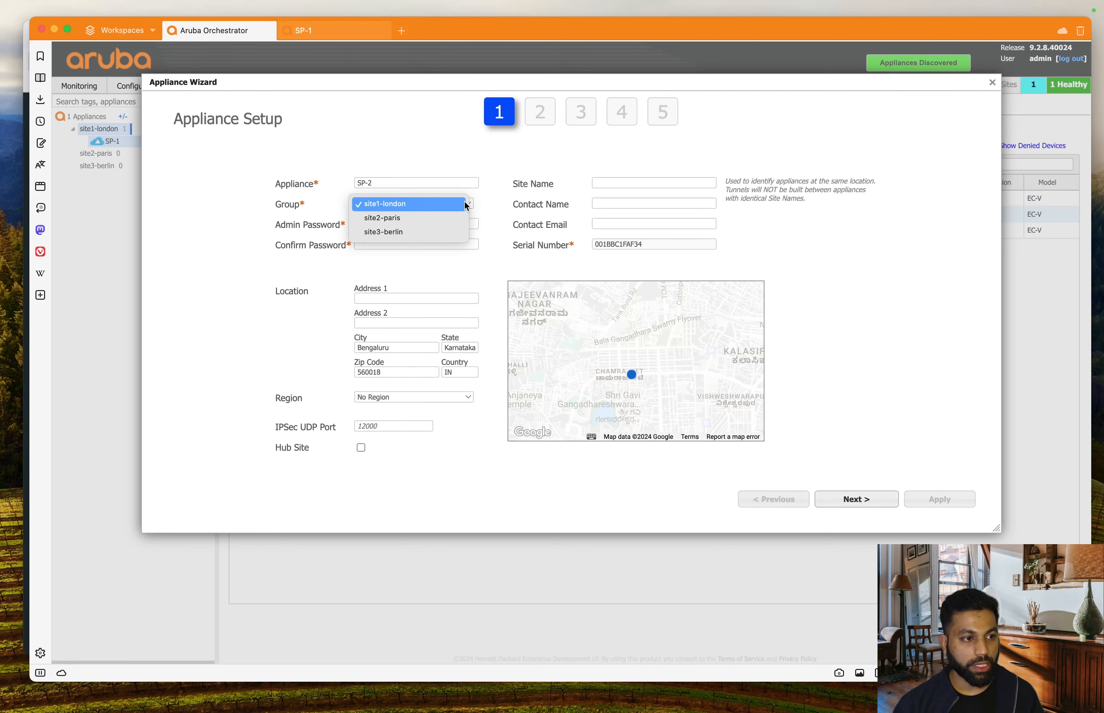
left_click(423, 215)
left_click(877, 292)
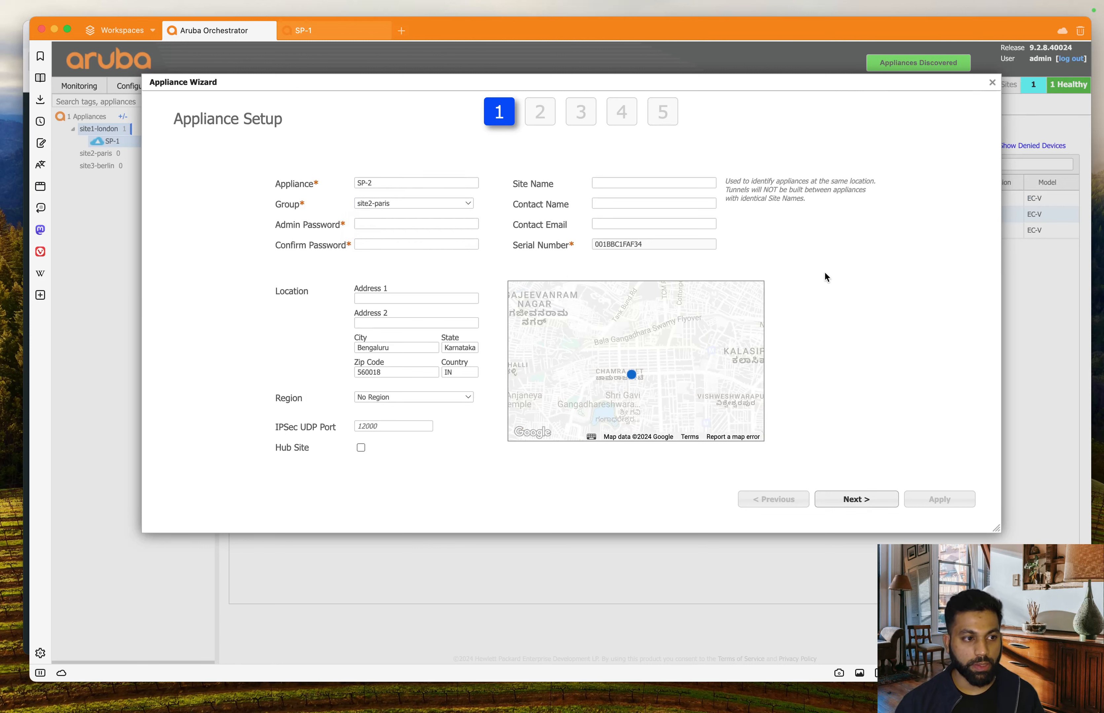
Step: Enter the admin password for SP-2 and repeat it in the confirm password field
left_click(399, 224)
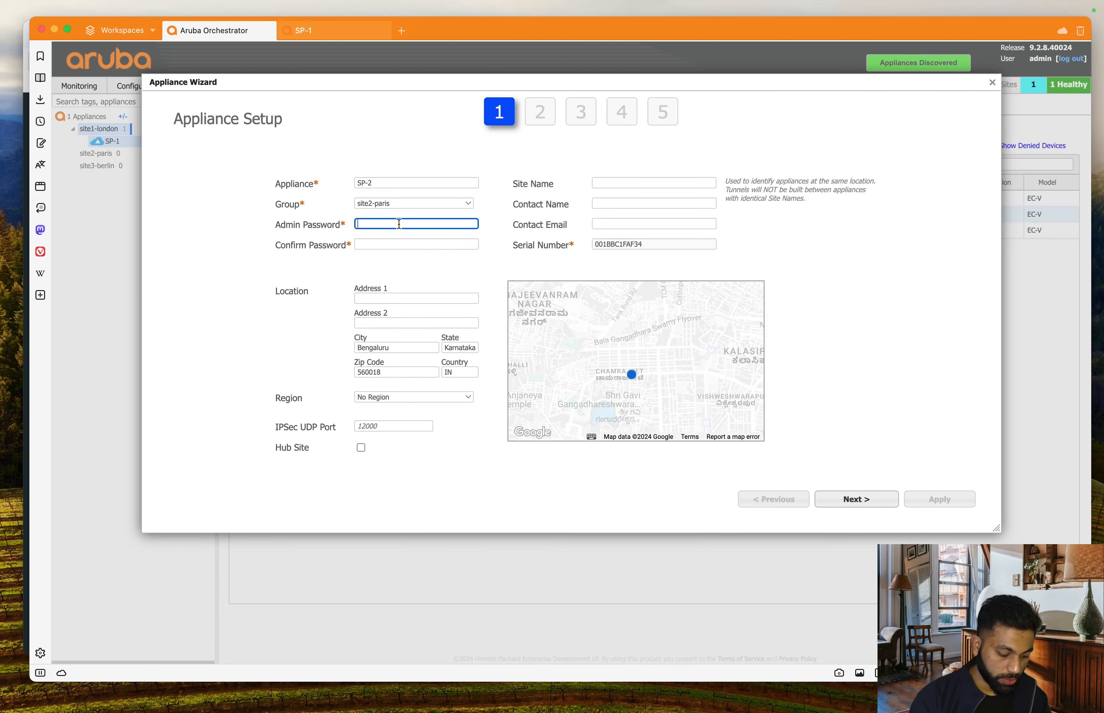
type("ad••••••")
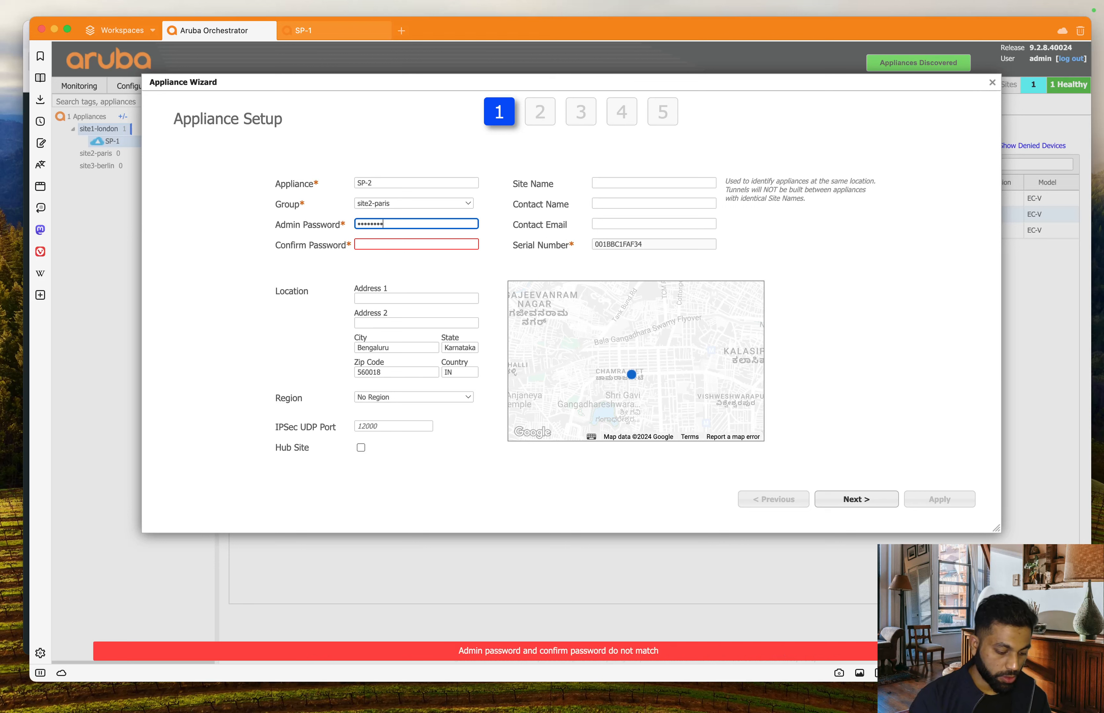
left_click(402, 244)
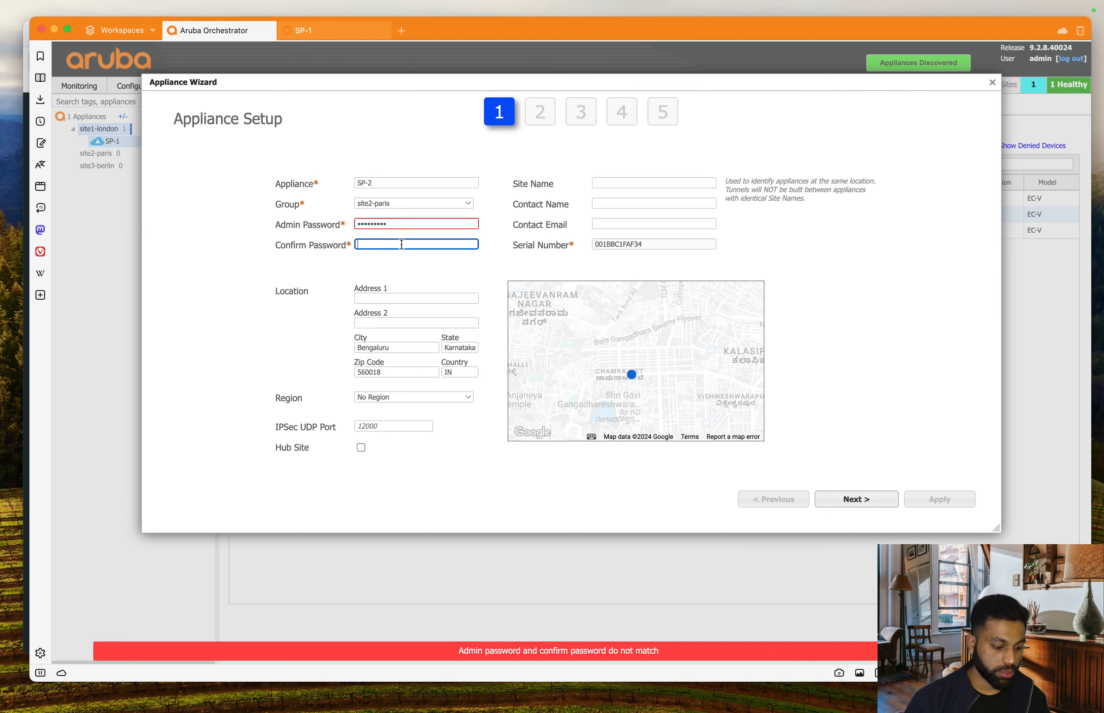
type("••••••••")
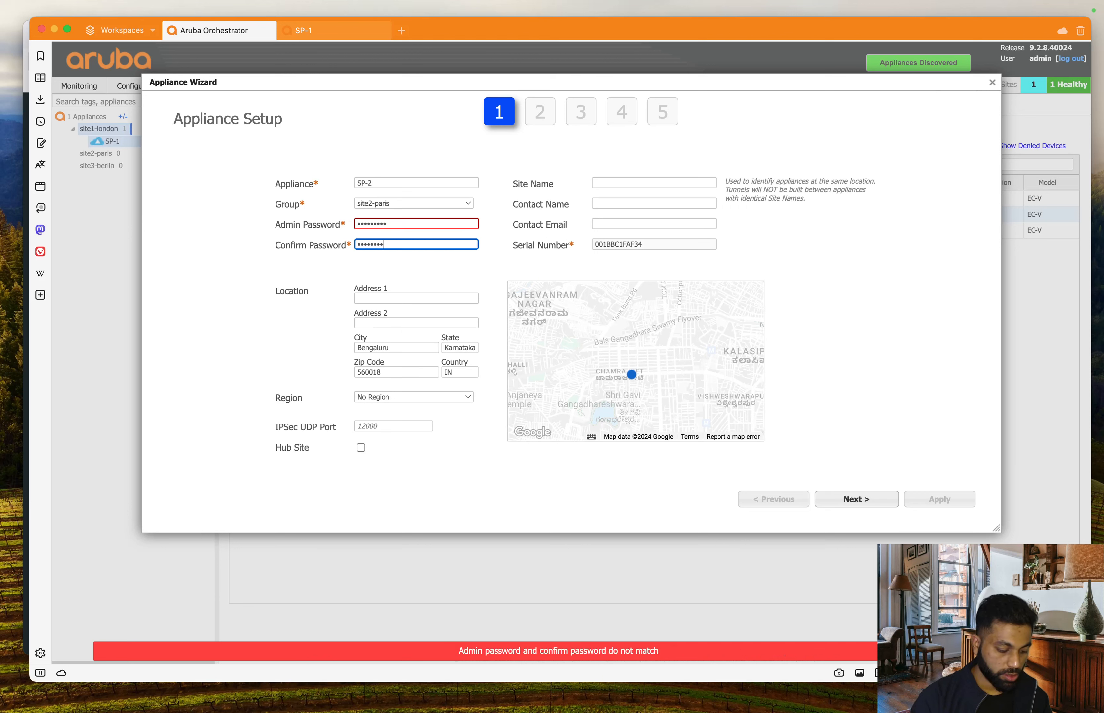
type("•")
left_click(250, 371)
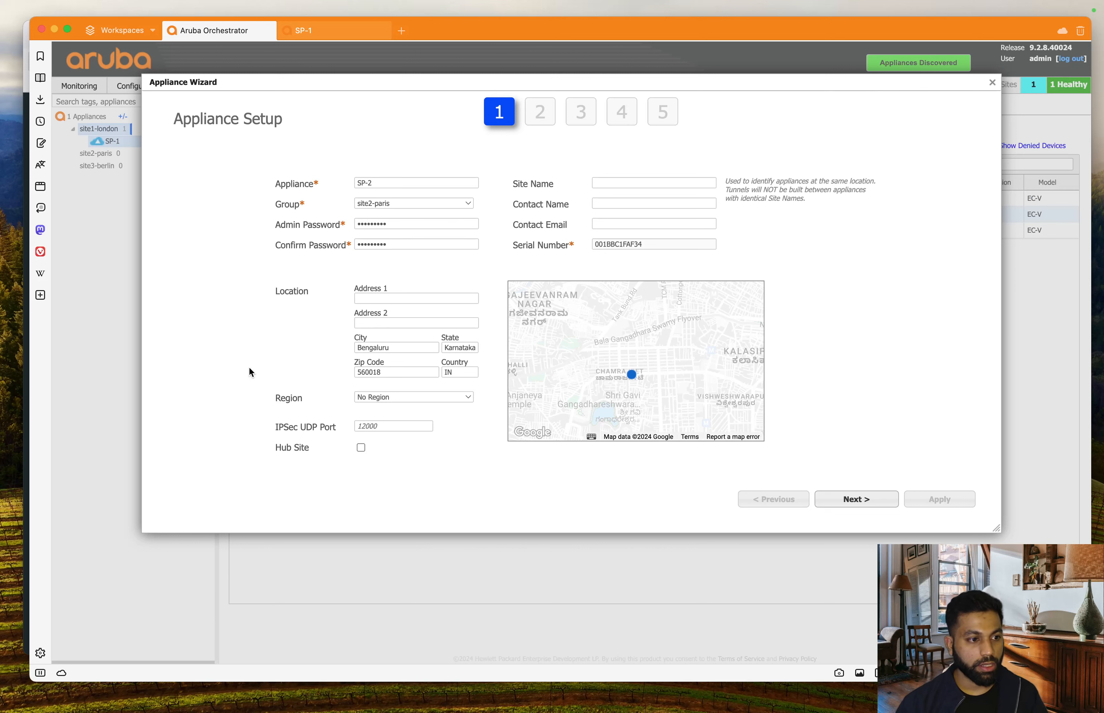
Step: Clear the prefilled city, state, zip code and country from SP-2's location
double_click(407, 350)
key("BackSpace")
double_click(472, 346)
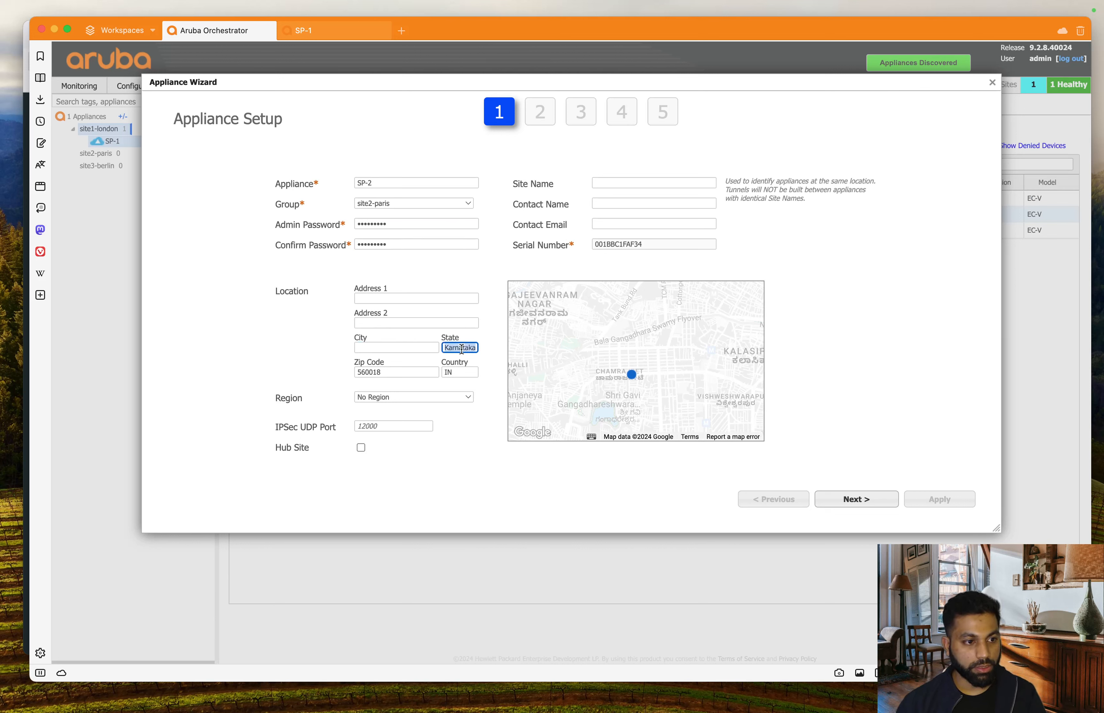
key("BackSpace")
left_click_drag(384, 372, 339, 371)
key("BackSpace")
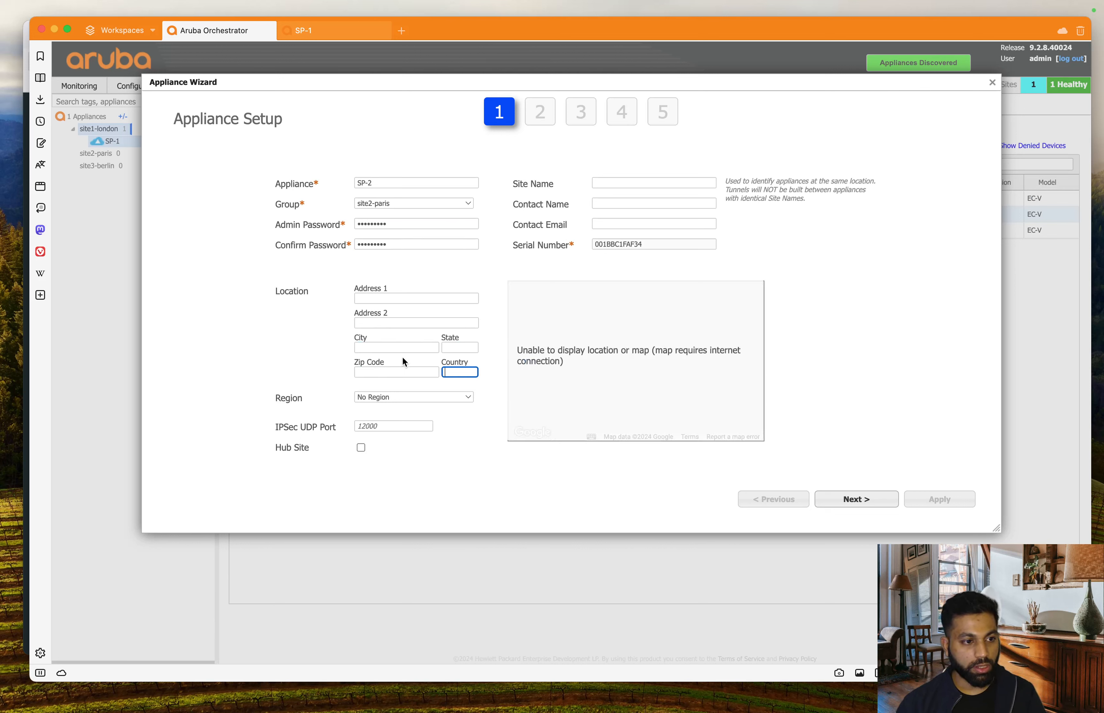
Step: Set SP-2's location to city paris and country France
left_click(399, 348)
type("paris")
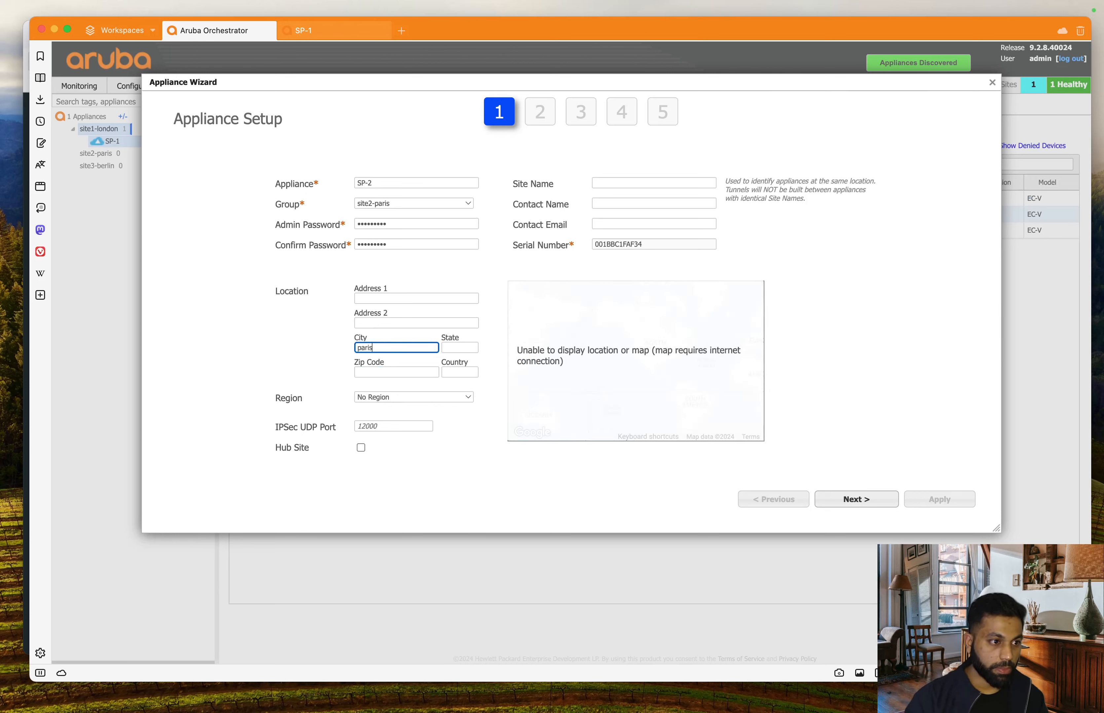
left_click(281, 350)
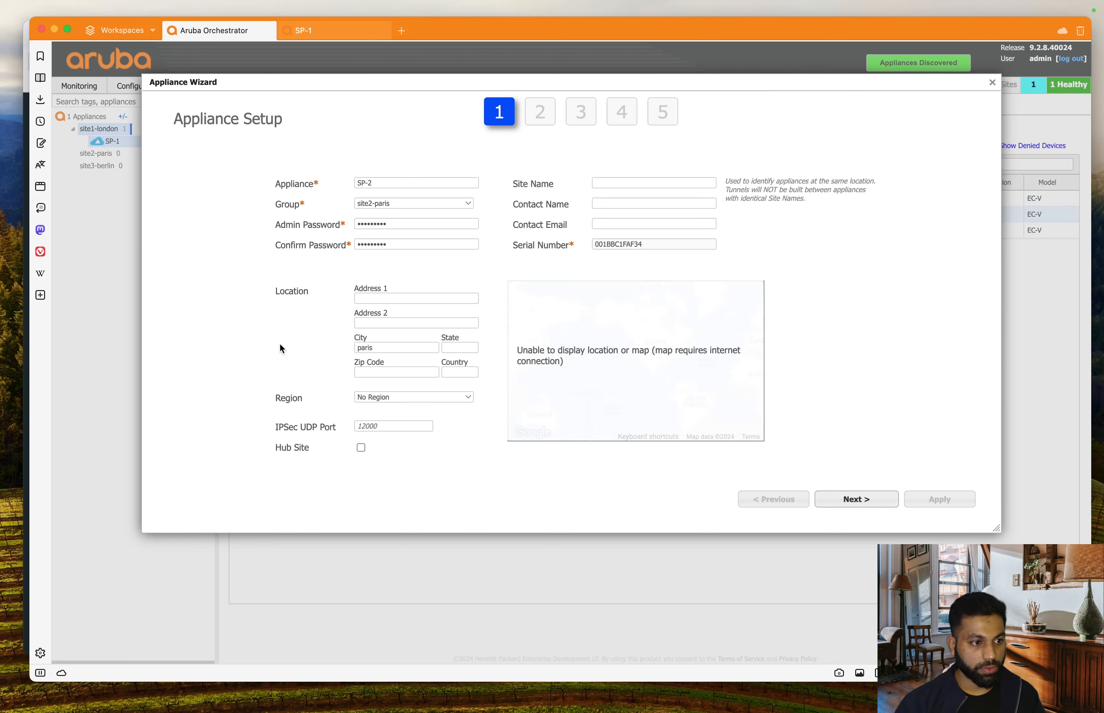
left_click(462, 371)
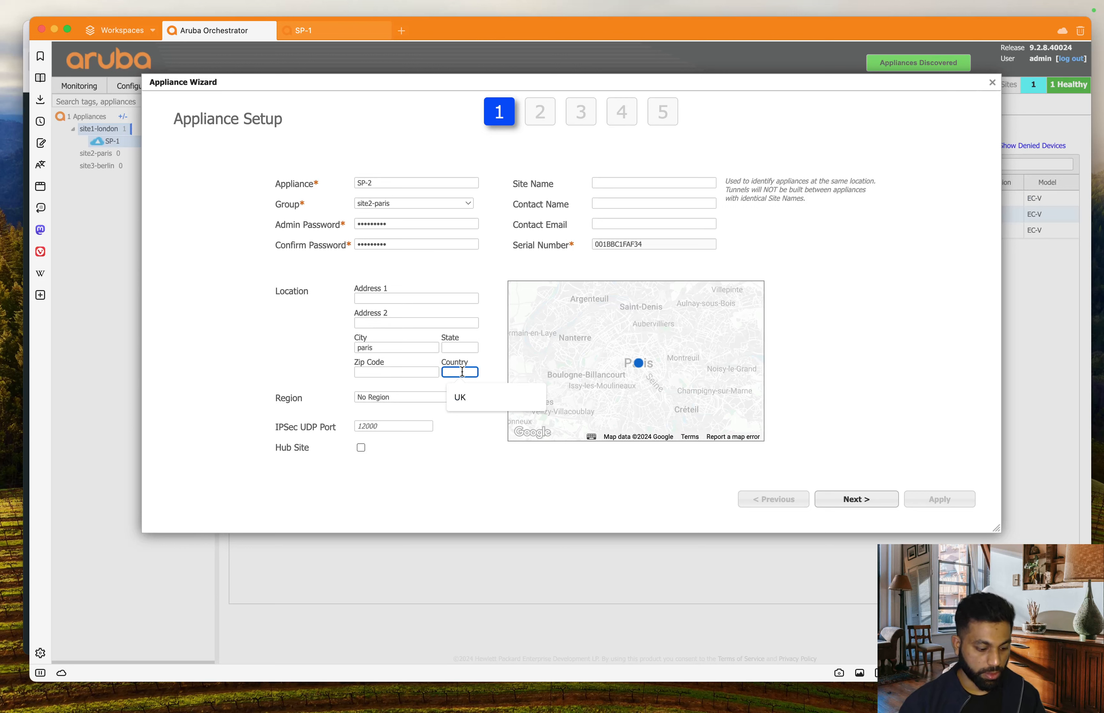
type("Fran")
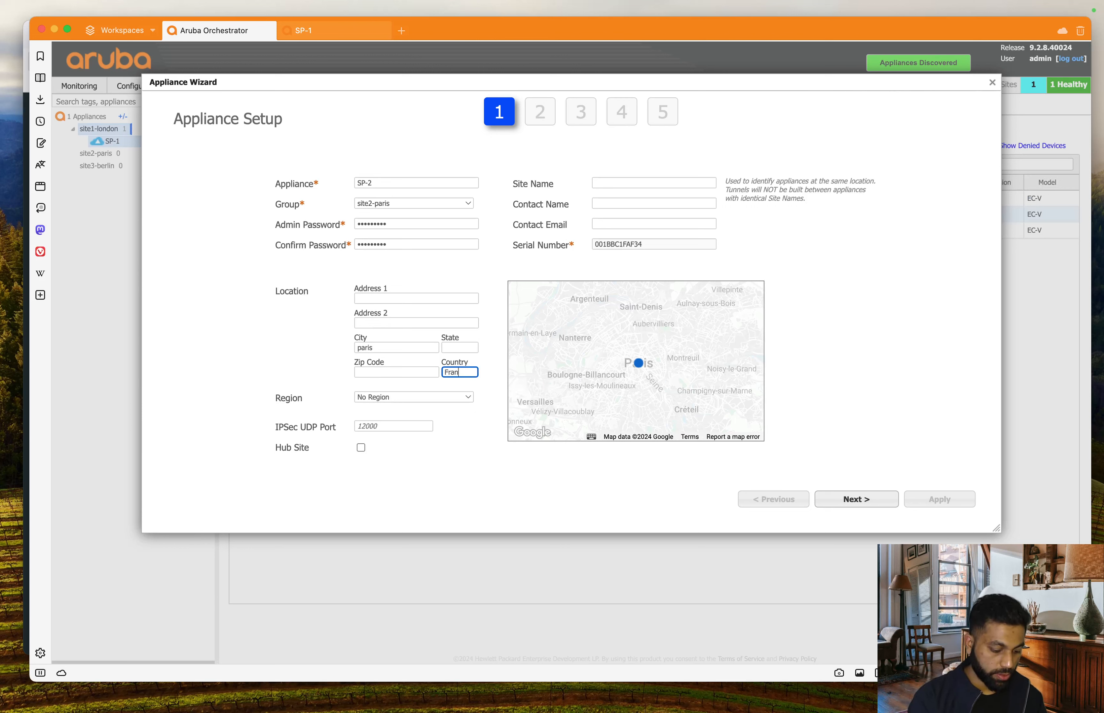
type("ce")
left_click(472, 443)
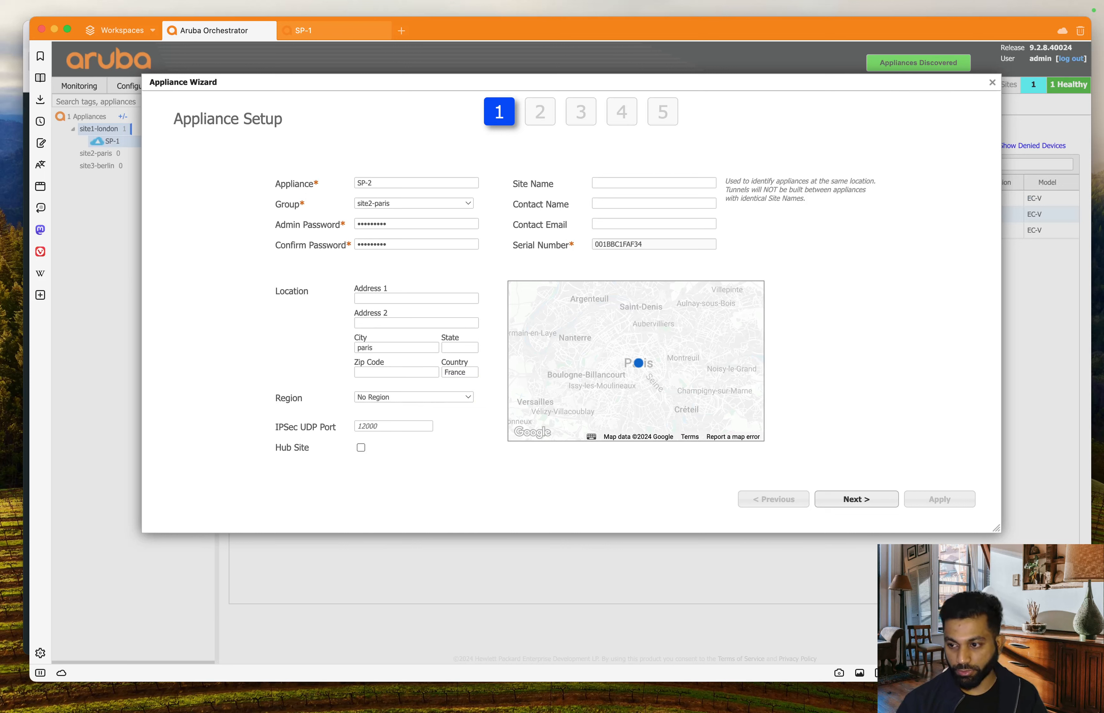
Step: Continue to SP-2's deployment settings, choose Router mode and apply the bitsplease edgeHA MPLS deployment profile
left_click(851, 500)
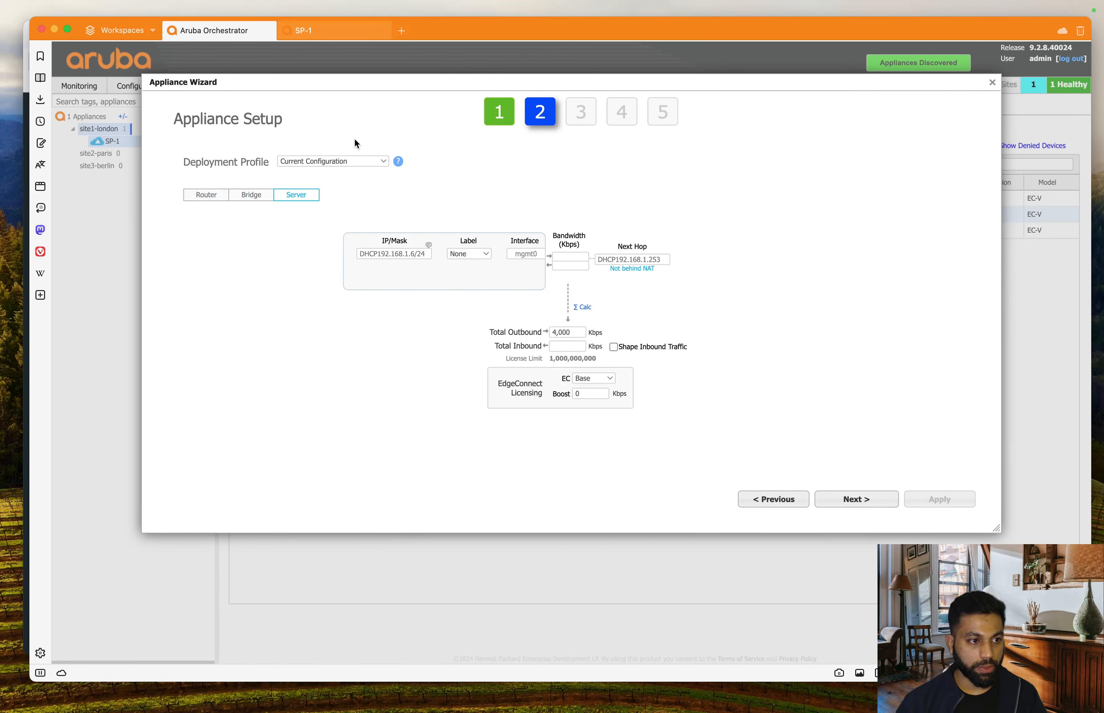
left_click(210, 195)
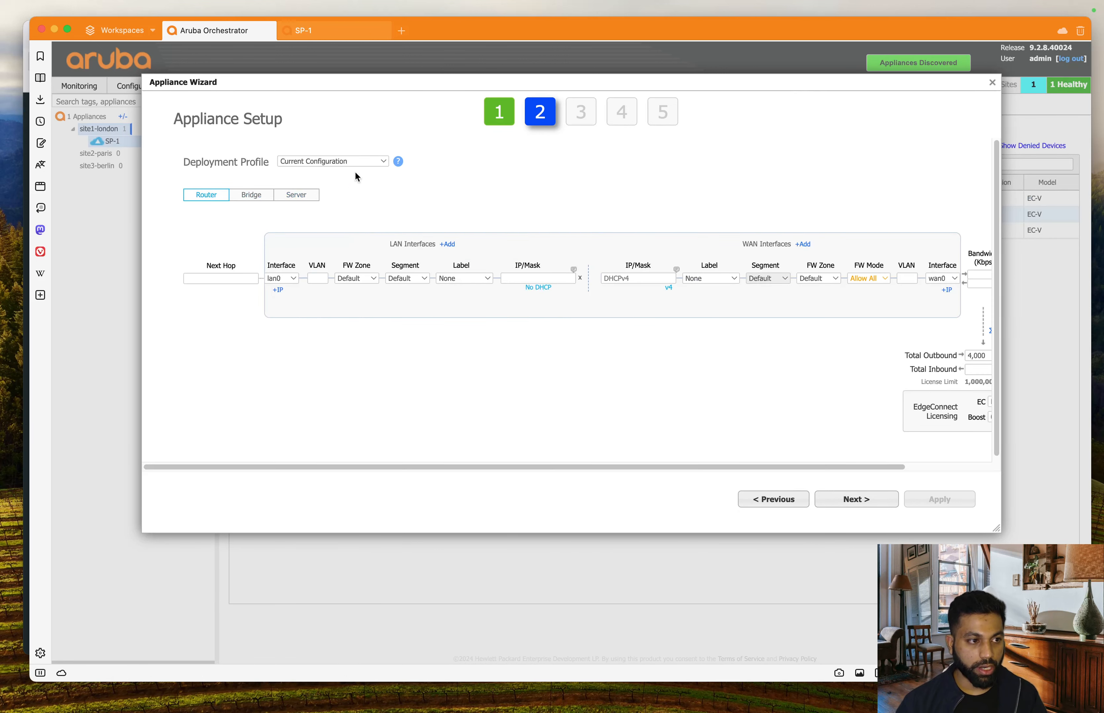
left_click(378, 162)
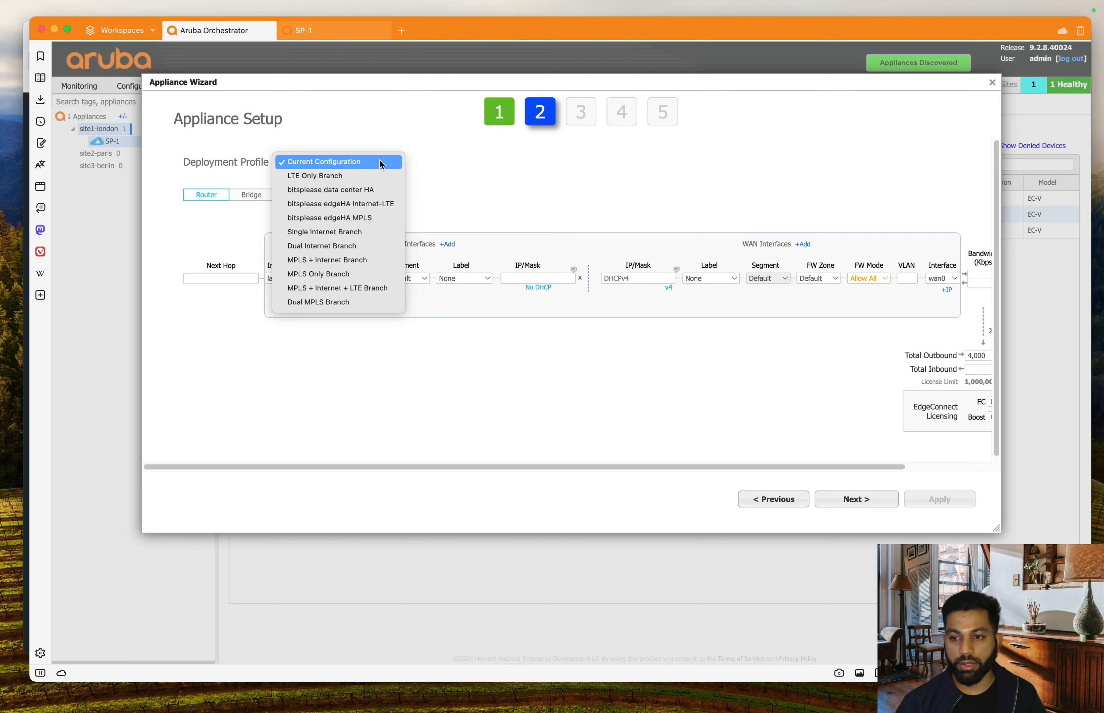
left_click(357, 222)
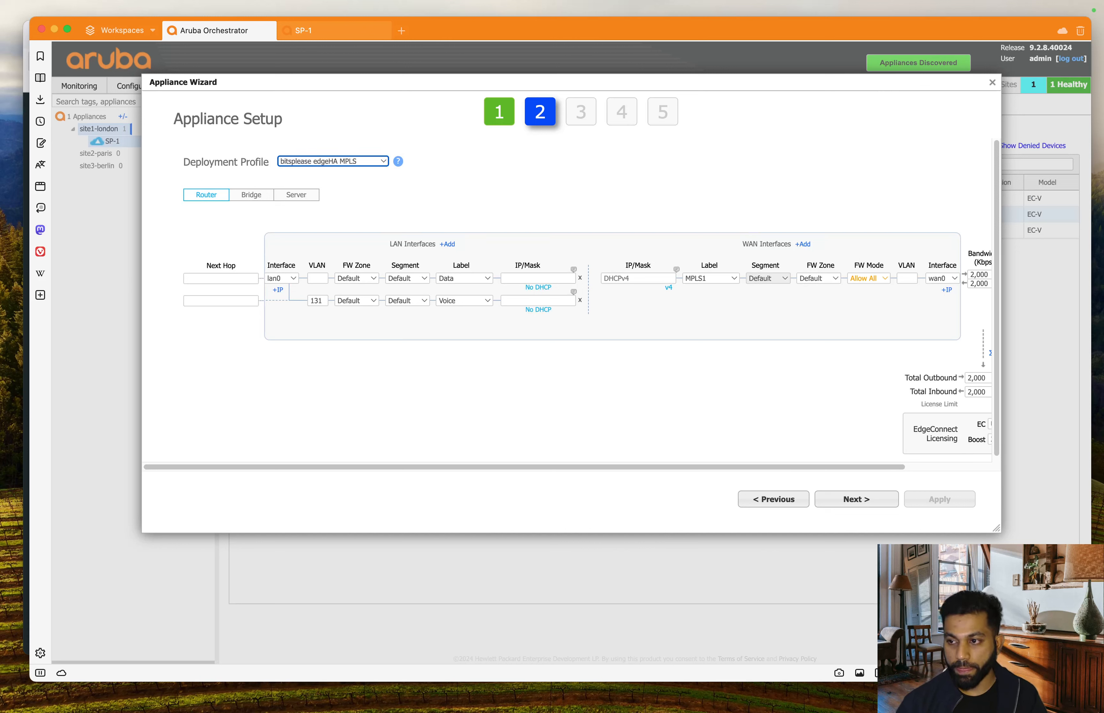
left_click(334, 359)
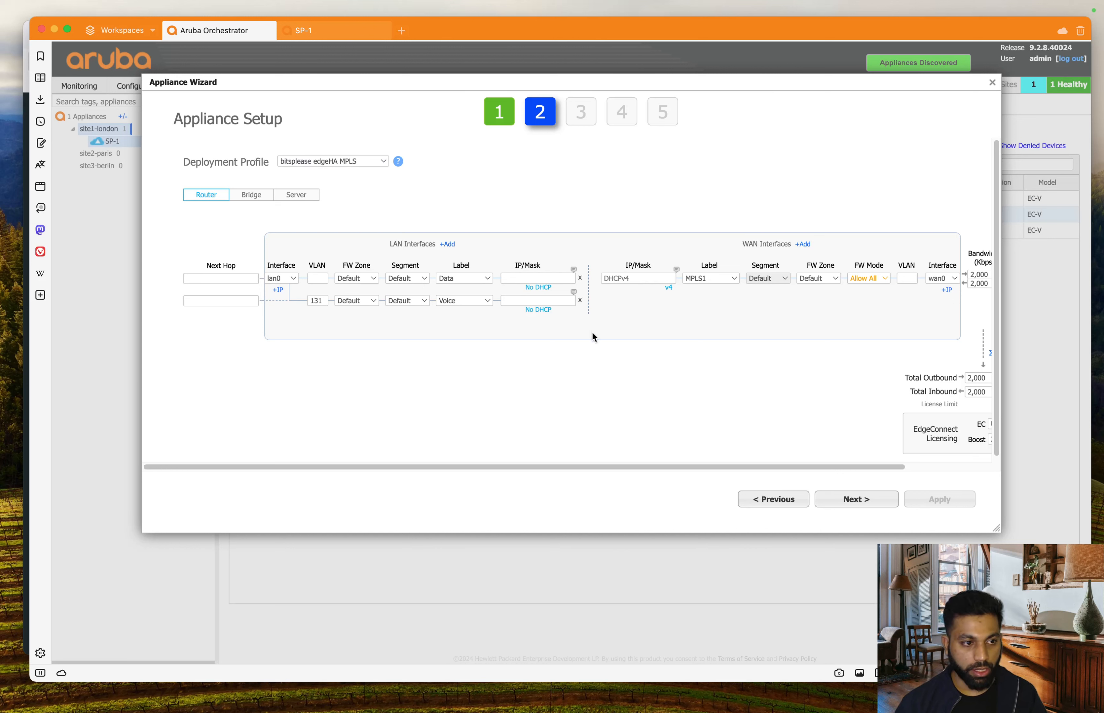
Step: Enter 10.99.20.100 as the lan0 Data interface address, checking the Paris LAN subnet in the EVE topology
left_click(522, 279)
type("10")
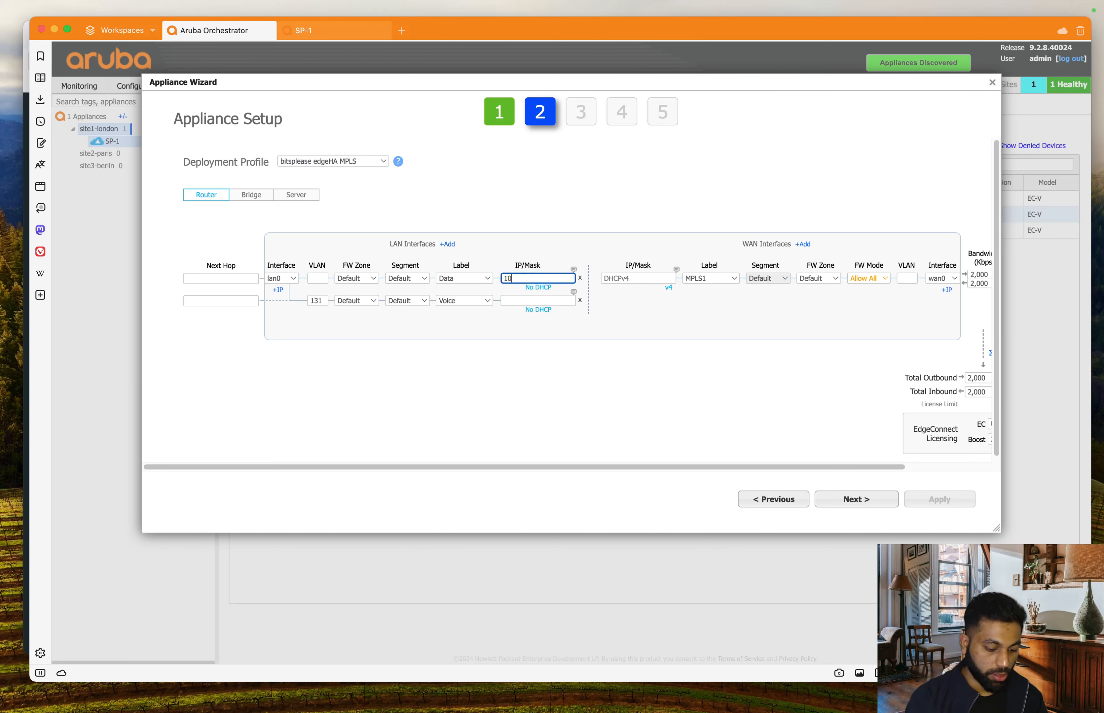
type(".99")
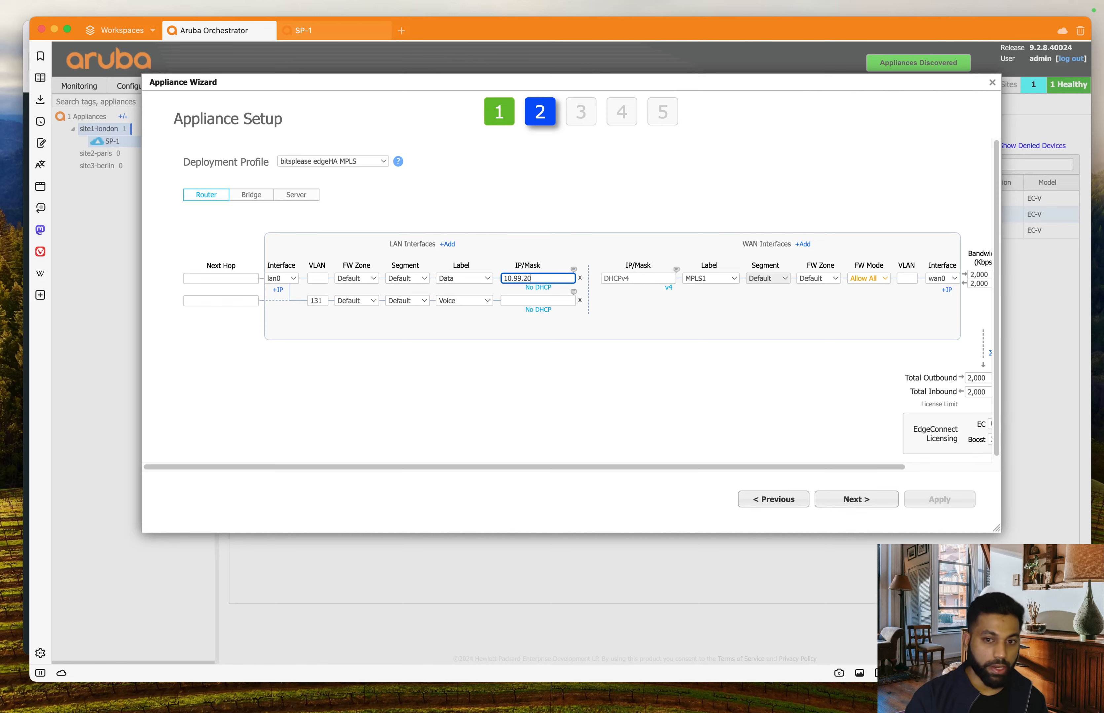
type(".20")
key("ctrl+Up")
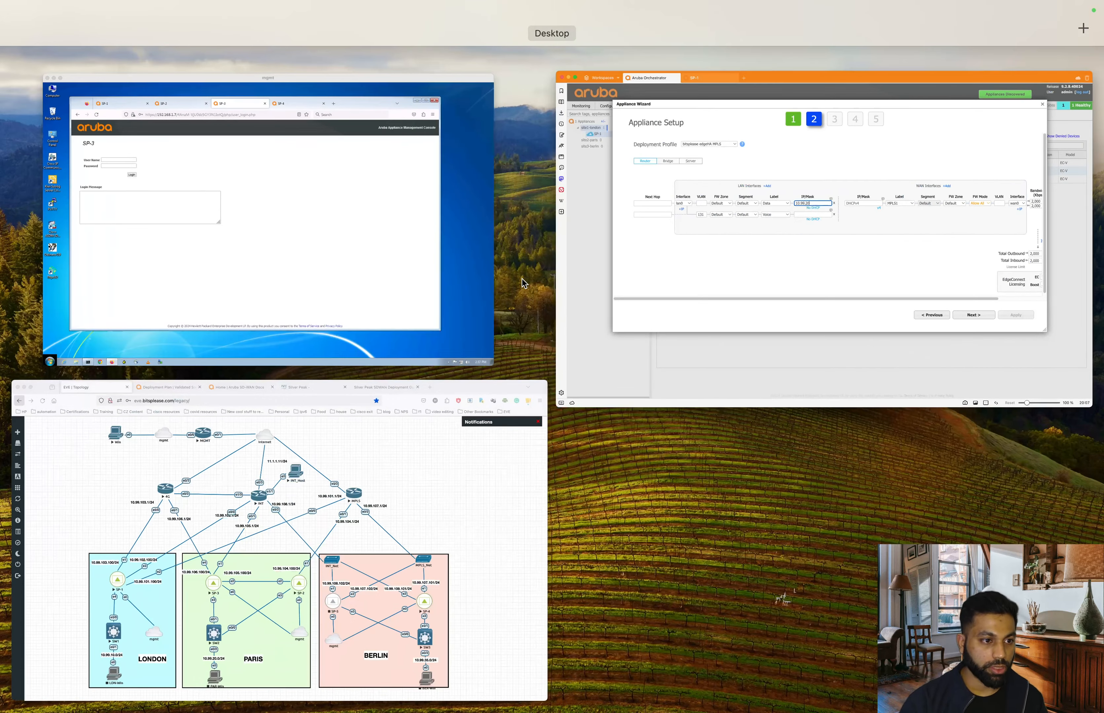
left_click(461, 388)
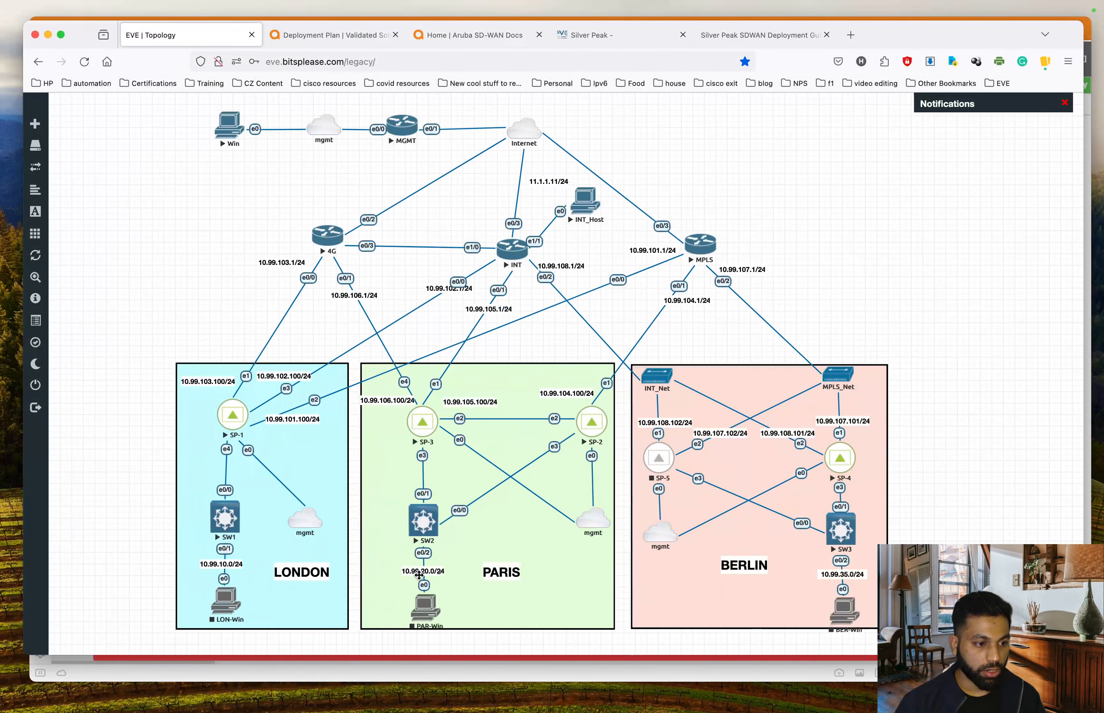
key("ctrl+Up")
left_click(676, 319)
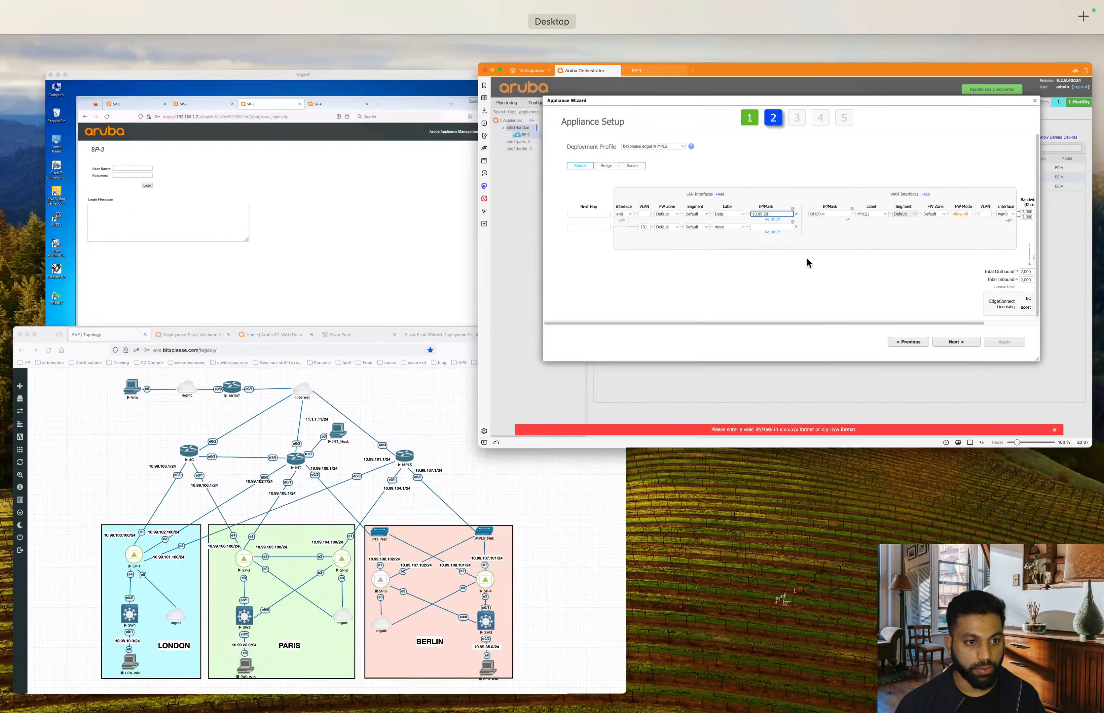
type(".100")
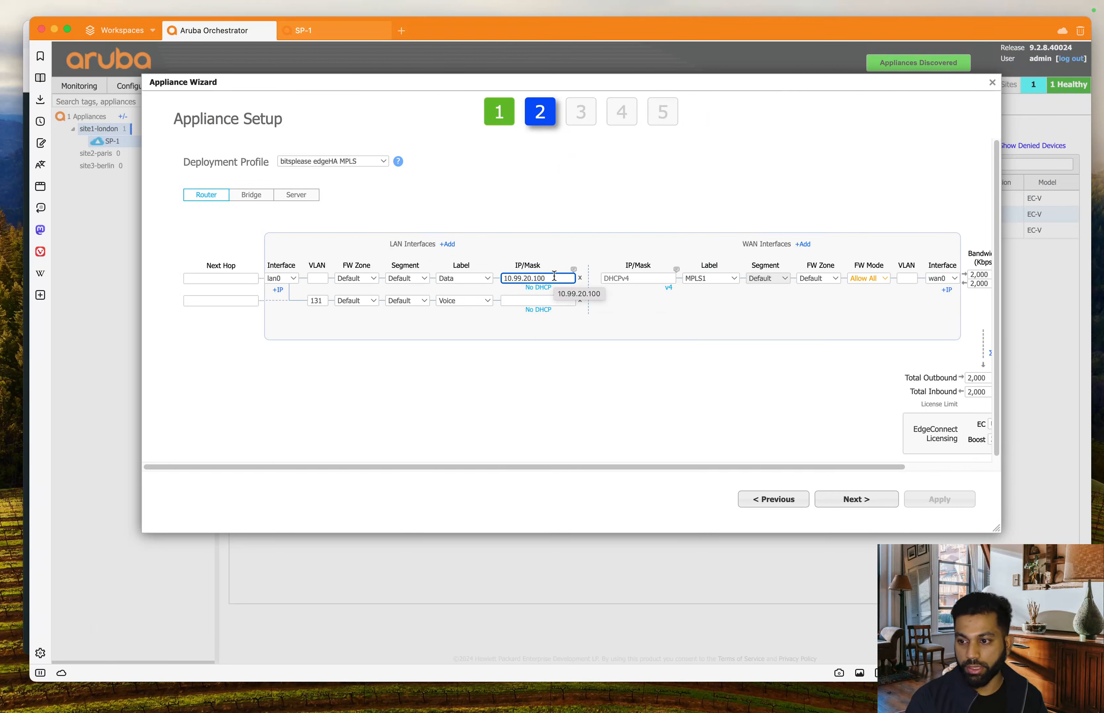
Step: Recheck the Paris site in the EVE topology and change the lan0 Data interface address to 10.99.20.101/24
key("BackSpace")
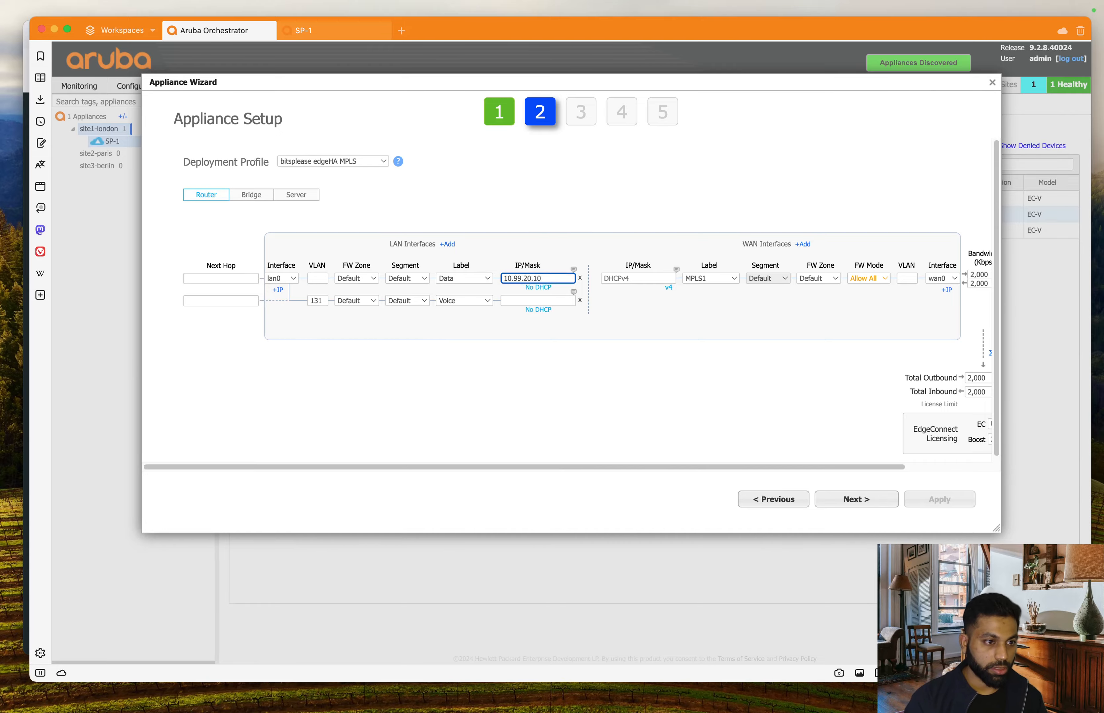
key("ctrl+Up")
left_click(362, 585)
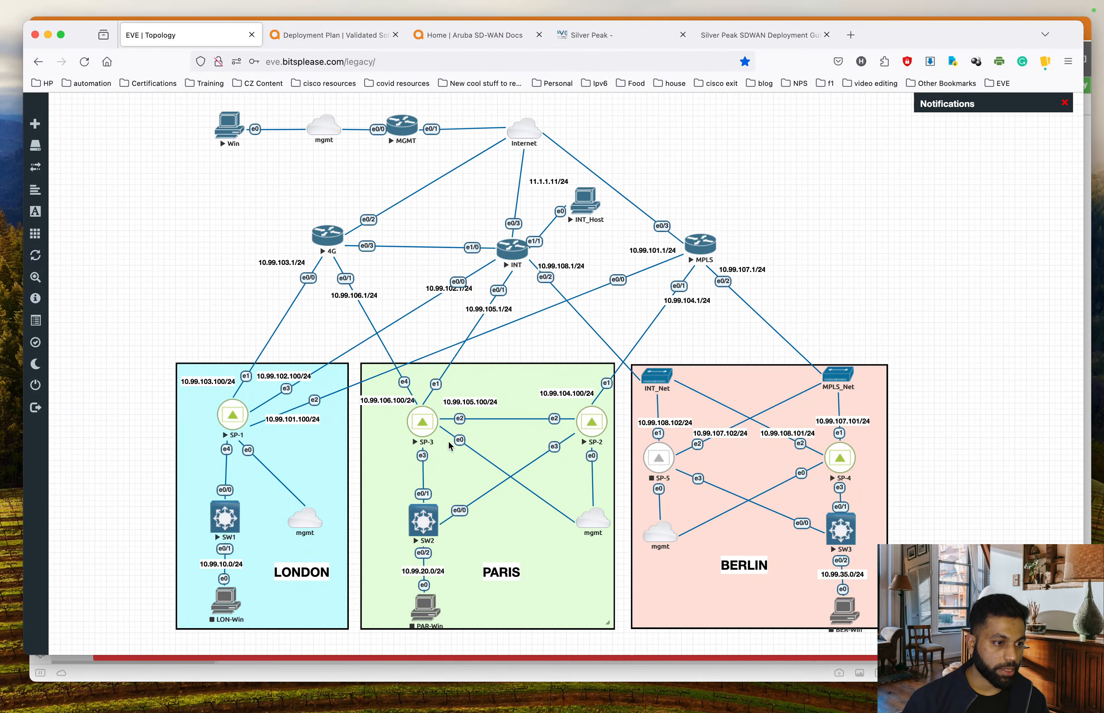
key("ctrl+Up")
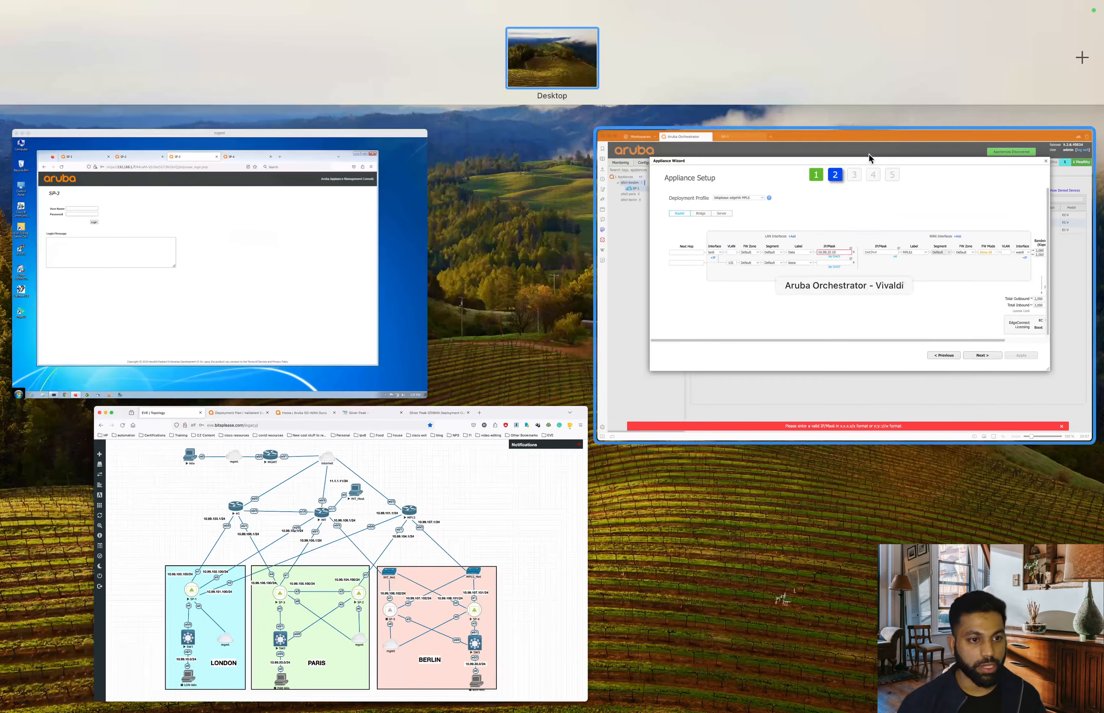
left_click(694, 239)
type("1")
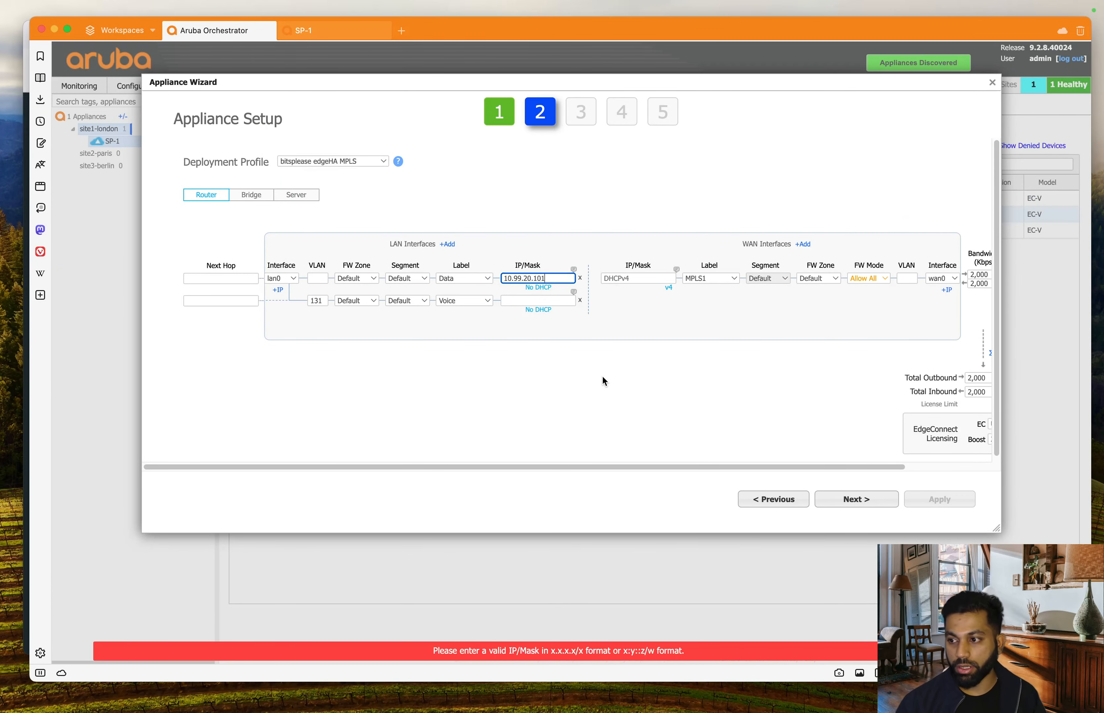
type("/")
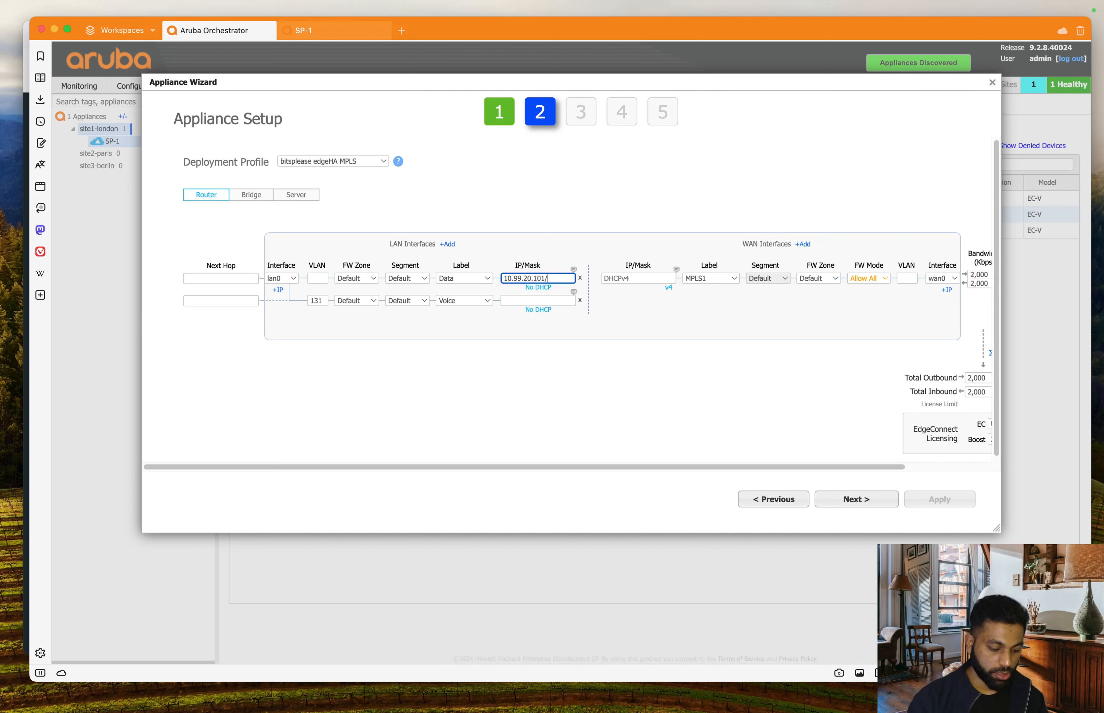
type("24")
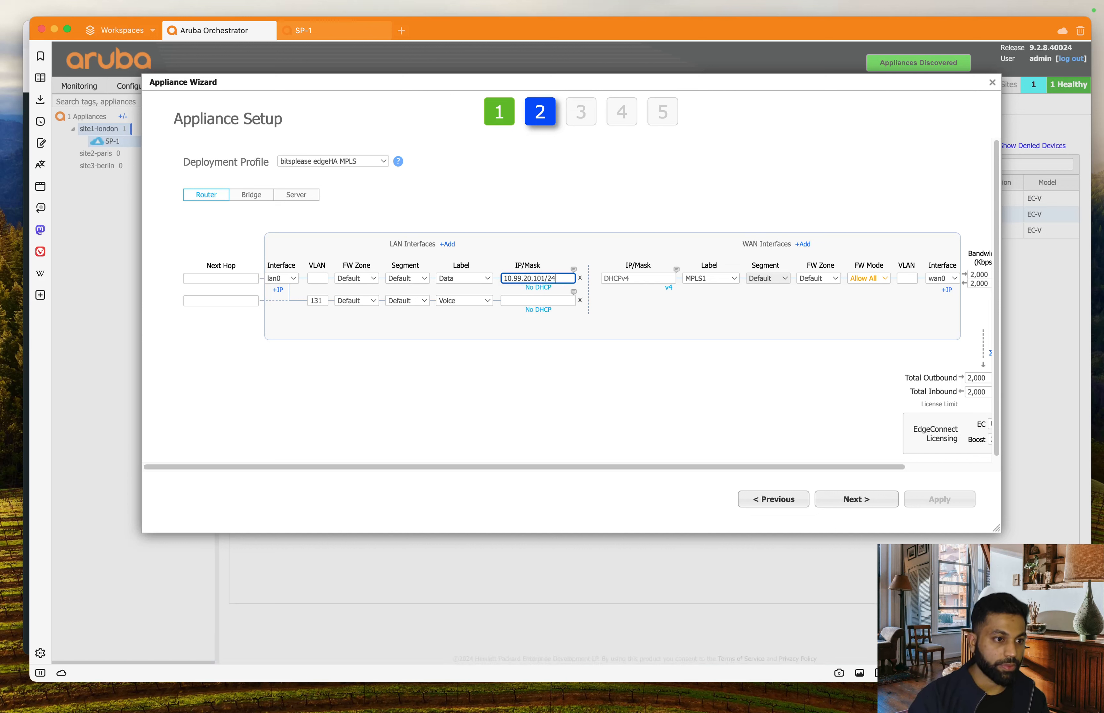
Step: Set the IP/mask of the Voice interface on VLAN 131 to 10.99.23.101/24
left_click(539, 299)
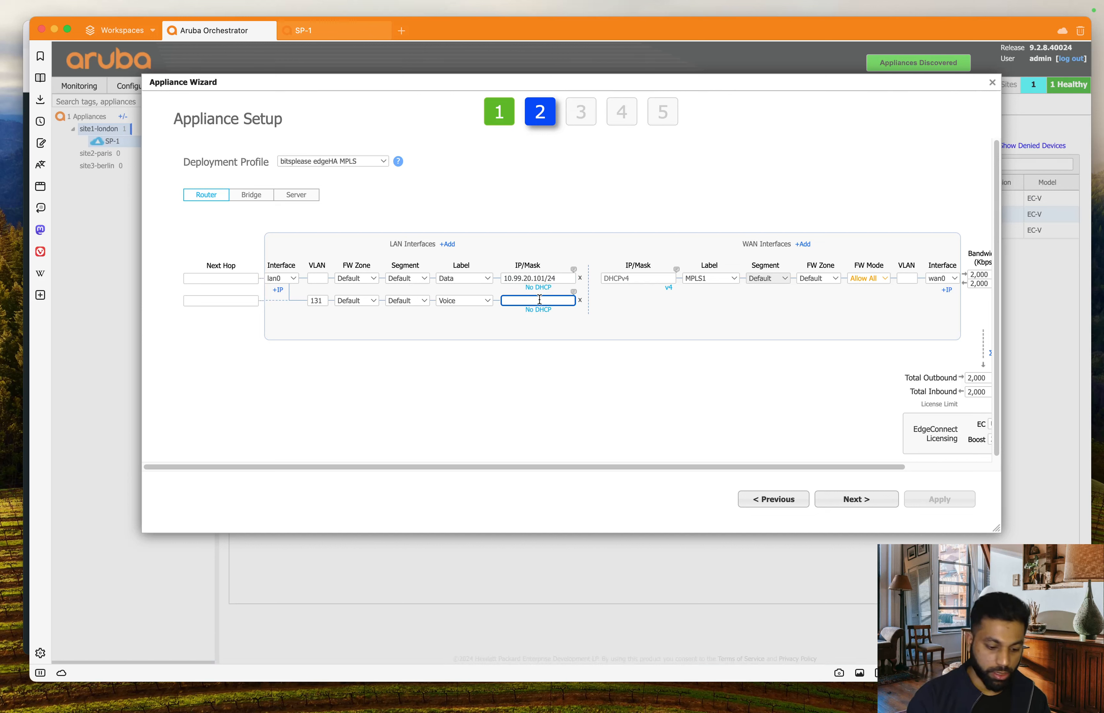
type("10.99")
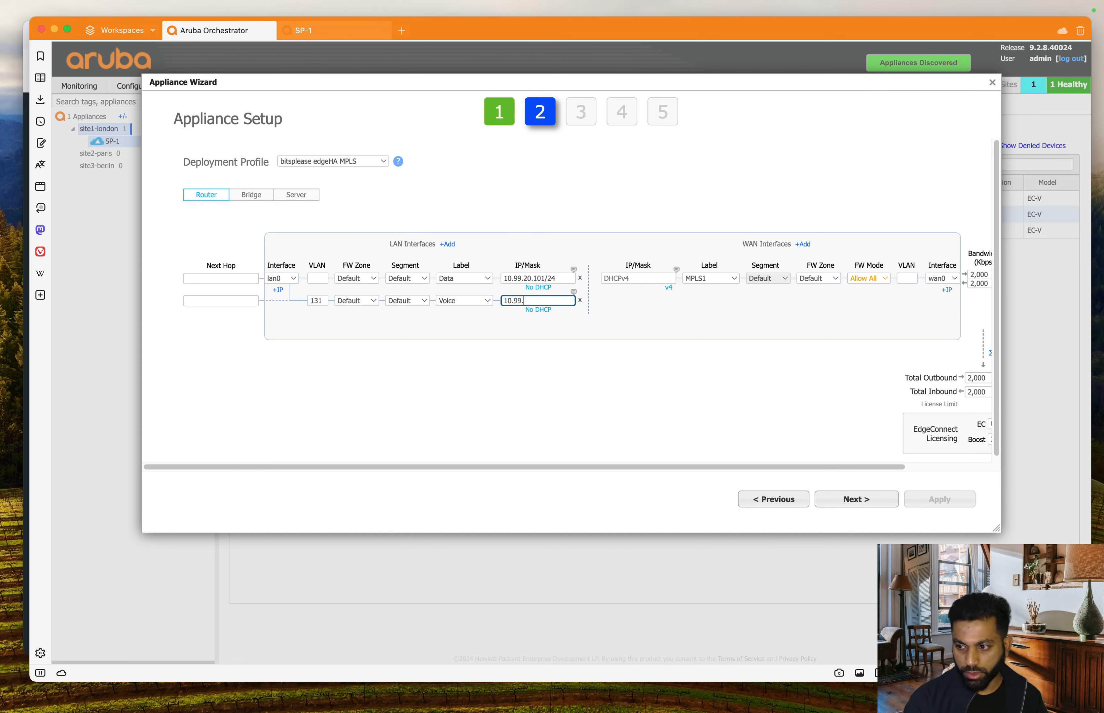
type(".23")
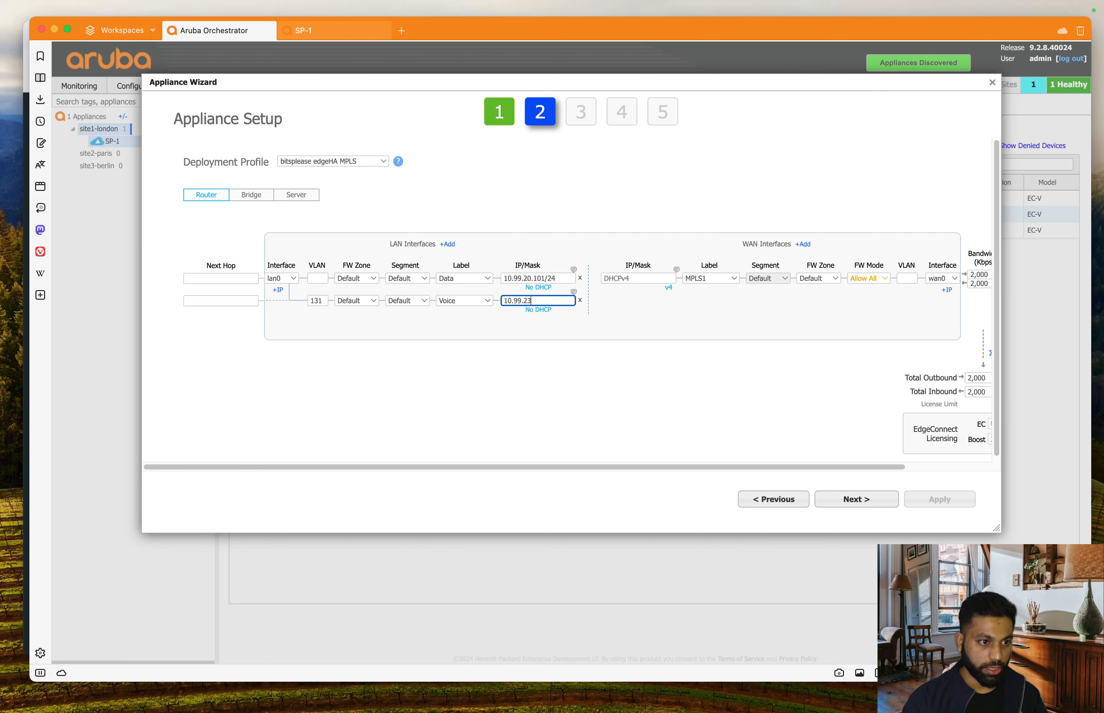
type(".101")
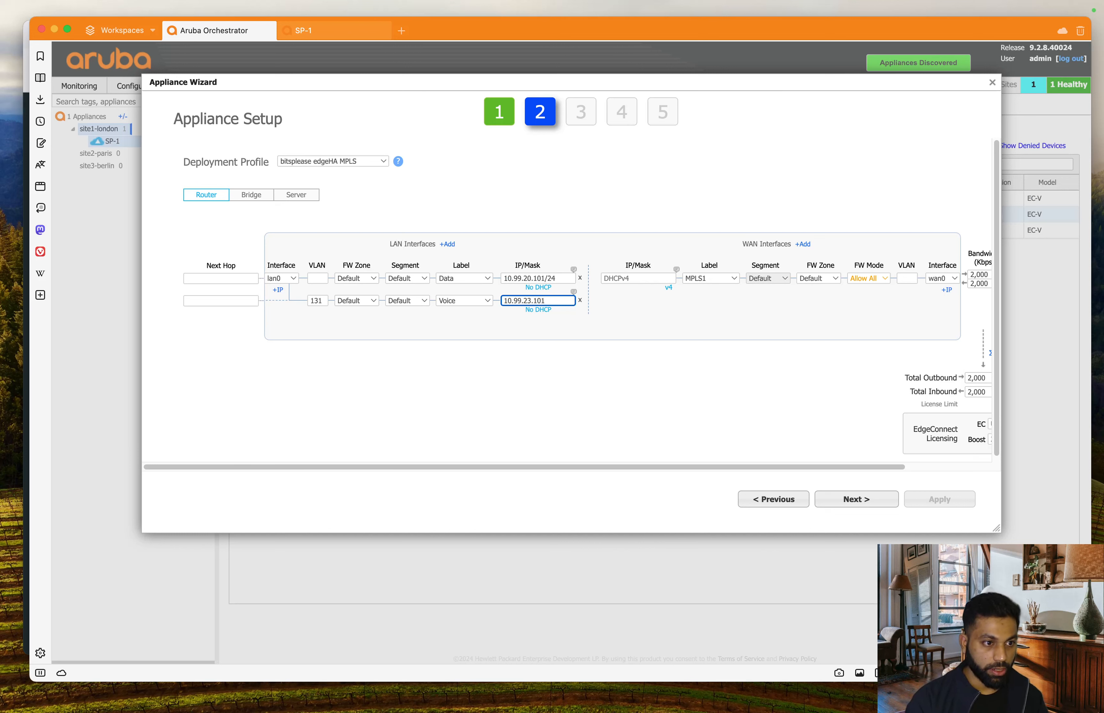
type("/24")
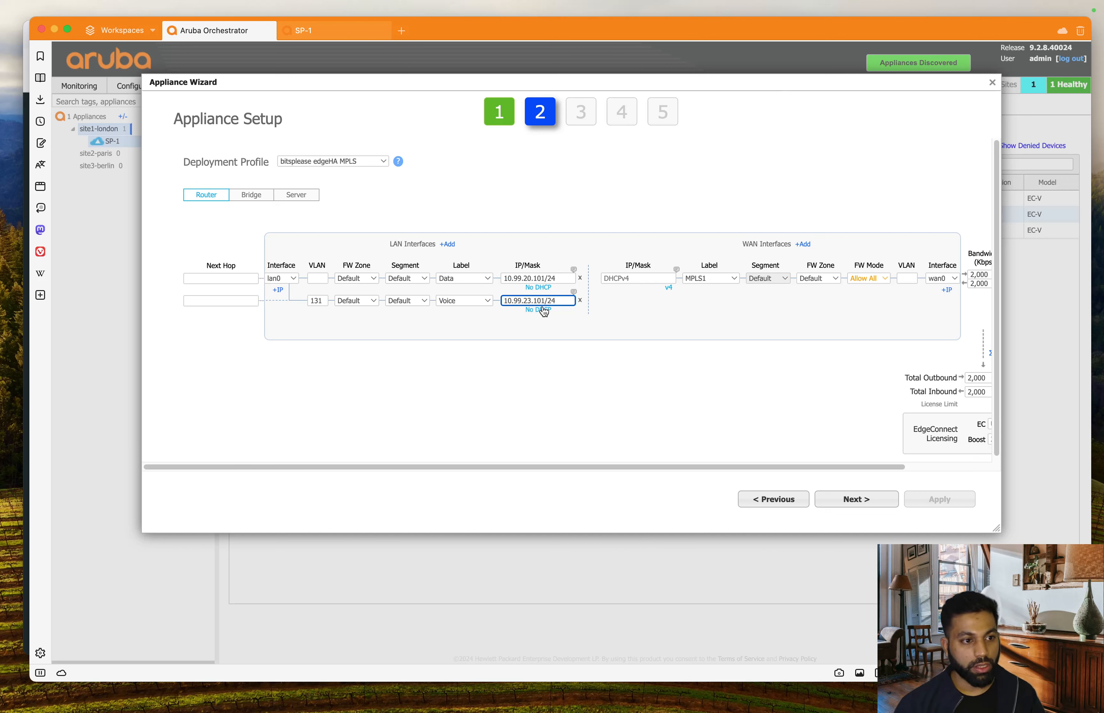
left_click(565, 405)
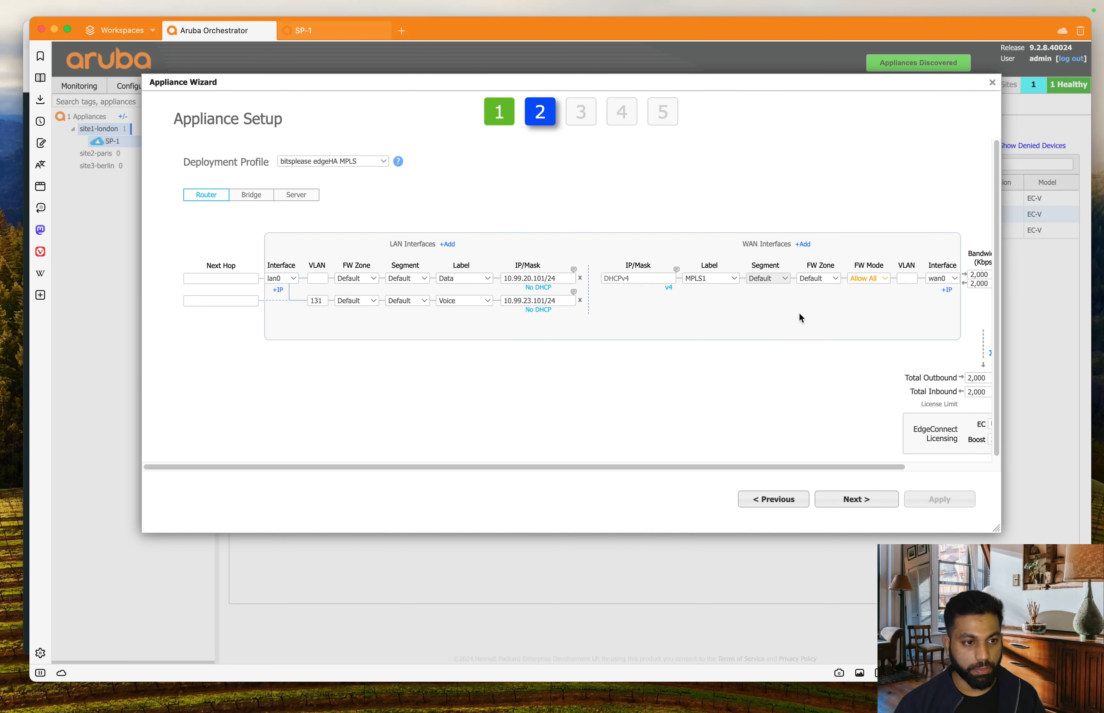
Step: Look up SP-2's MPLS link in the EVE topology and set the wan0 MPLS1 IP/mask to 10.99.104.100/24
left_click_drag(771, 465, 957, 479)
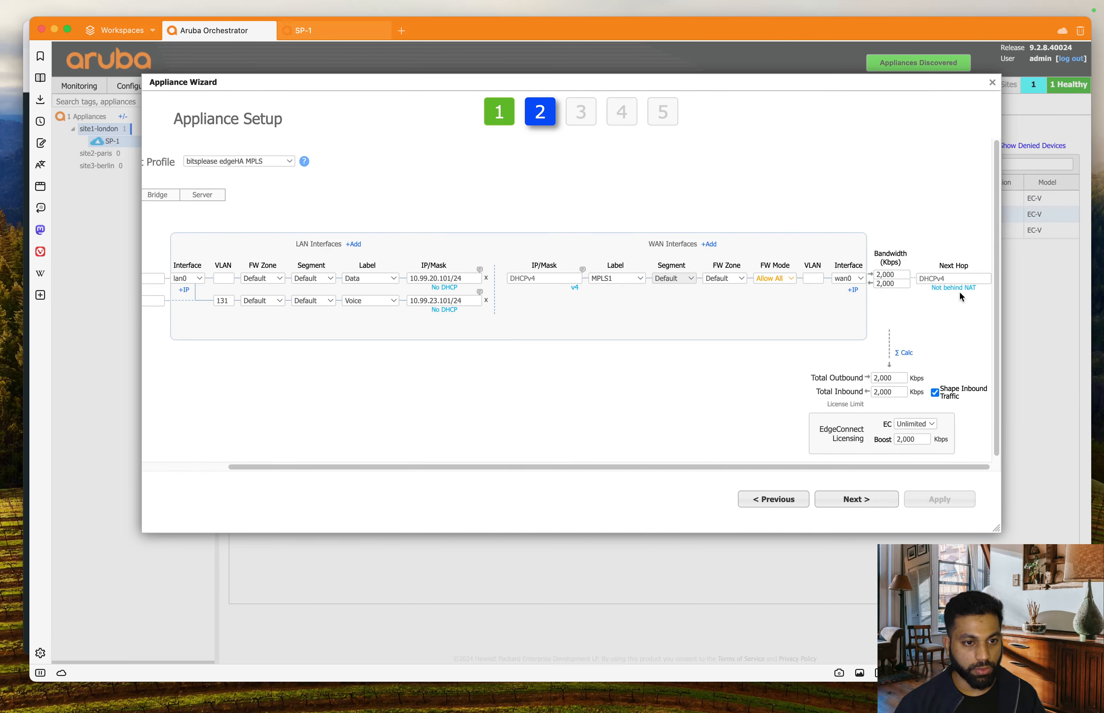
left_click(958, 279)
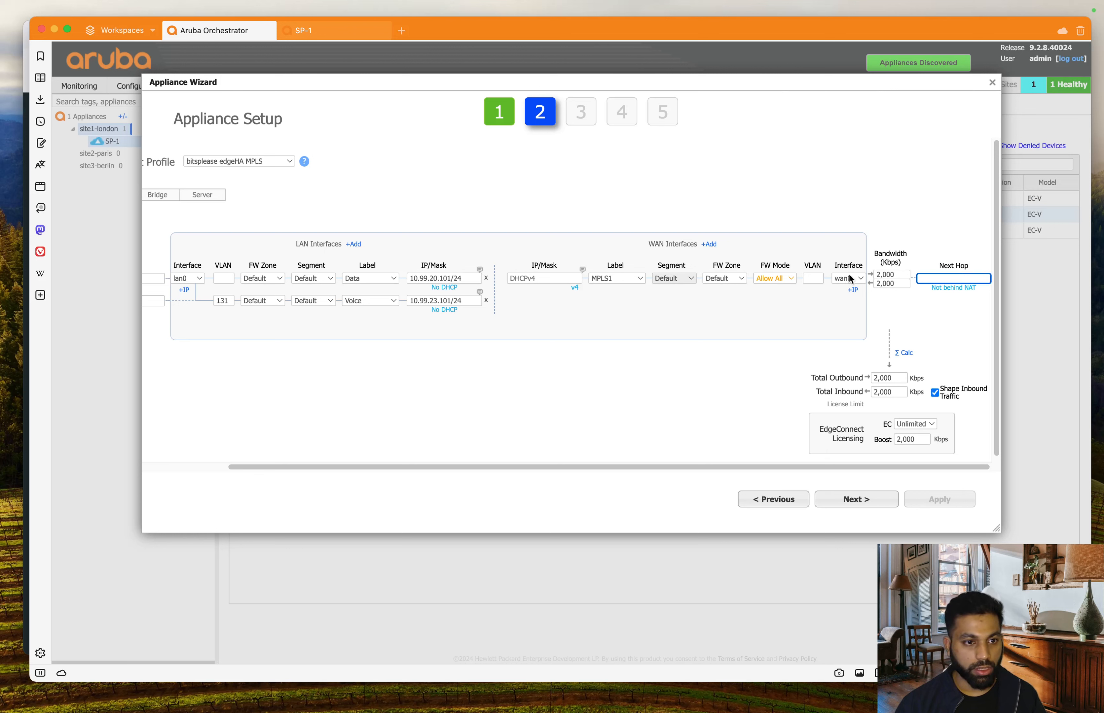
left_click(548, 278)
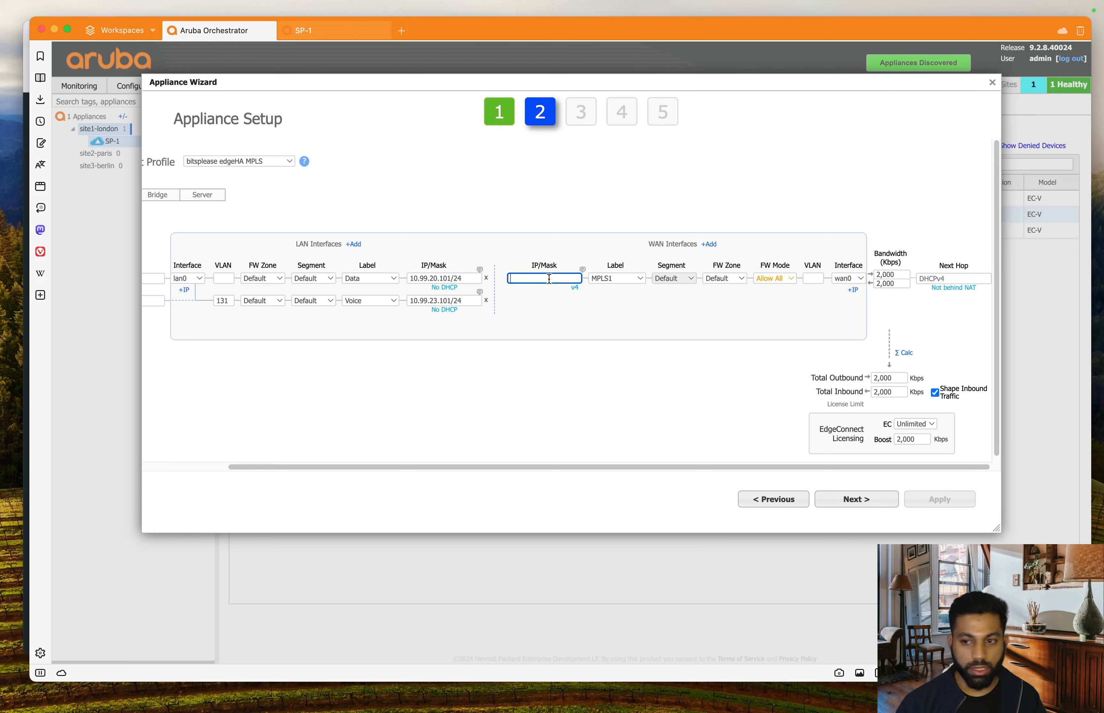
type("10.")
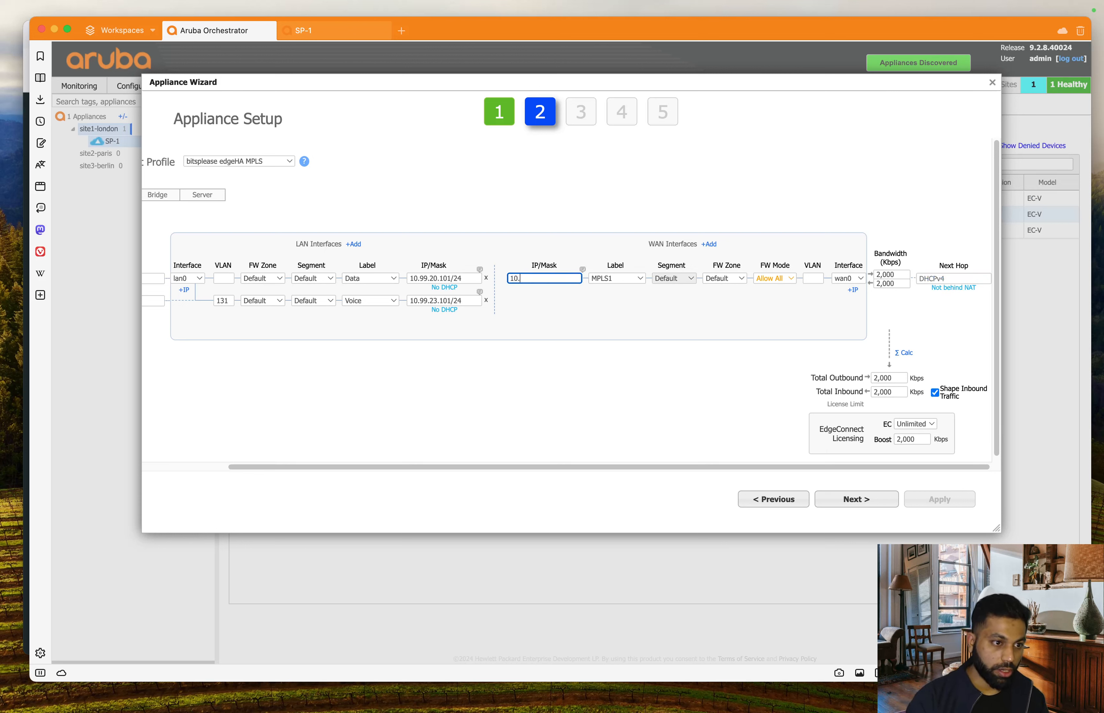
key("ctrl+Up")
left_click(325, 513)
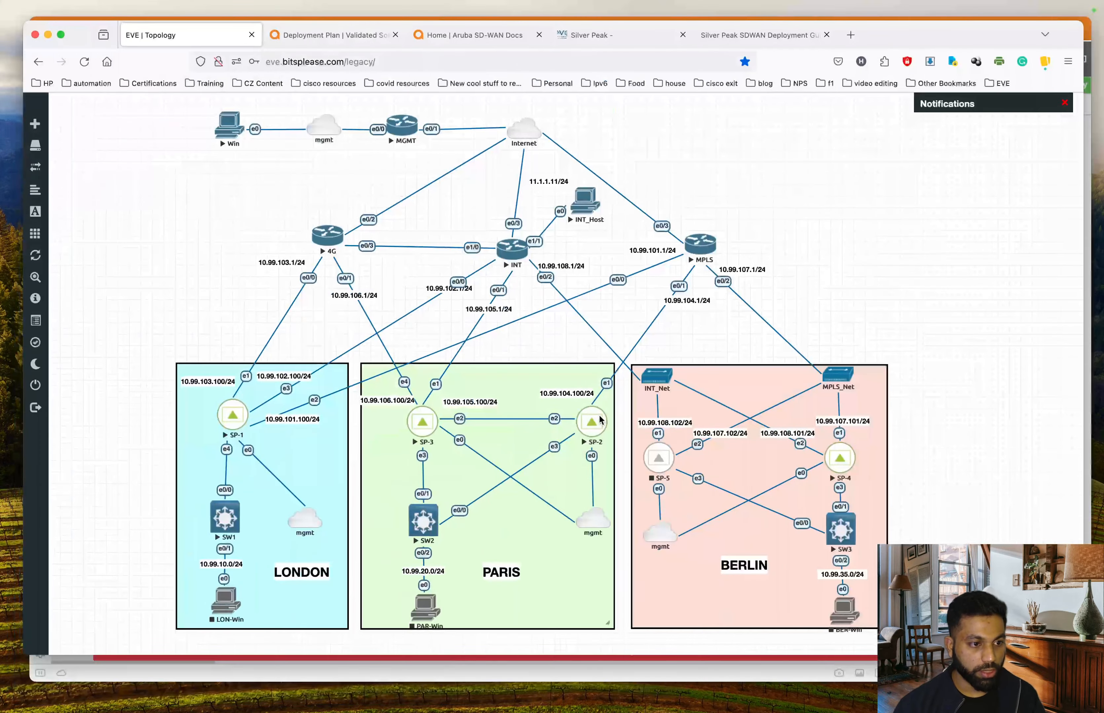
key("ctrl+Up")
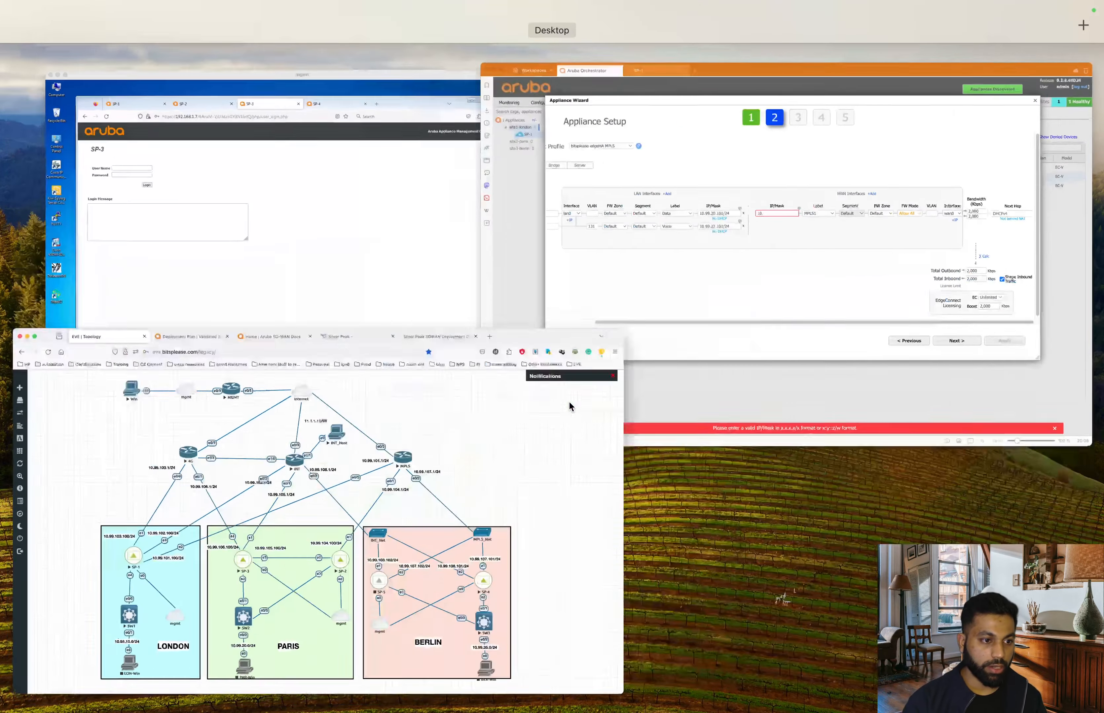
left_click(794, 198)
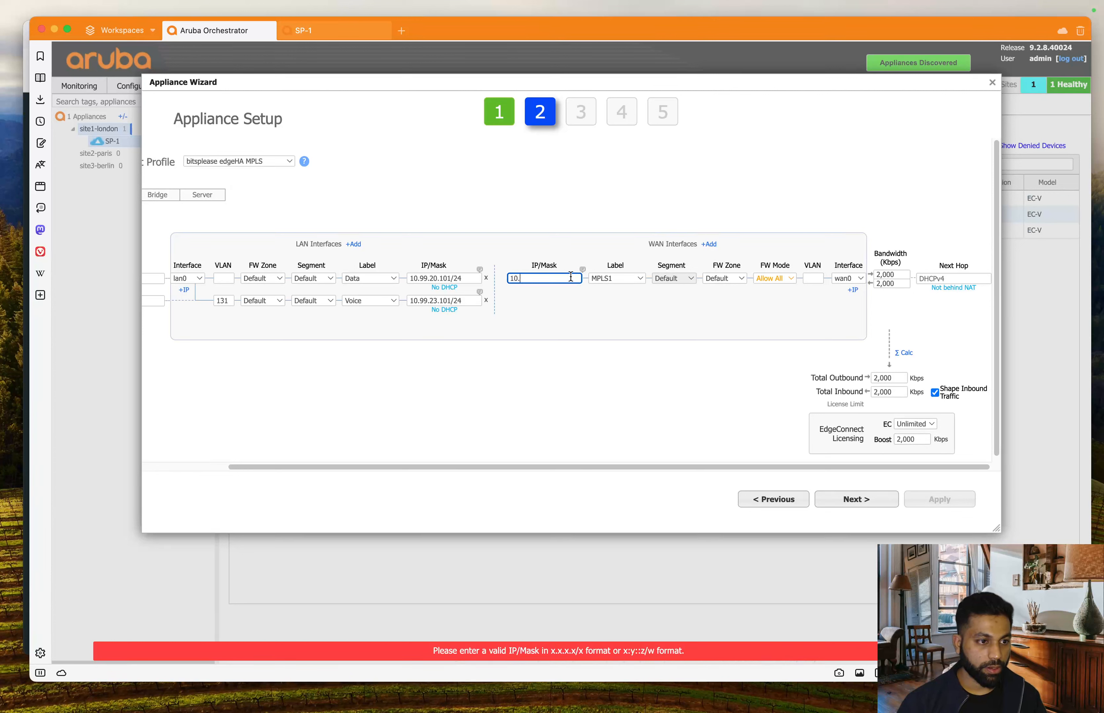
type("99.104")
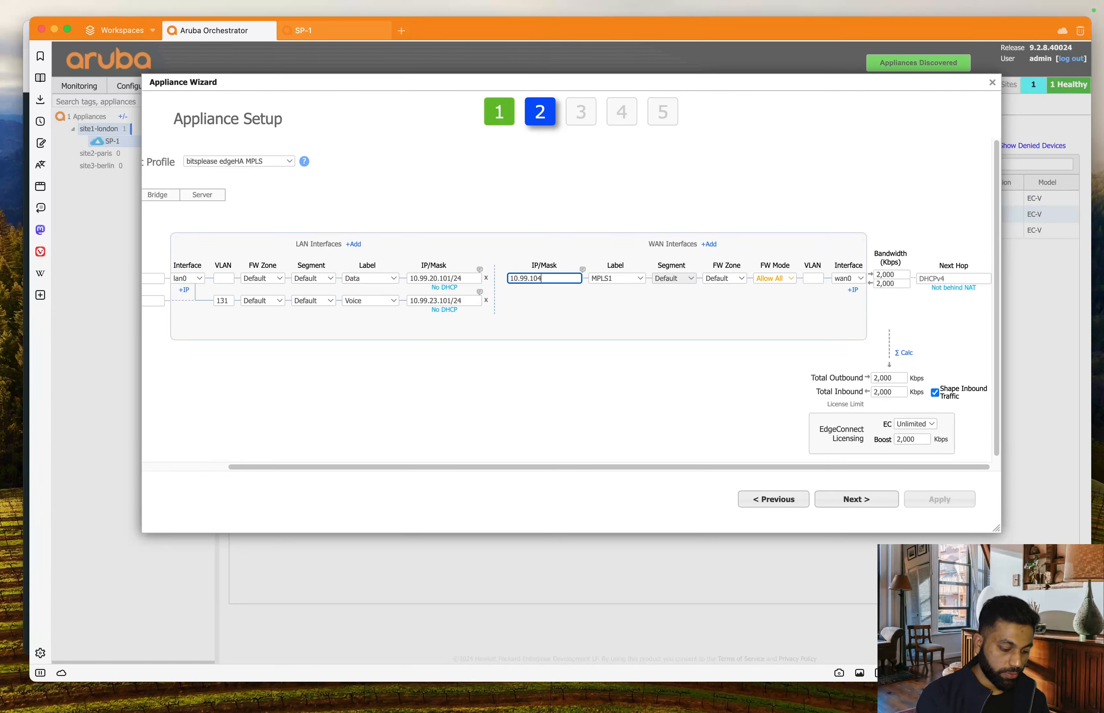
type(".100")
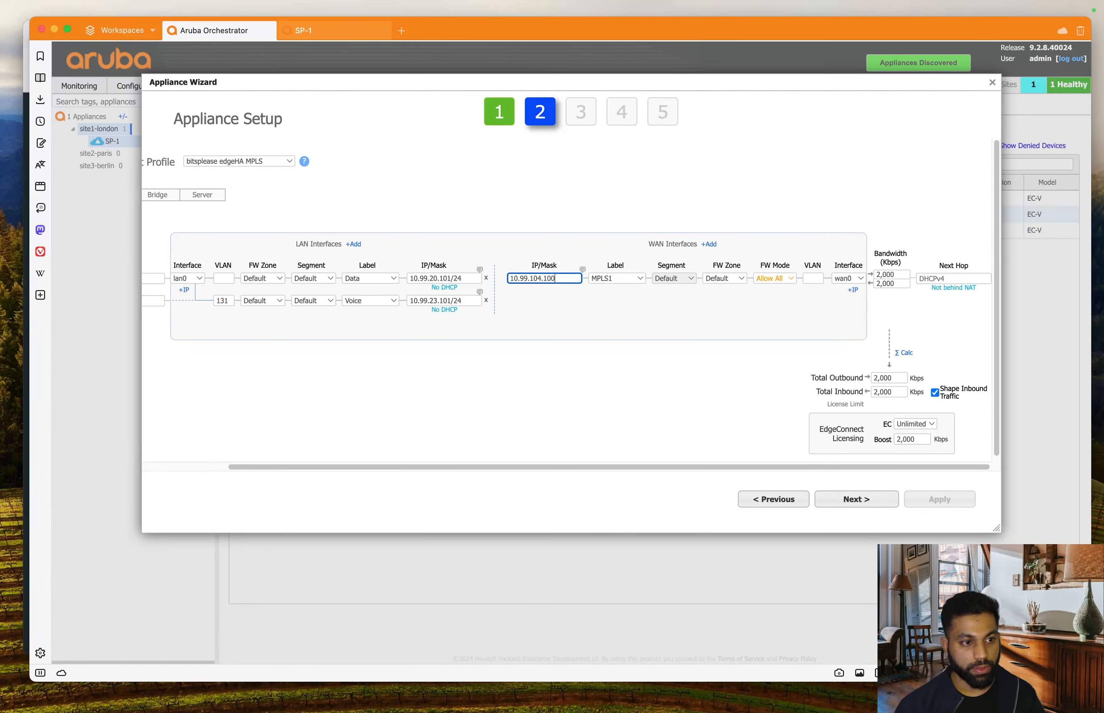
type("/24")
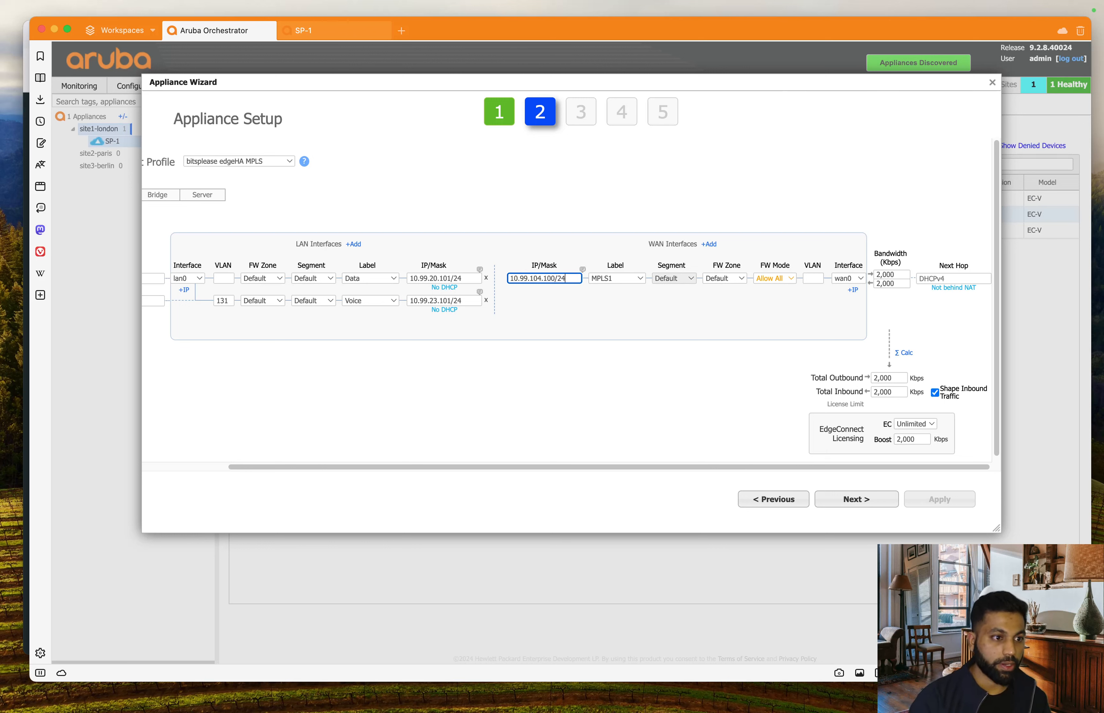
left_click(569, 347)
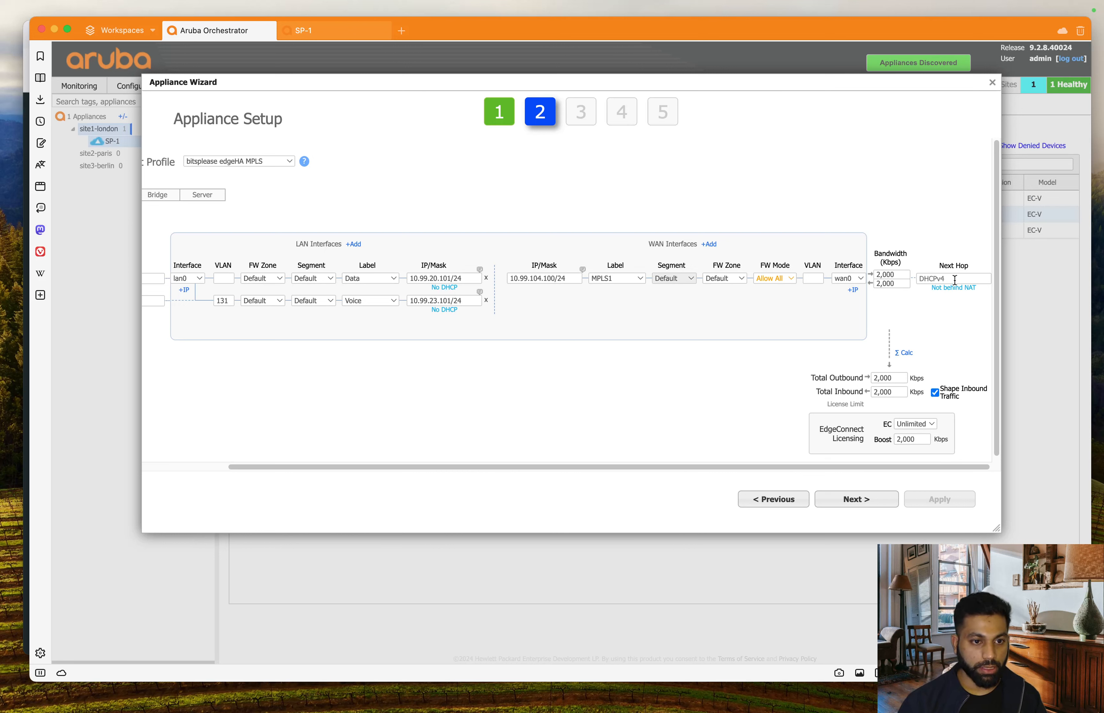
Step: Set the wan0 next hop to 10.99.104.1, copying it from the start of the WAN interface address
left_click_drag(547, 277, 498, 279)
key("super+c")
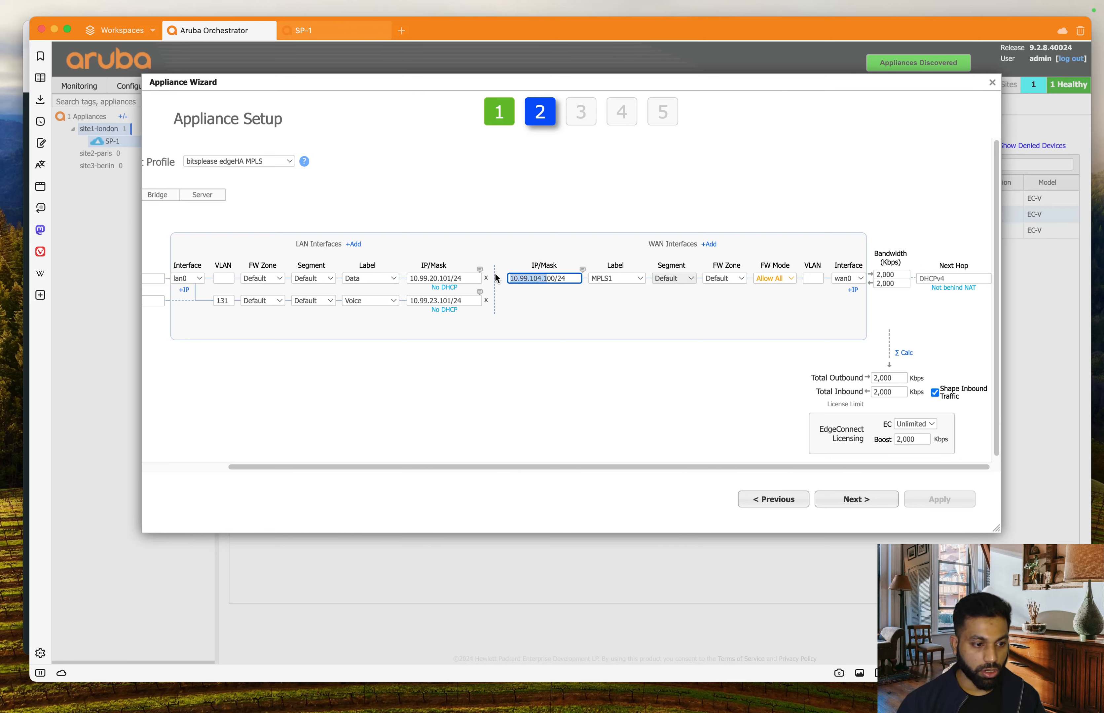
left_click(937, 277)
key("super+v")
left_click(715, 366)
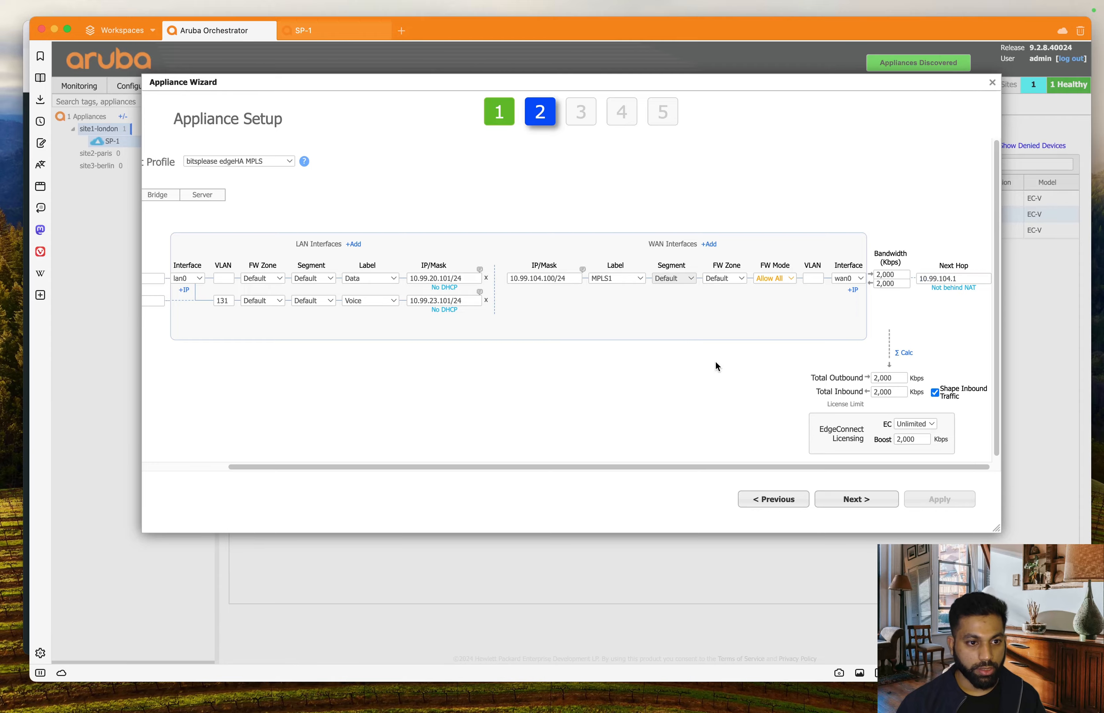
Step: Check the MPLS router's address towards SP-2 in the EVE topology, and continue the wizard to the loopback interfaces
key("ctrl+Up")
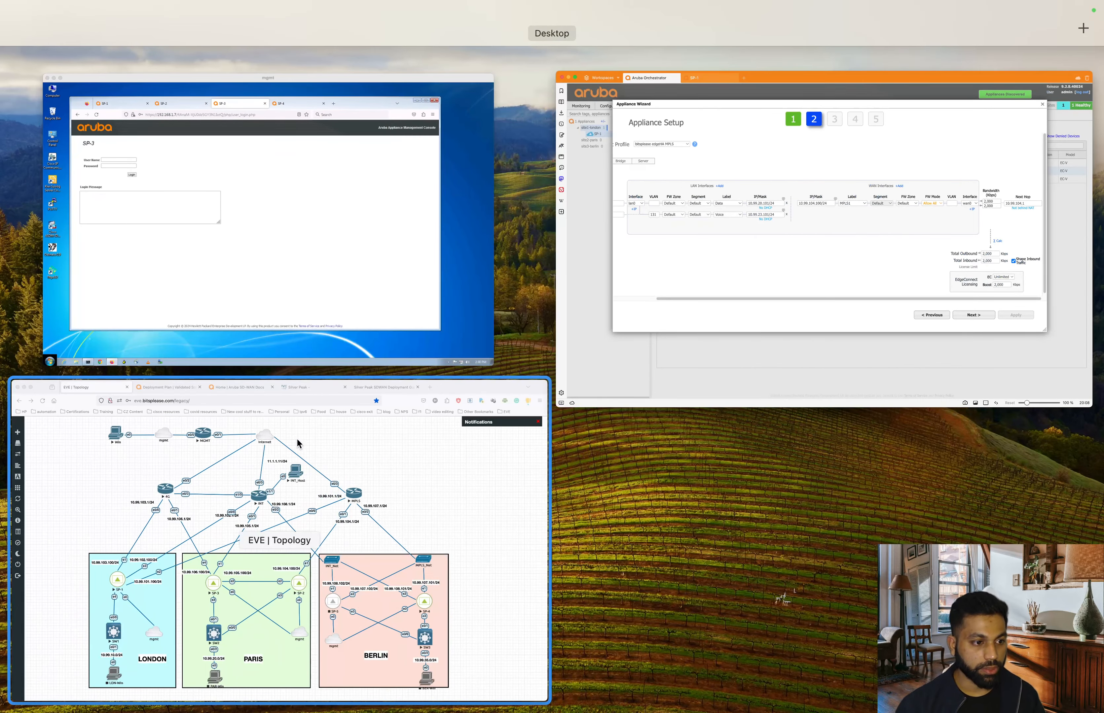
left_click(298, 440)
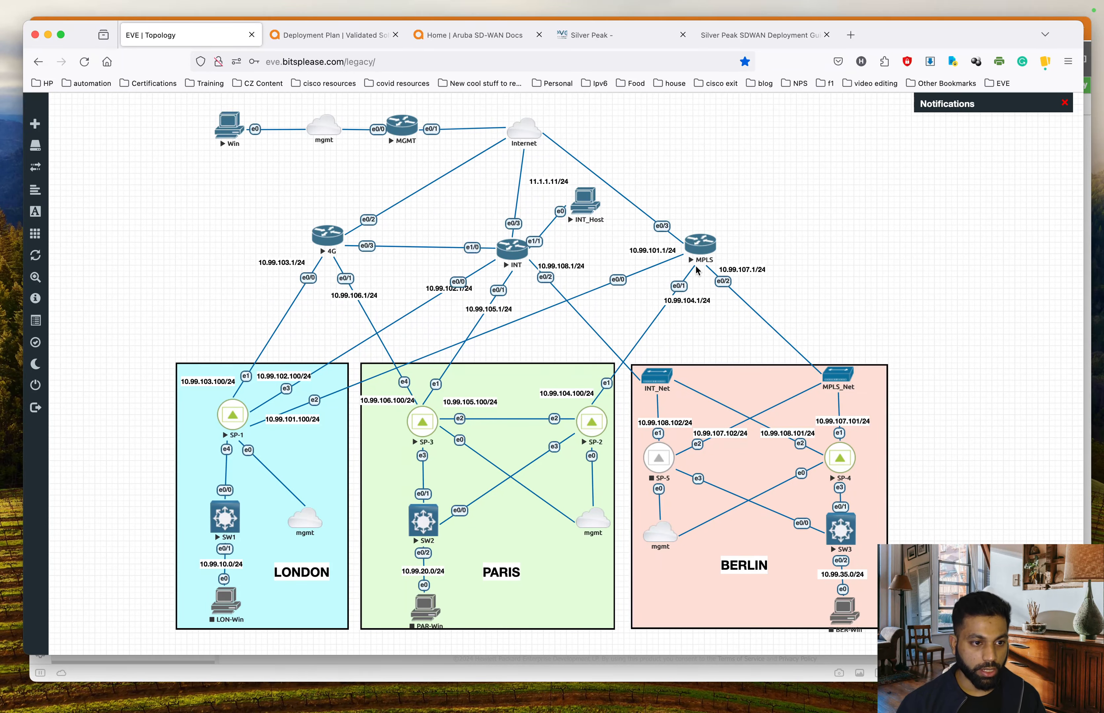
key("ctrl+Up")
left_click(714, 239)
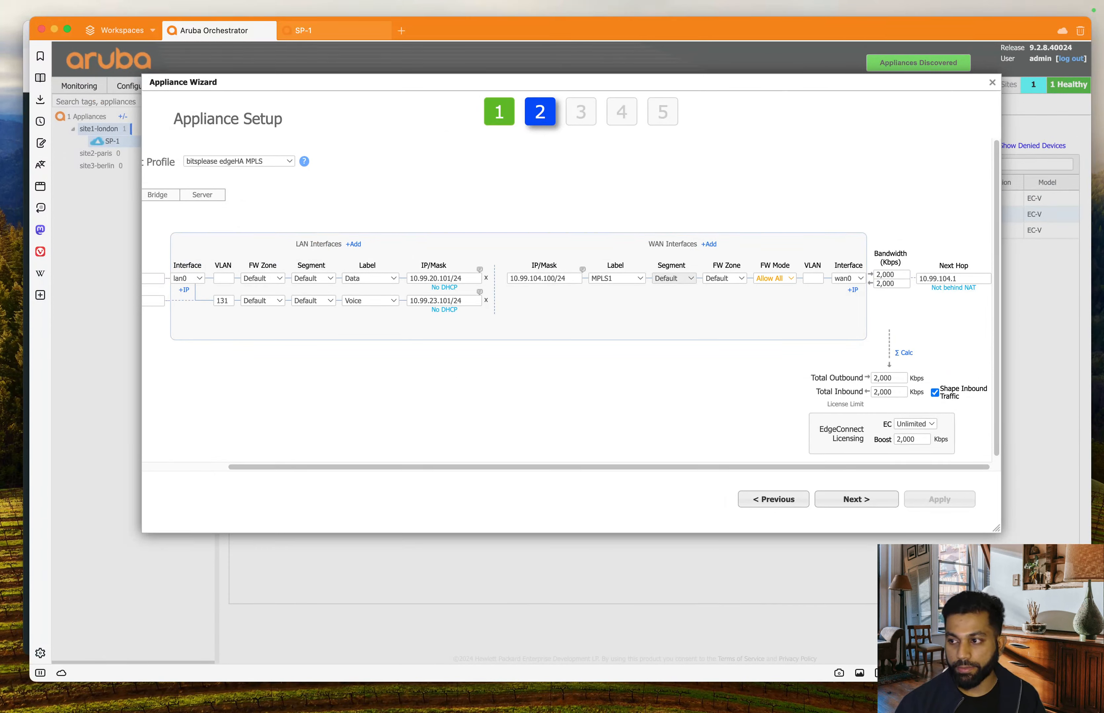
left_click(851, 502)
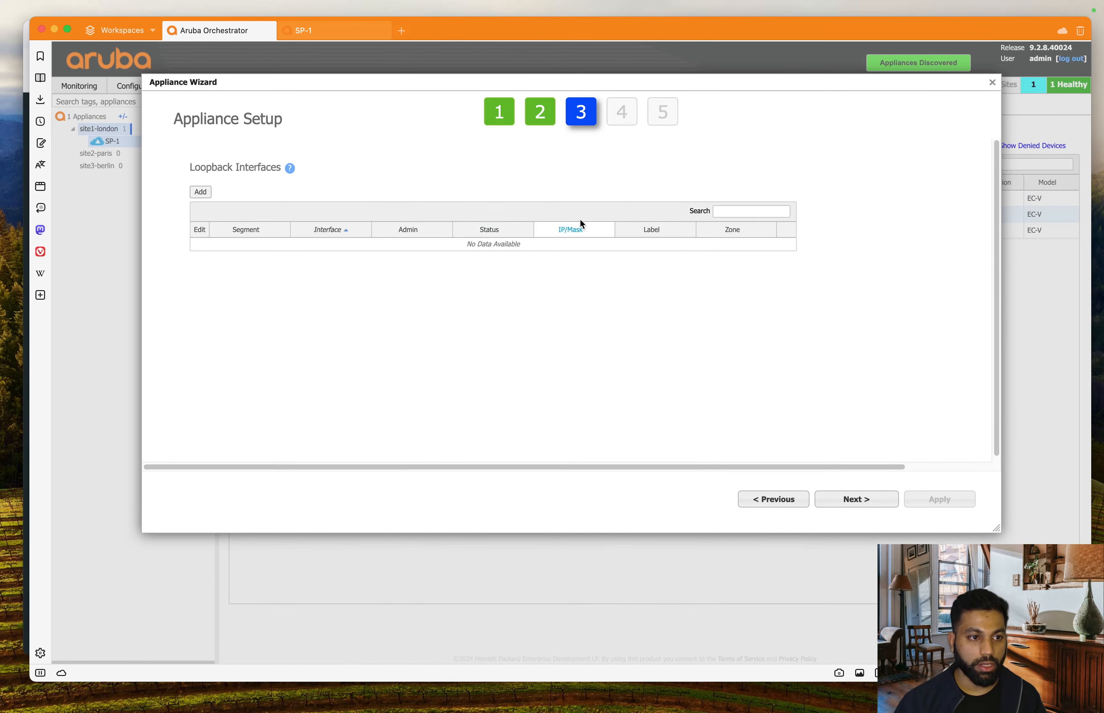
Step: Apply SP-2's setup with the default local routes, all four overlays and the Default Template Group, then close the wizard and expand site2-paris
left_click(874, 506)
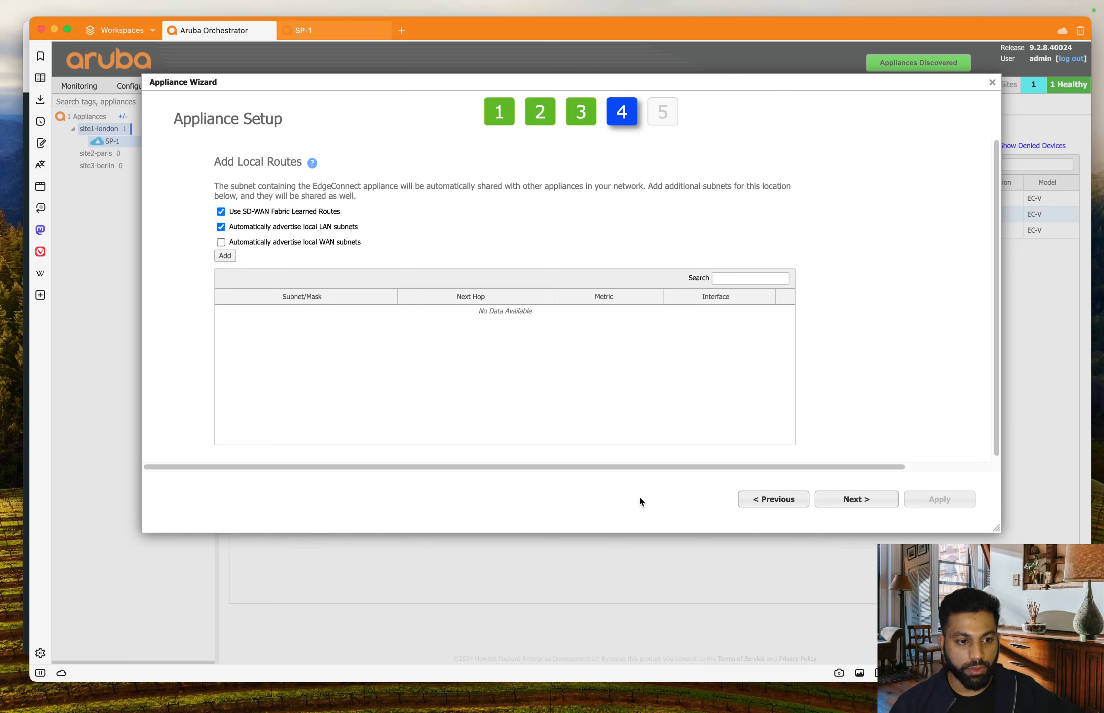
left_click(851, 499)
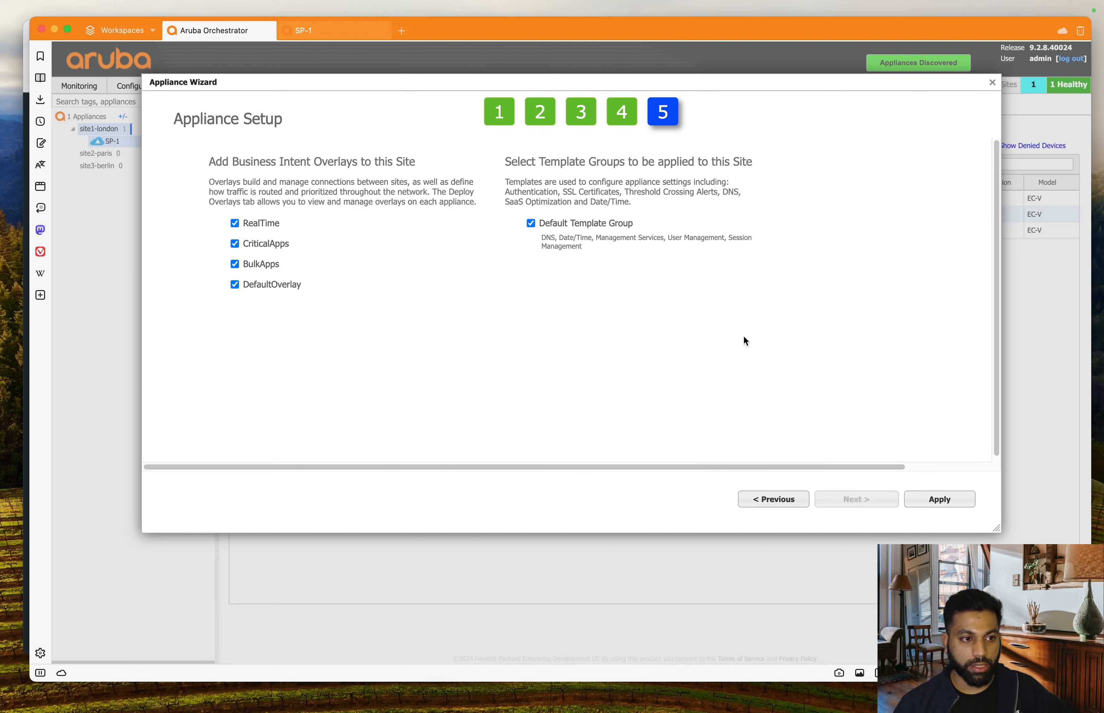
left_click(957, 501)
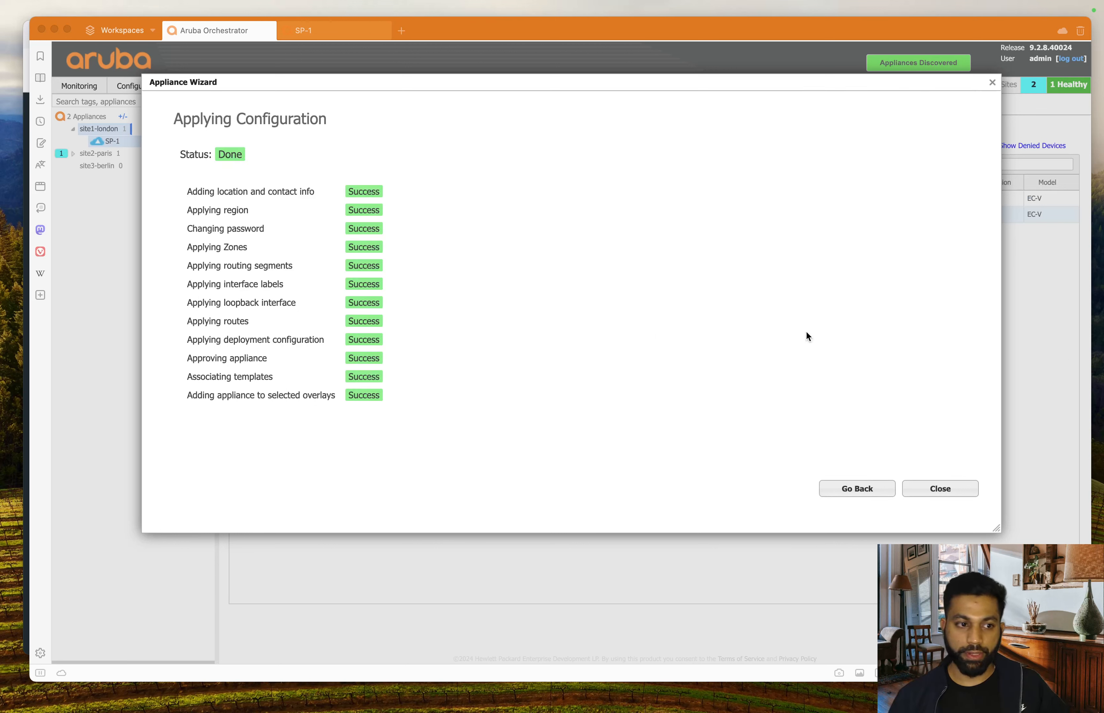
left_click(806, 330)
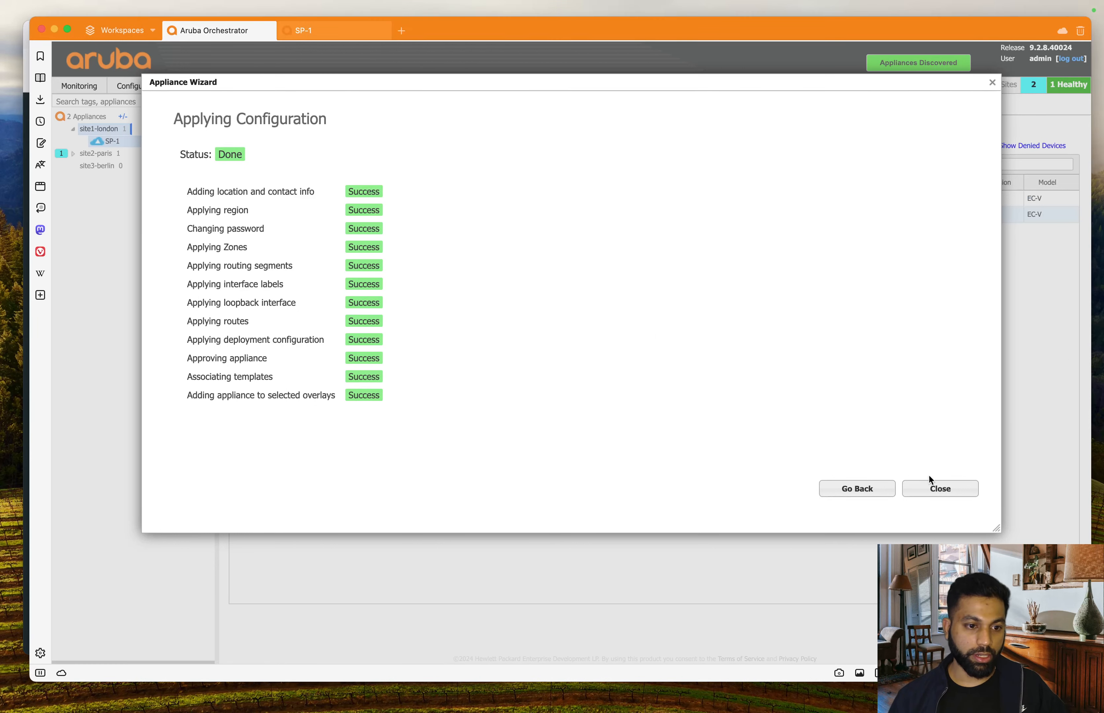
left_click(934, 490)
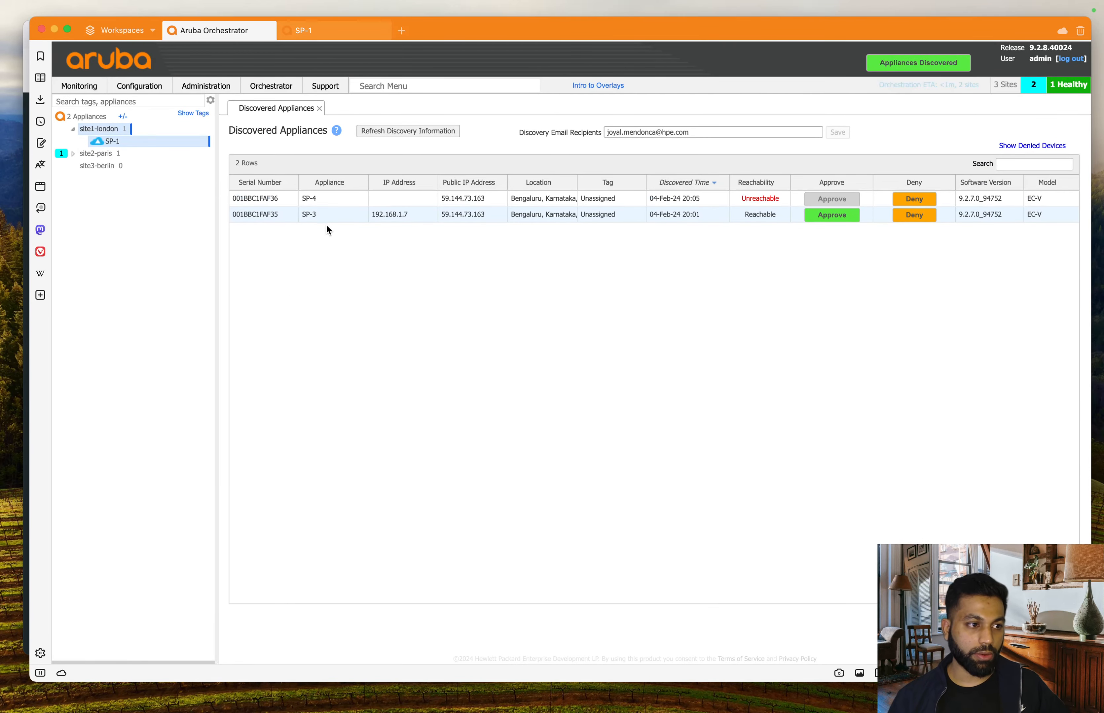
left_click(73, 155)
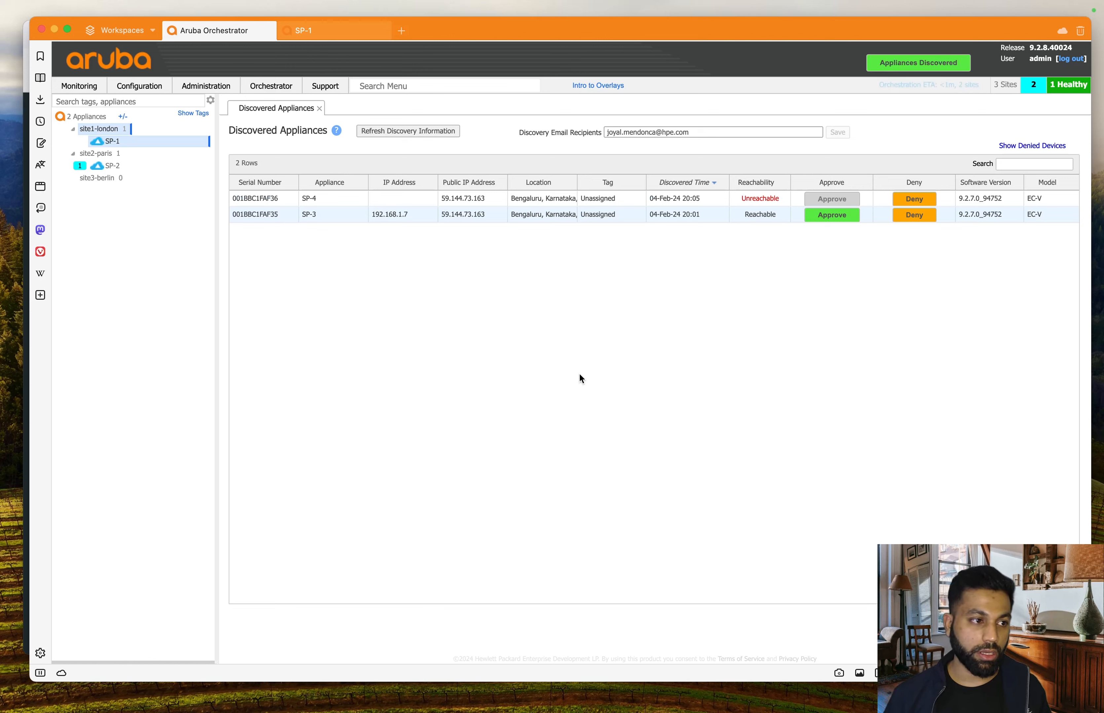
Step: Approve the discovered SP-3 appliance, skipping the software upgrade, and assign it to the site2-paris group
left_click(840, 221)
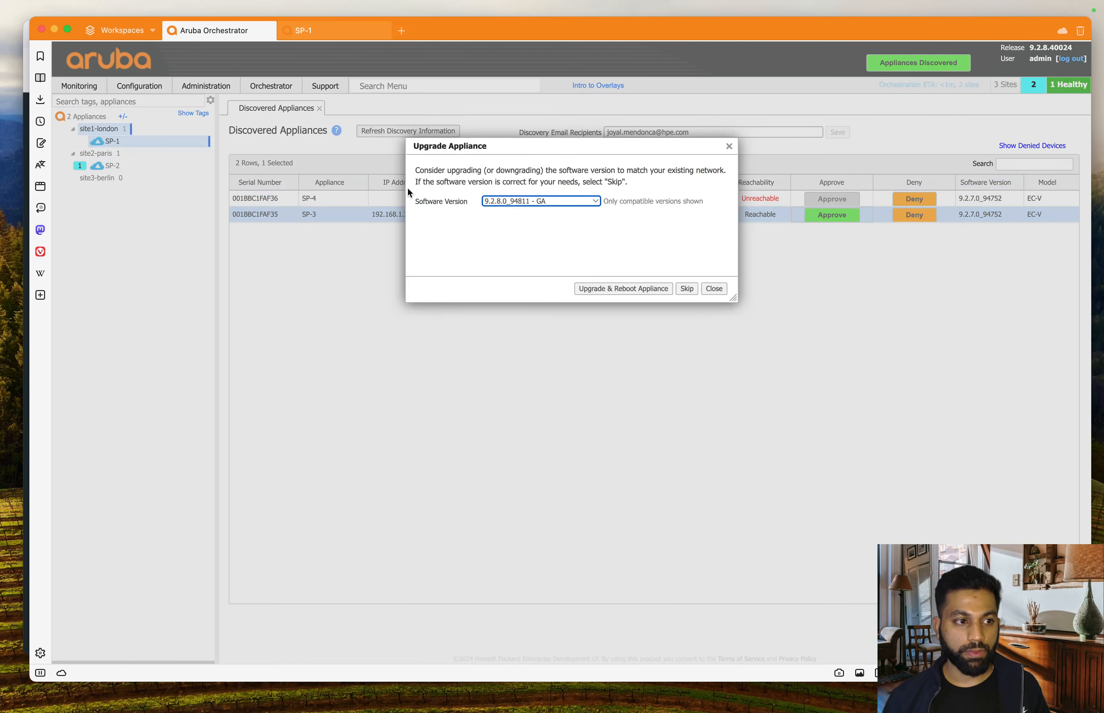
left_click(685, 289)
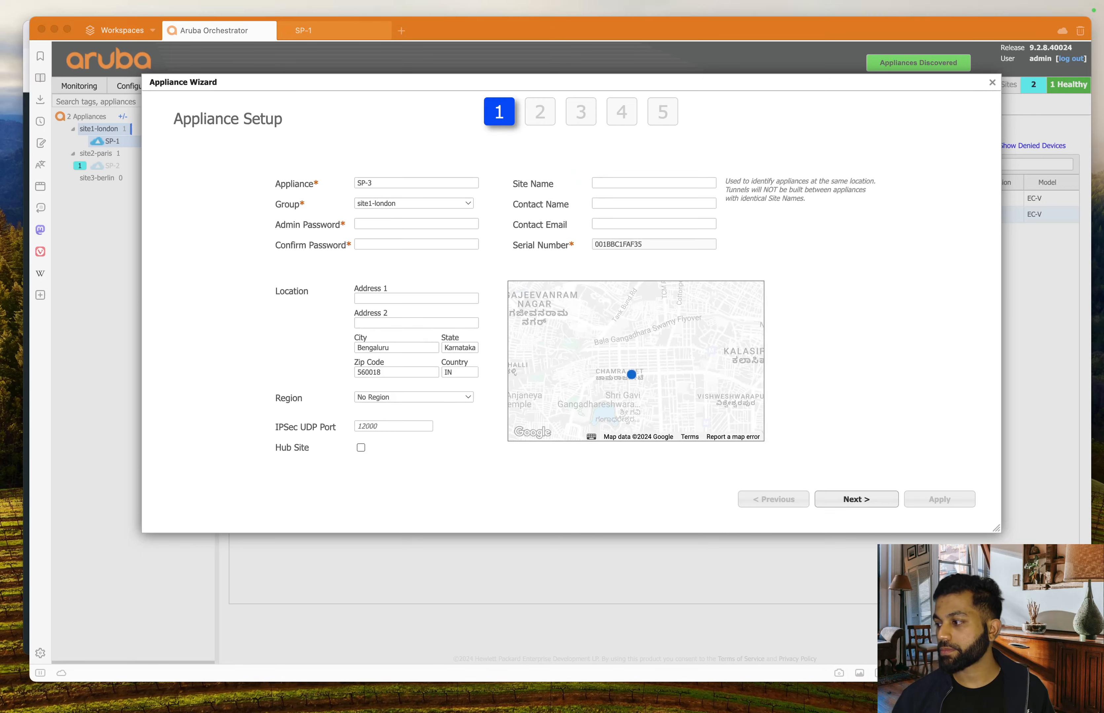
left_click(858, 300)
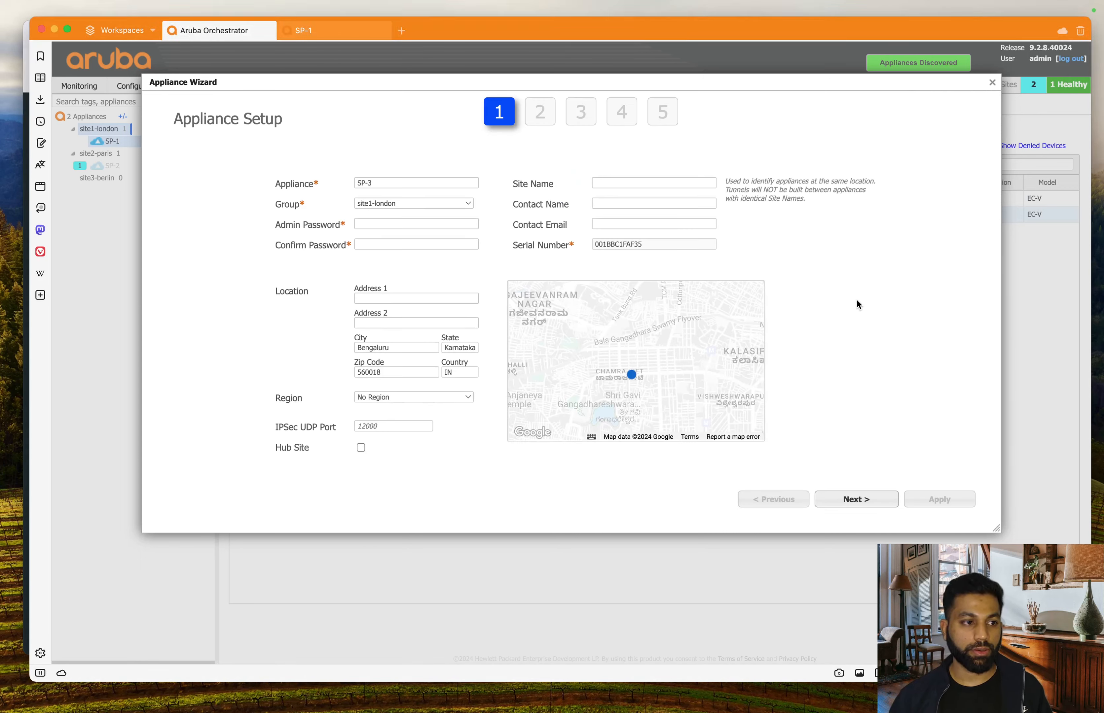
left_click(413, 203)
left_click(414, 217)
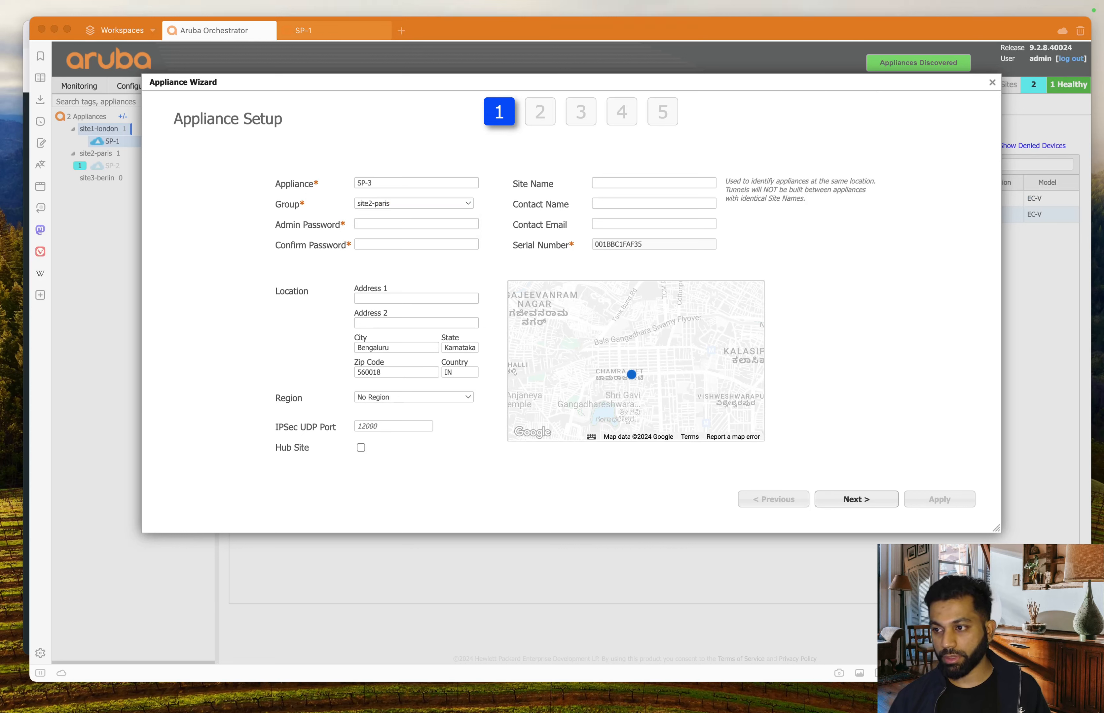
Step: Enter and confirm the admin password for SP-3
left_click(411, 227)
type("•••")
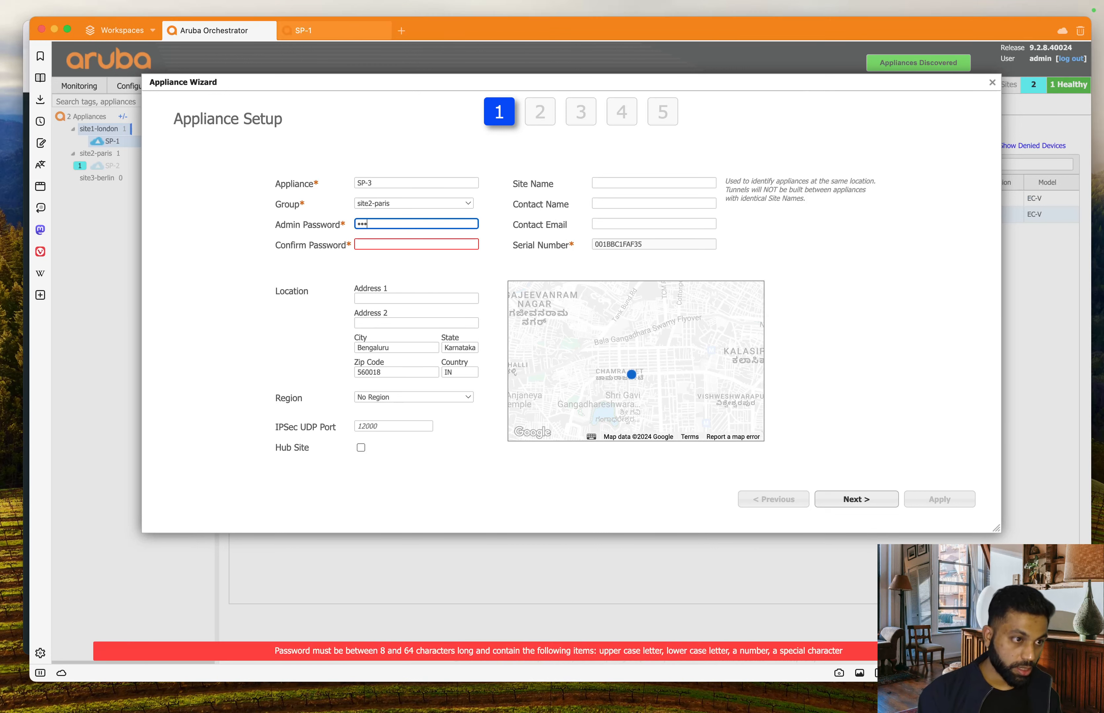
key("BackSpace")
key("BackSpace")
key("BackSpace")
type("•••••••")
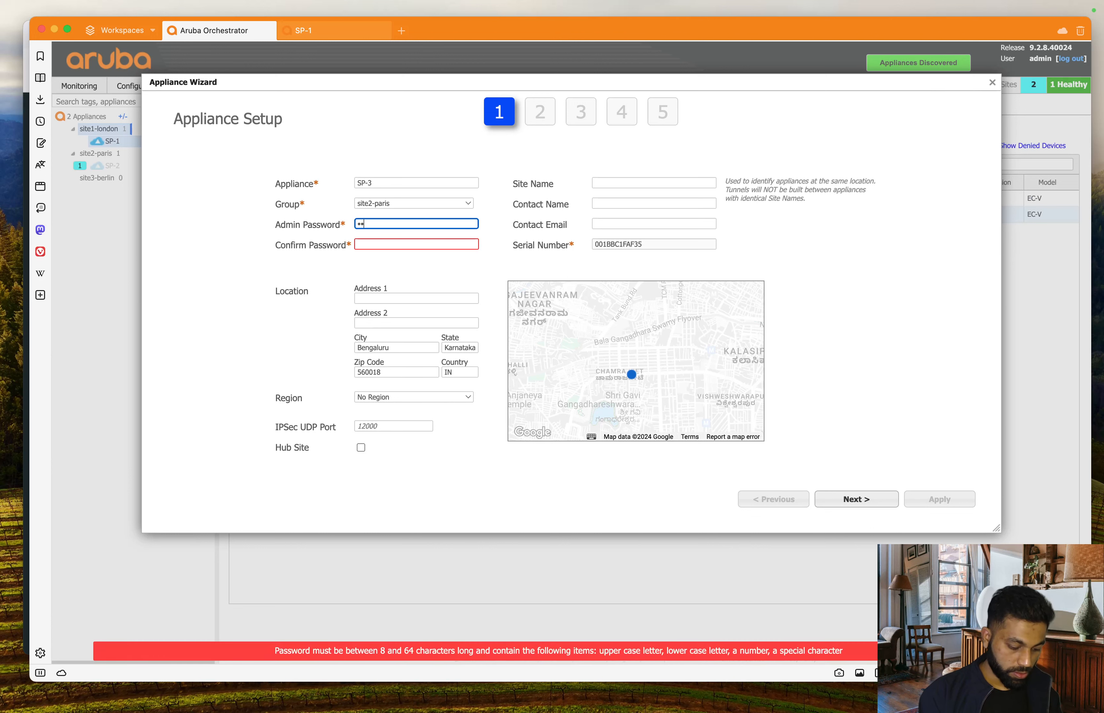
type("••")
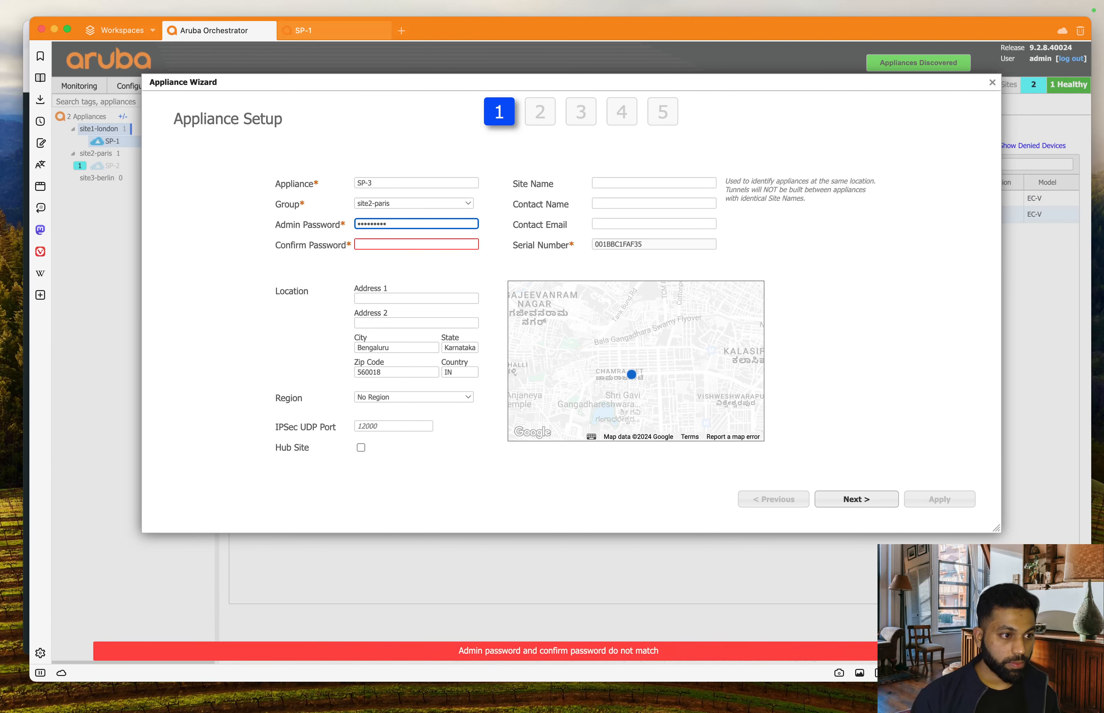
key("Tab")
type("•••")
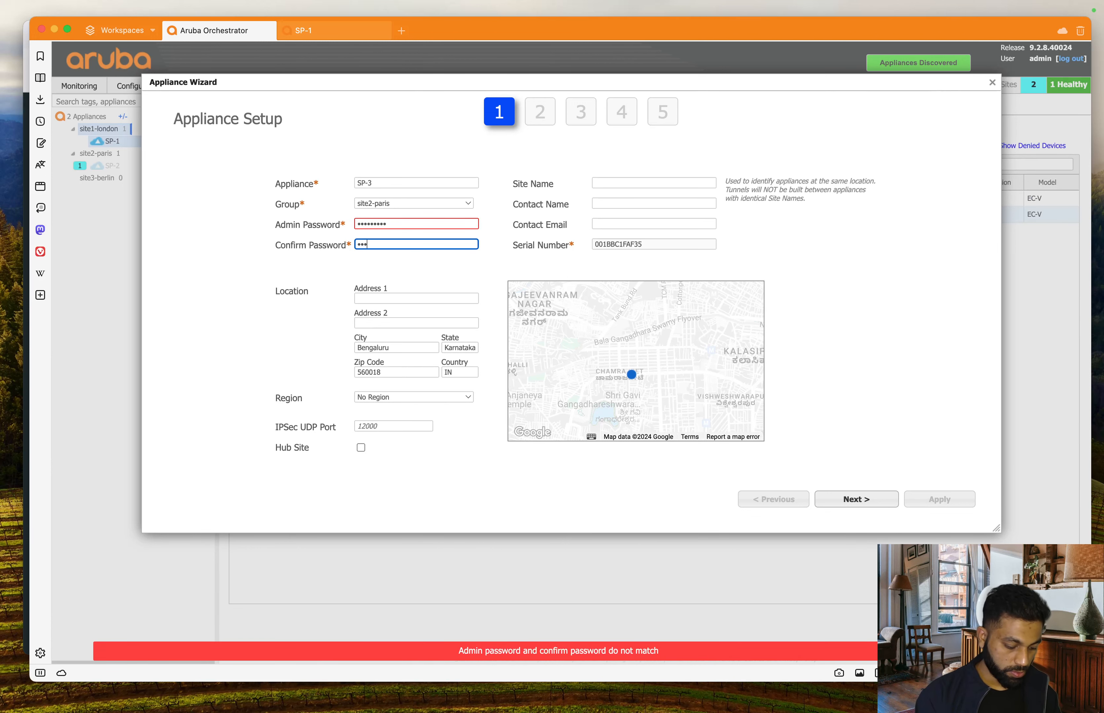
type("••••••")
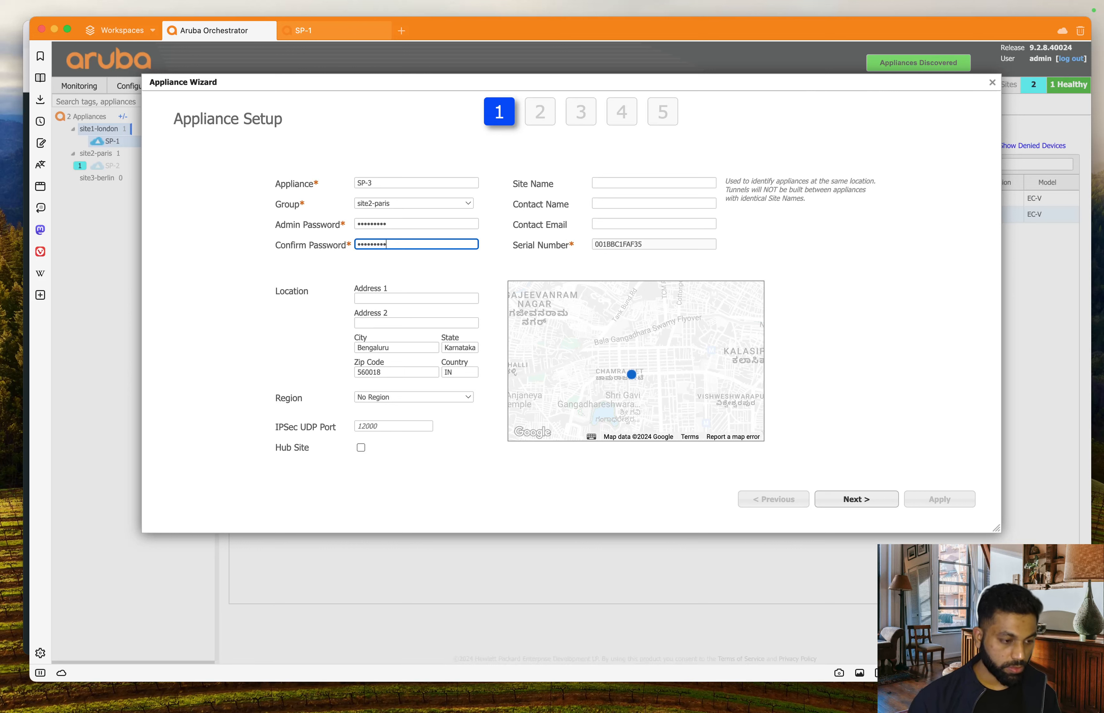
Step: Clear SP-3's prefilled location details and set the city to paris and the country to france
left_click_drag(408, 348, 334, 345)
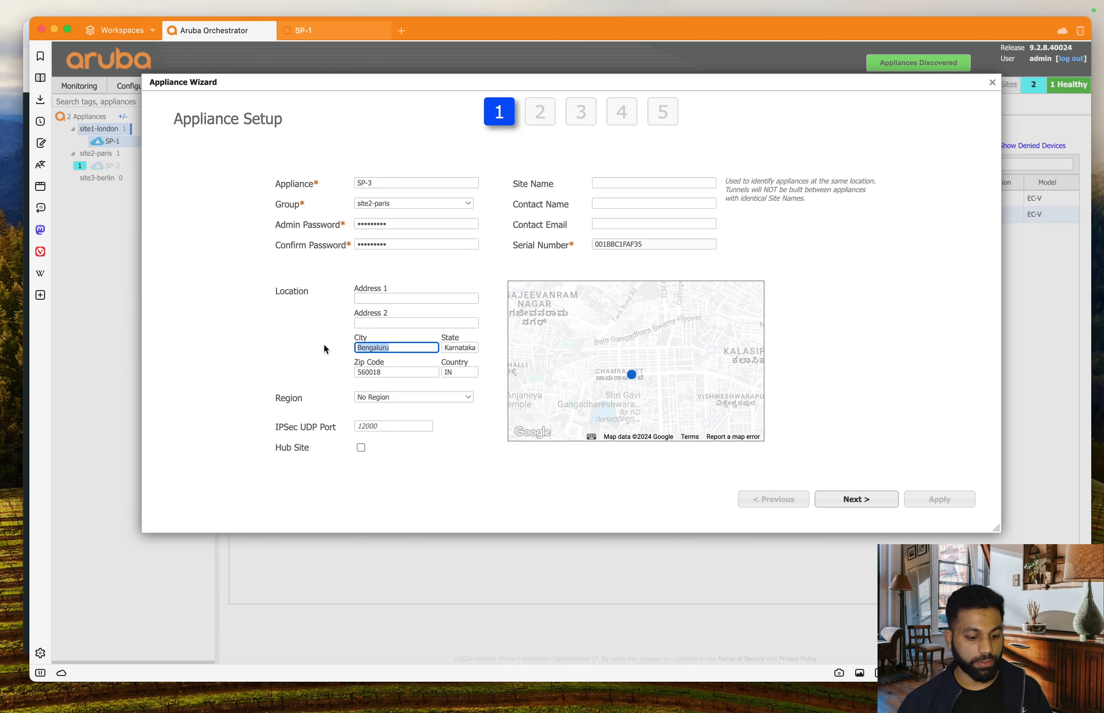
key("BackSpace")
left_click_drag(394, 372, 328, 377)
key("BackSpace")
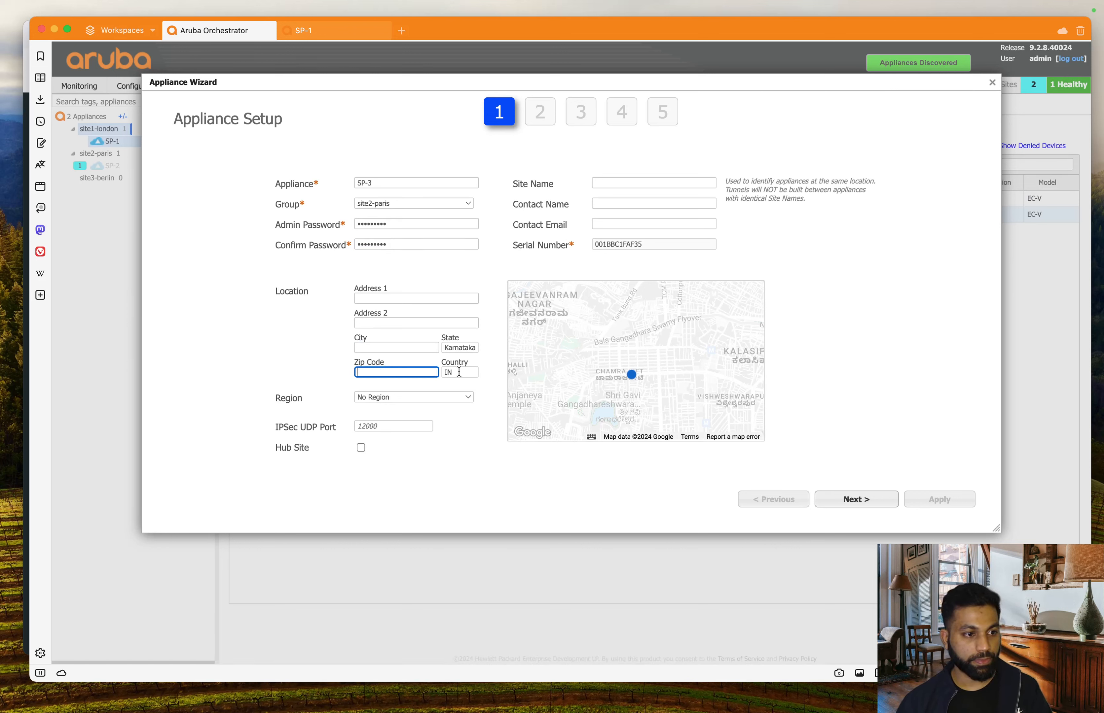
key("BackSpace")
left_click_drag(459, 372, 445, 350)
key("BackSpace")
left_click(373, 347)
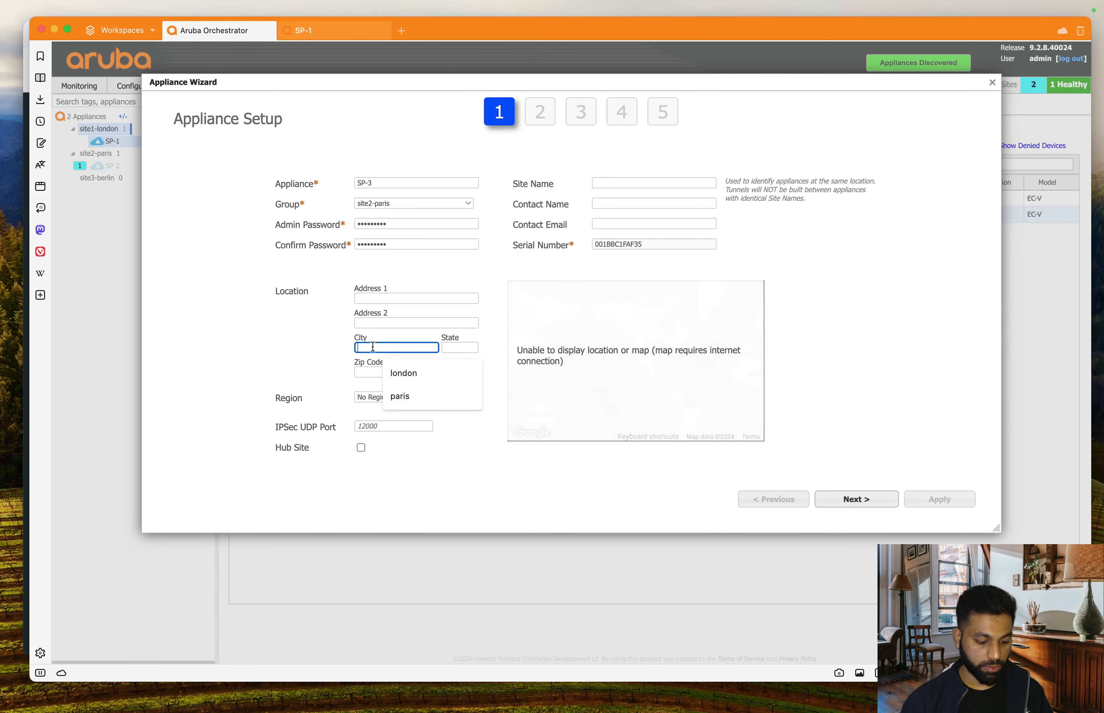
left_click(432, 397)
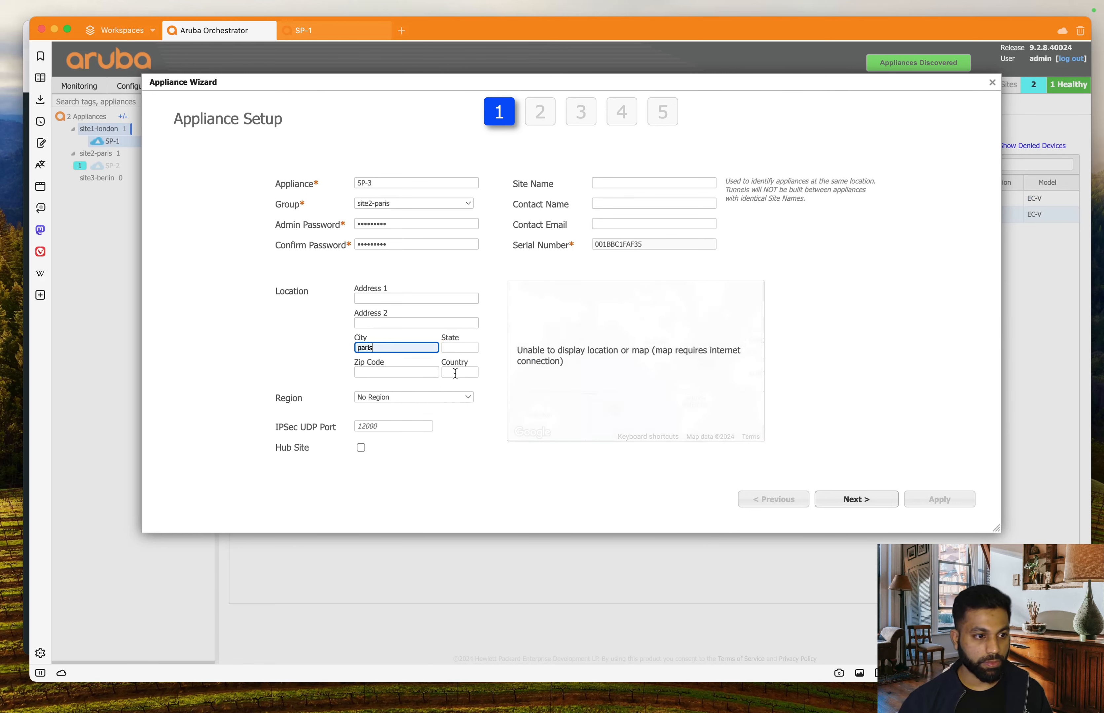
left_click(455, 373)
type("france")
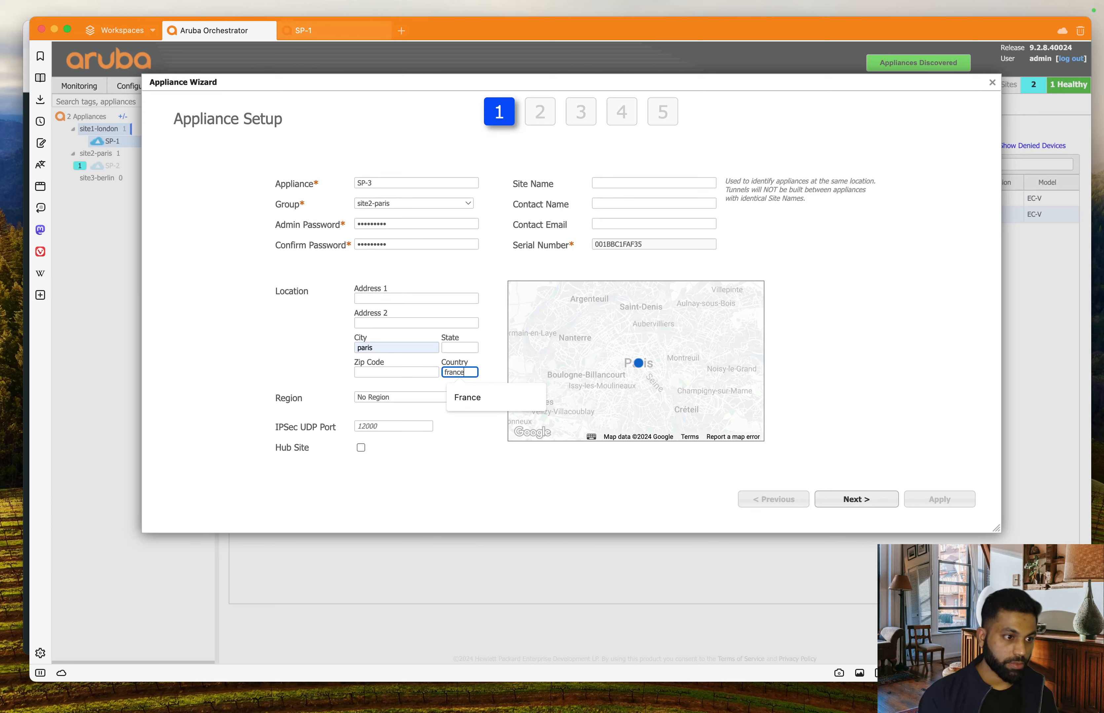
left_click(257, 330)
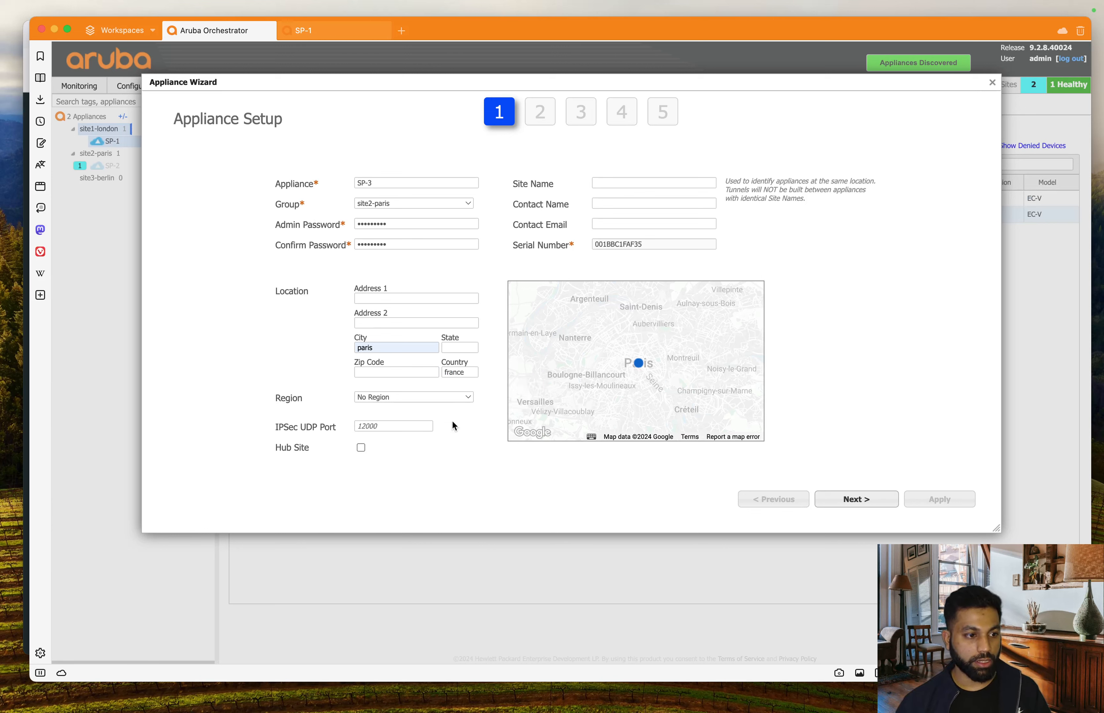
Step: Continue to the deployment settings and apply the bitsplease edgeHA Internet-LTE deployment profile to SP-3
left_click(875, 508)
left_click(377, 160)
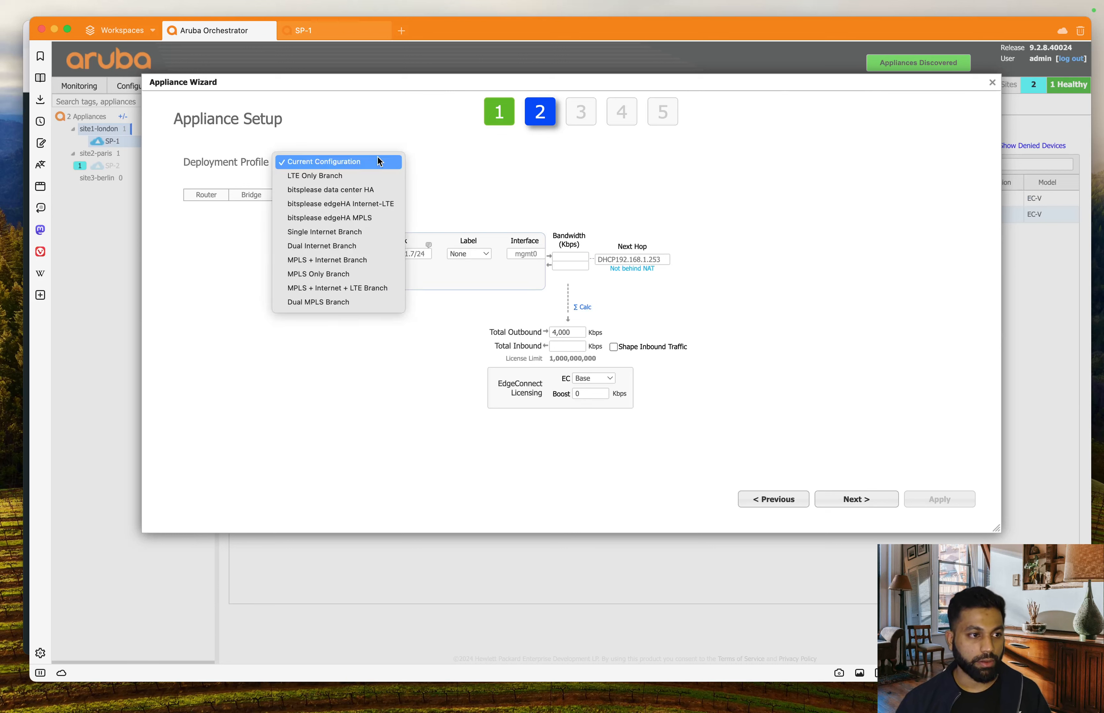
left_click(363, 204)
left_click(578, 181)
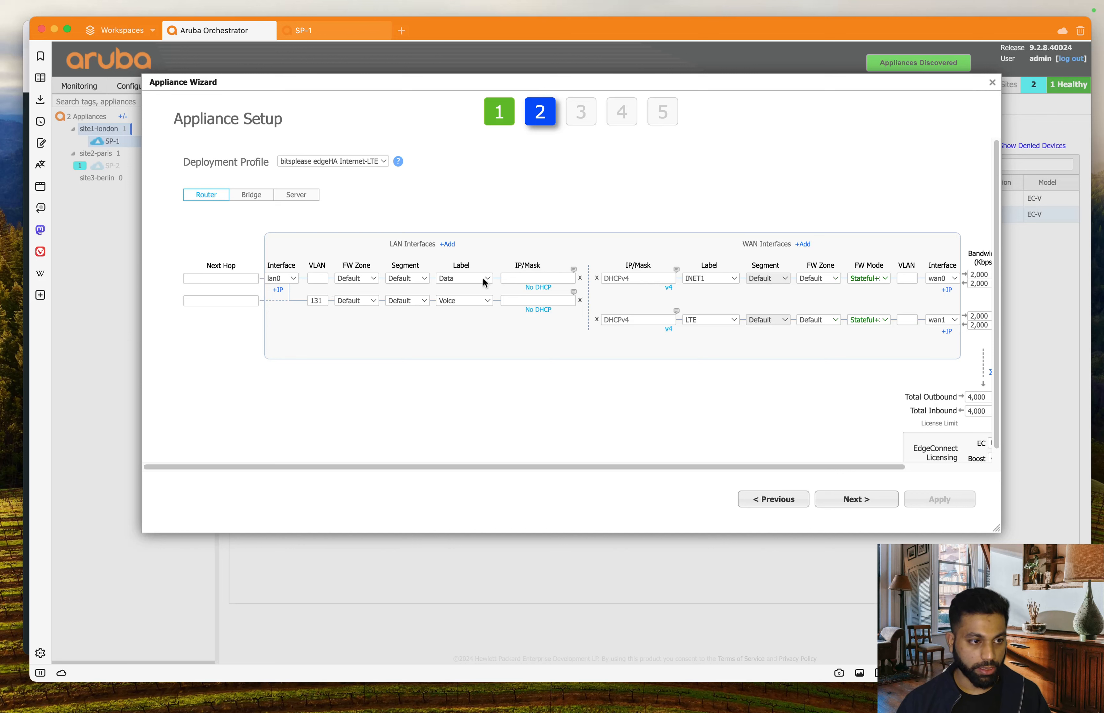
Step: Set the lan0 Data interface's IP/mask to 10.99.20.102/24, checking the Paris LAN subnet in the EVE topology
left_click(516, 277)
type("10")
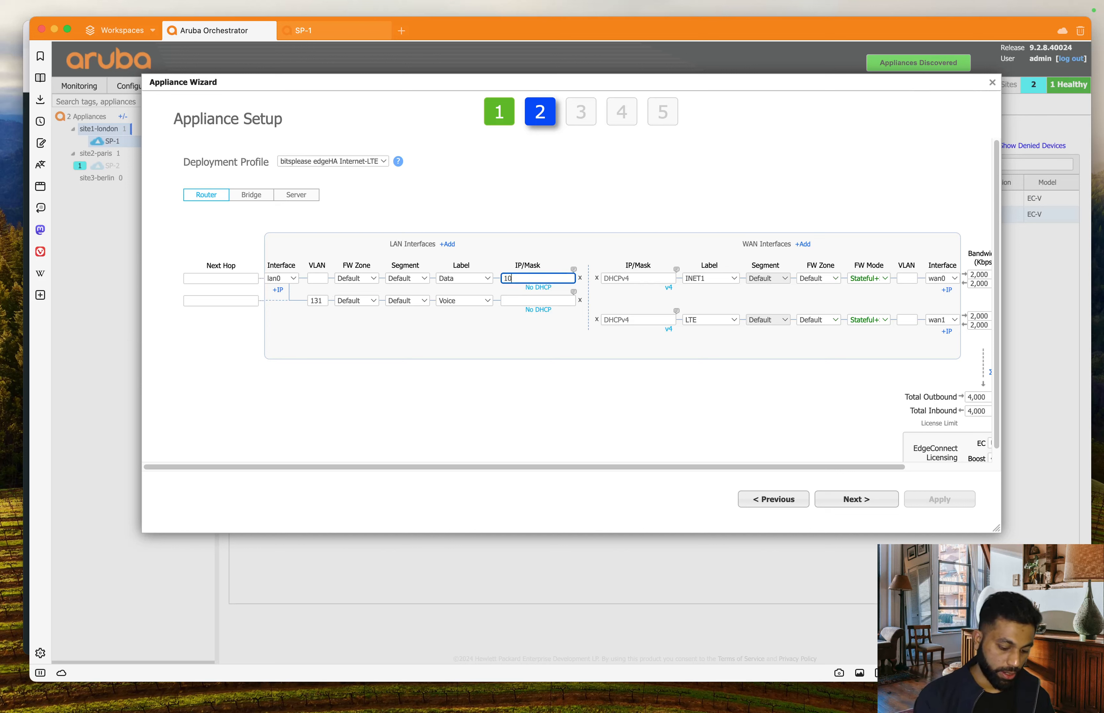
type(".99.")
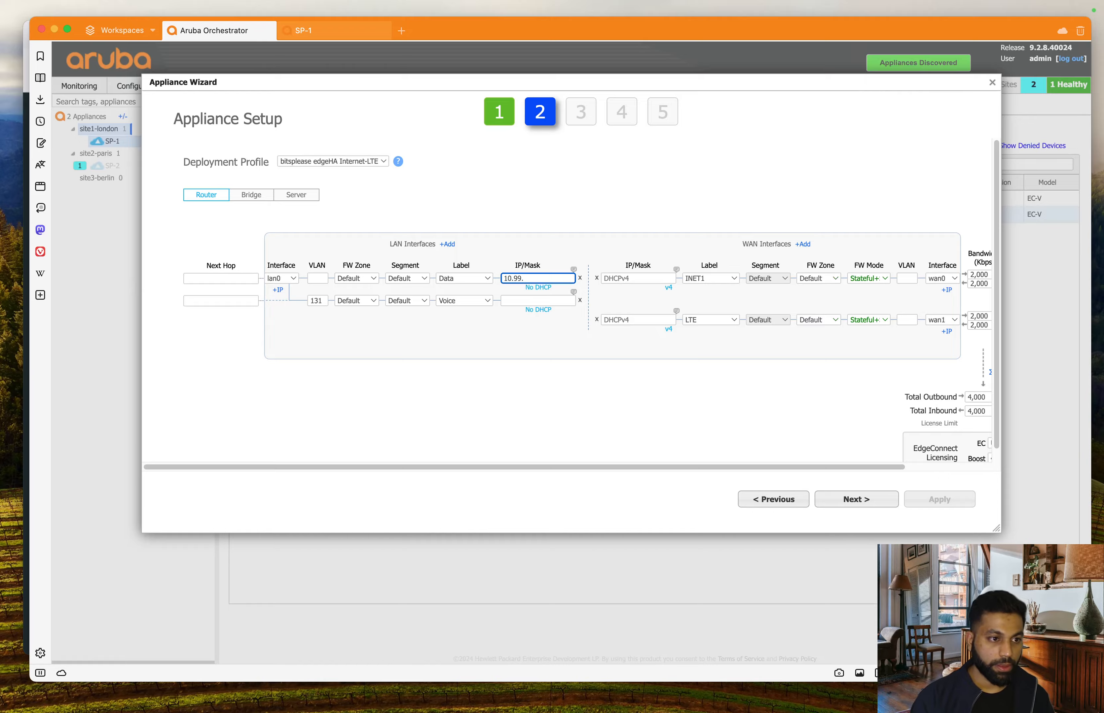
key("ctrl+Up")
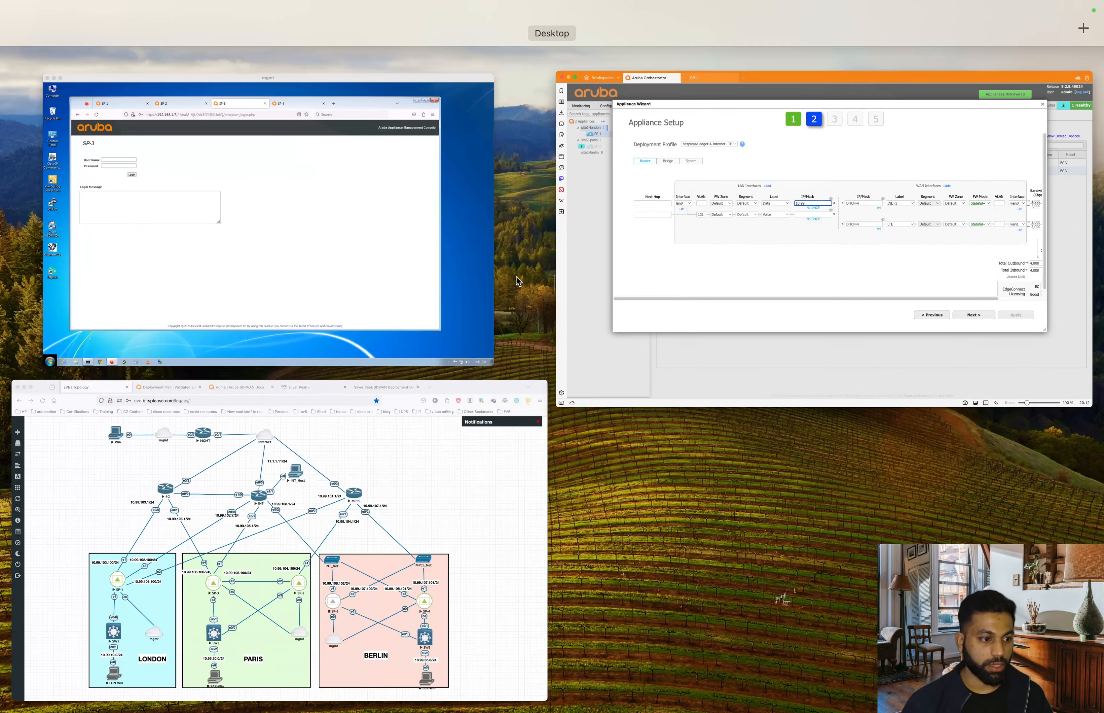
left_click(363, 464)
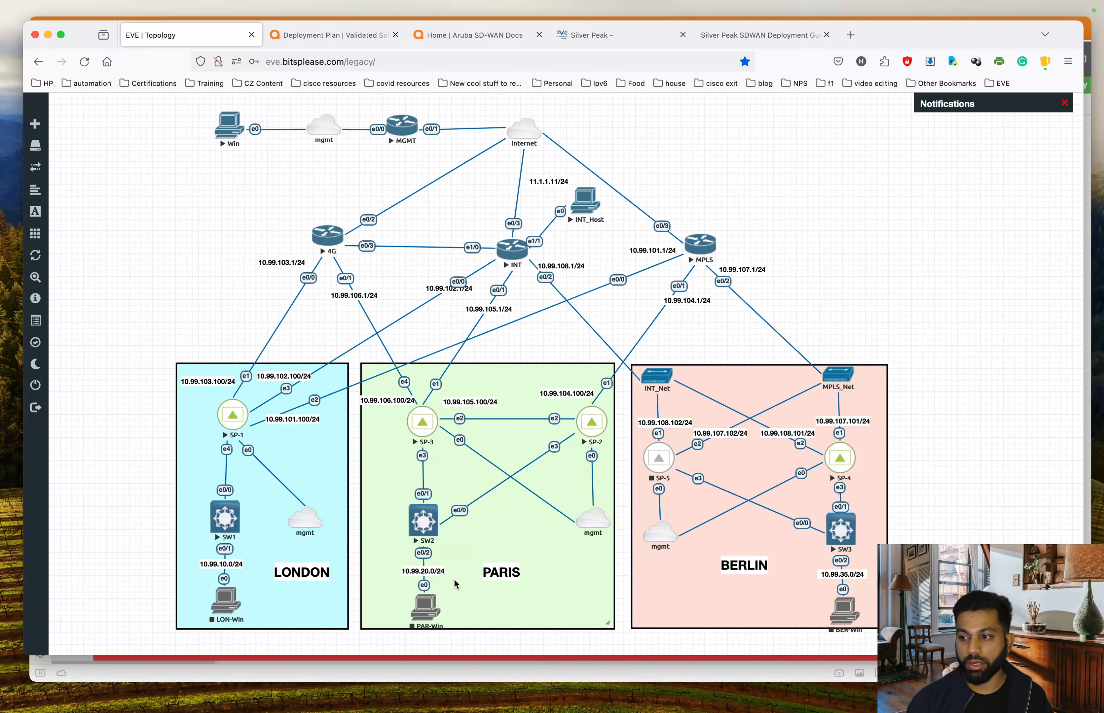
key("ctrl+Up")
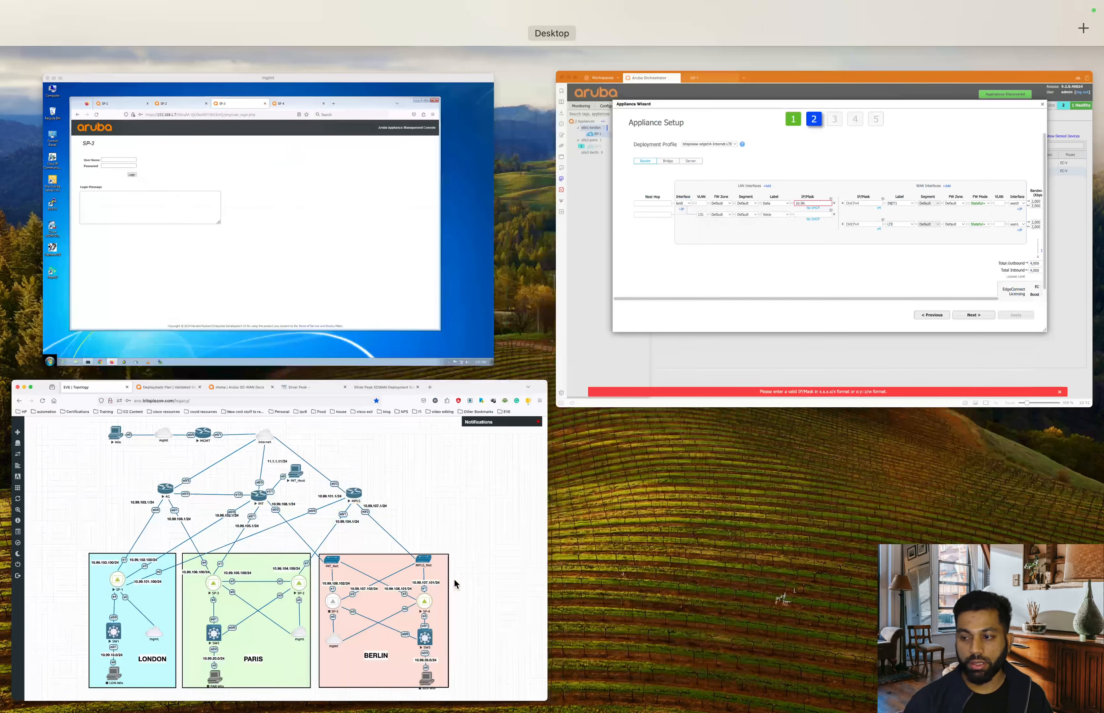
left_click(720, 329)
type("20.102/24")
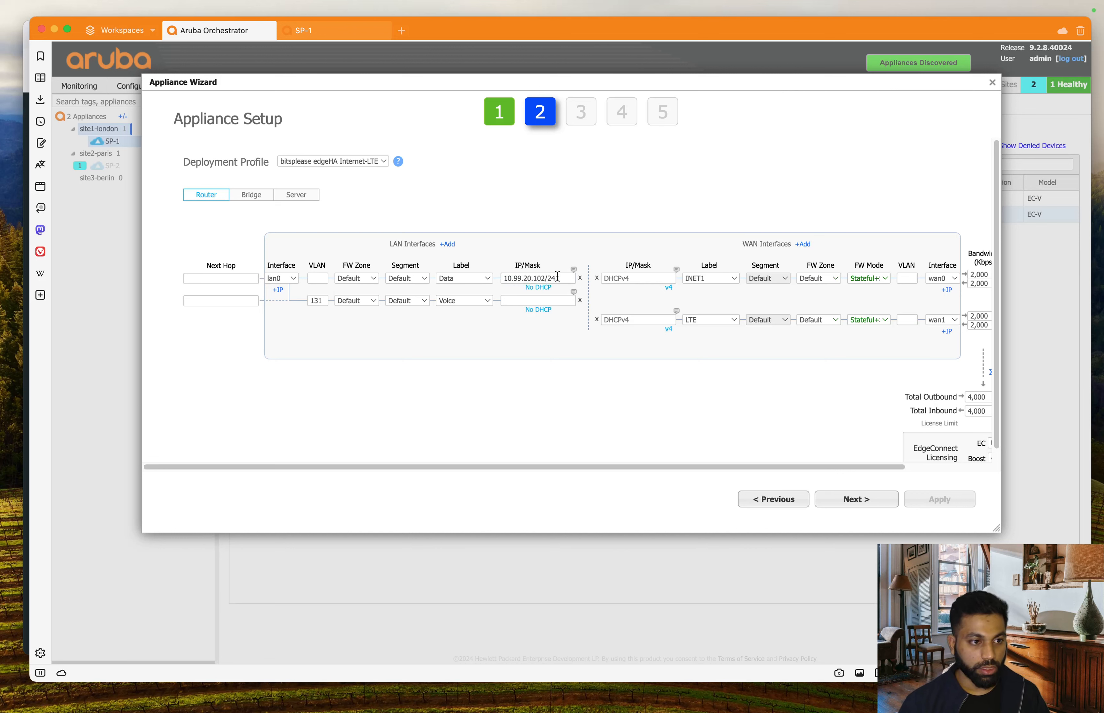
Step: Copy the Data address to the Voice interface on VLAN 131 and change it to 10.99.23.102/24
left_click_drag(557, 277, 460, 265)
key("ctrl+c")
left_click(510, 300)
key("ctrl+v")
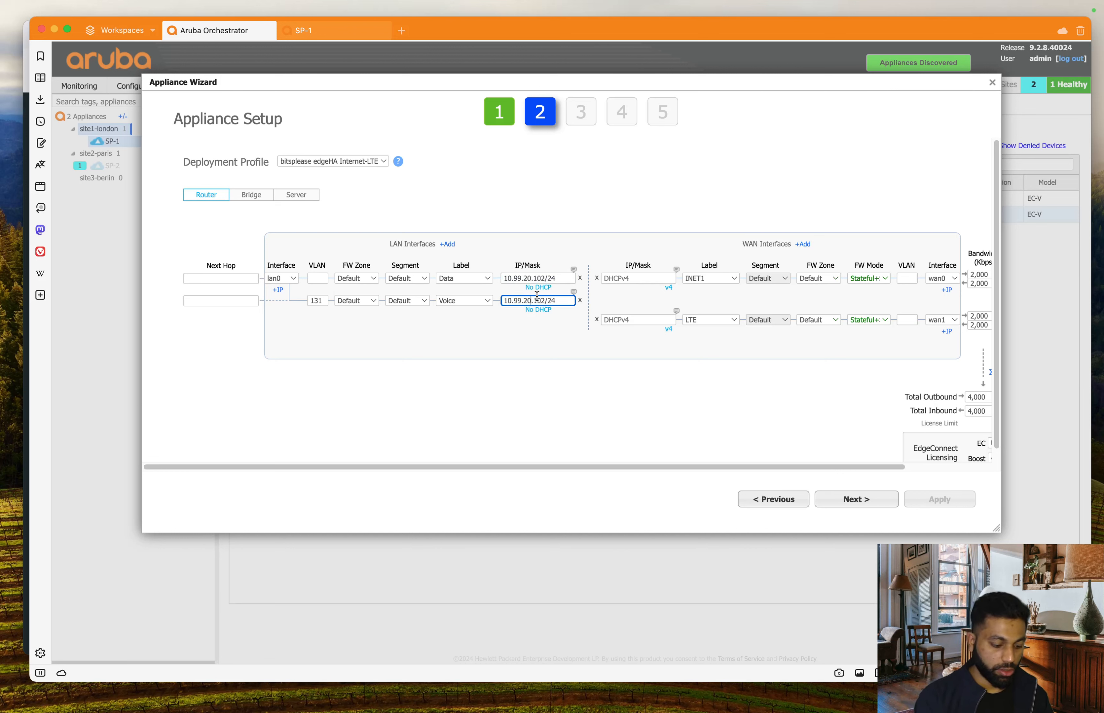
key("BackSpace")
type("3")
left_click(474, 385)
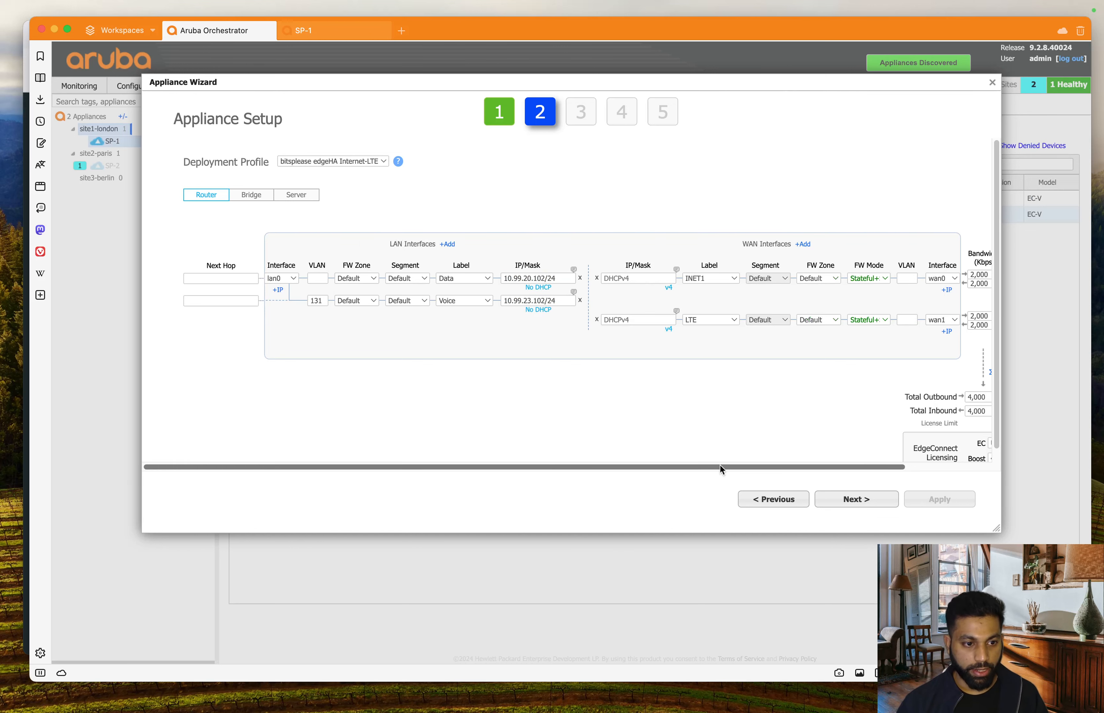
Step: Set the INET1 interface wan0's IP/mask to 10.99.105.100/24, checking SP-3's internet link in the EVE topology
scroll(720, 466, "right", 3)
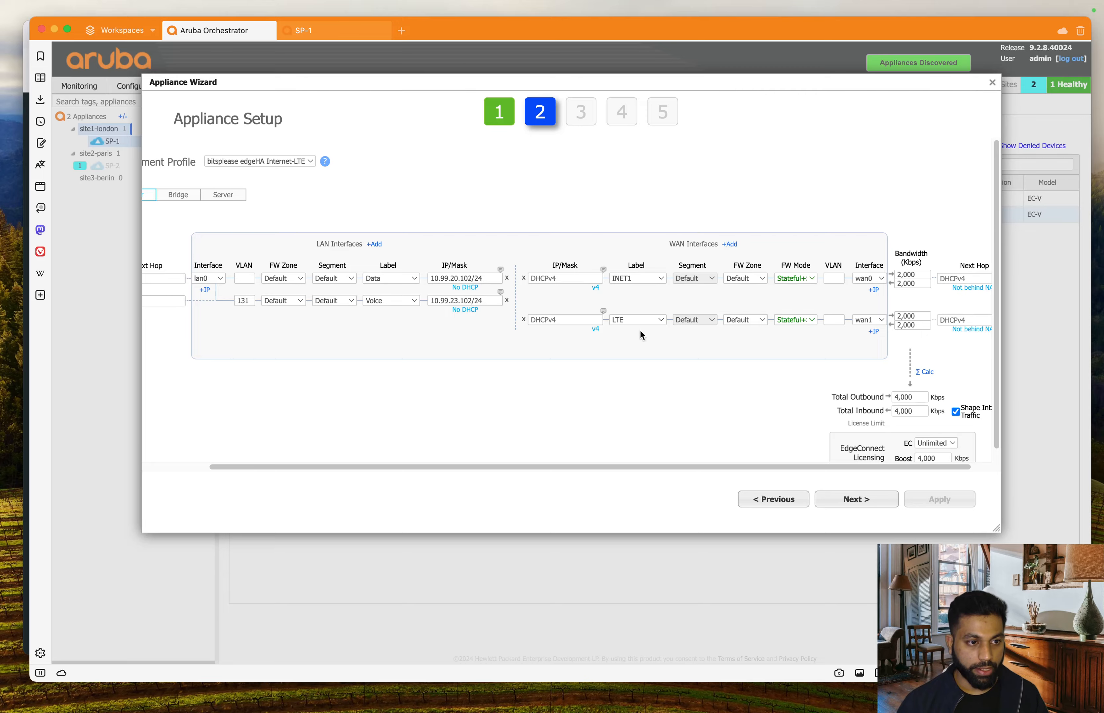
left_click(562, 278)
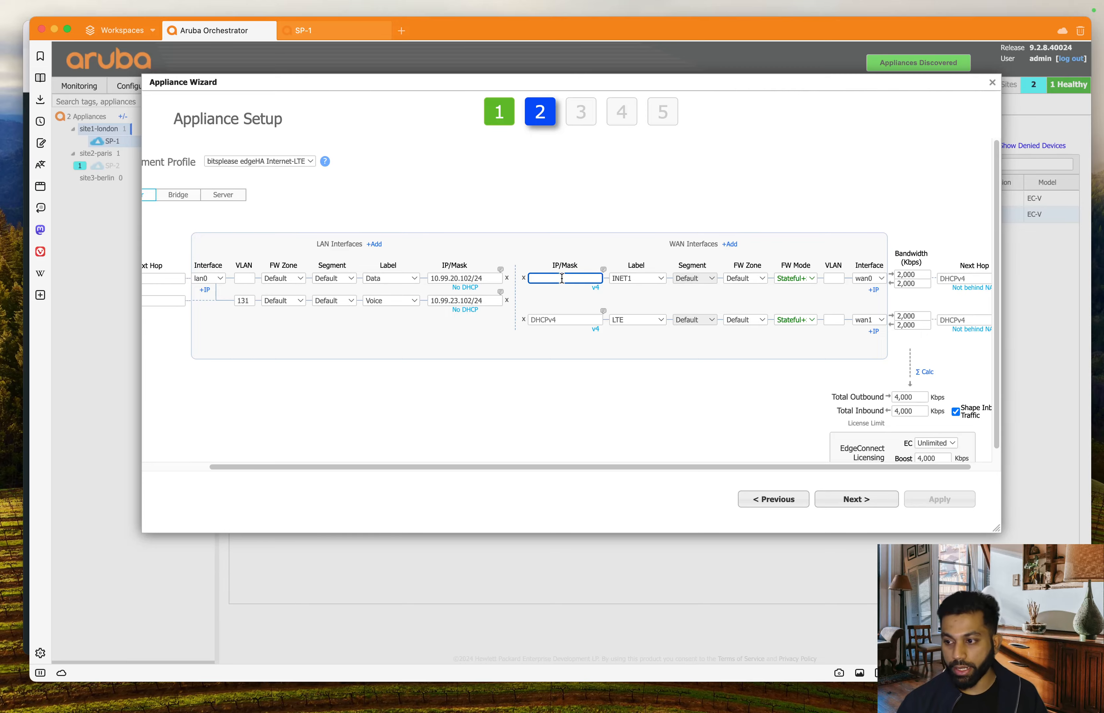
key("ctrl+Up")
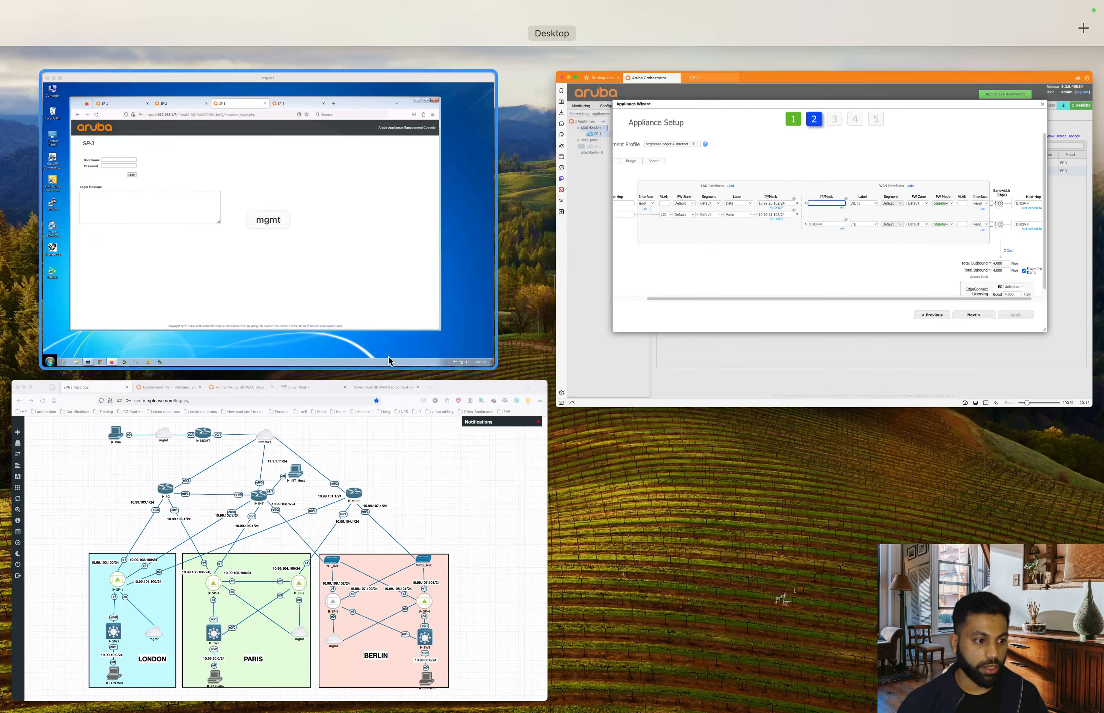
left_click(291, 582)
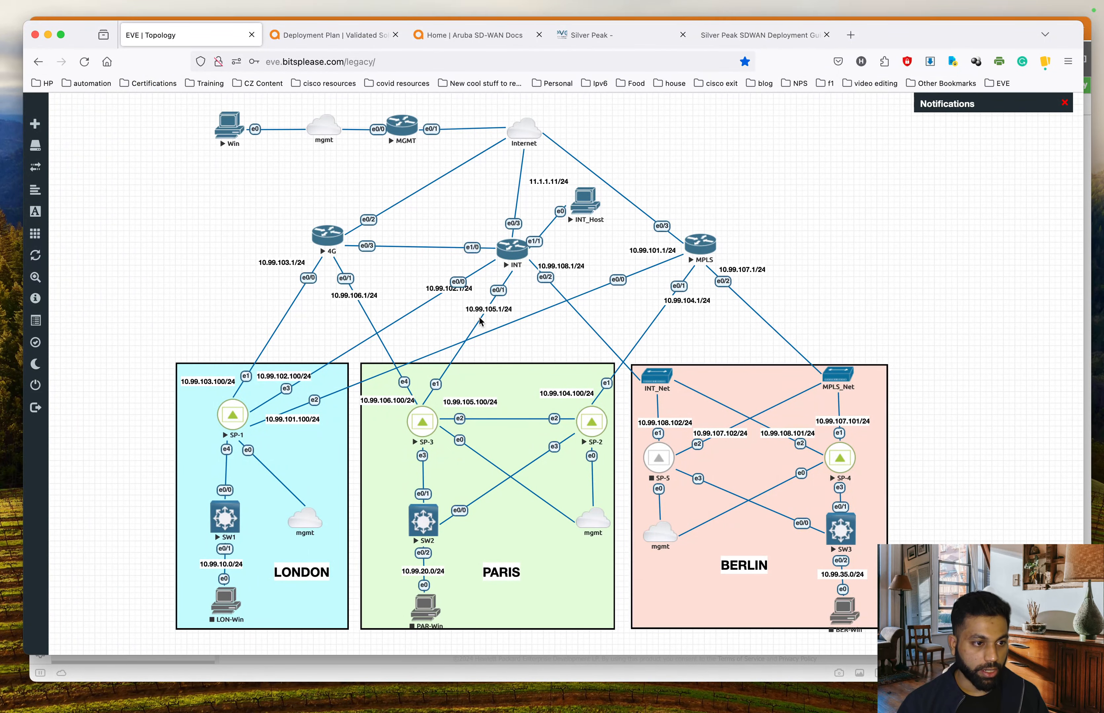
key("ctrl+Up")
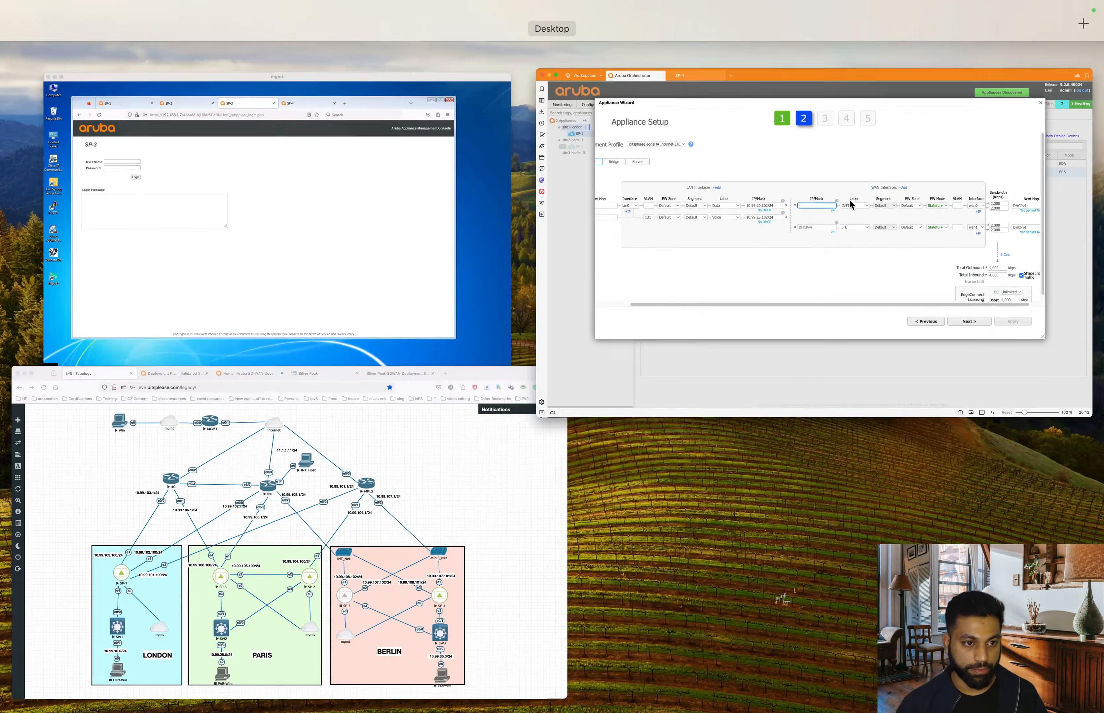
left_click(852, 206)
type("10")
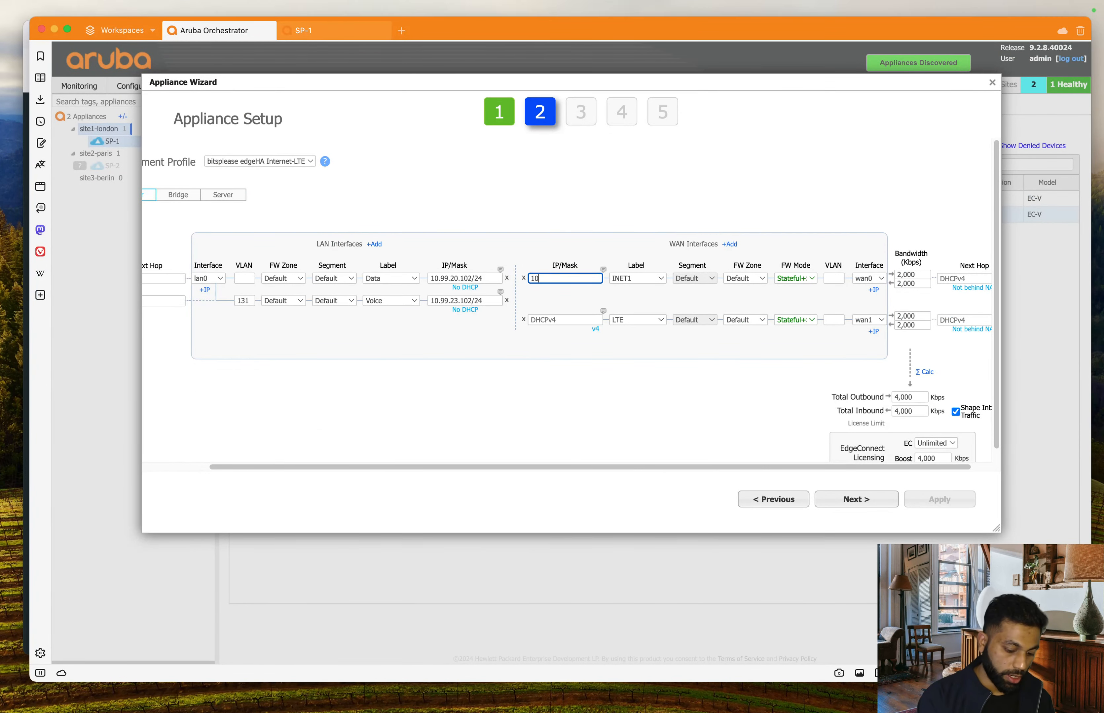
type(".99.105")
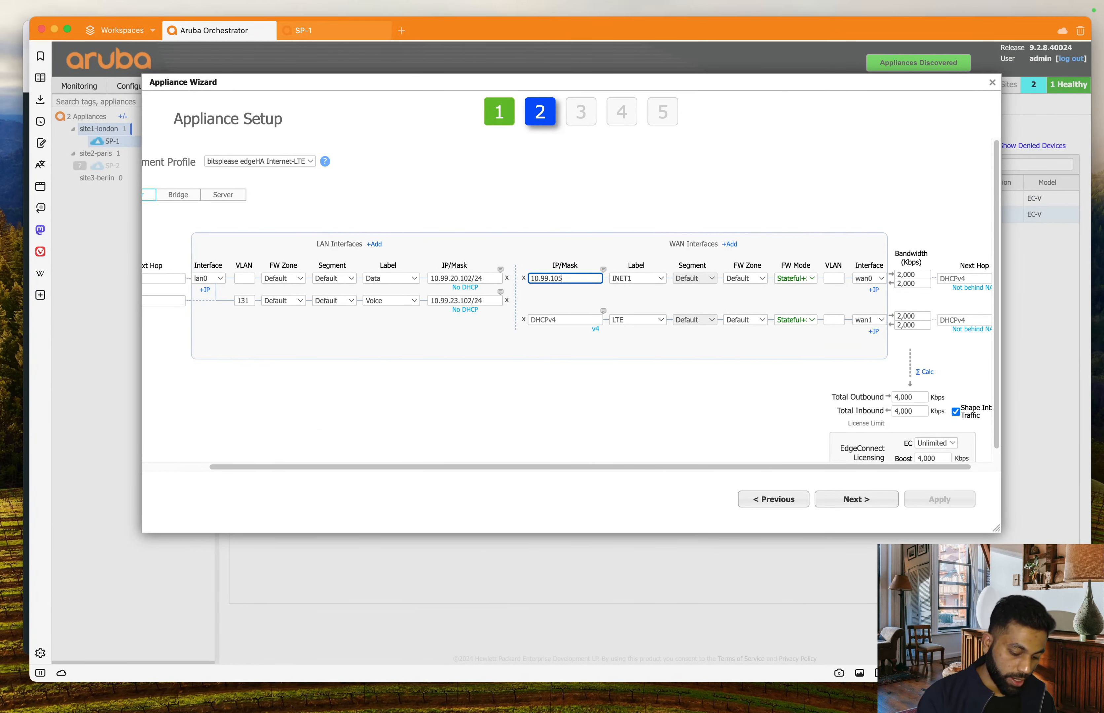
type(".1")
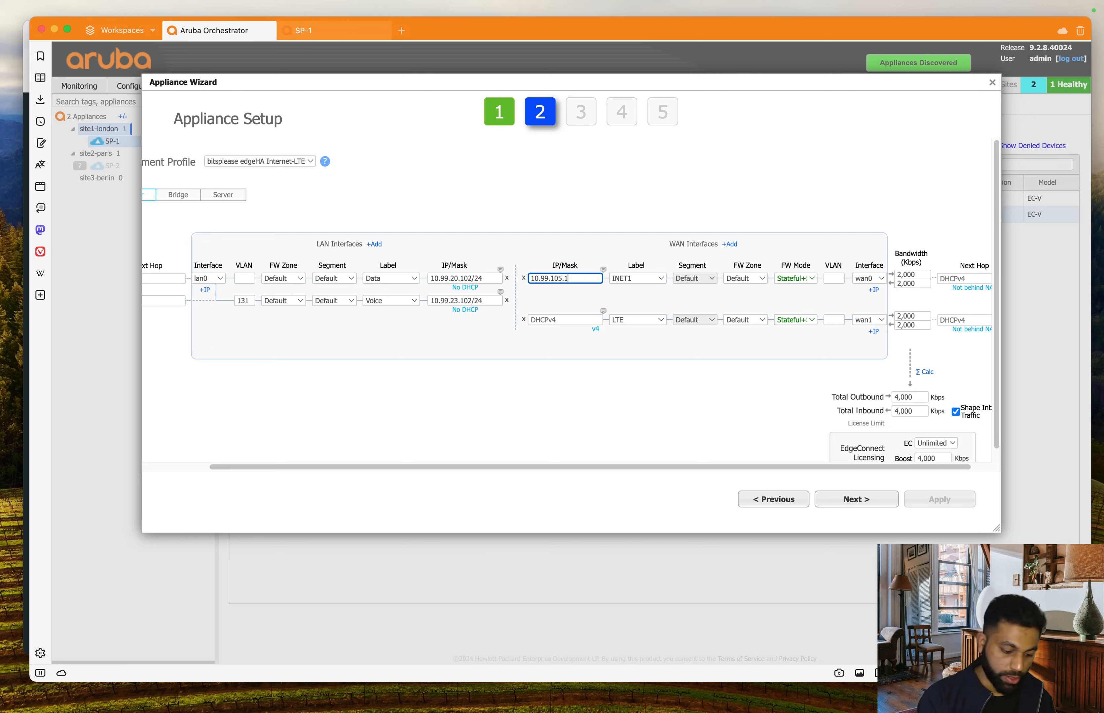
type("00/2")
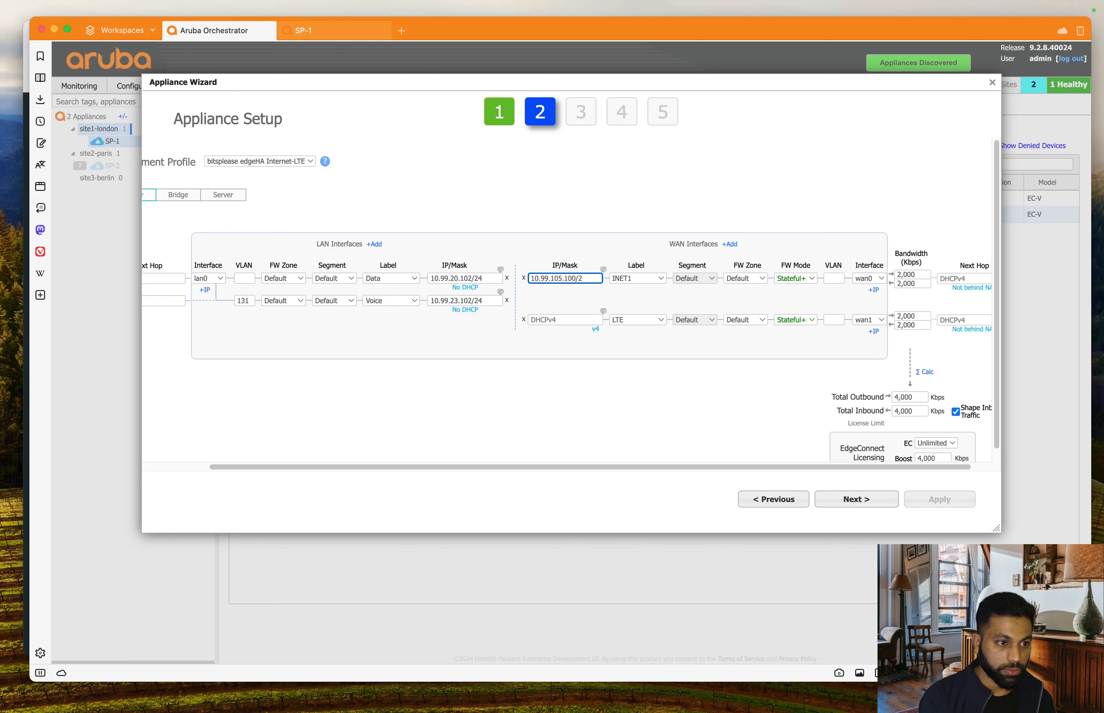
type("54")
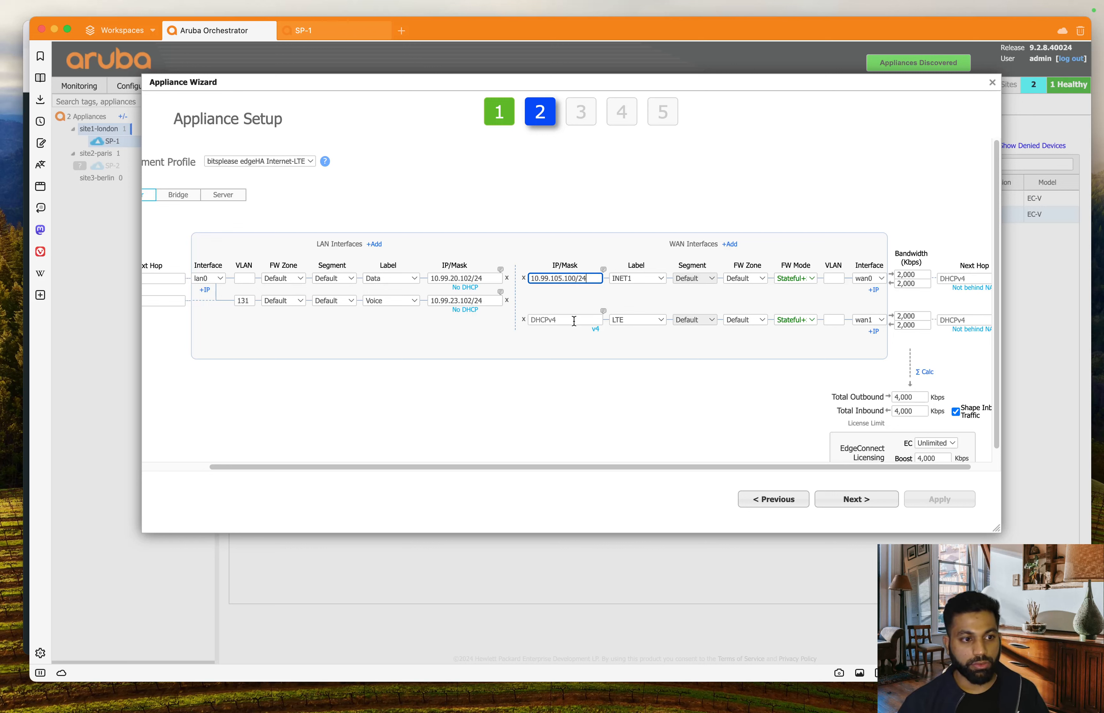
Step: Reuse the network part of the INET1 address to set its next hop to 10.99.105.1
left_click(573, 321)
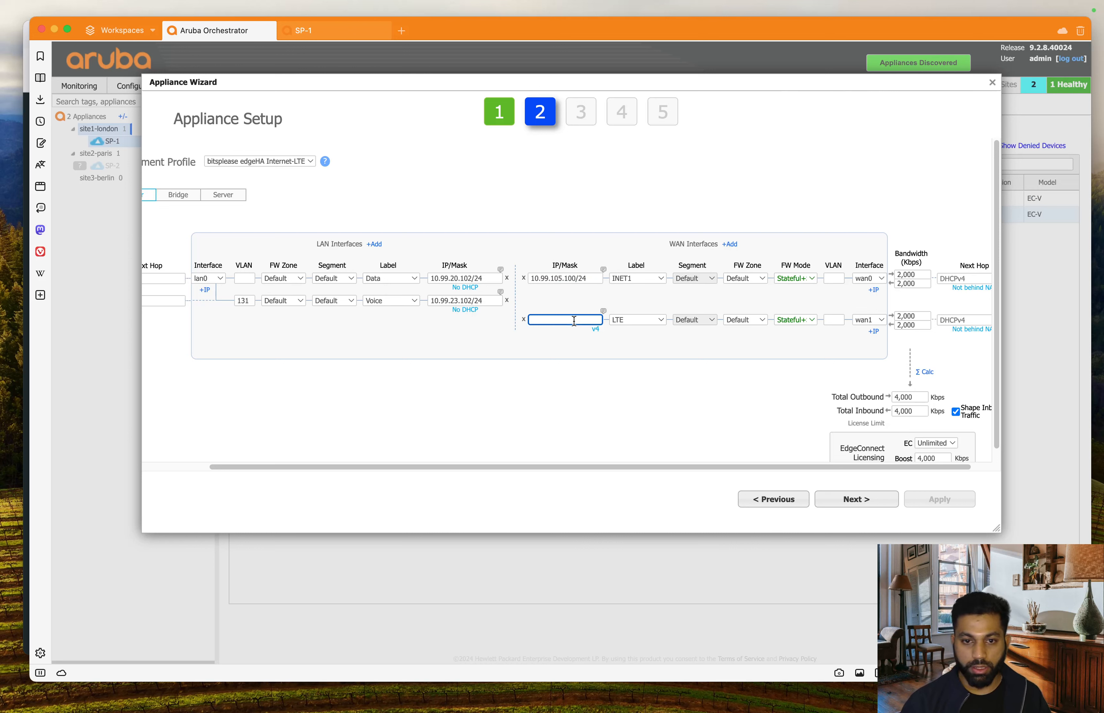
left_click_drag(567, 279, 519, 281)
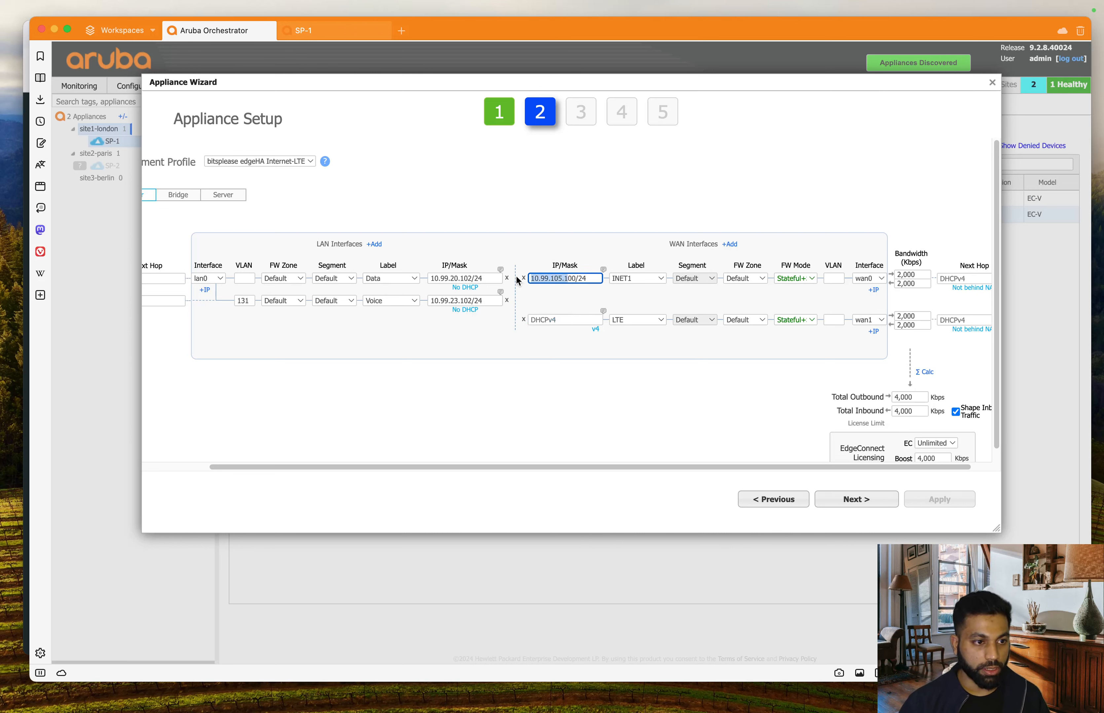
left_click(958, 279)
key("cmd+v")
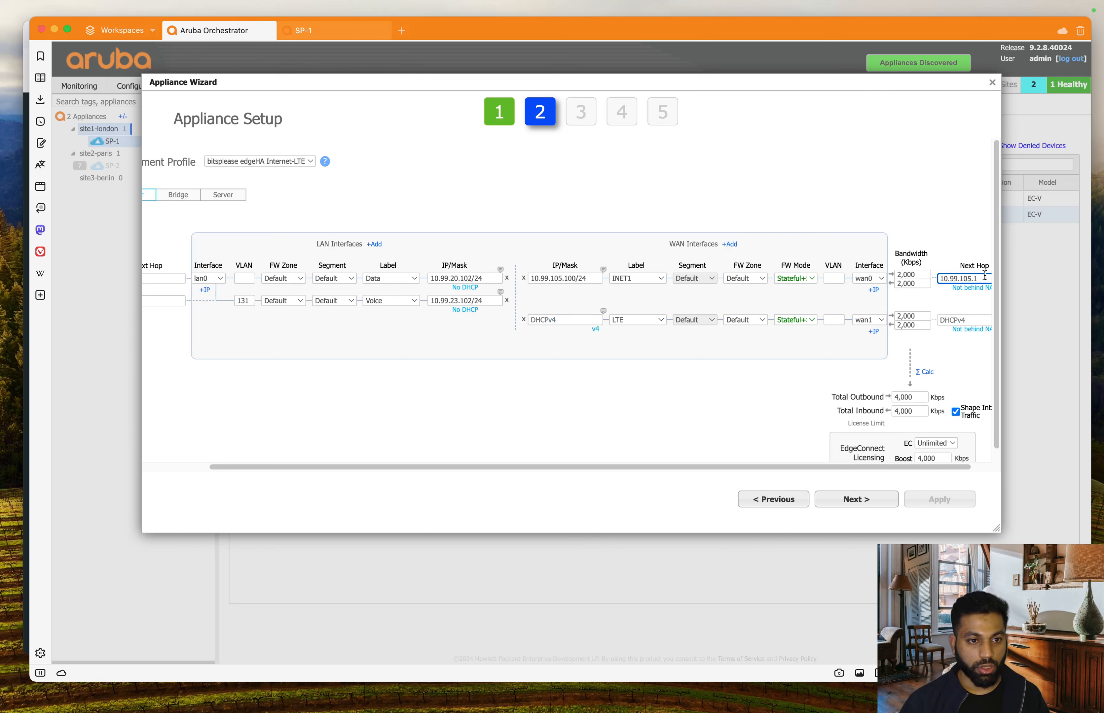
left_click(684, 393)
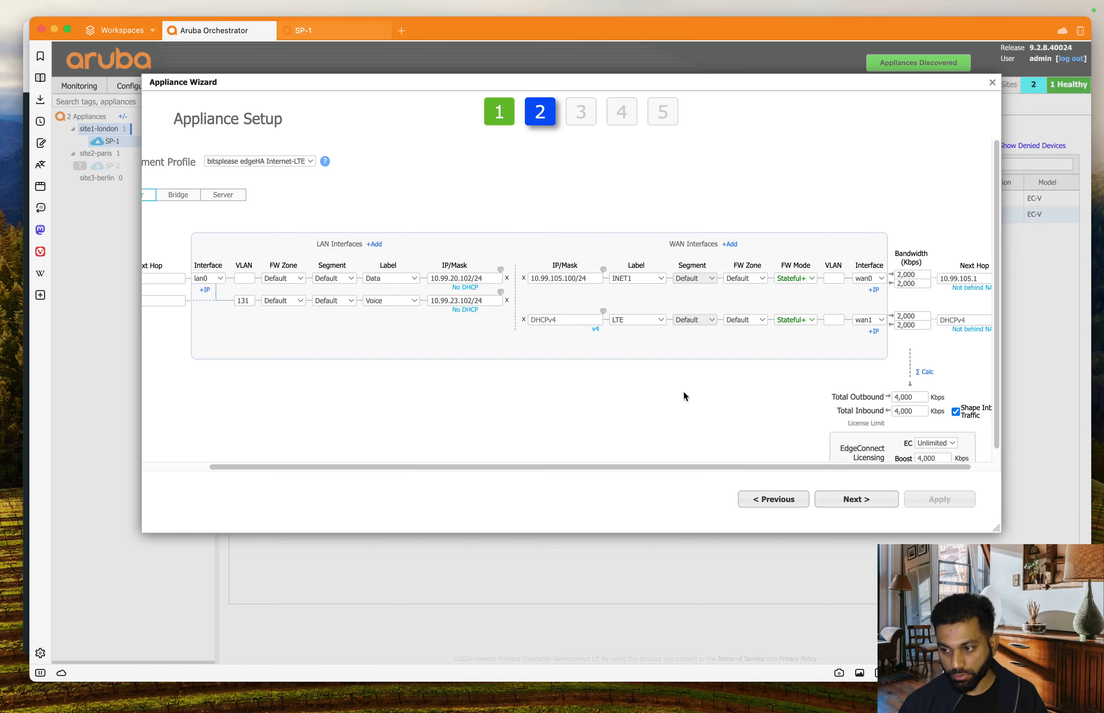
Step: Check SP-3's 4G link in the EVE topology, copy the INET1 address to the LTE interface and change it to 10.99.106.100/24
key("ctrl+Up")
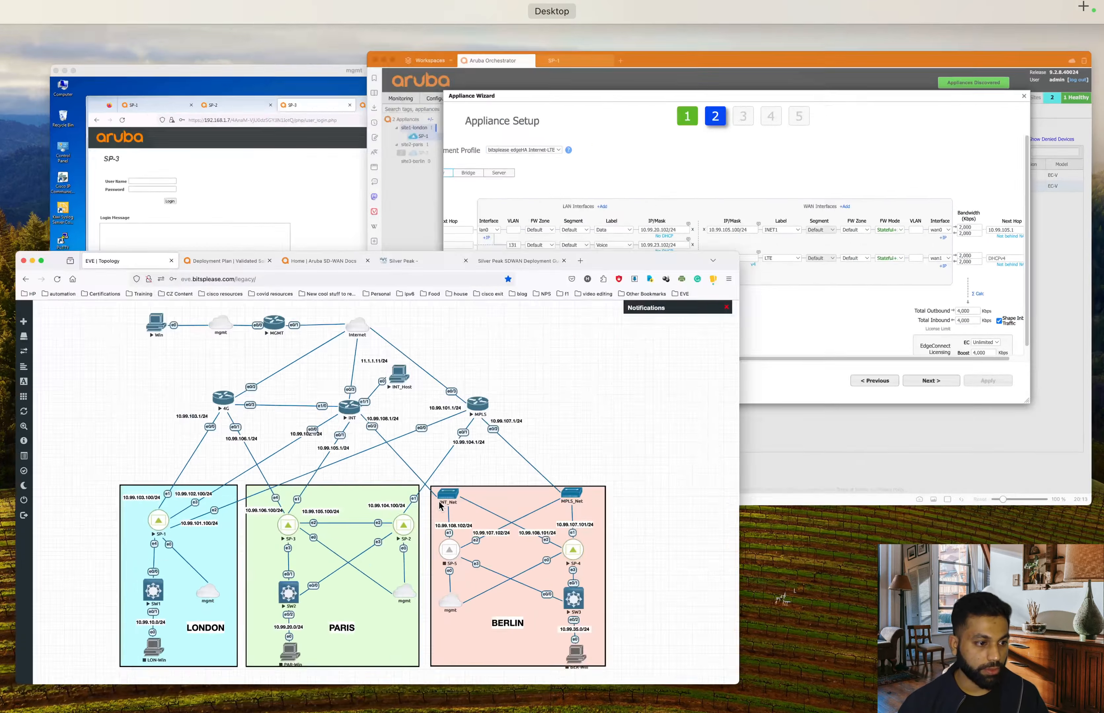
left_click(440, 506)
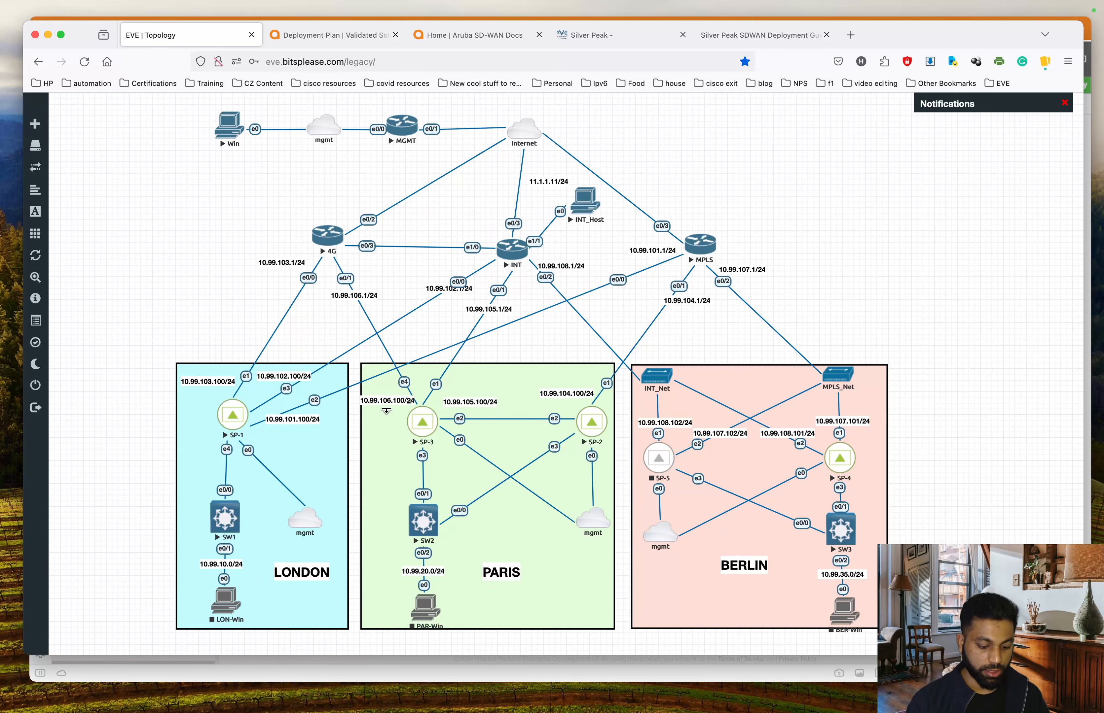
key("ctrl+Up")
left_click(596, 281)
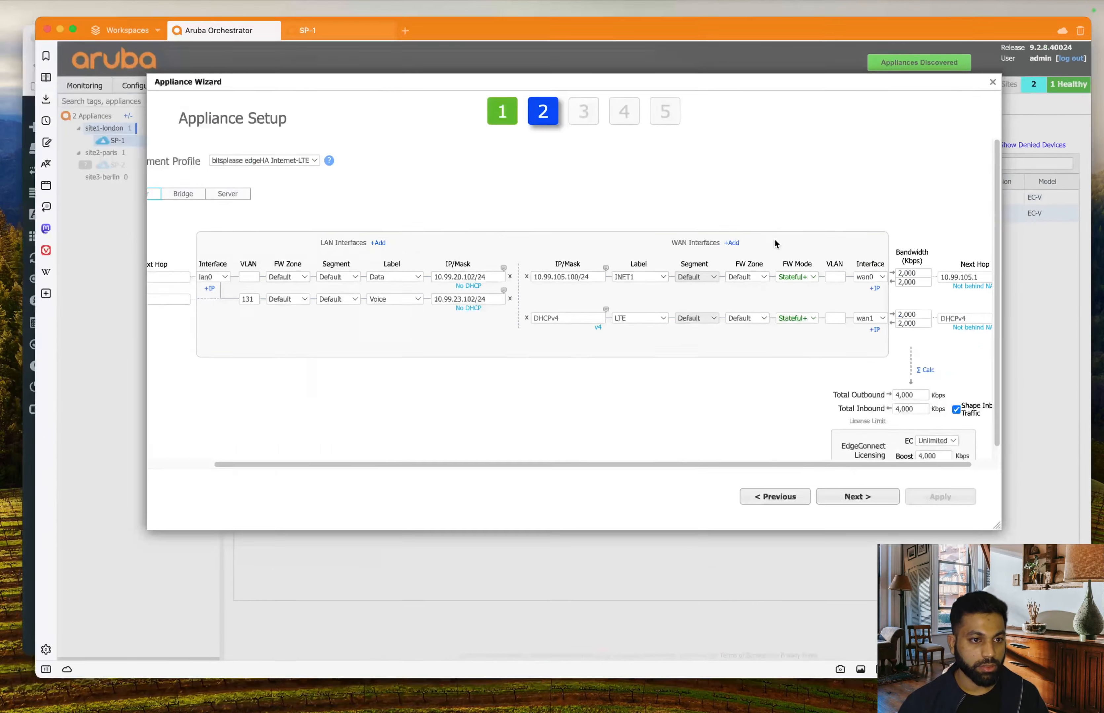
left_click_drag(594, 280, 506, 280)
key("super+c")
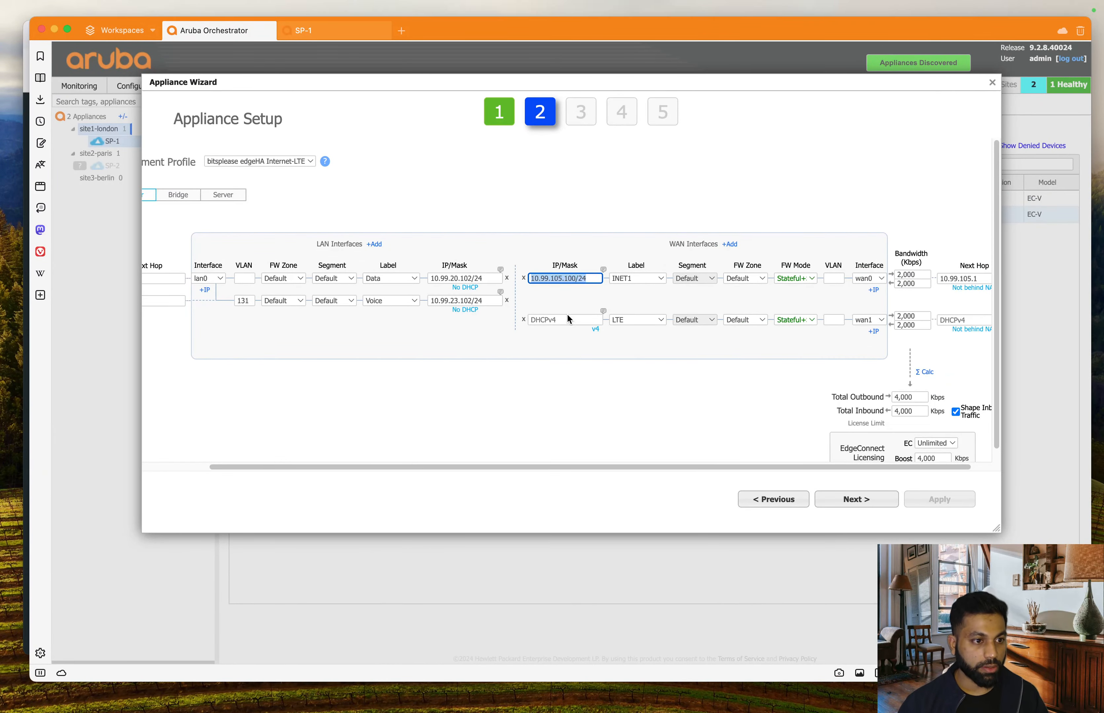
left_click(560, 320)
key("super+v")
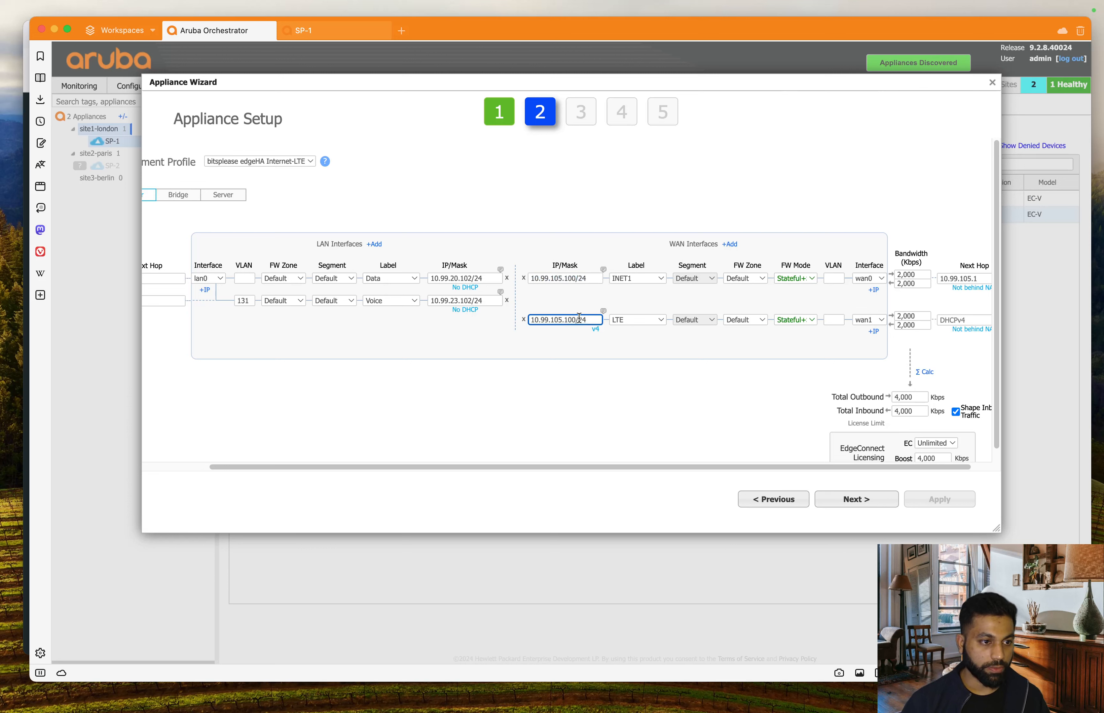
key("Left")
key("Left")
key("Left")
key("Left")
key("Left")
key("Left")
key("Left")
key("BackSpace")
type("6")
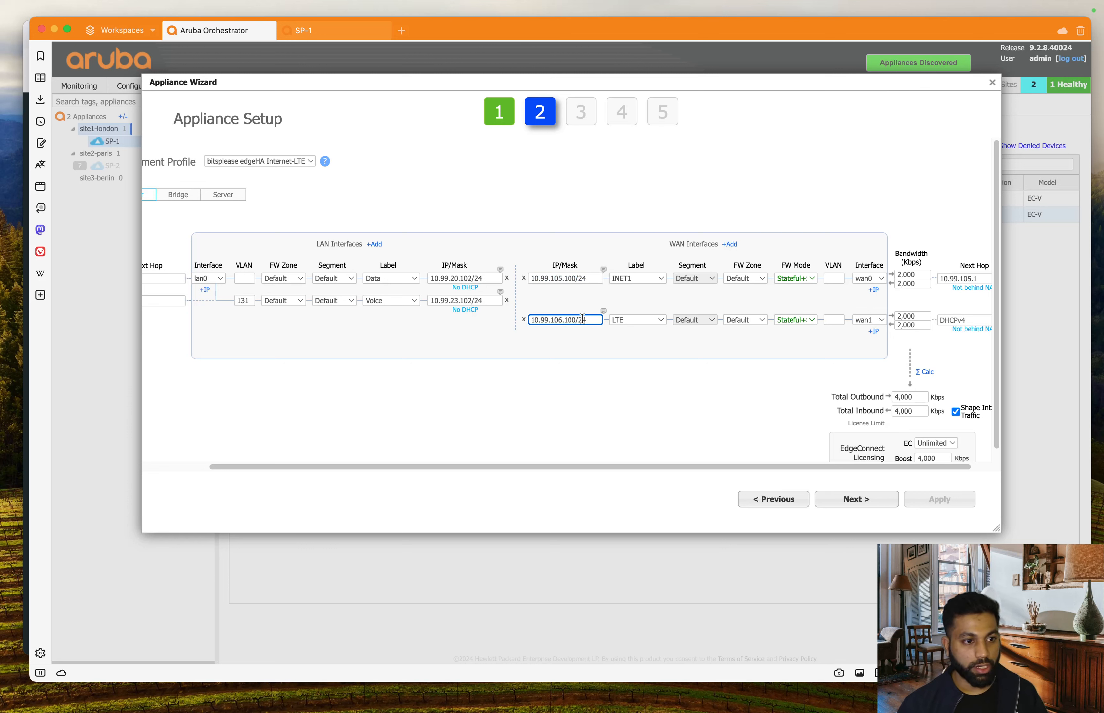
Step: Reuse the network part of the LTE address to set its next hop to 10.99.106.1
left_click_drag(568, 319, 497, 318)
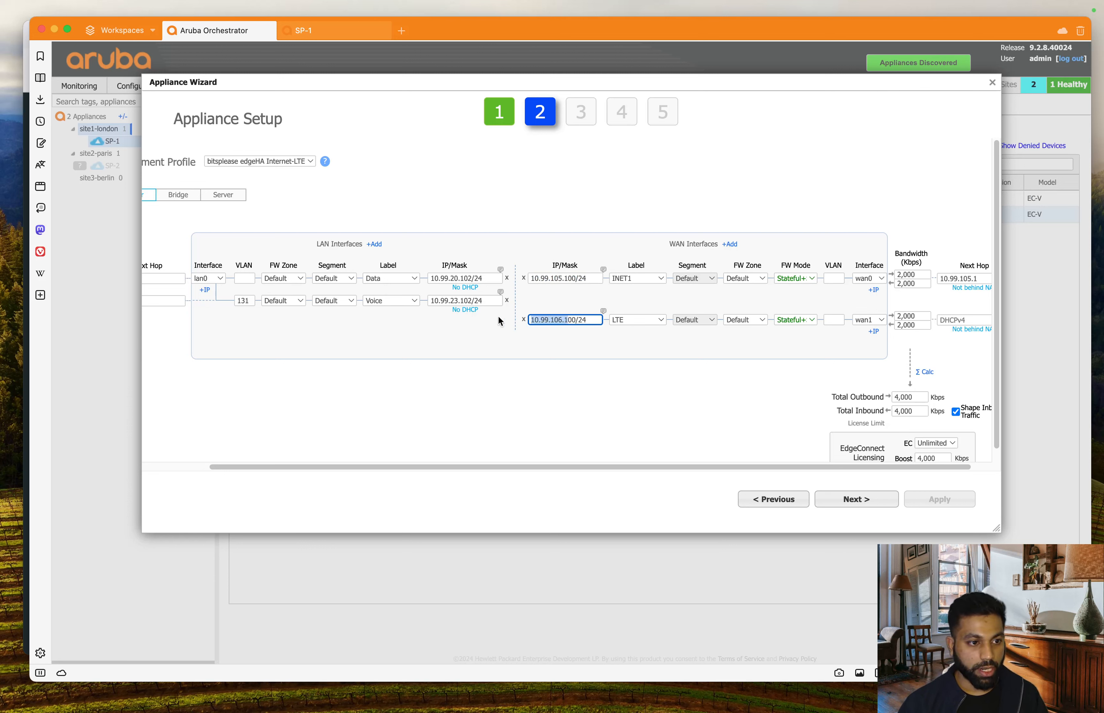
left_click(959, 316)
key("super+v")
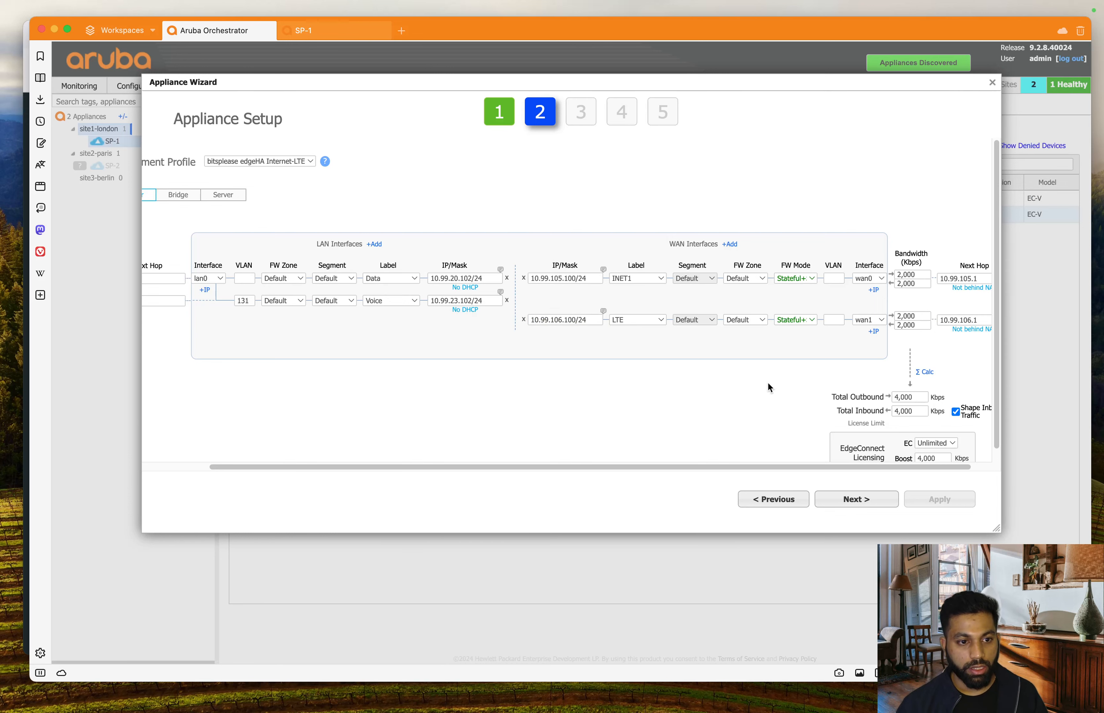
Step: Continue past the loopback interfaces without adding any and enable automatic advertising of local LAN subnets for SP-3
scroll(767, 385, "down", 1)
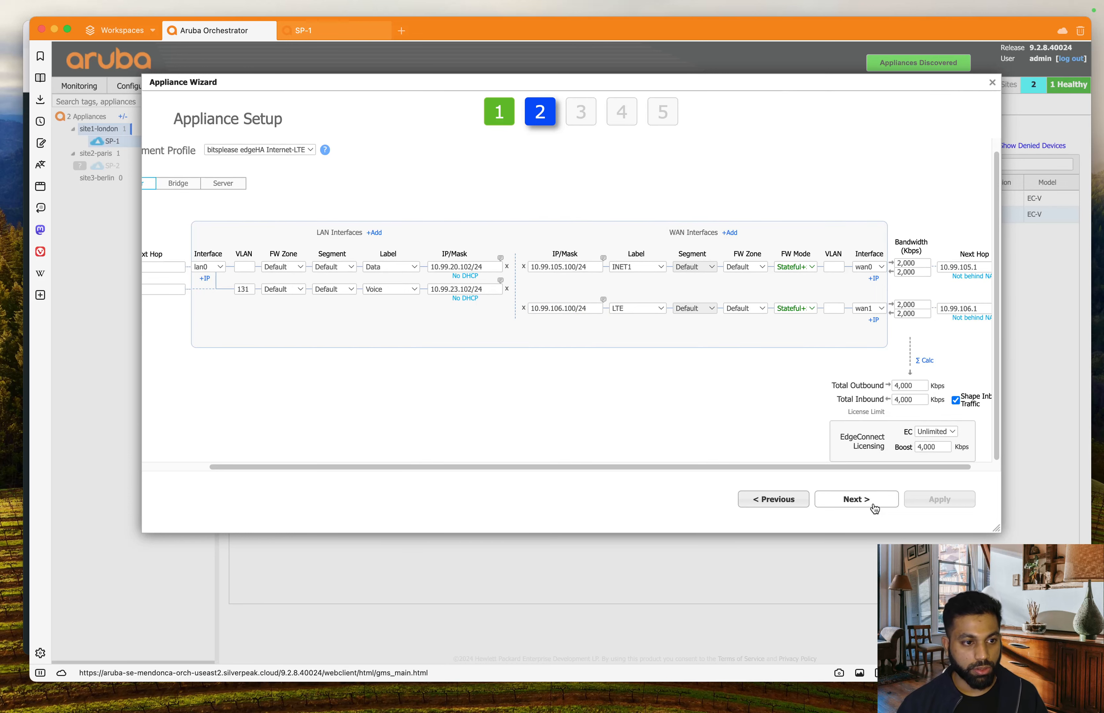
left_click(856, 499)
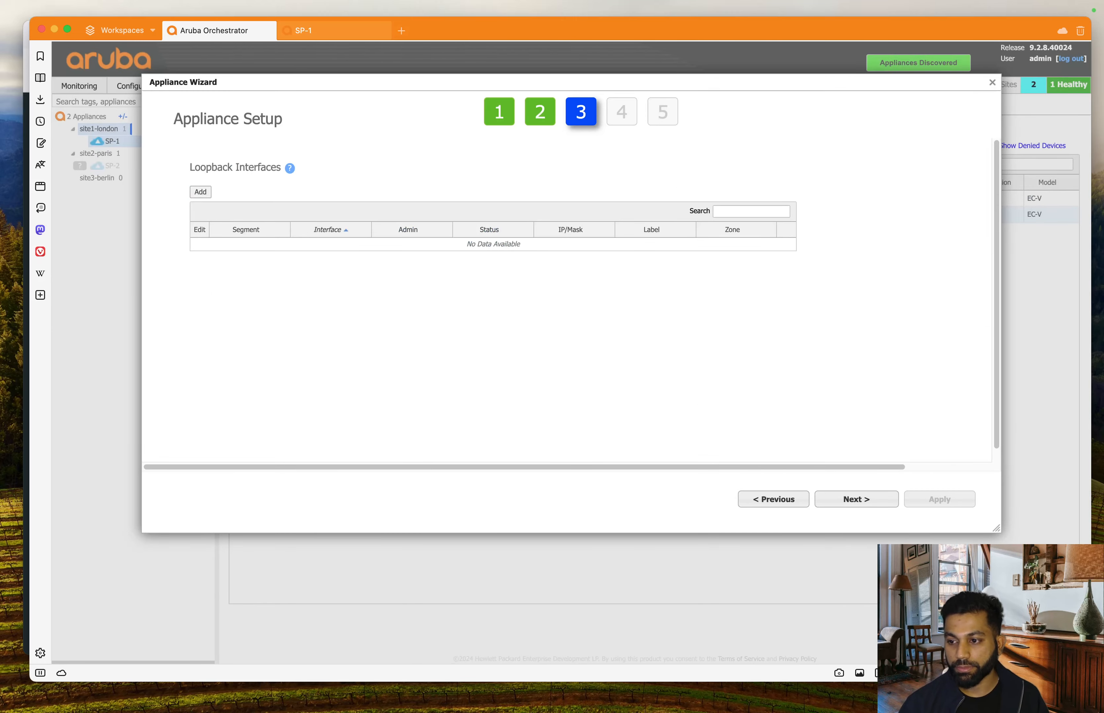
left_click(853, 499)
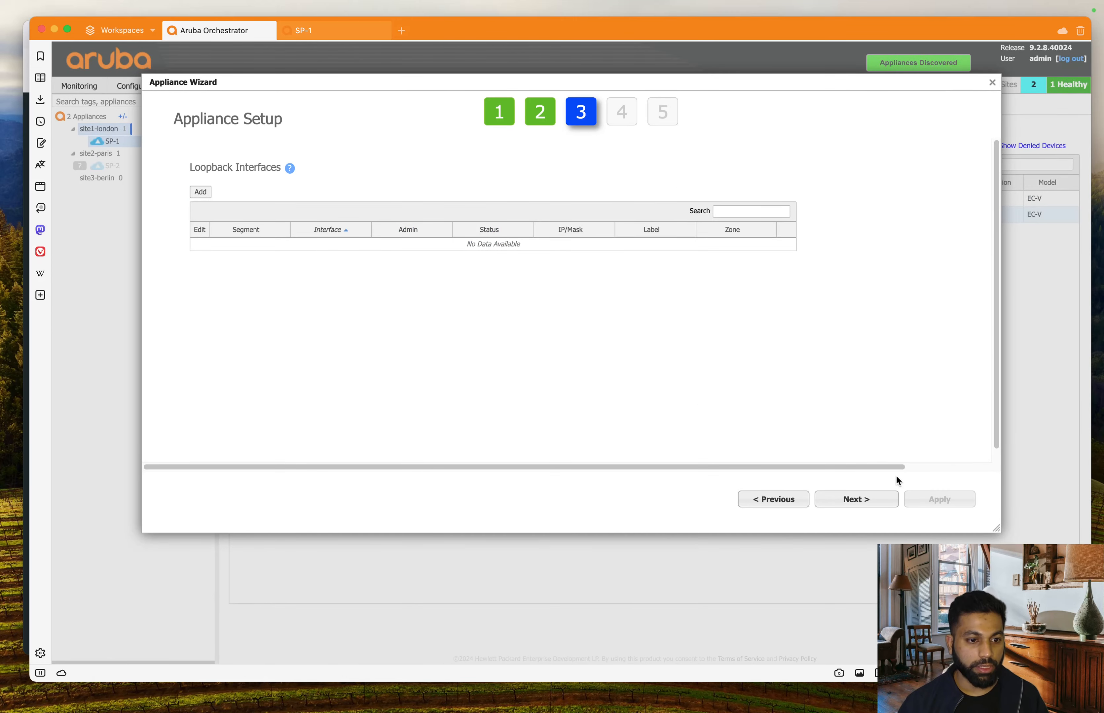
left_click(221, 227)
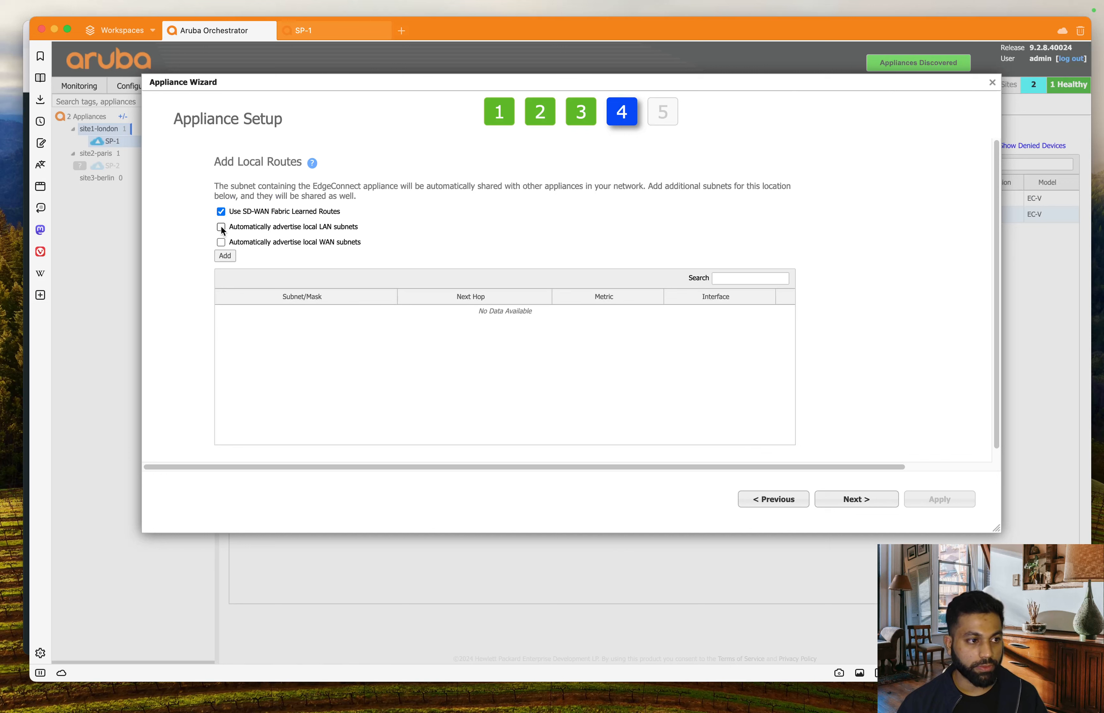
Step: Keep all four business intent overlays and the Default Template Group, apply SP-3's configuration and close the wizard
left_click(865, 501)
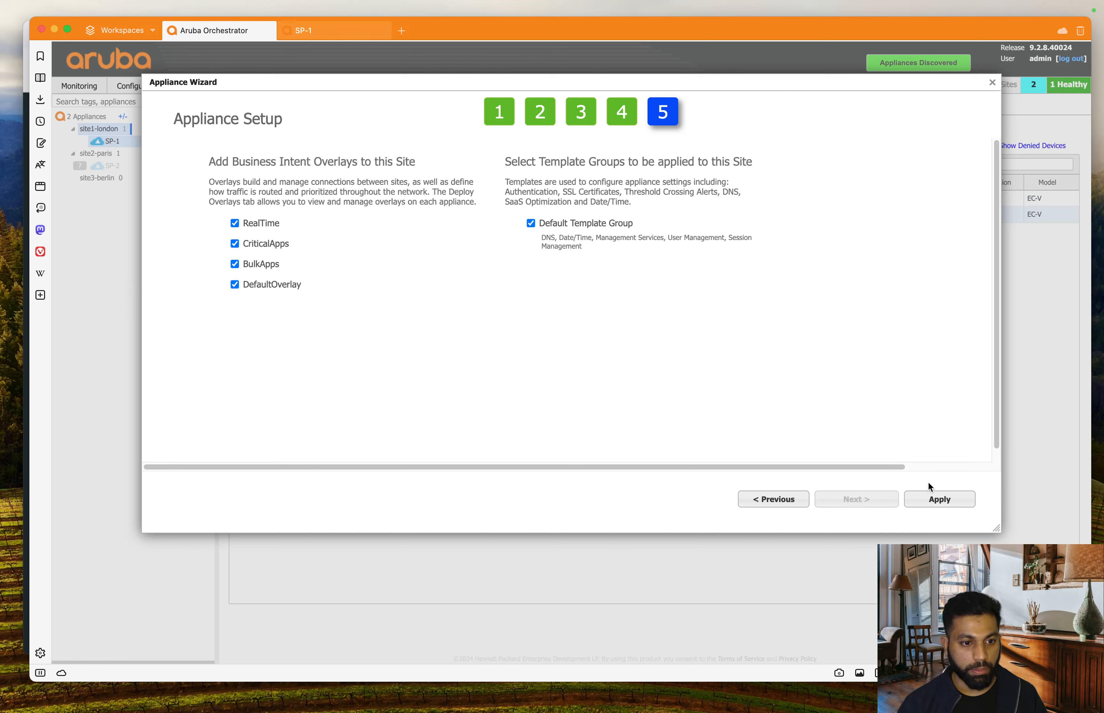
left_click(932, 497)
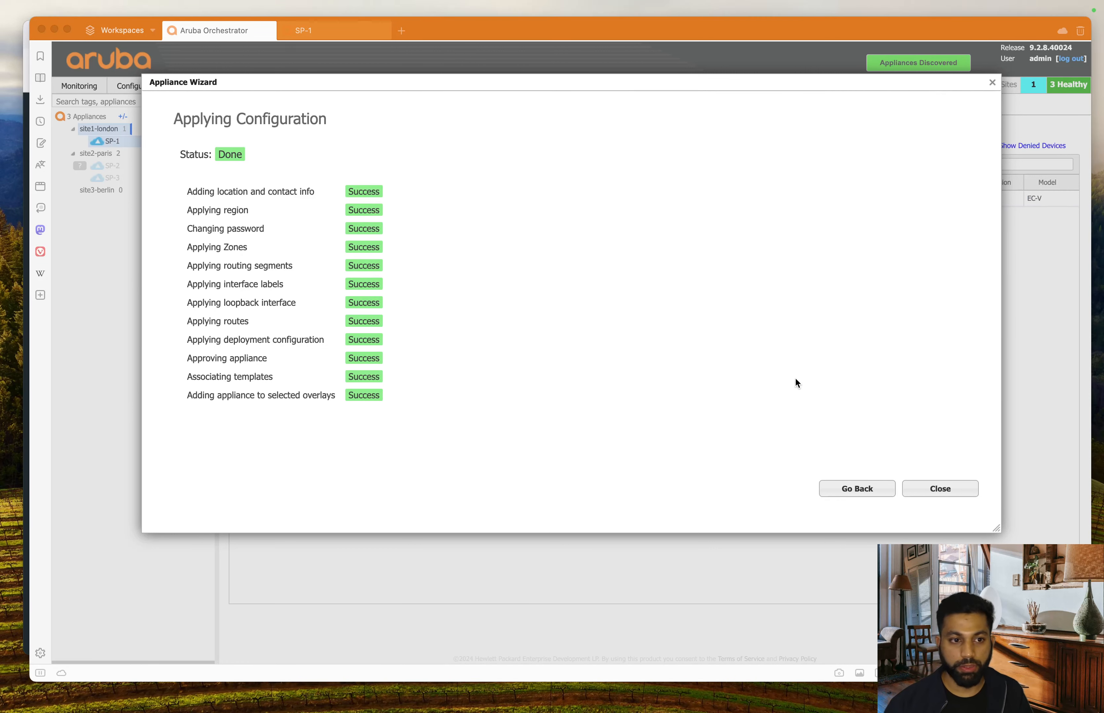
left_click(946, 490)
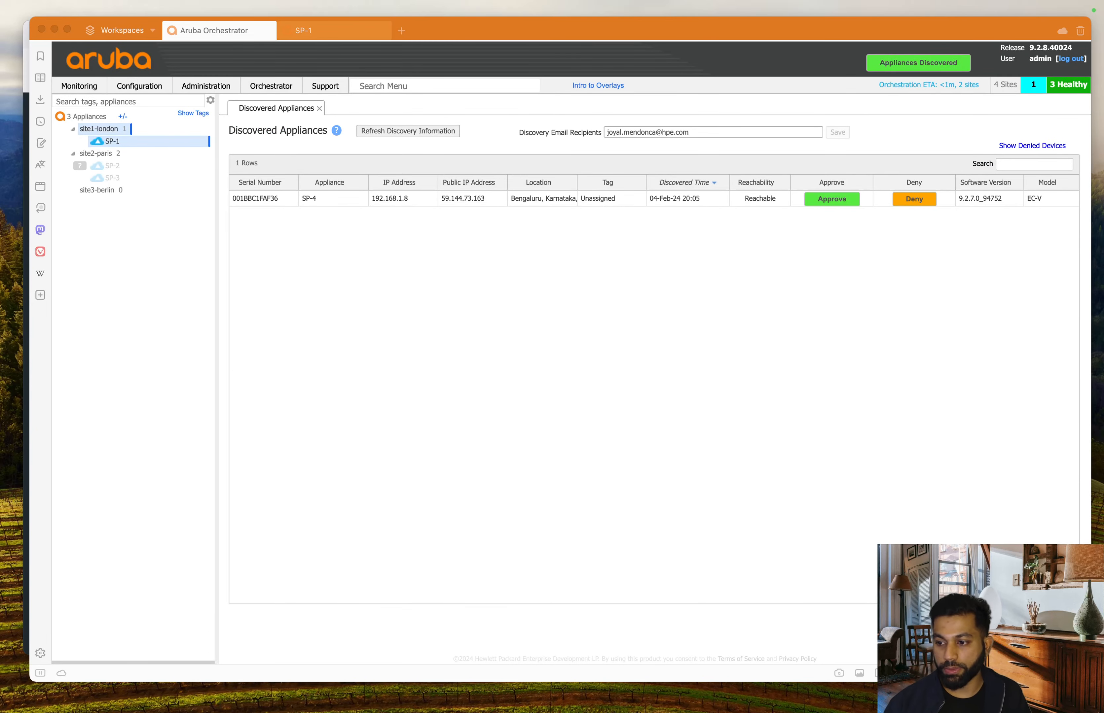
left_click(476, 330)
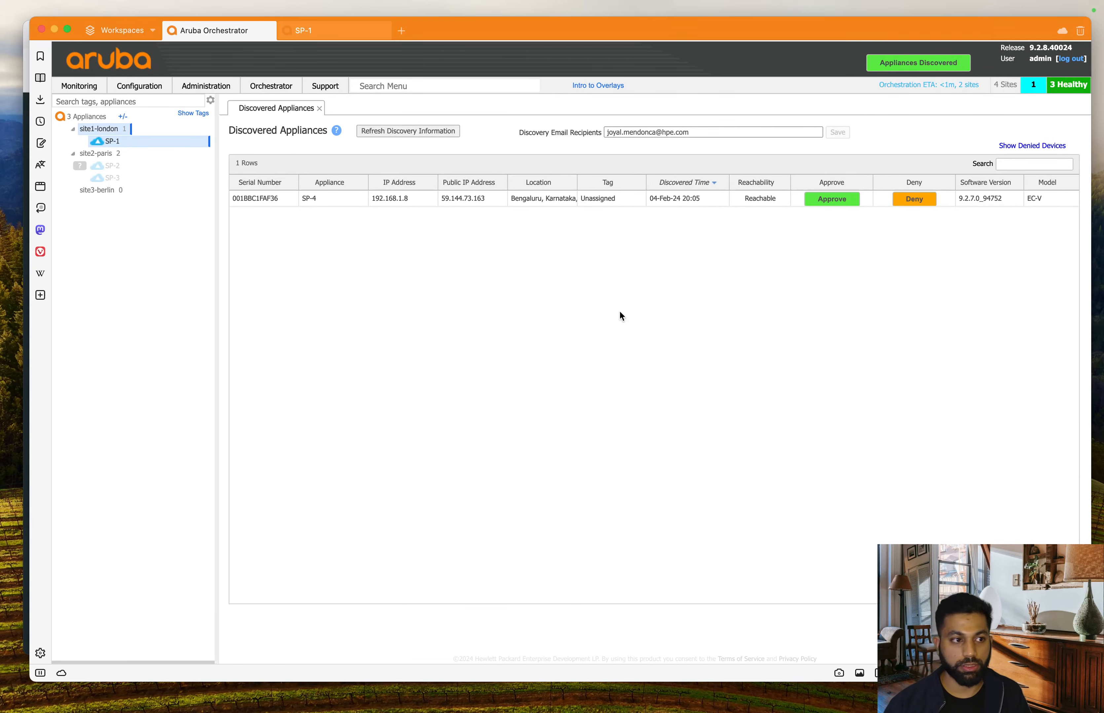
Step: Start approving the discovered appliance SP-4 and skip its software upgrade to reach the appliance setup
left_click(828, 204)
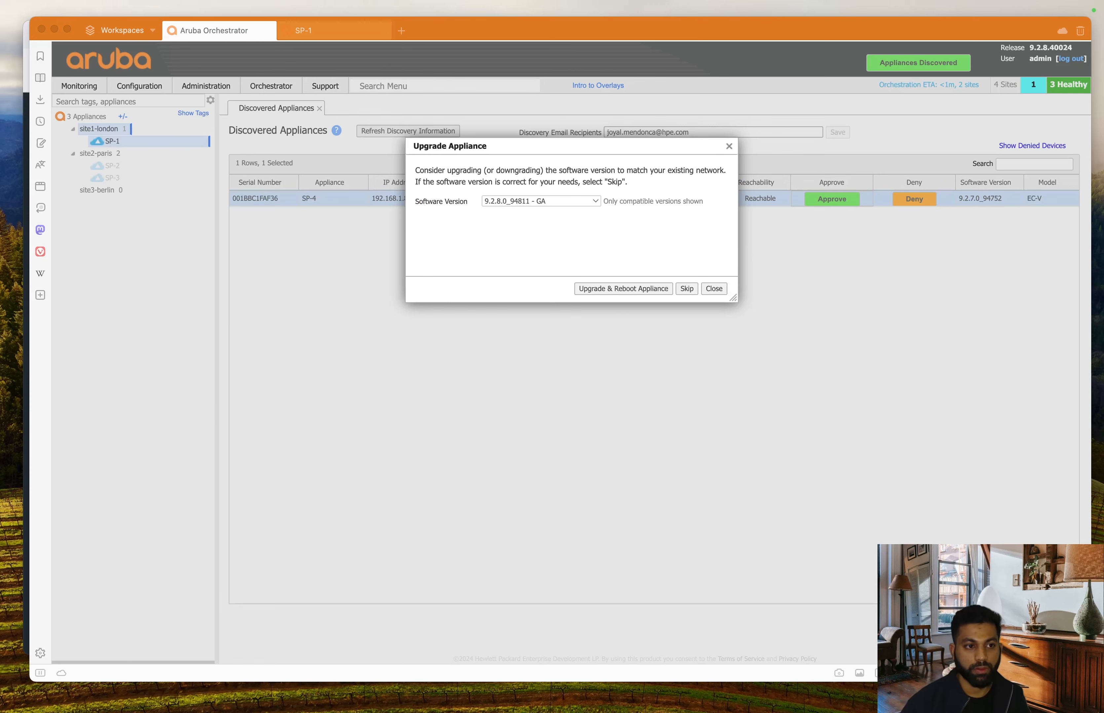
left_click(504, 232)
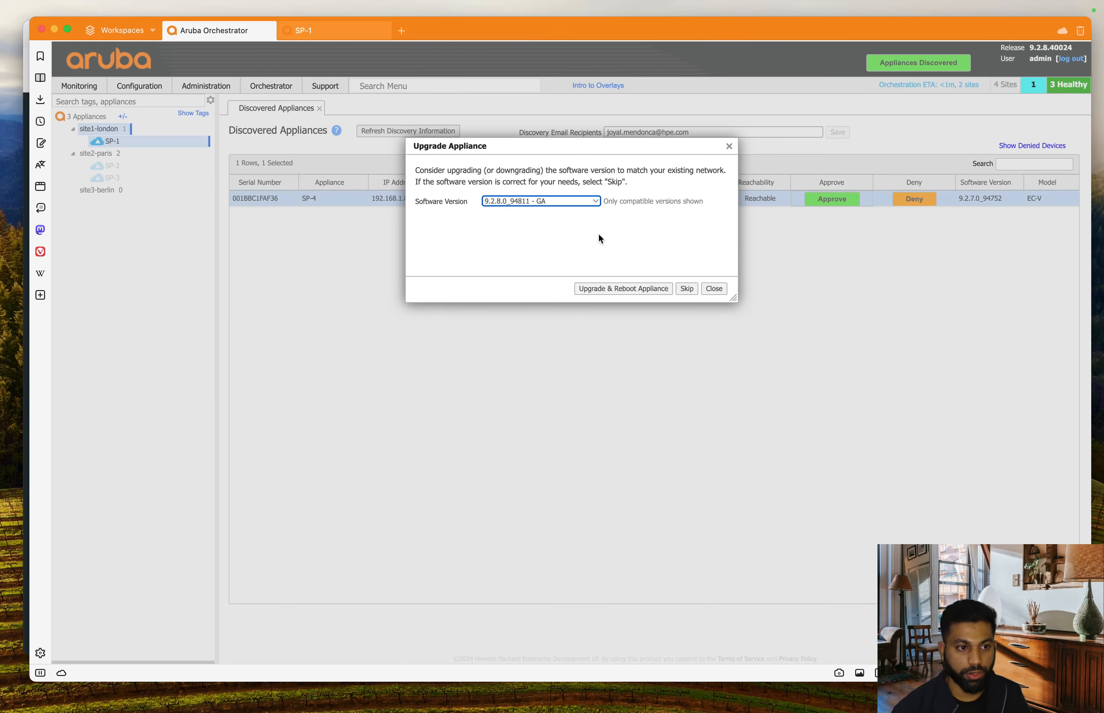
left_click(687, 289)
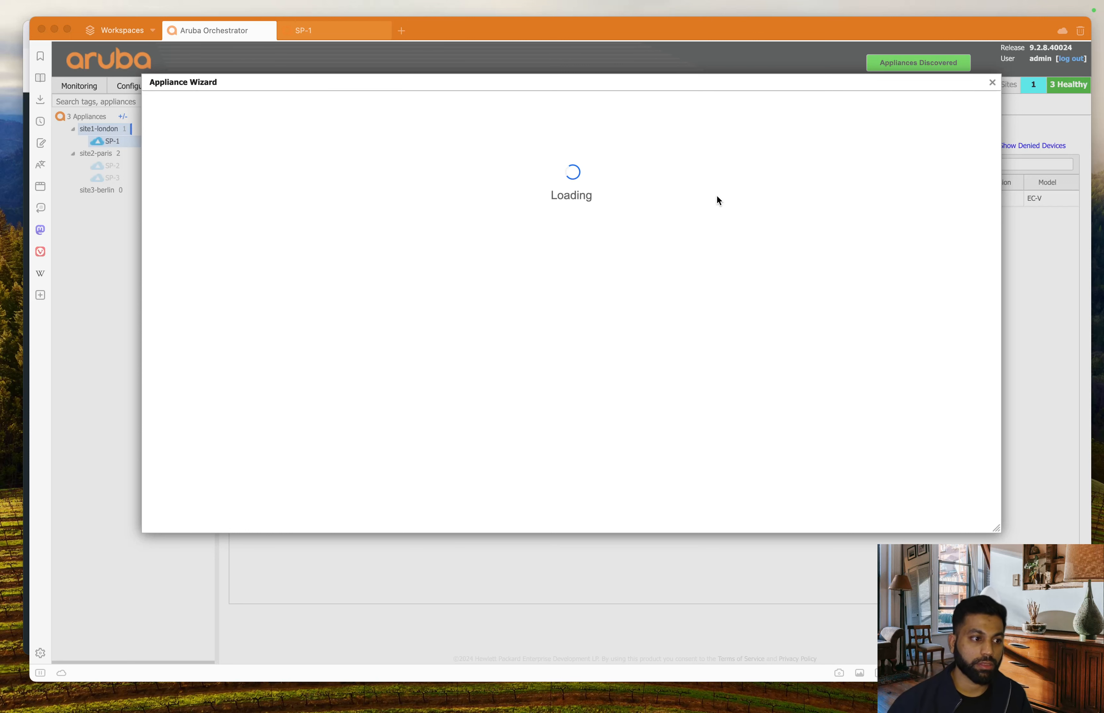
left_click(719, 332)
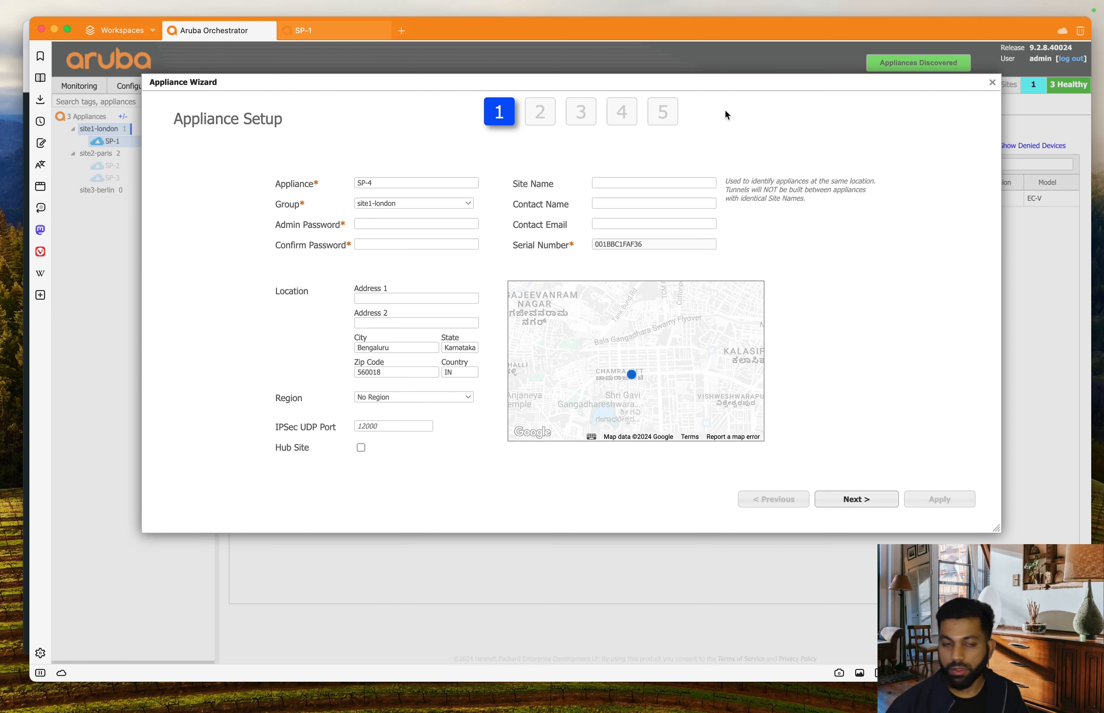
Step: Assign SP-4 to the site3-berlin group and enter and confirm its admin password
left_click(406, 202)
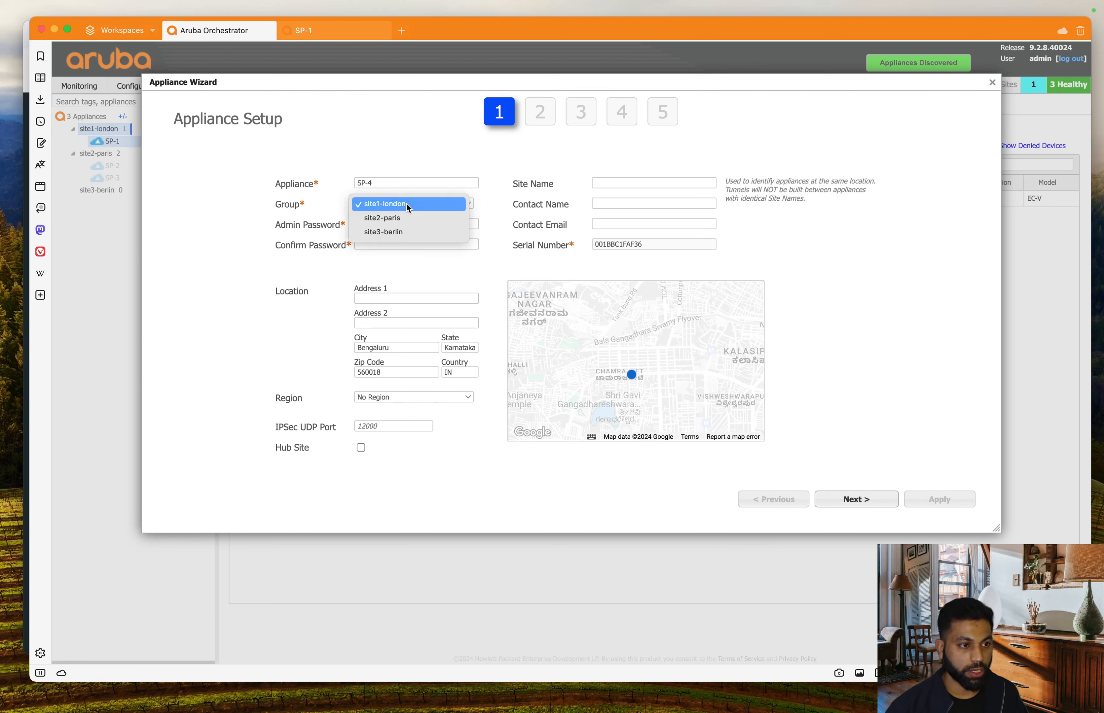
left_click(359, 269)
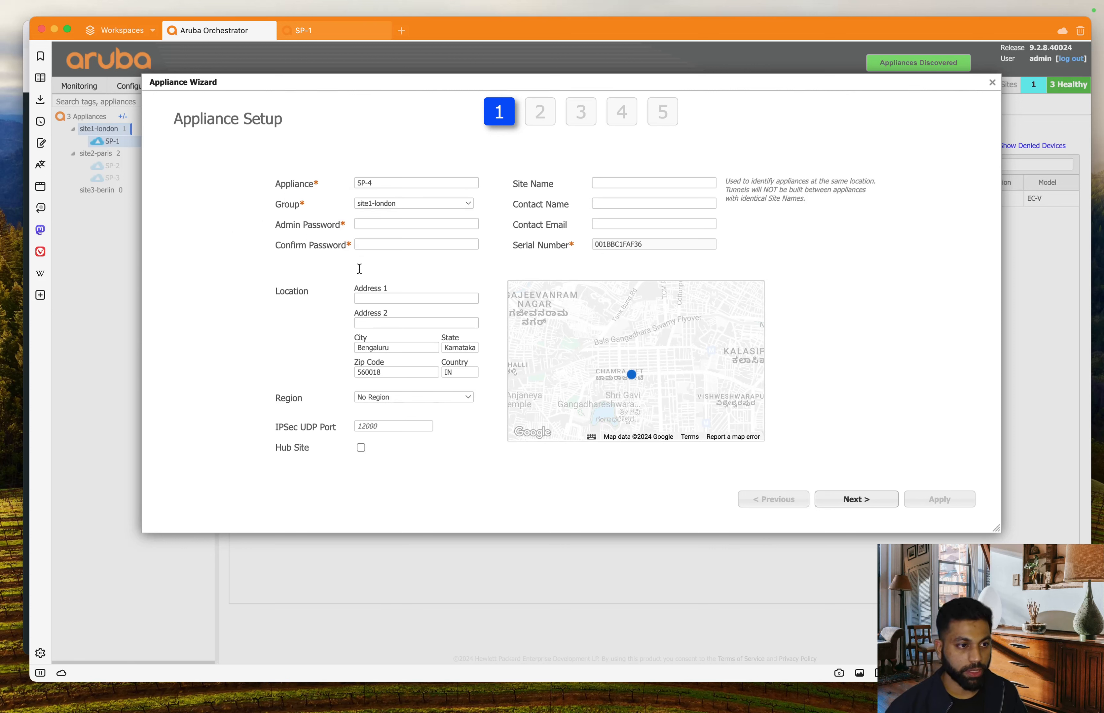
left_click(384, 224)
type("••••")
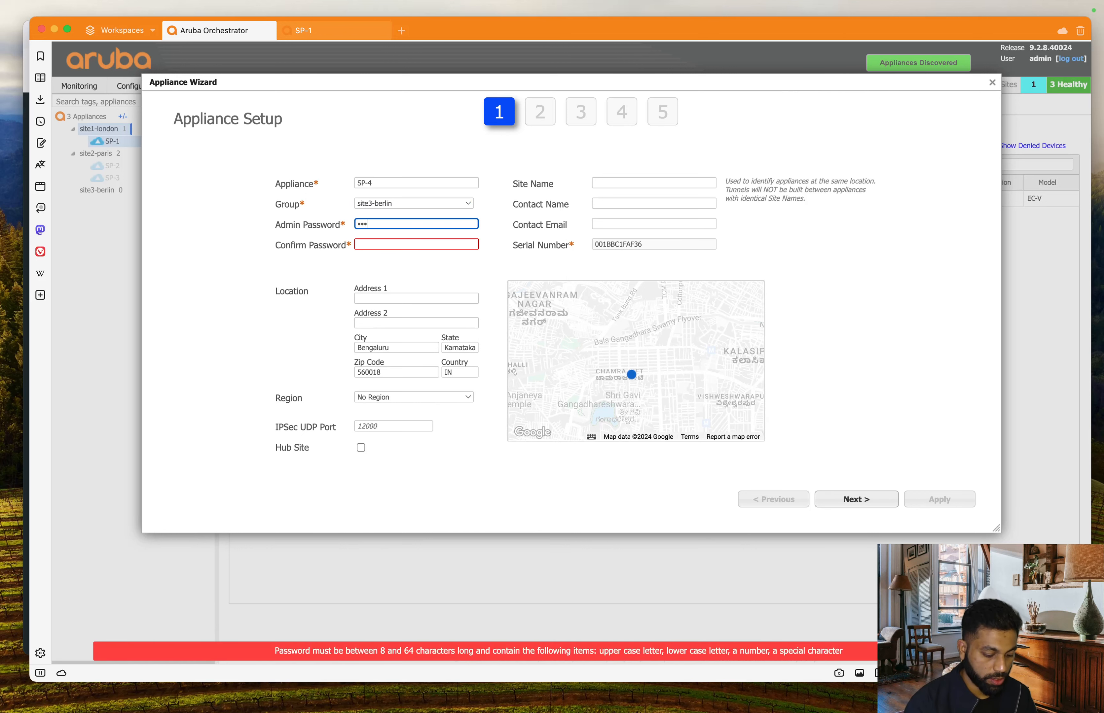
type("•••••")
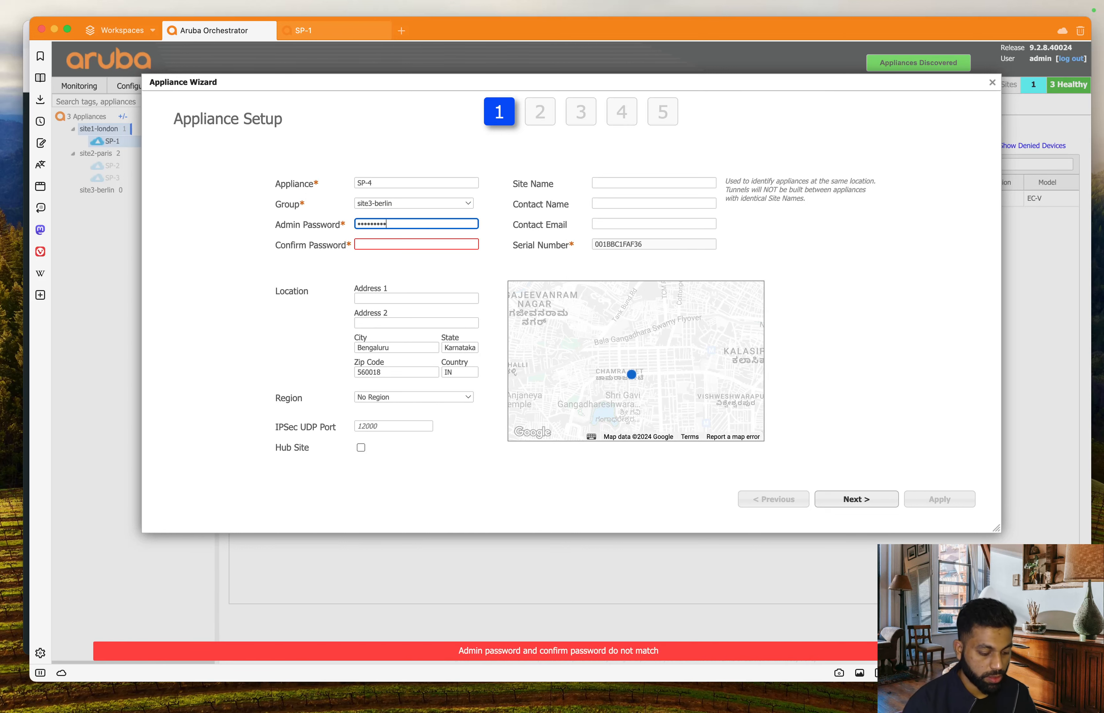
key("Tab")
type("•••••••••")
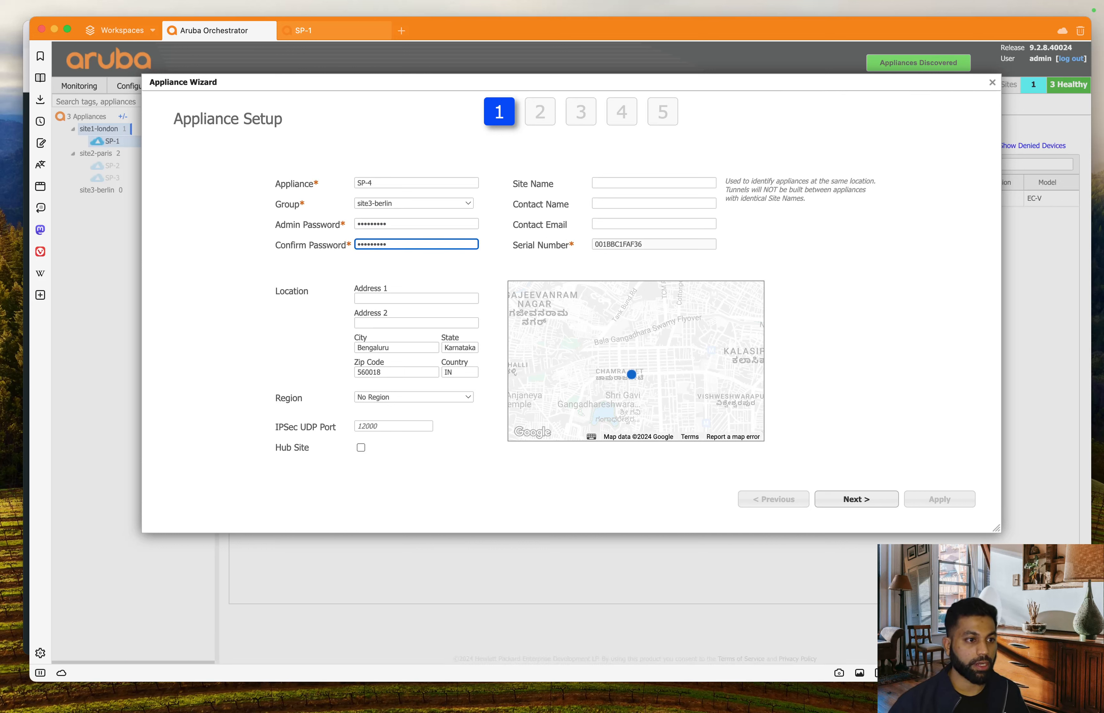
Step: Clear the prefilled city, state, zip code and country from SP-4's location details
left_click(378, 348)
key("super+a")
key("BackSpace")
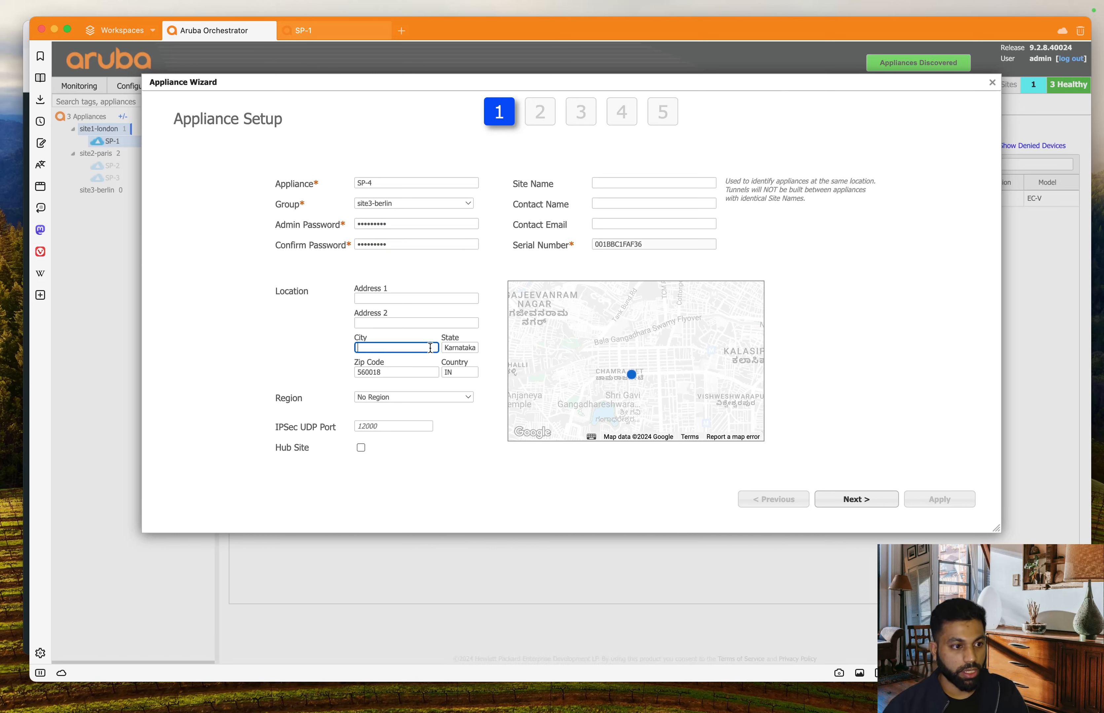
left_click(465, 345)
key("super+a")
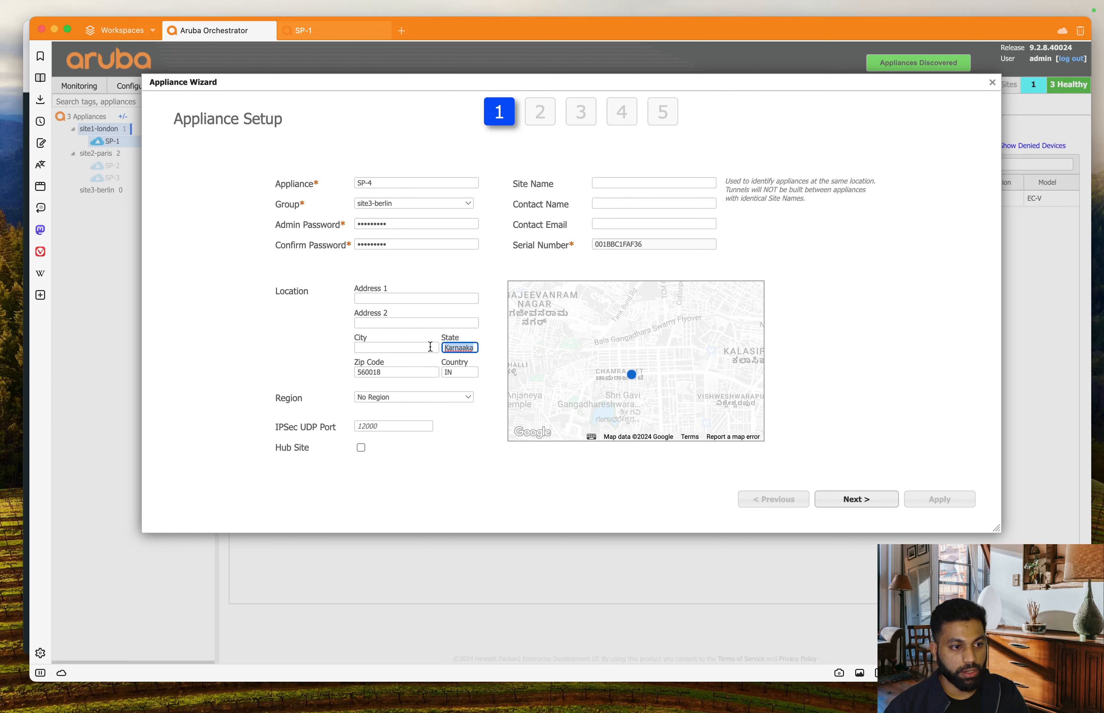
key("BackSpace")
left_click(386, 370)
key("super+a")
key("BackSpace")
left_click(461, 372)
key("super+a")
key("BackSpace")
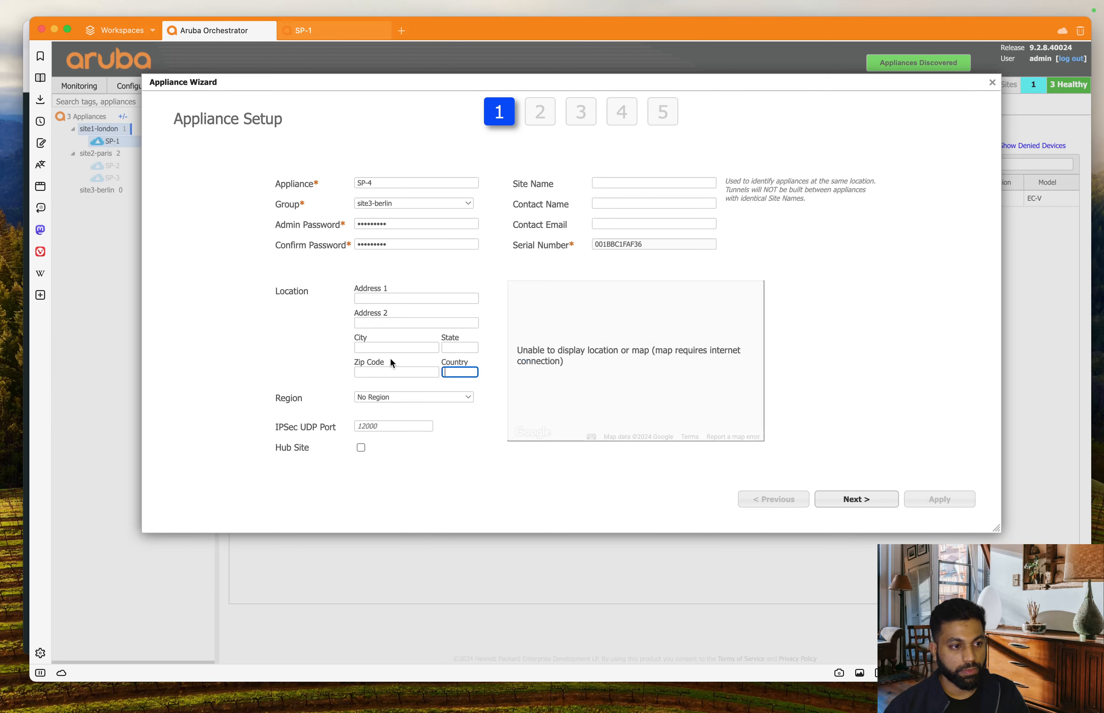
Step: Set SP-4's location to city berlin and country germany, and continue to the deployment settings
left_click(399, 348)
type("berlin")
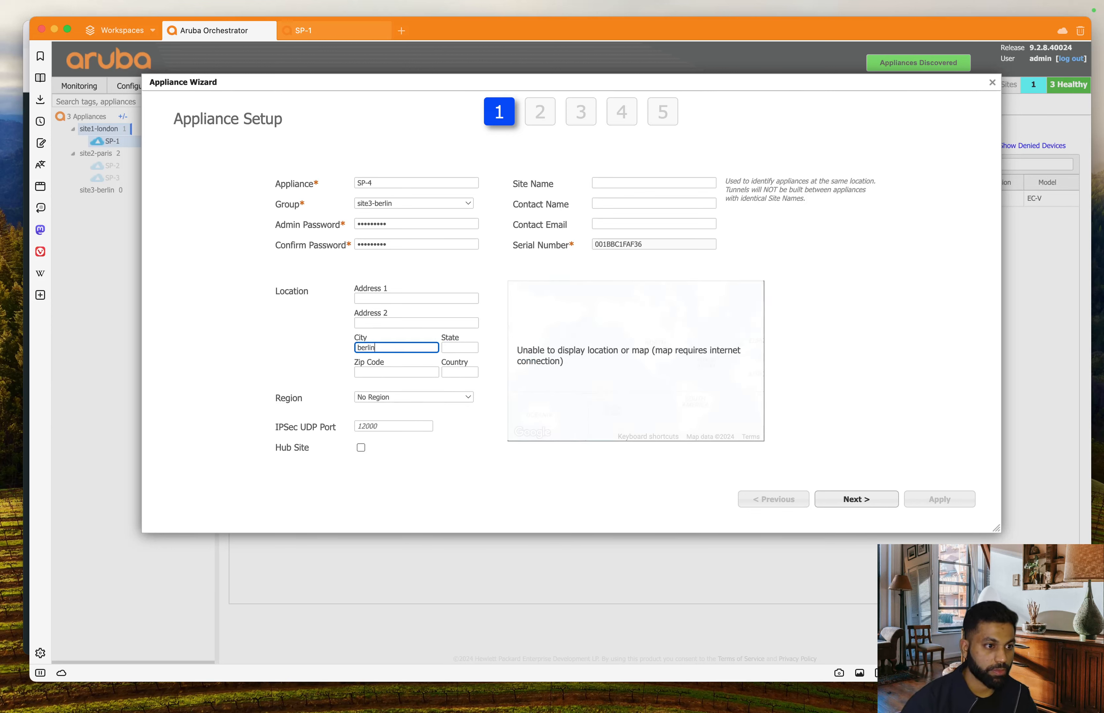
left_click(458, 372)
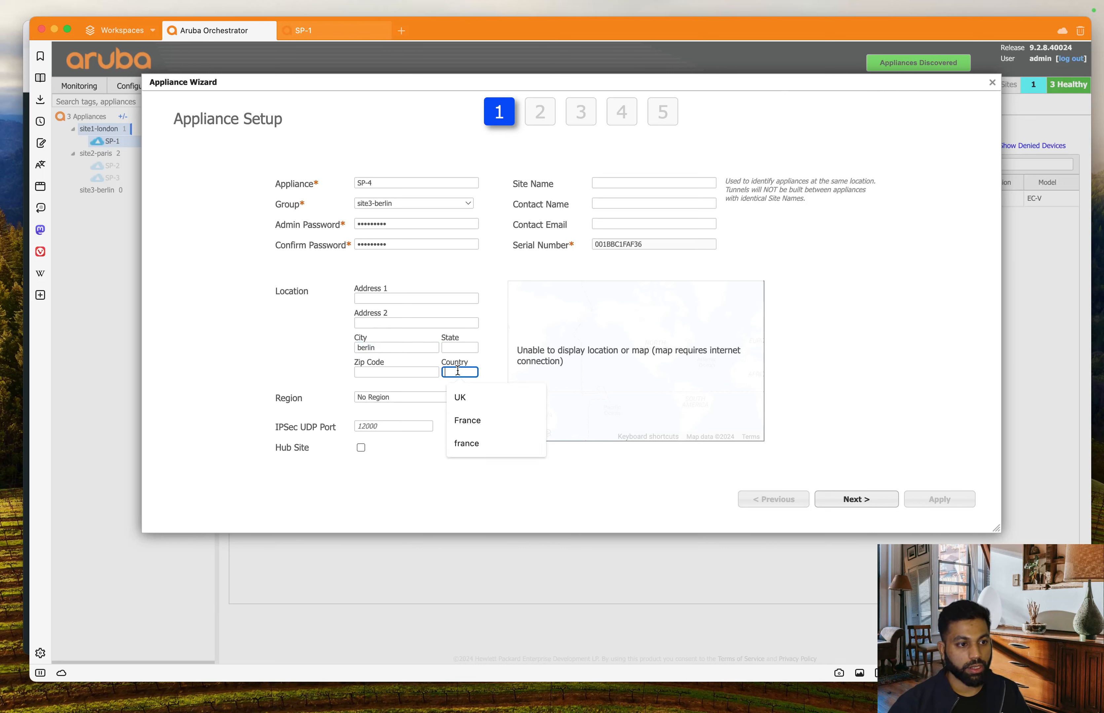
type("ge")
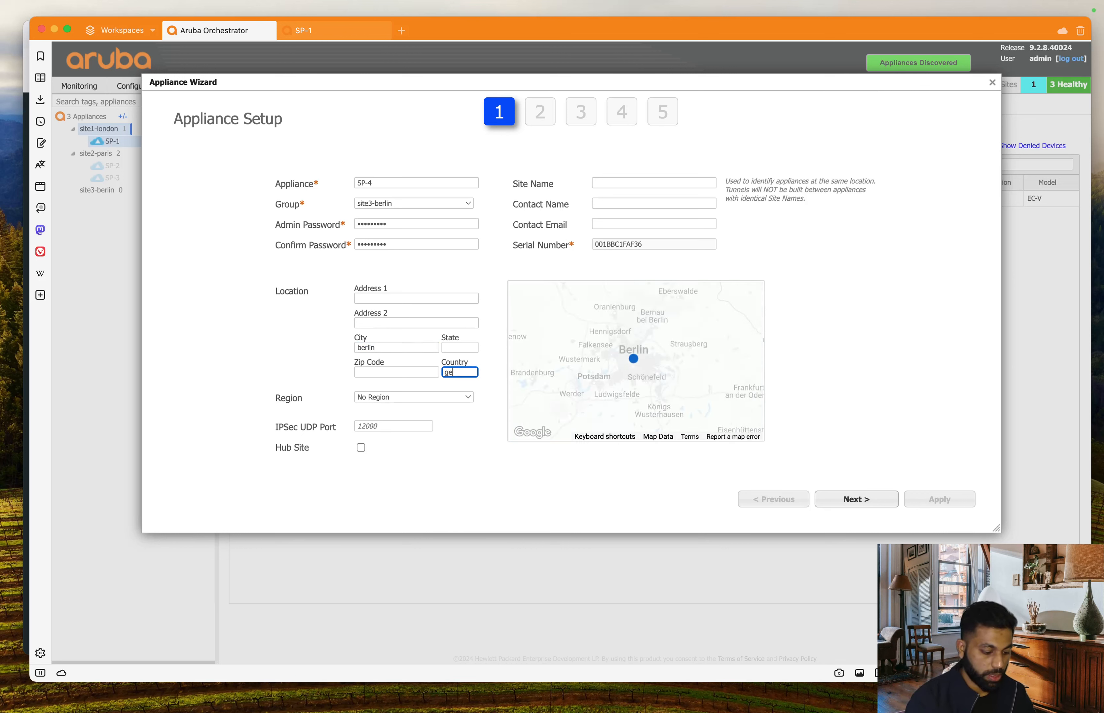
type("rmany")
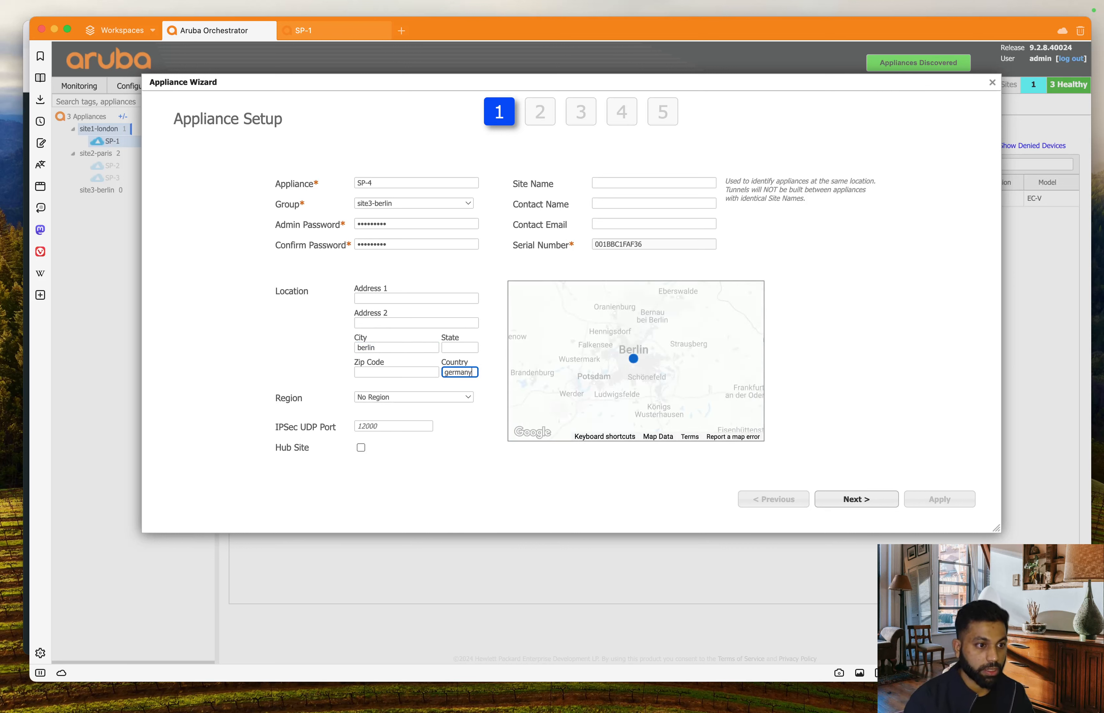
left_click(484, 471)
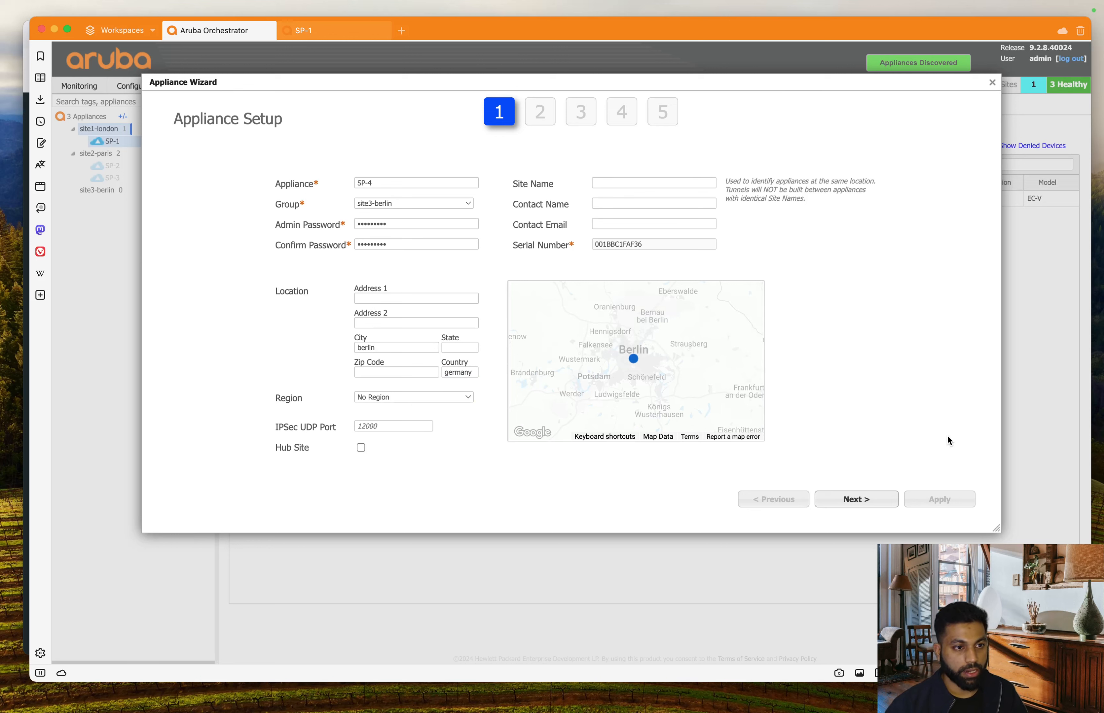
left_click(883, 497)
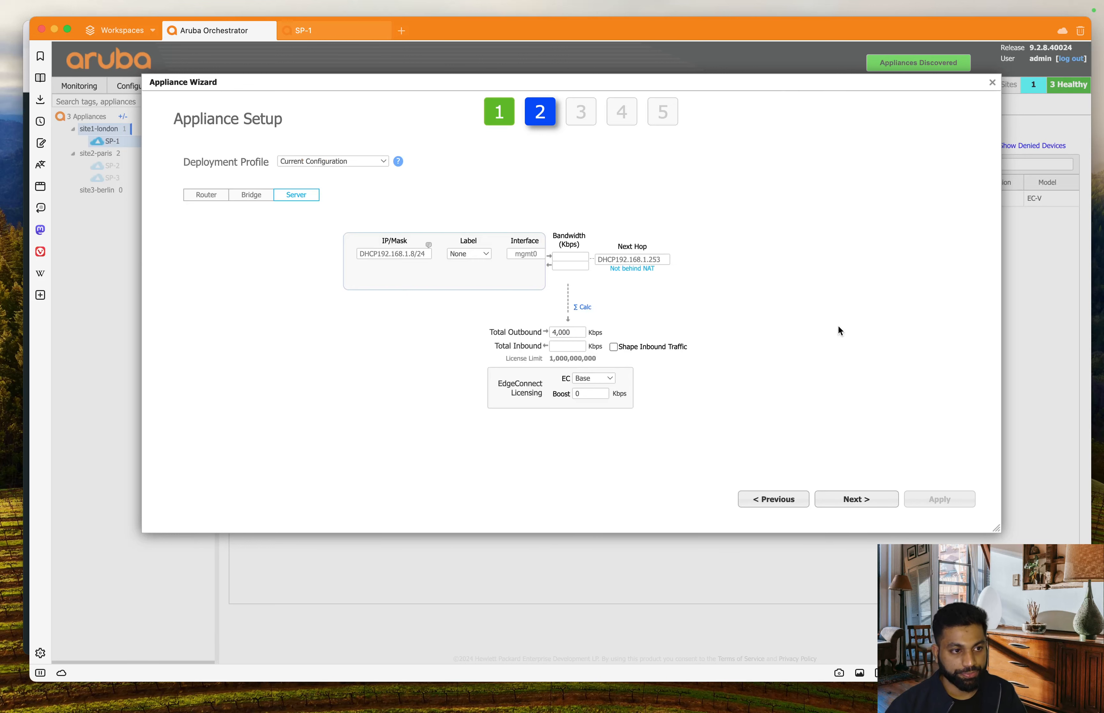
Step: Put SP-4 in Router mode and load the bitsplease data center HA deployment profile
left_click(206, 195)
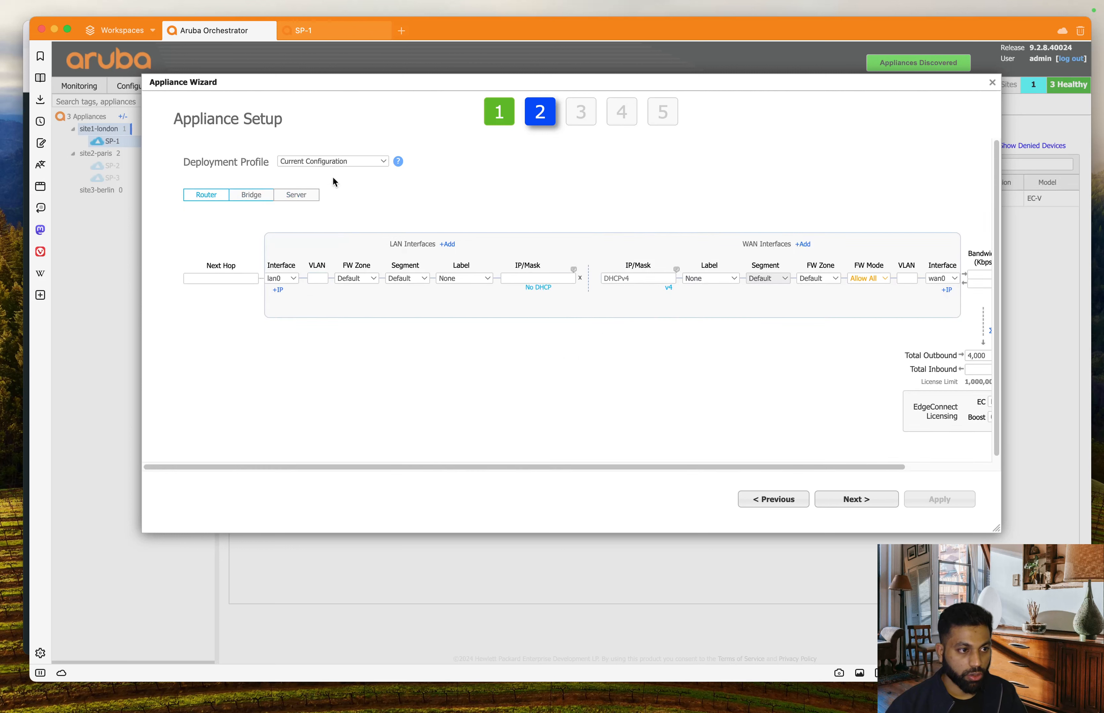
left_click(359, 160)
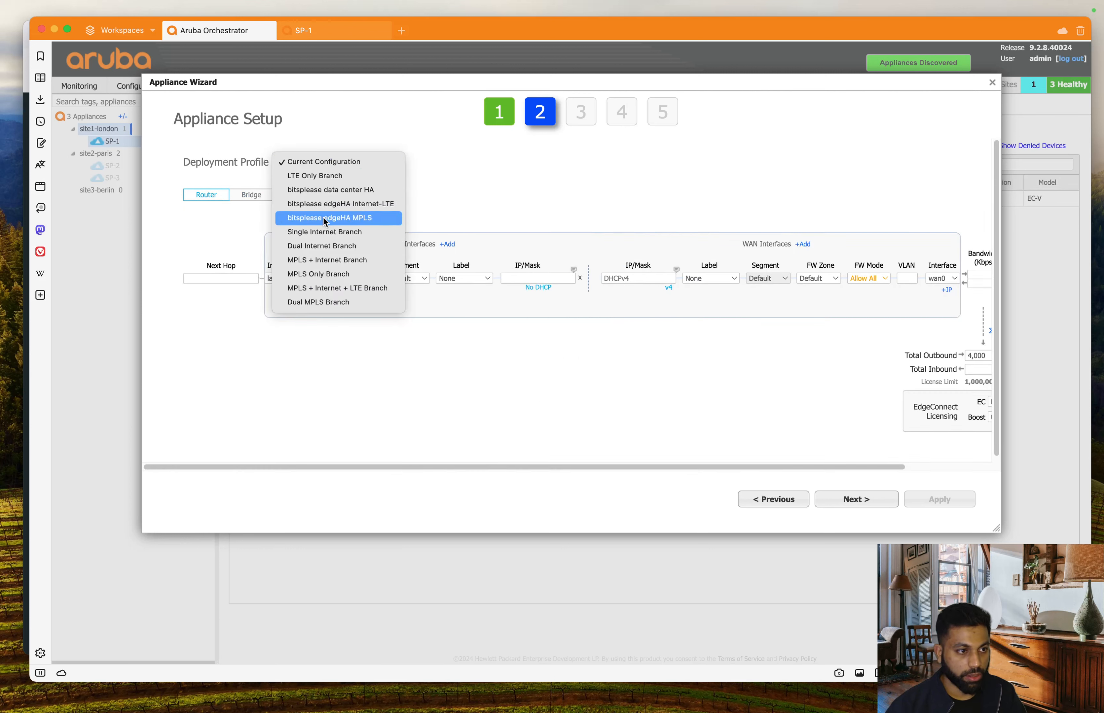
left_click(320, 190)
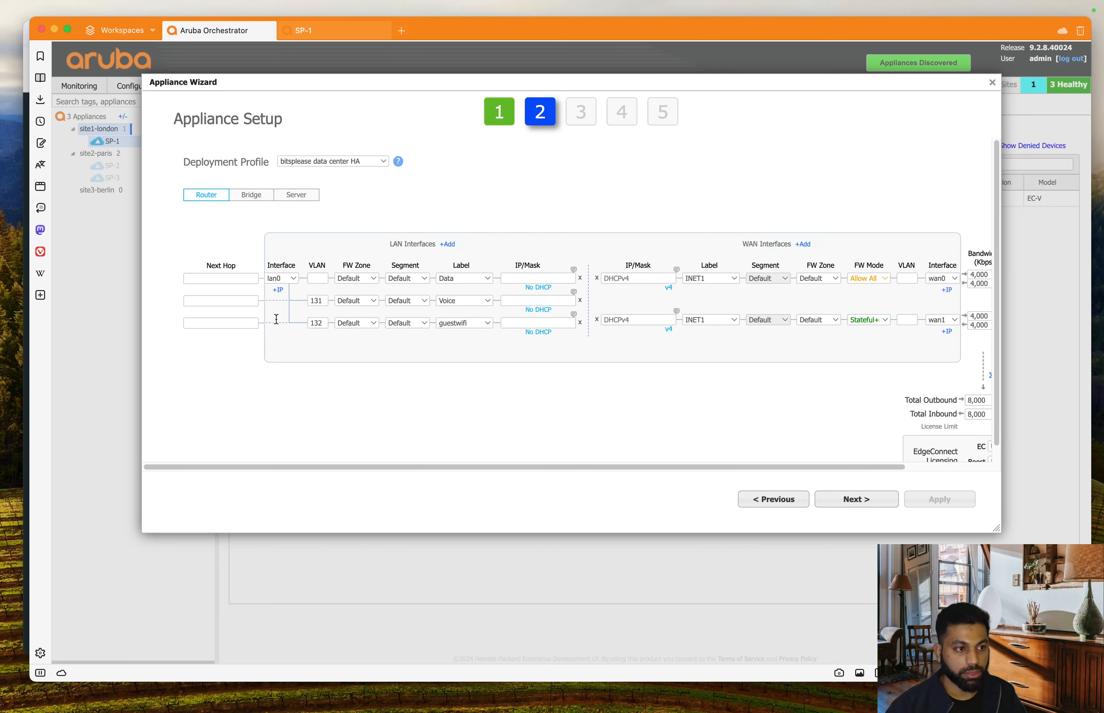
Step: Check Berlin's LAN subnet in the EVE topology, and set the Data interface address on lan0 to 10.99.35.101/24 in Aruba Orchestrator
left_click(516, 278)
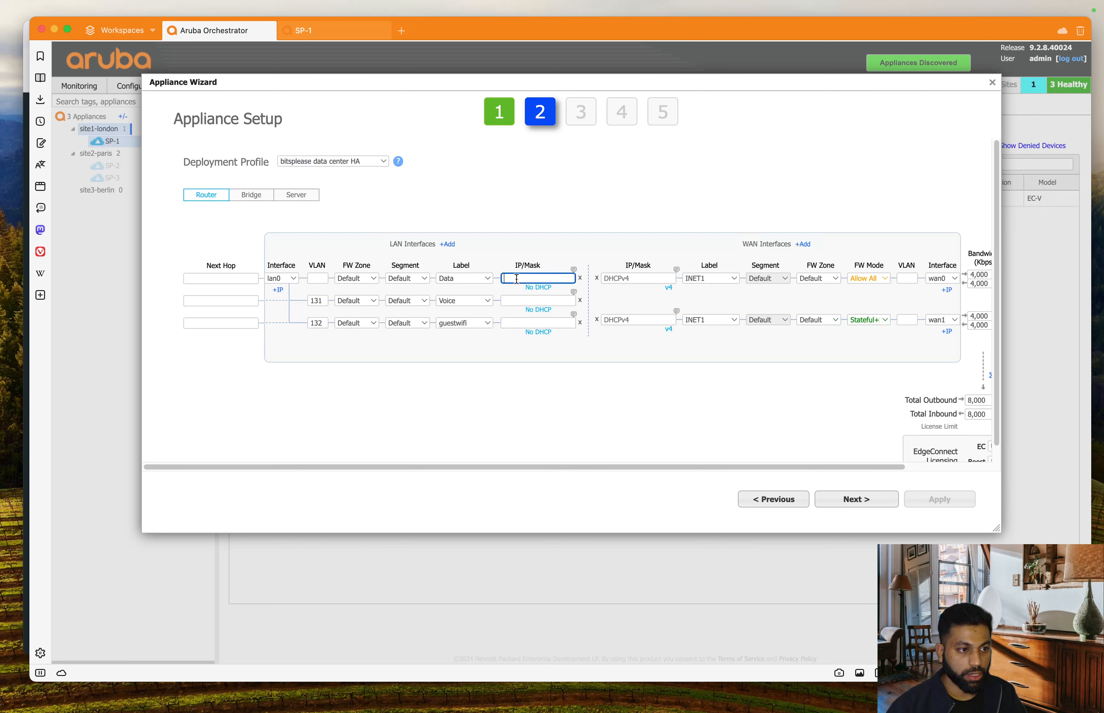
type("10.")
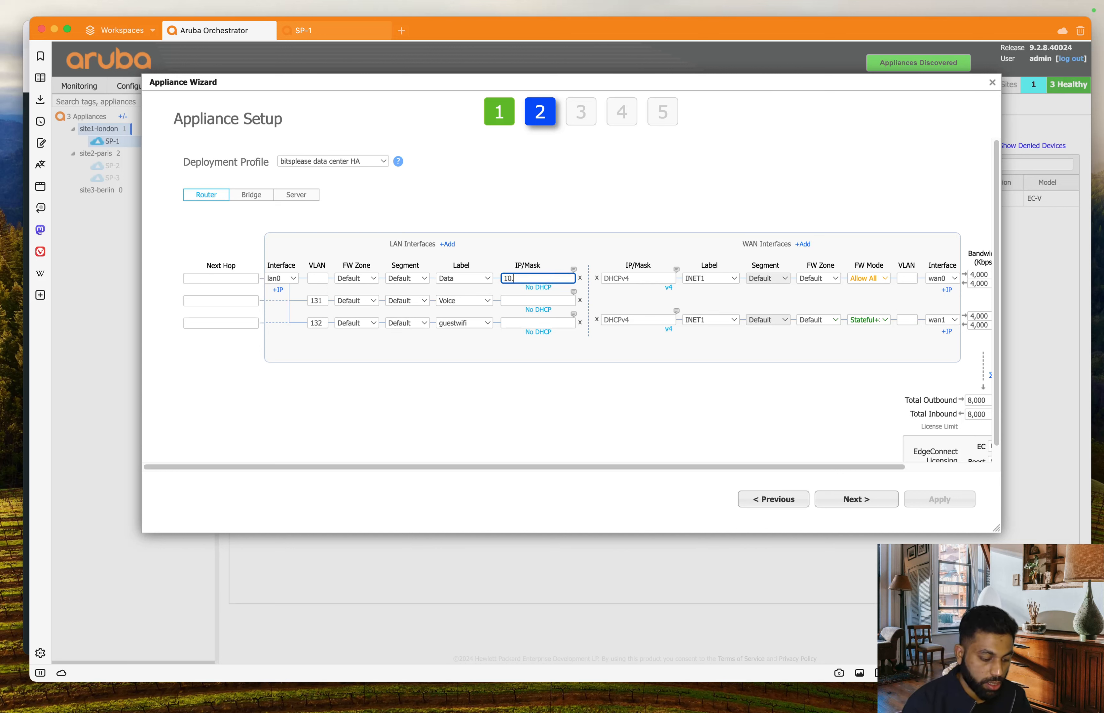
type("99.")
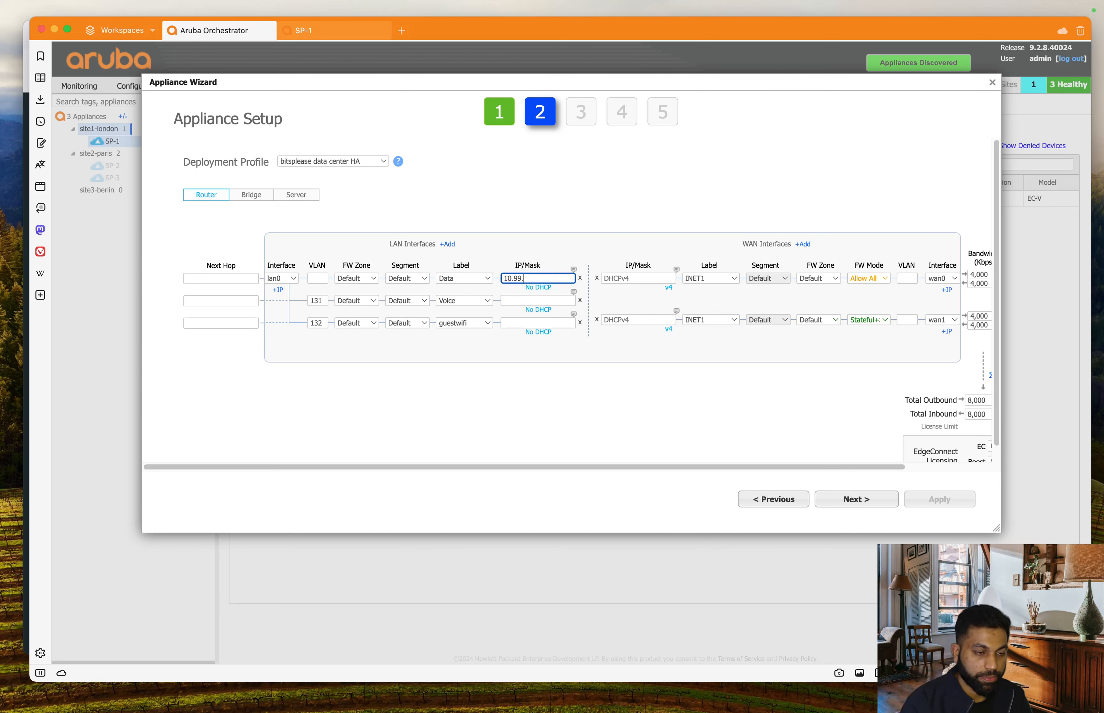
type("3")
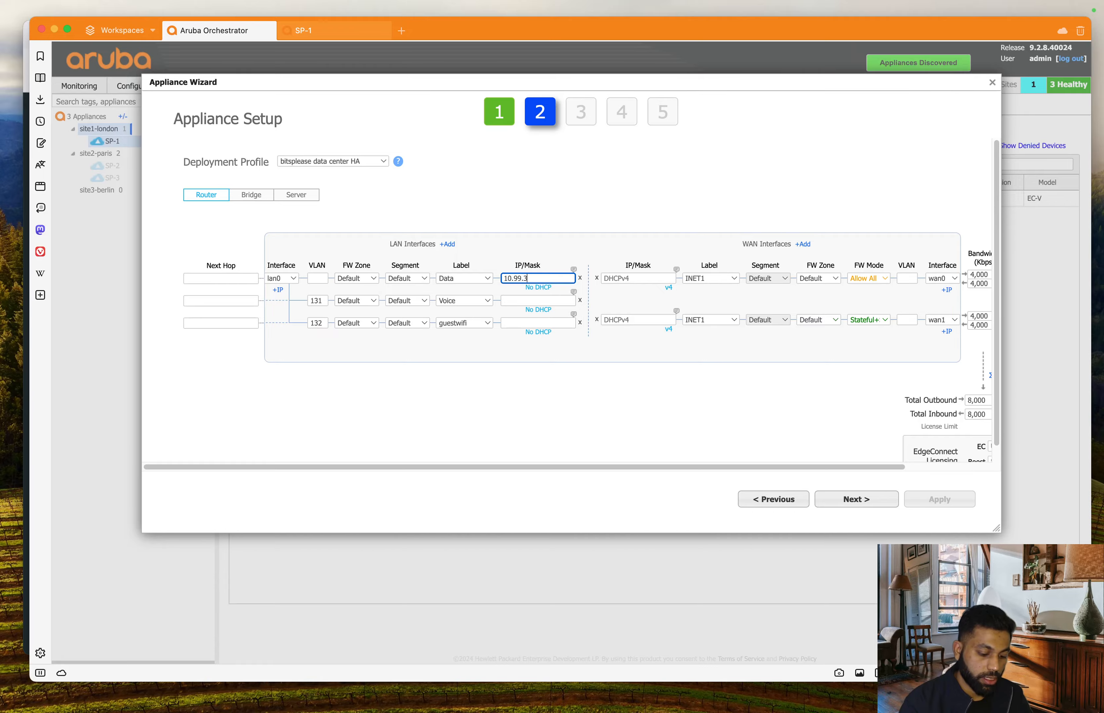
type("0")
key("ctrl+Up")
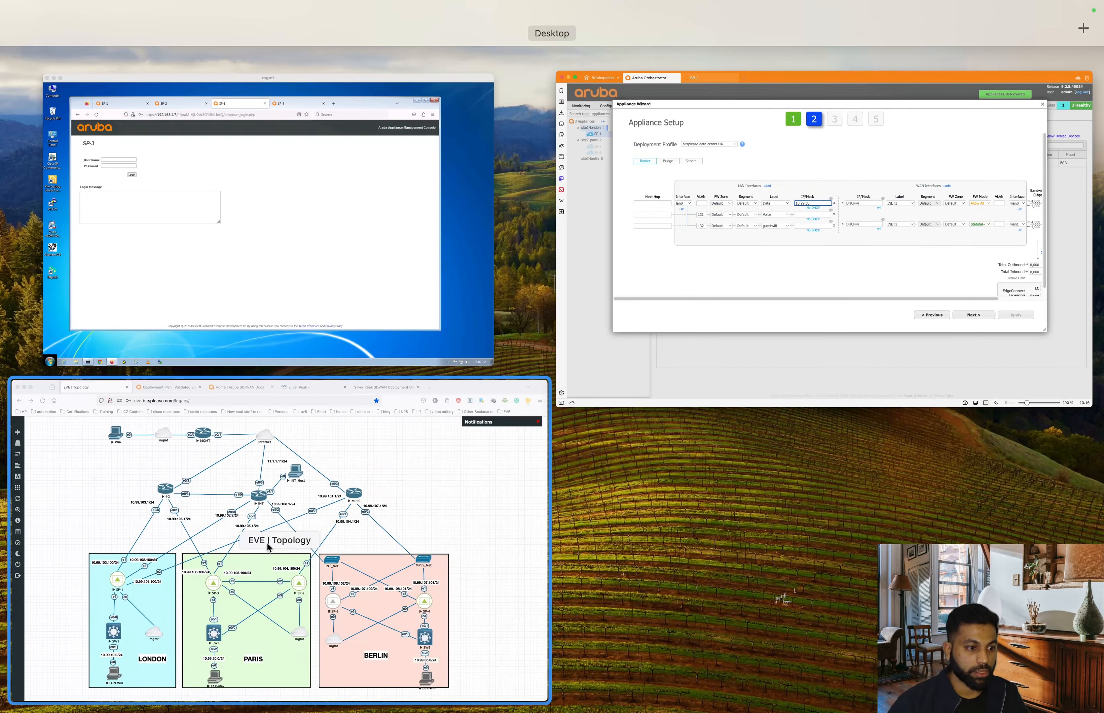
left_click(268, 547)
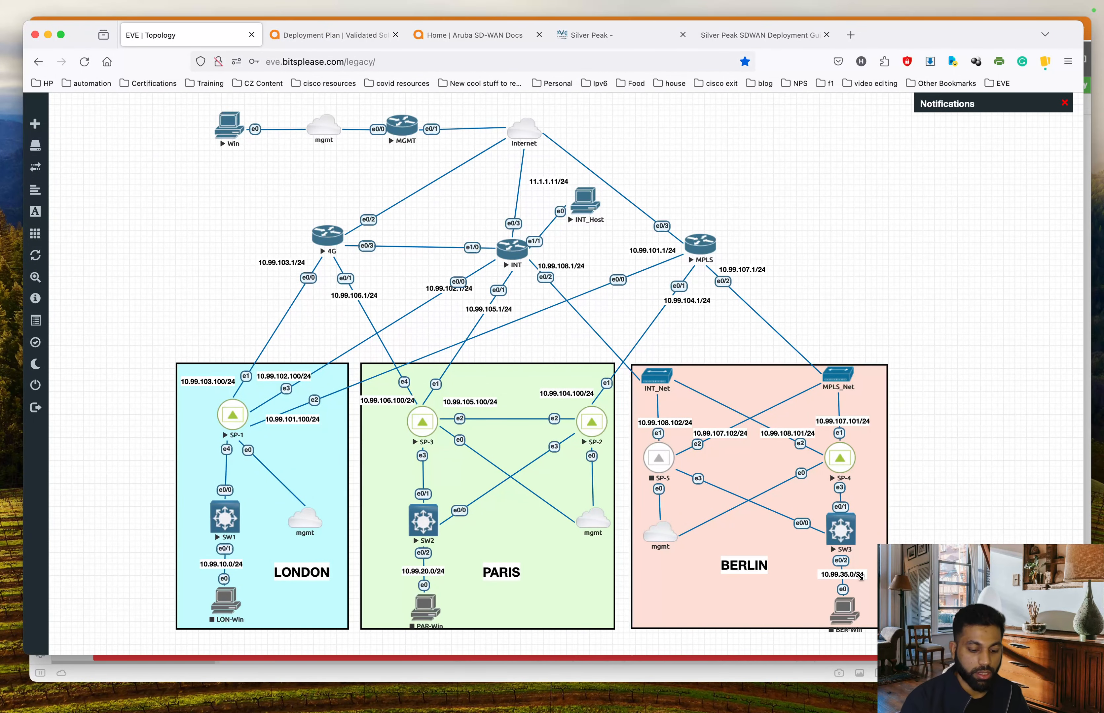
key("ctrl+Up")
left_click(811, 285)
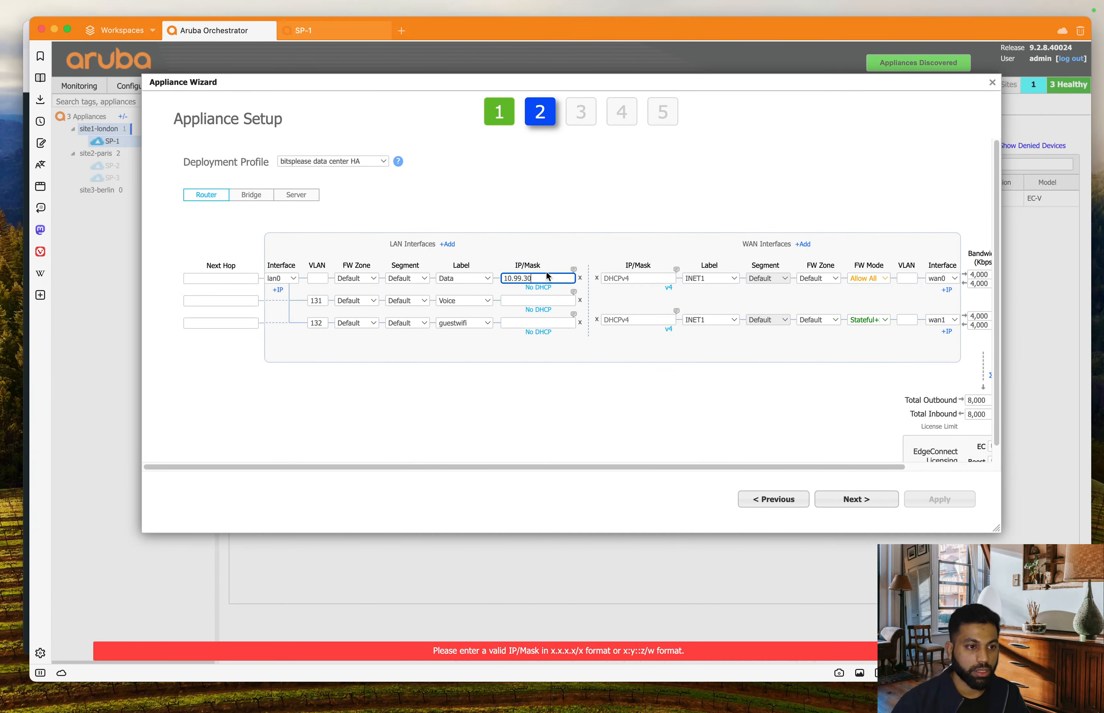
key("BackSpace")
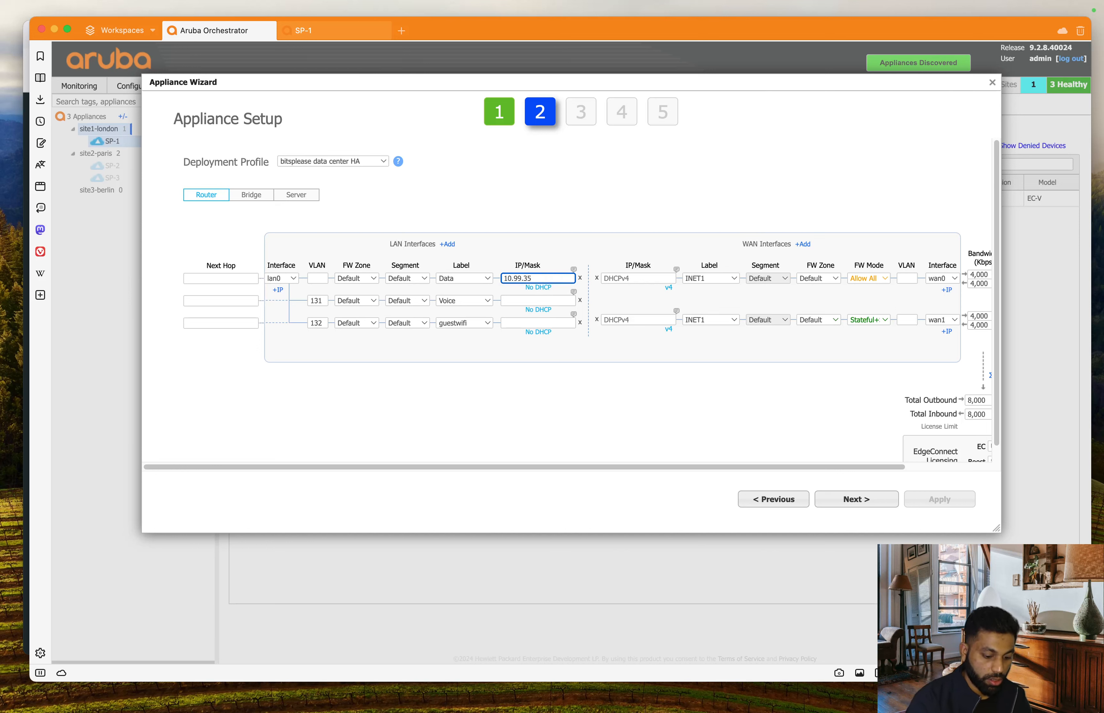
type("5.101")
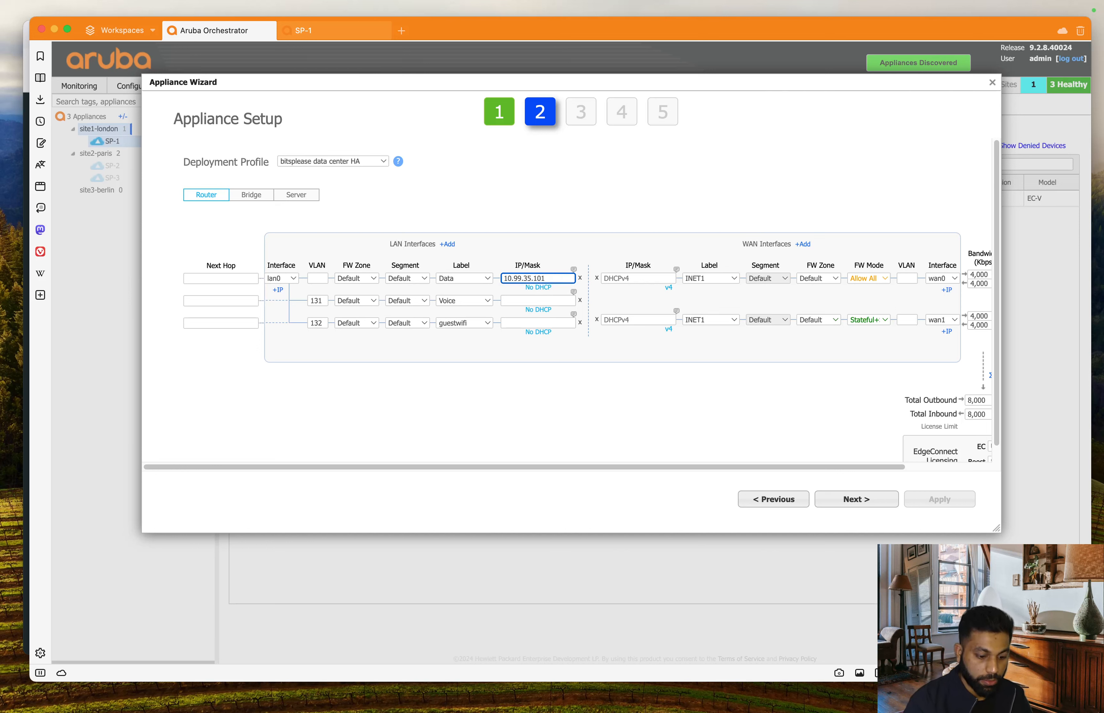
type("/24")
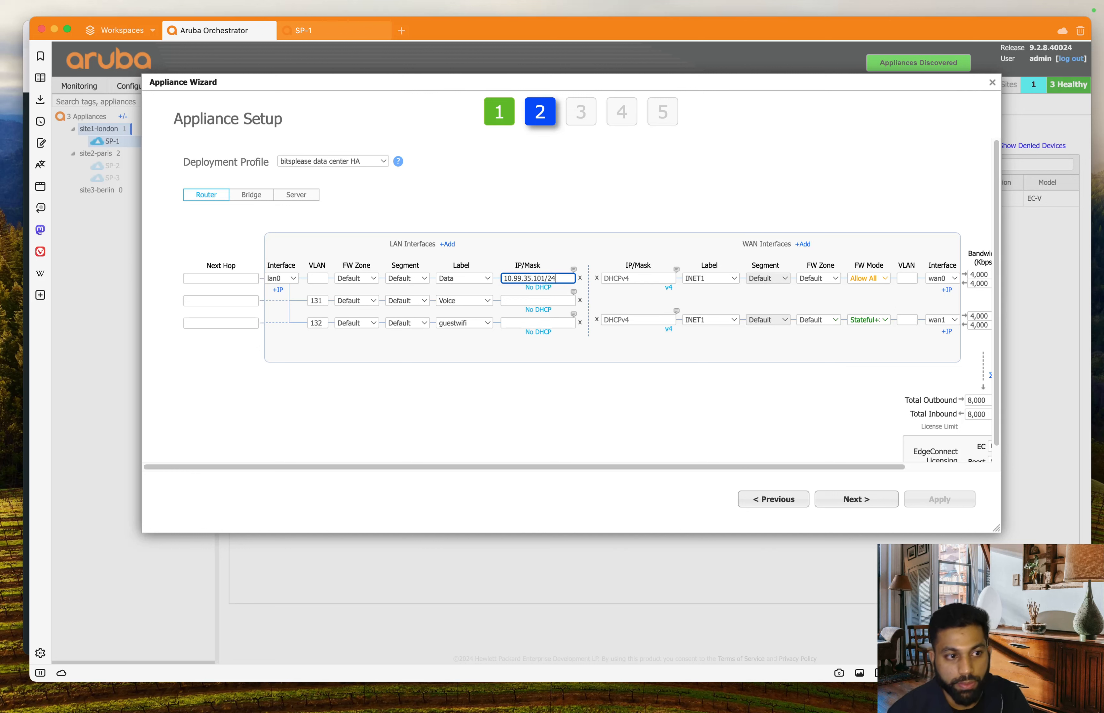
Step: Copy the Data address to the Voice interface on VLAN 131 and adapt it to 10.99.38.101/24
left_click(535, 301)
left_click_drag(560, 281, 502, 279)
key("super+c")
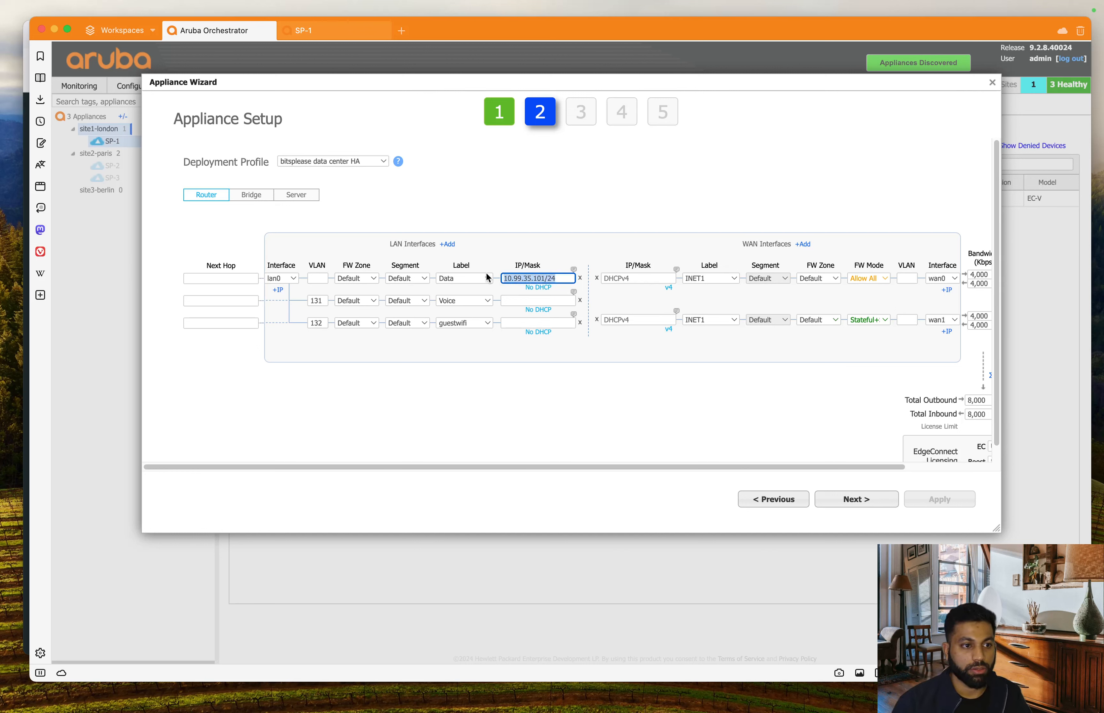
left_click(525, 299)
key("super+v")
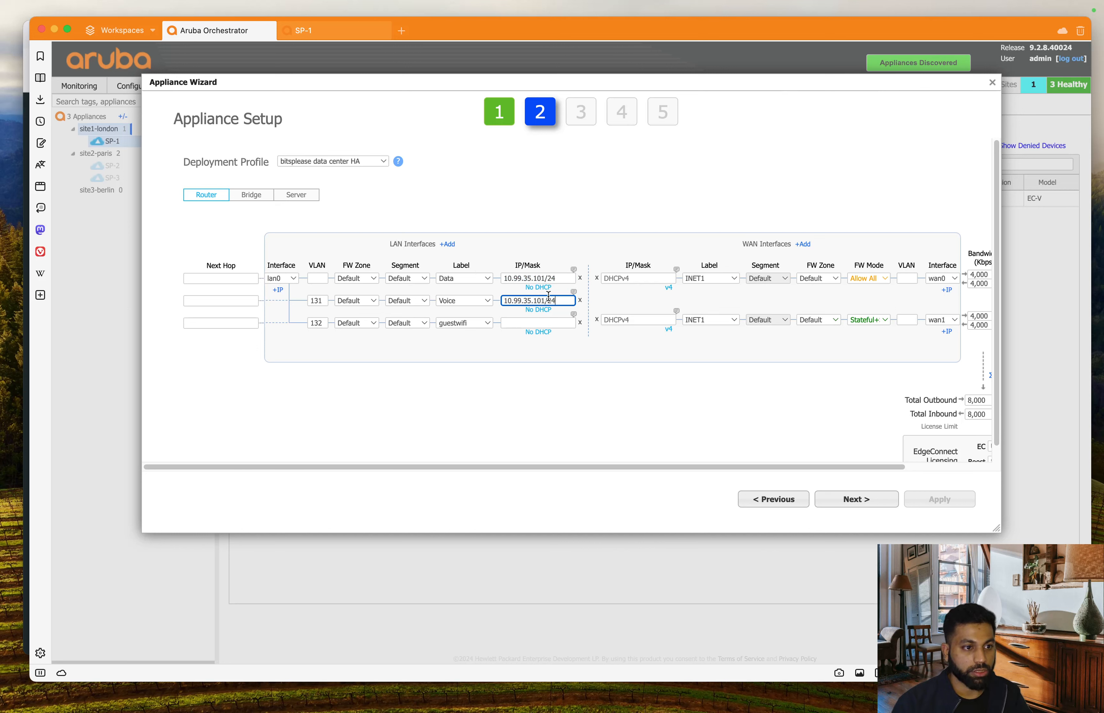
left_click(532, 300)
key("BackSpace")
type("8")
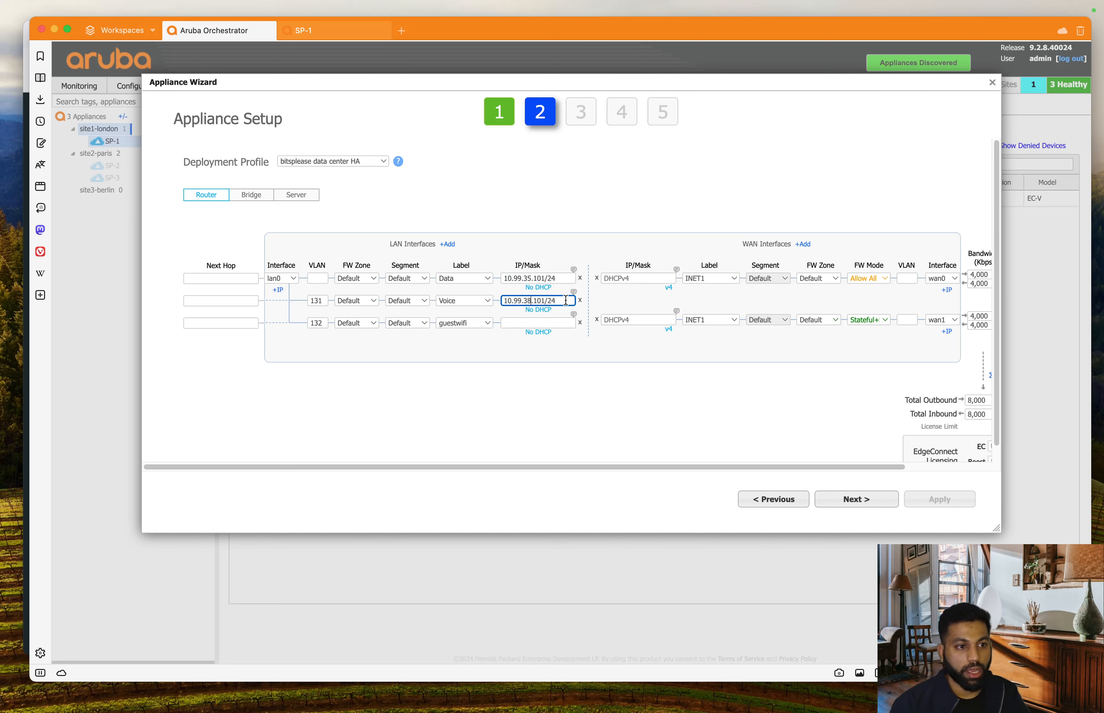
Step: Copy the Voice address to the guestwifi interface on VLAN 132 and adapt it to 10.99.41.101/24
left_click_drag(566, 301, 441, 290)
key("super+c")
left_click(514, 318)
key("super+v")
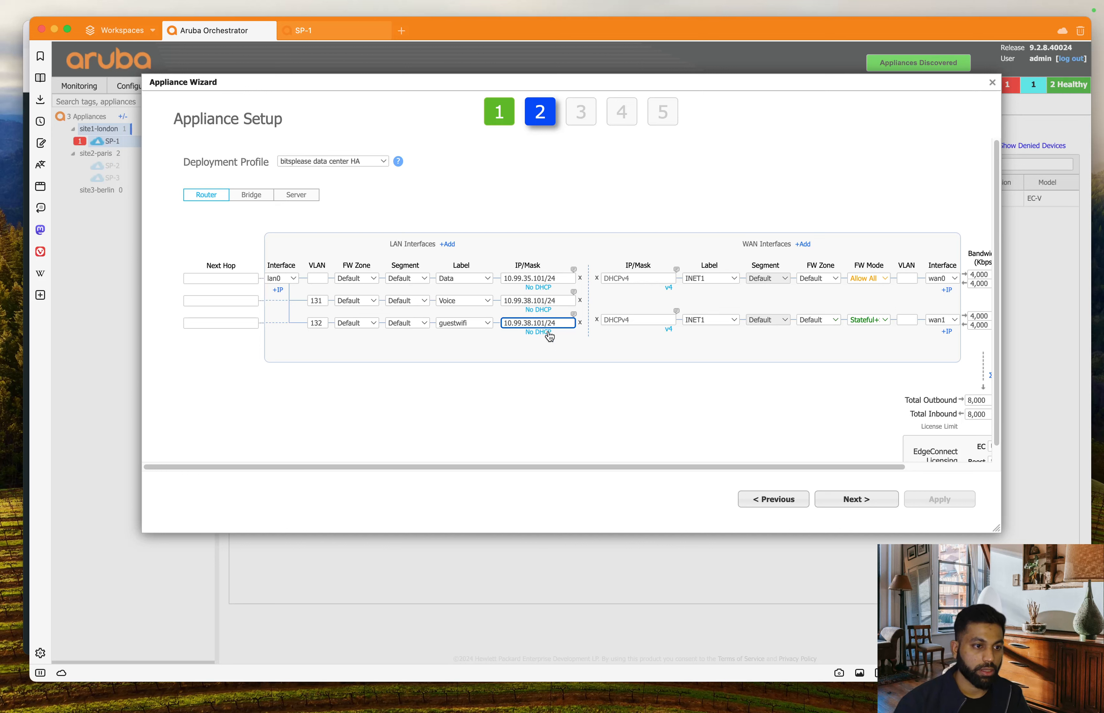
key("BackSpace")
key("BackSpace")
type("41")
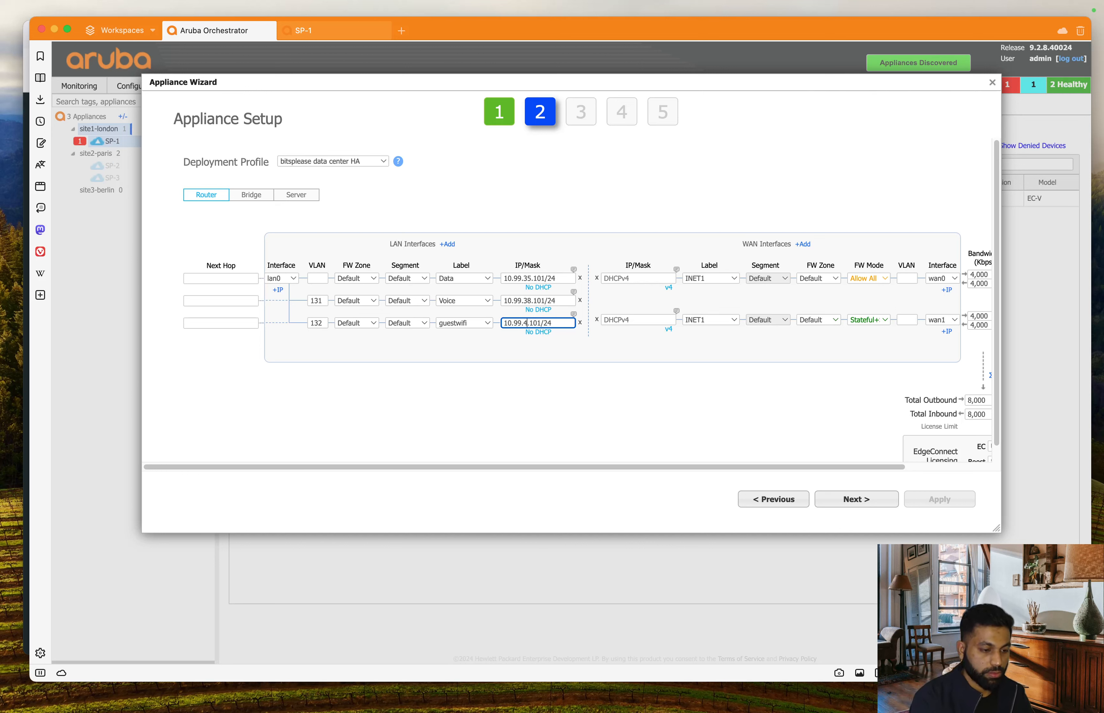
left_click(414, 418)
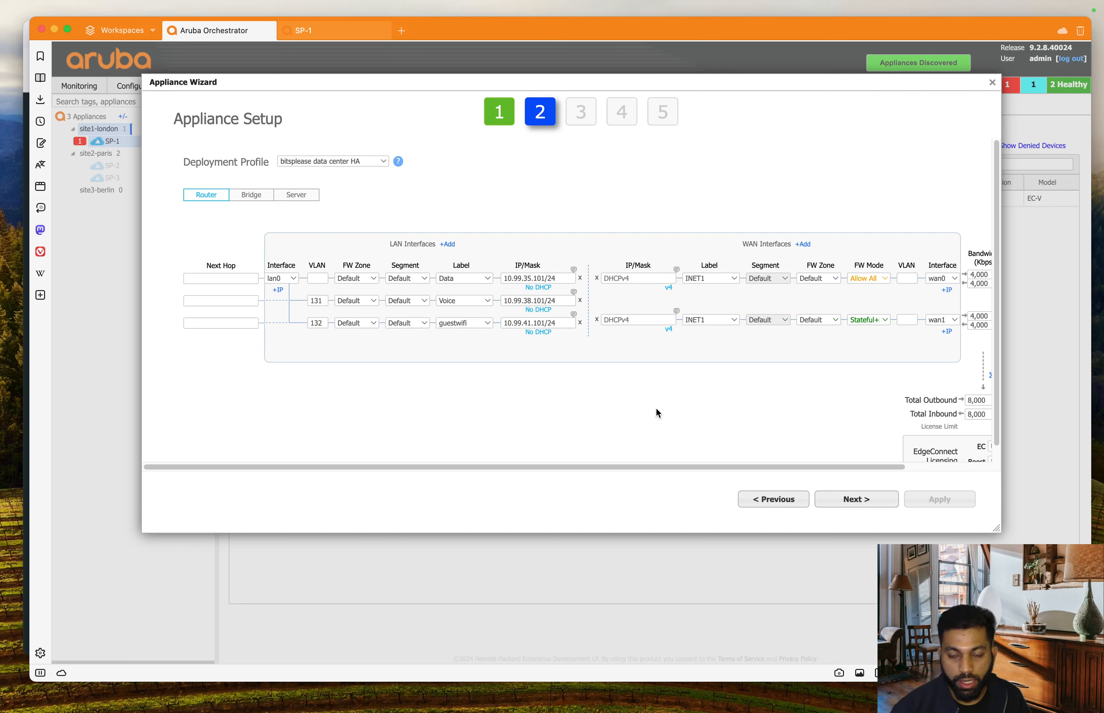
left_click_drag(728, 468, 845, 468)
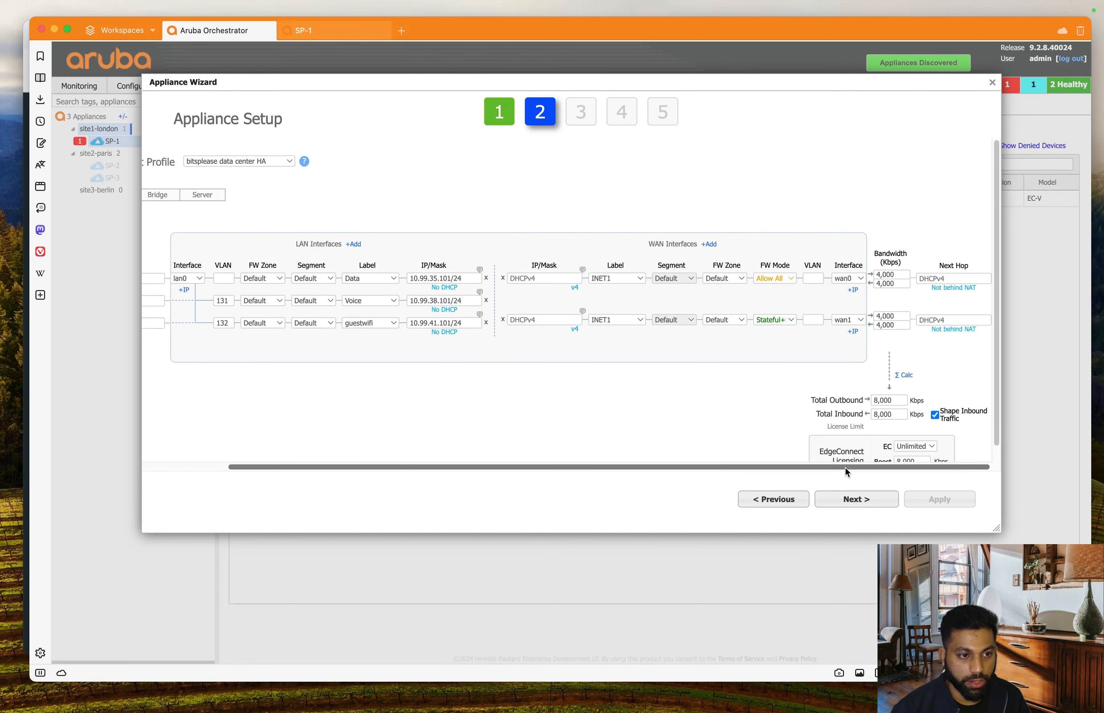
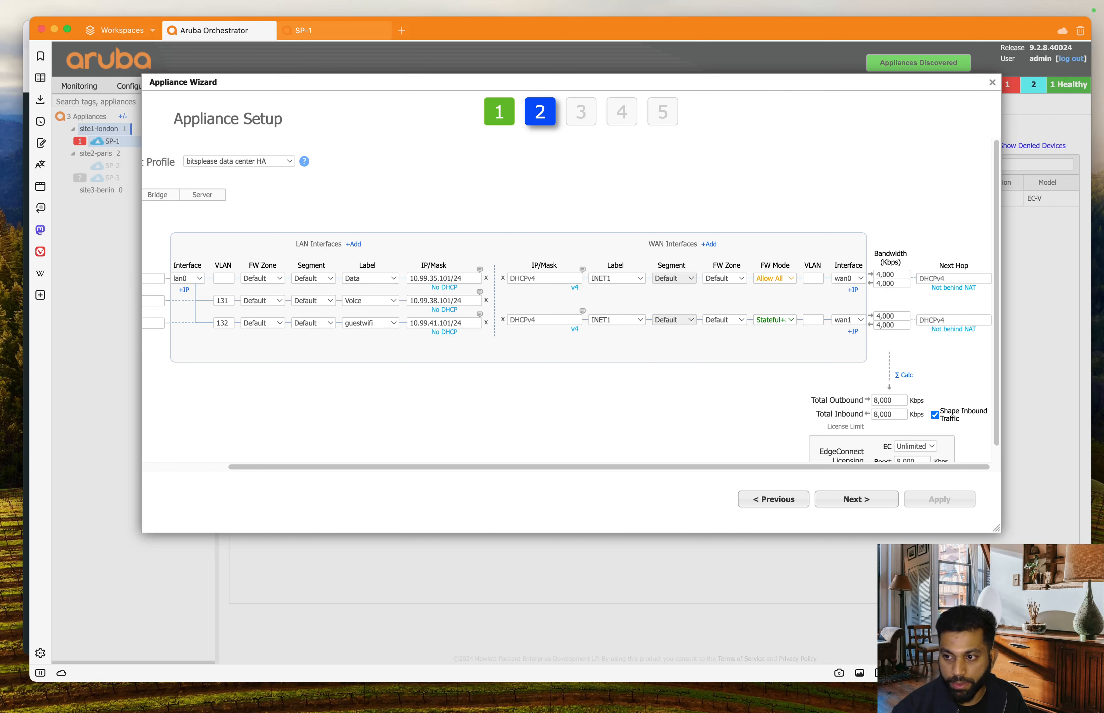
Step: Label SP-4's wan0 interface MPLS1 and look up its MPLS address in the EVE topology
left_click(637, 280)
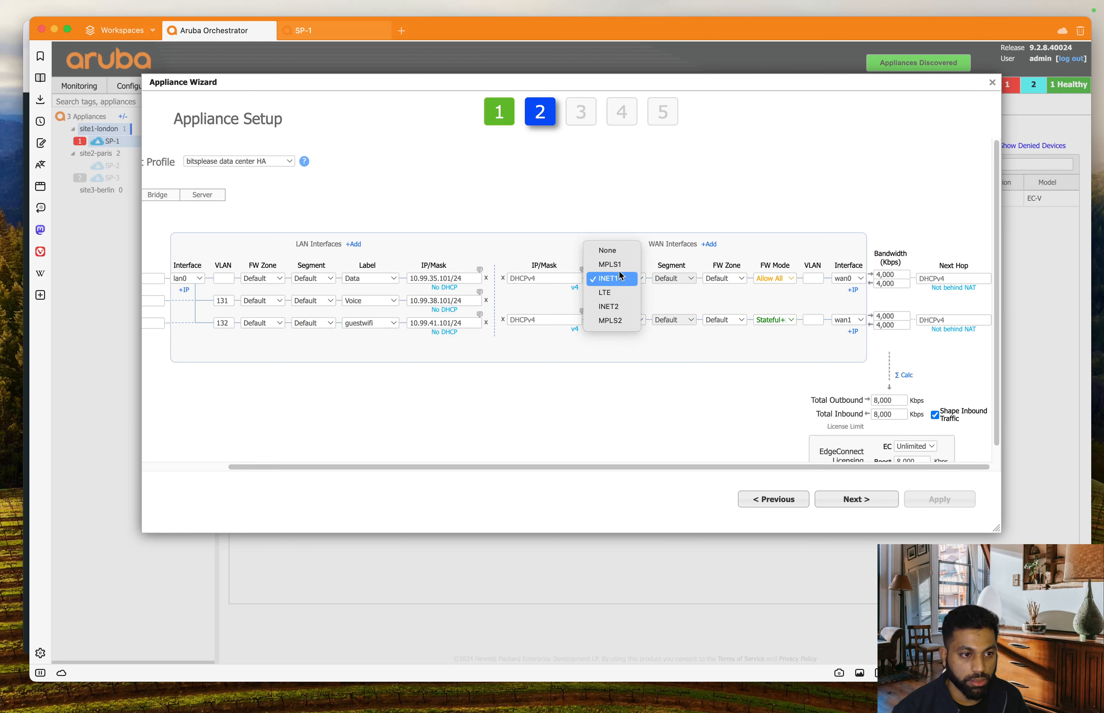
left_click(610, 264)
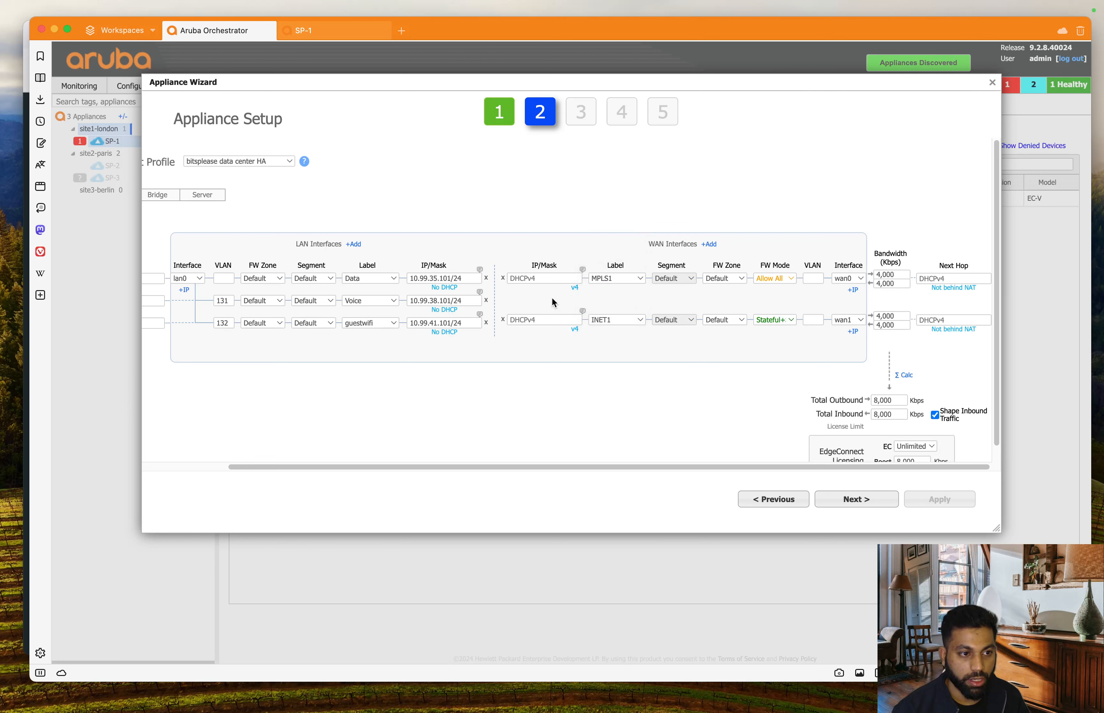
left_click(546, 277)
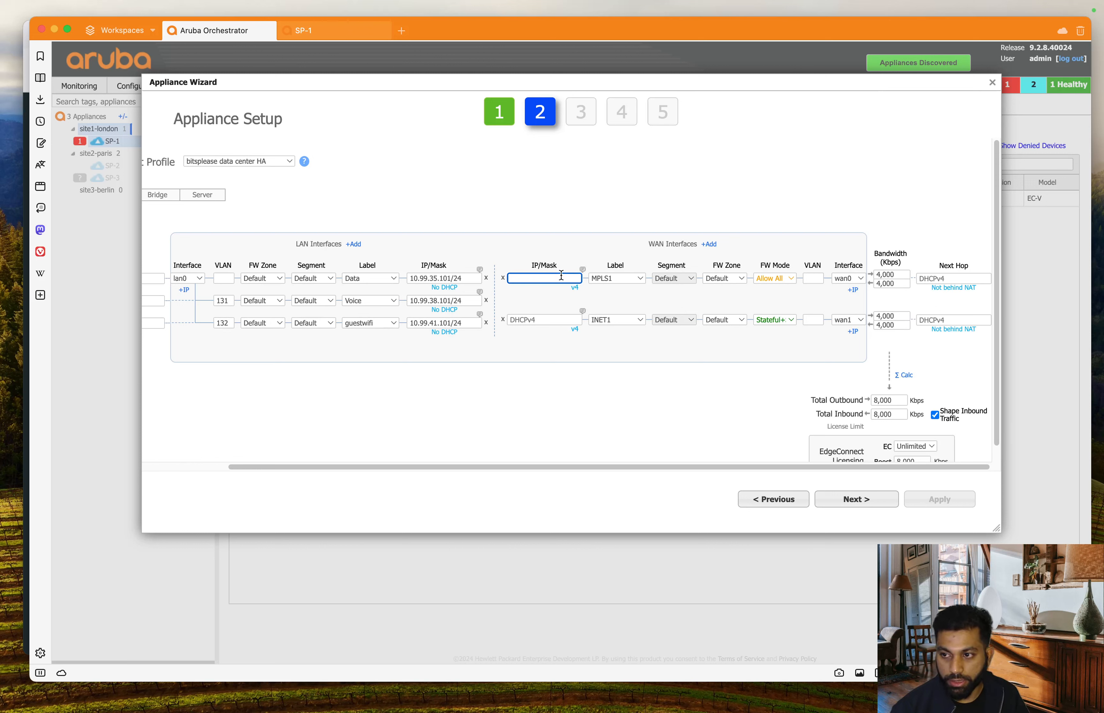
key("ctrl+Up")
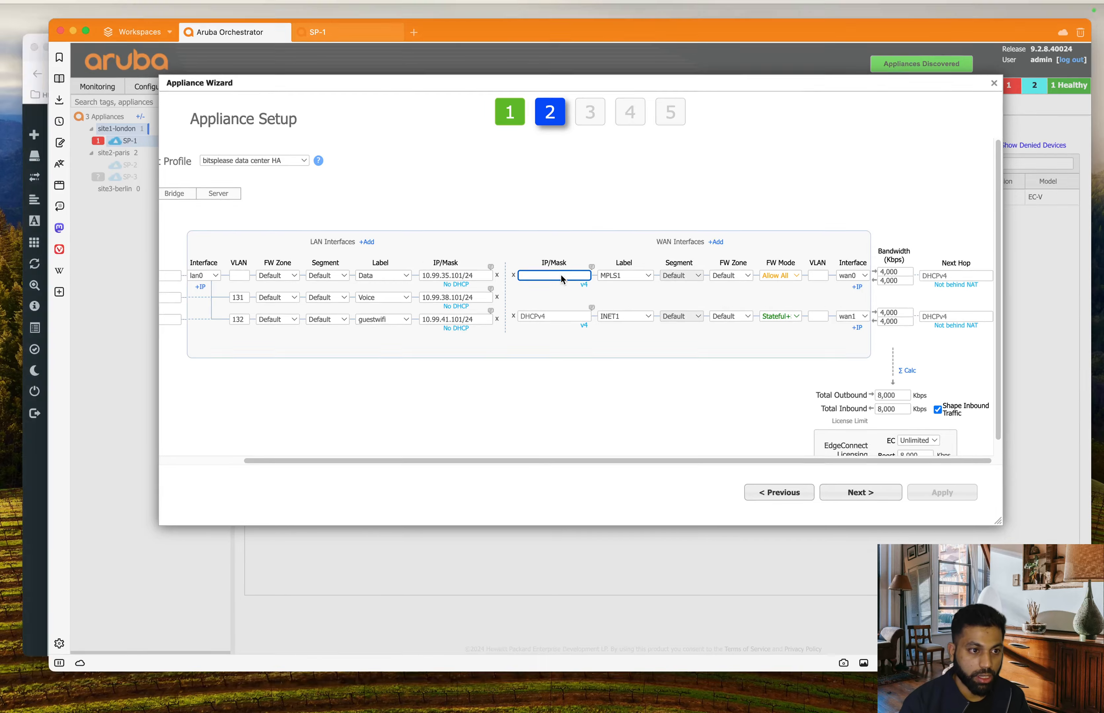
left_click(365, 485)
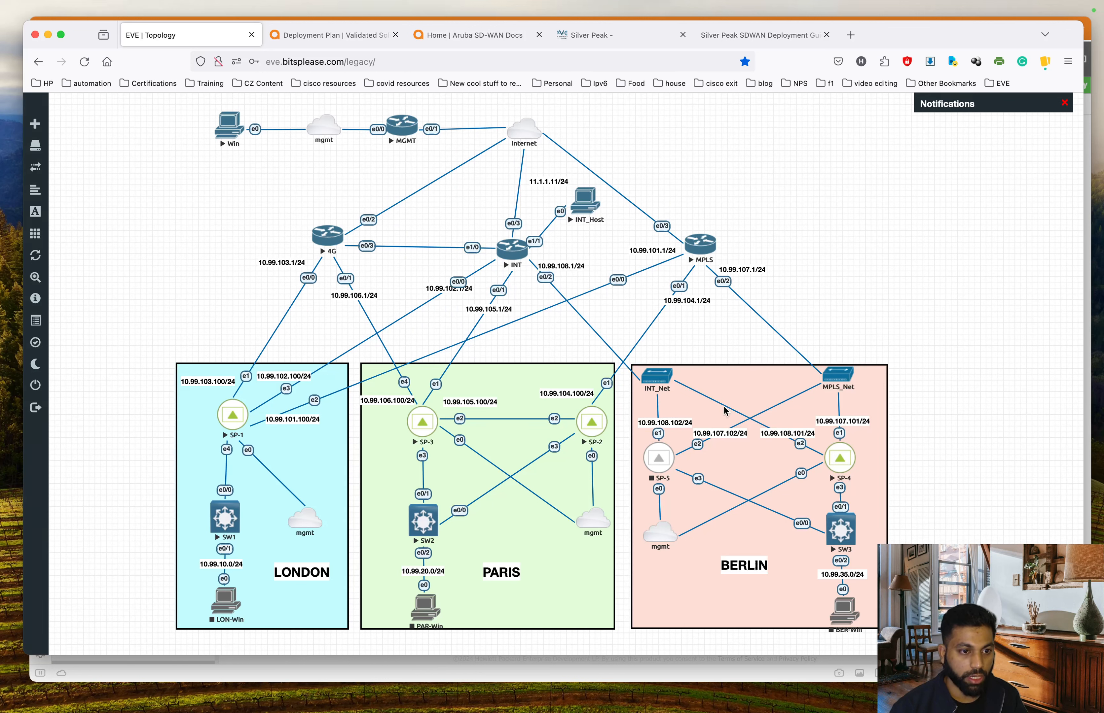
Step: Set the wan0 address to 10.99.107.101/24 in SP-4's deployment settings in Aruba Orchestrator
key("ctrl+Up")
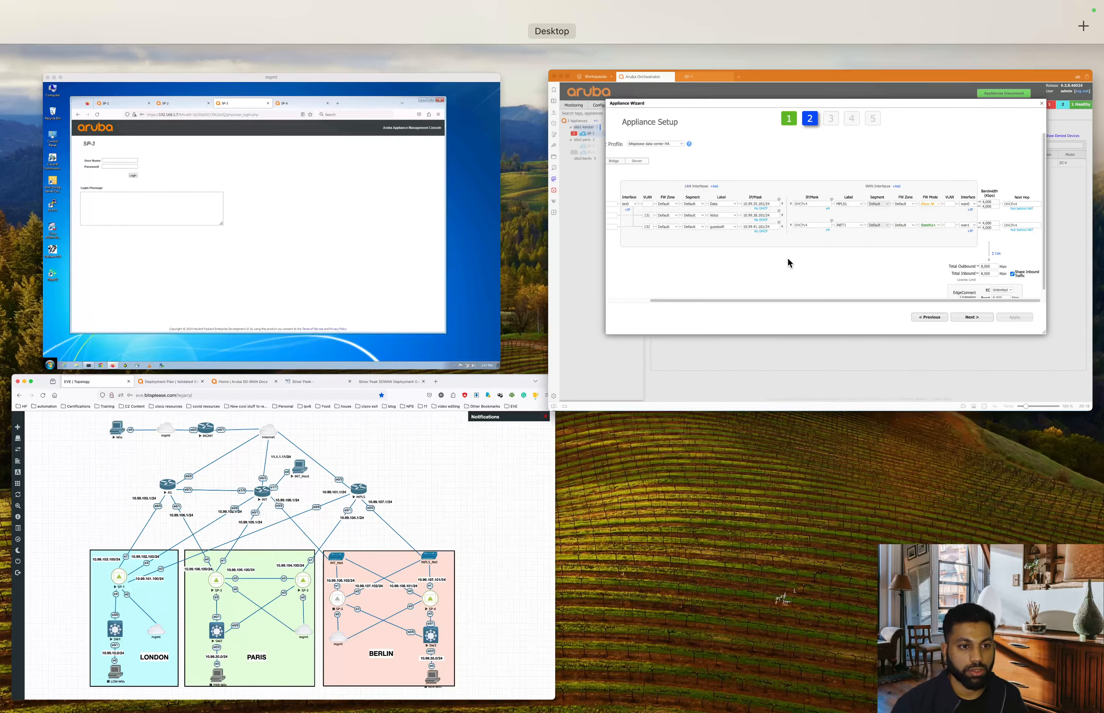
left_click(787, 257)
type("10.")
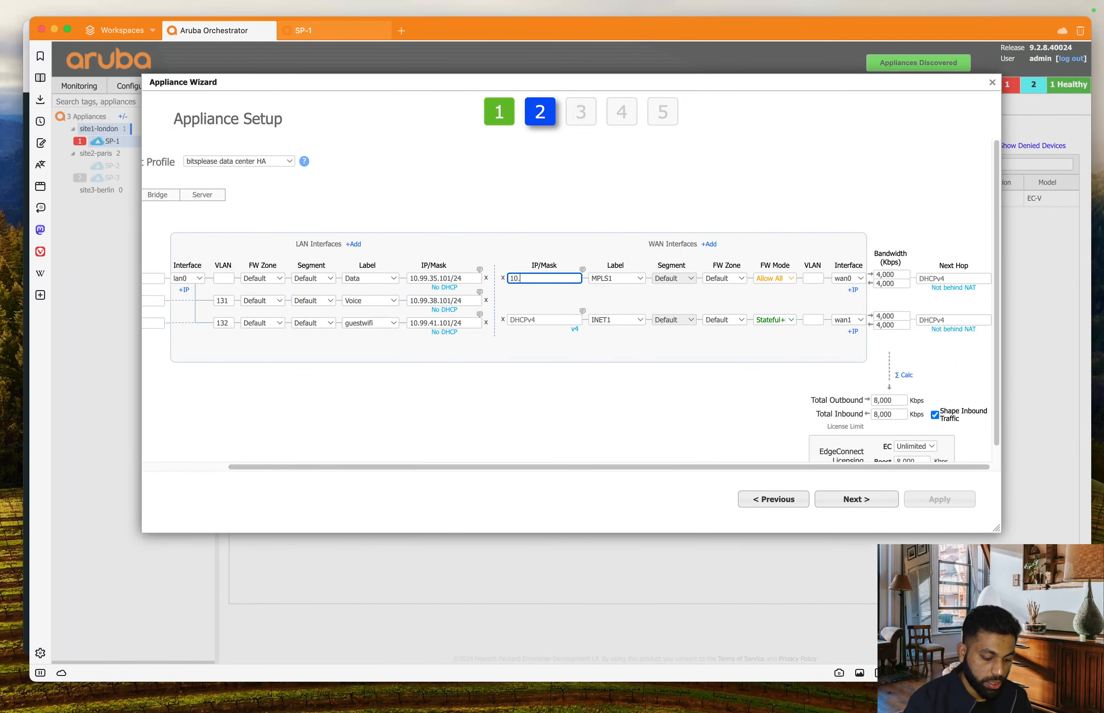
type("99.107.")
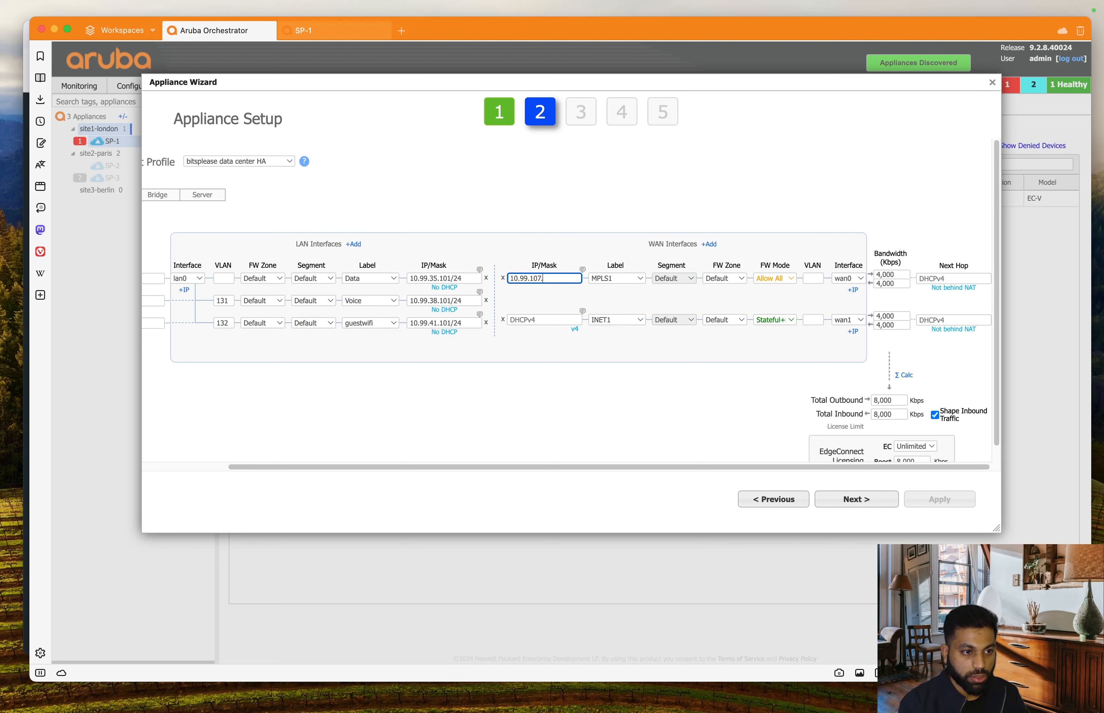
type("100")
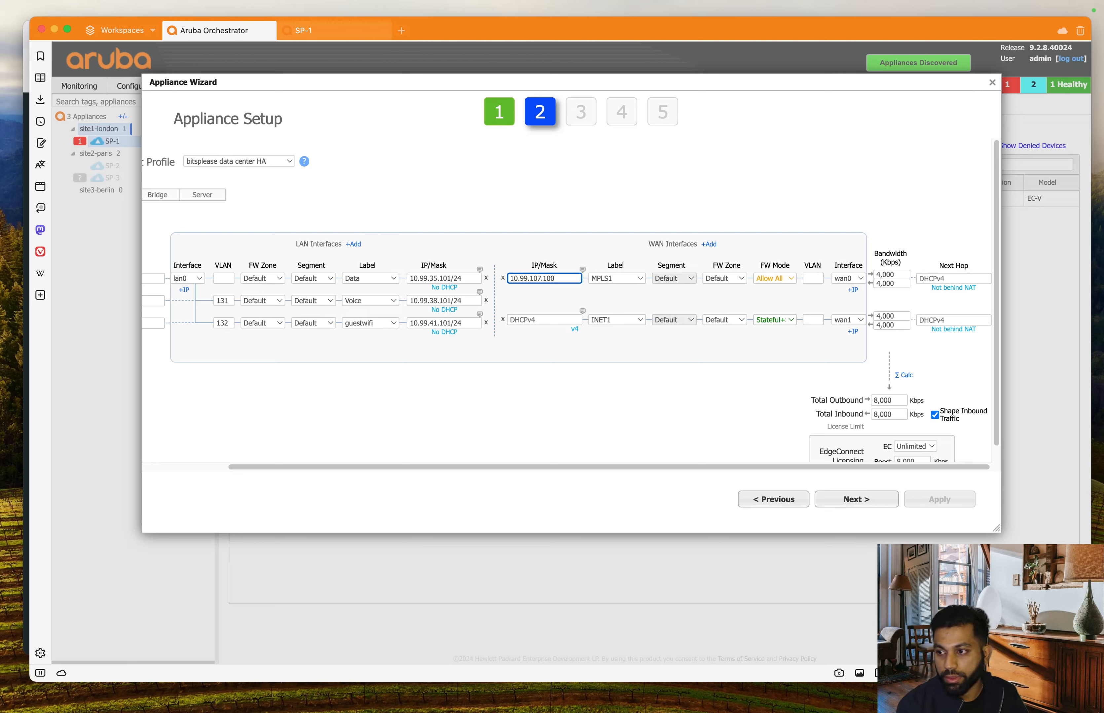
key("BackSpace")
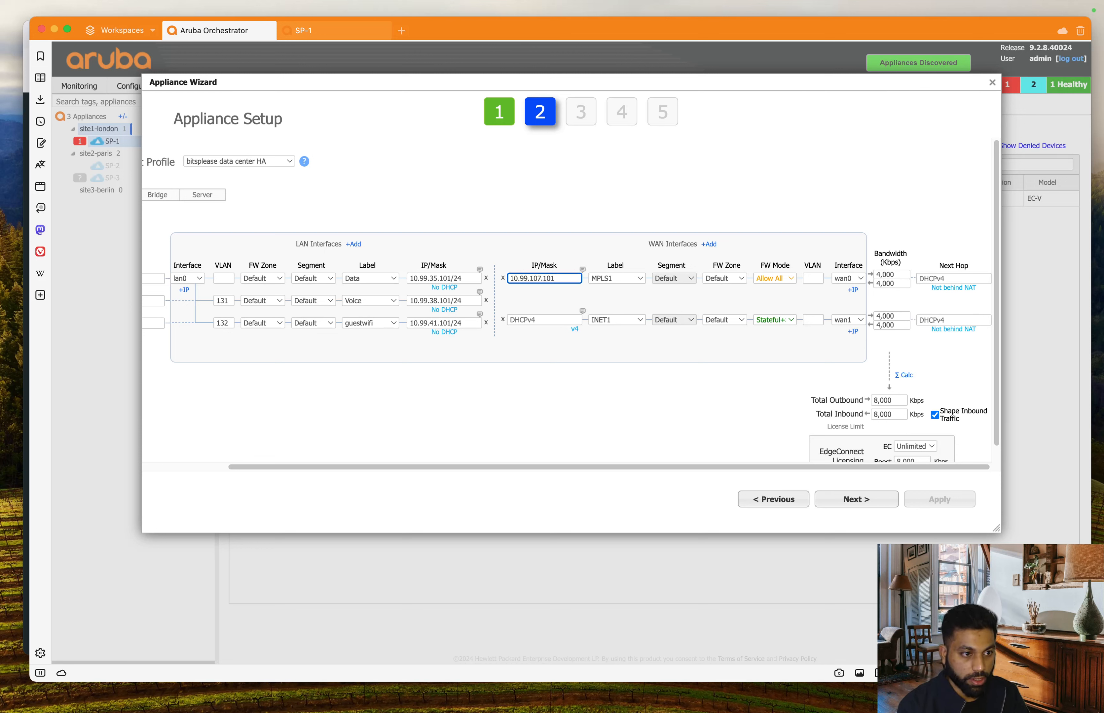
type("1/24")
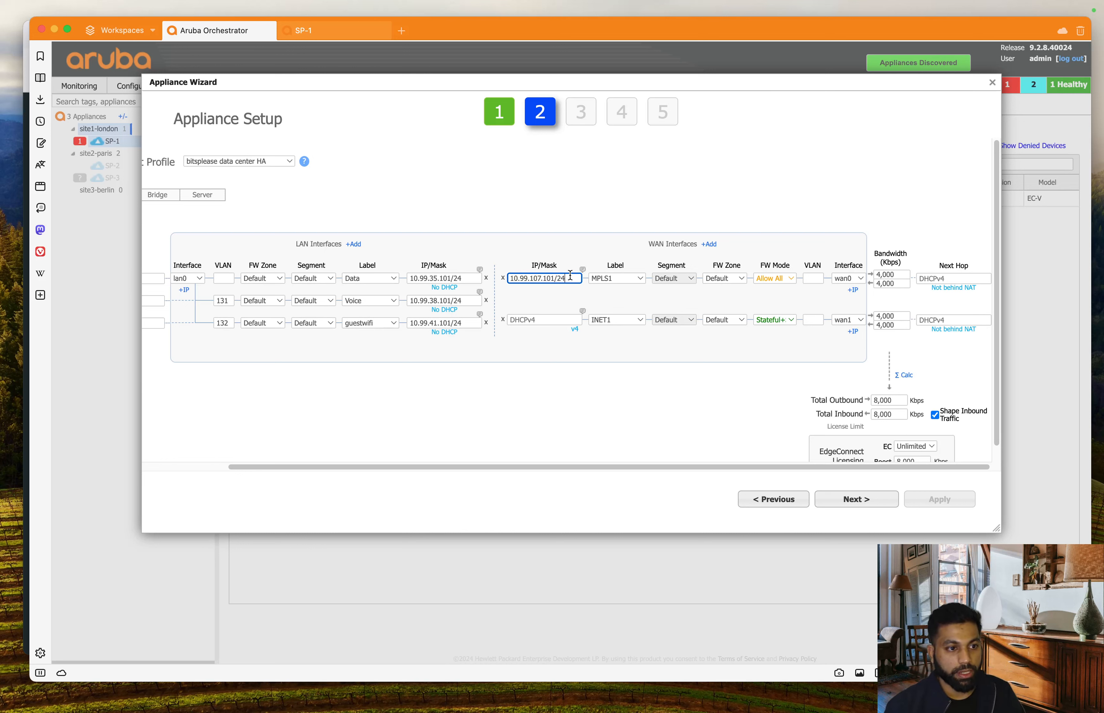
Step: Copy the wan0 address to the INET1 interface wan1 and adapt it to 10.99.108.101/24
left_click_drag(570, 274, 483, 275)
key("super+c")
left_click(541, 327)
left_click(544, 320)
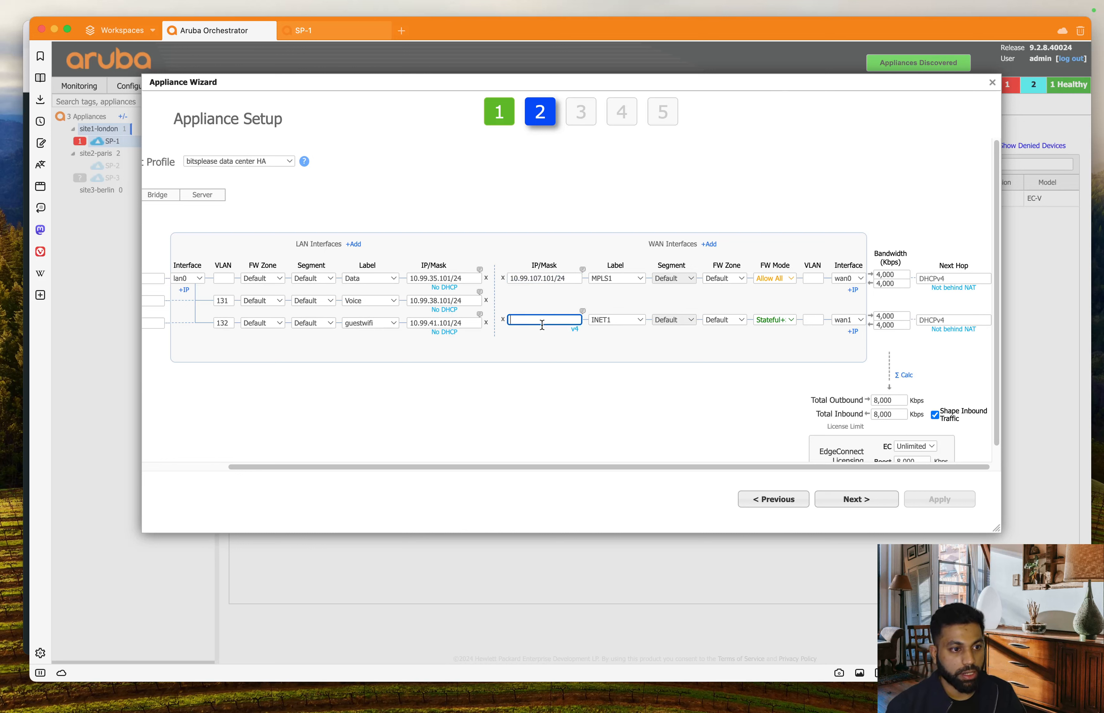
key("super+v")
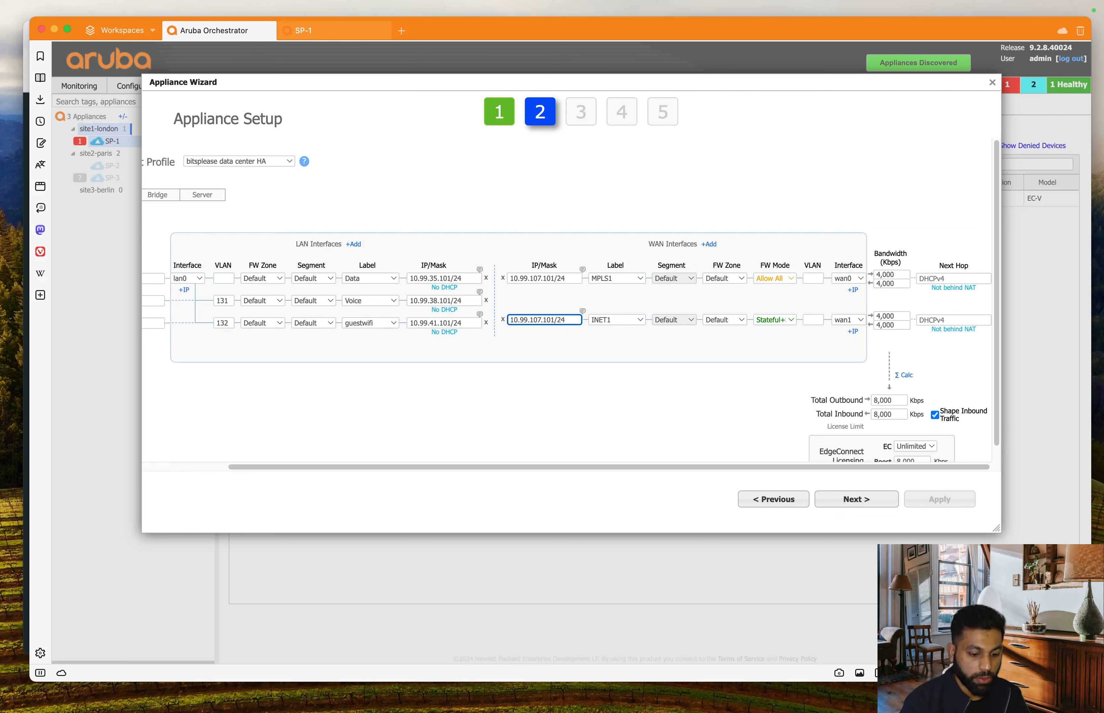
key("BackSpace")
type("8")
Step: Set the WAN next hops to 10.99.107.1 for wan0 and 10.99.108.1 for wan1
left_click(559, 286)
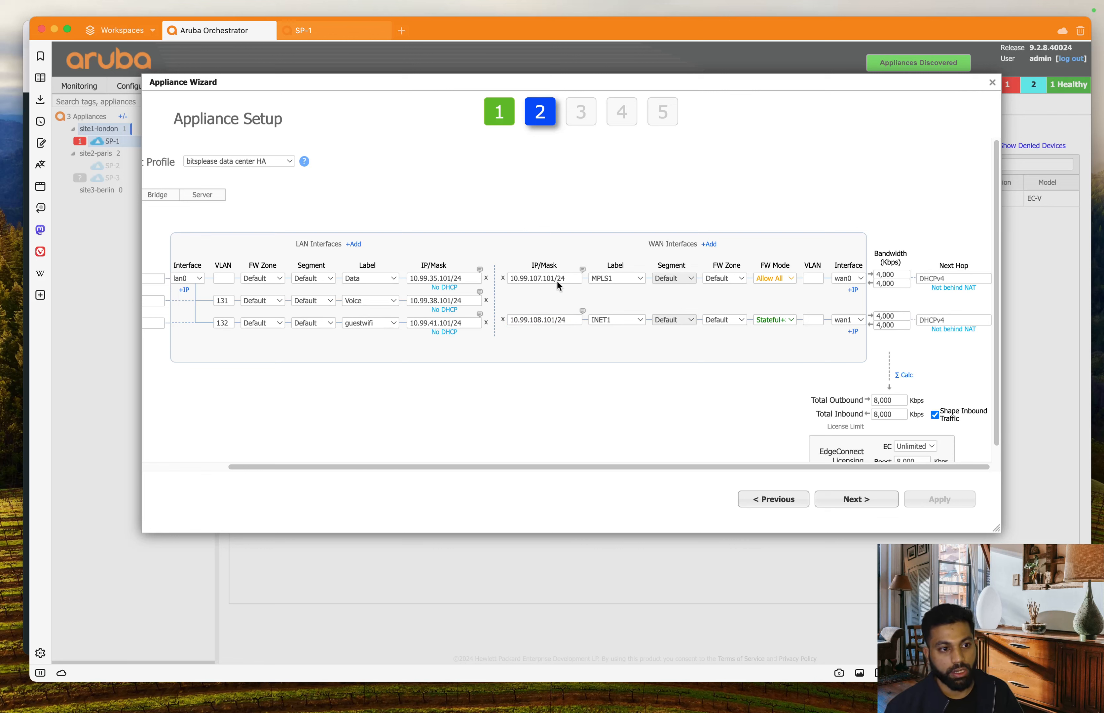
left_click_drag(545, 278, 493, 279)
key("super+c")
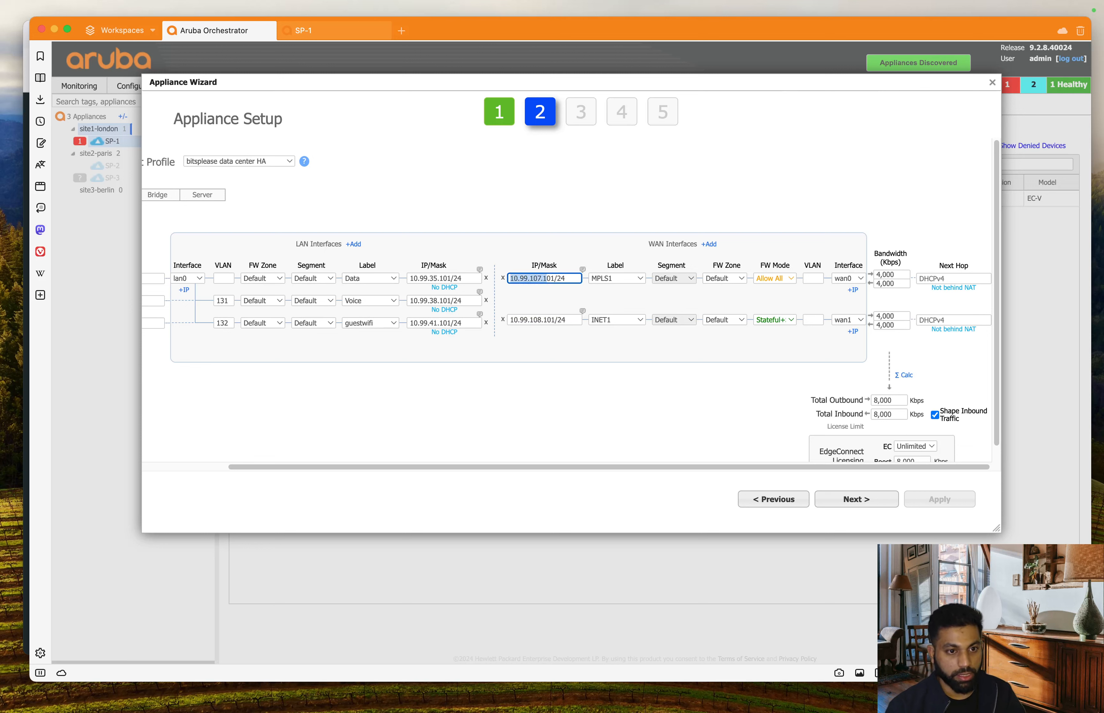
left_click(946, 278)
key("super+v")
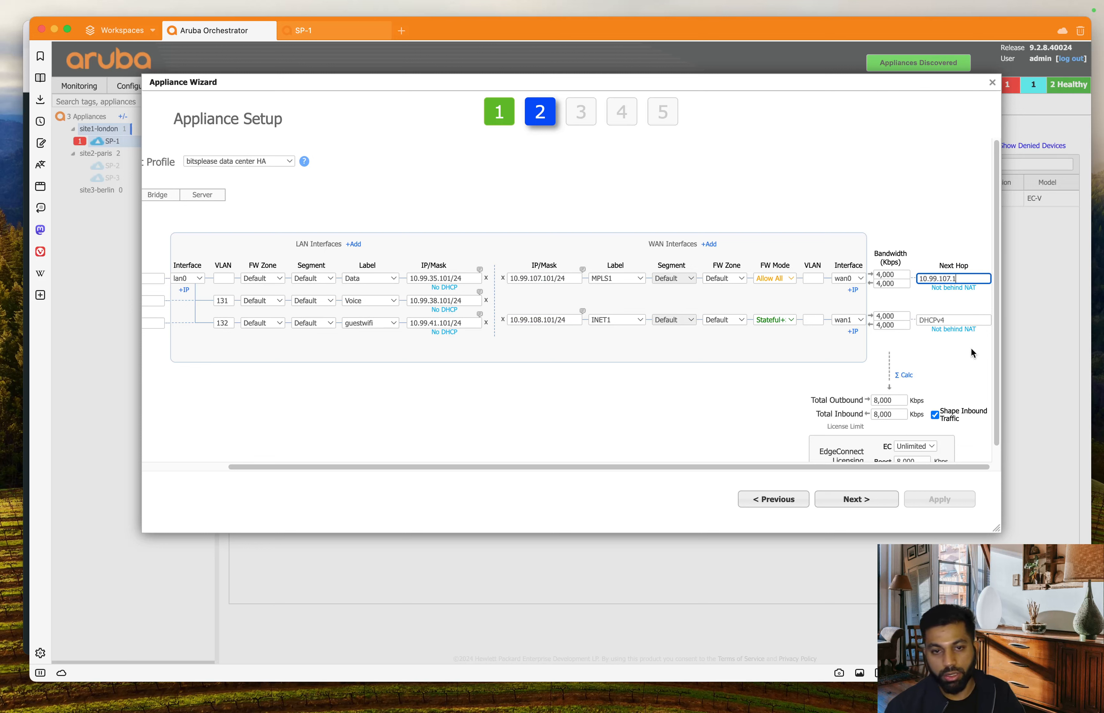
left_click_drag(548, 319, 508, 320)
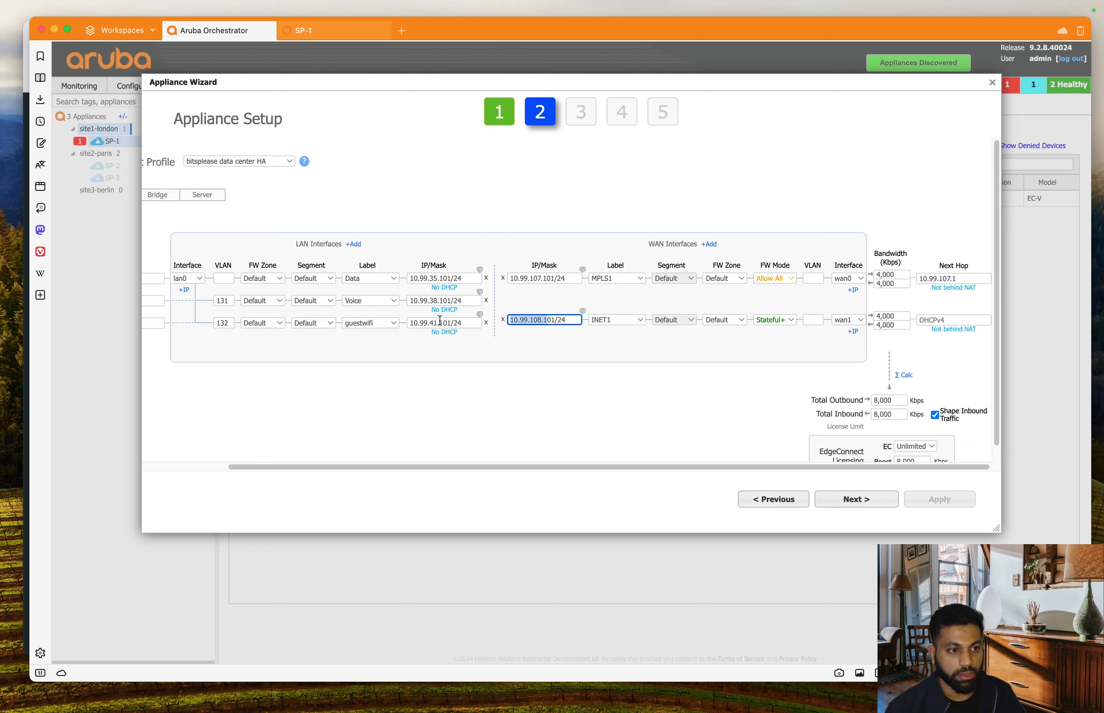
left_click(932, 320)
type("10.99.108.1")
left_click(664, 428)
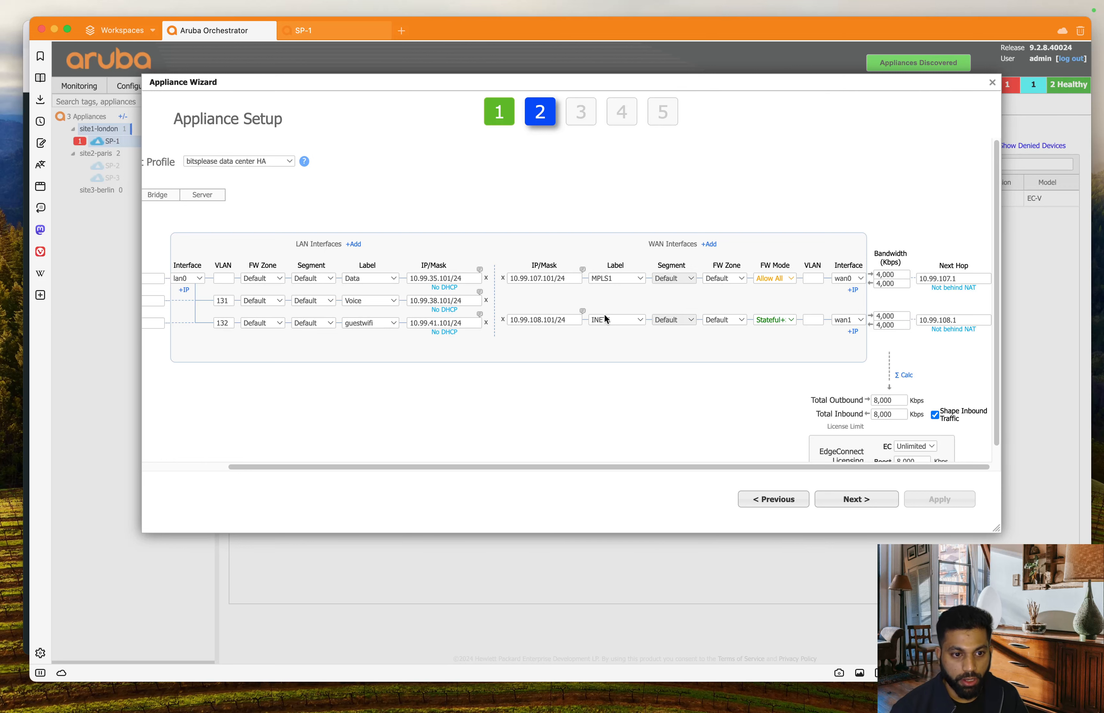
Step: Enable automatic advertising of local LAN subnets for SP-4, then apply the configuration and close the wizard
scroll(740, 414, "down", 1)
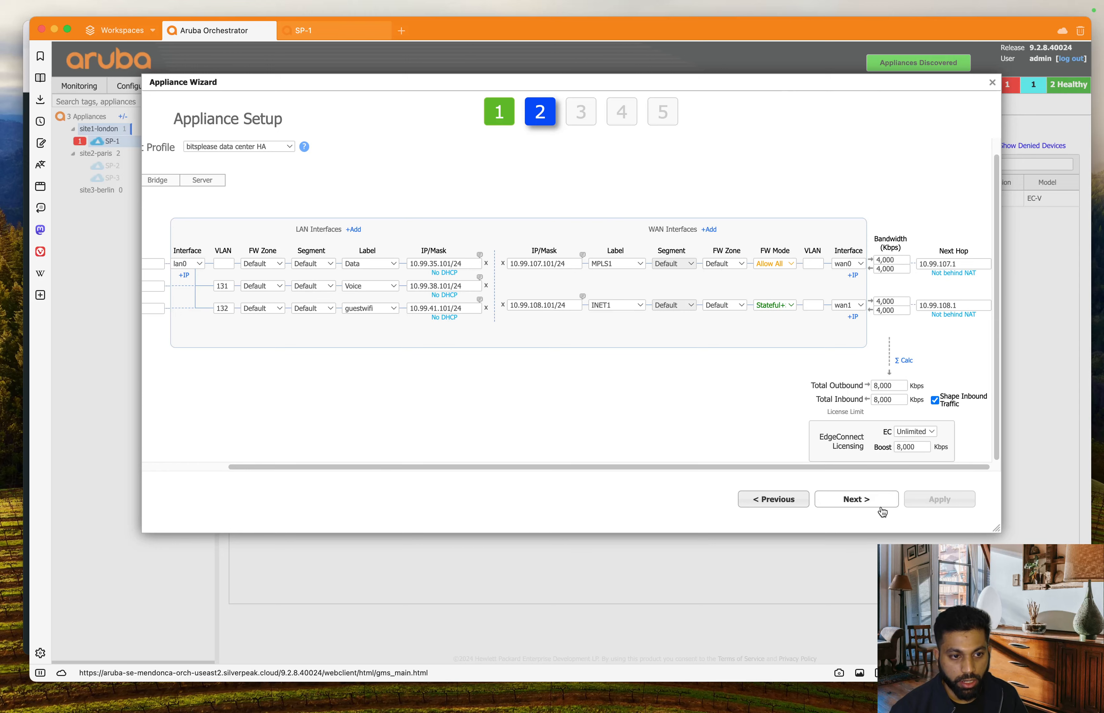
left_click(835, 499)
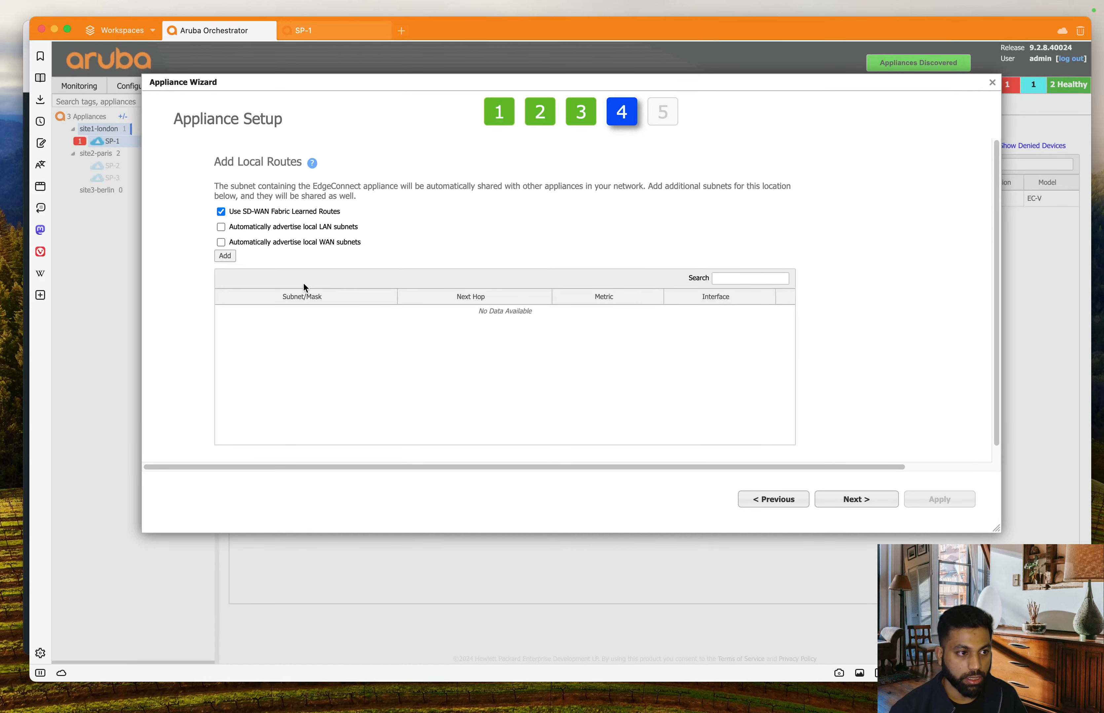
left_click(221, 227)
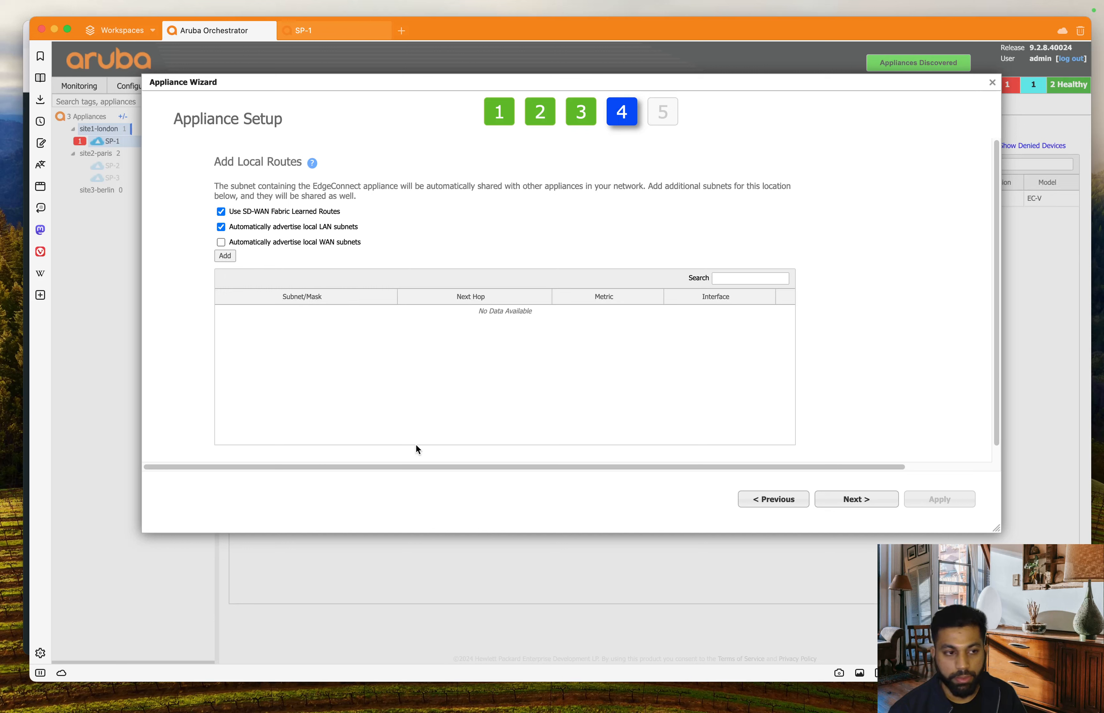
left_click(853, 499)
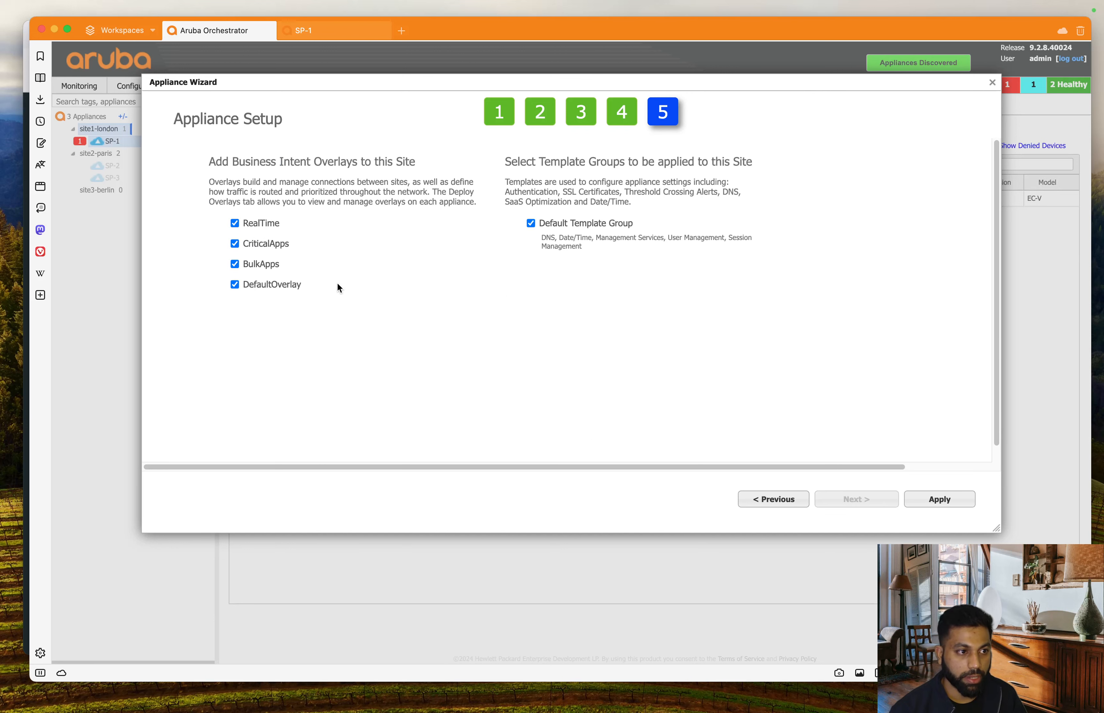
left_click(937, 503)
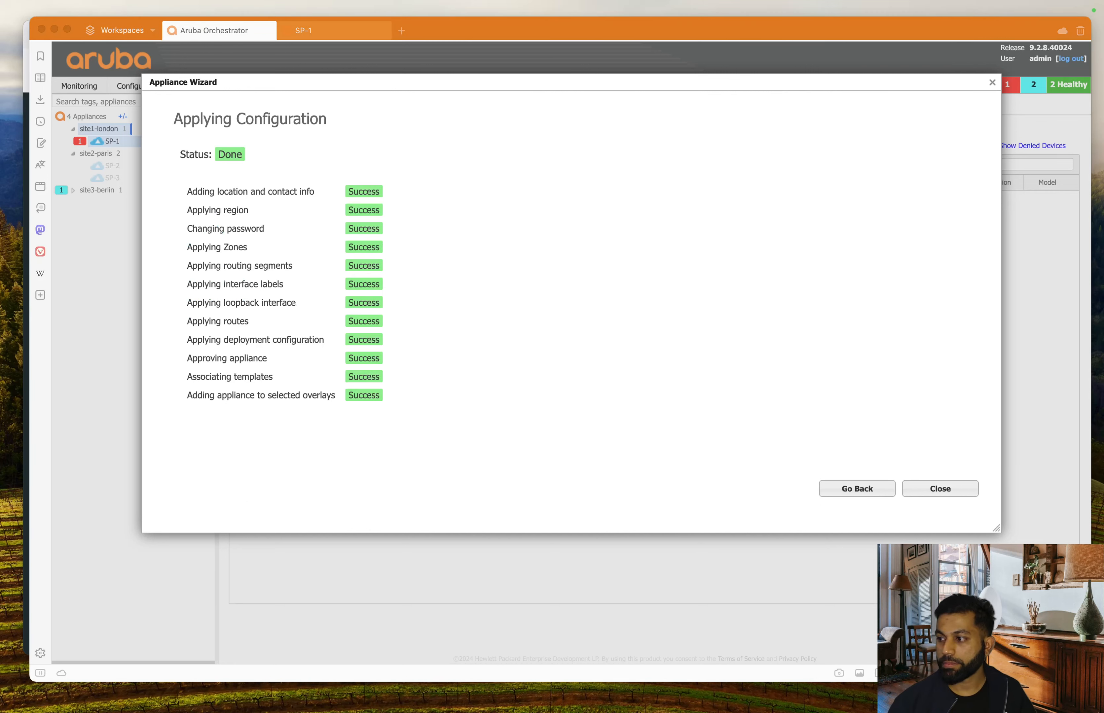
left_click(942, 490)
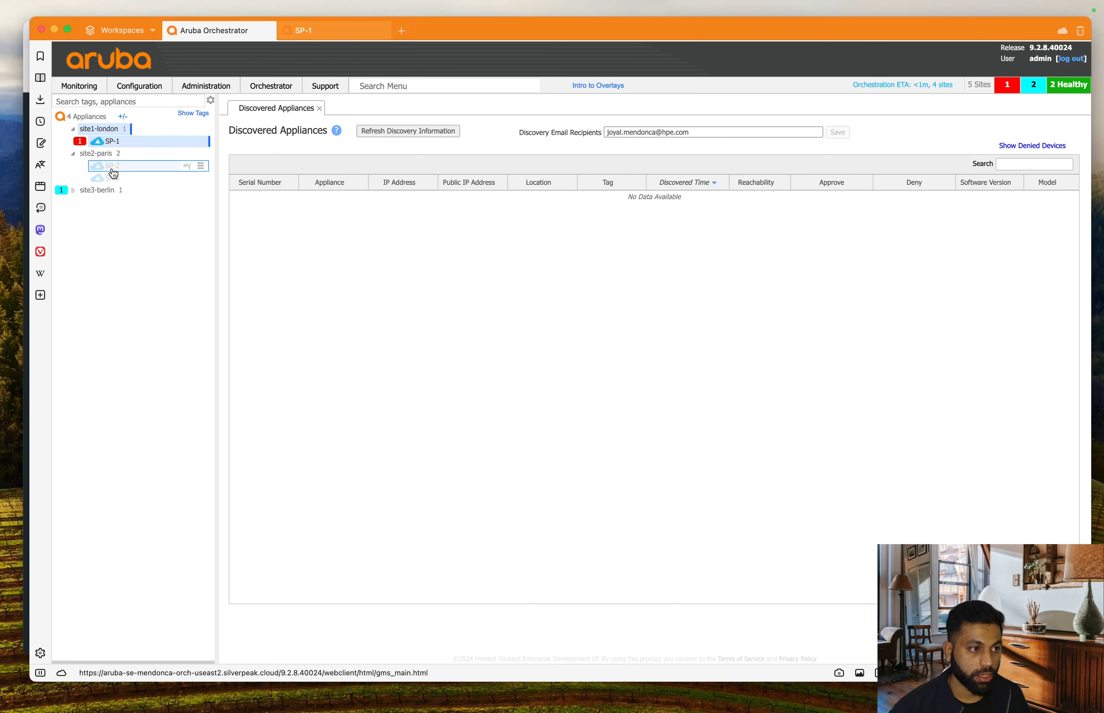
Step: Expand the site3-berlin group and open the Hostname/IP settings in SP-2's appliance manager
left_click(73, 190)
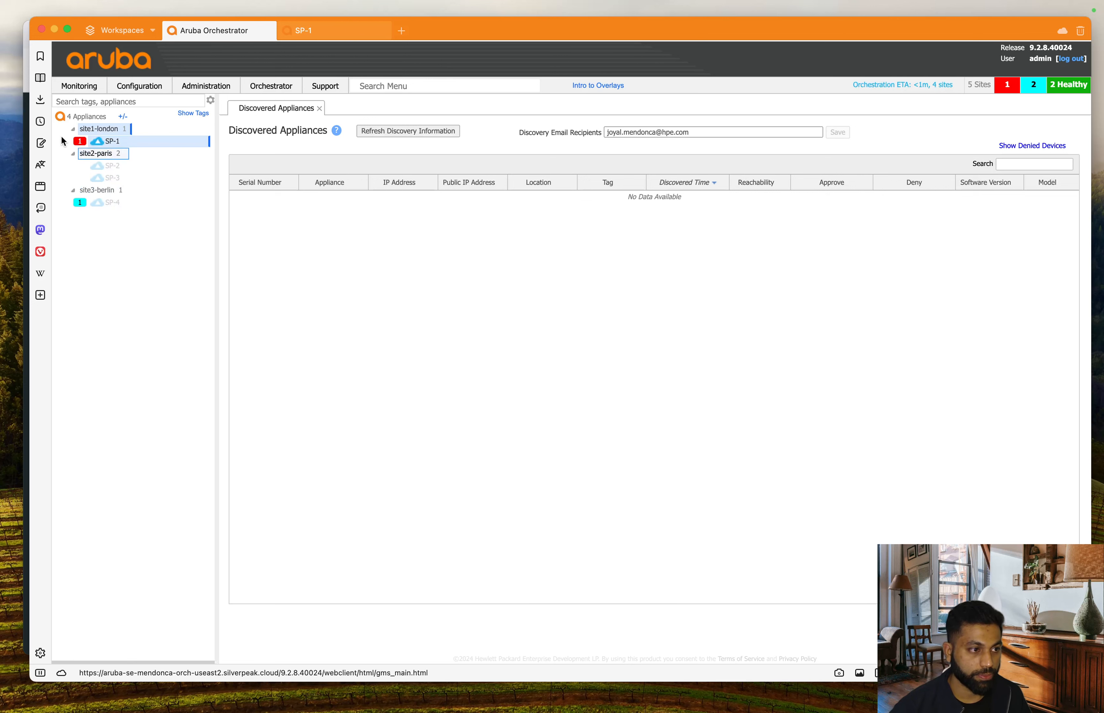
right_click(116, 167)
left_click(150, 173)
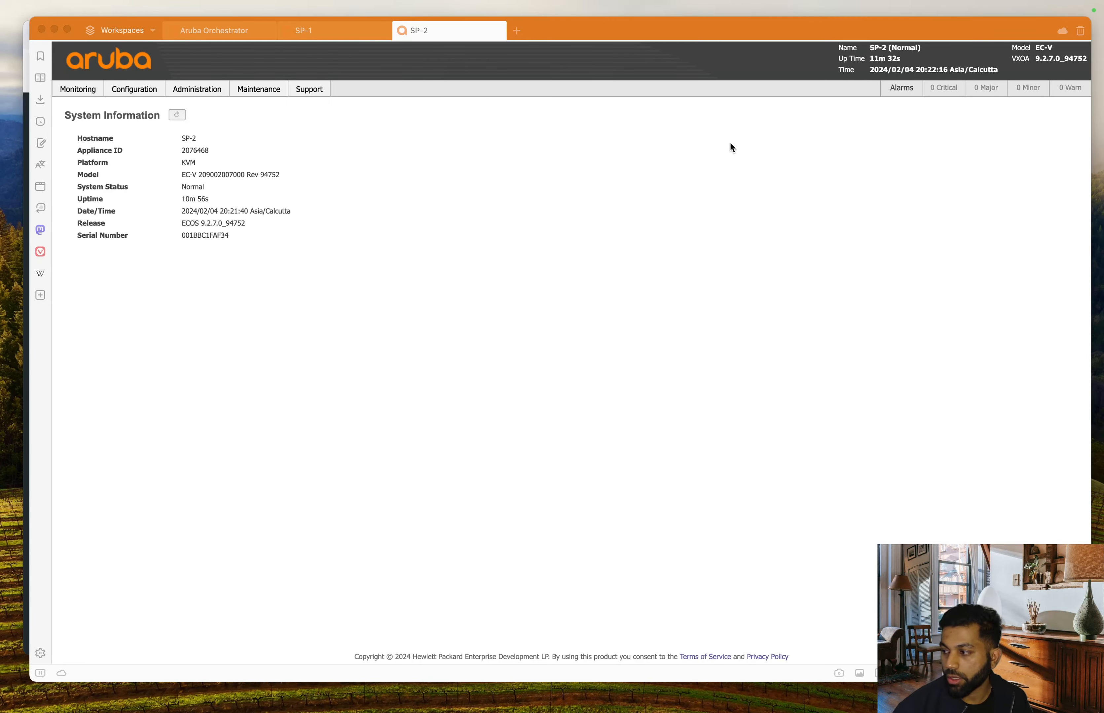
mouse_move(212, 98)
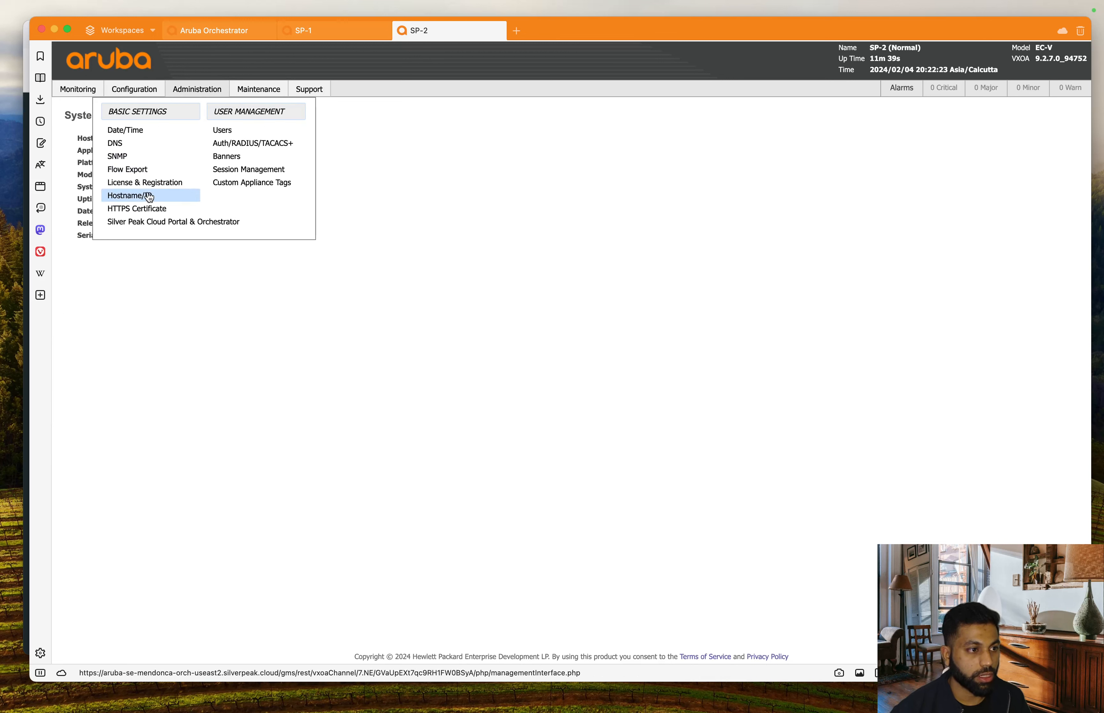
left_click(148, 197)
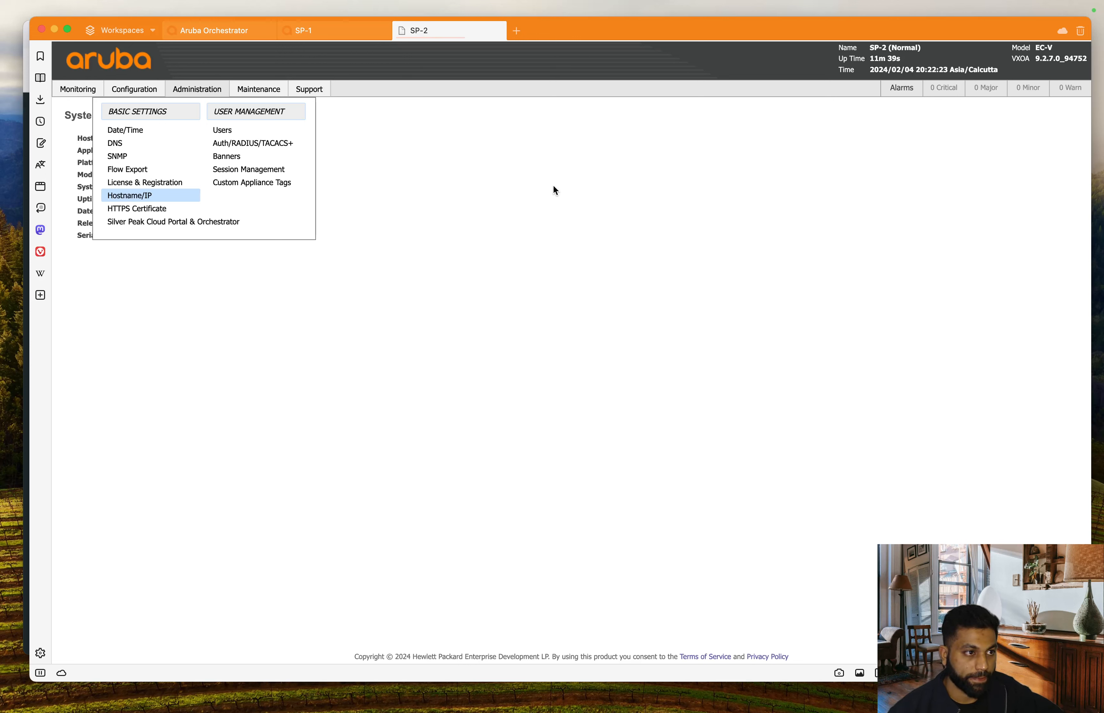
left_click(209, 32)
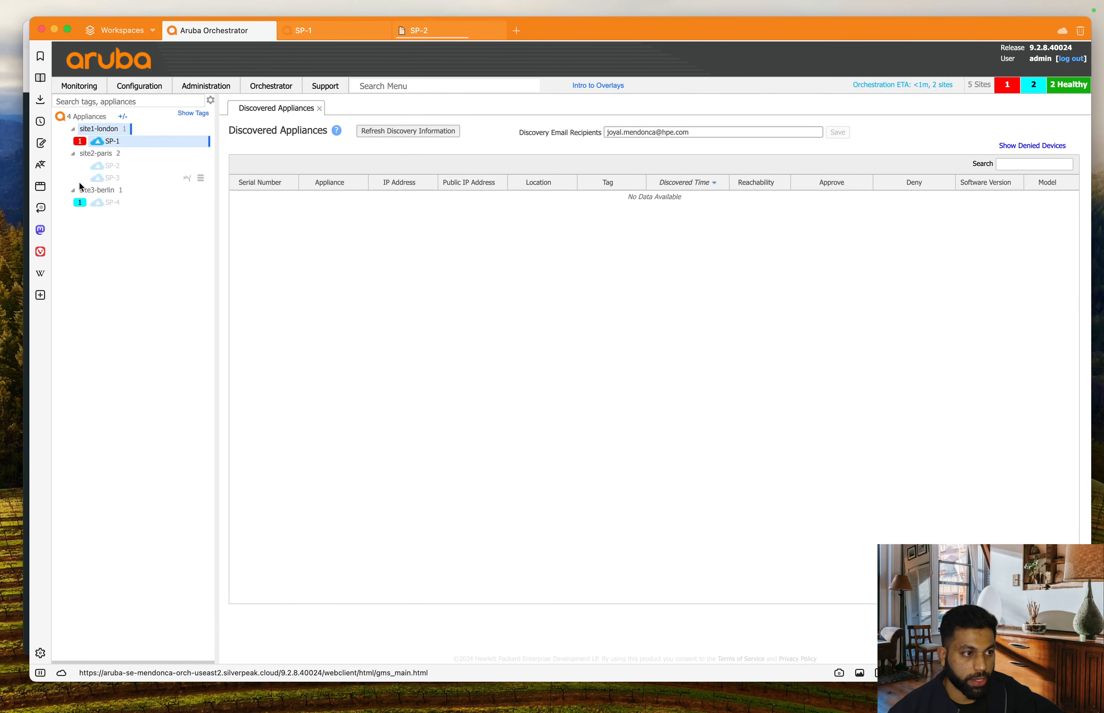
mouse_move(80, 147)
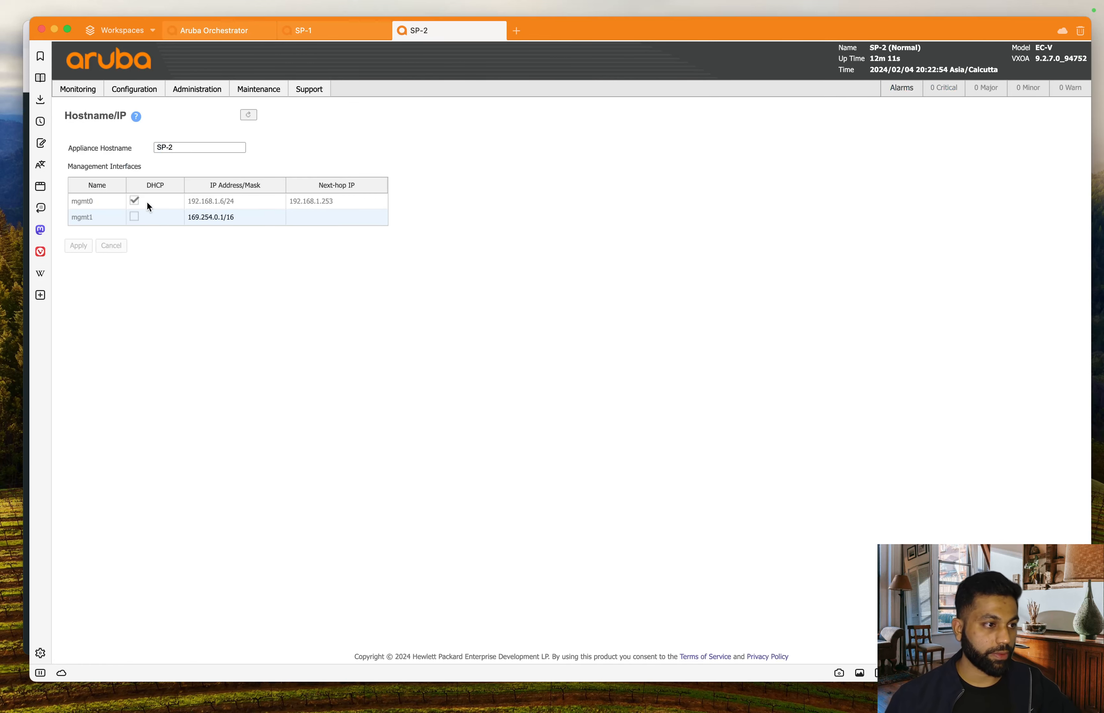
Step: Turn off DHCP on SP-2's mgmt0 interface and apply the static address 192.168.1.5/24
left_click(135, 200)
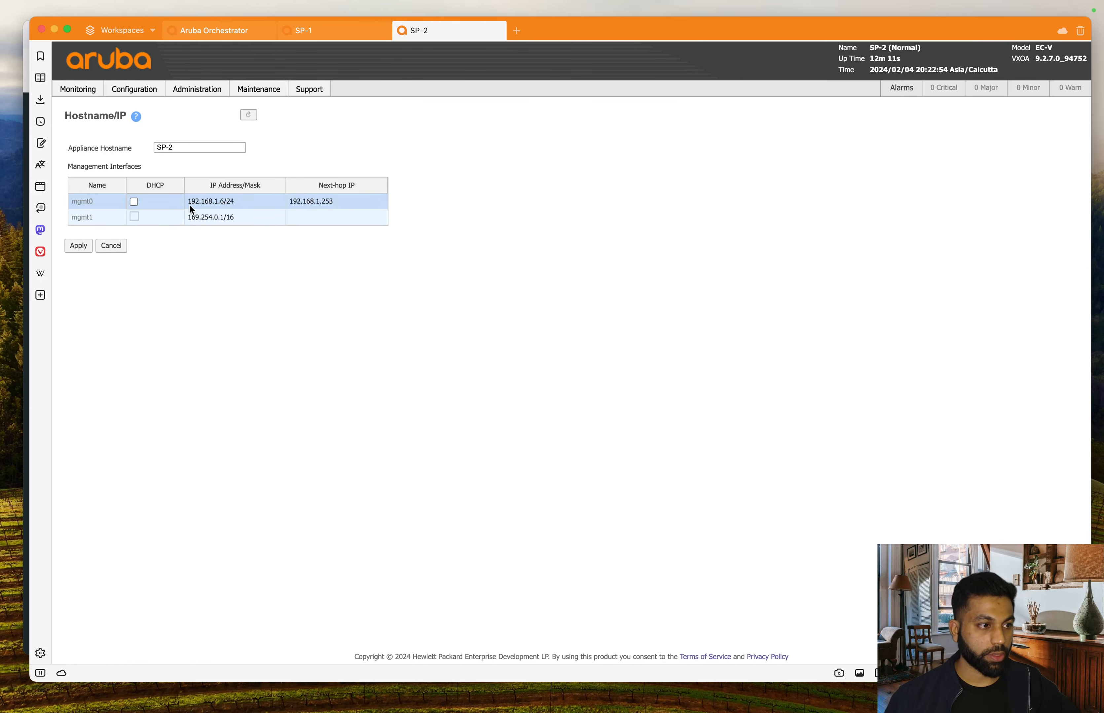
left_click(222, 204)
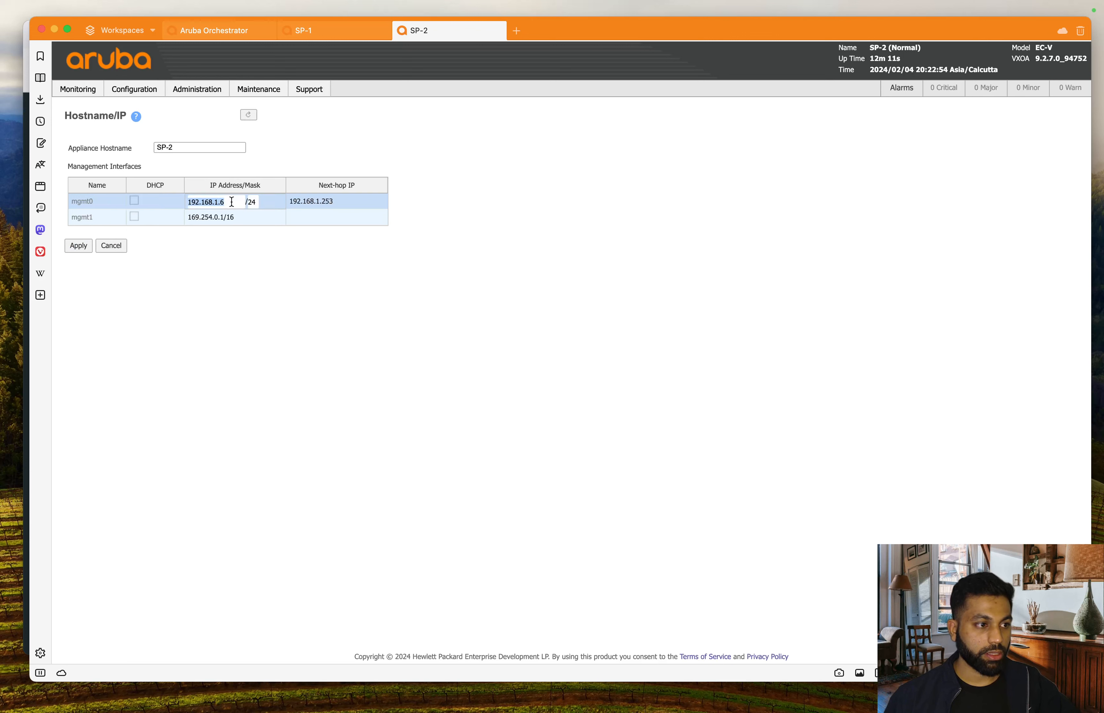
left_click(232, 202)
key("BackSpace")
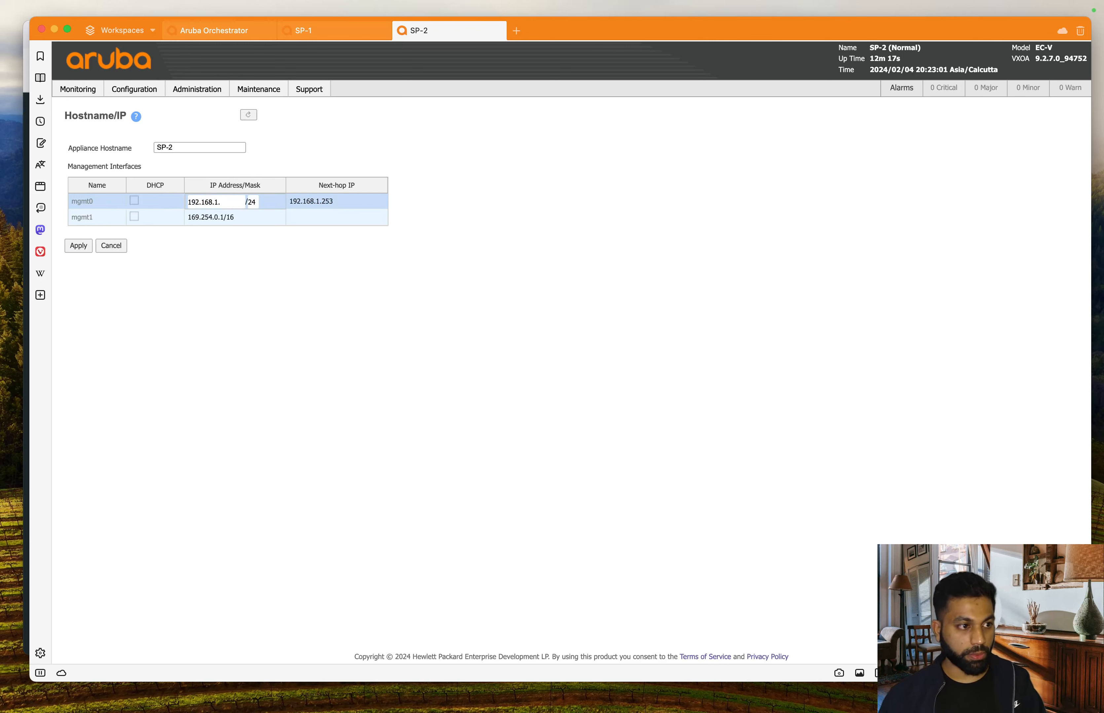
type("5")
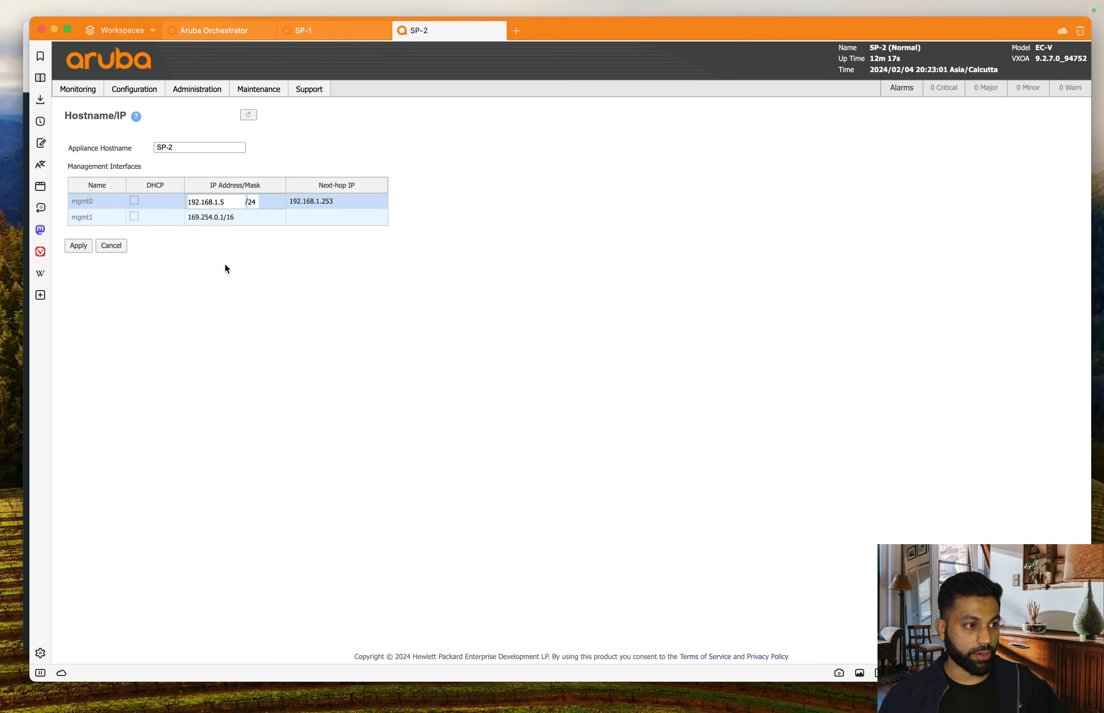
left_click(77, 248)
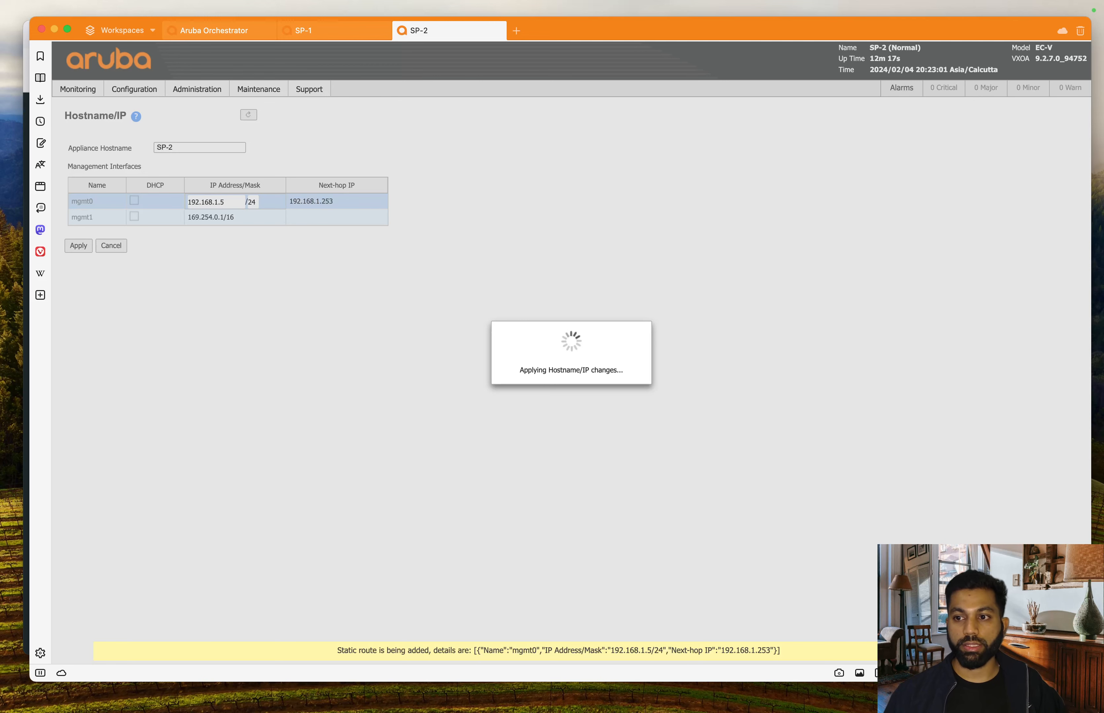
Step: Open the appliance managers for SP-3 and SP-4 from Aruba Orchestrator, then switch to SP-3's page
left_click(227, 30)
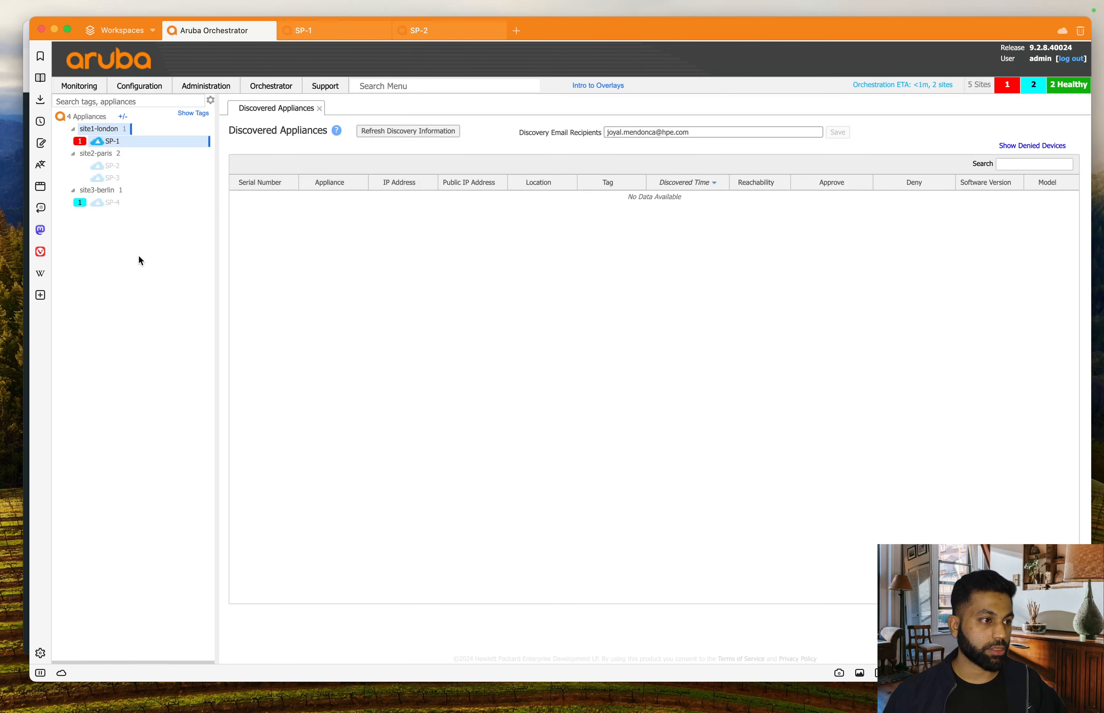
right_click(118, 179)
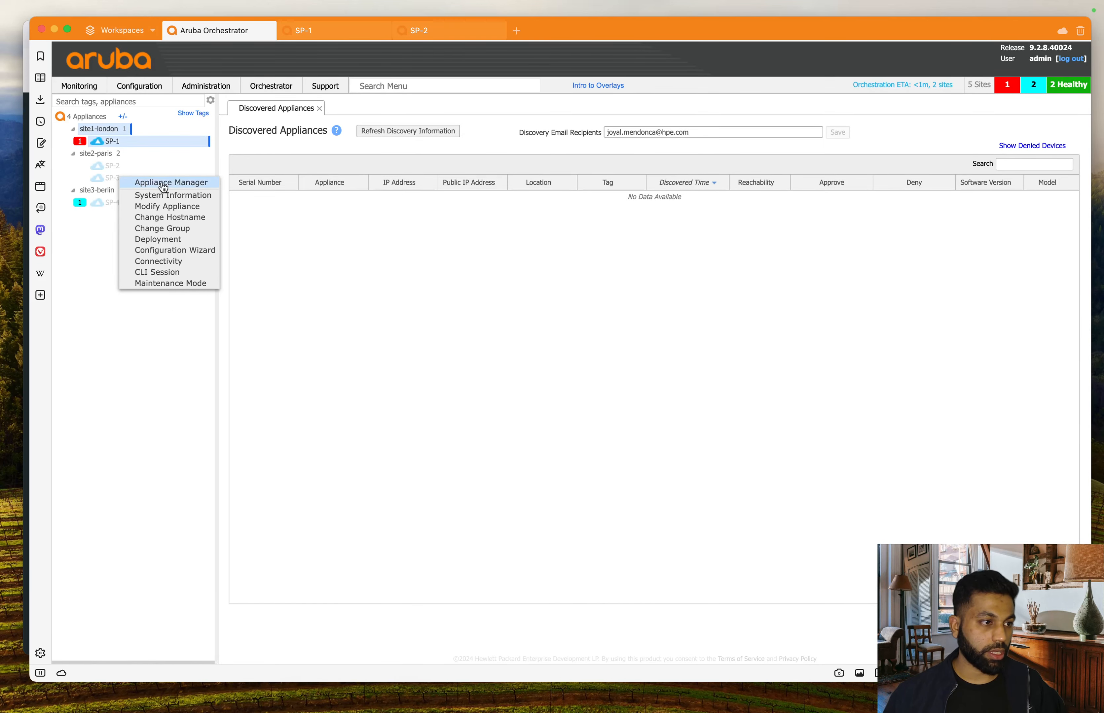
left_click(162, 184)
right_click(111, 203)
left_click(139, 209)
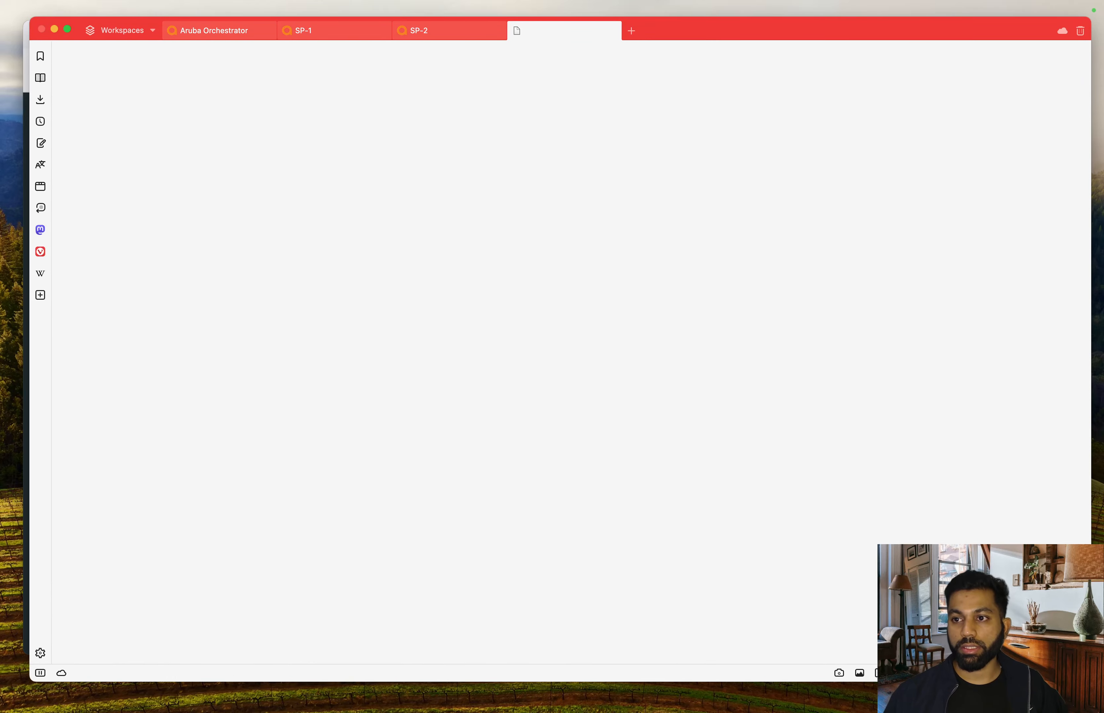
key("ctrl+Tab")
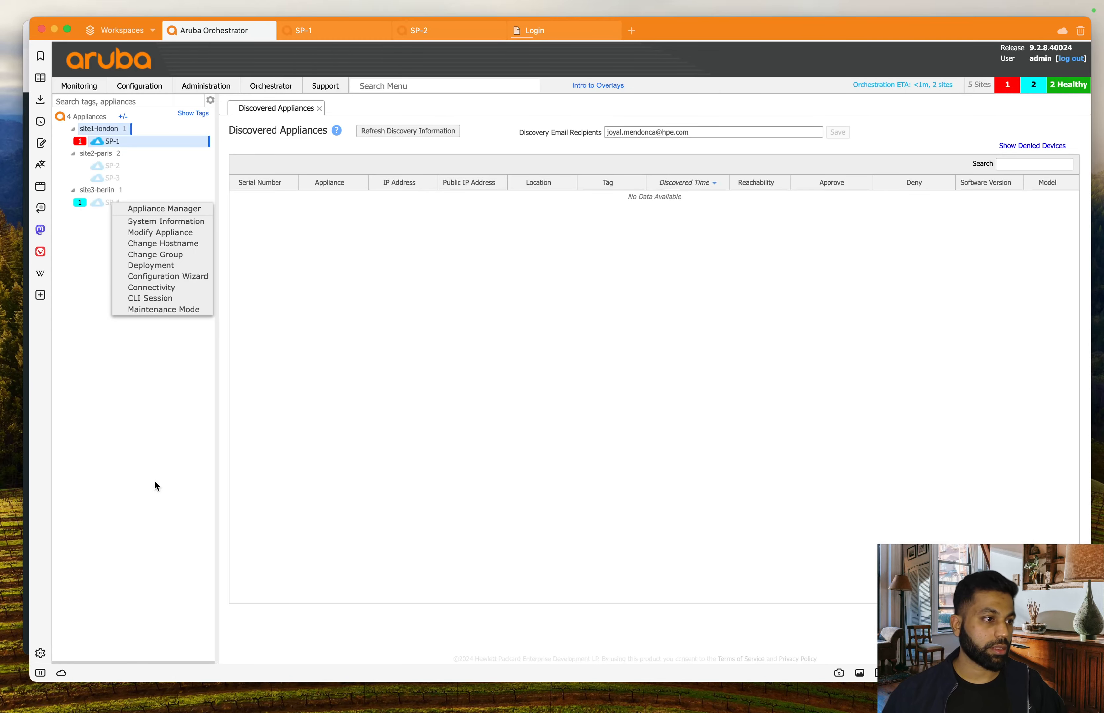
left_click(182, 210)
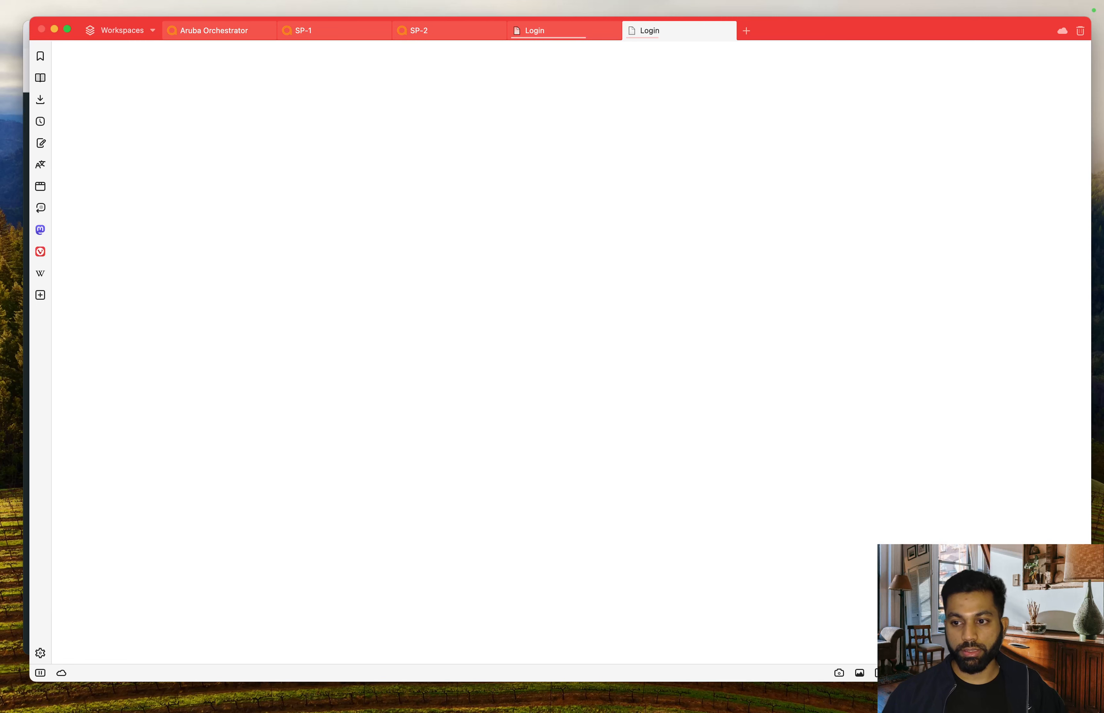
key("ctrl+shift+Tab")
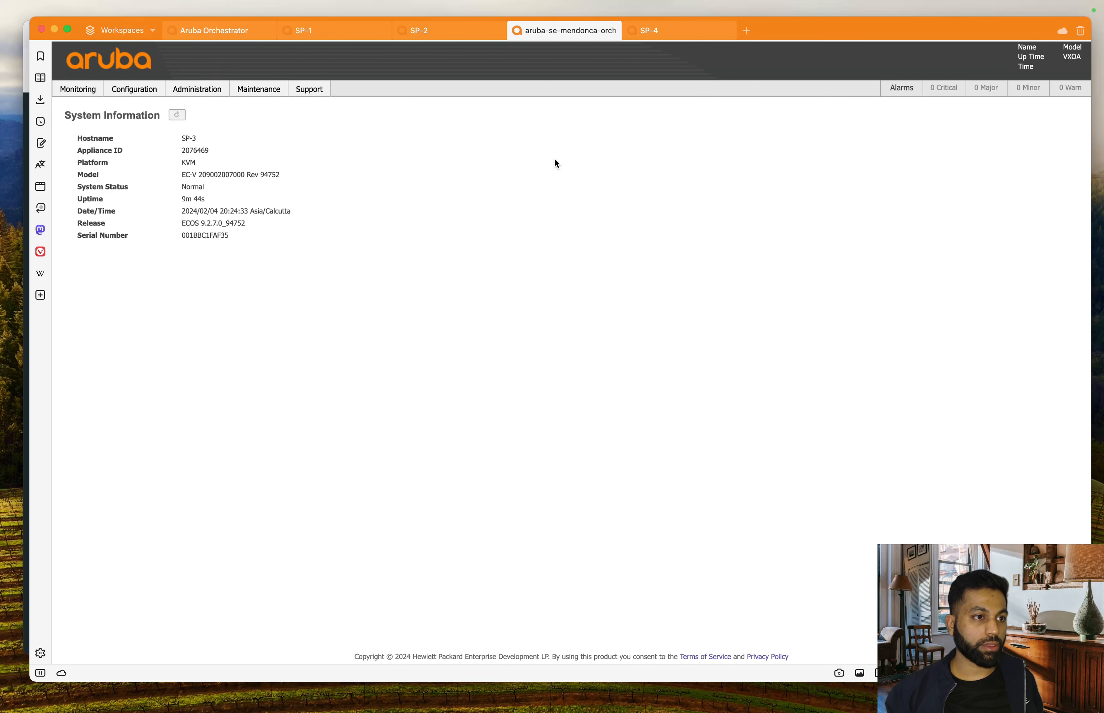
Step: In SP-3's Hostname/IP settings, turn off DHCP on mgmt0 and apply the static address 192.168.1.6/24
mouse_move(124, 97)
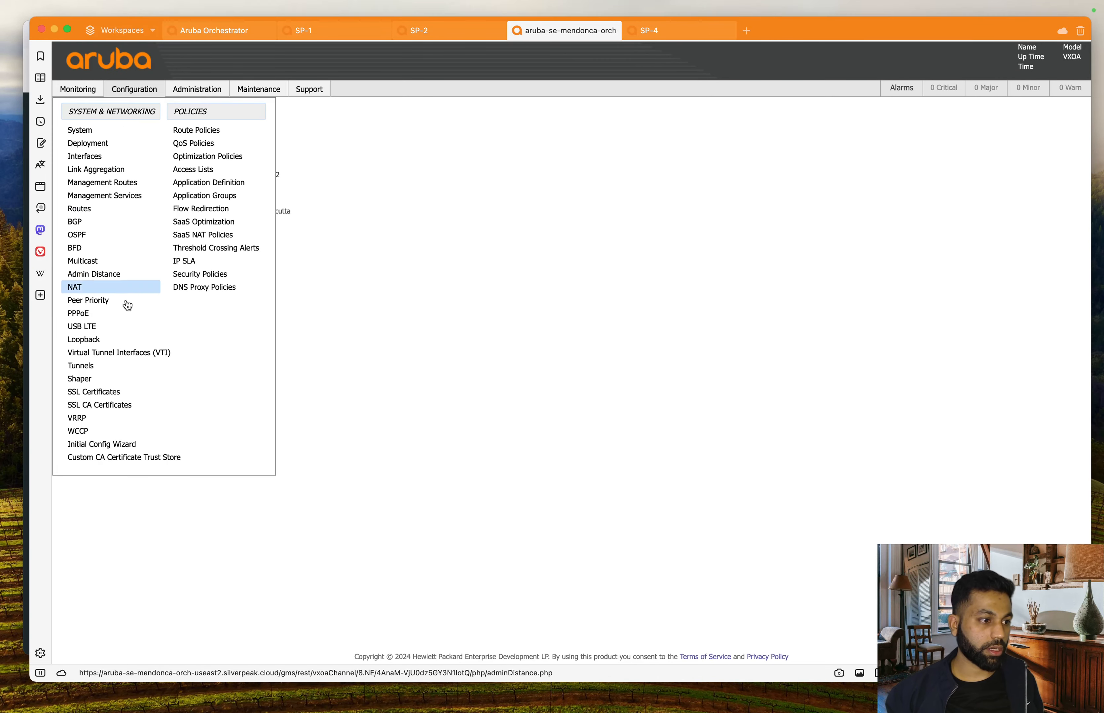
mouse_move(205, 96)
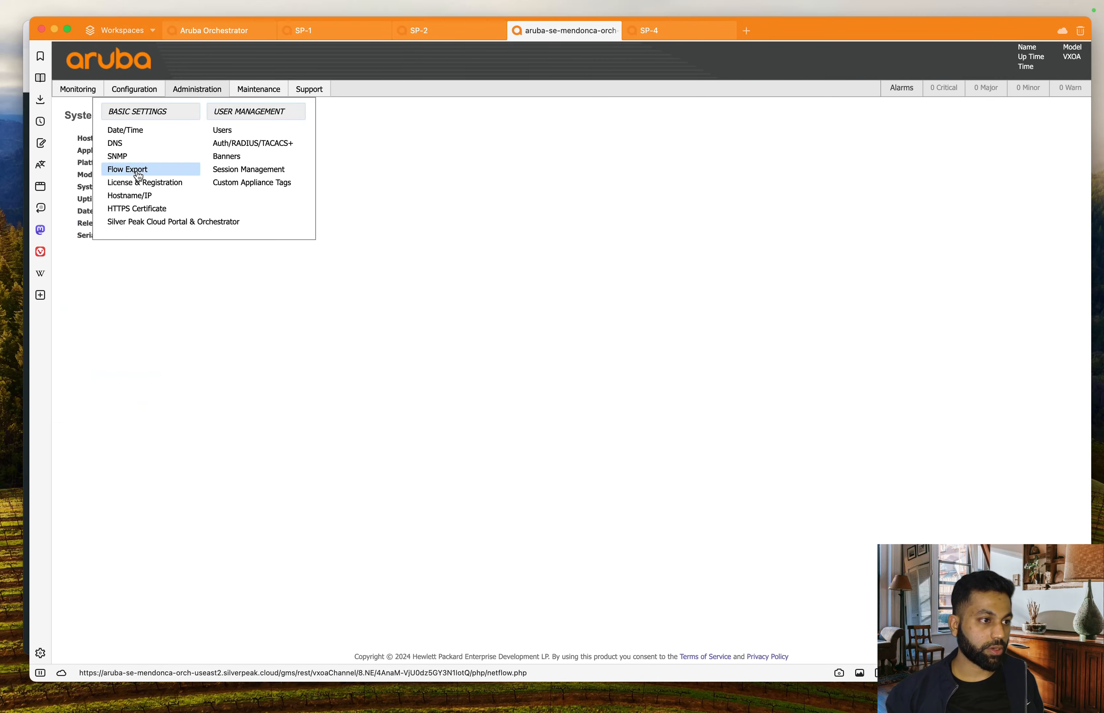
left_click(150, 197)
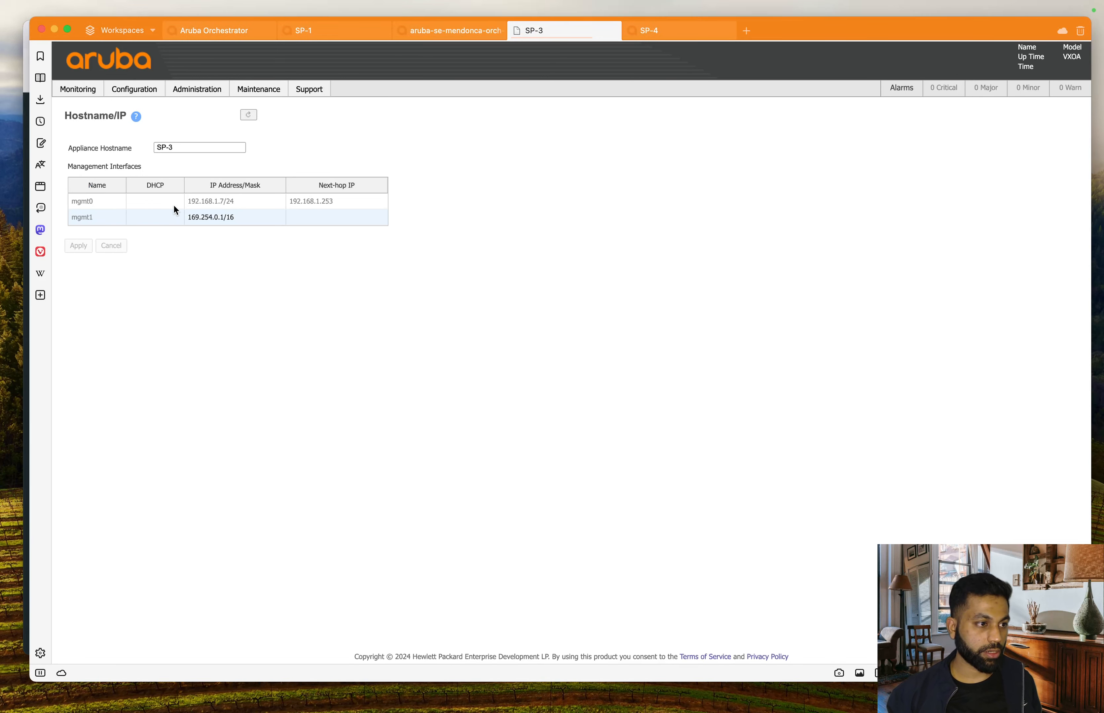
left_click(151, 204)
left_click(221, 203)
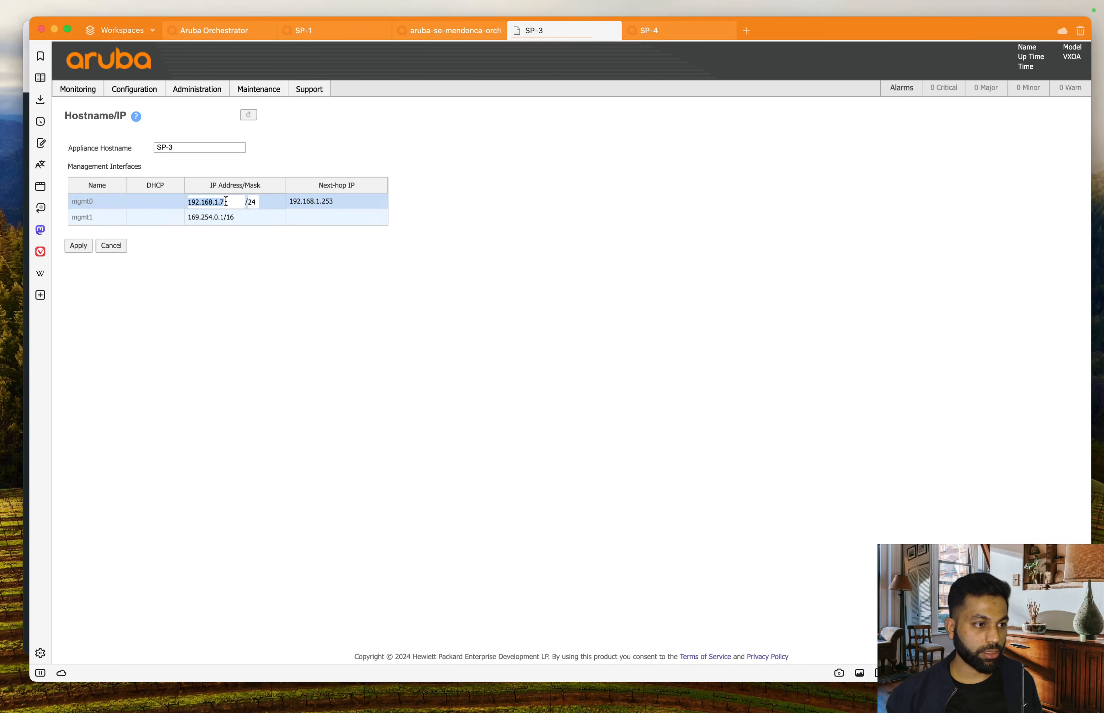
left_click(231, 199)
key("BackSpace")
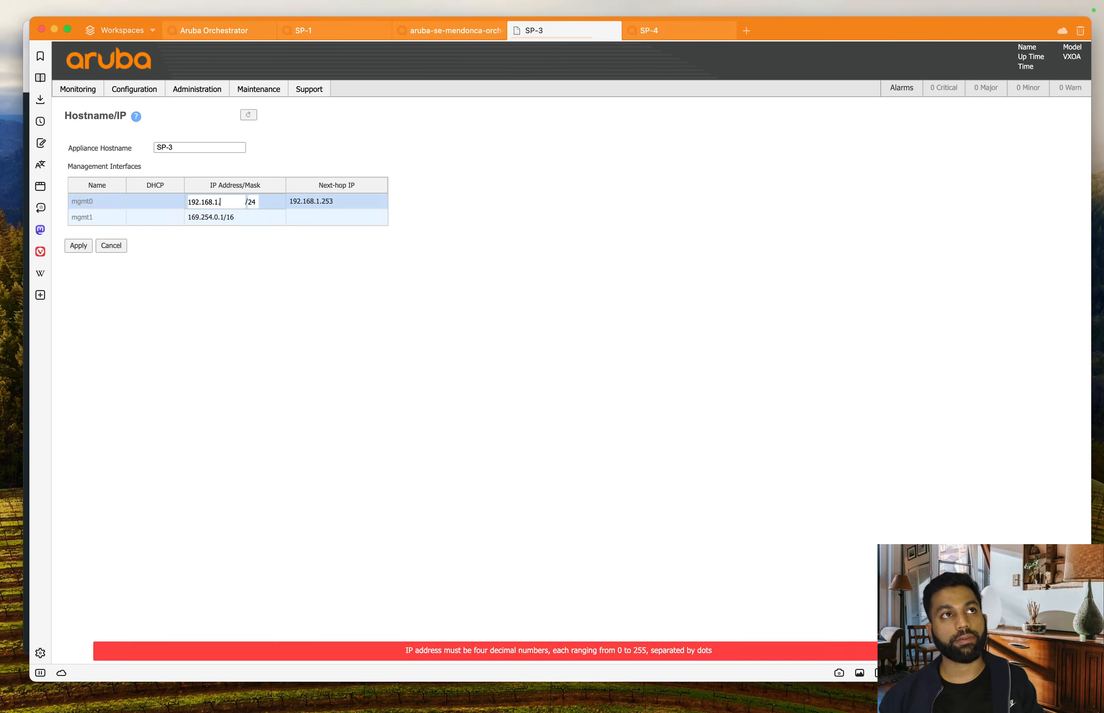
type("6")
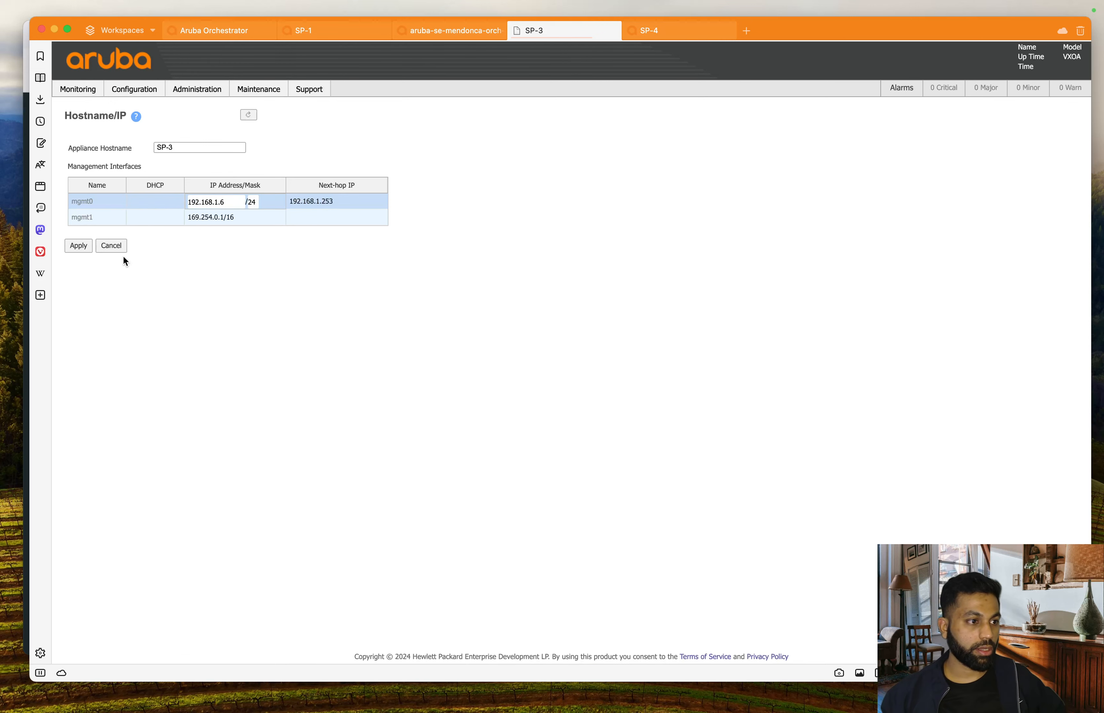
left_click(78, 246)
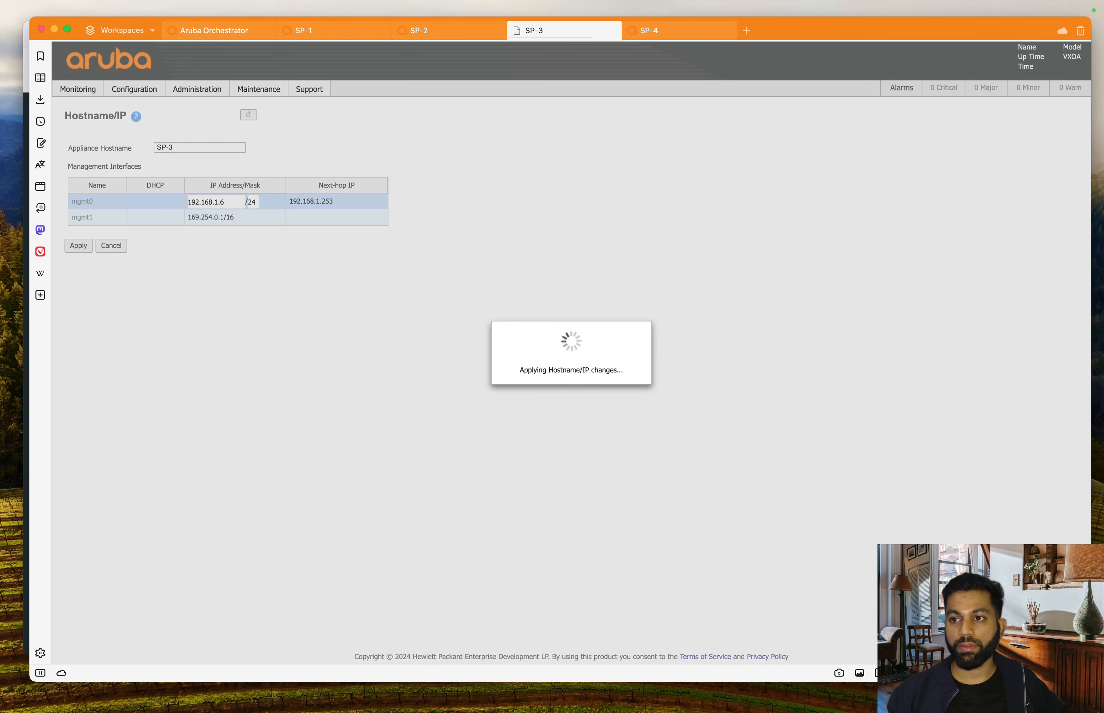
Step: In SP-4's Hostname/IP settings, turn off DHCP on mgmt0 and apply the static address 192.168.1.7/24
left_click(648, 32)
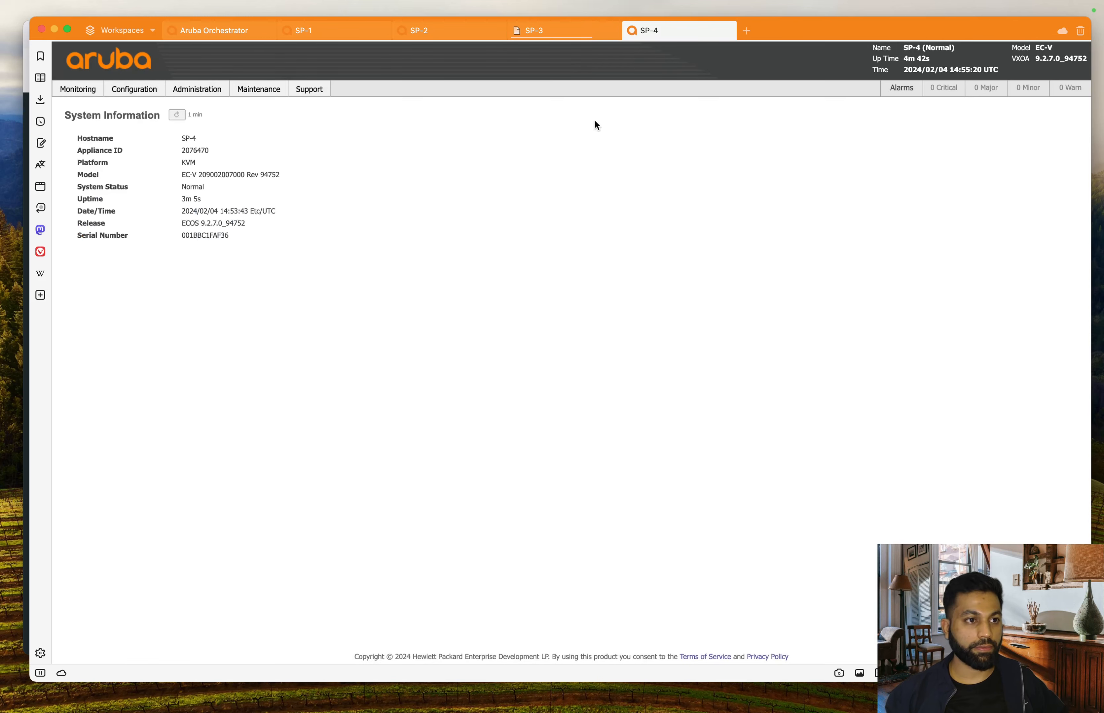
left_click(134, 89)
left_click(145, 199)
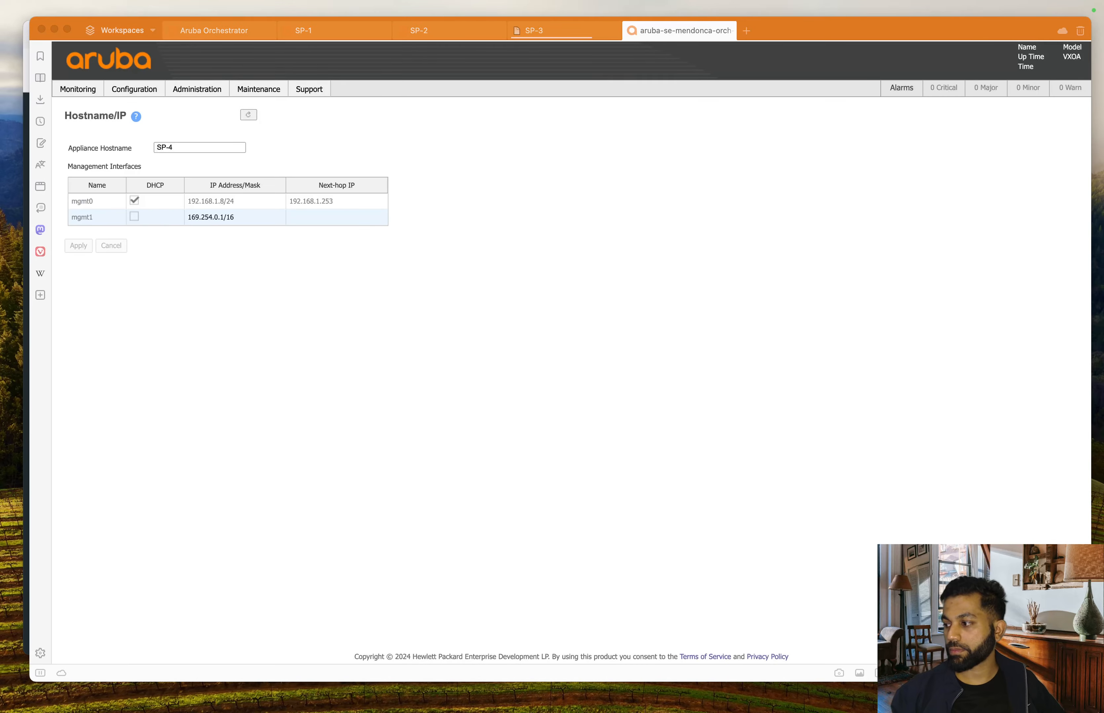
left_click(134, 201)
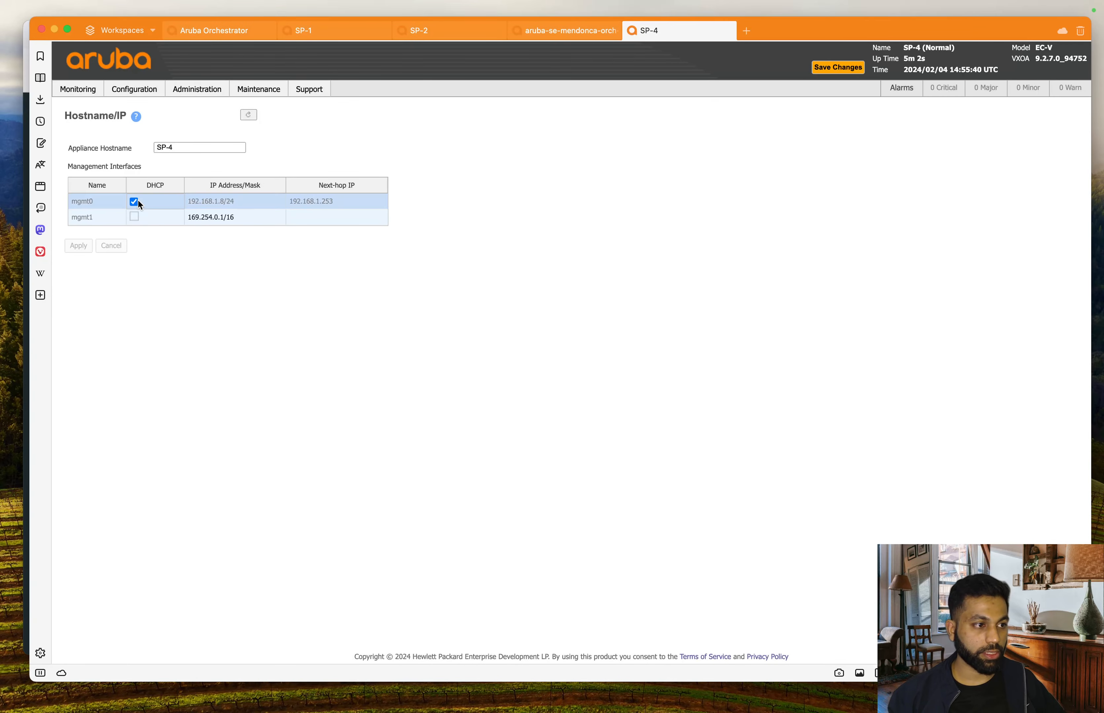
left_click(221, 203)
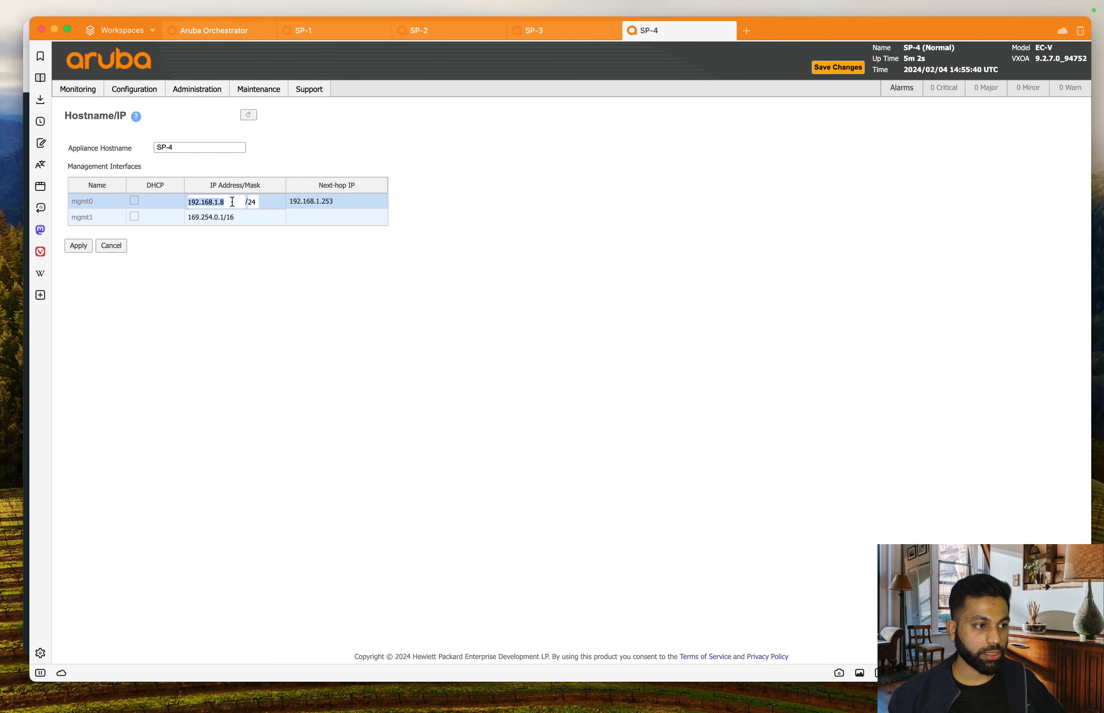
left_click(232, 202)
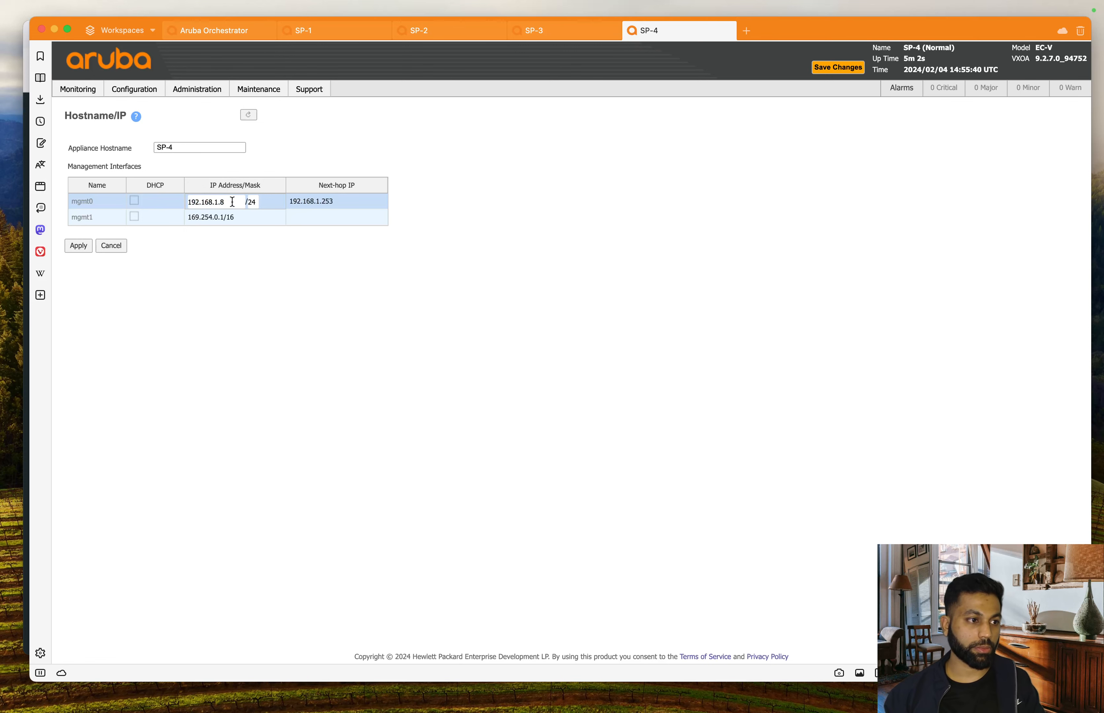
key("BackSpace")
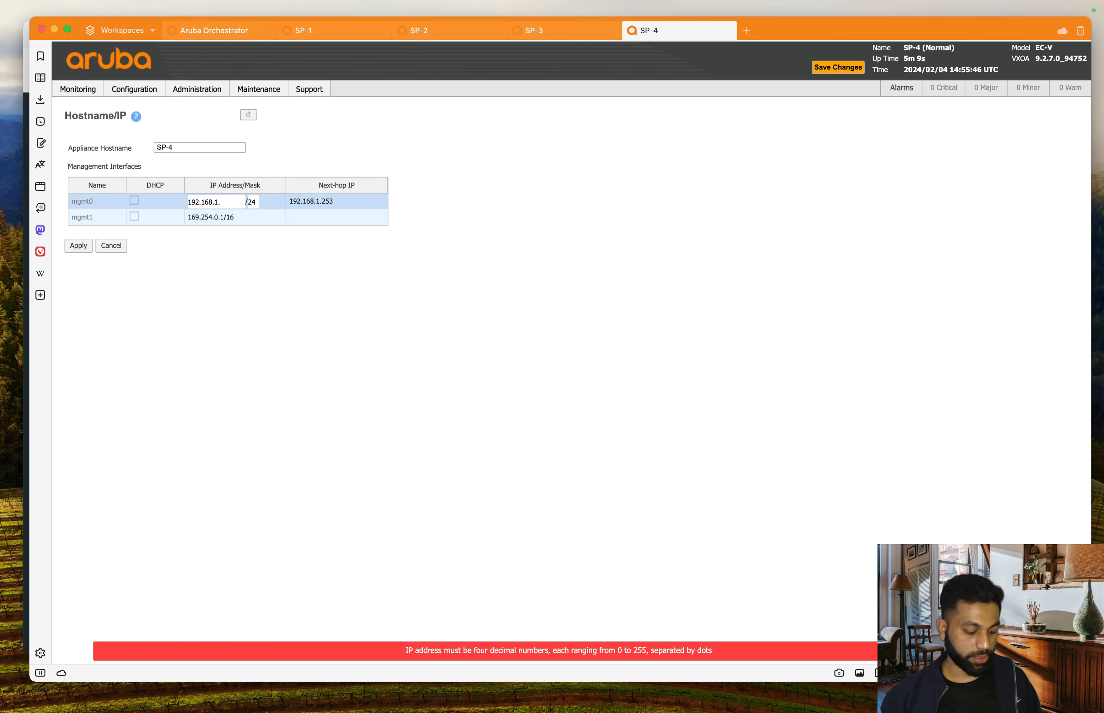
type("7")
left_click(79, 250)
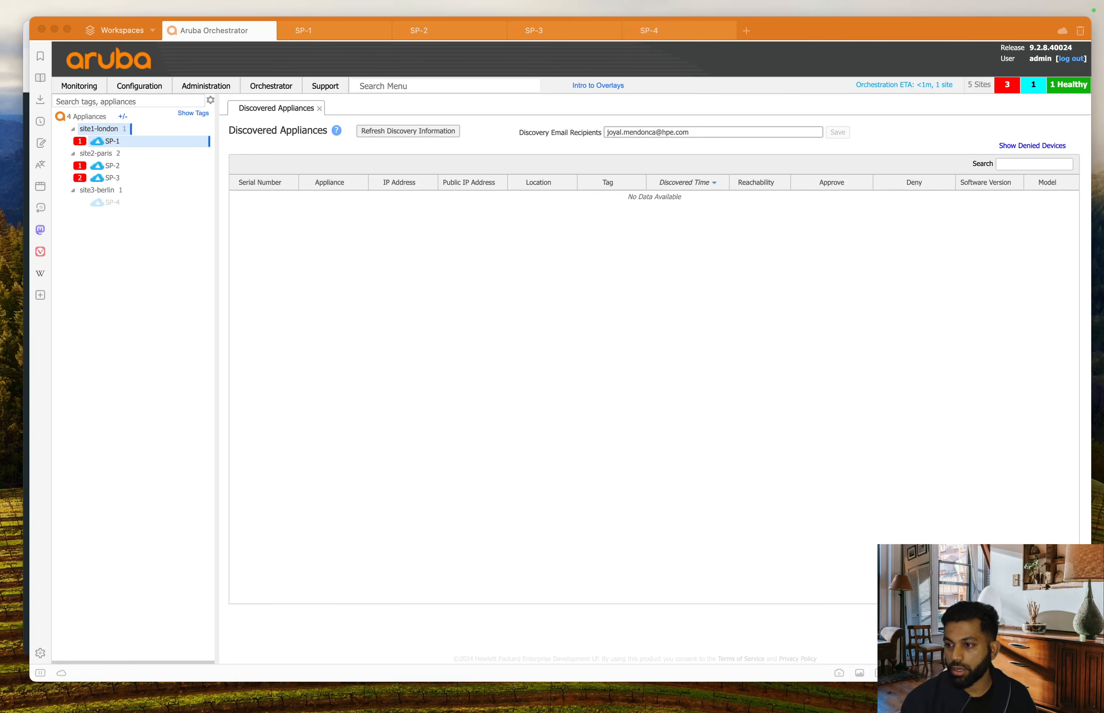
Step: Return to Aruba Orchestrator and check the orchestration progress of the four appliances
left_click(746, 361)
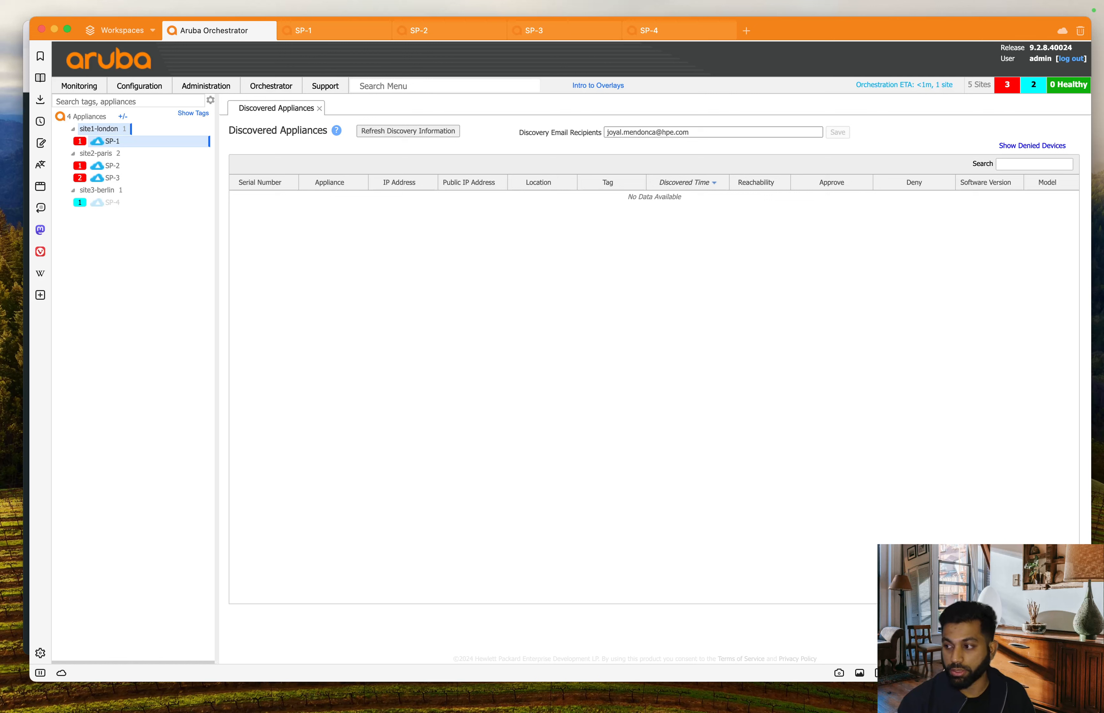
left_click(900, 92)
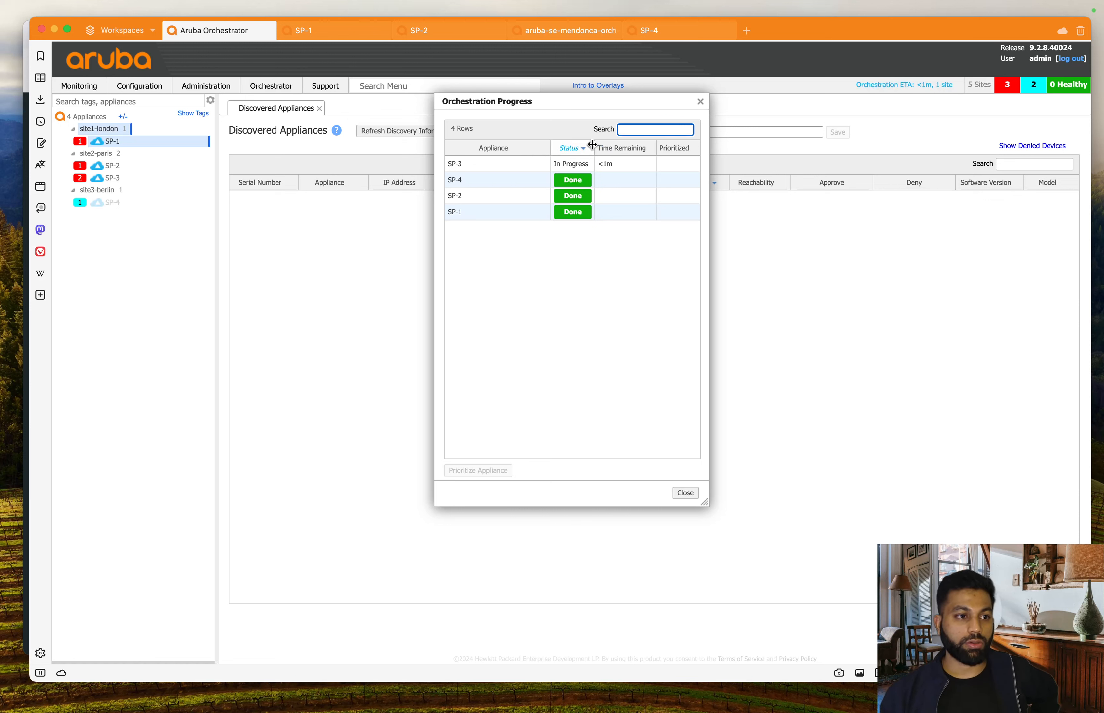
mouse_move(592, 145)
left_mouse_down()
mouse_move(628, 151)
mouse_move(602, 144)
left_mouse_up()
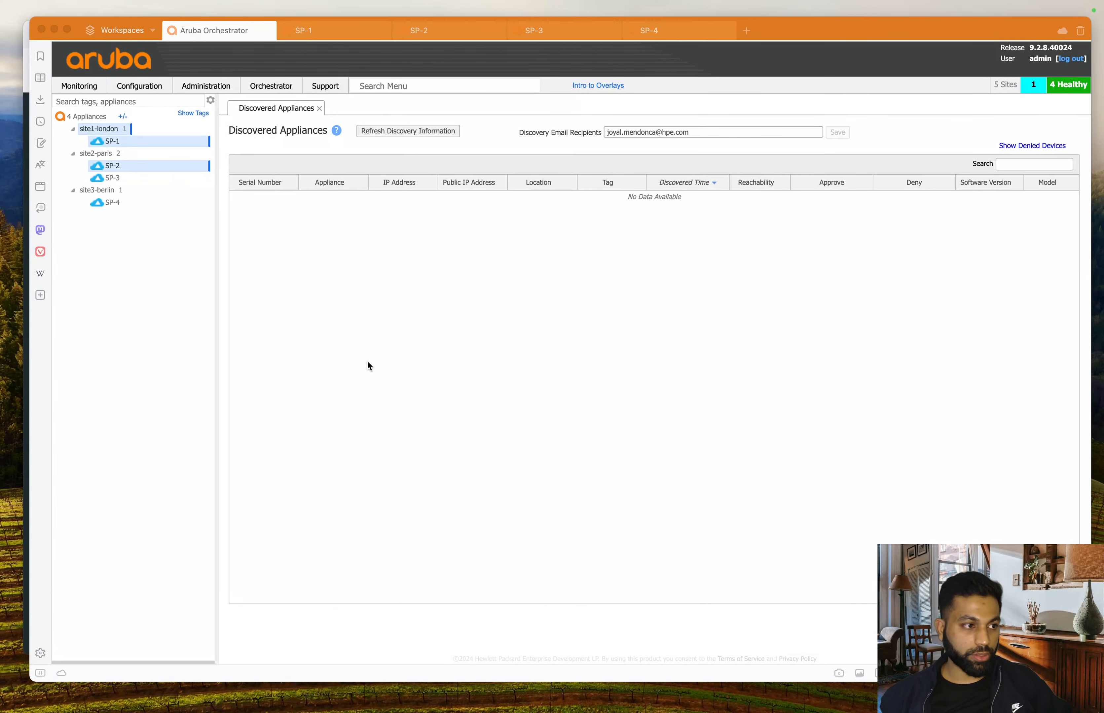
left_click(373, 399)
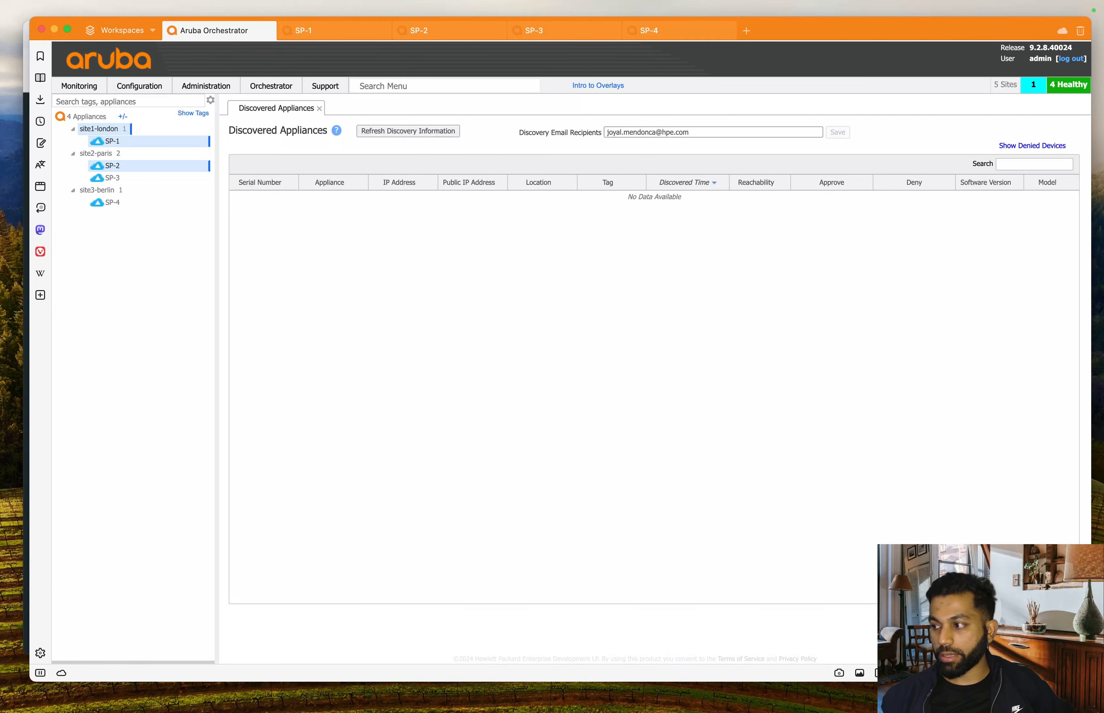
key("super+Tab")
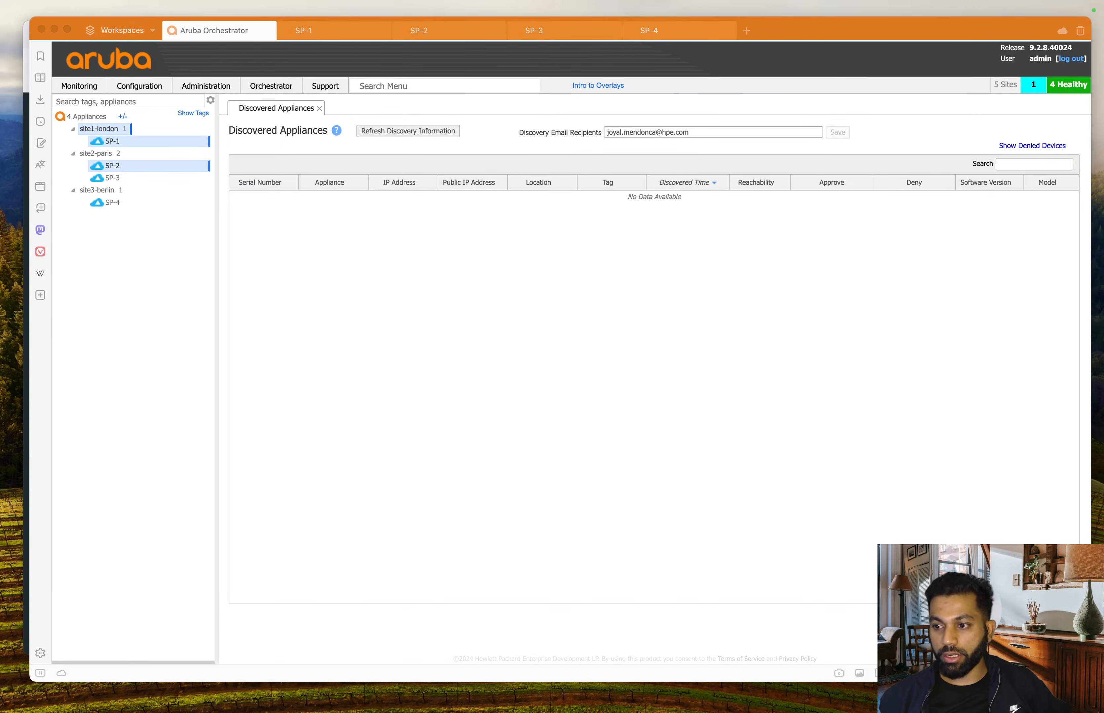
left_click(723, 324)
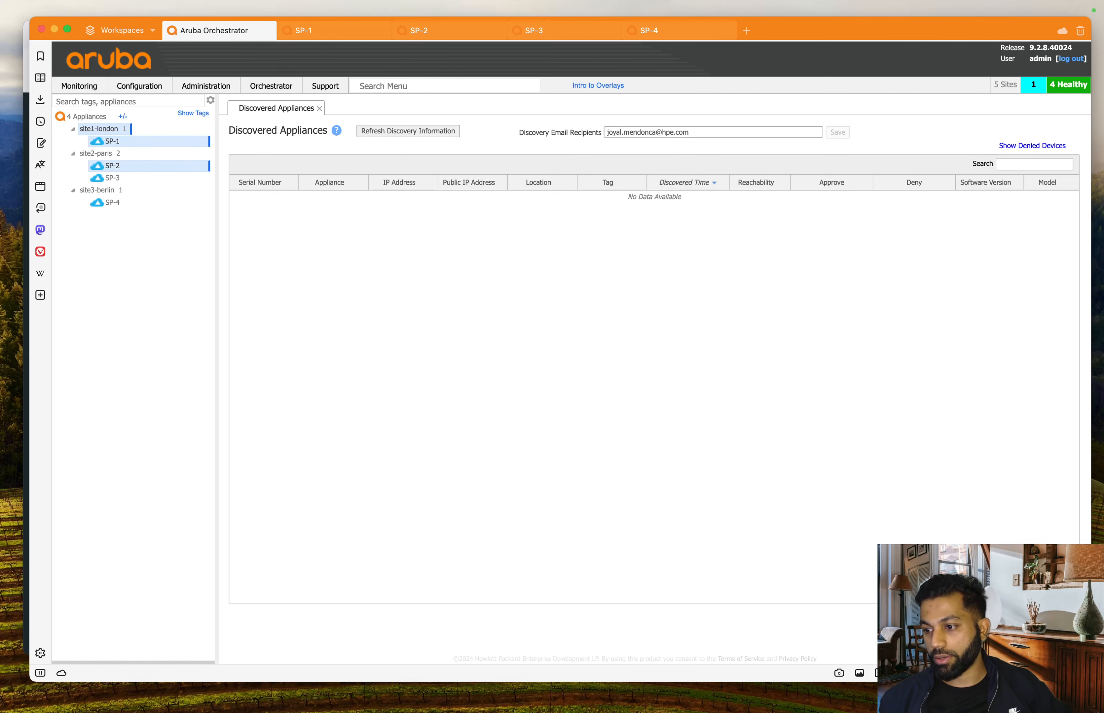
key("super+Tab")
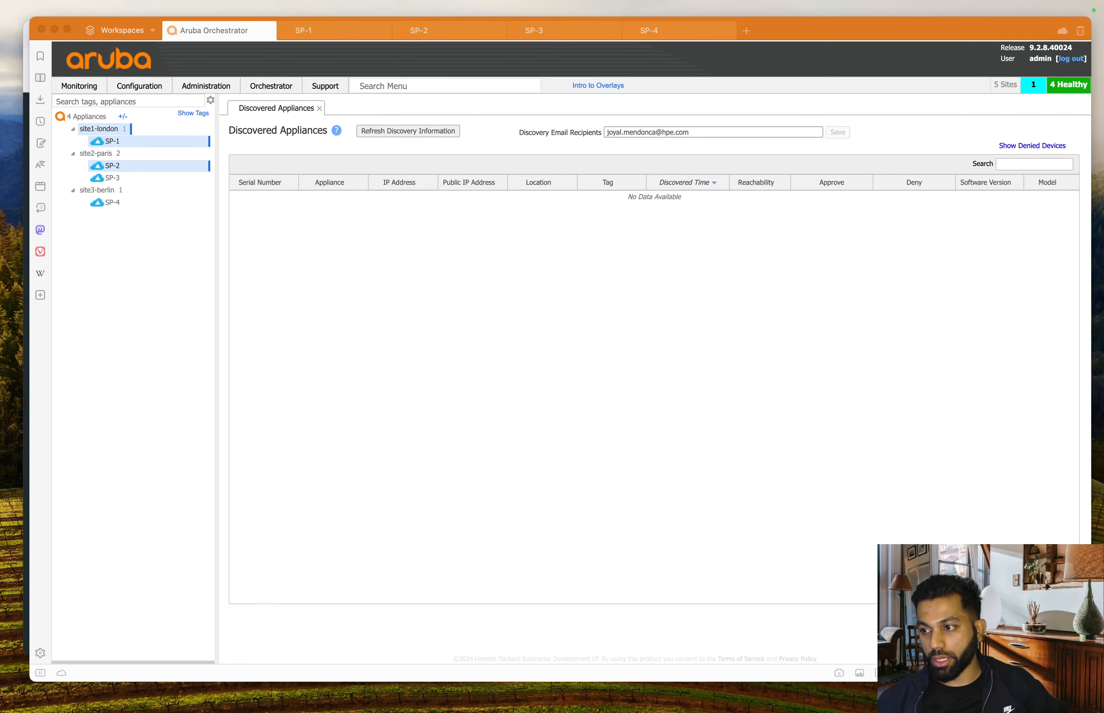
left_click(471, 268)
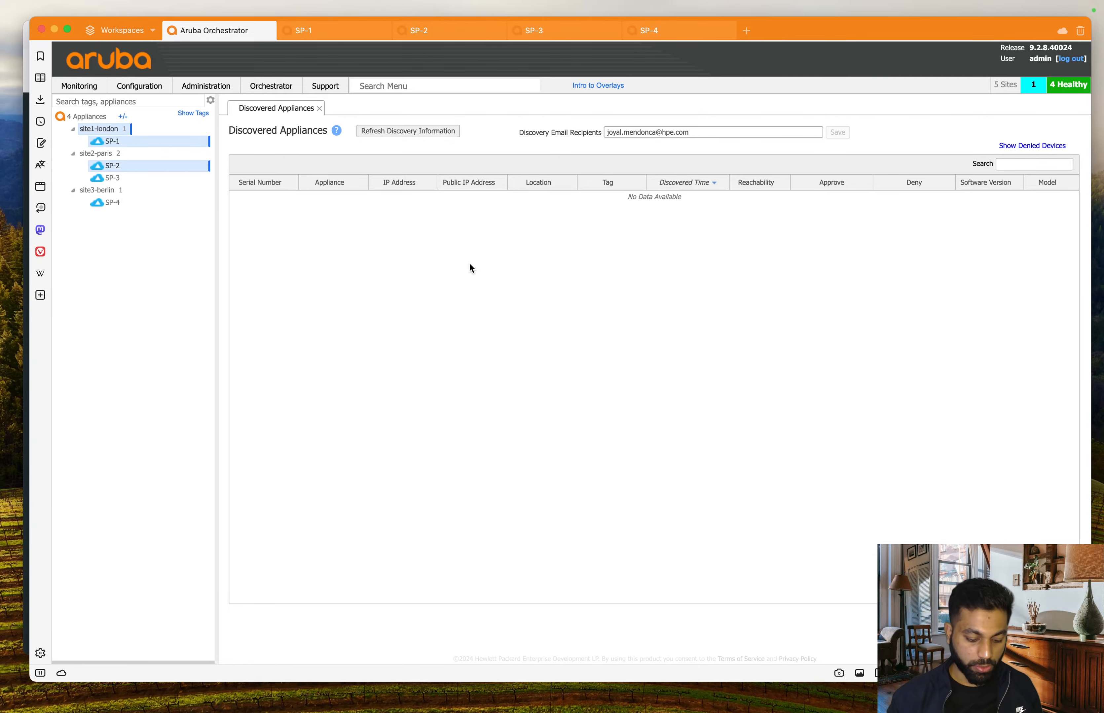
Step: Switch to the EVE topology in the other browser and activate the screen annotation pen, with its toolbar placed beside the Berlin site
key("ctrl+Up")
left_click(284, 449)
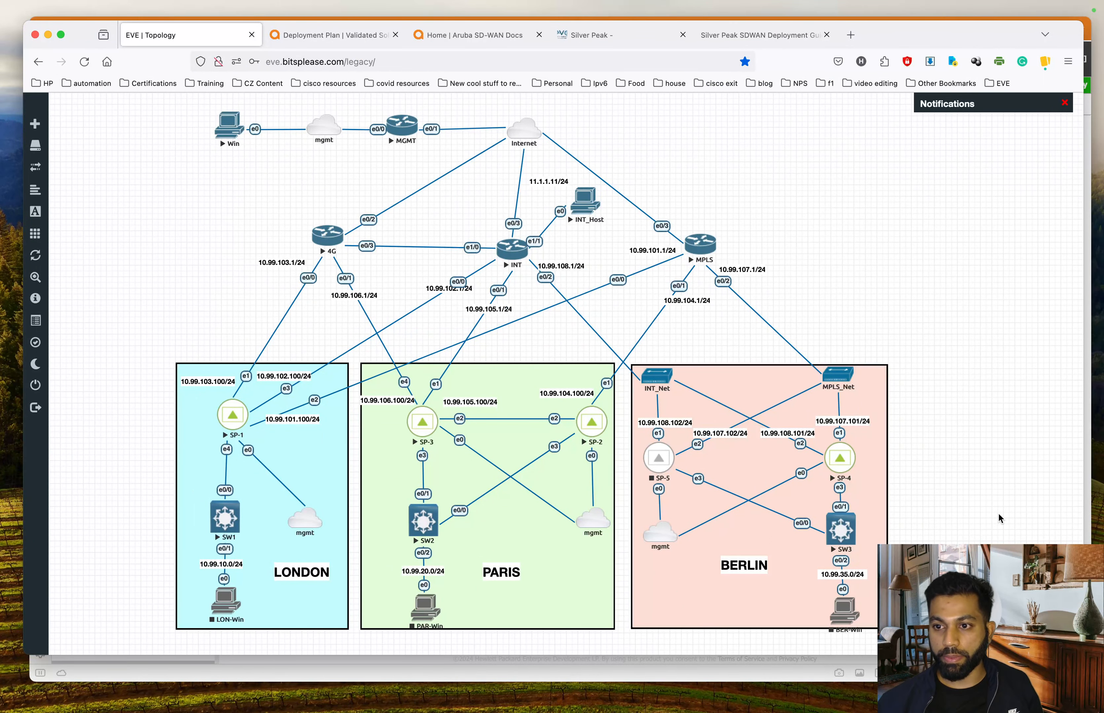
key("ctrl+a")
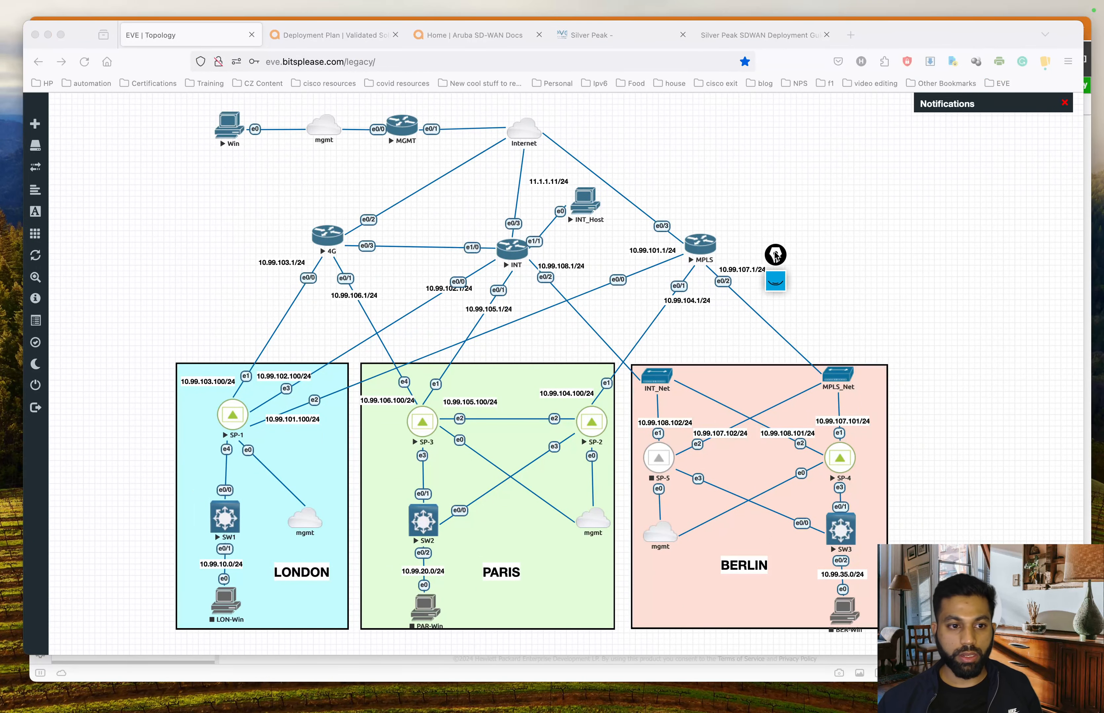
left_click_drag(777, 252, 914, 214)
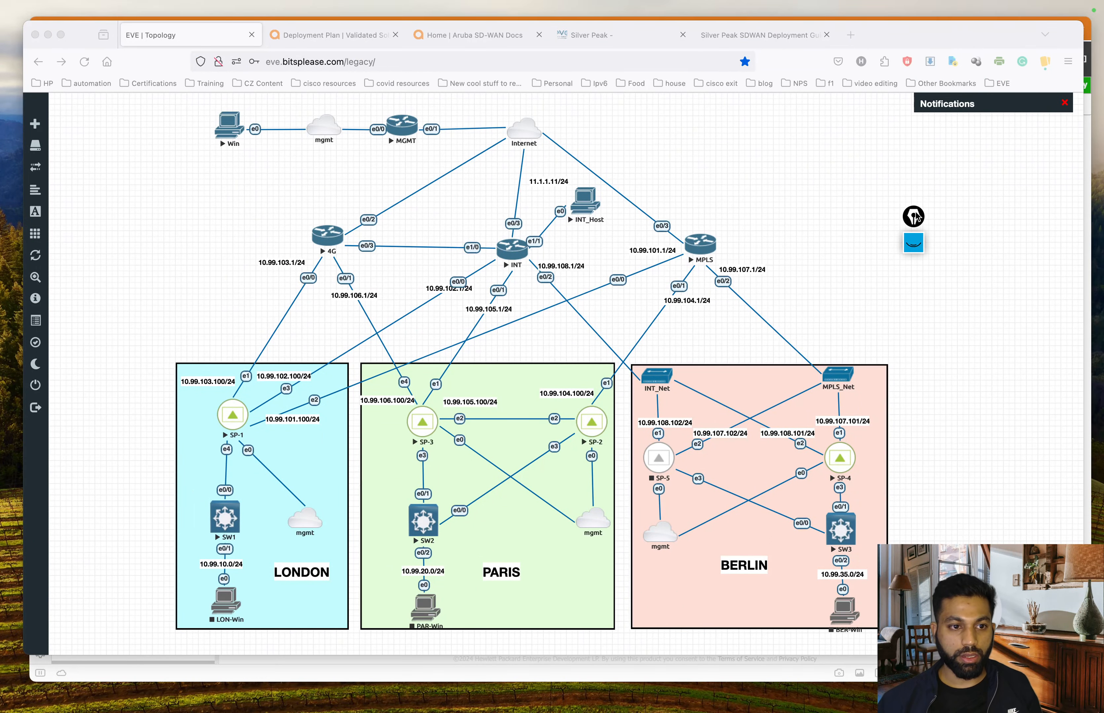
left_click(913, 243)
left_click(913, 301)
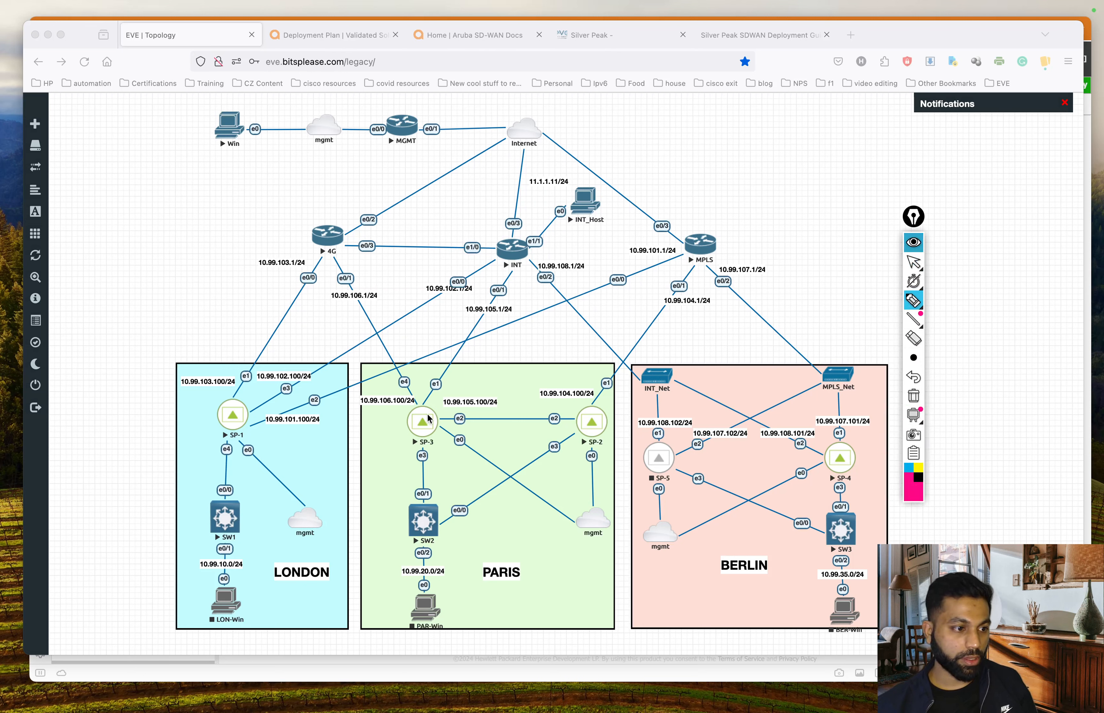
Step: Circle SP-1 in London and SP-2 in Paris on the topology, and mark SP-2's e1 link
mouse_move(238, 387)
left_mouse_down()
mouse_move(222, 383)
mouse_move(236, 380)
left_mouse_up()
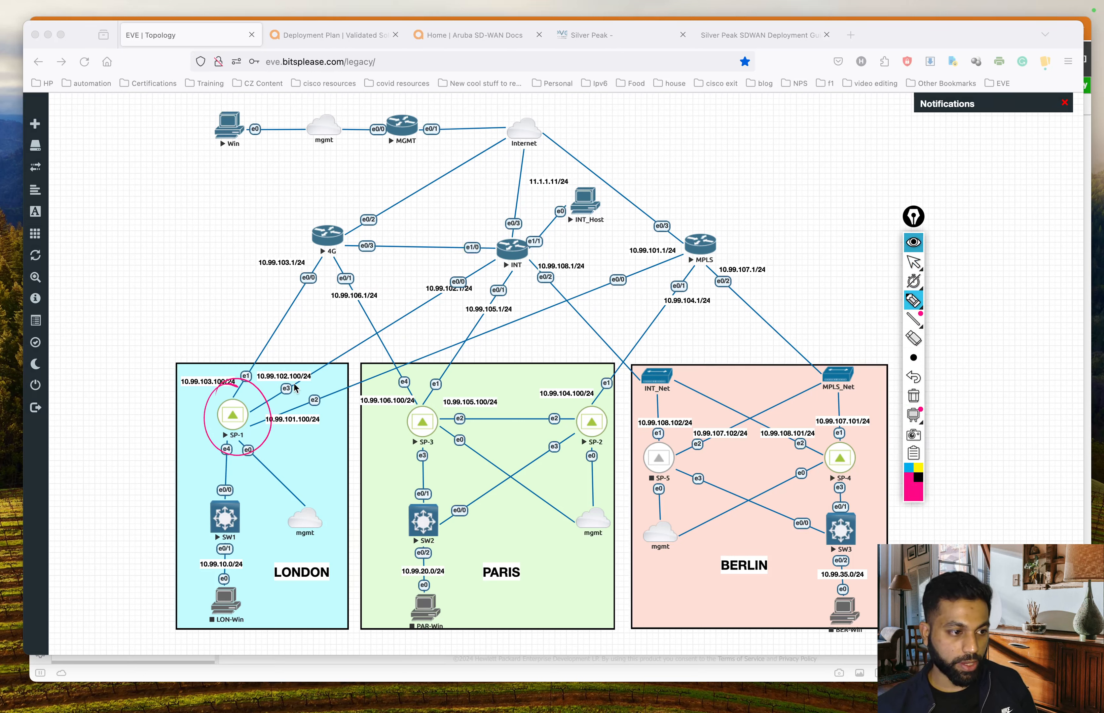
mouse_move(597, 395)
left_mouse_down()
mouse_move(603, 459)
mouse_move(559, 442)
left_mouse_up()
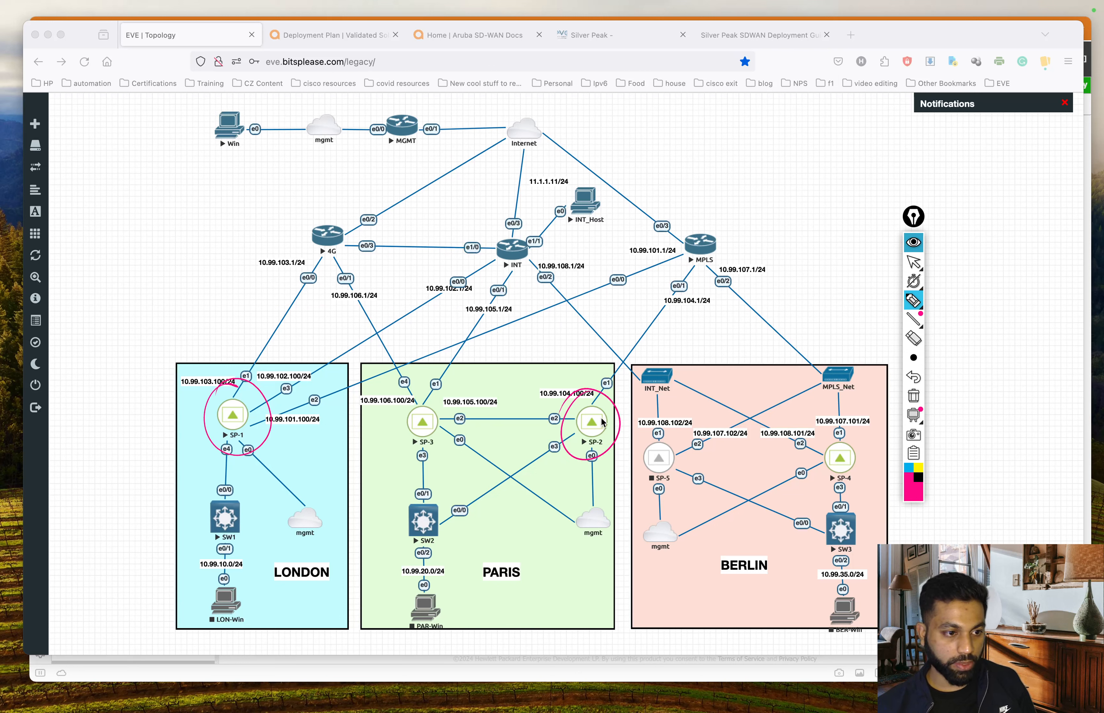
left_click_drag(608, 379, 591, 405)
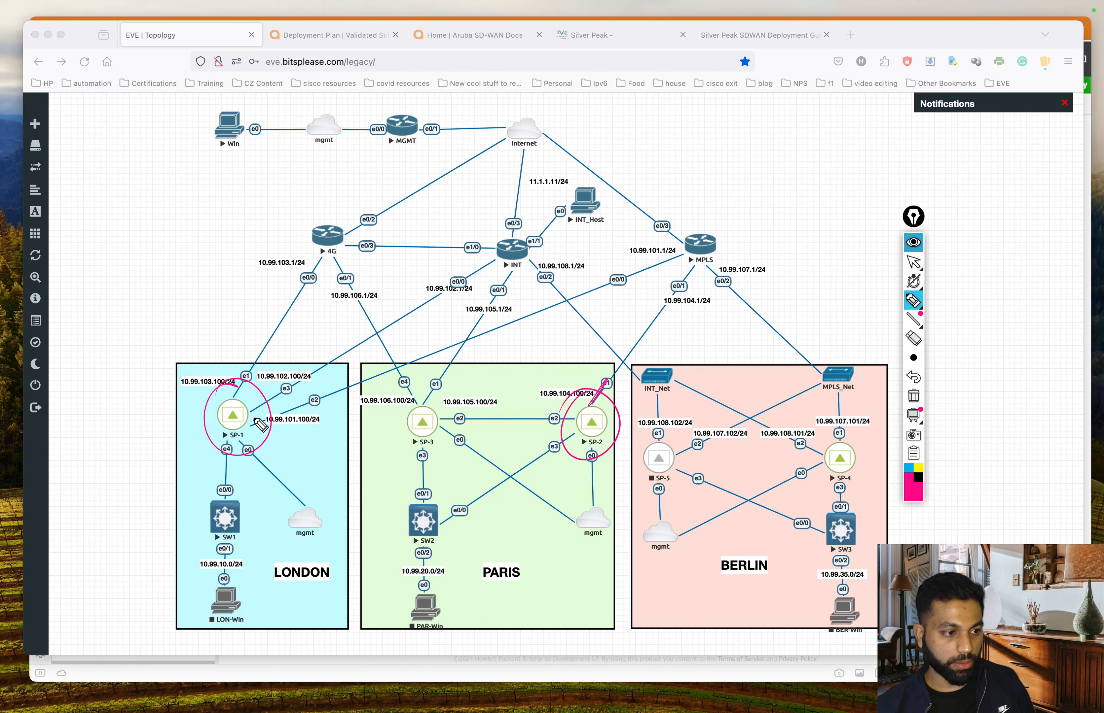
Step: Trace the path from SP-1 through the MPLS router to SP-2 on the topology and erase all pen annotations
mouse_move(251, 424)
left_mouse_down()
mouse_move(647, 256)
mouse_move(680, 318)
mouse_move(608, 414)
left_mouse_up()
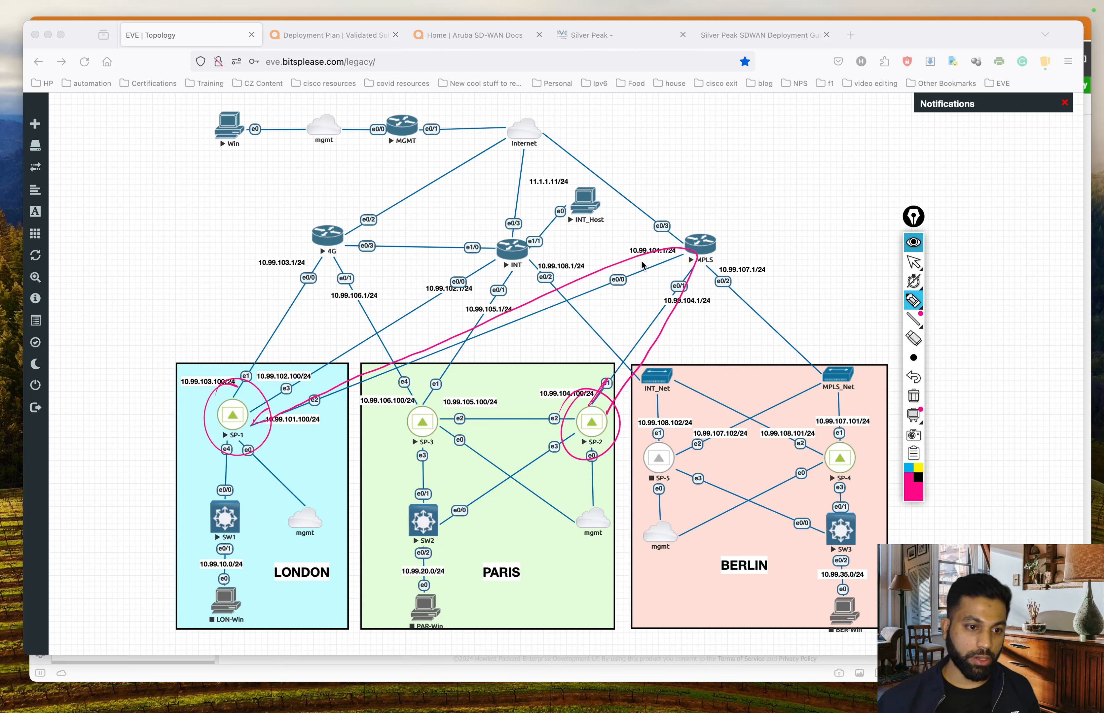
left_click(909, 398)
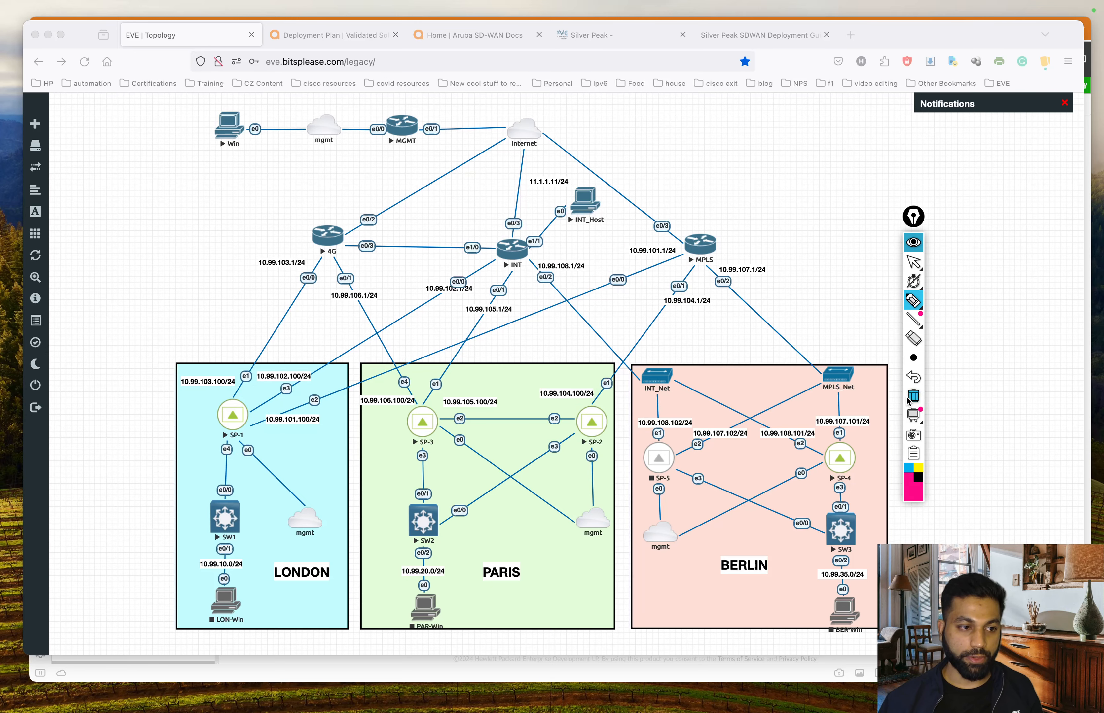
Step: Return to Aruba Orchestrator, turn off the annotation pen and collapse its toolbar
key("ctrl+Up")
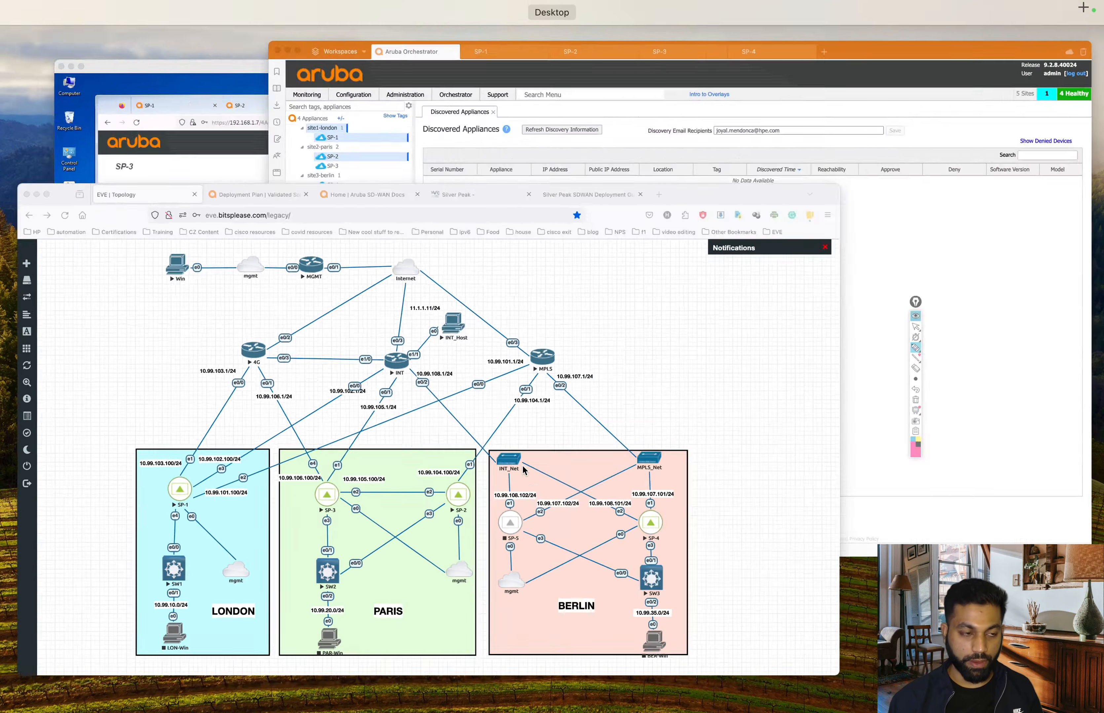
left_click(895, 246)
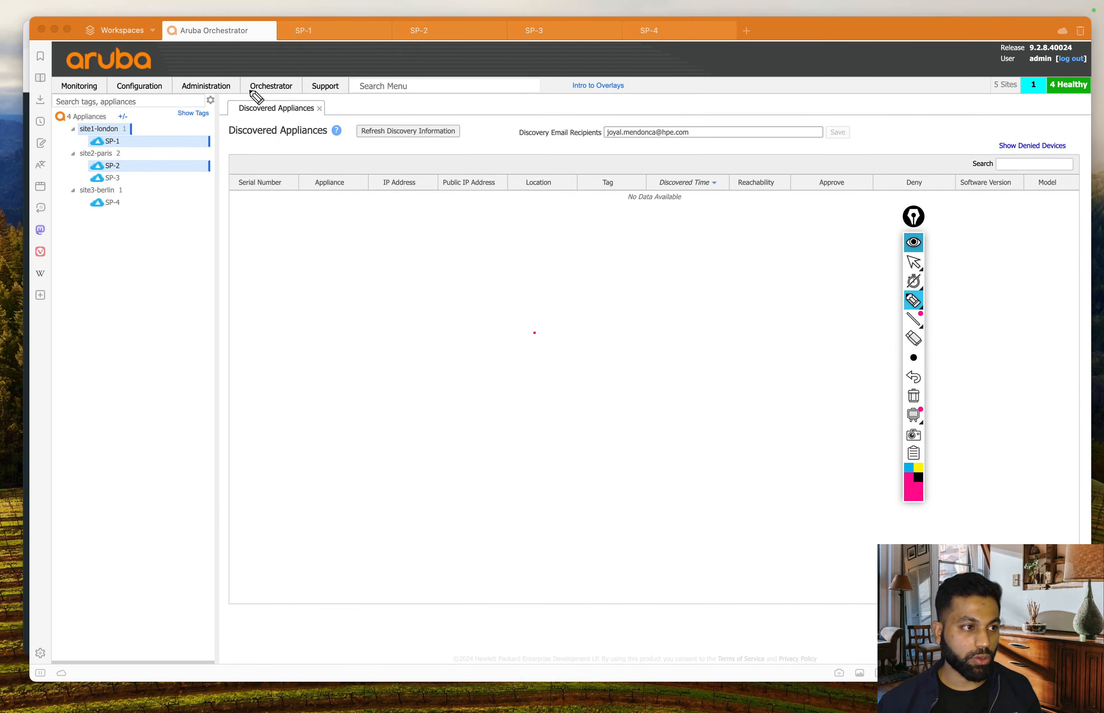
left_click(914, 263)
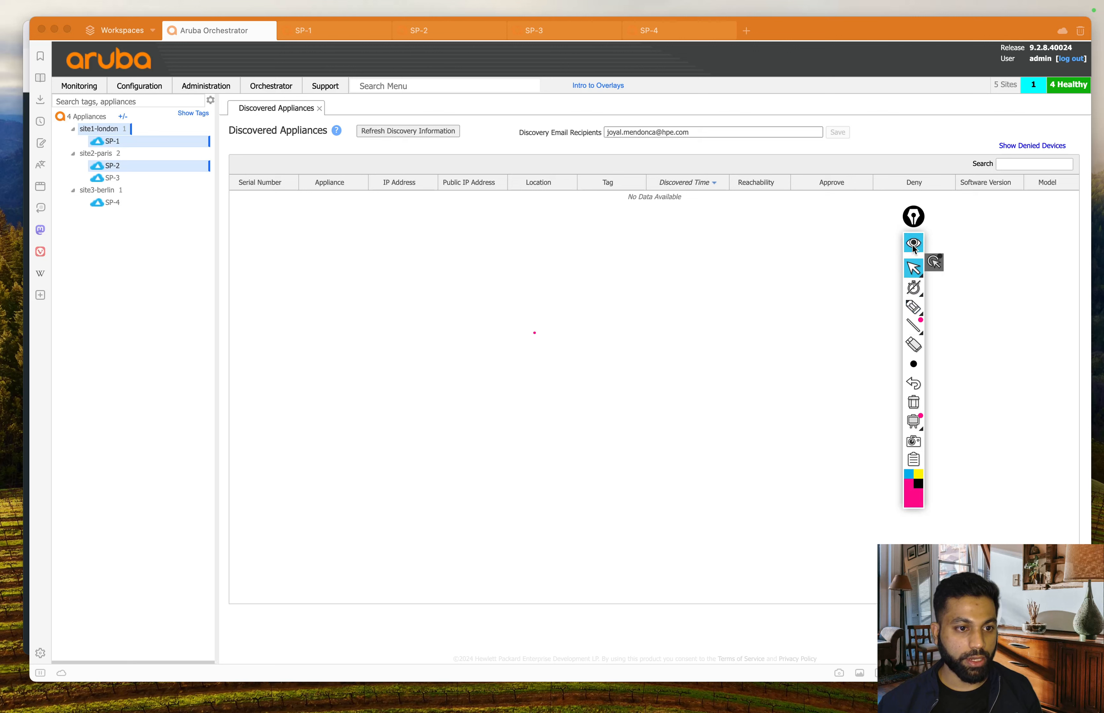
left_click(912, 246)
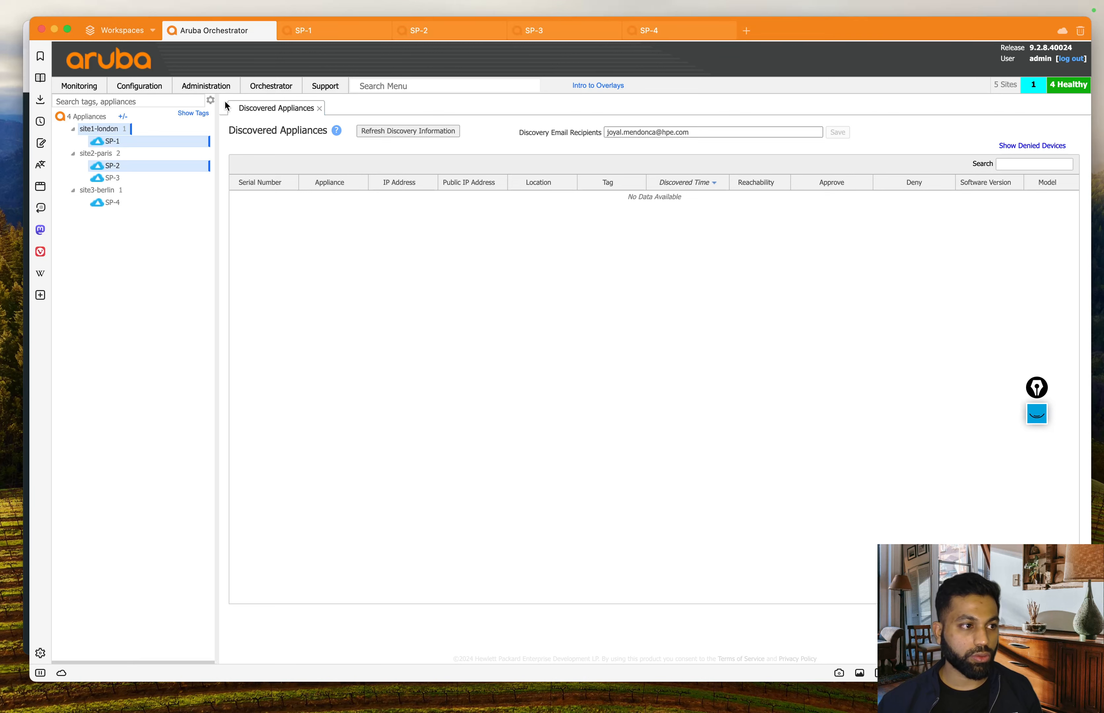
Step: Open the Link Integrity Test for SP-1 and SP-2 and clear the previous test output
mouse_move(225, 94)
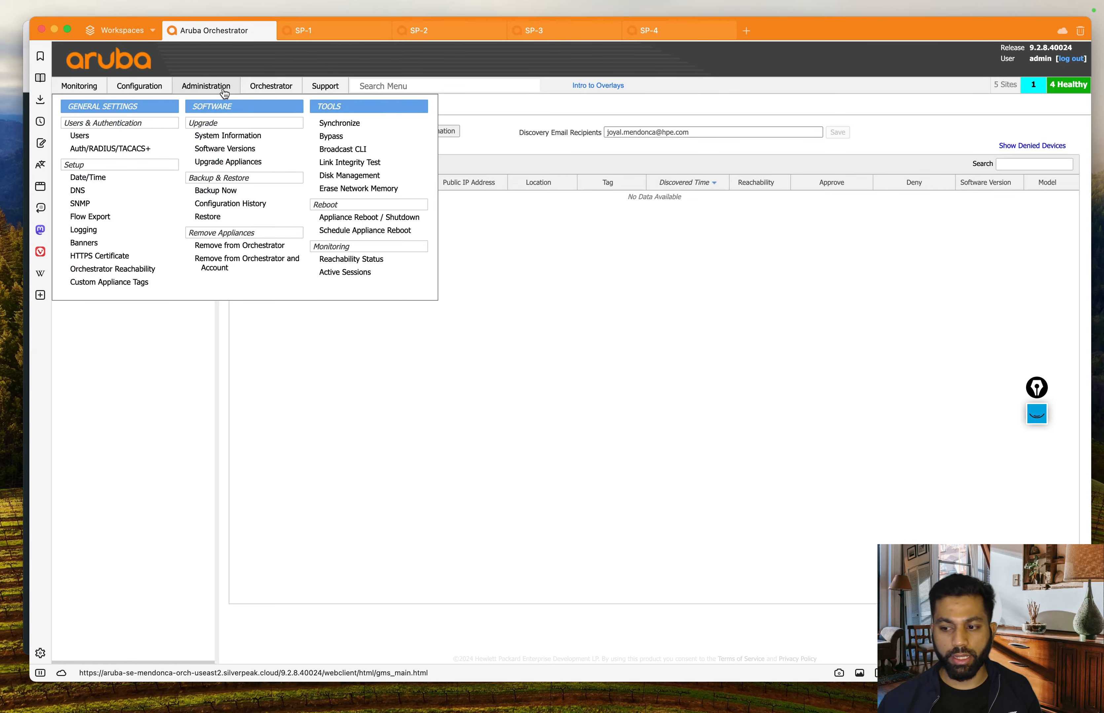
left_click(364, 163)
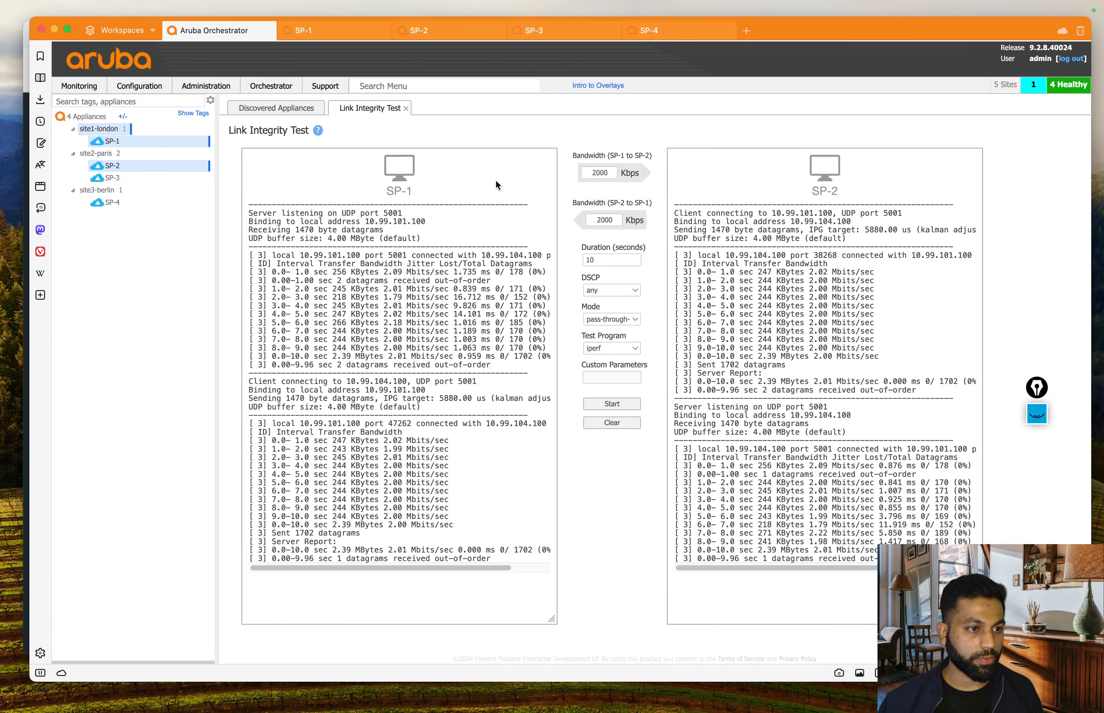
left_click(625, 426)
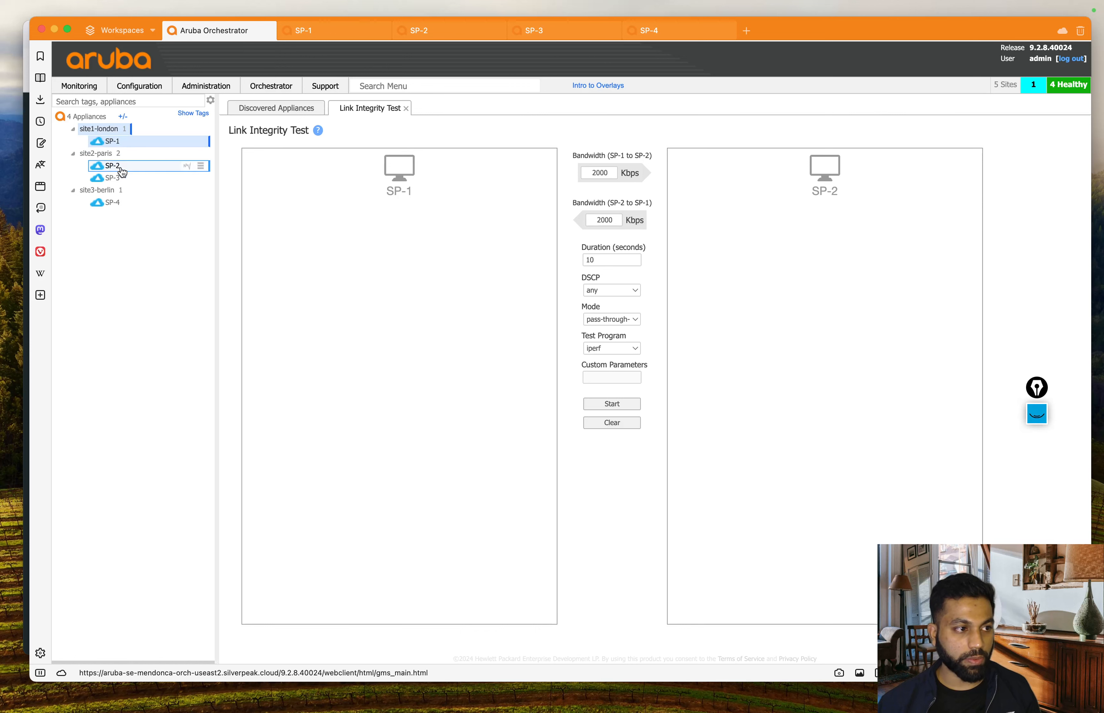
left_click(143, 167)
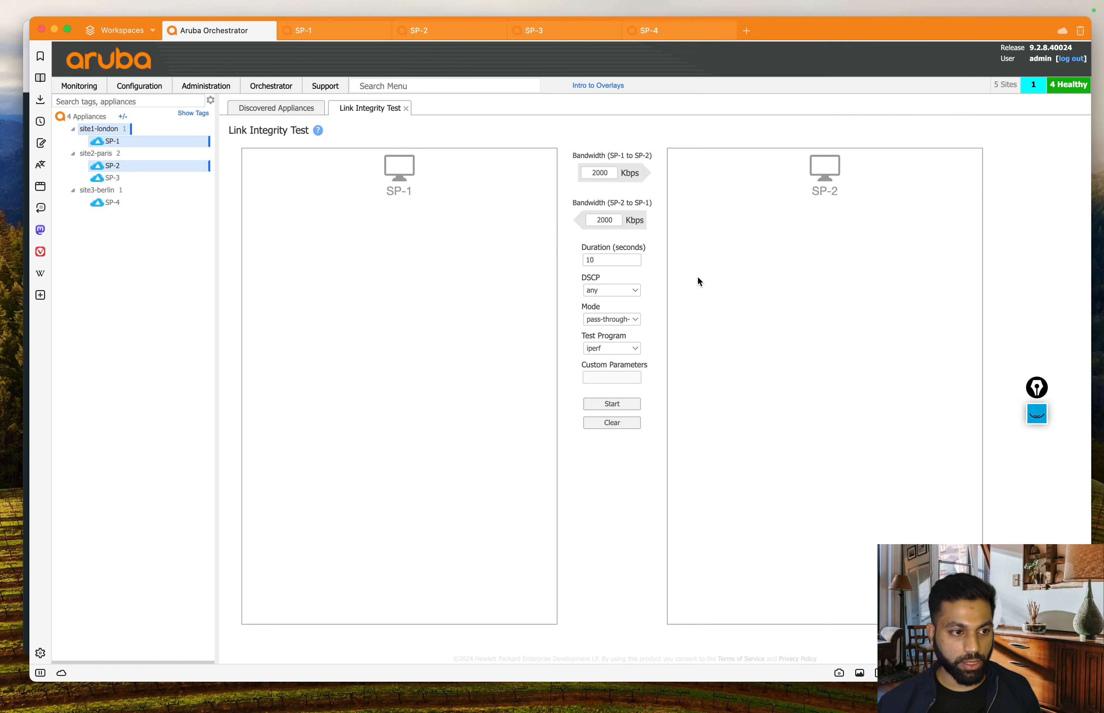
Step: Set the test mode to the tunnel pair to_SP-2_MPLS1-MPLS1 - to_SP-1_MPLS1-MPLS1 and start the test
left_click(615, 260)
left_click(860, 314)
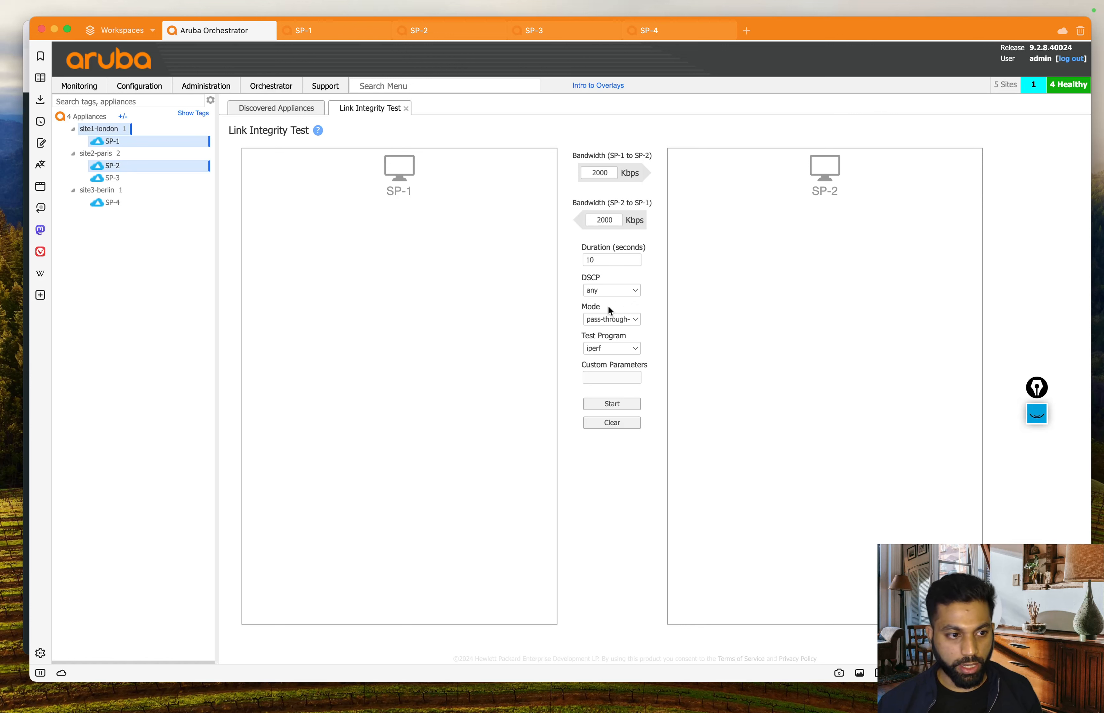
left_click(623, 320)
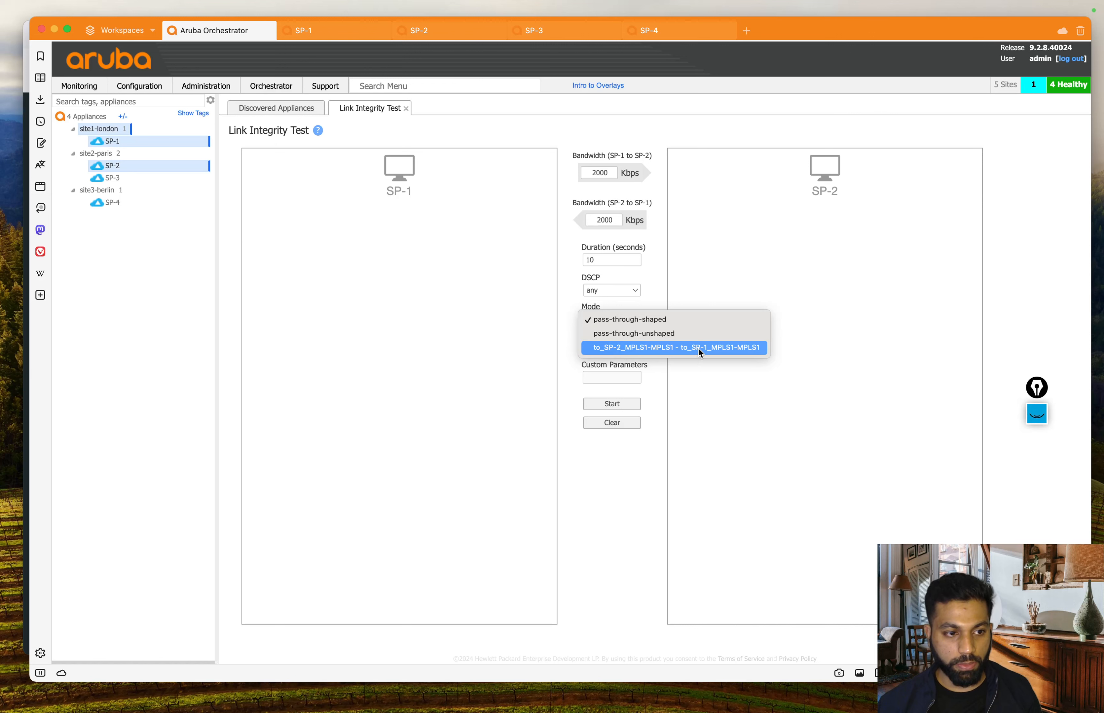
left_click(717, 350)
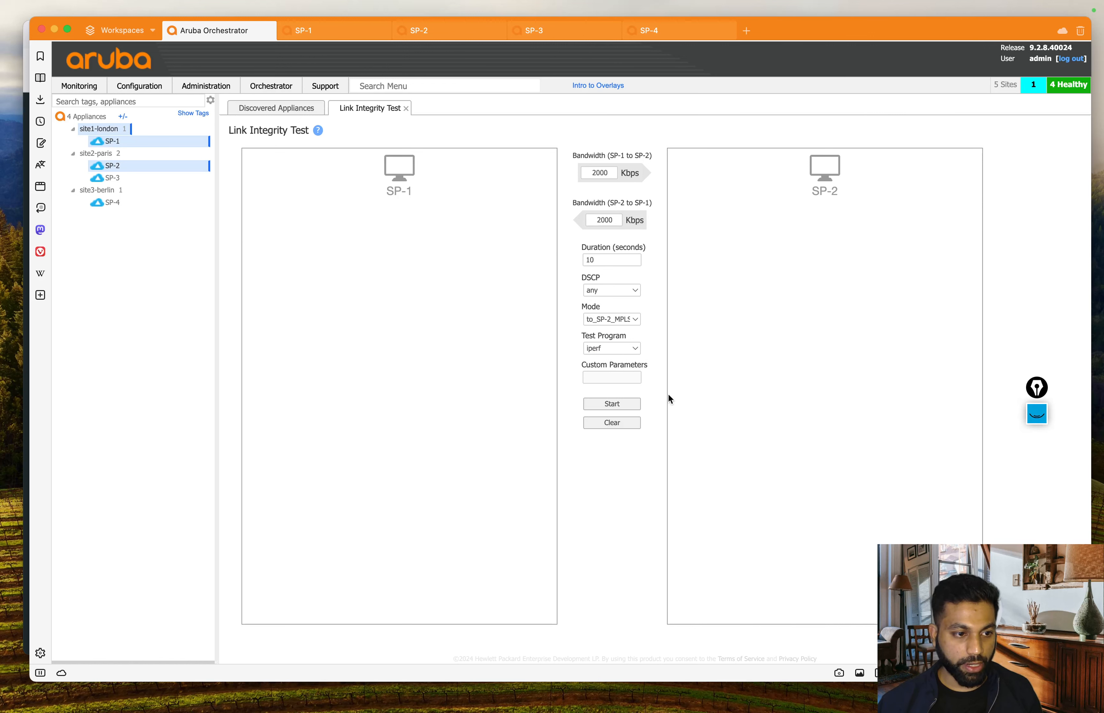
left_click(635, 408)
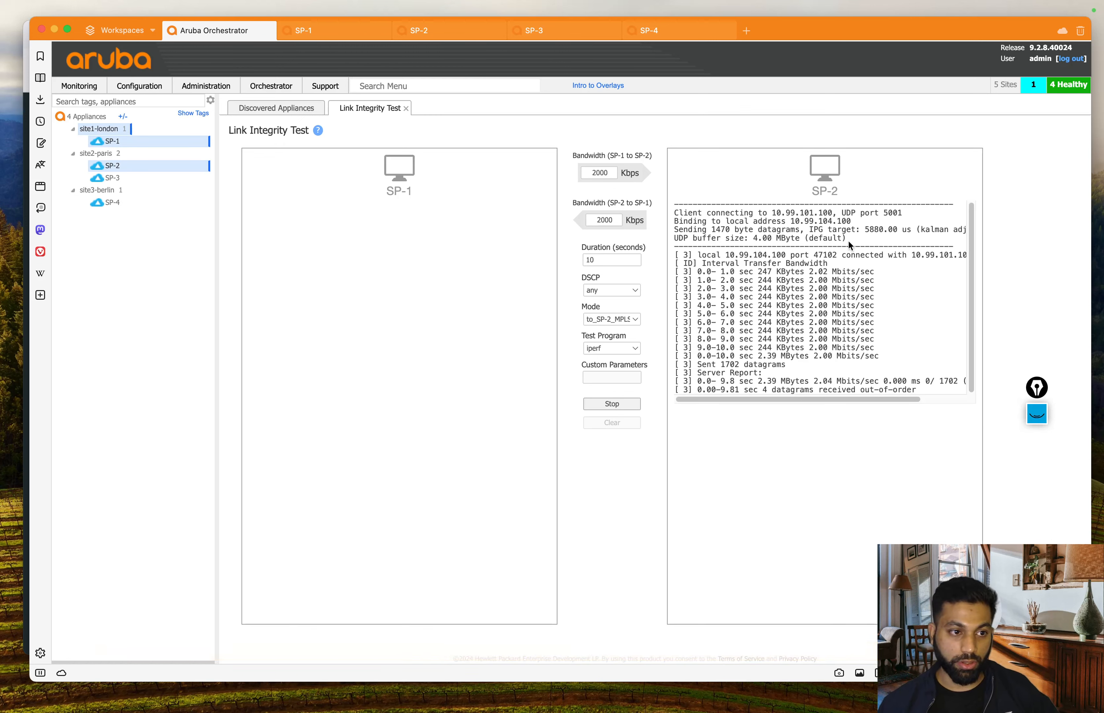
Step: Compare the address SP-2's test client connects to with SP-1's interface addresses on the EVE topology, and return to Orchestrator
left_click_drag(683, 212, 757, 211)
left_click(772, 214)
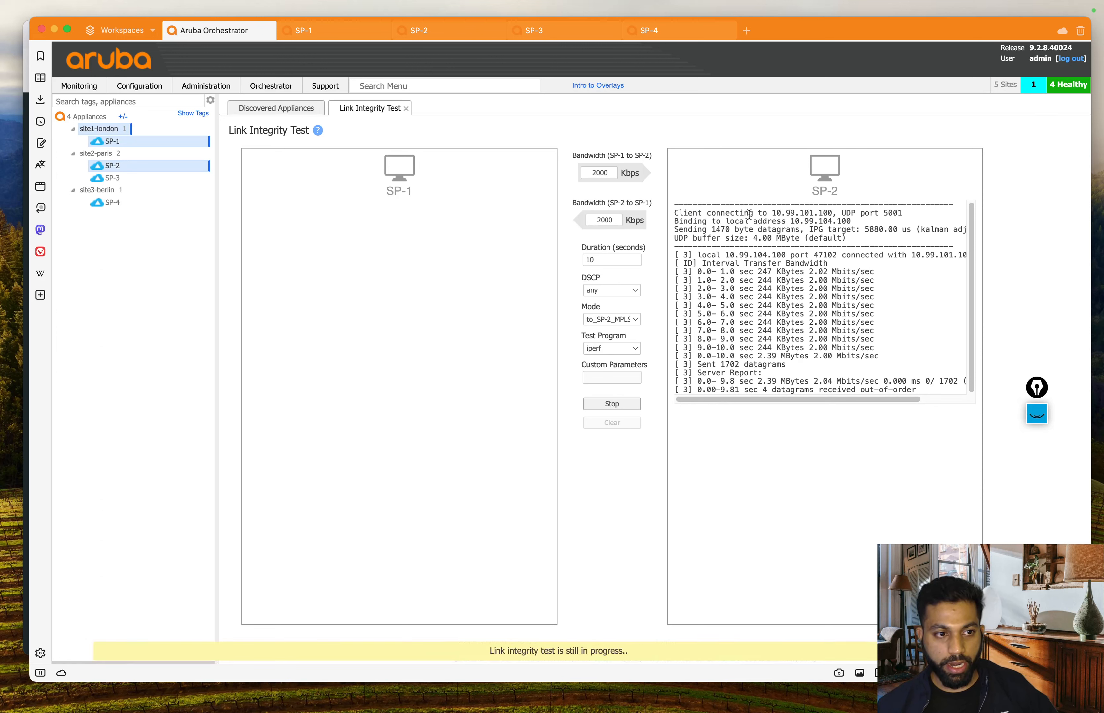
left_click_drag(769, 212, 839, 210)
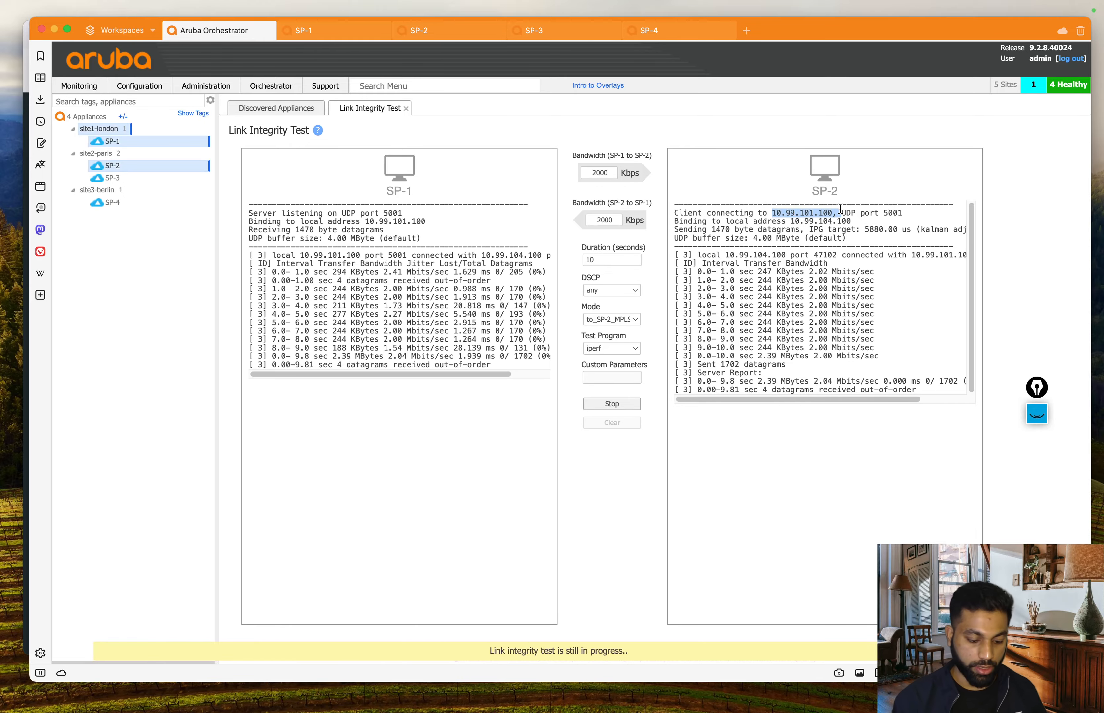
key("ctrl+Up")
left_click(444, 475)
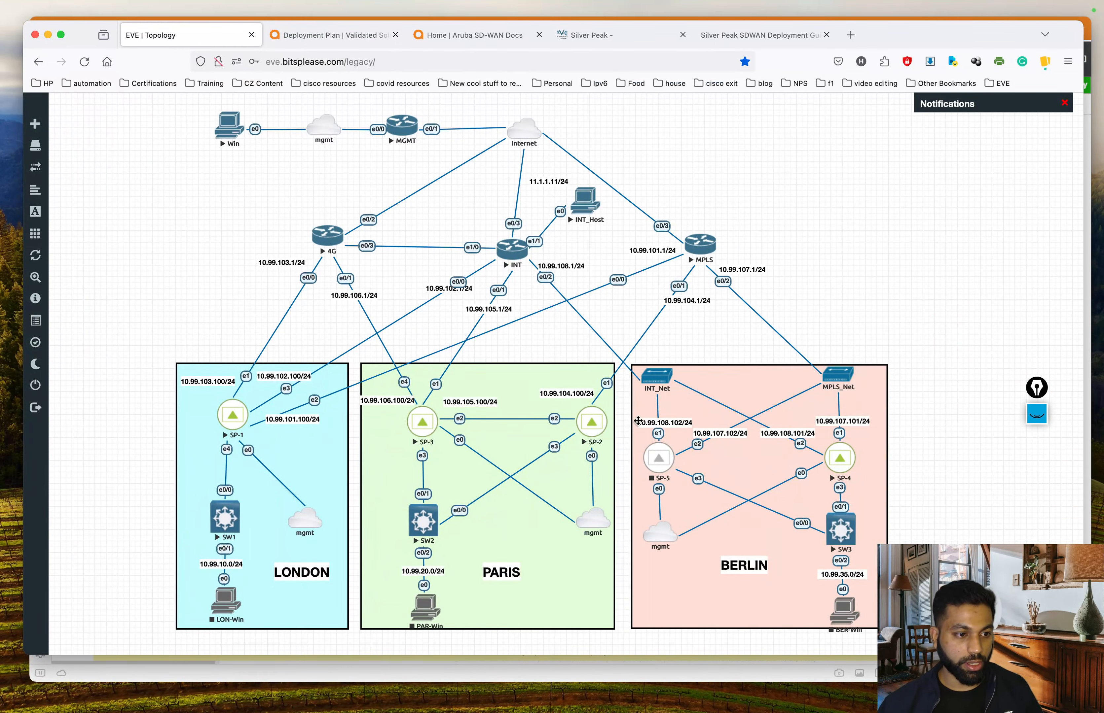
key("ctrl+Up")
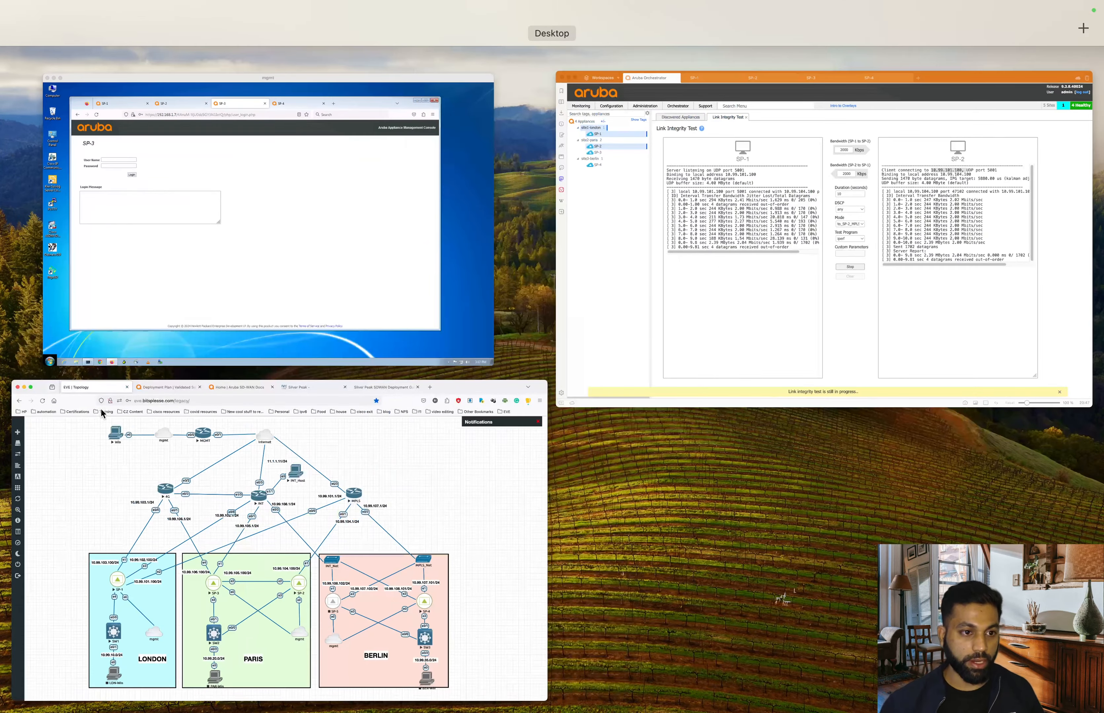
left_click(860, 257)
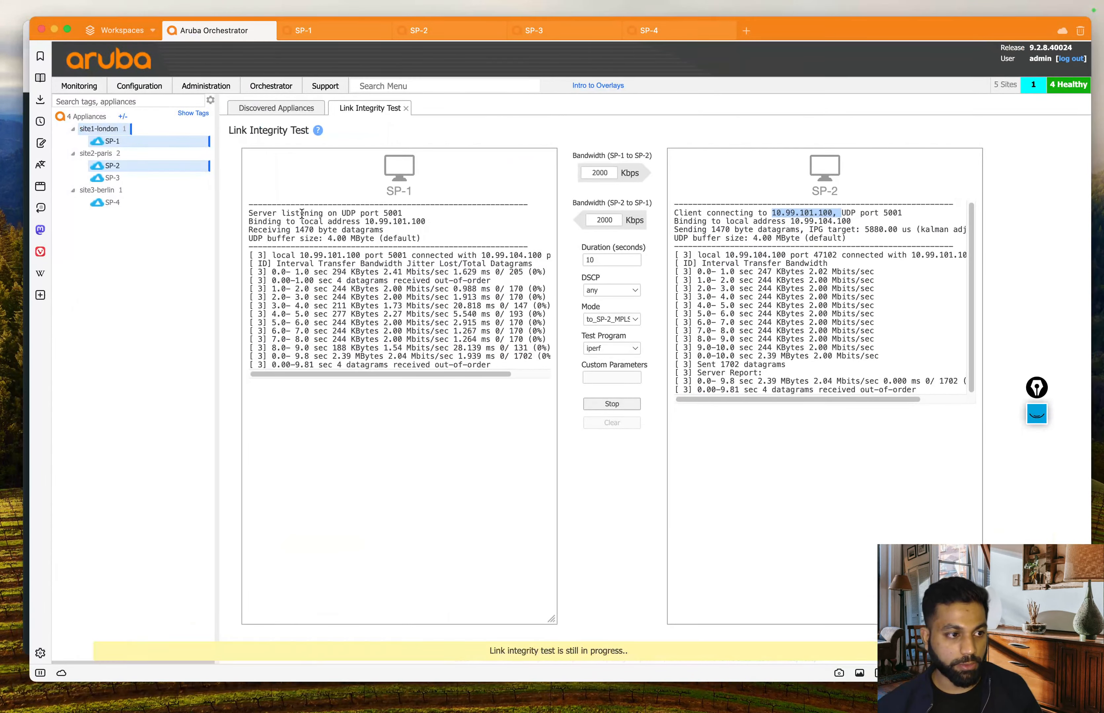
Step: Examine SP-2's test output, including its connection details, per-second transfer and bandwidth values, and server report
left_click(302, 213)
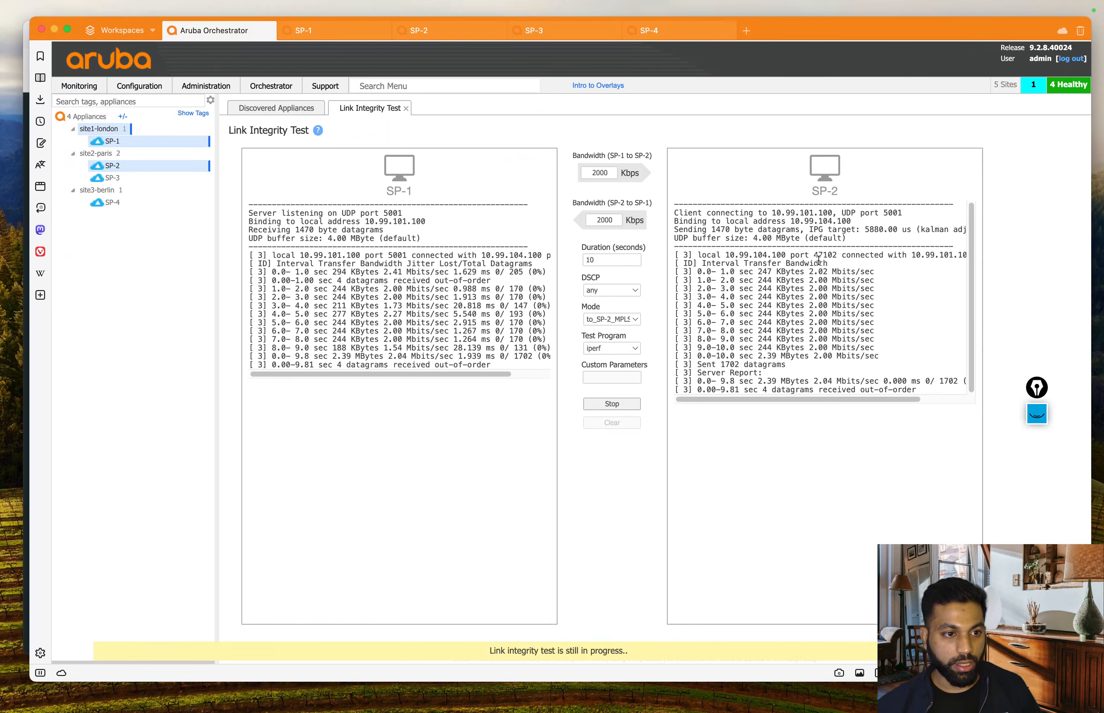
left_click_drag(703, 229, 865, 248)
left_click(891, 265)
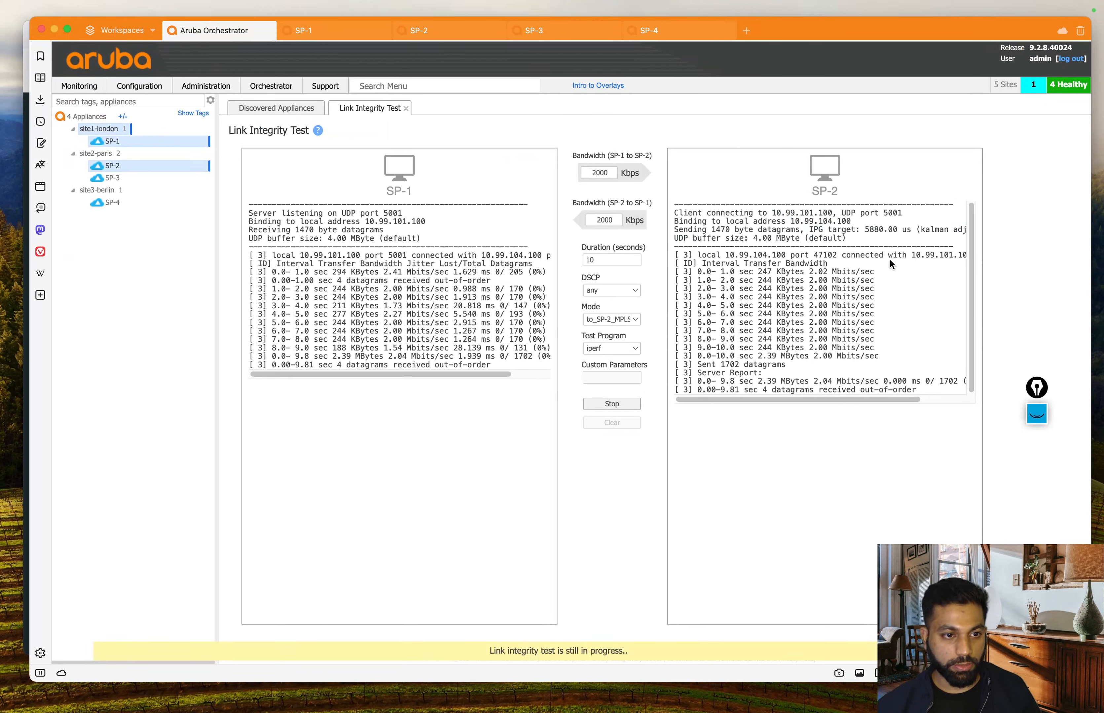
left_click_drag(693, 273, 946, 363)
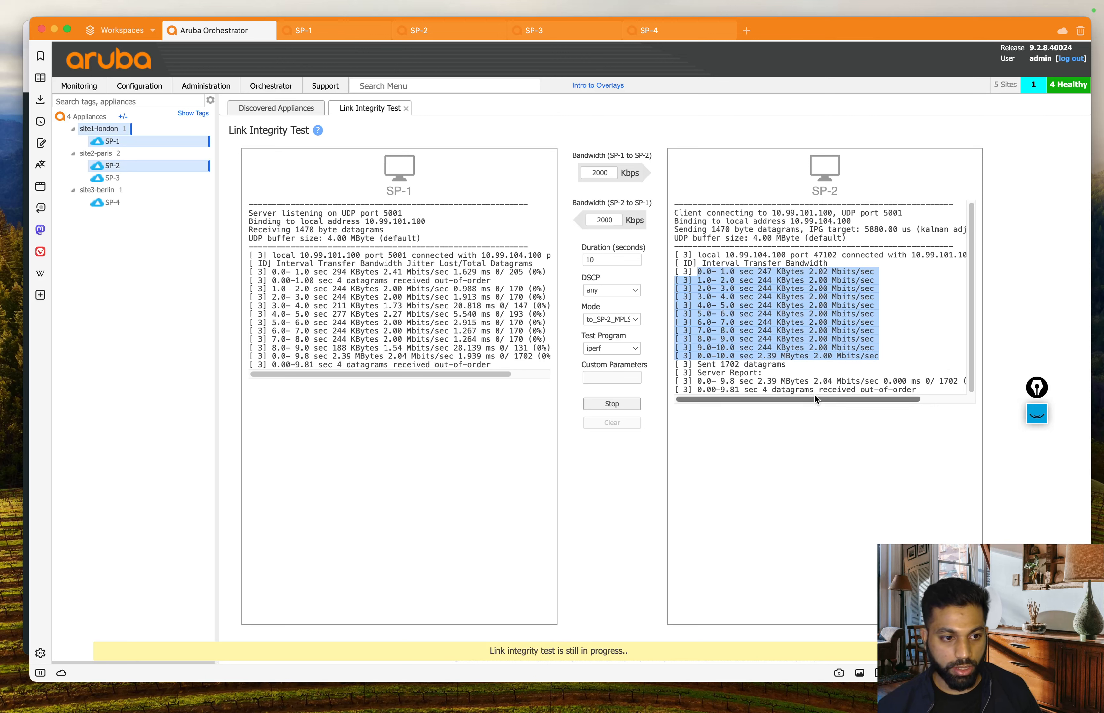
scroll(814, 395, "right", 2)
scroll(859, 400, "left", 2)
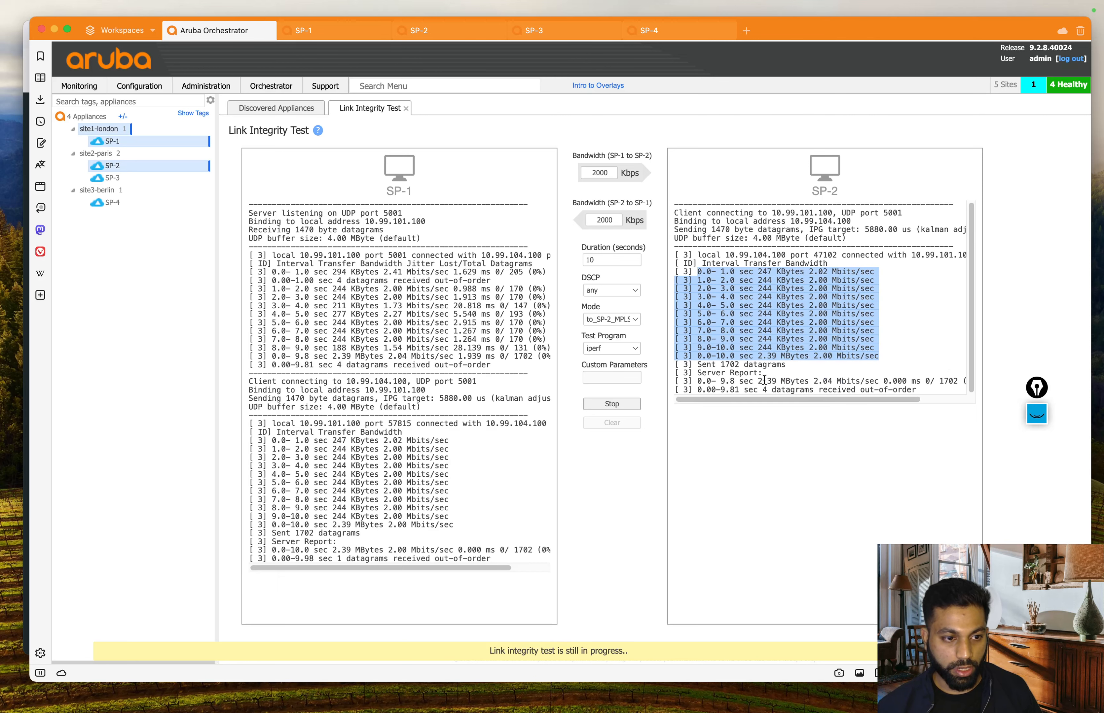
left_click(759, 382)
left_click_drag(758, 381, 935, 399)
left_click(825, 383)
left_click(901, 383)
left_click_drag(850, 382, 890, 401)
left_click(911, 383)
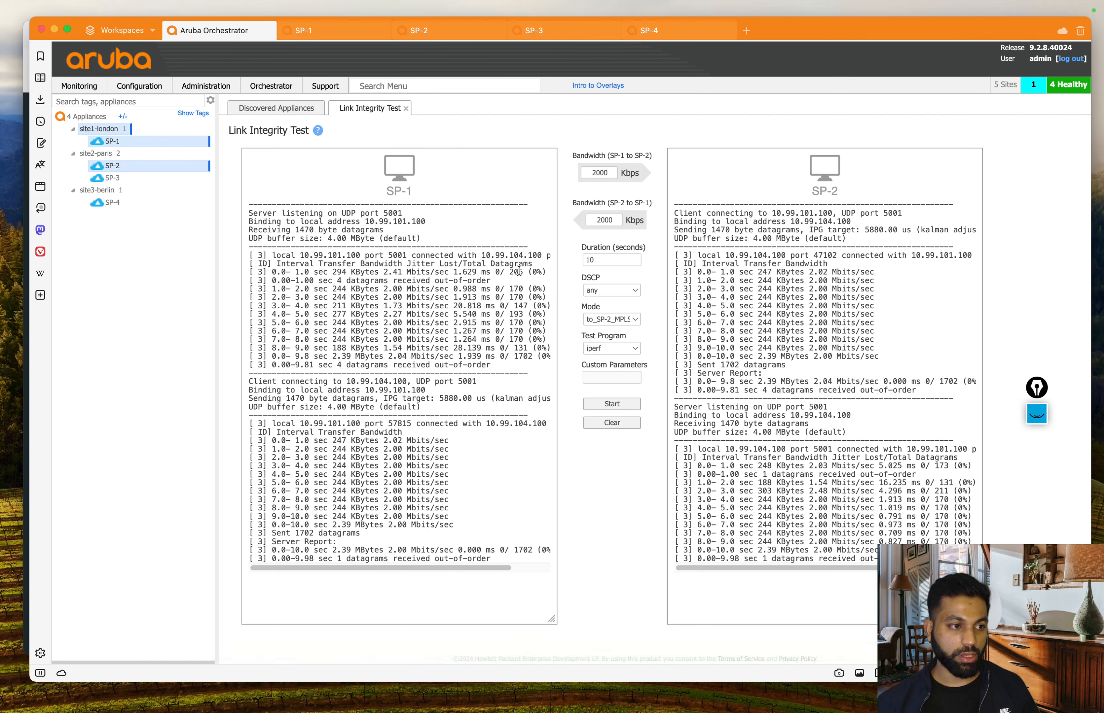
Step: Compare the client and server results of both test directions in the SP-1 and SP-2 outputs
left_click_drag(674, 222, 842, 377)
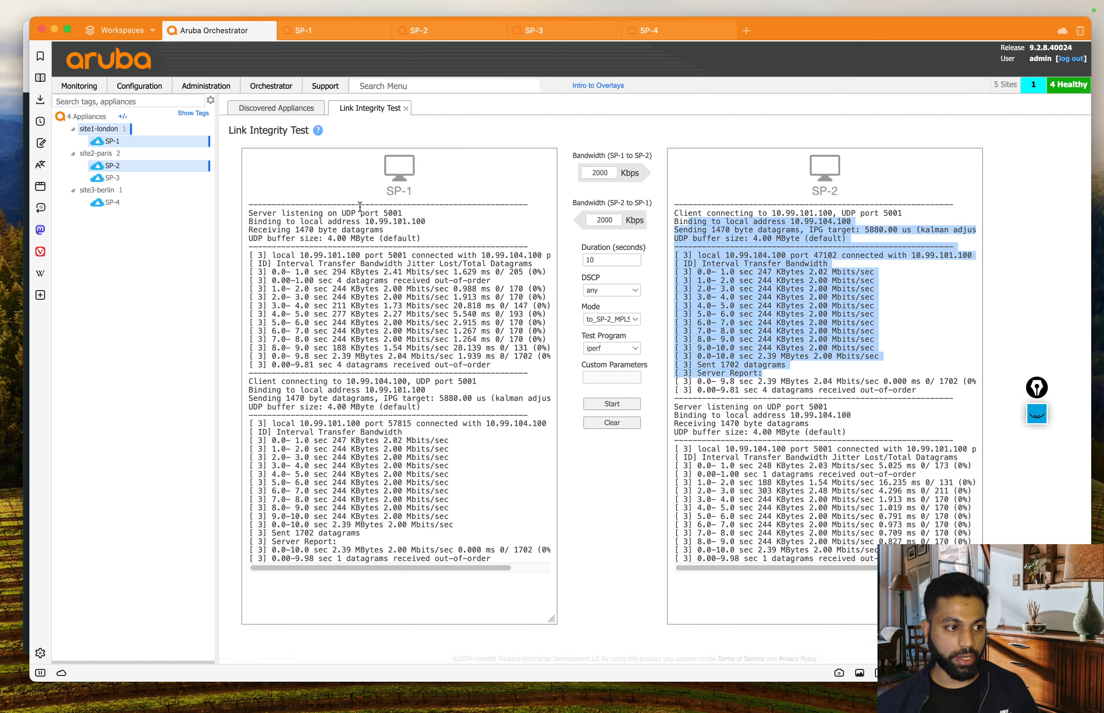
left_click_drag(356, 213, 438, 315)
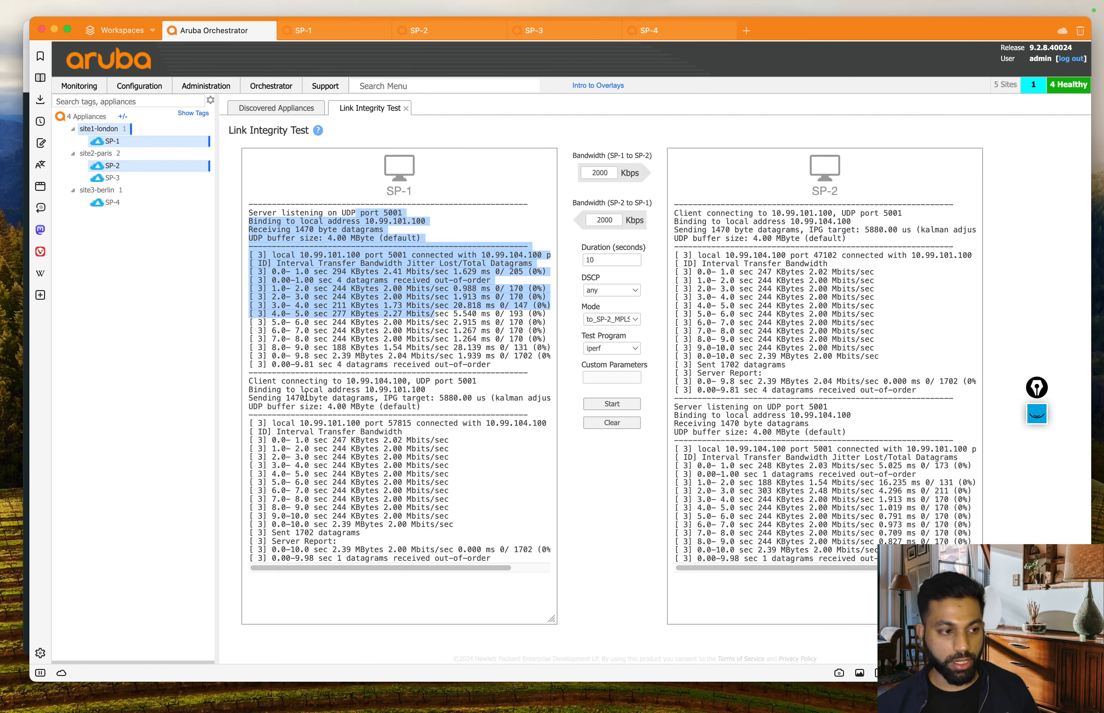
left_click_drag(306, 396, 454, 551)
left_click_drag(742, 434, 901, 567)
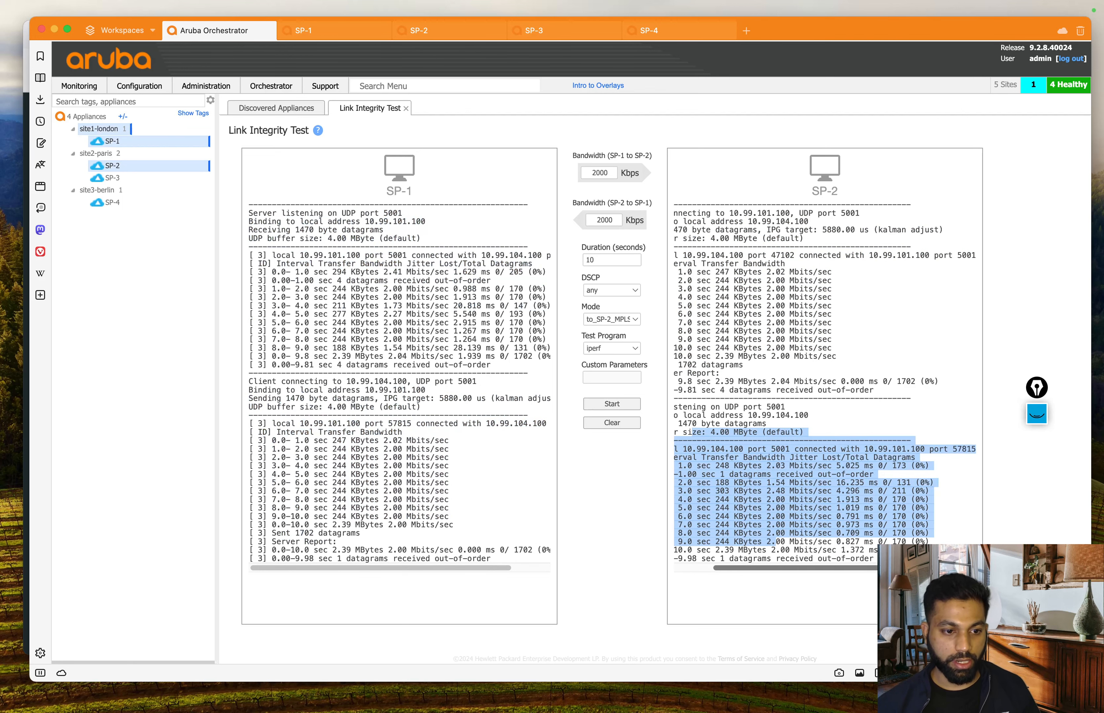
scroll(791, 499, "left", 5)
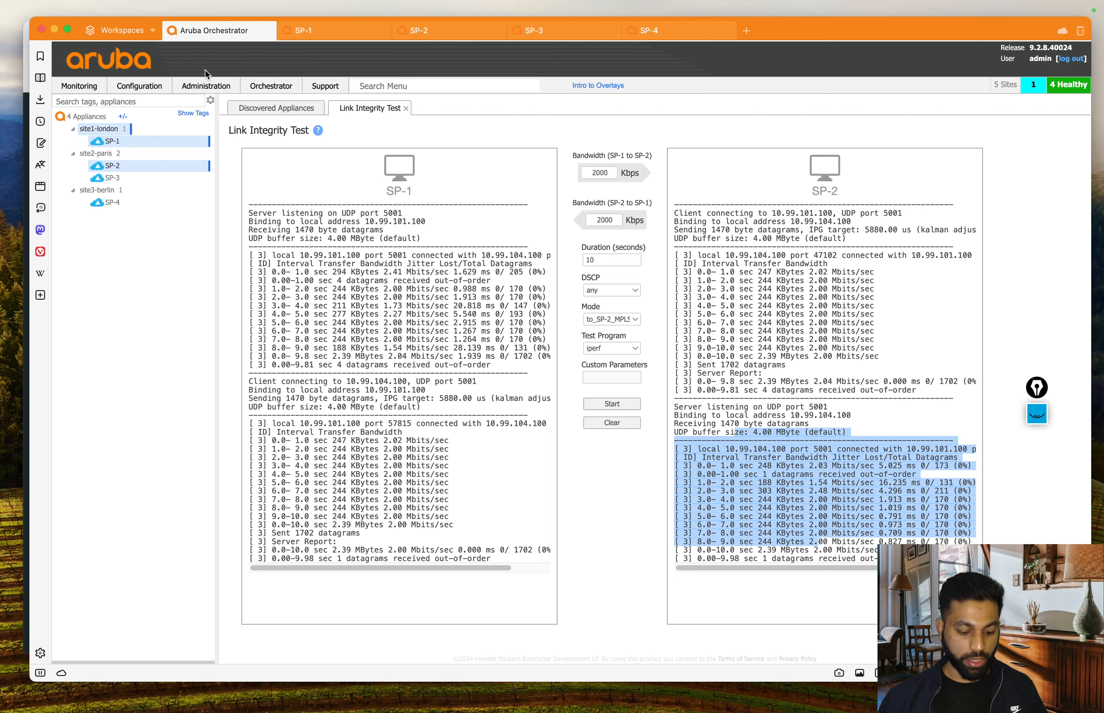
Step: Switch back to the EVE topology to review the network of the three sites
key("ctrl+Up")
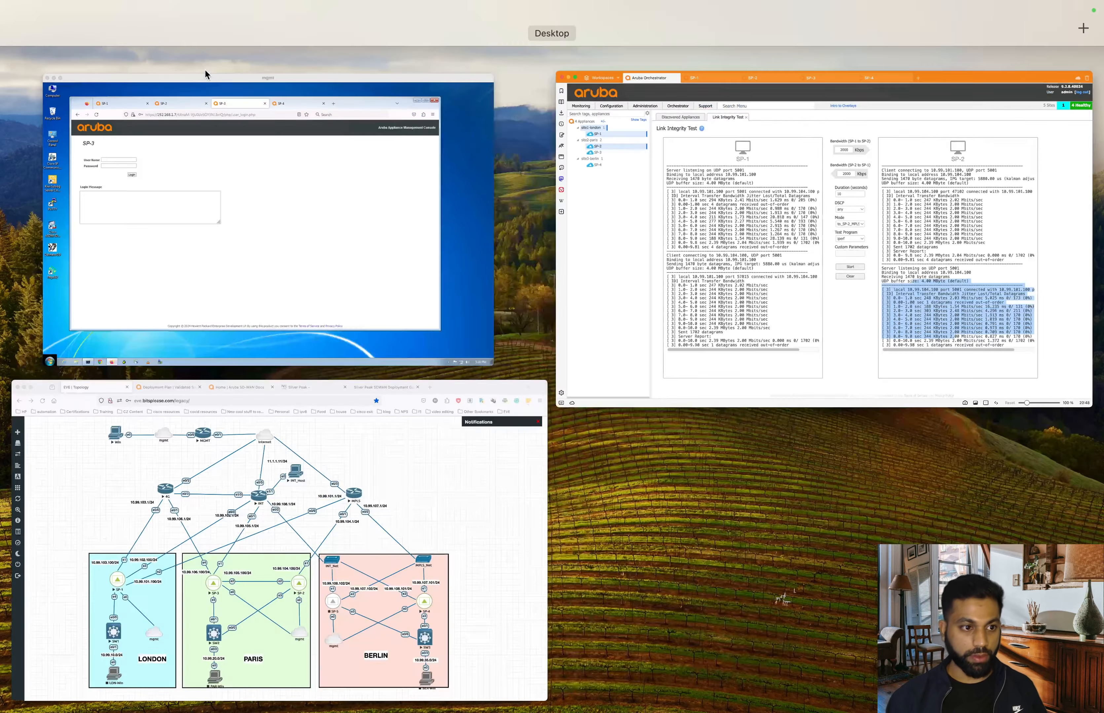
left_click(235, 429)
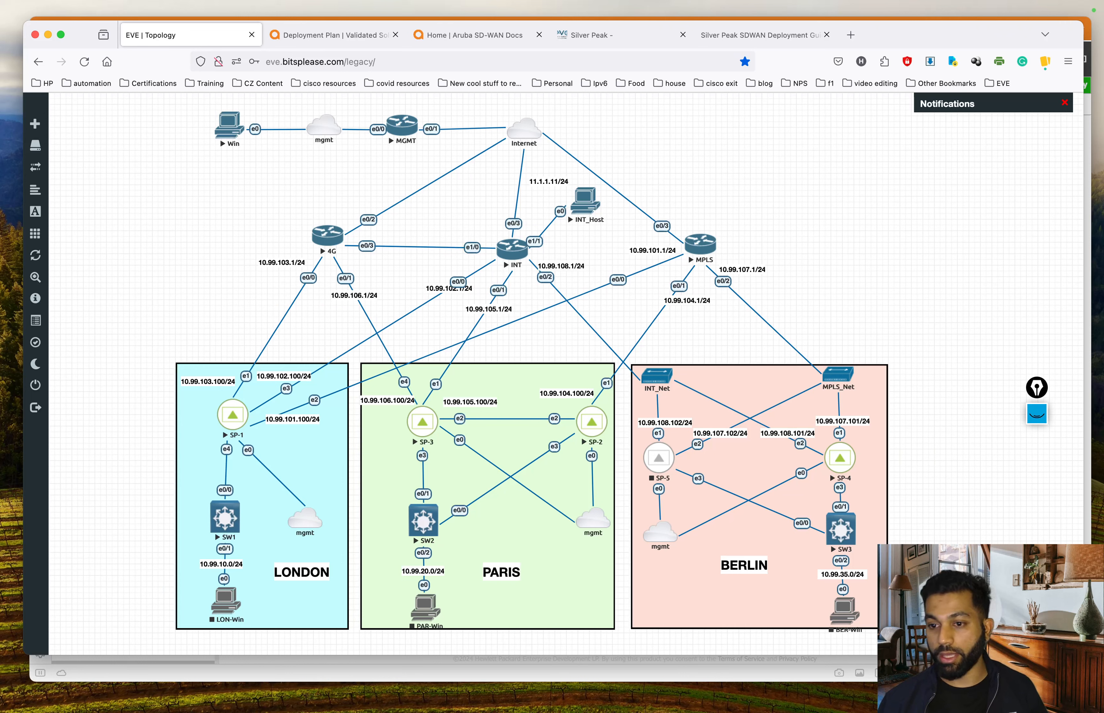
key("super+Tab")
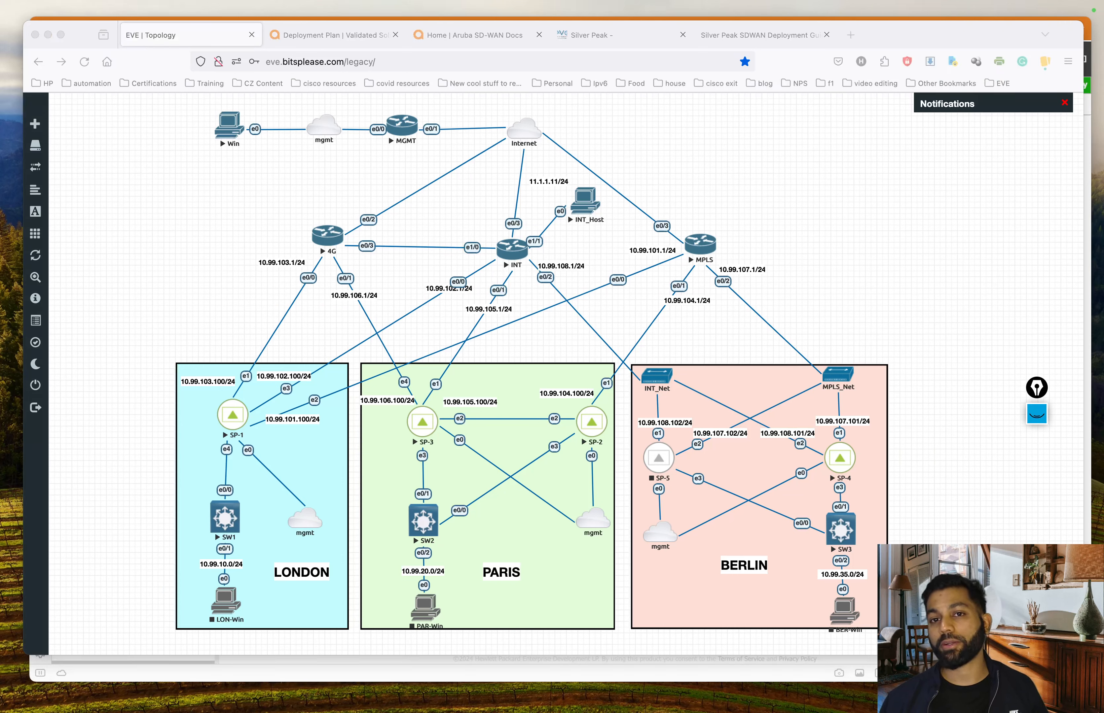